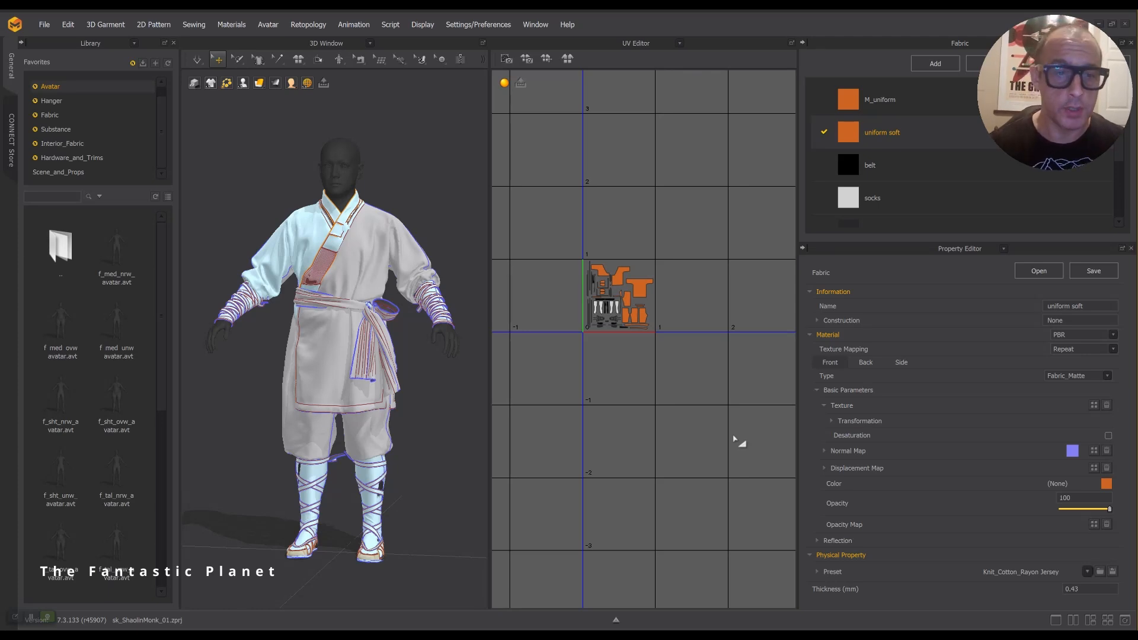
Step: Inspect the front of the monk outfit on the avatar up close
scroll(380, 253, "up", 3)
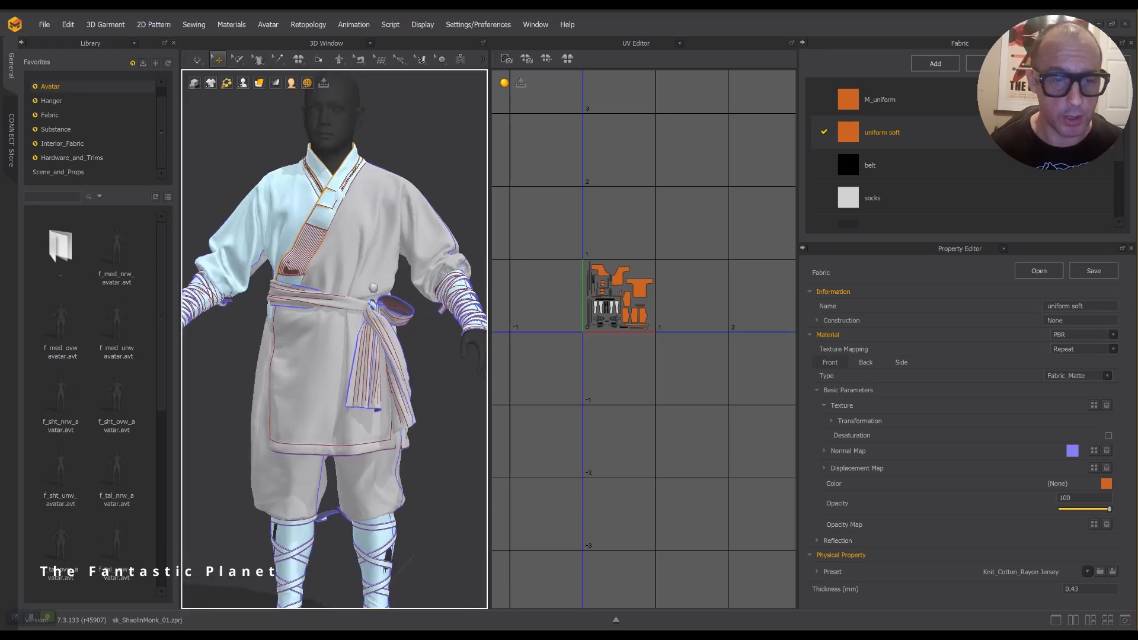
mouse_move(380, 252)
right_mouse_down()
mouse_move(388, 243)
mouse_move(403, 254)
right_mouse_up()
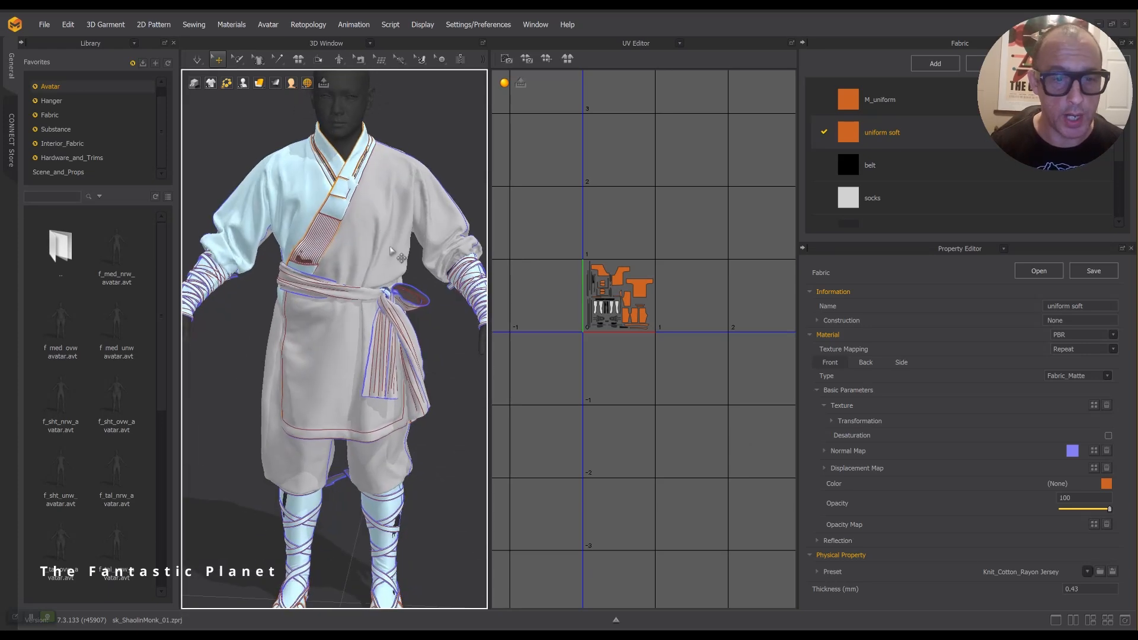
scroll(403, 254, "down", 1)
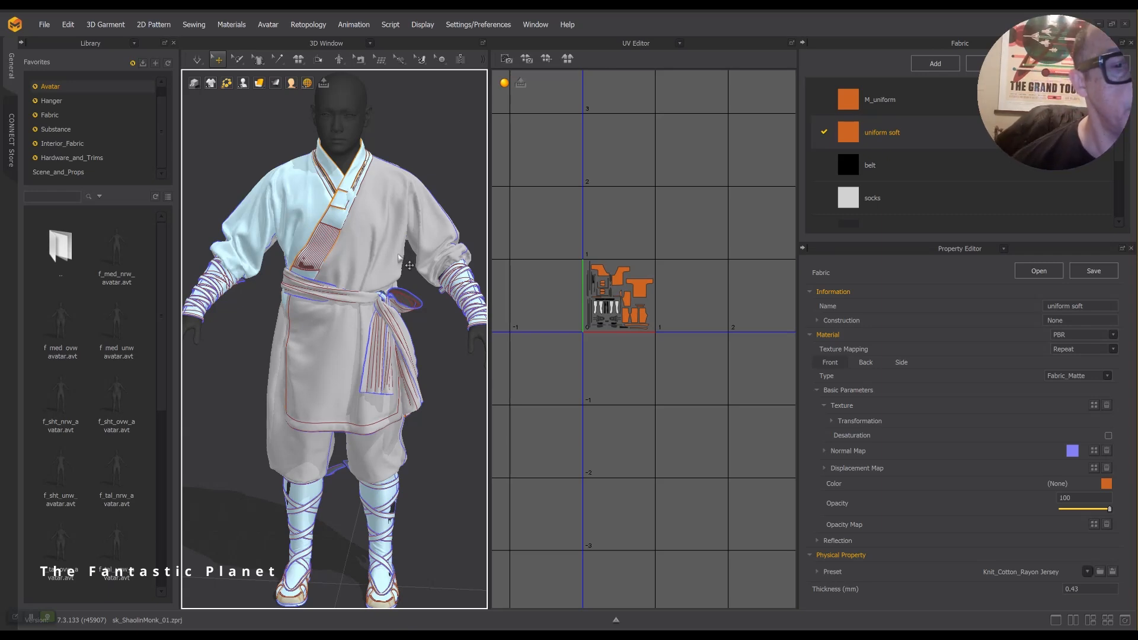
Step: Switch to Unreal Editor, move the BP_Chandra blueprint window off the level viewport and select the orange-robed monk
key("alt+Tab")
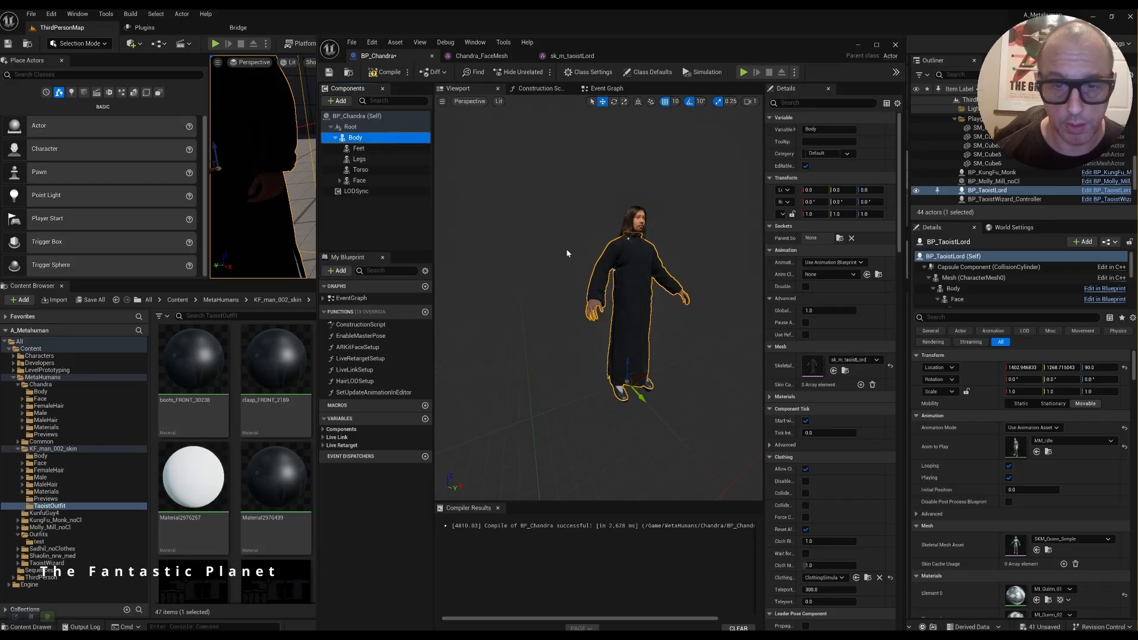
left_click_drag(681, 43, 913, 89)
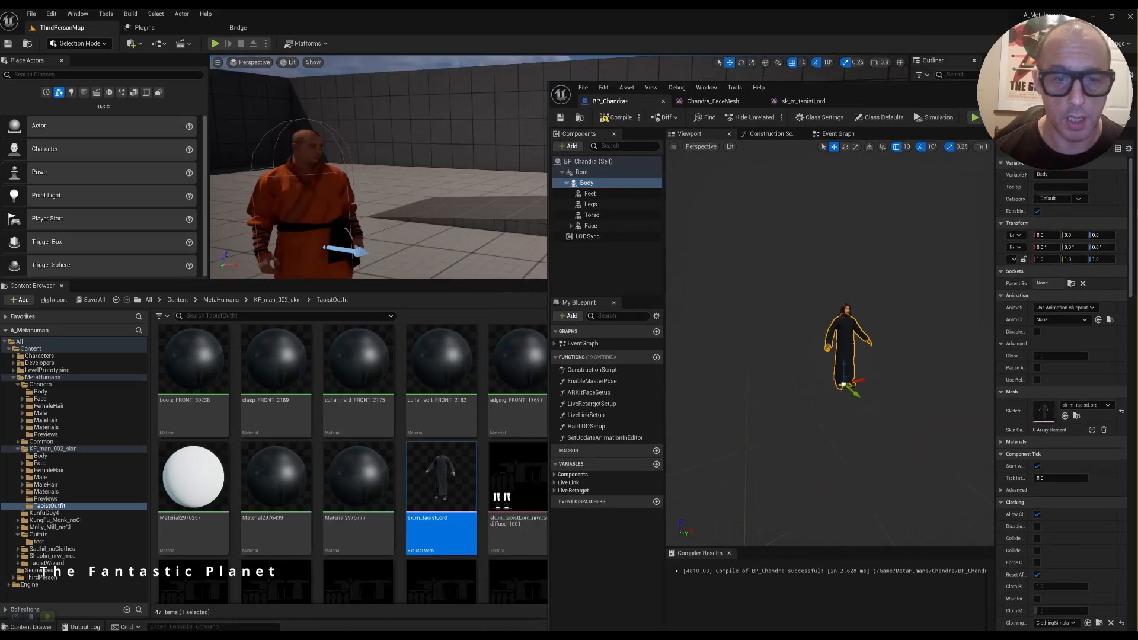
right_click_drag(393, 206, 363, 233)
left_click(356, 208)
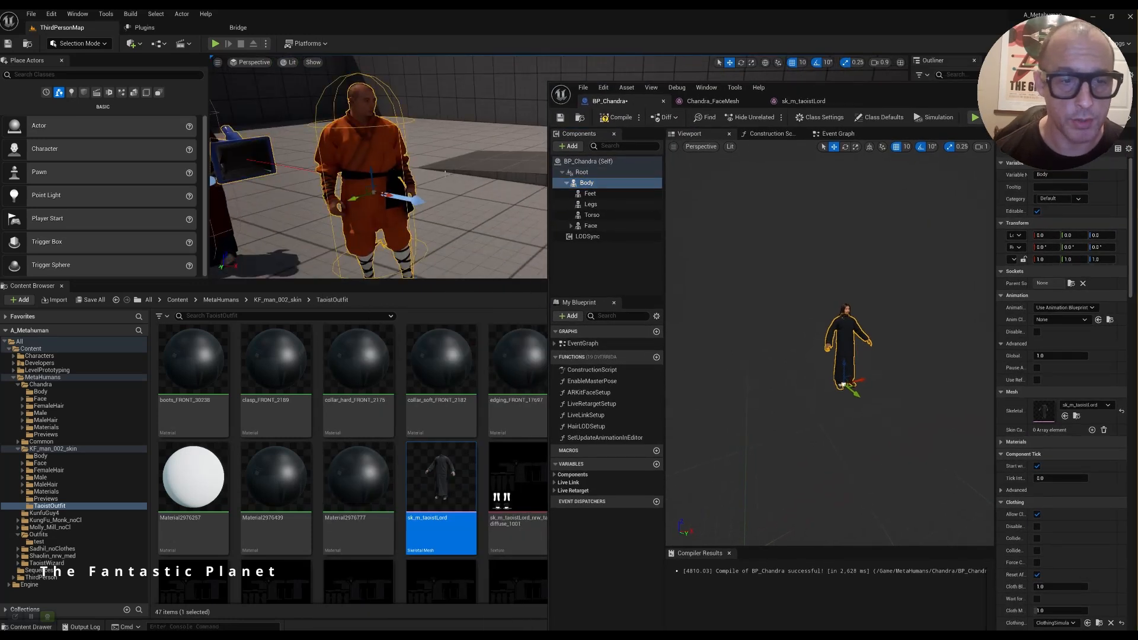
right_click_drag(445, 173, 441, 213)
Step: Compare the monk outfit in Marvelous Designer with the characters in the Unreal Editor level, finishing in Marvelous Designer
key("alt+Tab")
left_click(522, 222)
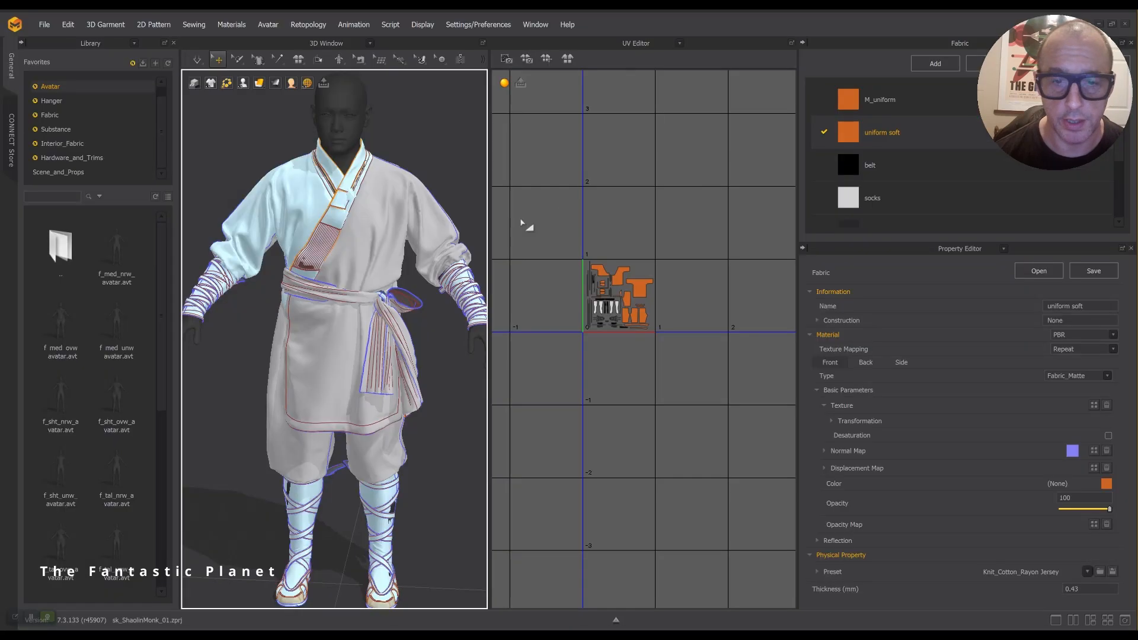
key("alt+Tab")
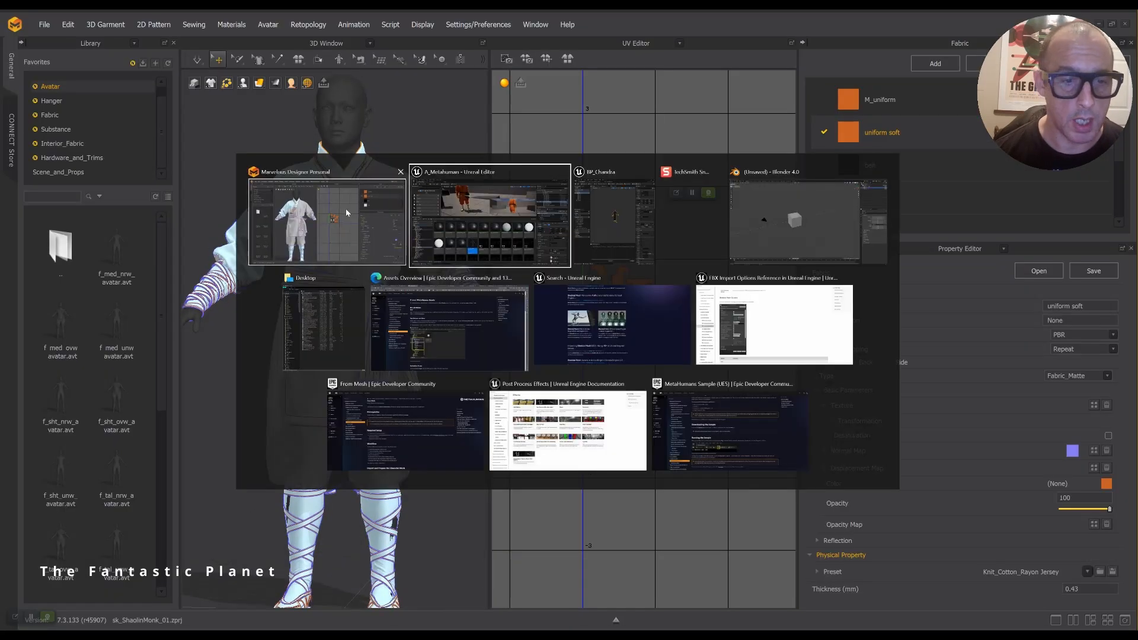
left_click(346, 212)
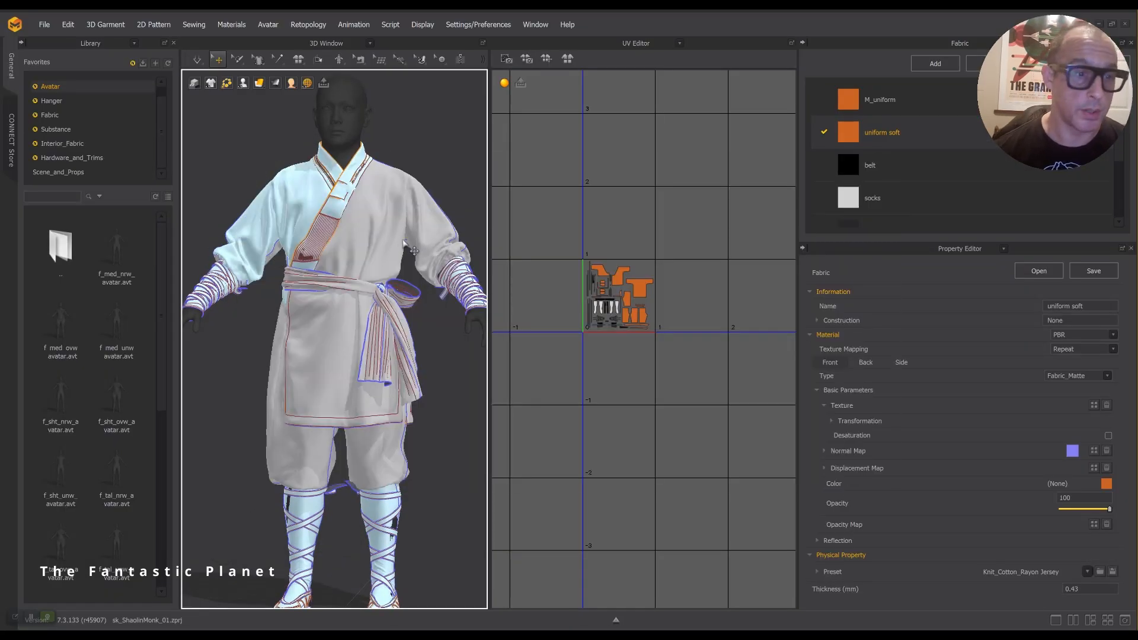
key("alt+Tab")
scroll(431, 200, "down", 5)
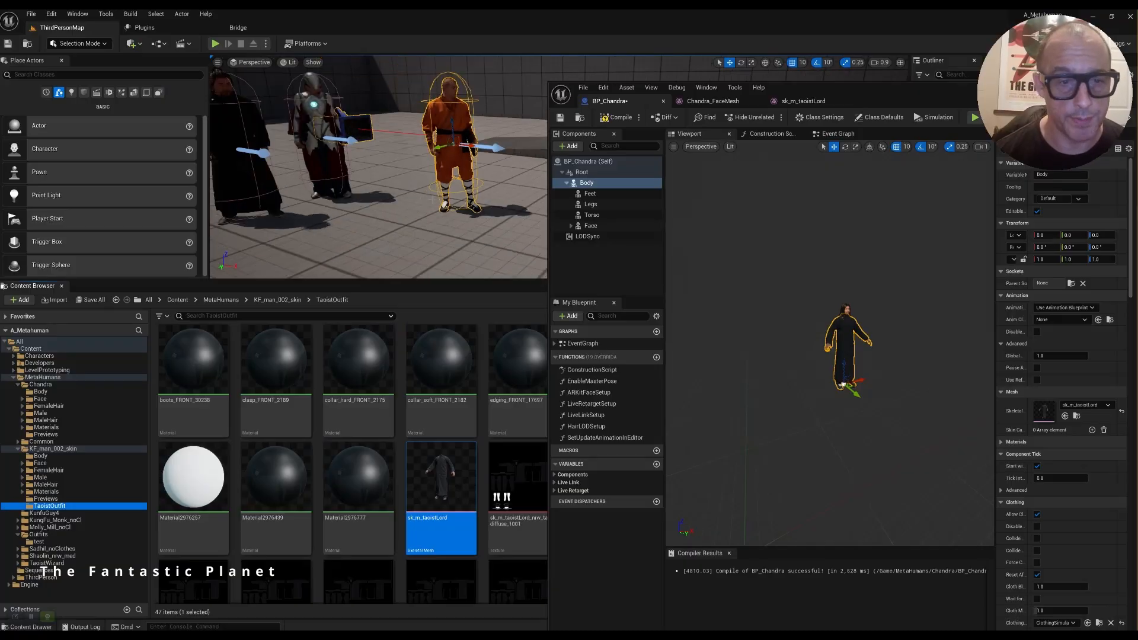
scroll(431, 201, "up", 4)
key("alt+Tab")
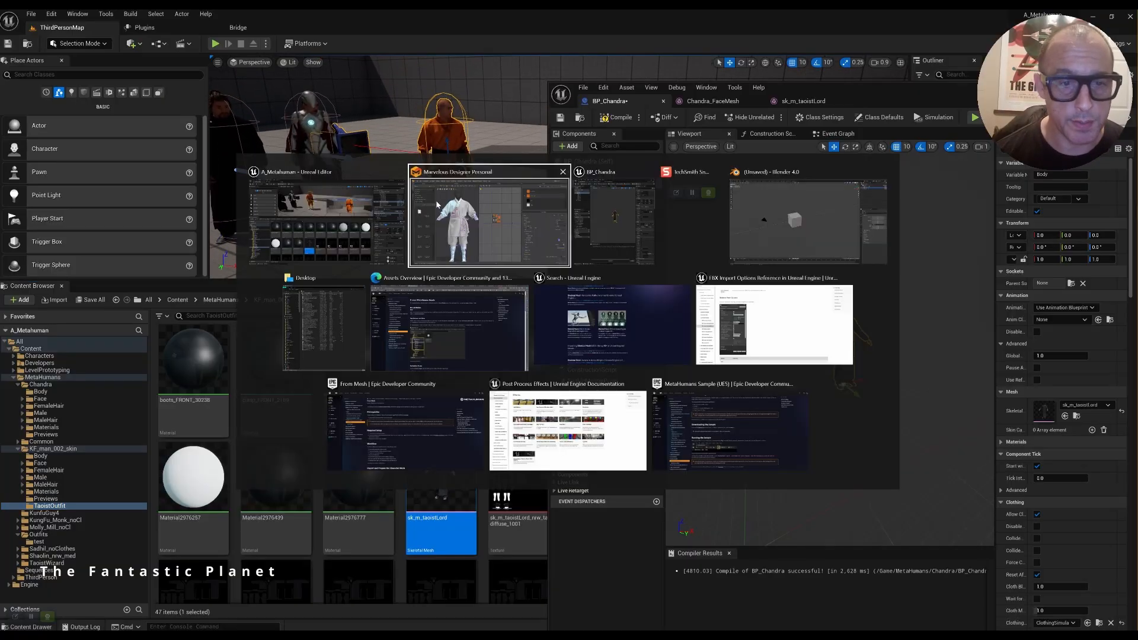
left_click(508, 224)
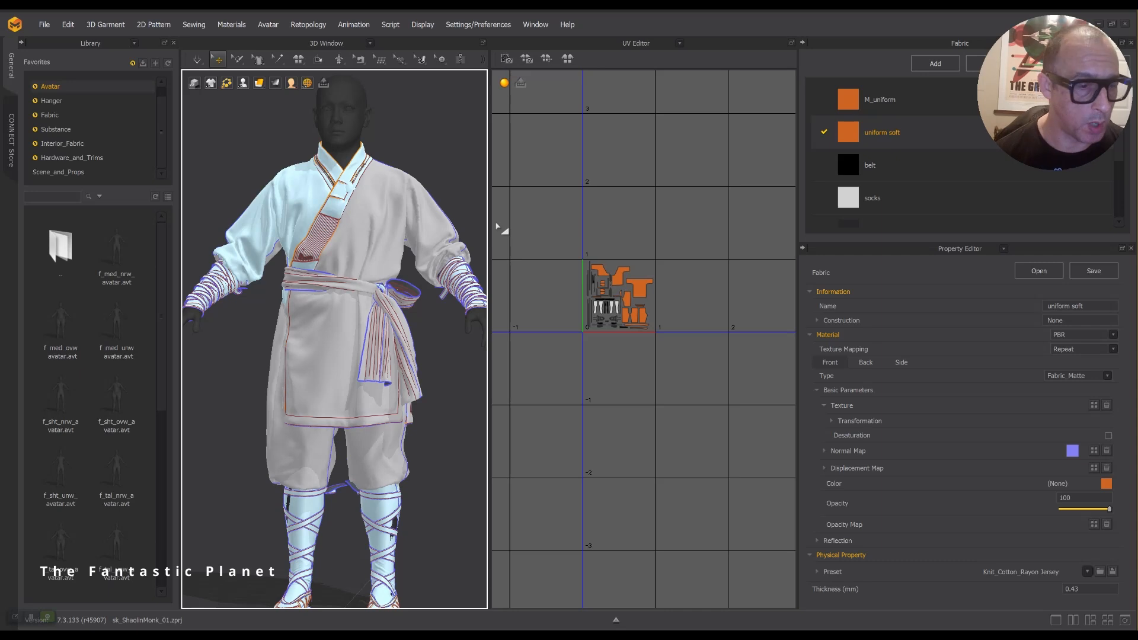
Step: Browse the female and male MetaHuman body avatars in the library, previewing f_med_nrw_avatar.avt
scroll(166, 320, "down", 1)
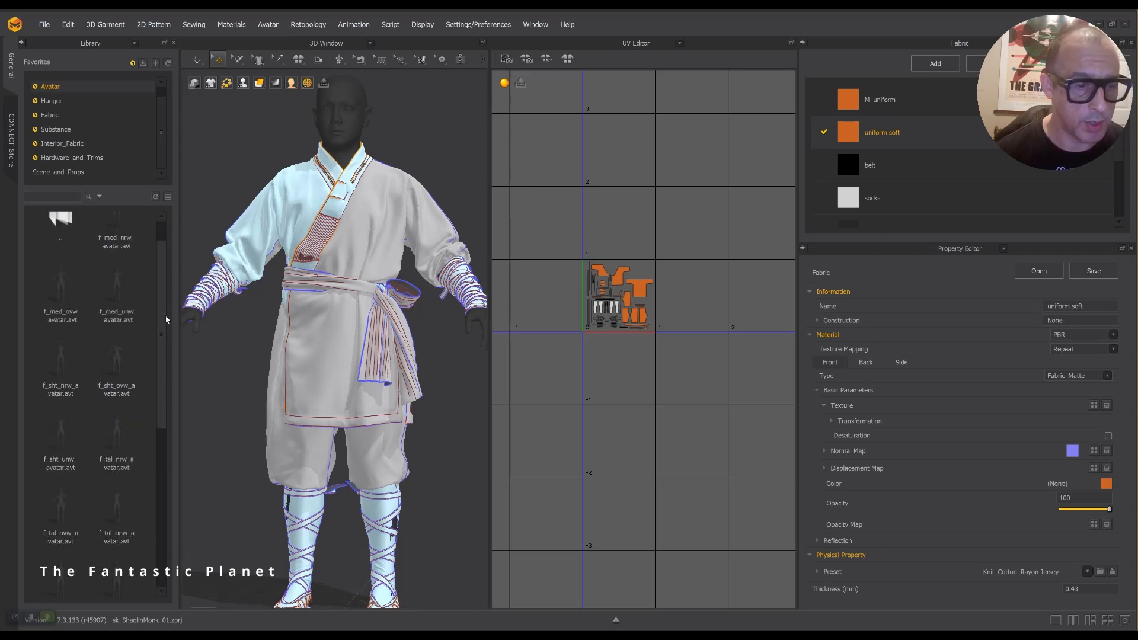
scroll(166, 320, "up", 1)
mouse_move(120, 248)
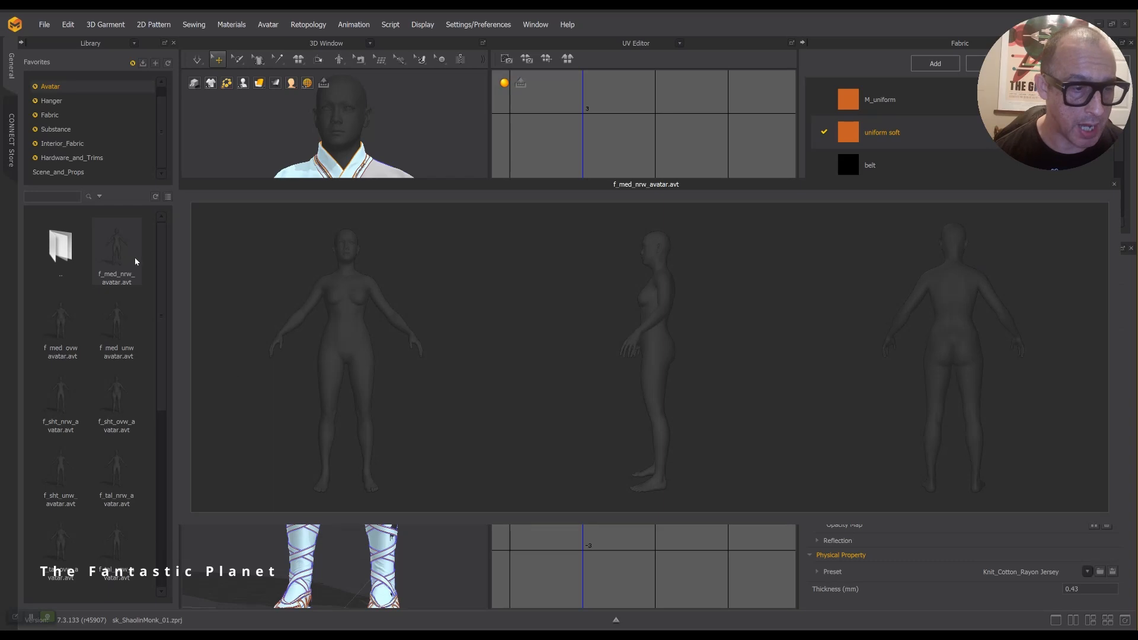
scroll(132, 263, "down", 5)
mouse_move(129, 269)
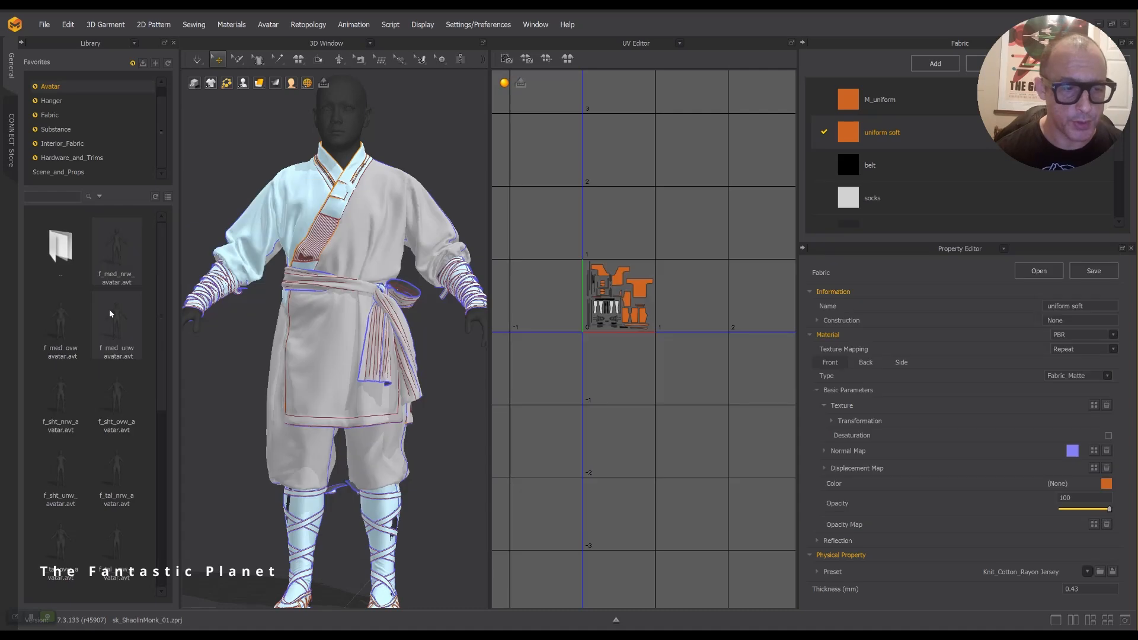
mouse_move(115, 320)
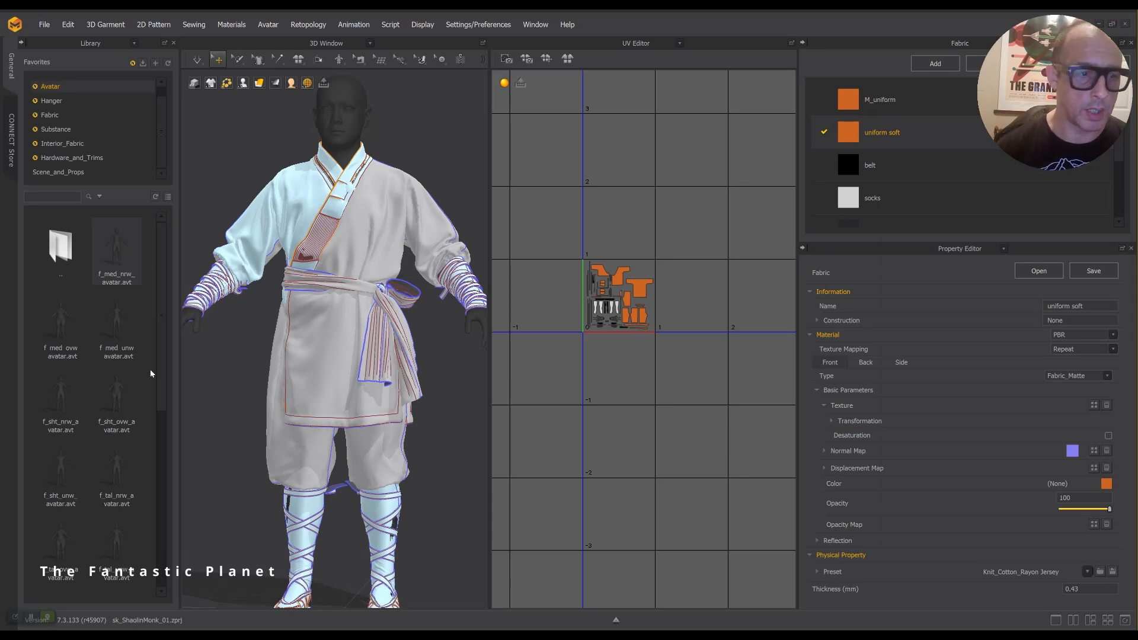
scroll(128, 418, "down", 5)
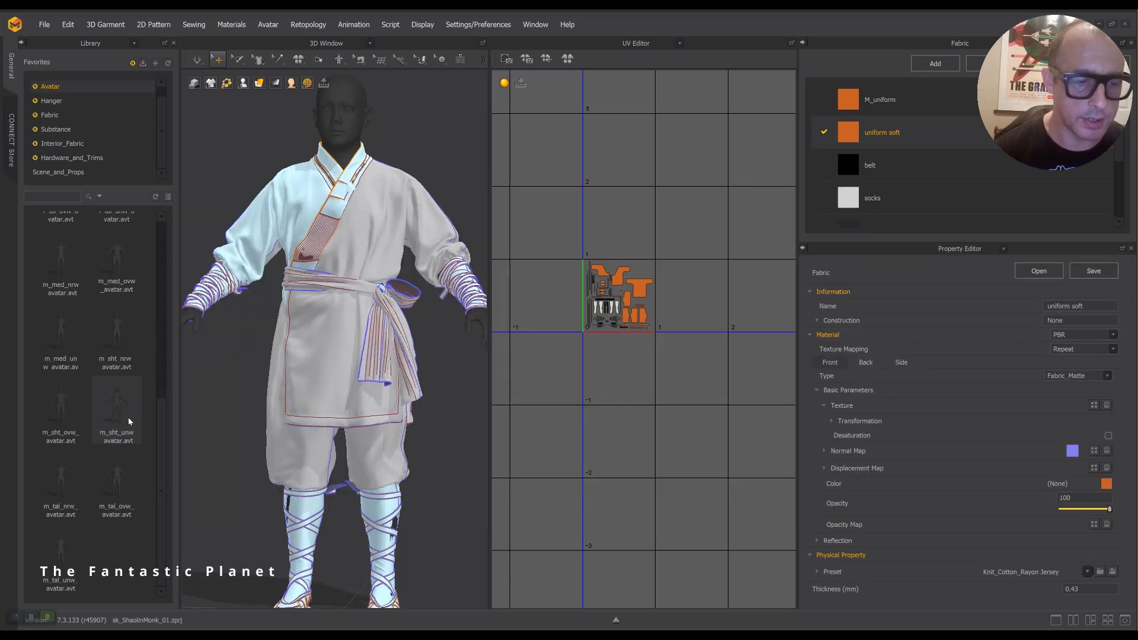
mouse_move(128, 418)
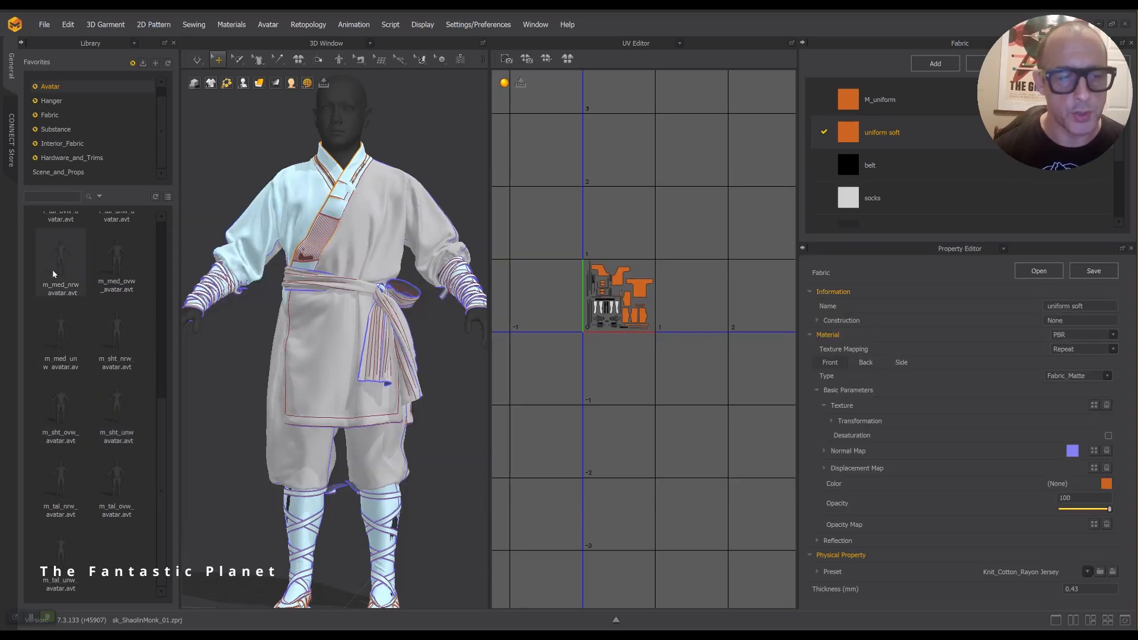
mouse_move(49, 288)
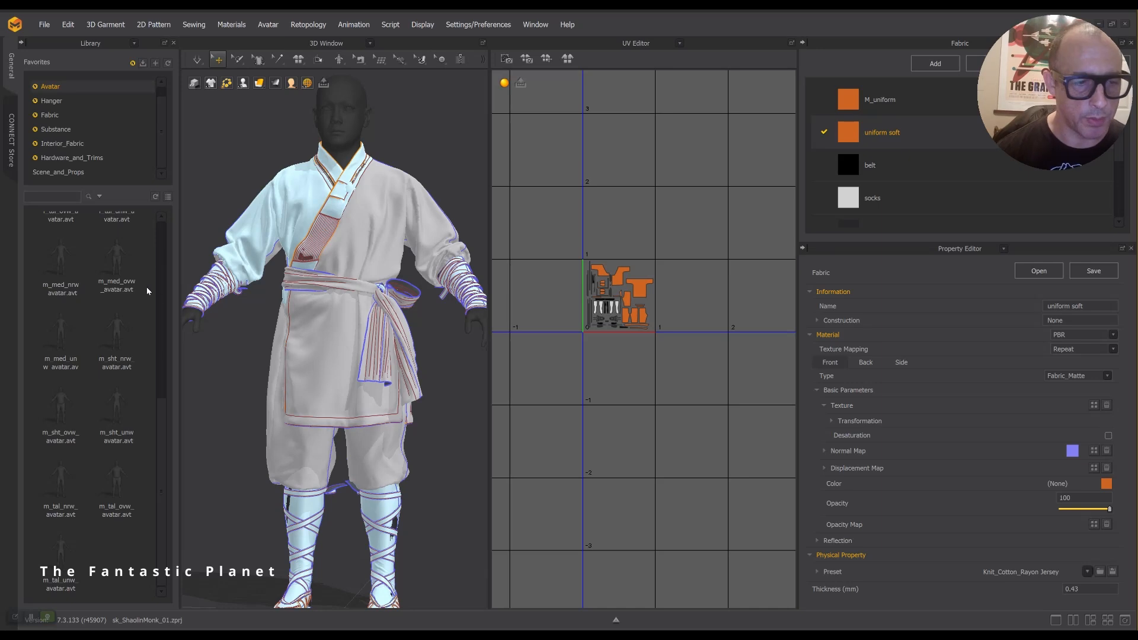
scroll(159, 393, "up", 5)
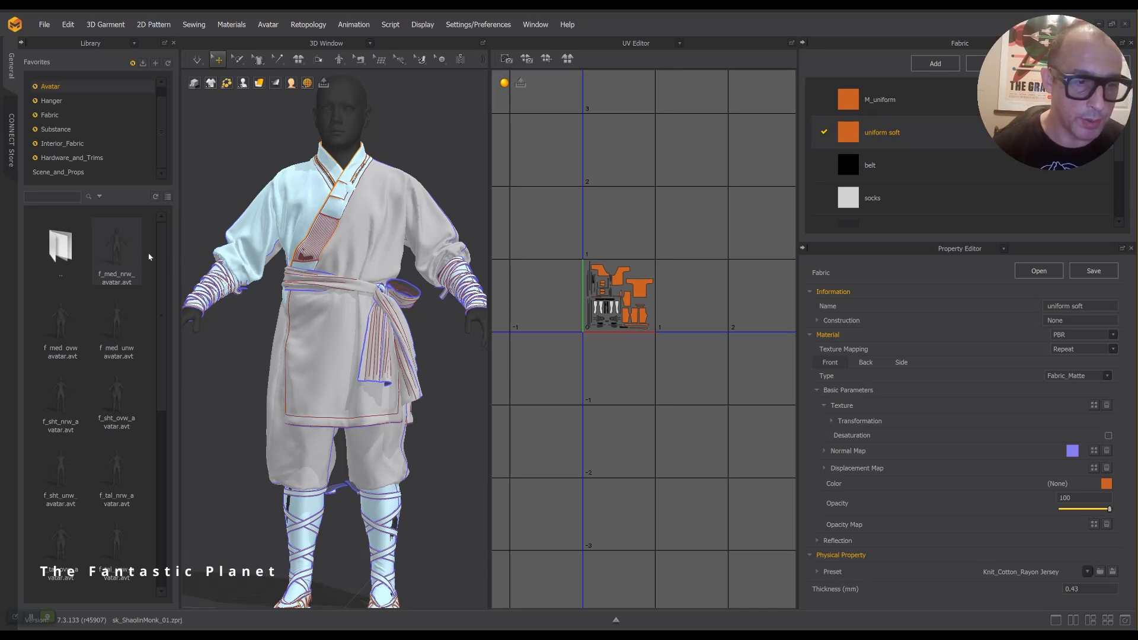
scroll(160, 261, "down", 1)
left_click_drag(160, 260, 166, 425)
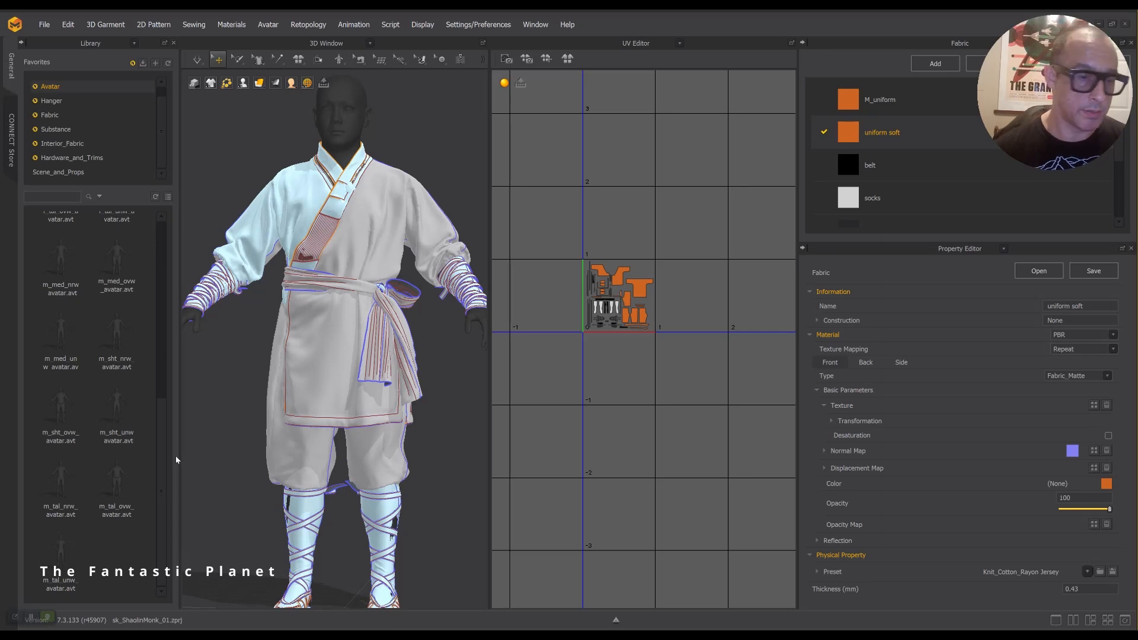
left_click_drag(162, 457, 163, 276)
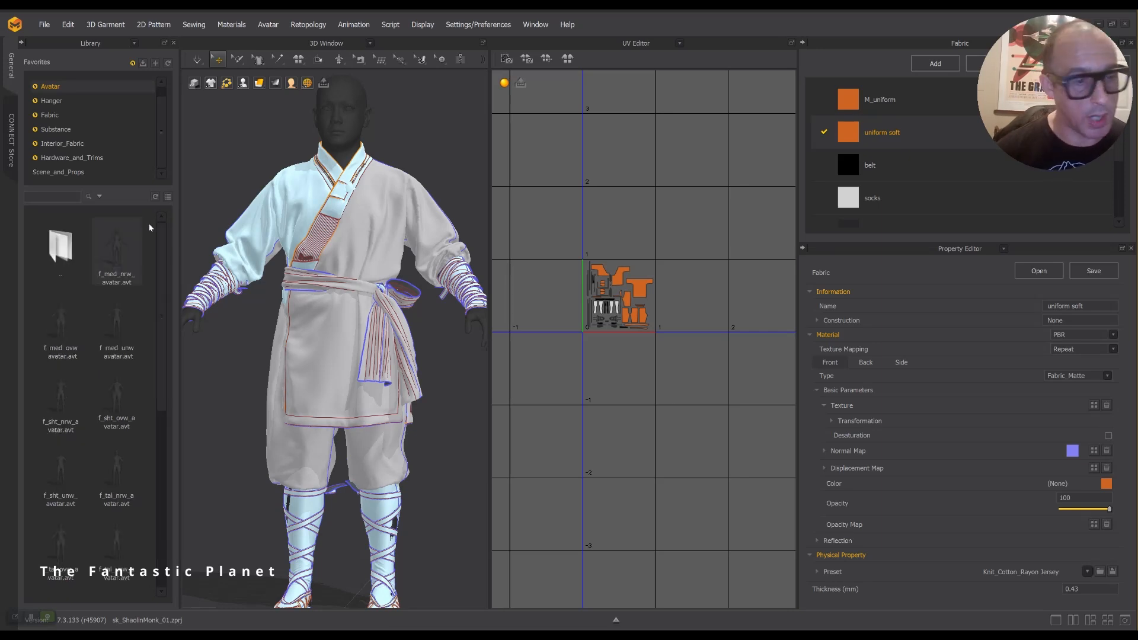
mouse_move(133, 300)
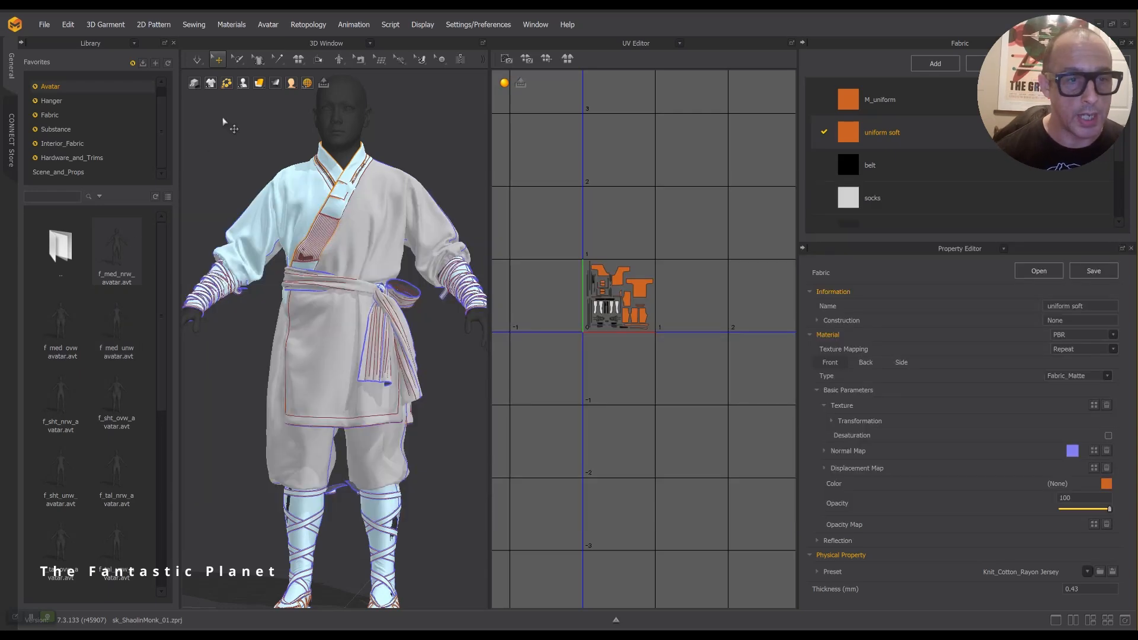
Step: Open the Avatar Editor's arrangement settings beside the avatar and inspect the Wrist_R and Neck_L bounding volumes
left_click(268, 25)
left_click(278, 98)
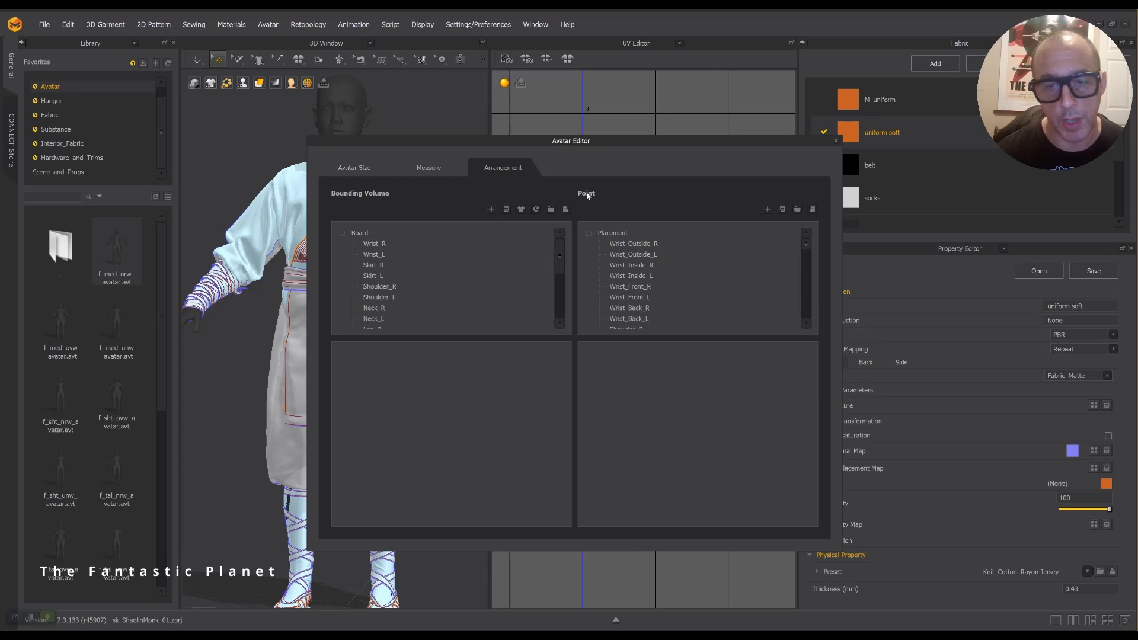
left_click_drag(618, 143, 722, 161)
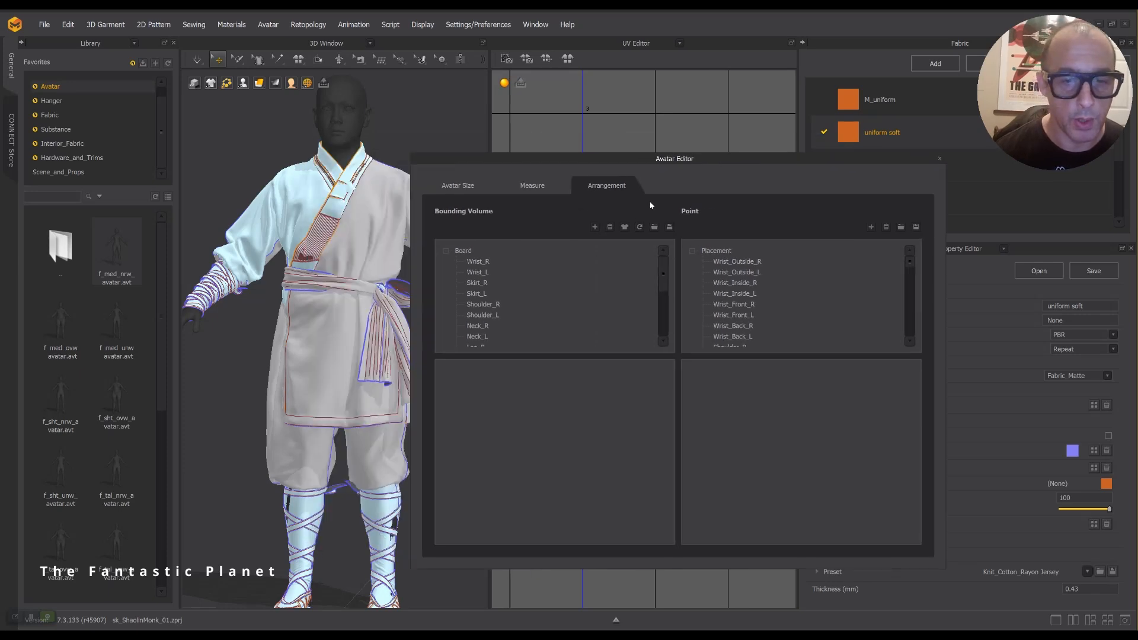
left_click(487, 262)
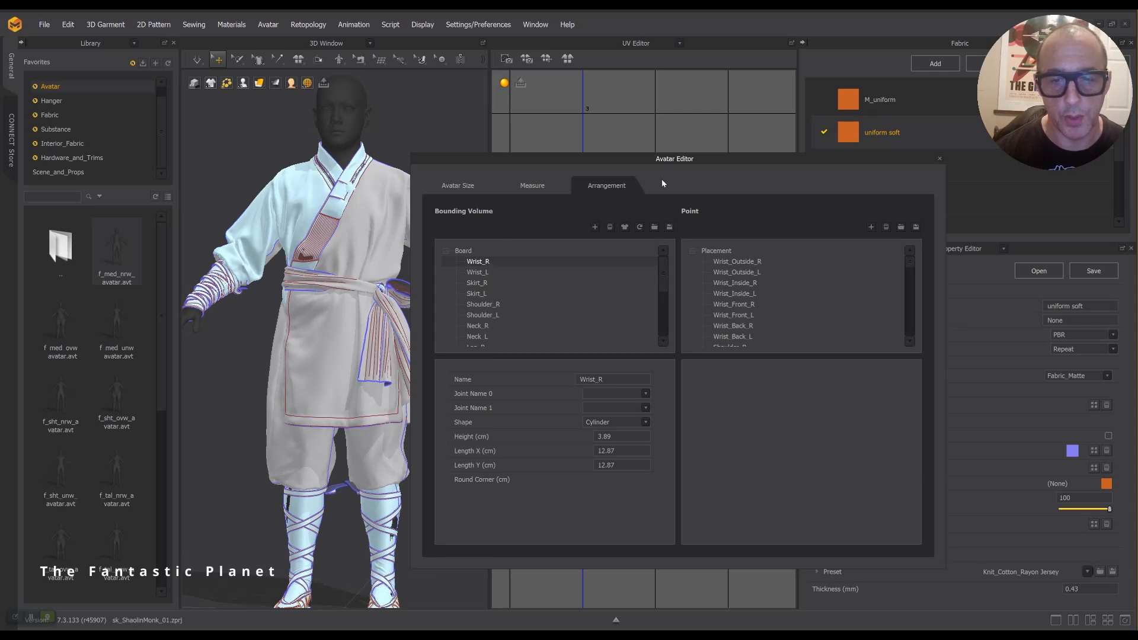
left_click_drag(708, 160, 785, 246)
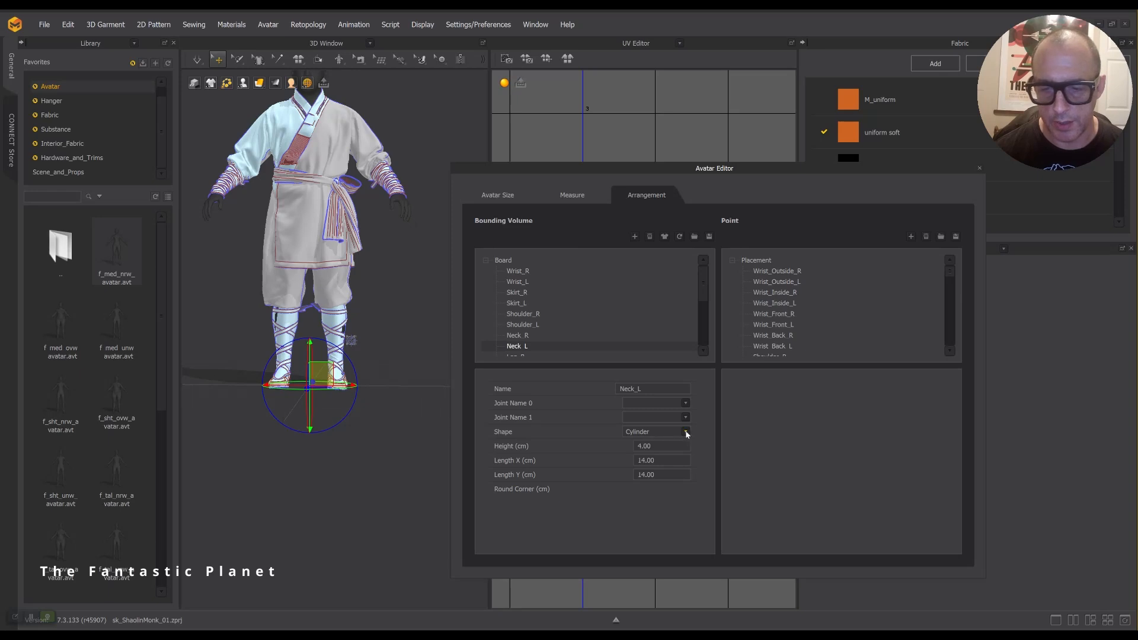
left_click_drag(738, 176, 690, 114)
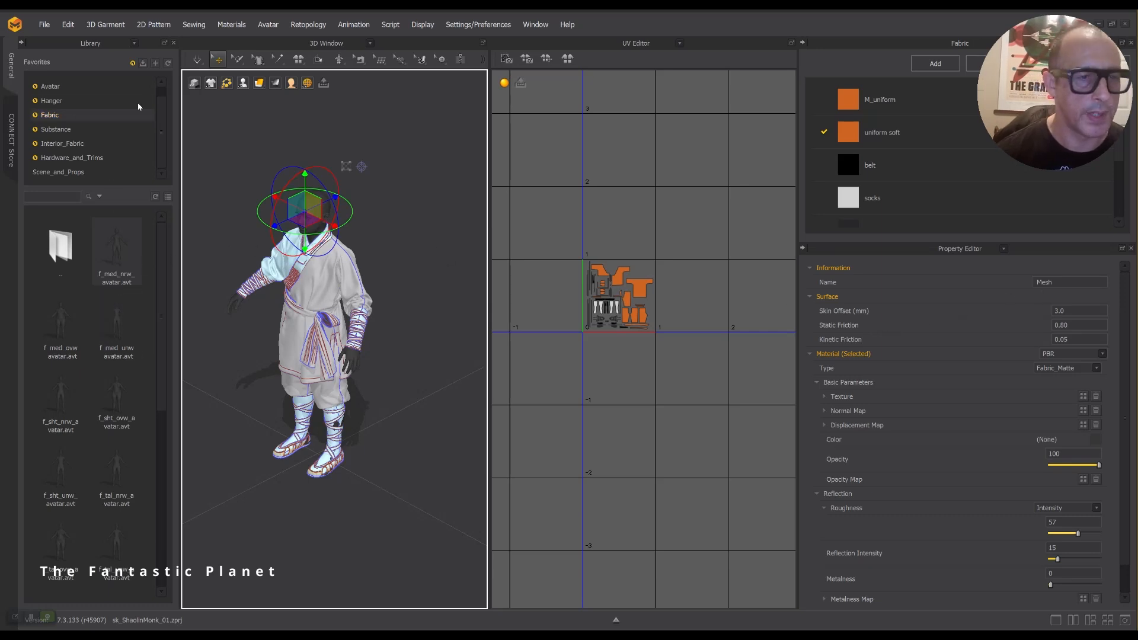
Step: Reopen the Avatar Editor and view the Wrist_Inside_L arrangement point and the Shoulder_L bounding volume
left_click(268, 24)
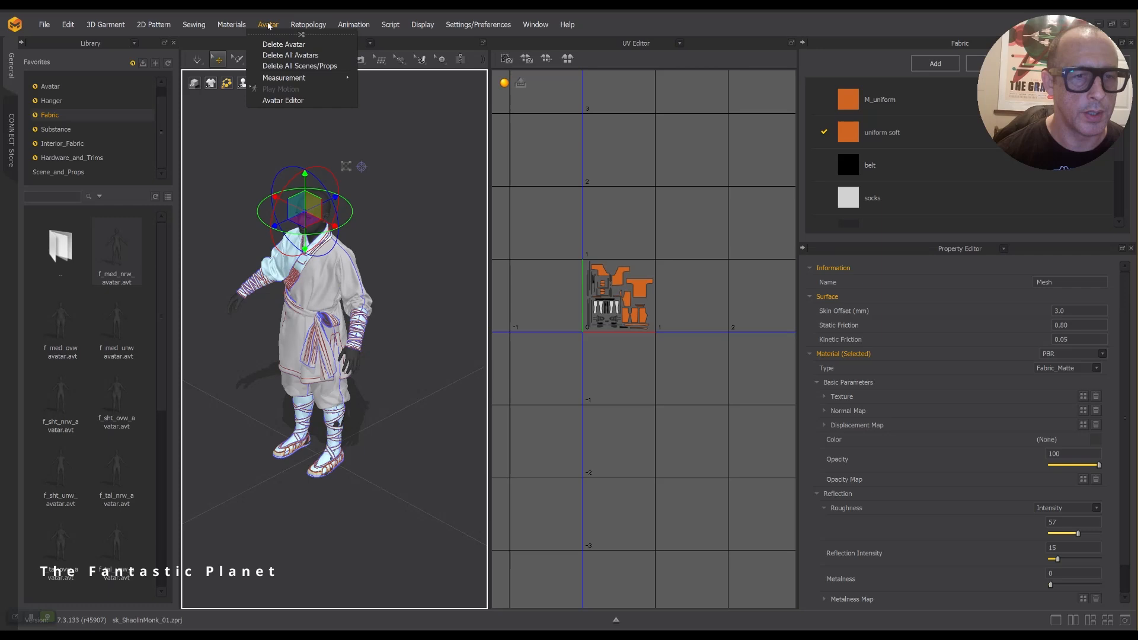
left_click(283, 100)
left_click(727, 209)
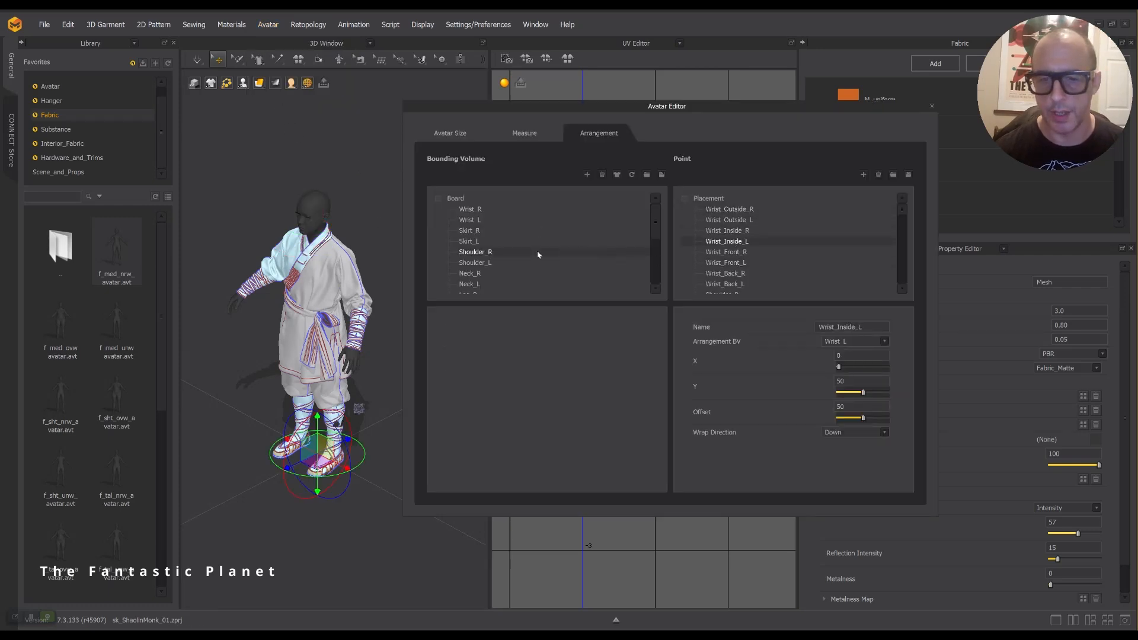
left_click(507, 252)
left_click(483, 262)
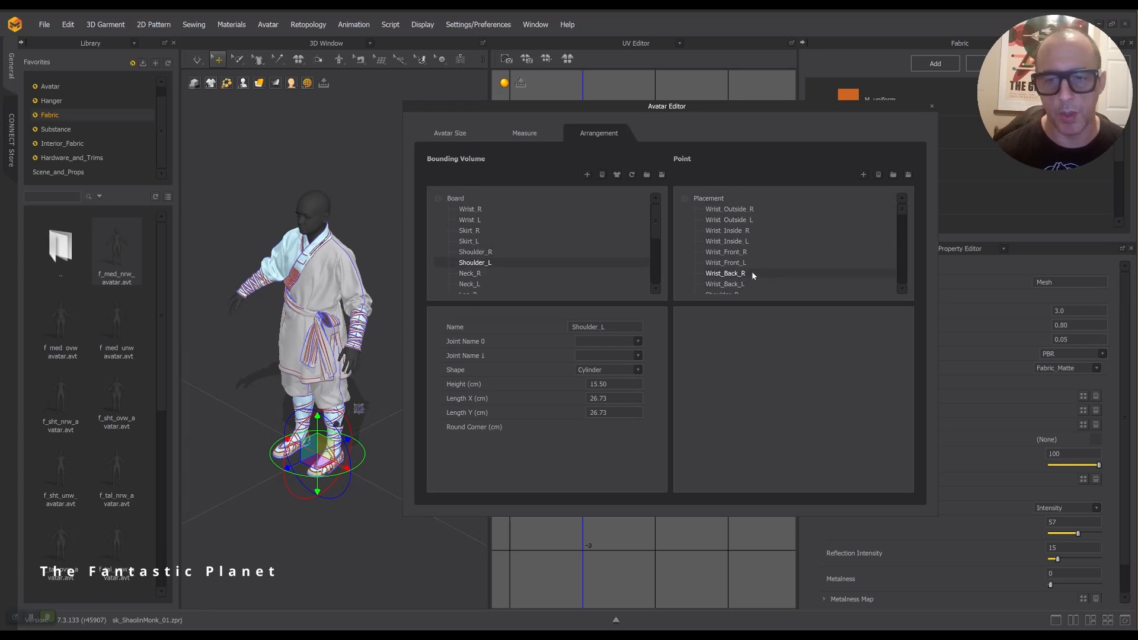
Step: Examine the arrangement points, the Shoulder_L shape options and the rest of the bounding volumes against the avatar
scroll(752, 273, "down", 3)
scroll(361, 273, "down", 3)
scroll(359, 272, "up", 5)
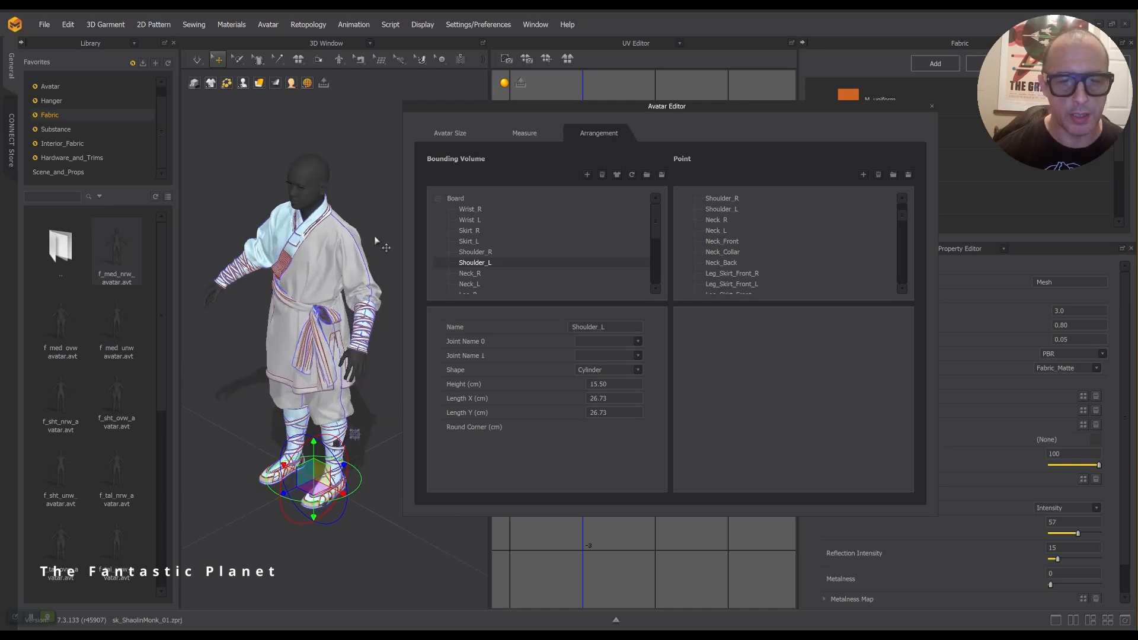
mouse_move(377, 239)
right_mouse_down()
mouse_move(358, 209)
mouse_move(377, 229)
right_mouse_up()
left_click(638, 371)
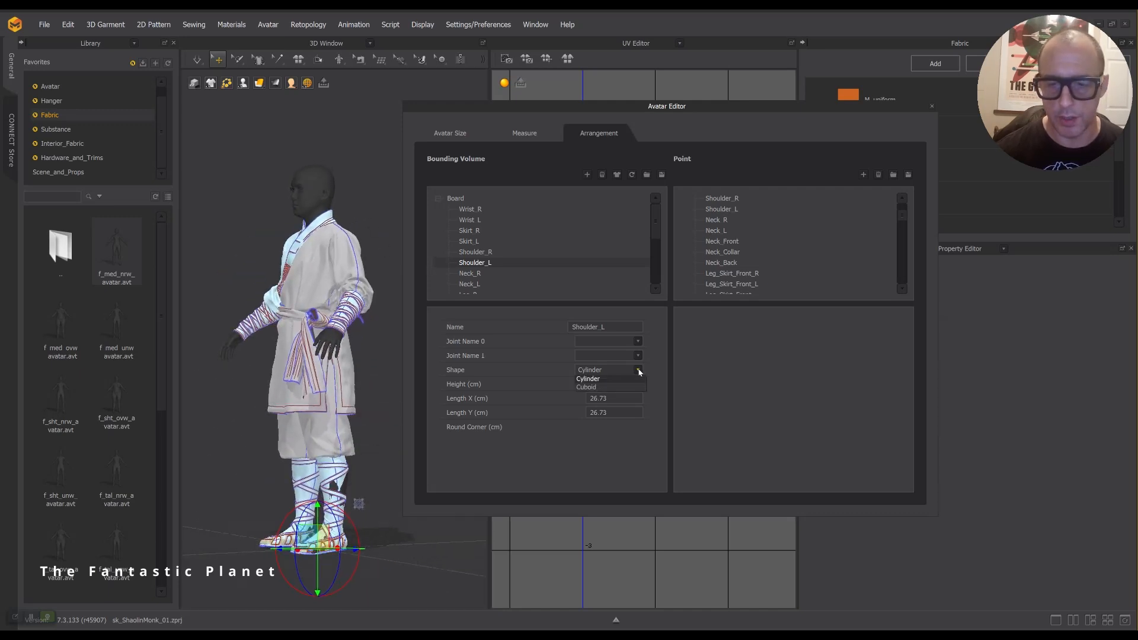
left_click(639, 370)
right_click_drag(344, 308, 373, 333)
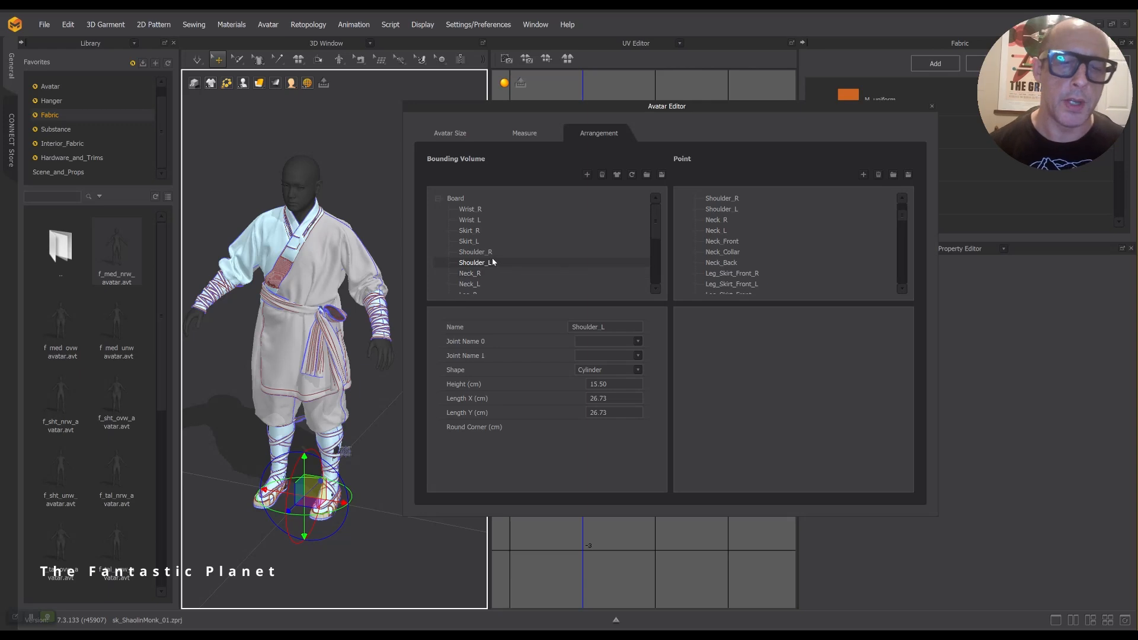
scroll(494, 264, "down", 5)
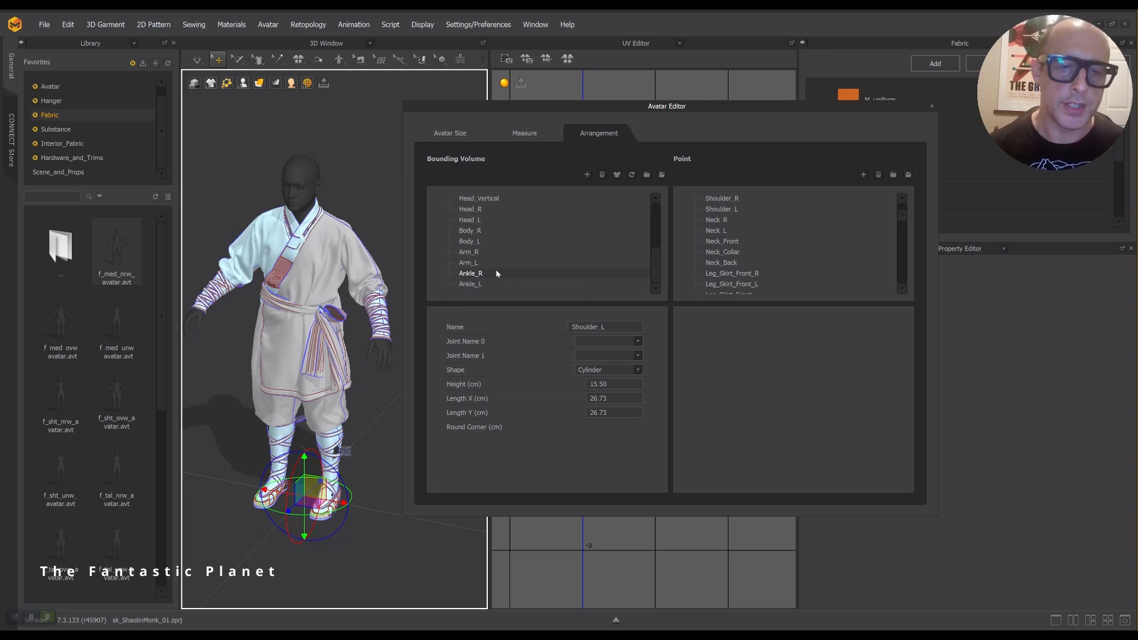
Step: Inspect the Neck_R and Neck_L bounding volumes and review the remaining volumes in the arrangement settings
scroll(486, 230, "up", 2)
left_click(479, 221)
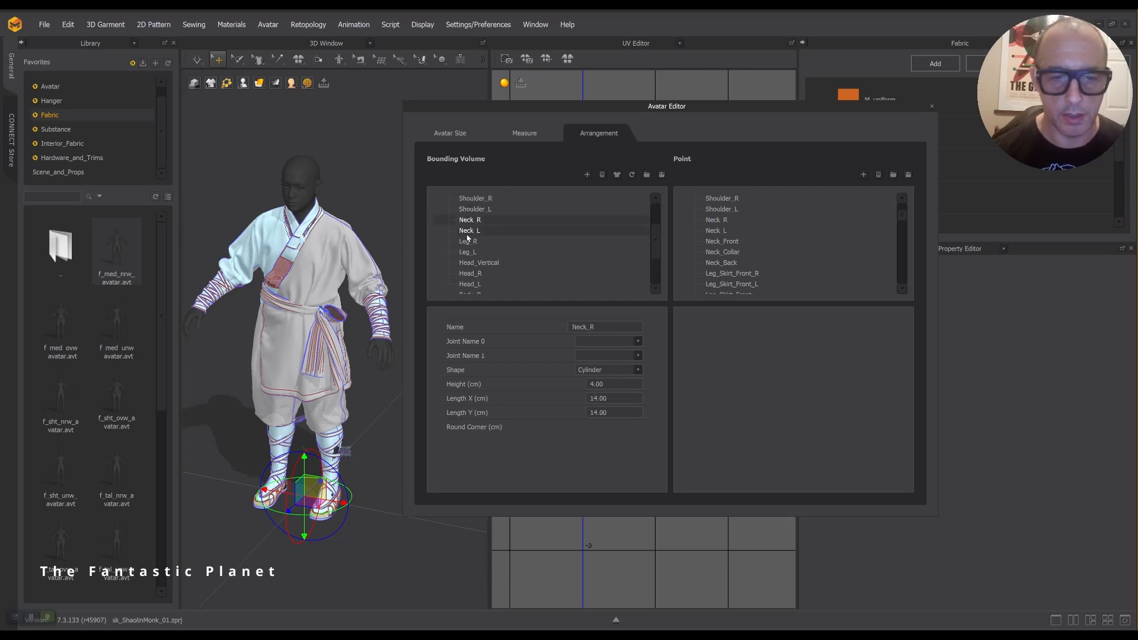
left_click(474, 231)
scroll(476, 234, "up", 1)
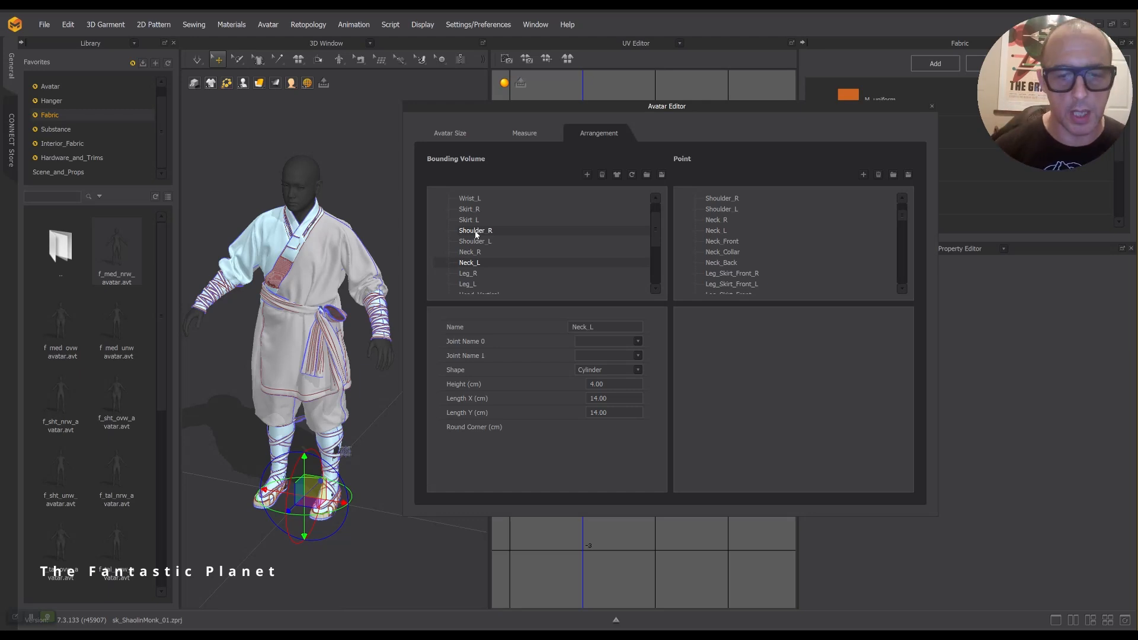
scroll(486, 255, "down", 3)
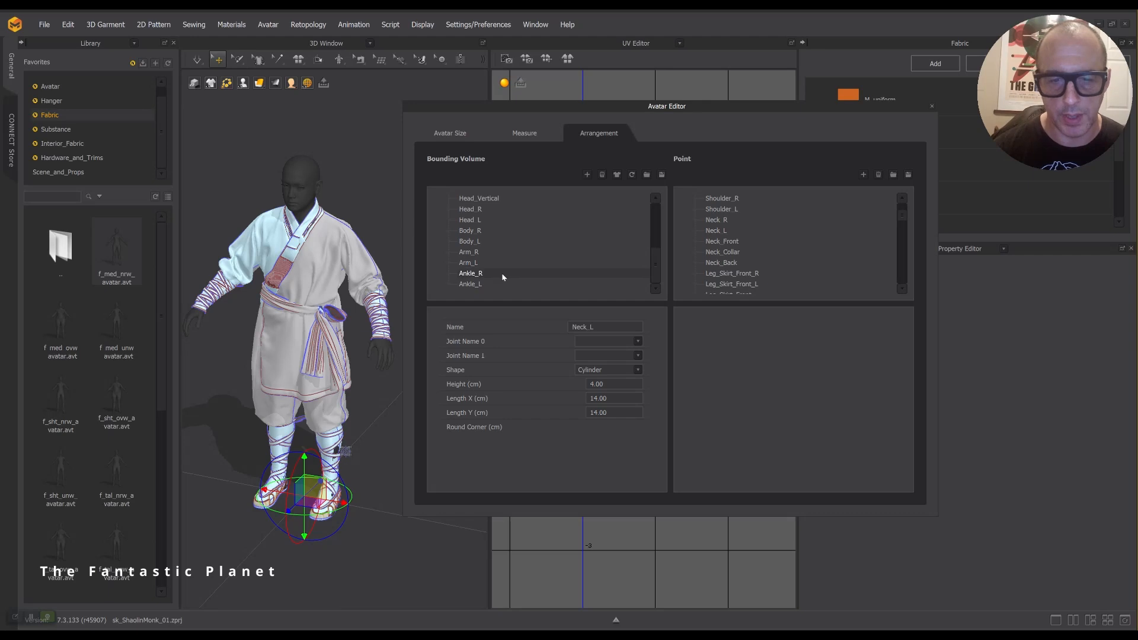
scroll(498, 263, "up", 4)
left_click(477, 209)
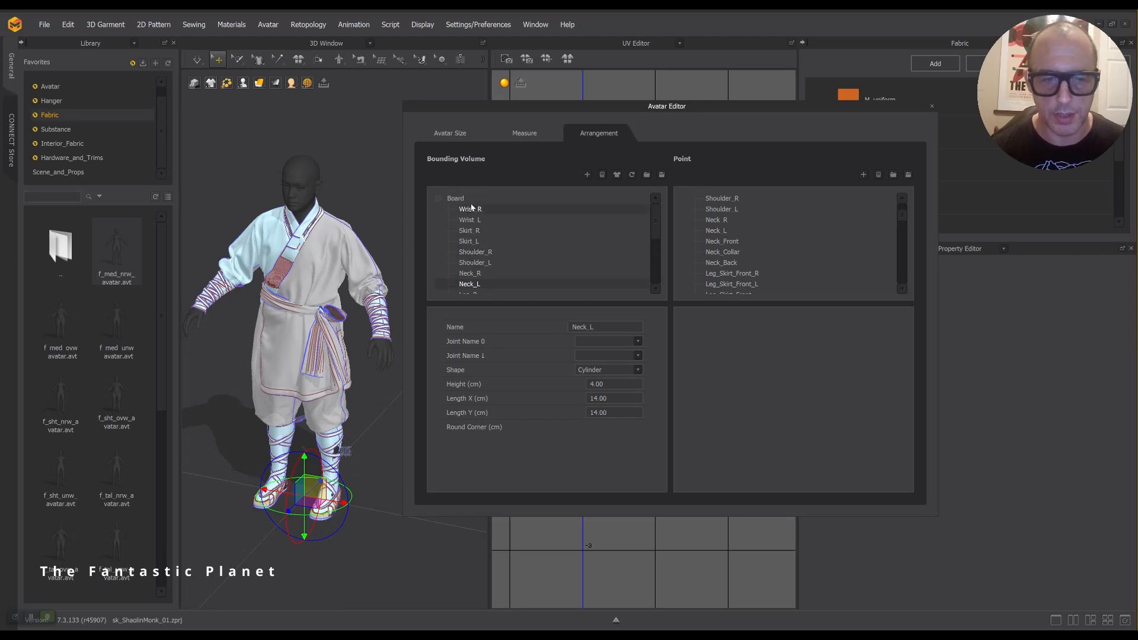
Step: View the Neck_Front, Neck_Collar and Neck_Back arrangement points beside the avatar and close the Avatar Editor
left_click(726, 243)
left_click(735, 254)
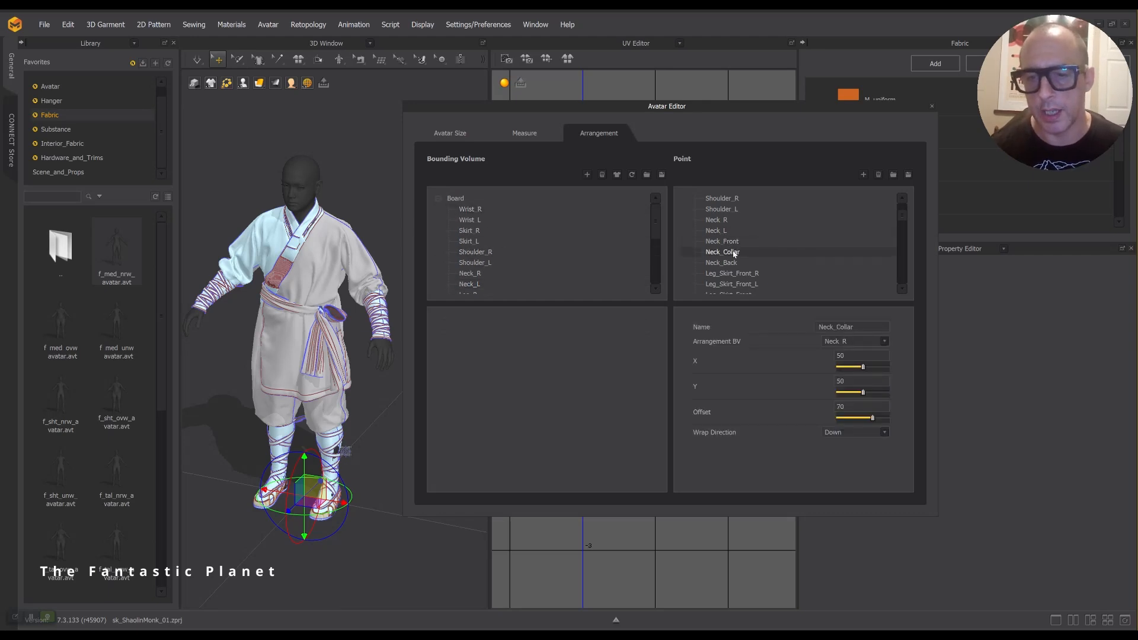
left_click(733, 263)
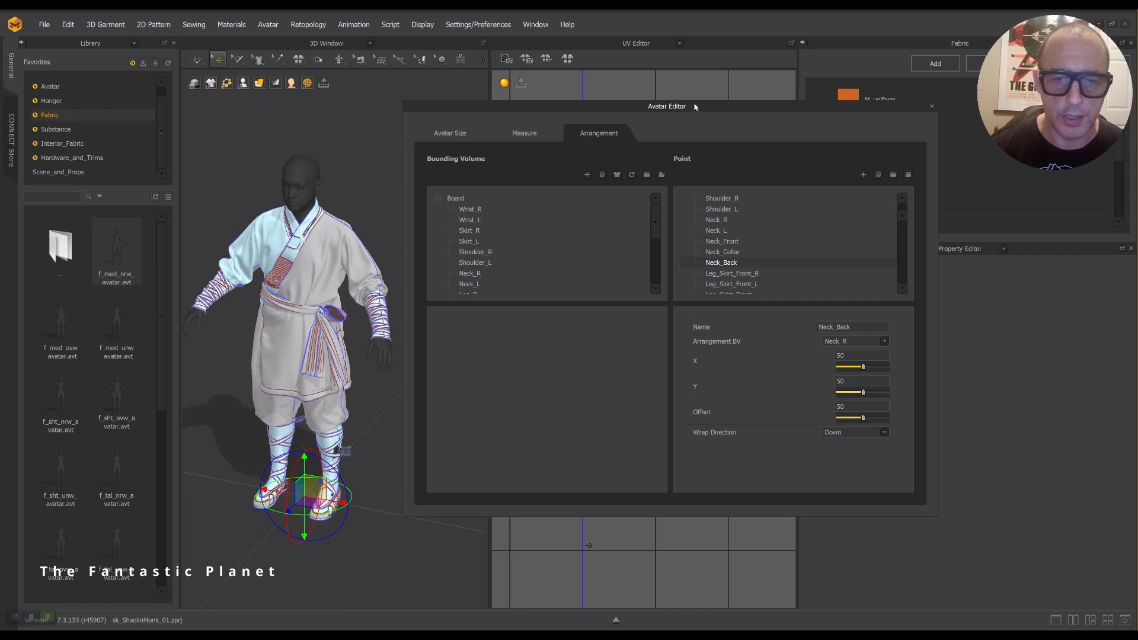
left_click_drag(696, 107, 745, 192)
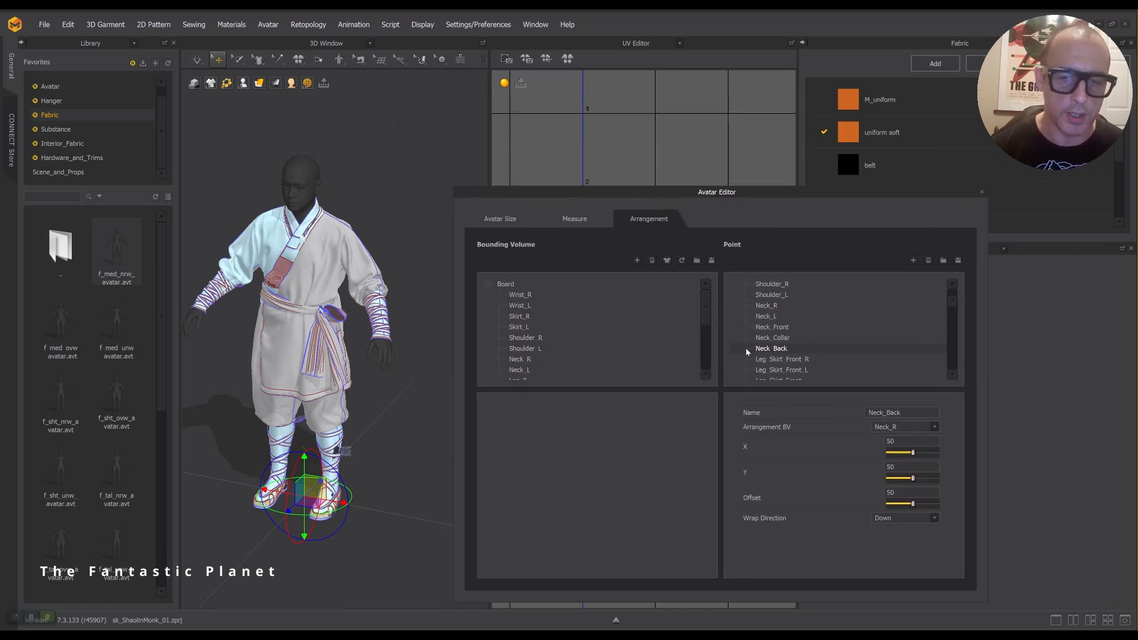
middle_click_drag(398, 348, 414, 329)
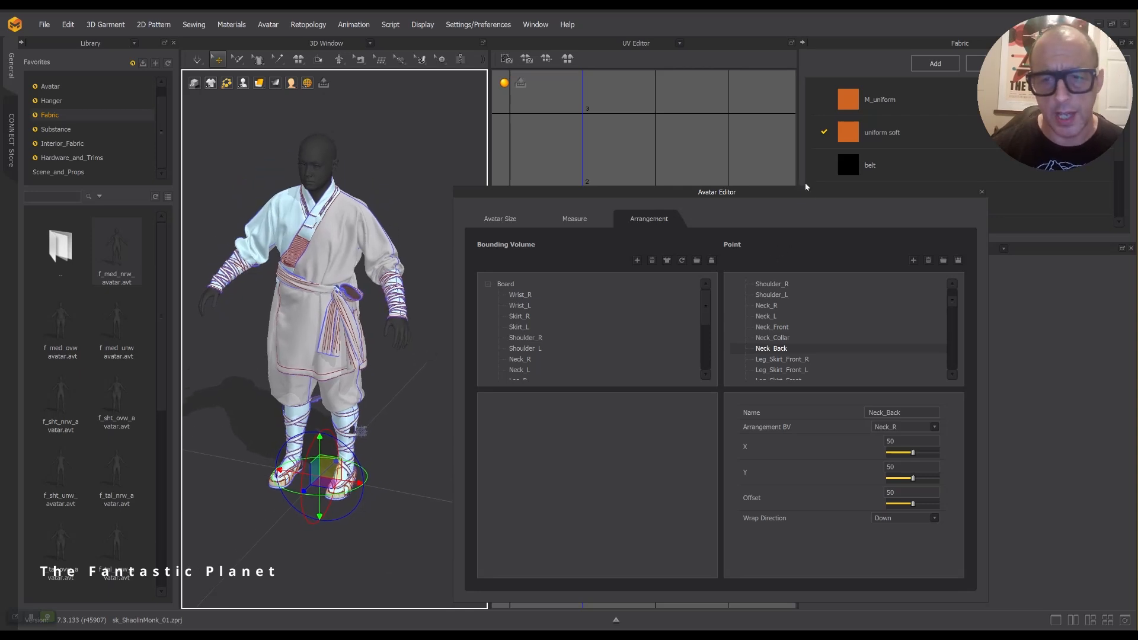
left_click_drag(804, 187, 767, 170)
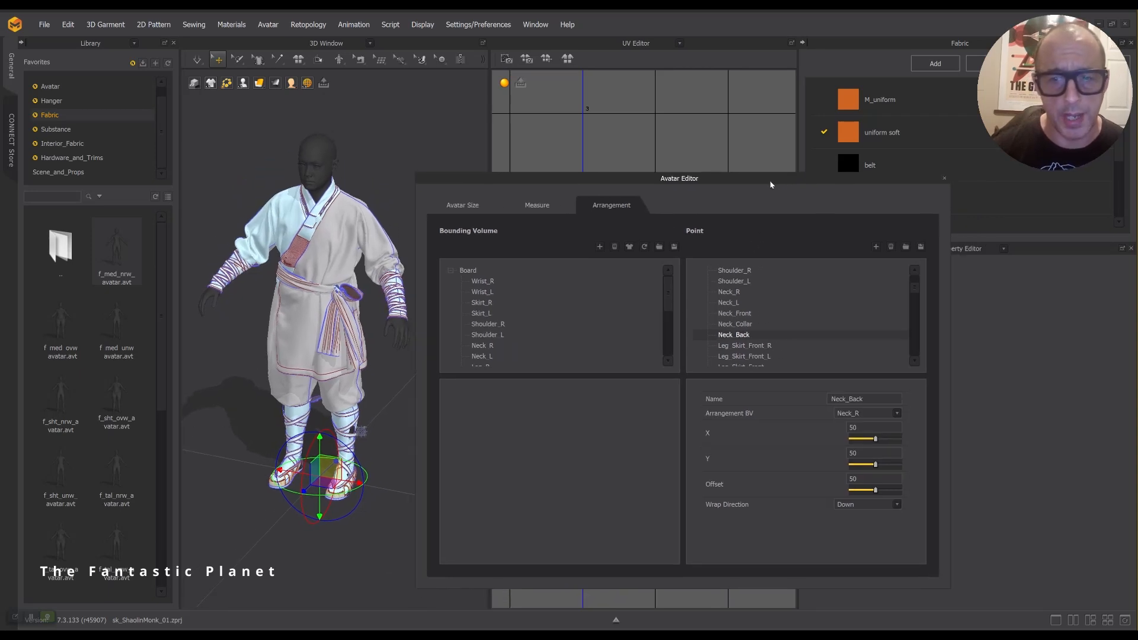
left_click(944, 177)
Step: Select the uniform's front panel on the avatar and view the arrangement point names it can be assigned to
right_click_drag(458, 264, 454, 252)
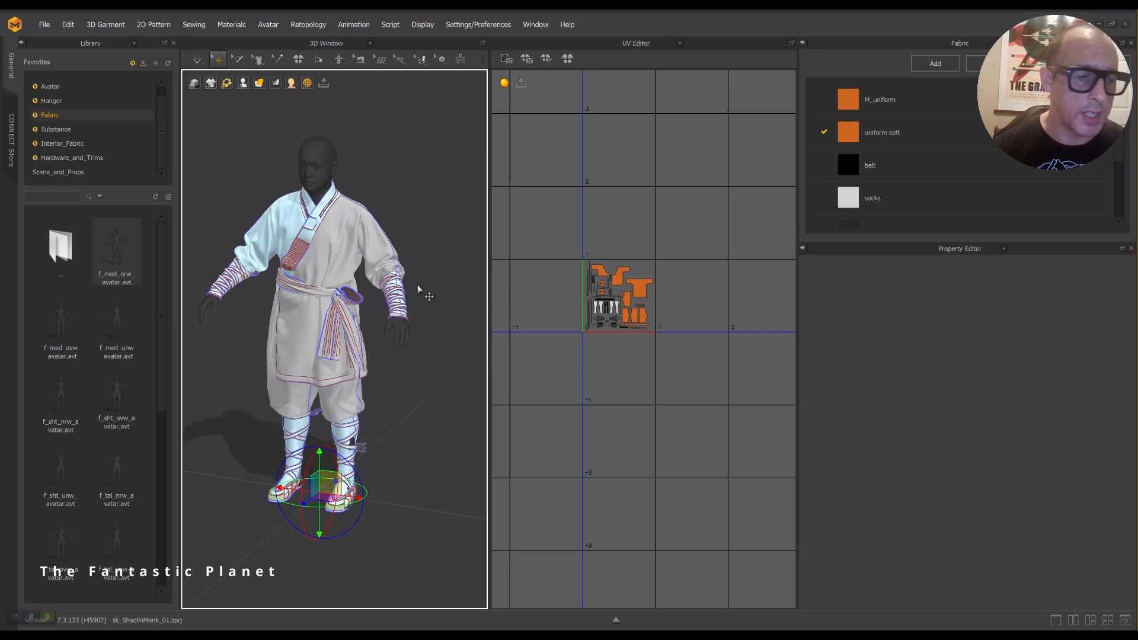
scroll(123, 350, "down", 5)
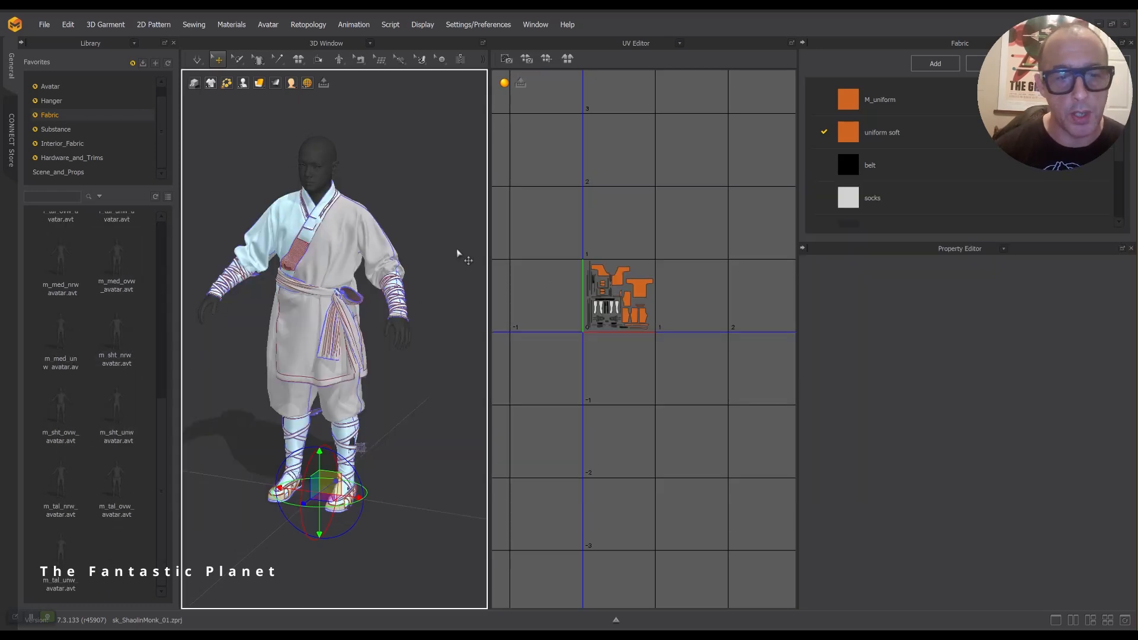
left_click(335, 247)
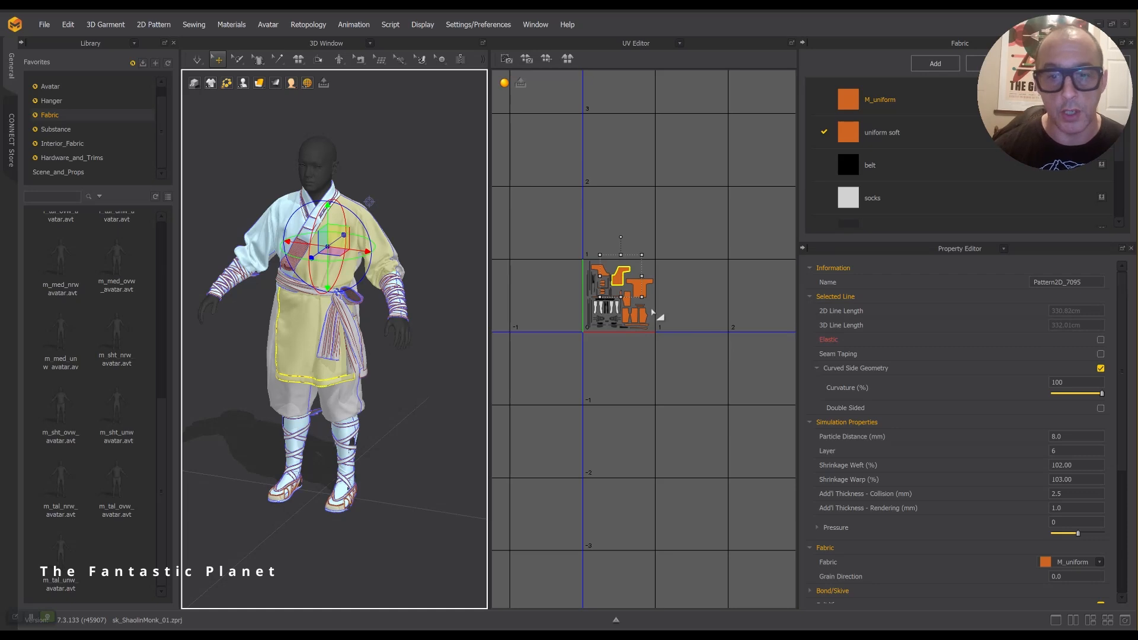
scroll(875, 487, "down", 5)
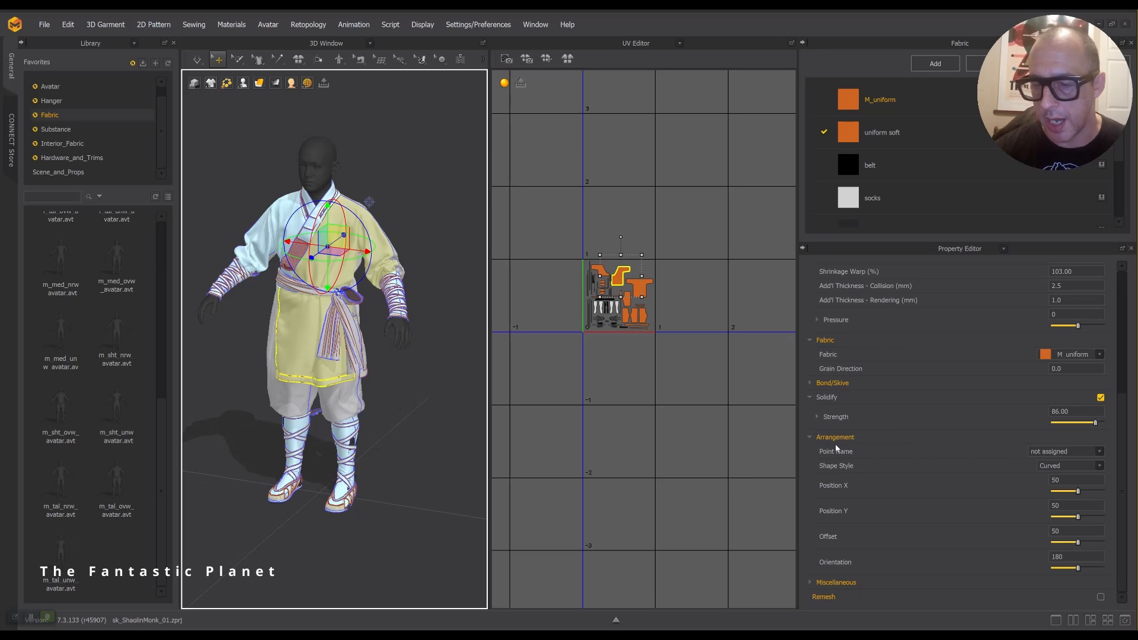
left_click(1063, 453)
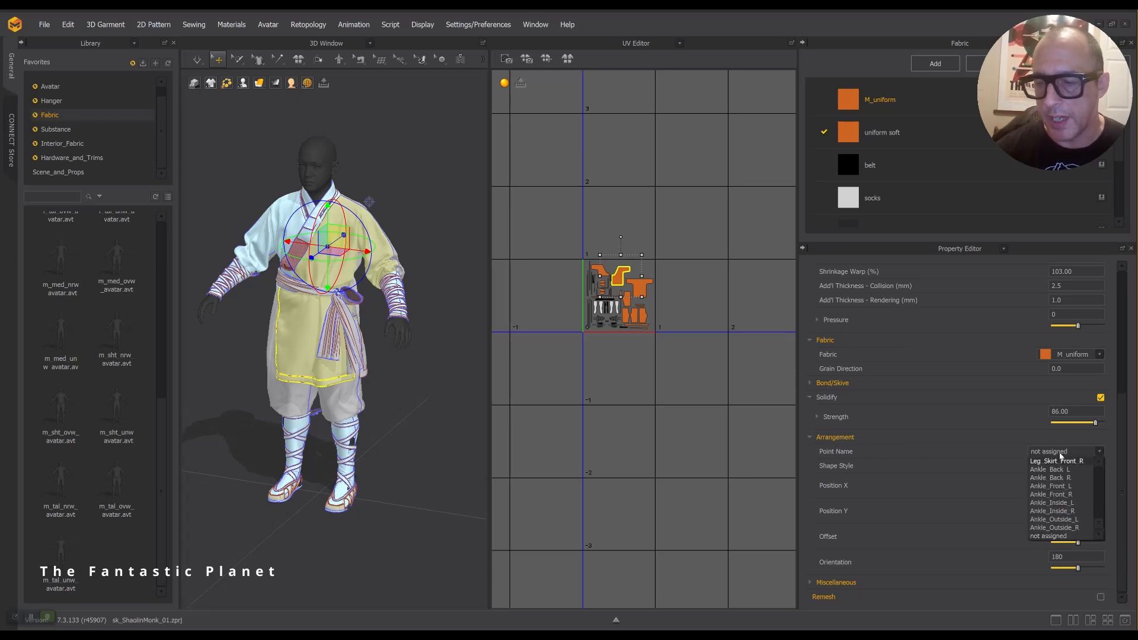
left_click(1054, 454)
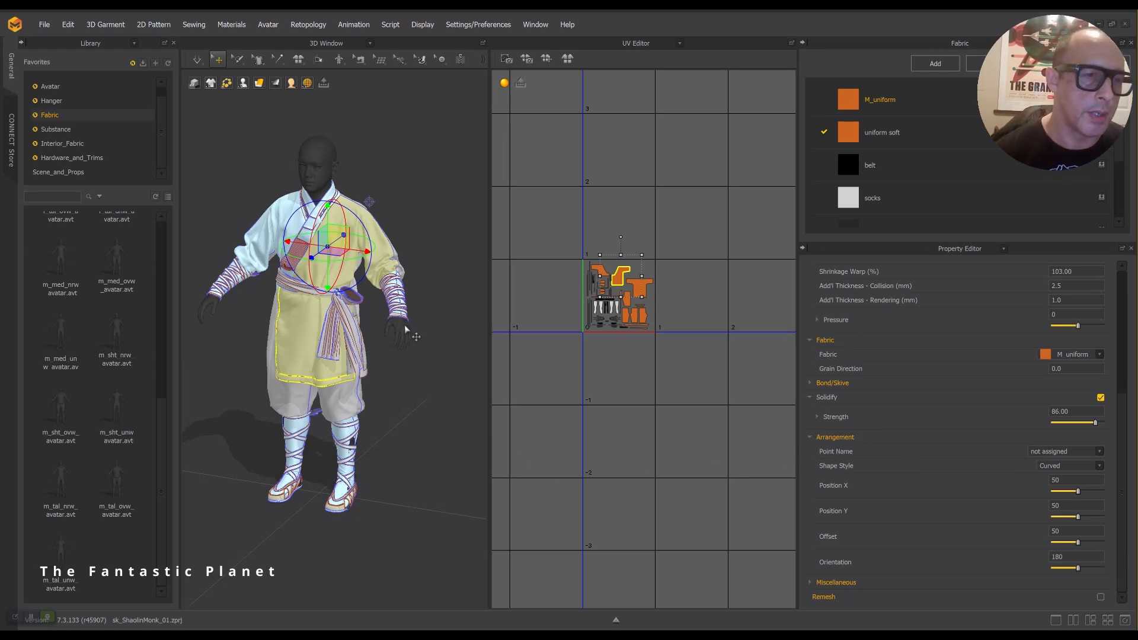
Step: Look up the Re-target Draping command, clear the pattern selection and browse the MetaHuman avatars in the library
left_click(108, 26)
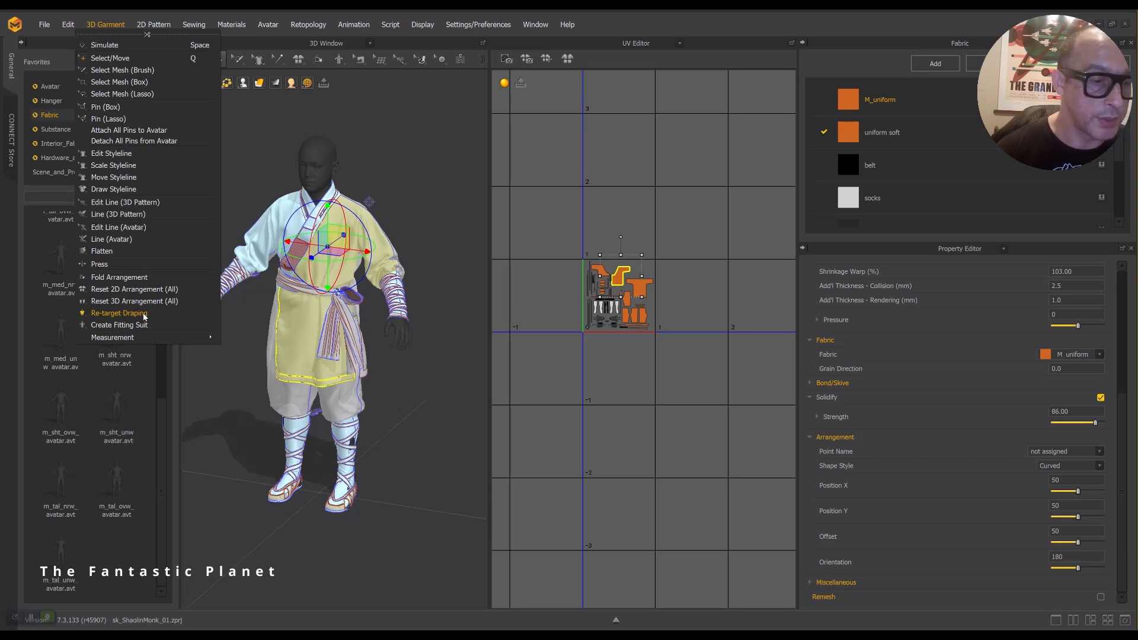
left_click(578, 248)
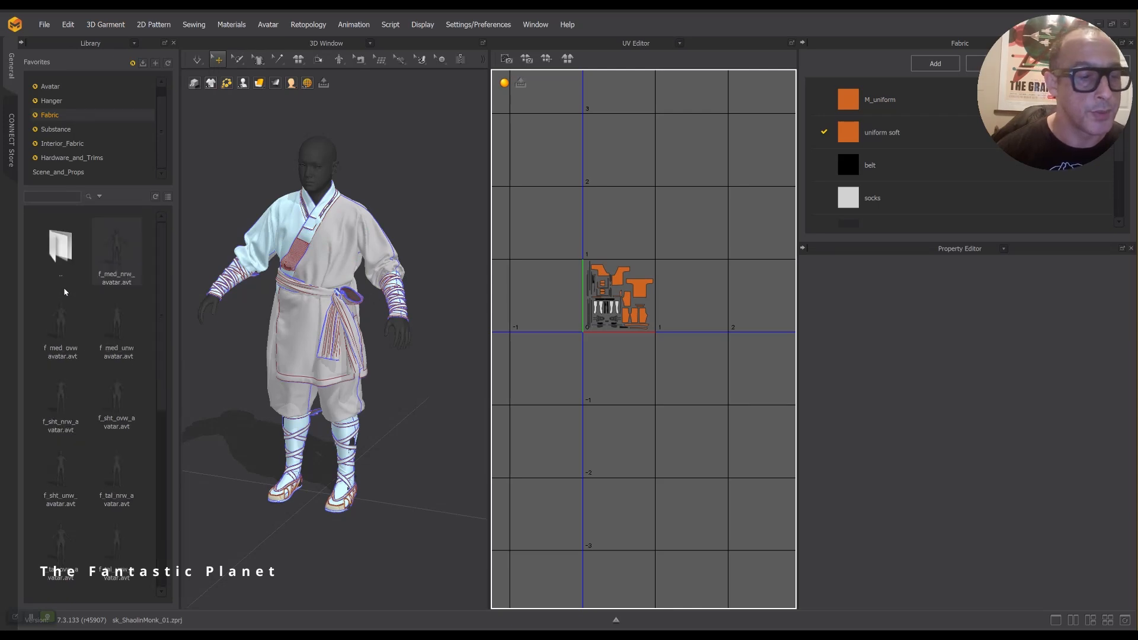
mouse_move(136, 360)
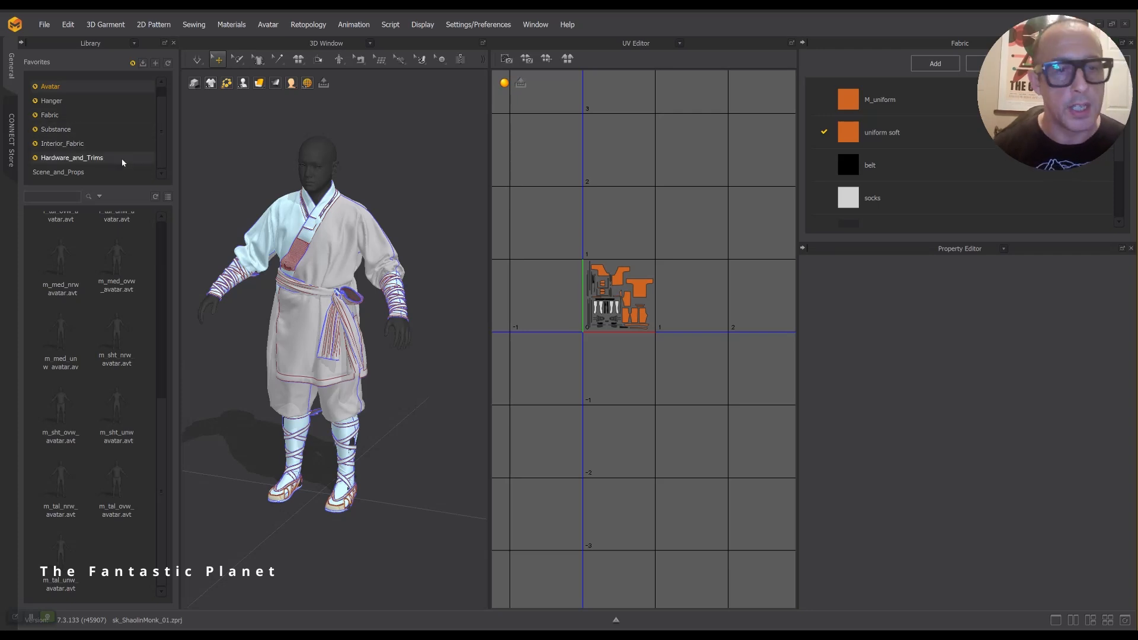
scroll(640, 261, "down", 2)
scroll(642, 259, "up", 3)
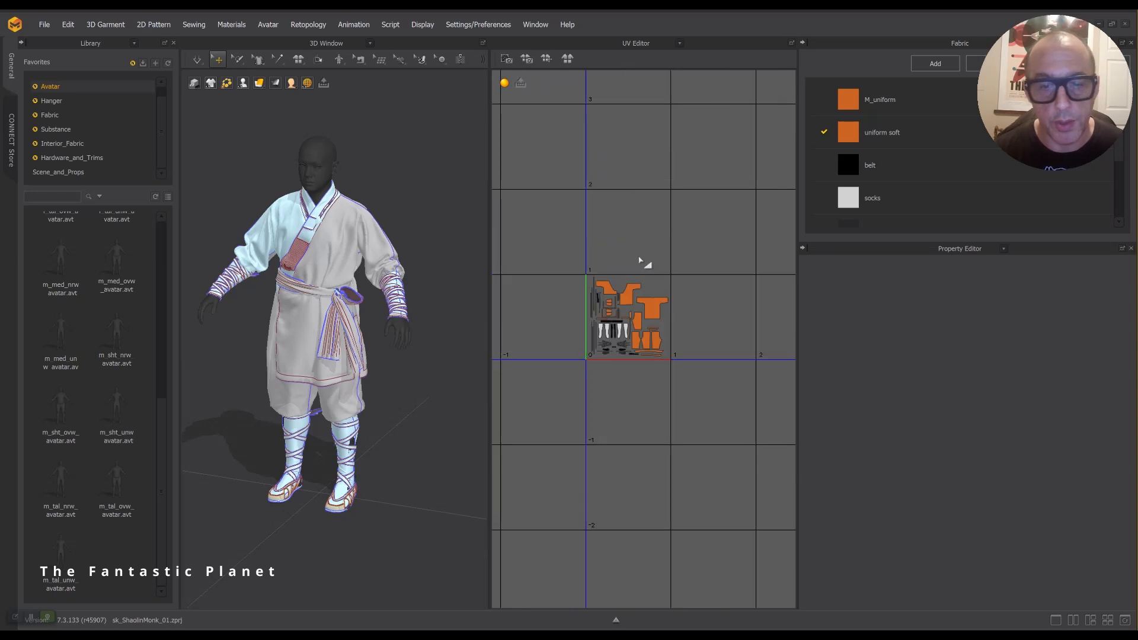
Step: Select the uniform's front panel in the UV layout and examine the outfit on the avatar from several angles
left_click(630, 290)
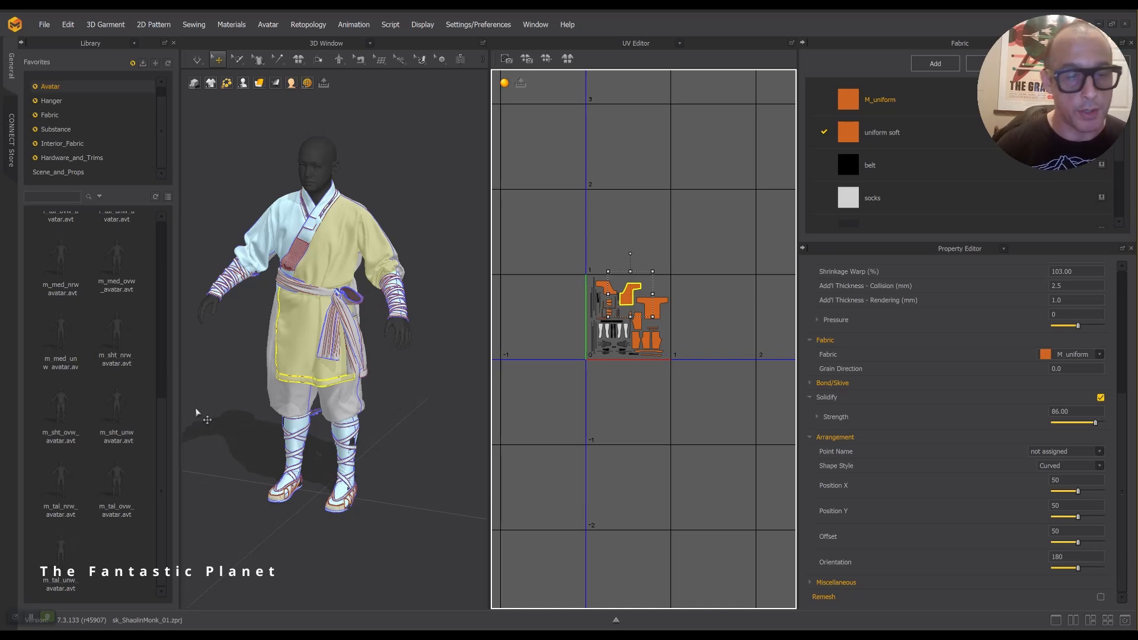
right_click_drag(242, 399, 238, 375)
middle_click_drag(237, 375, 304, 384)
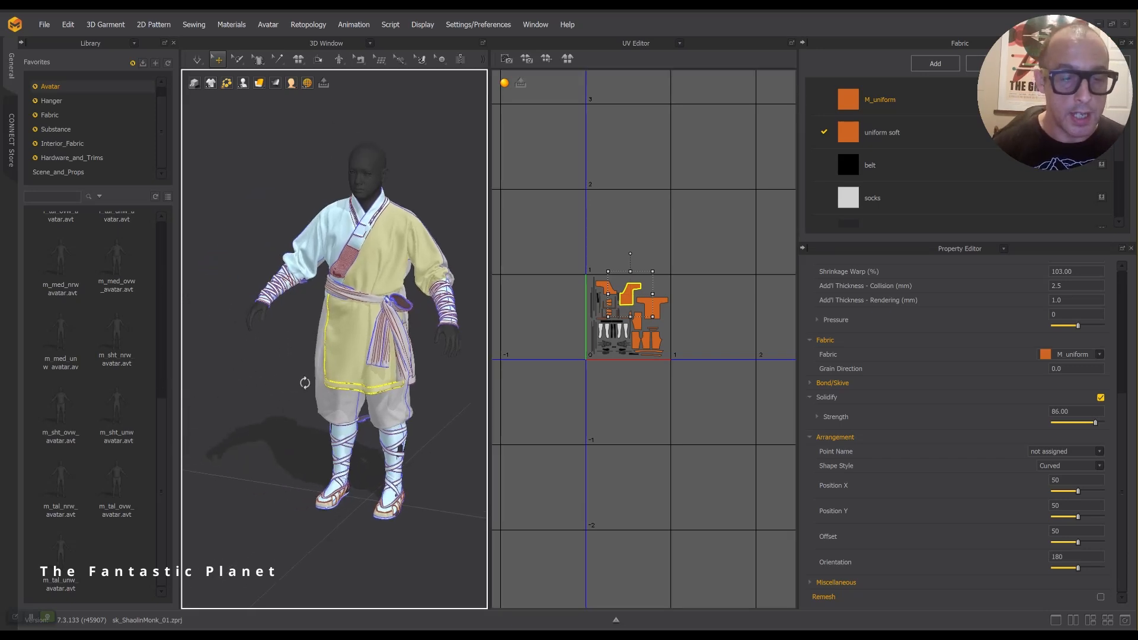
right_click_drag(305, 384, 332, 379)
middle_click_drag(332, 379, 308, 412)
scroll(312, 357, "up", 1)
scroll(302, 373, "down", 3)
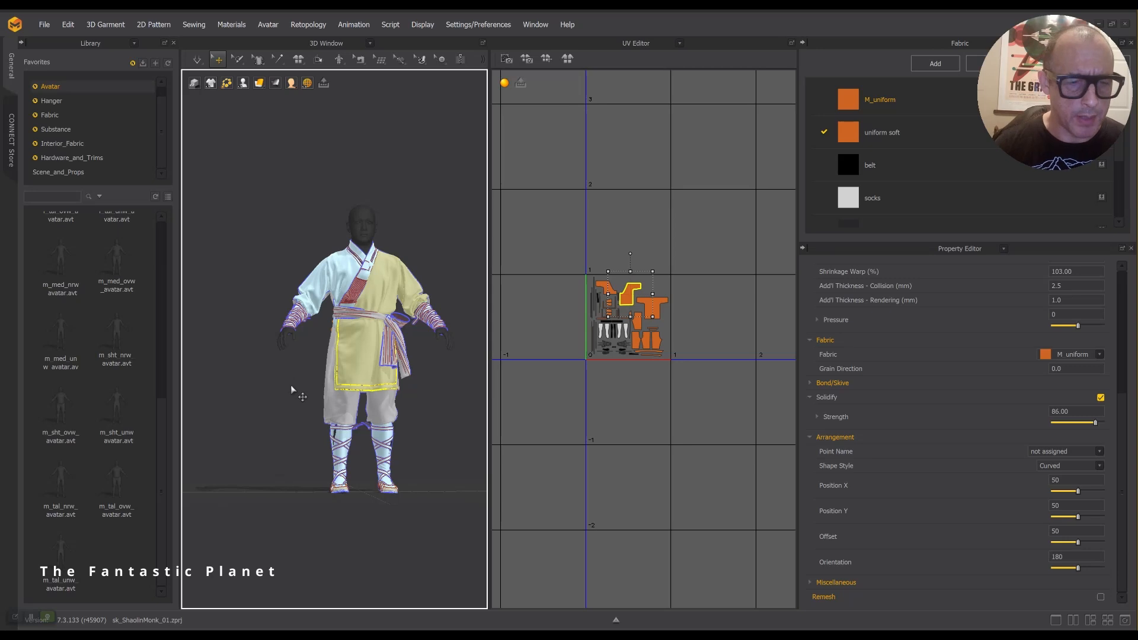
middle_click_drag(302, 368, 284, 366)
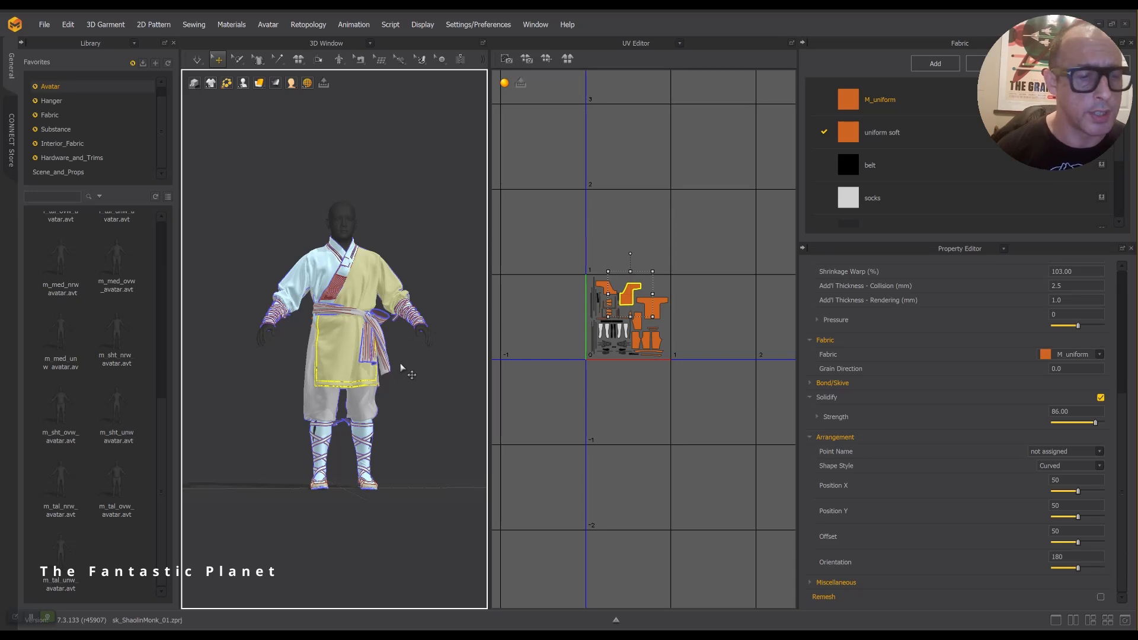
mouse_move(125, 493)
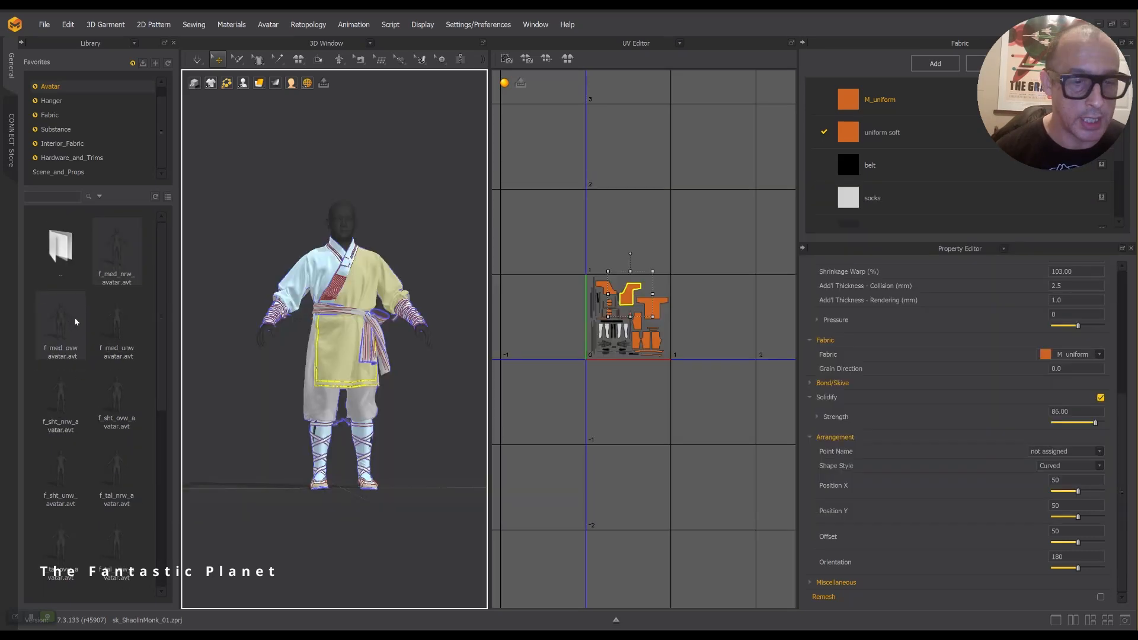
mouse_move(109, 330)
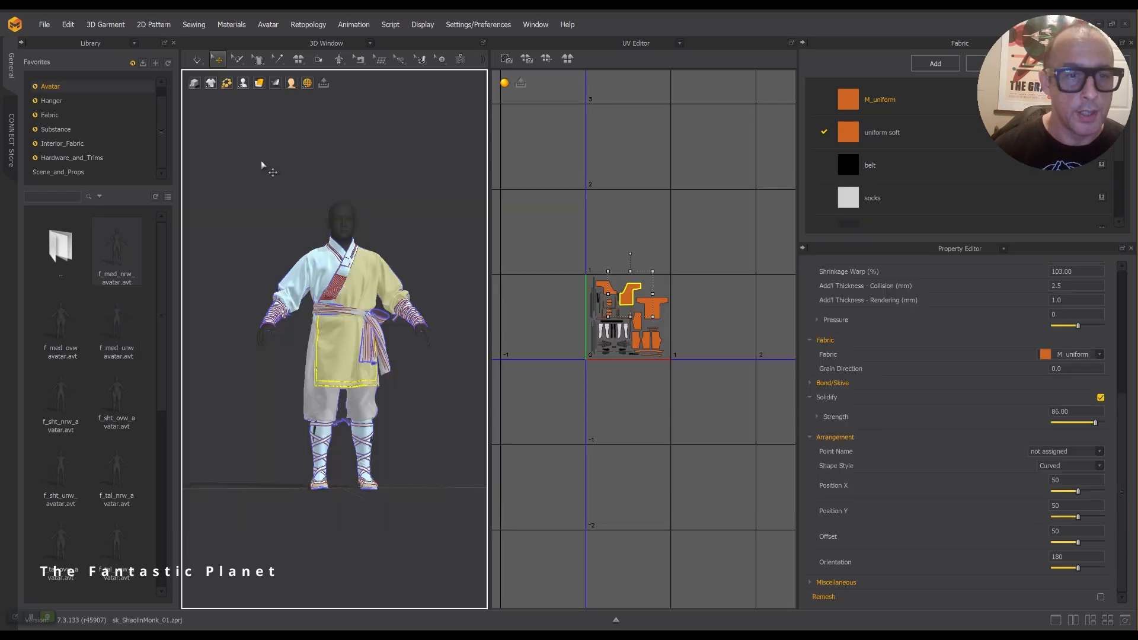
right_click_drag(410, 239, 272, 255)
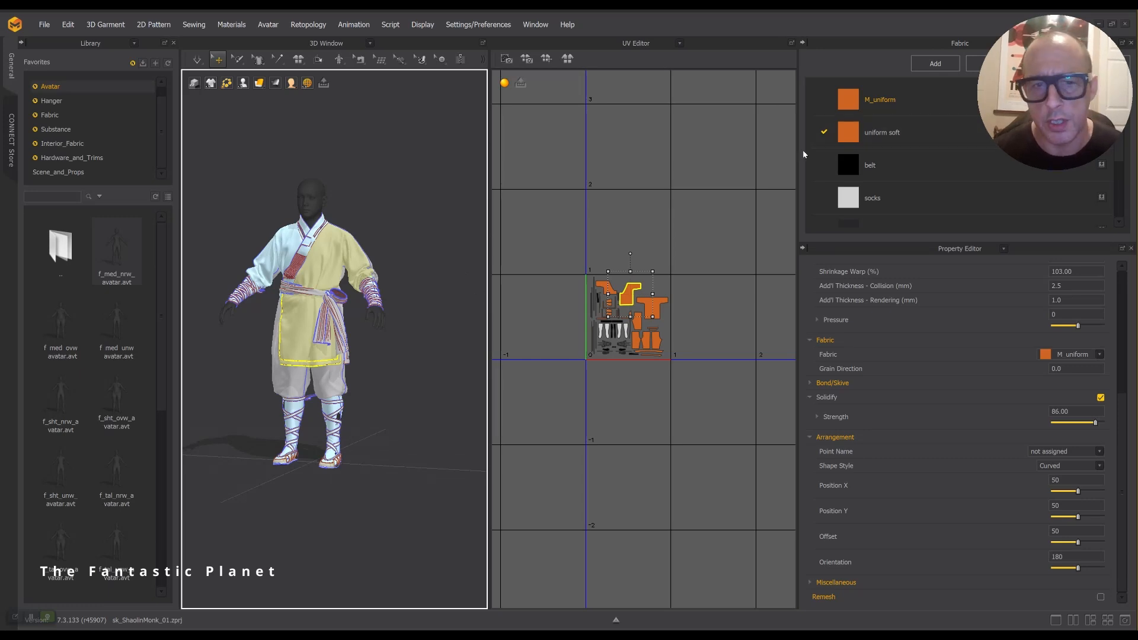
Step: Examine the outfit's UV layout up close and compare it with the dressed avatar from the front and side
scroll(658, 271, "down", 1)
scroll(657, 266, "up", 4)
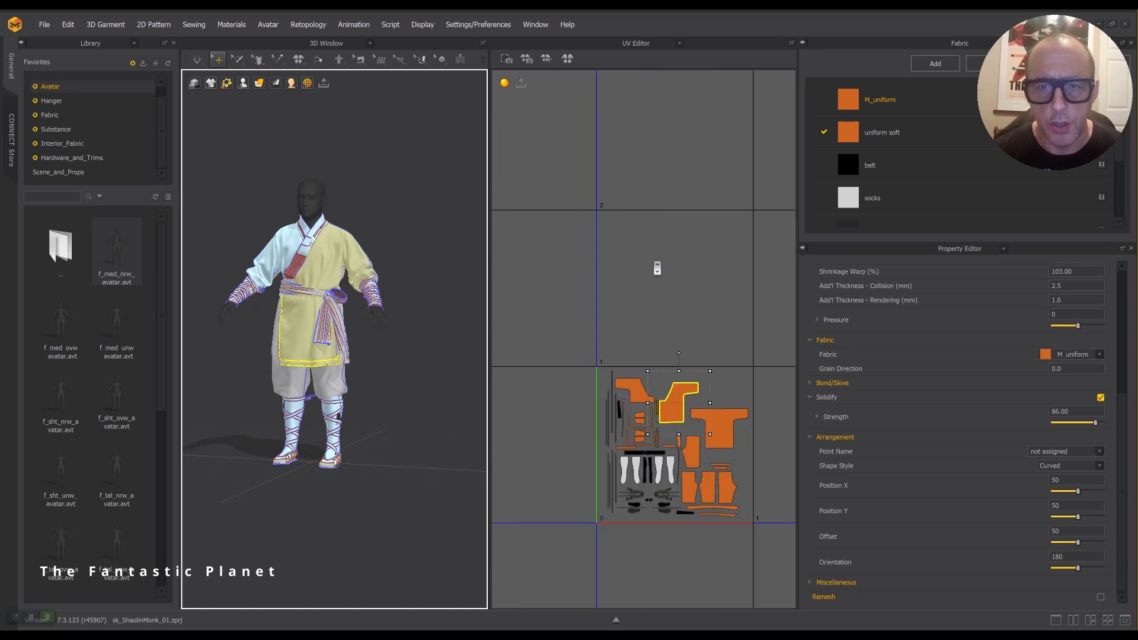
scroll(625, 142, "down", 3)
scroll(655, 231, "up", 2)
scroll(654, 232, "up", 2)
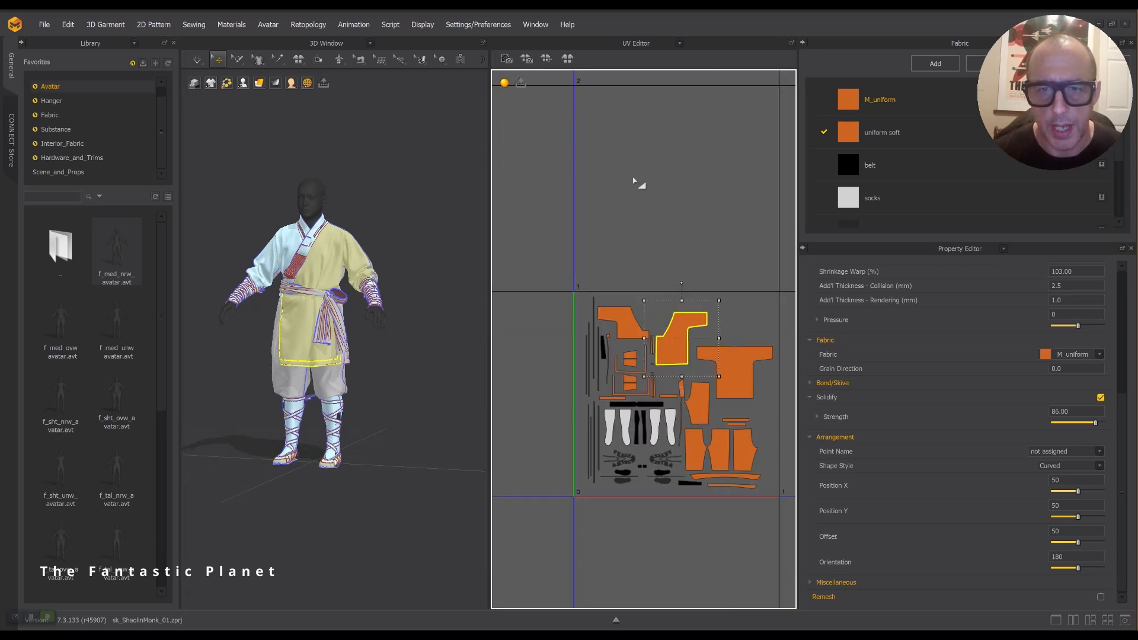
scroll(628, 179, "down", 2)
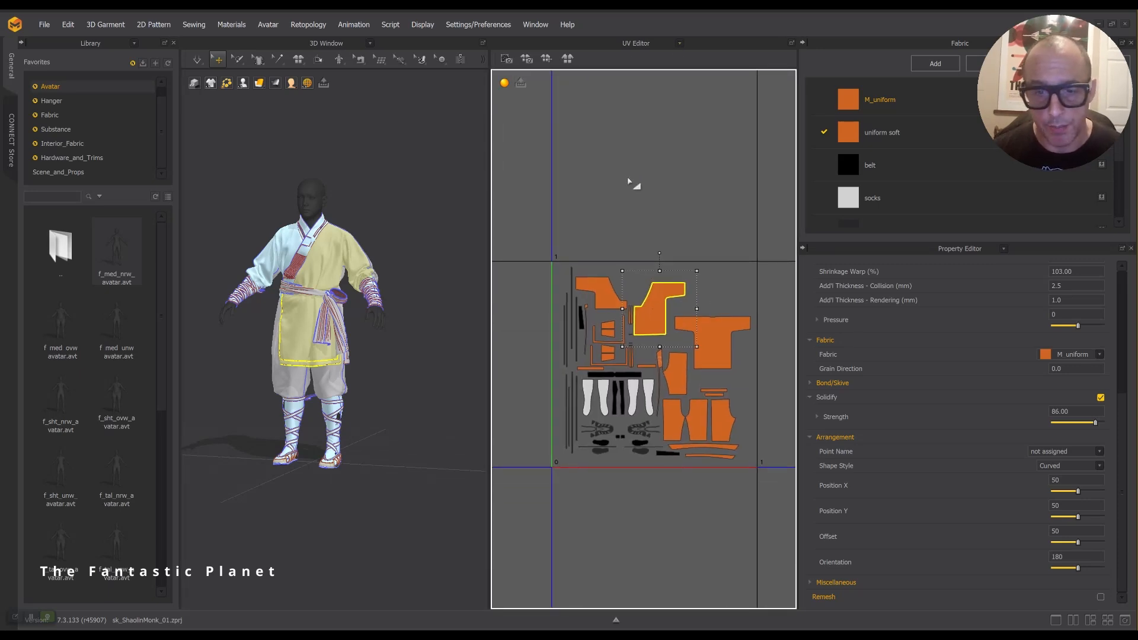
right_click_drag(415, 203, 424, 204)
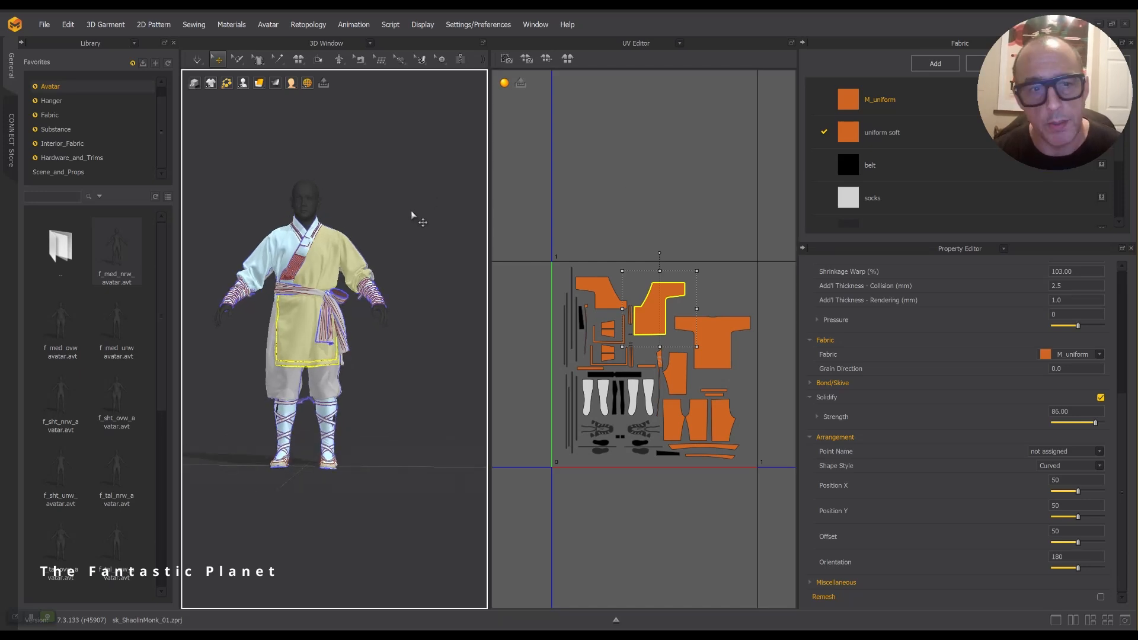
middle_click_drag(418, 219, 437, 182)
mouse_move(432, 178)
right_mouse_down()
mouse_move(409, 183)
mouse_move(432, 190)
mouse_move(425, 205)
mouse_move(429, 185)
mouse_move(445, 195)
right_mouse_up()
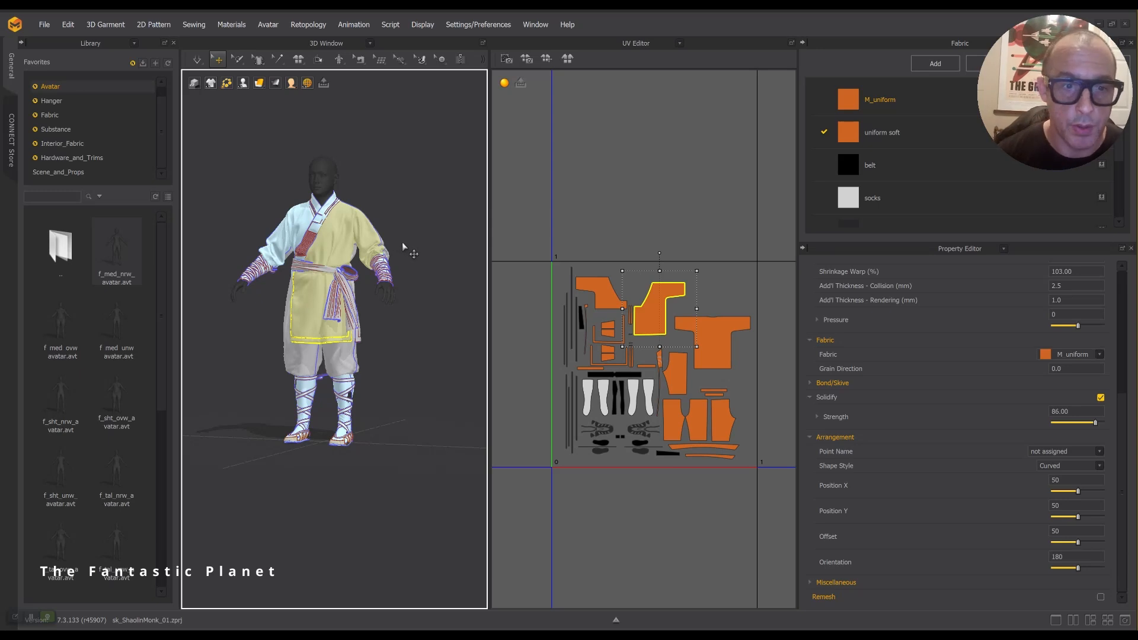
scroll(341, 228, "up", 3)
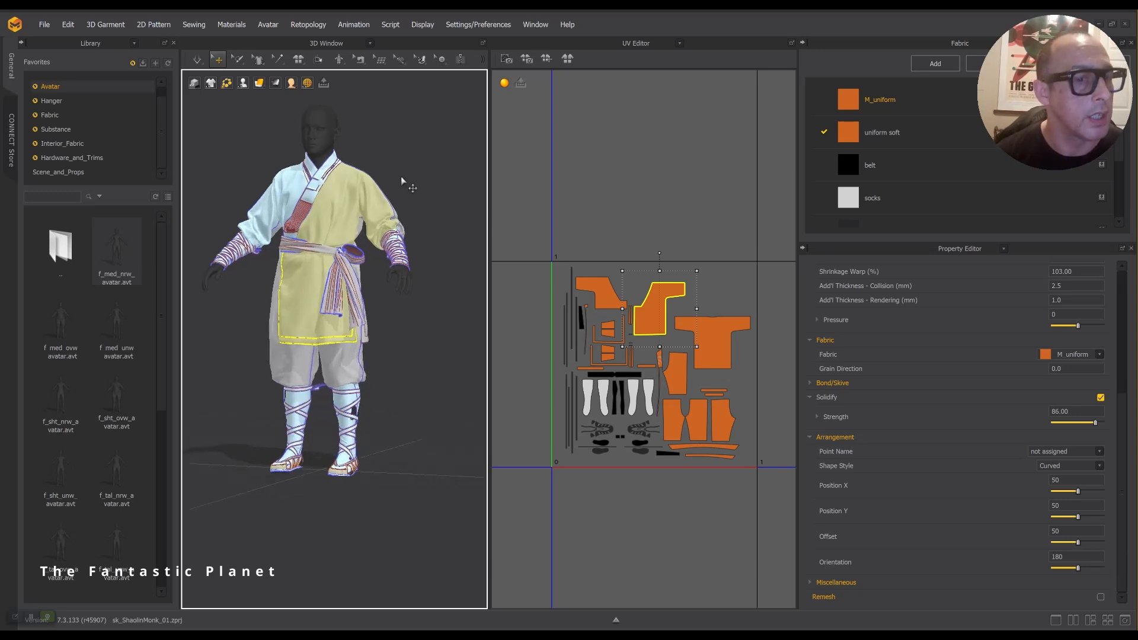
middle_click_drag(401, 179, 413, 197)
right_click_drag(413, 197, 418, 189)
middle_click_drag(418, 191, 435, 207)
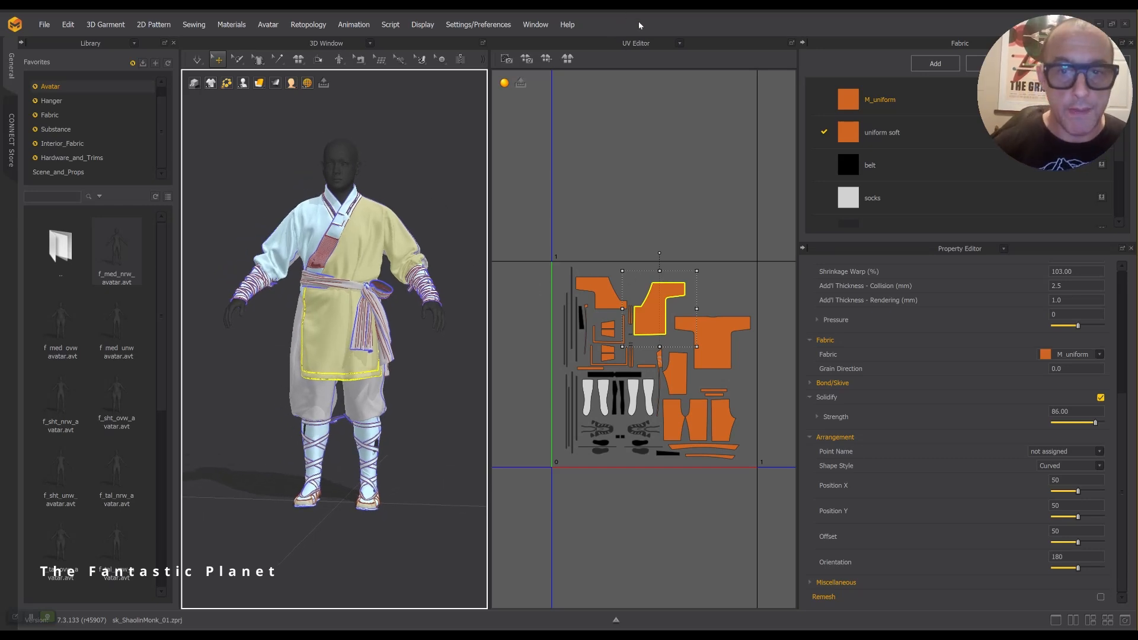
Step: Replace the UV Editor with the 2D Pattern Window to show the outfit's sewing patterns
left_click(679, 43)
left_click(635, 66)
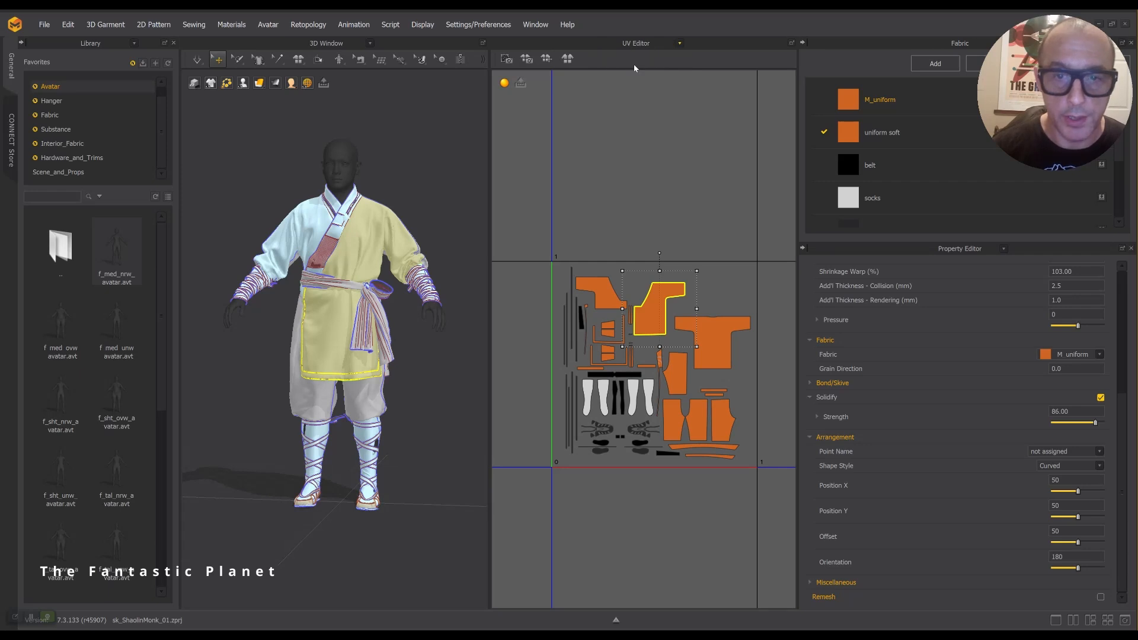
middle_click_drag(632, 205, 514, 137)
scroll(589, 226, "up", 6)
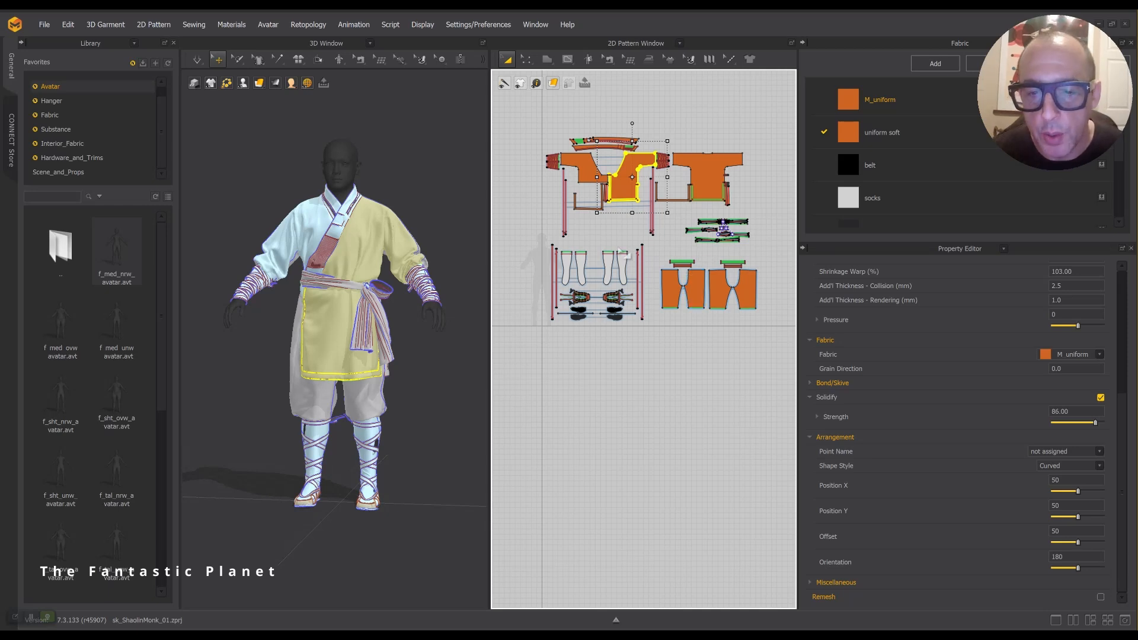
Step: Move the U-shaped edging pattern from beside the uniform's back panel to the space below the front panel pieces
middle_click_drag(622, 215, 621, 256)
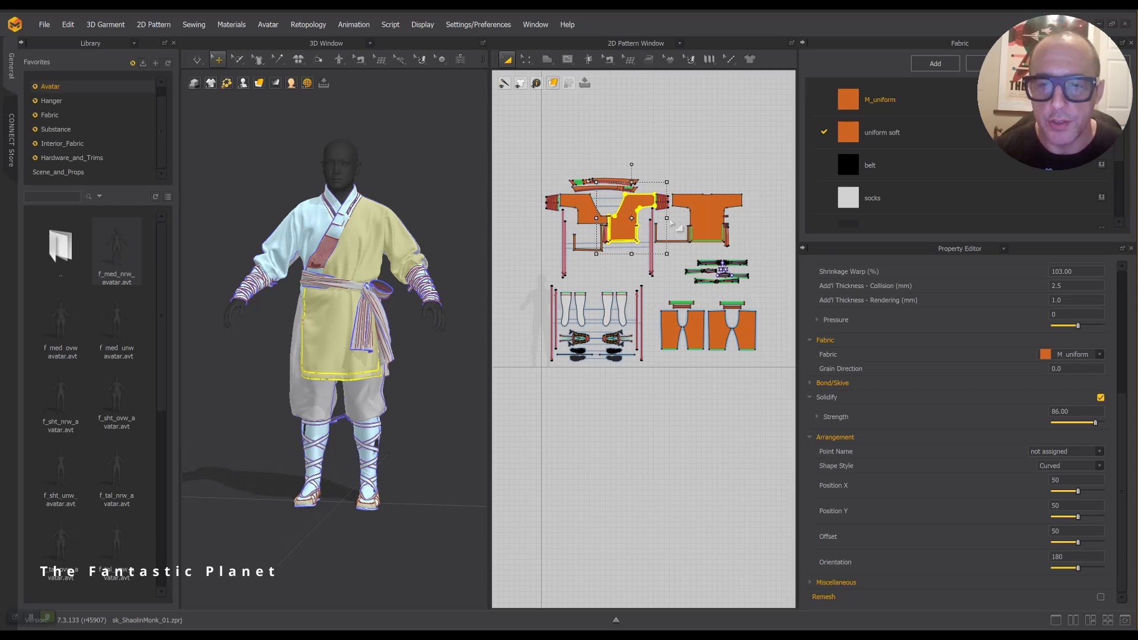
scroll(700, 184, "down", 1)
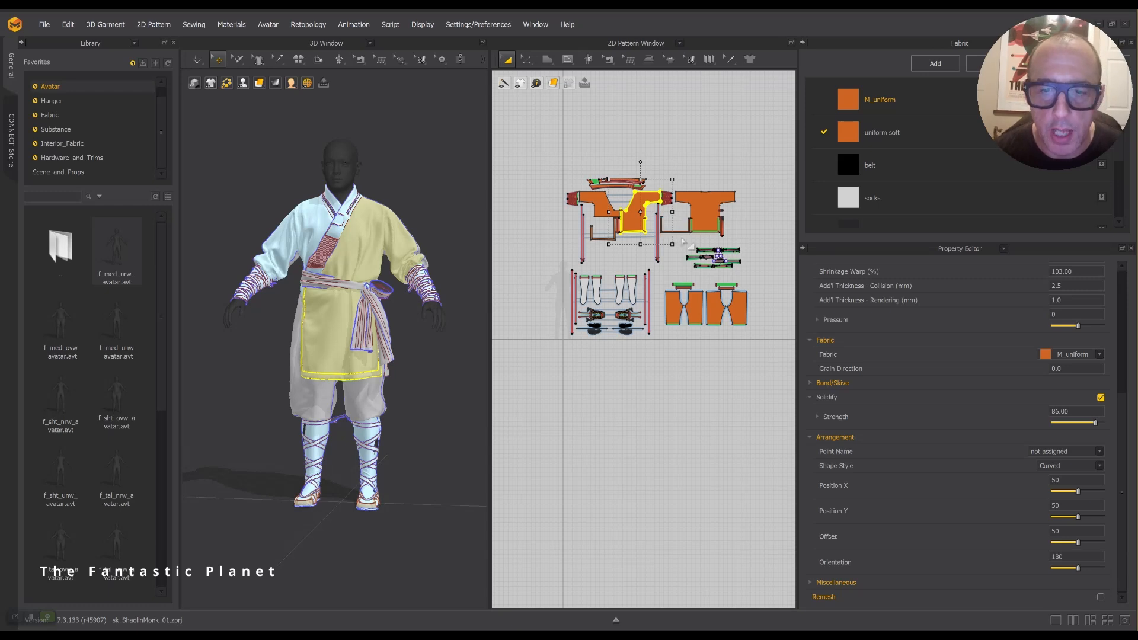
scroll(683, 240, "up", 4)
scroll(685, 250, "down", 3)
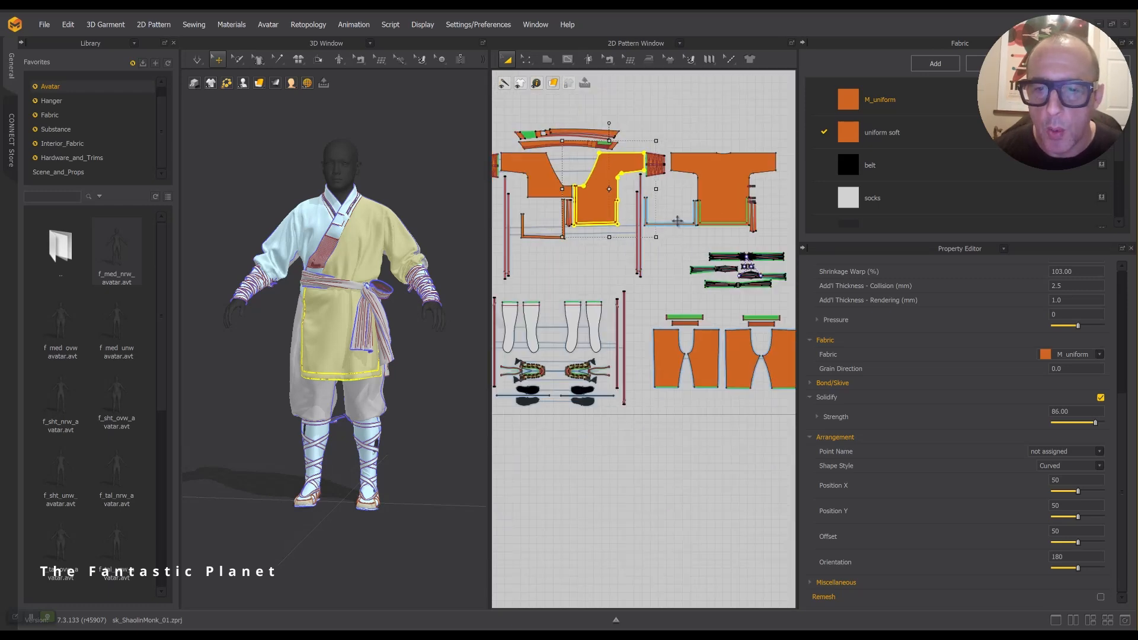
left_click(676, 251)
left_click_drag(675, 251, 563, 279)
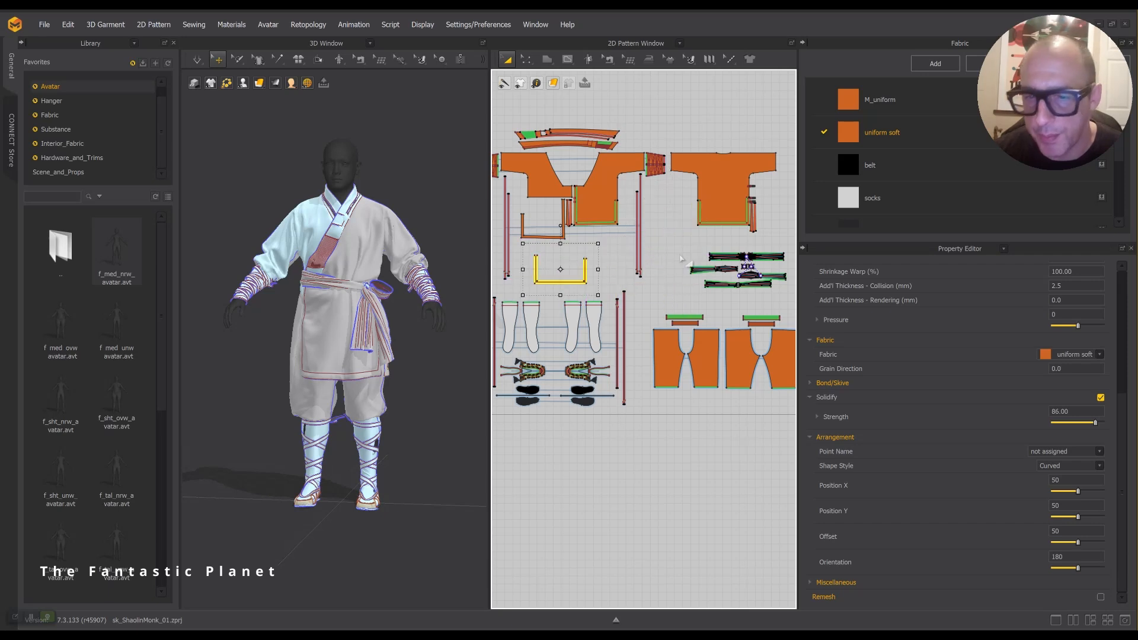
Step: Select the uniform's back panel and replace the 2D Pattern Window with the UV Editor
mouse_move(718, 172)
left_mouse_down()
mouse_move(719, 185)
mouse_move(721, 167)
left_mouse_up()
left_click(650, 47)
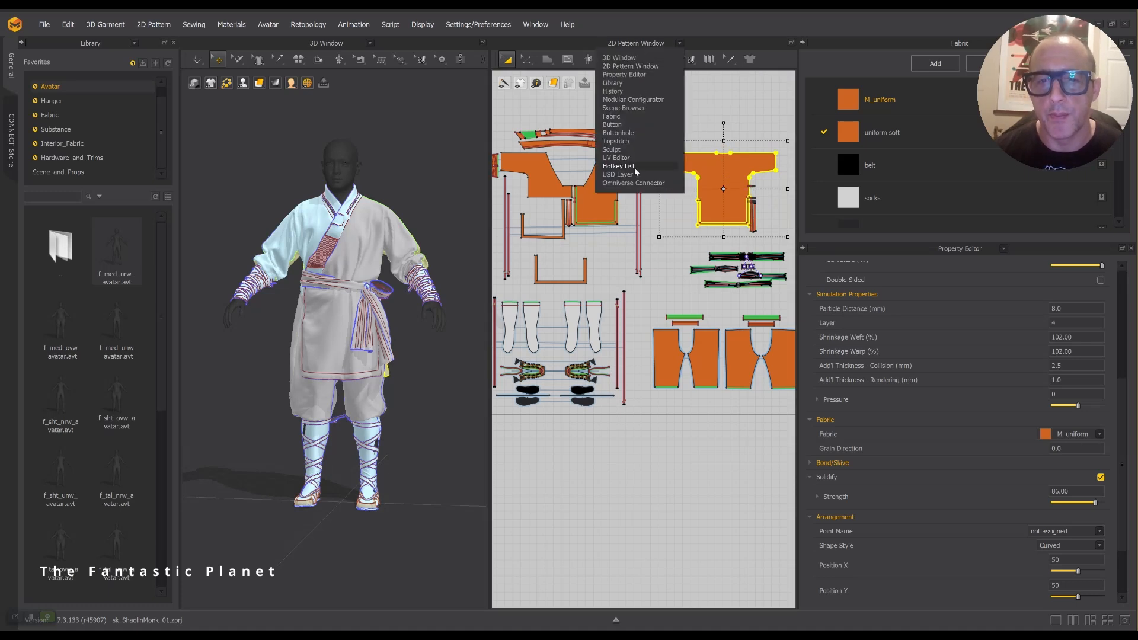
left_click(632, 166)
left_click(638, 43)
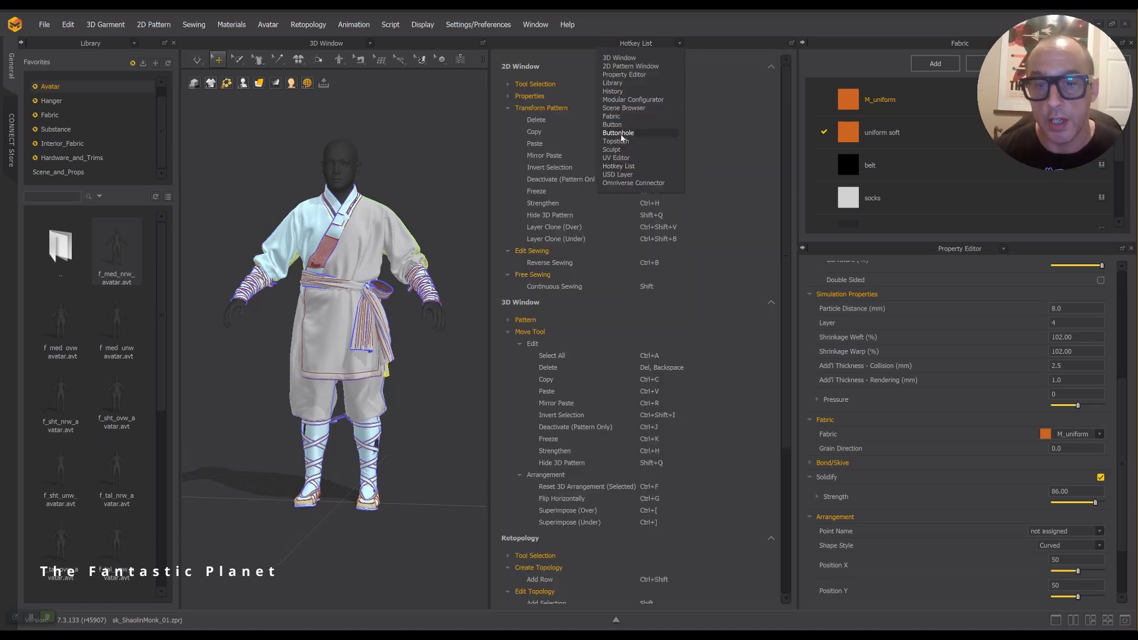
left_click(621, 158)
Step: Reset the outfit's UV layout to the 2D arrangement
scroll(643, 169, "down", 5)
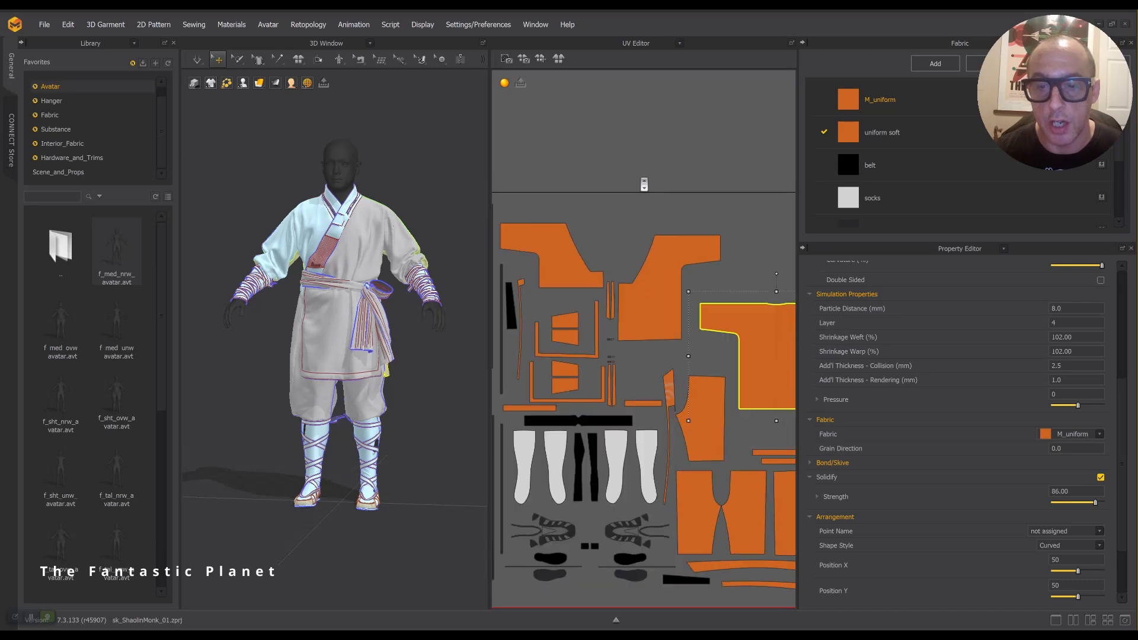
right_click(642, 151)
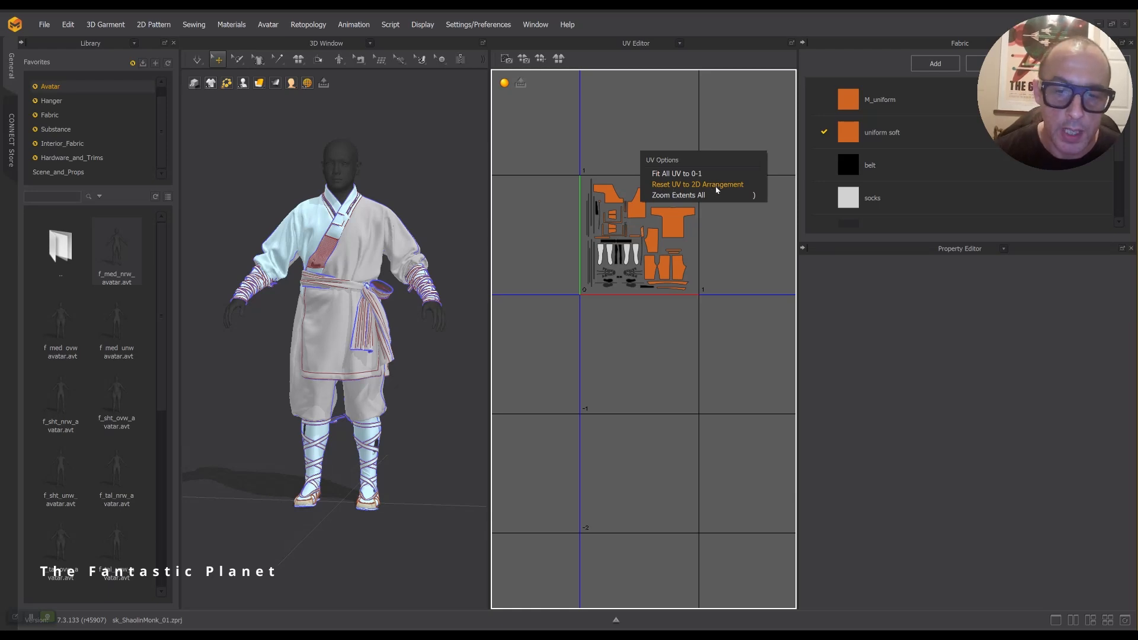
left_click(697, 184)
scroll(722, 213, "down", 6)
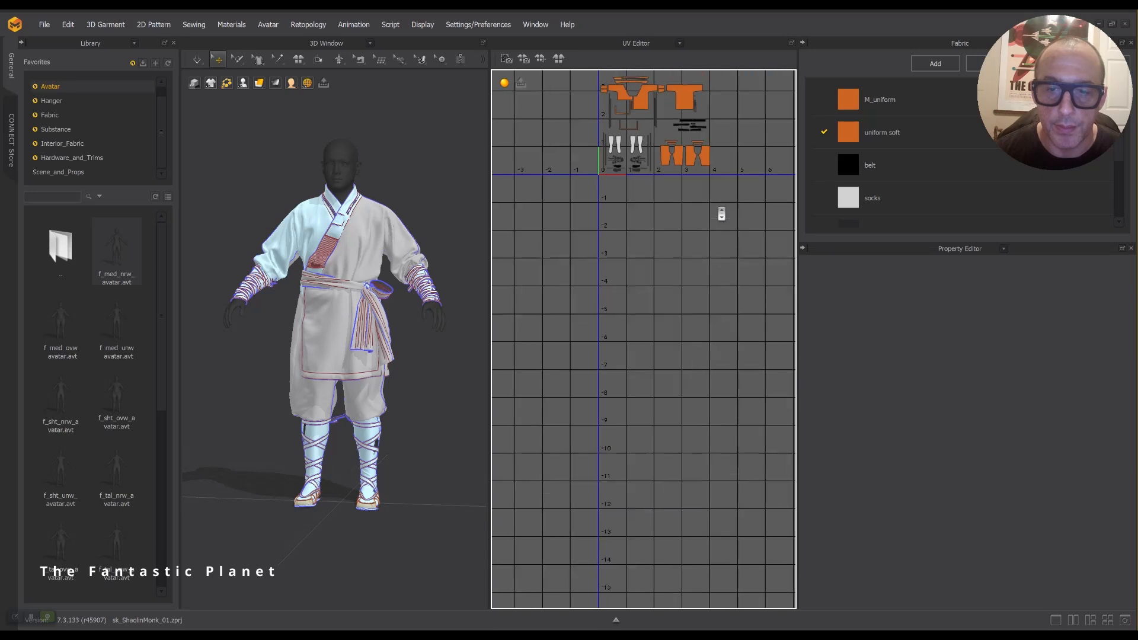
middle_click_drag(702, 197, 668, 304)
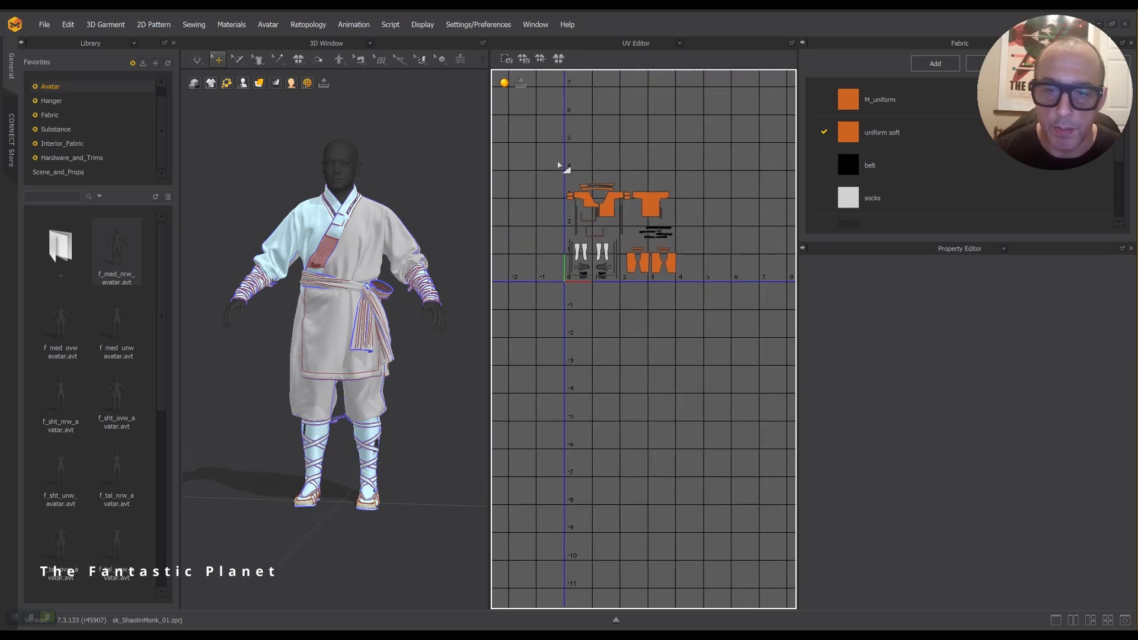
Step: Select all UV pieces and fit them to the 0-1 tile with the UV Coordinate (Relative) option
left_click_drag(559, 166, 720, 301)
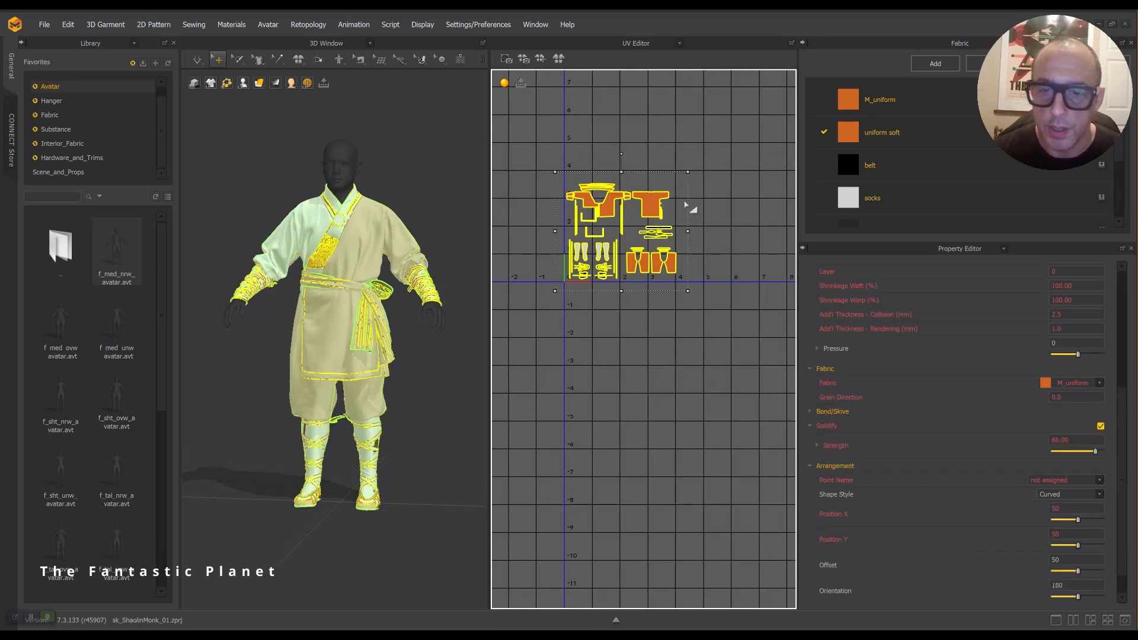
right_click(658, 201)
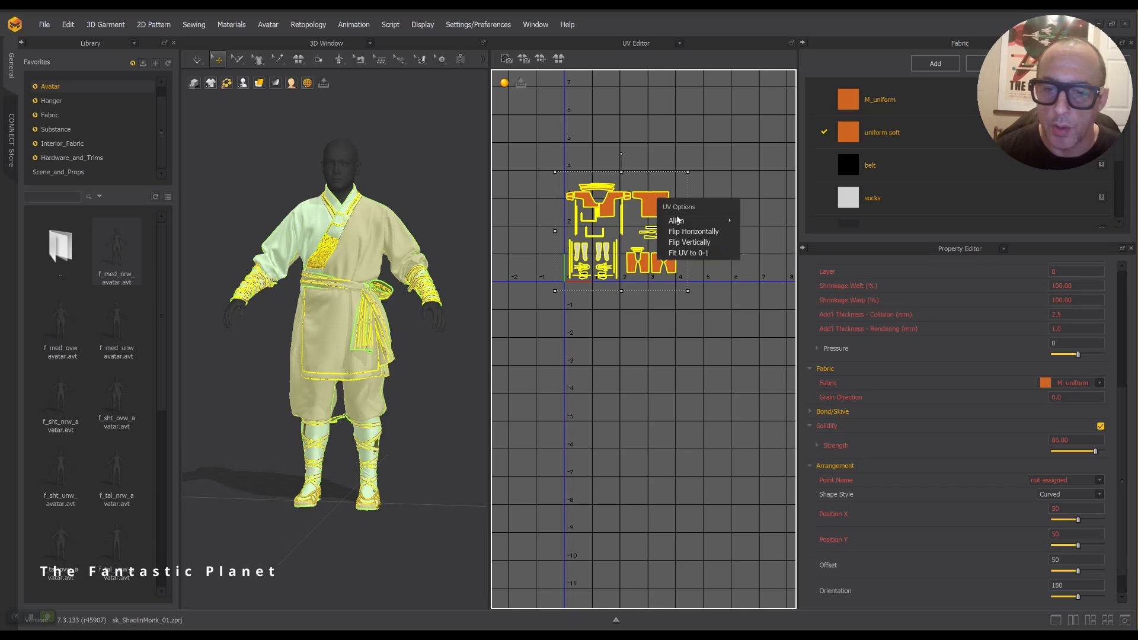
left_click(687, 253)
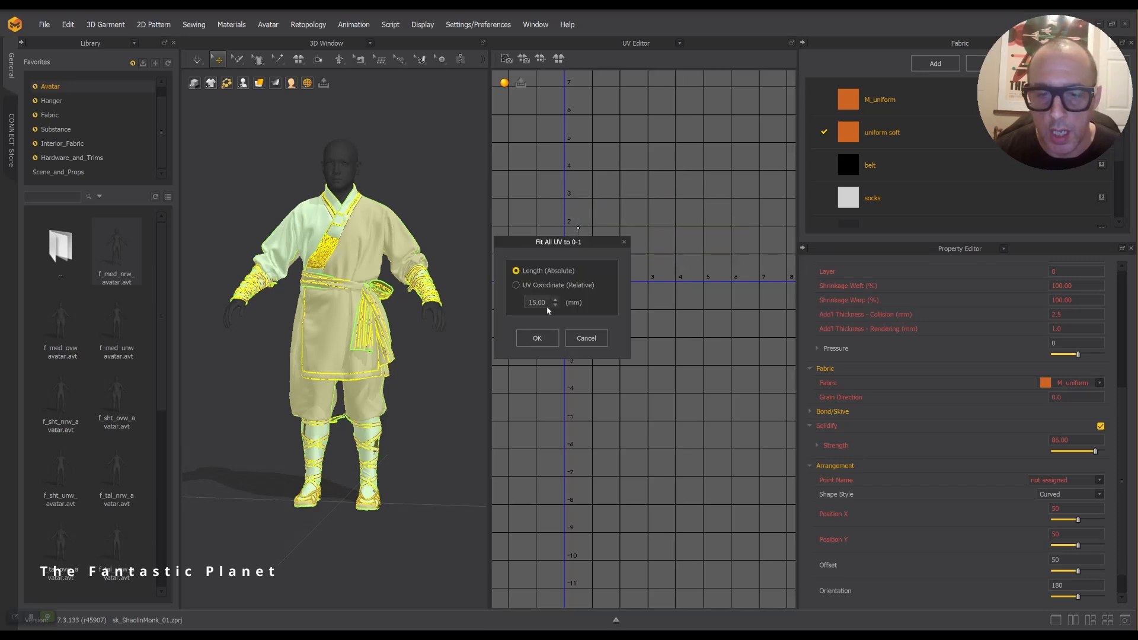
left_click(515, 286)
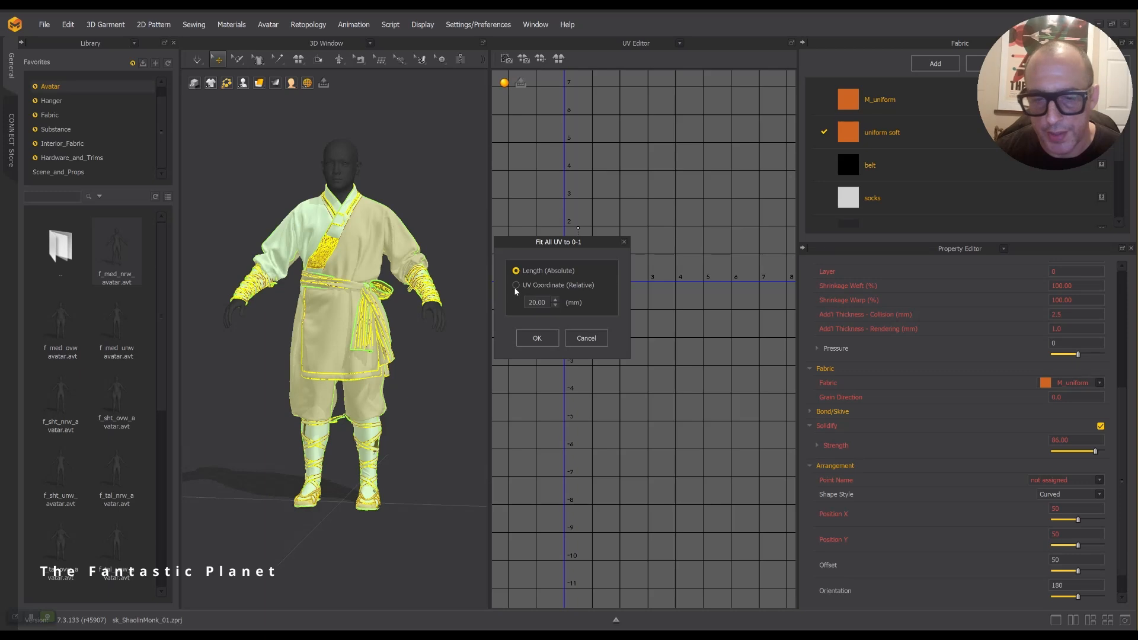
left_click(516, 285)
left_click(537, 338)
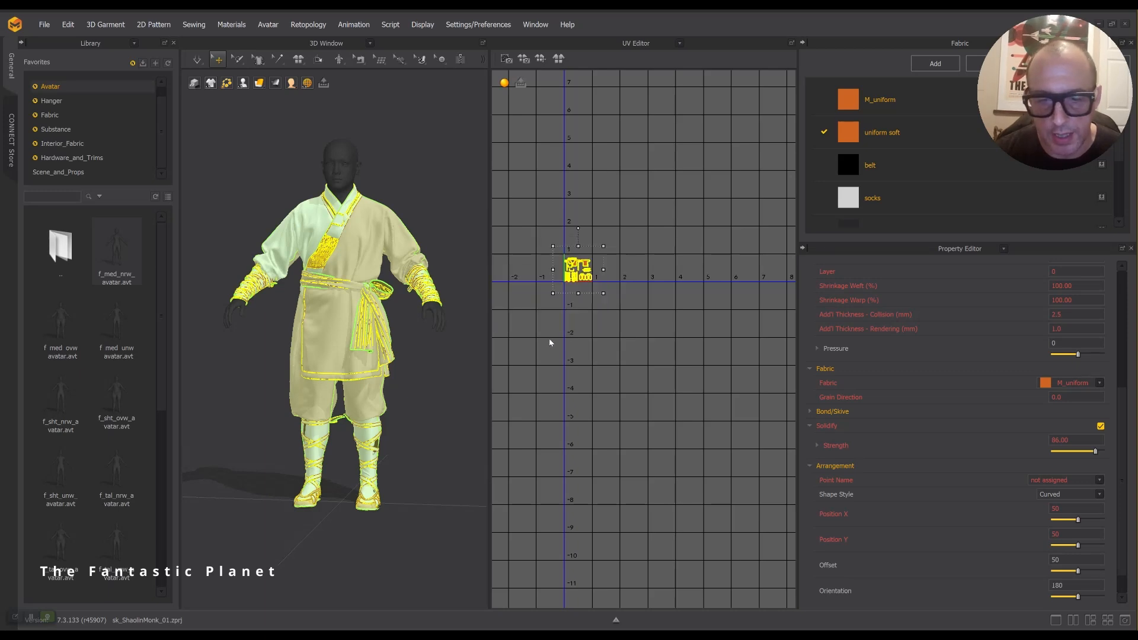
scroll(604, 297, "up", 5)
scroll(670, 307, "up", 5)
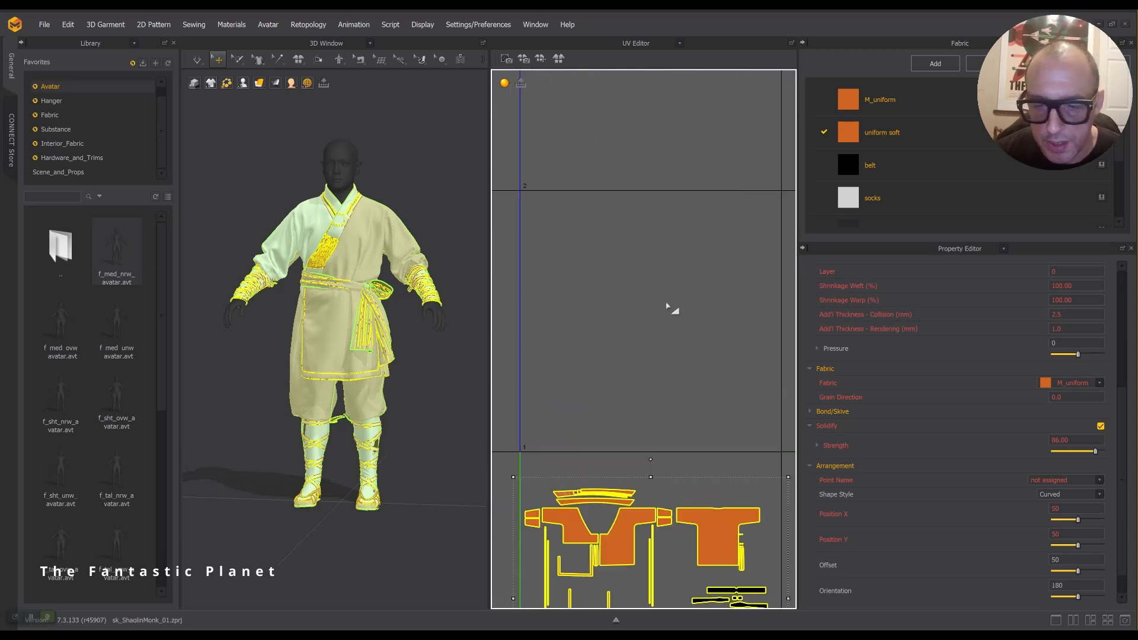
middle_click_drag(690, 198, 653, 150)
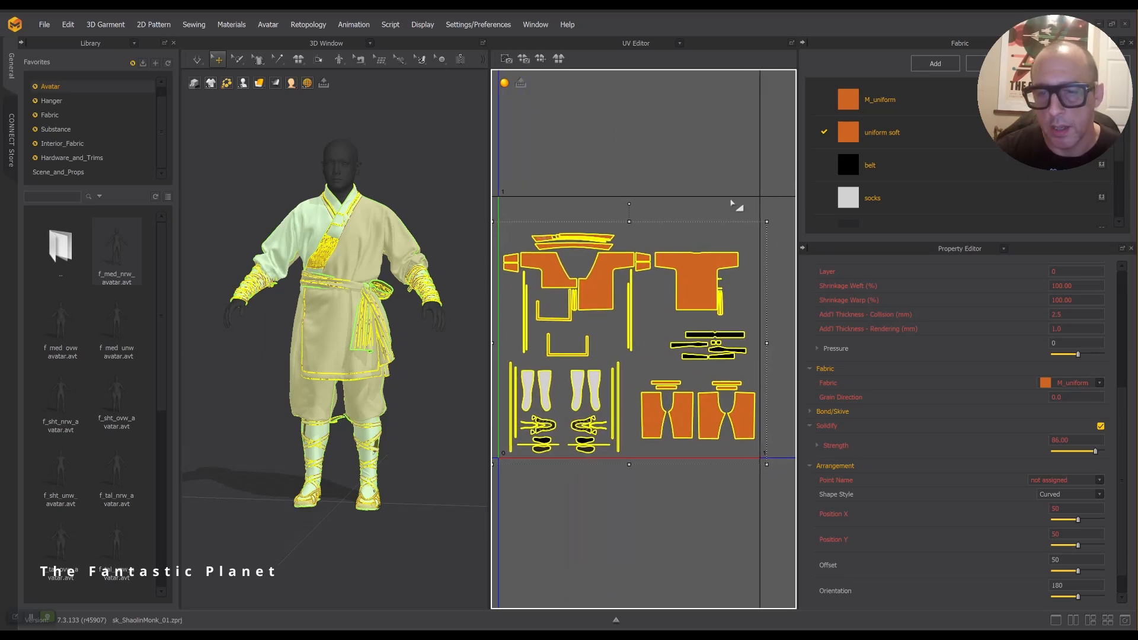
Step: Undo the 0-1 fit, the selection of all pieces and the UV reset to the 2D arrangement
key("ctrl+z")
key("ctrl+z")
key("ctrl+z")
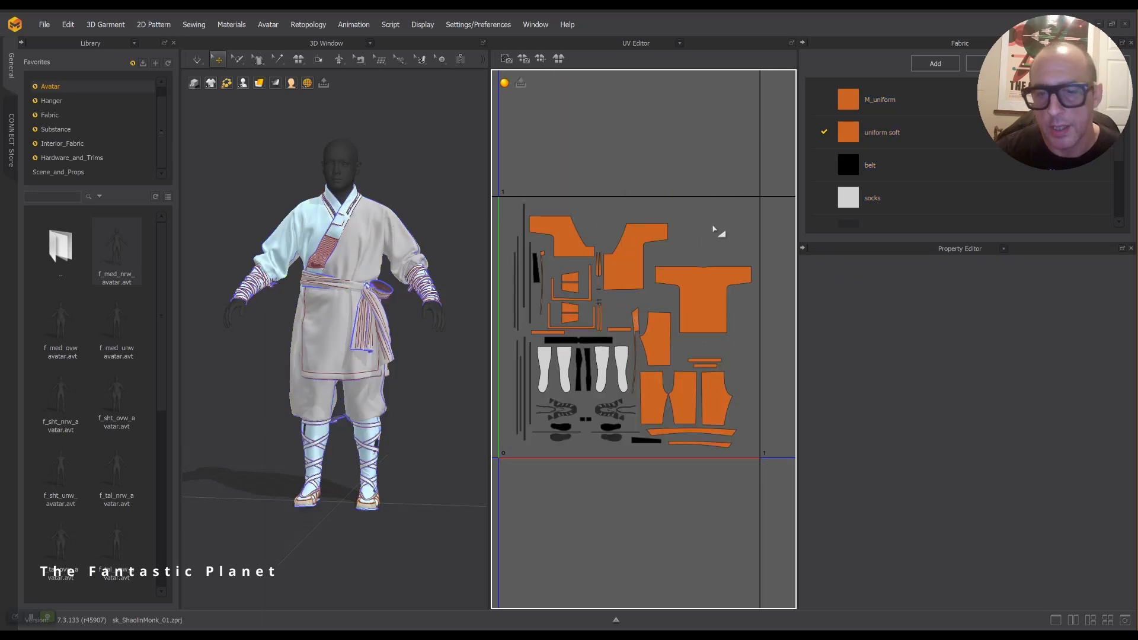
Step: Examine how the outfit's UV pieces are packed inside the 0-1 tile, both up close and from afar
scroll(714, 228, "down", 5)
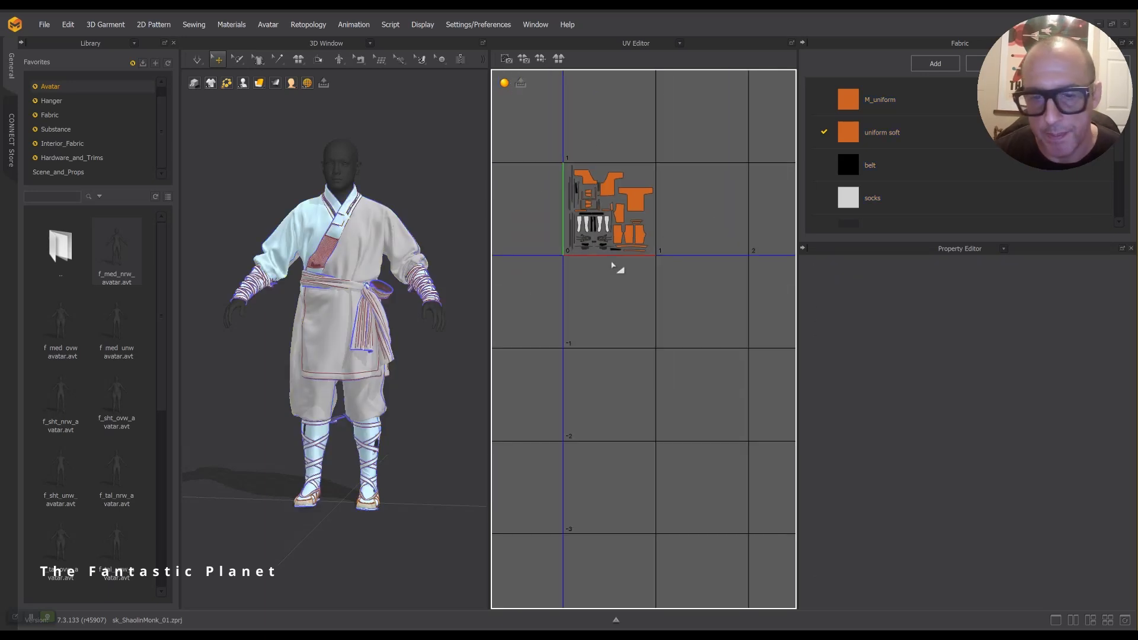
middle_click_drag(625, 279, 643, 329)
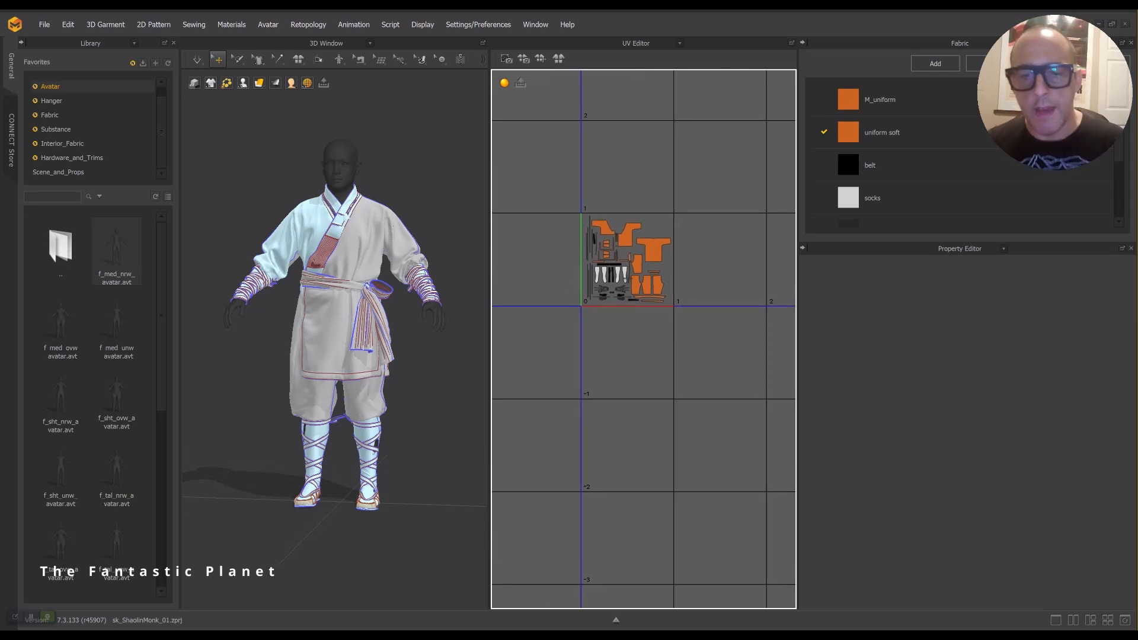
scroll(643, 269, "up", 2)
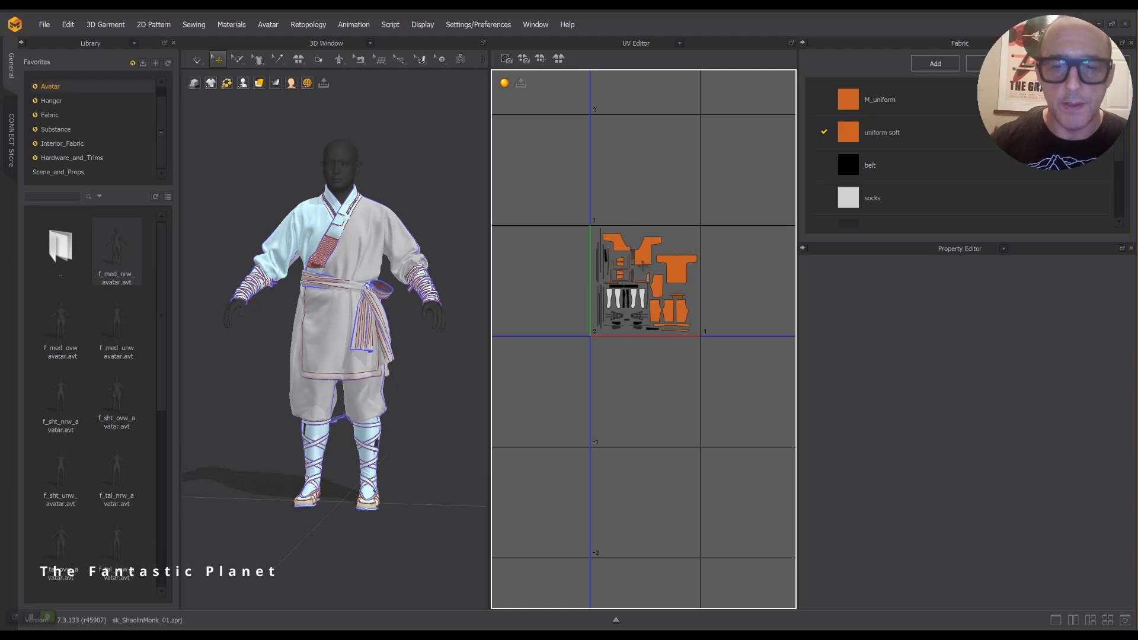
scroll(622, 338, "down", 3)
scroll(628, 338, "up", 10)
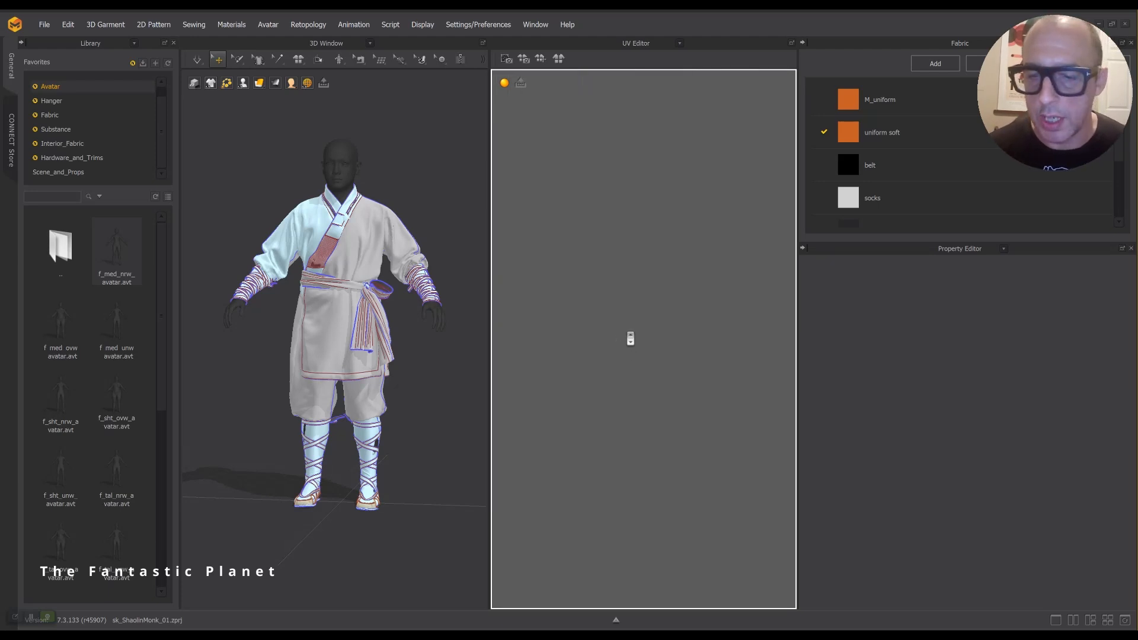
scroll(622, 341, "down", 4)
middle_click_drag(625, 355, 602, 200)
middle_click_drag(603, 294, 593, 216)
scroll(607, 296, "down", 3)
scroll(608, 297, "up", 3)
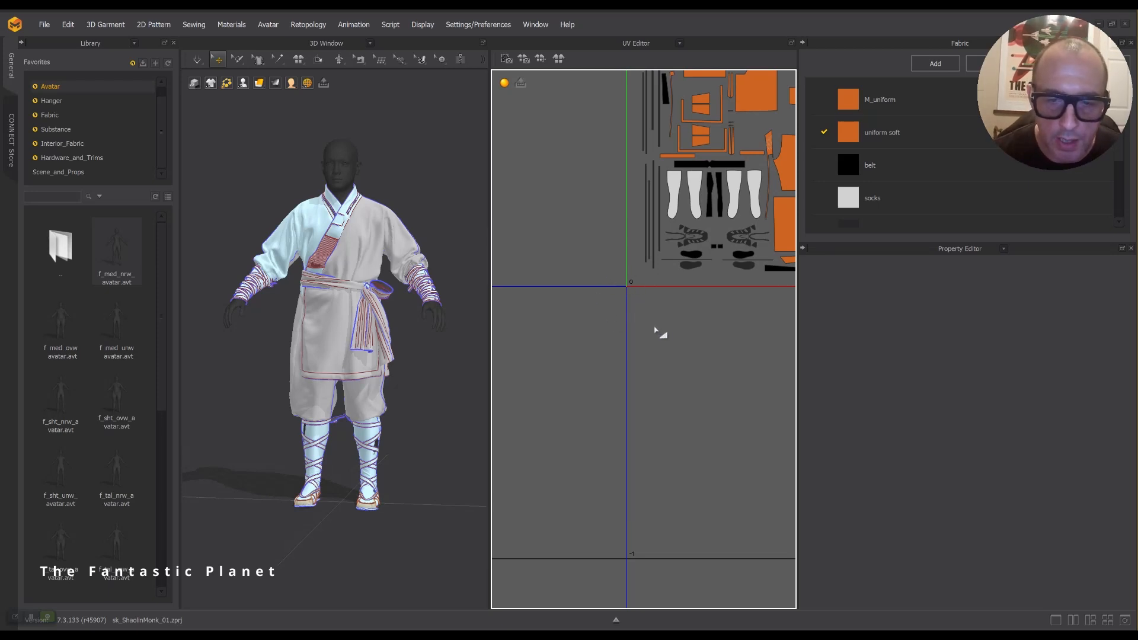
scroll(697, 338, "up", 2)
scroll(697, 338, "down", 5)
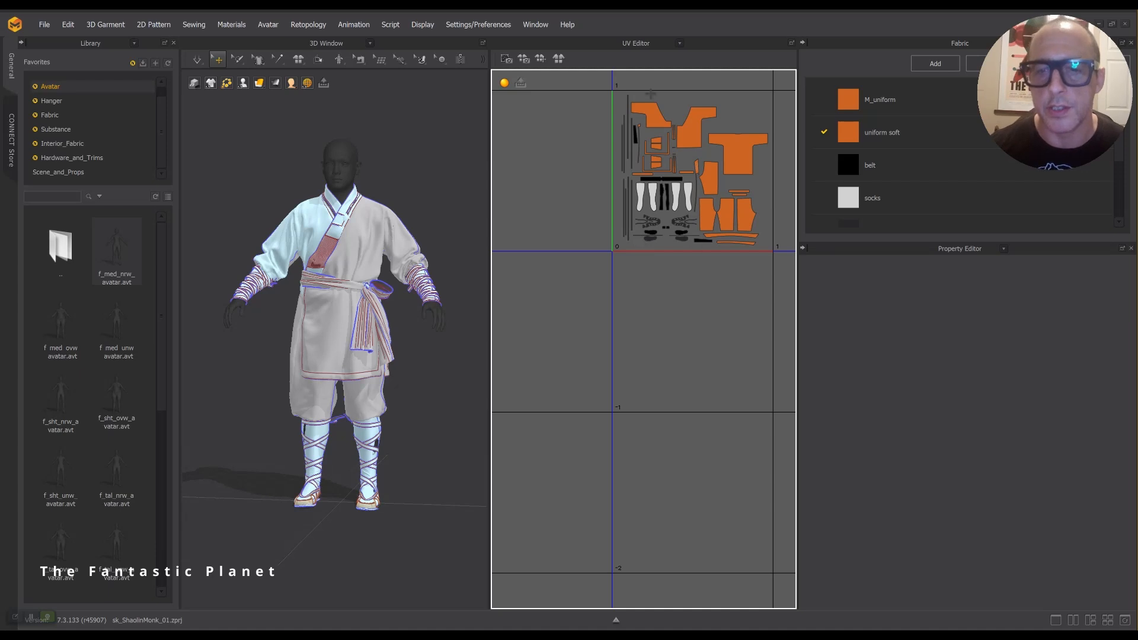
Step: Examine the packed UV layout in relation to the neighbouring empty UV tiles
scroll(720, 134, "down", 2)
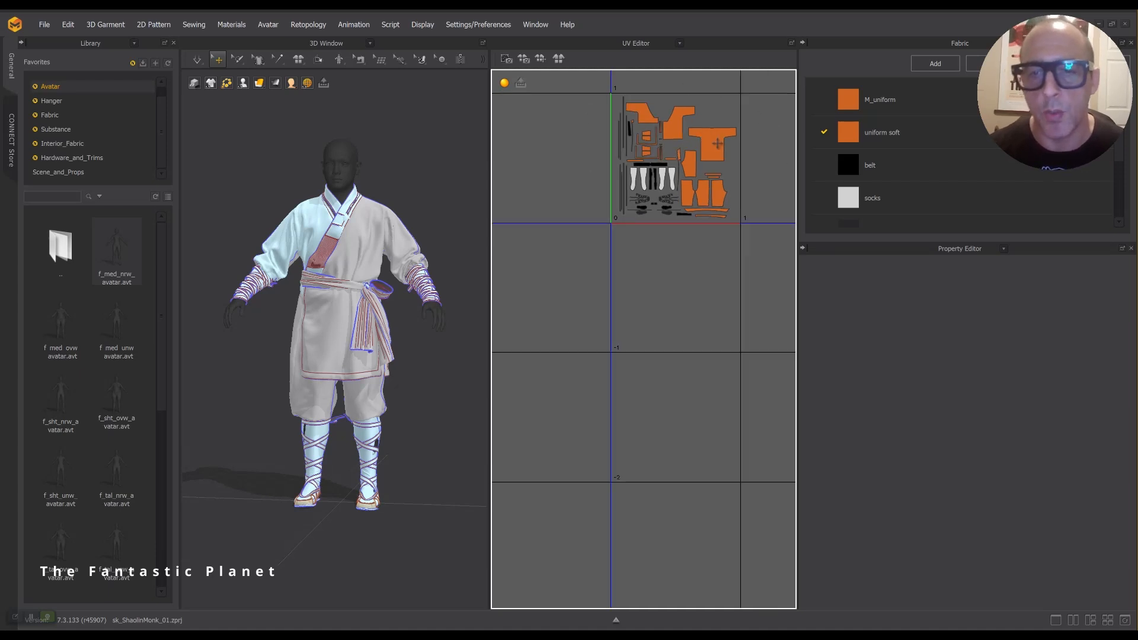
middle_click_drag(721, 135, 611, 238)
scroll(612, 239, "up", 2)
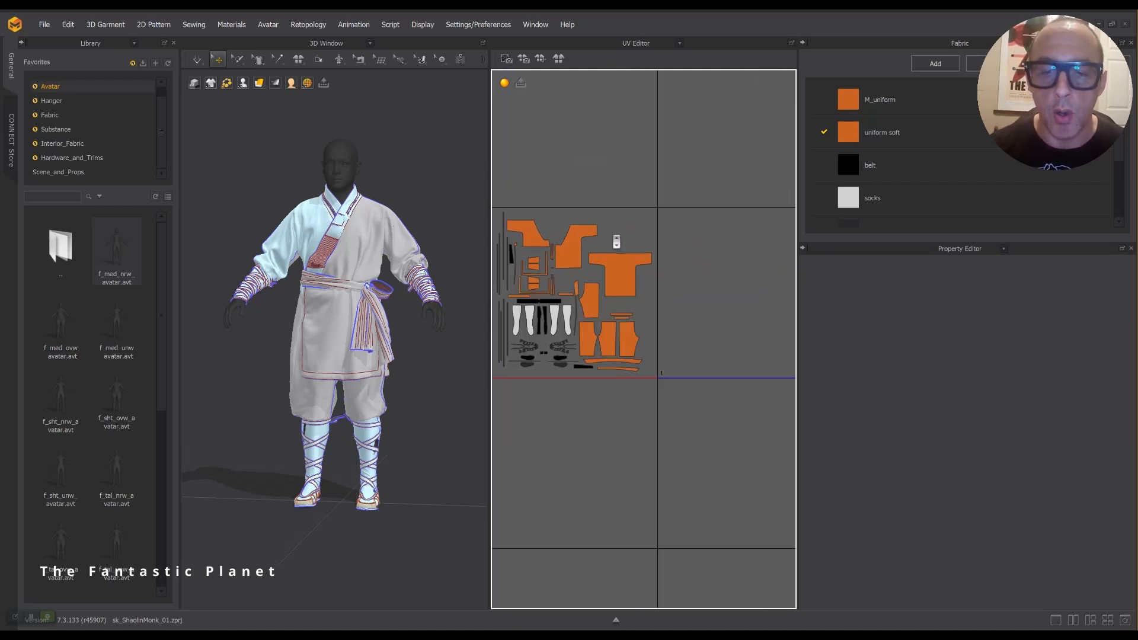
scroll(615, 238, "down", 3)
scroll(669, 231, "down", 1)
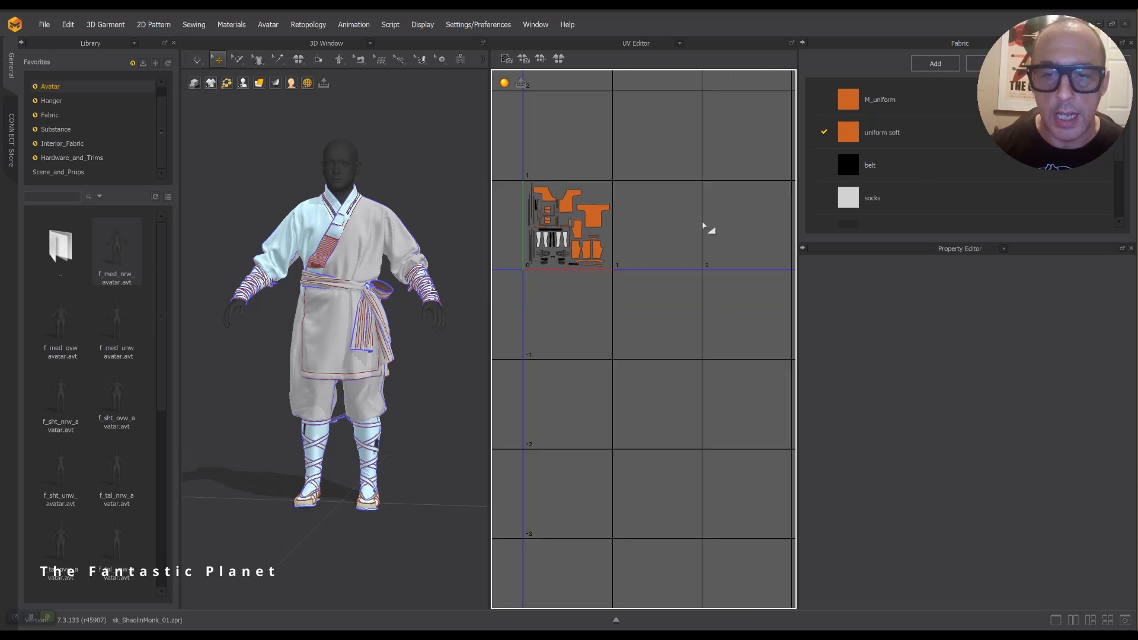
scroll(708, 164, "down", 5)
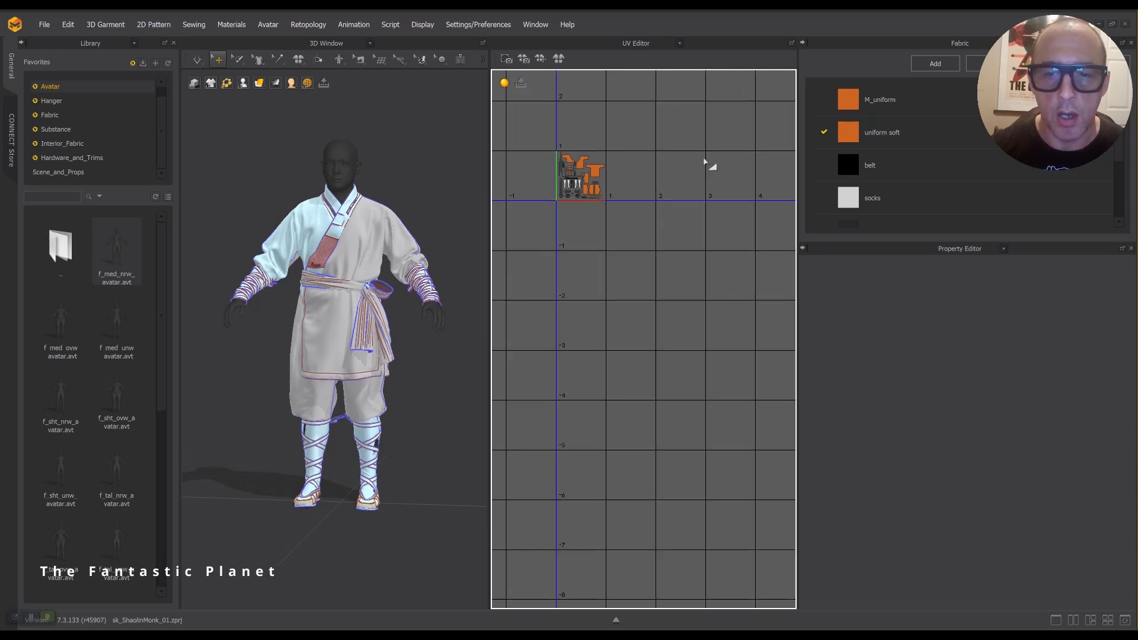
middle_click_drag(693, 171, 744, 320)
scroll(681, 262, "up", 3)
scroll(721, 277, "up", 3)
middle_click_drag(722, 277, 574, 109)
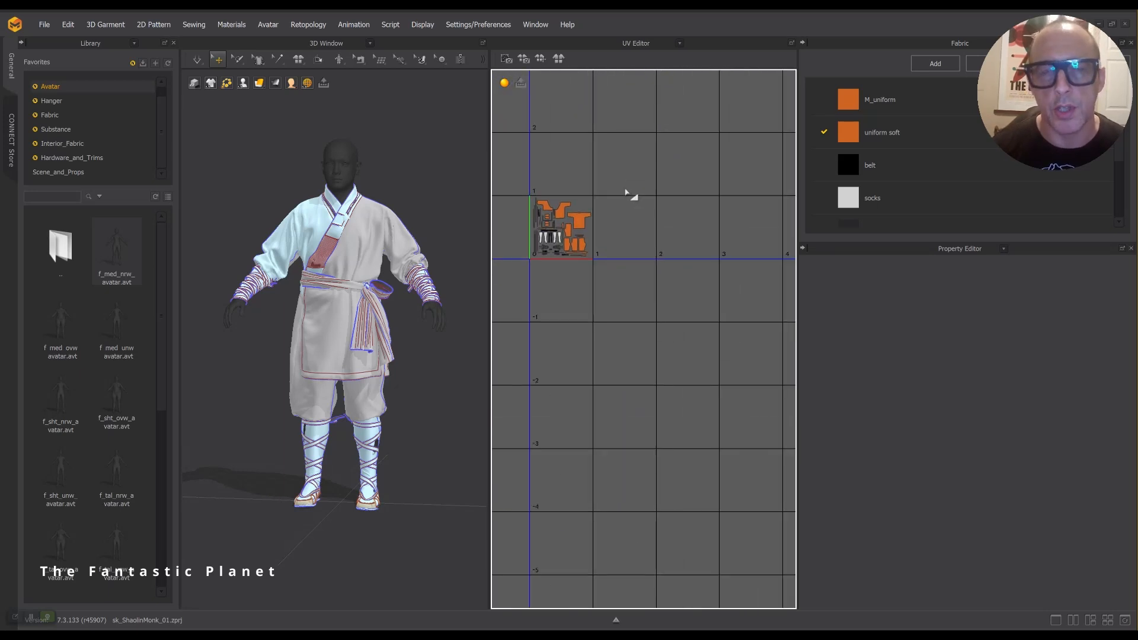
scroll(645, 226, "up", 2)
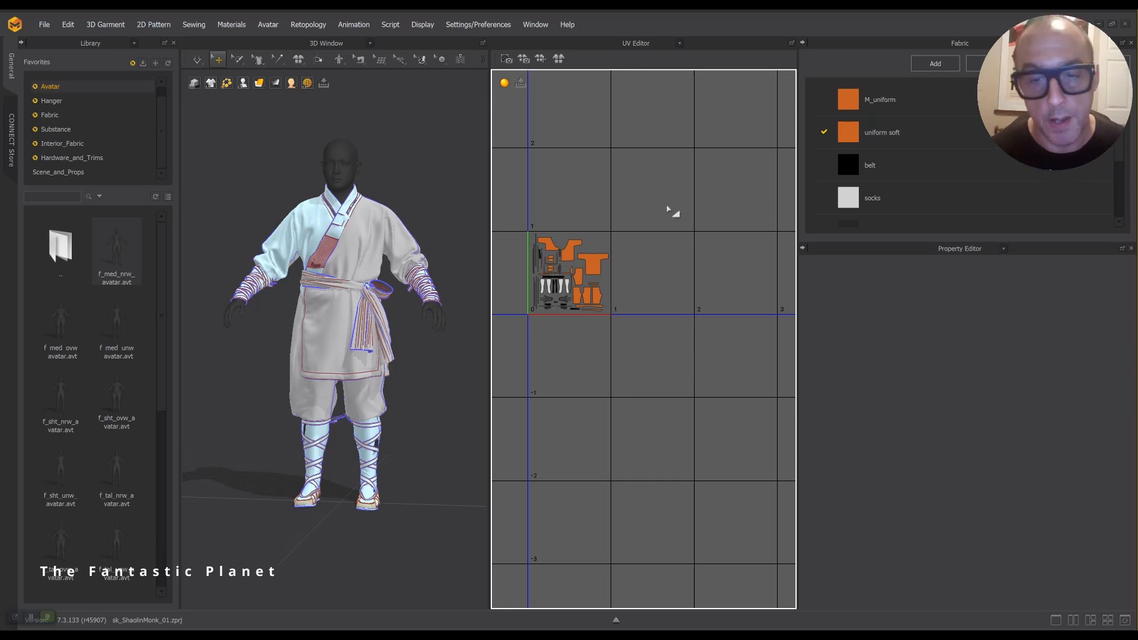
middle_click_drag(670, 201, 639, 200)
scroll(639, 199, "down", 3)
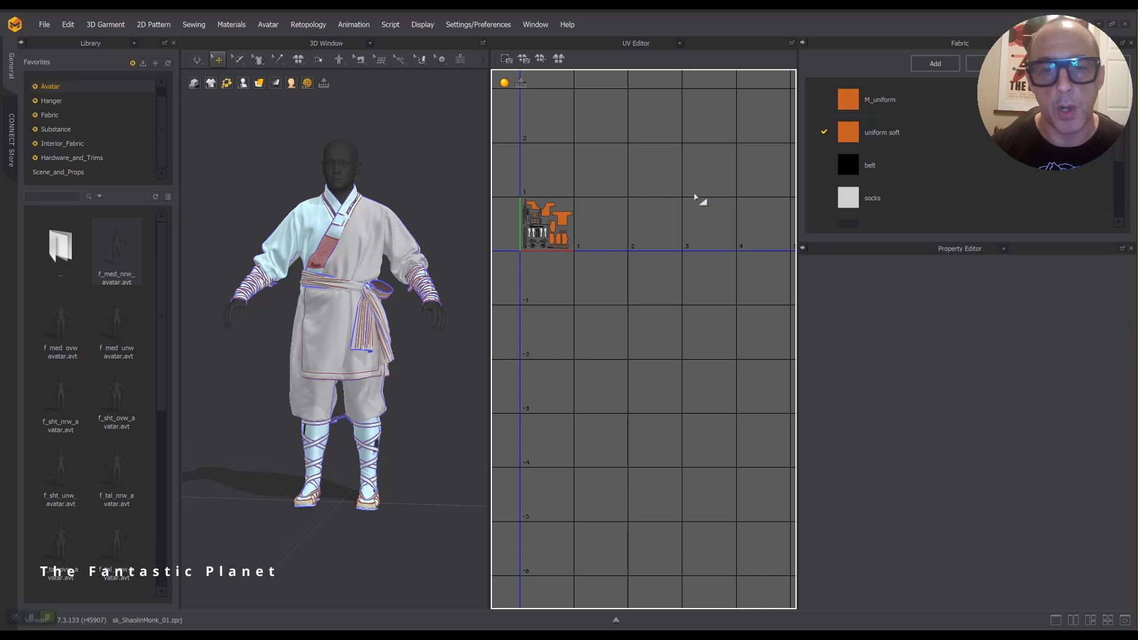
middle_click_drag(699, 195, 681, 233)
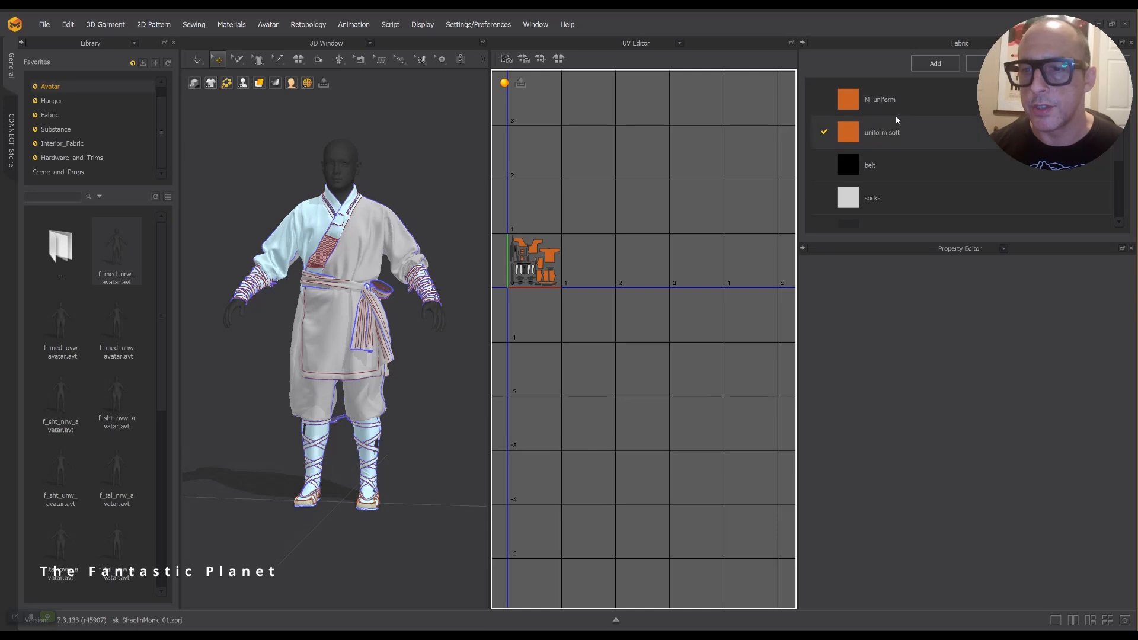
Step: Review the material and physical properties of the uniform soft and boots fabrics
left_click(892, 131)
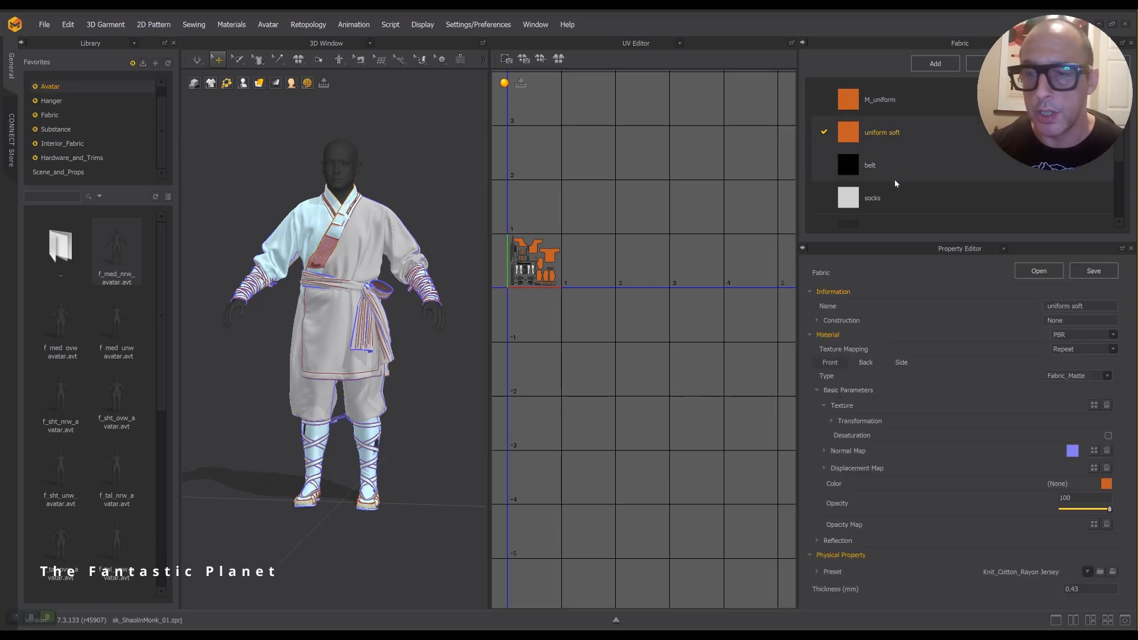
scroll(896, 191, "down", 3)
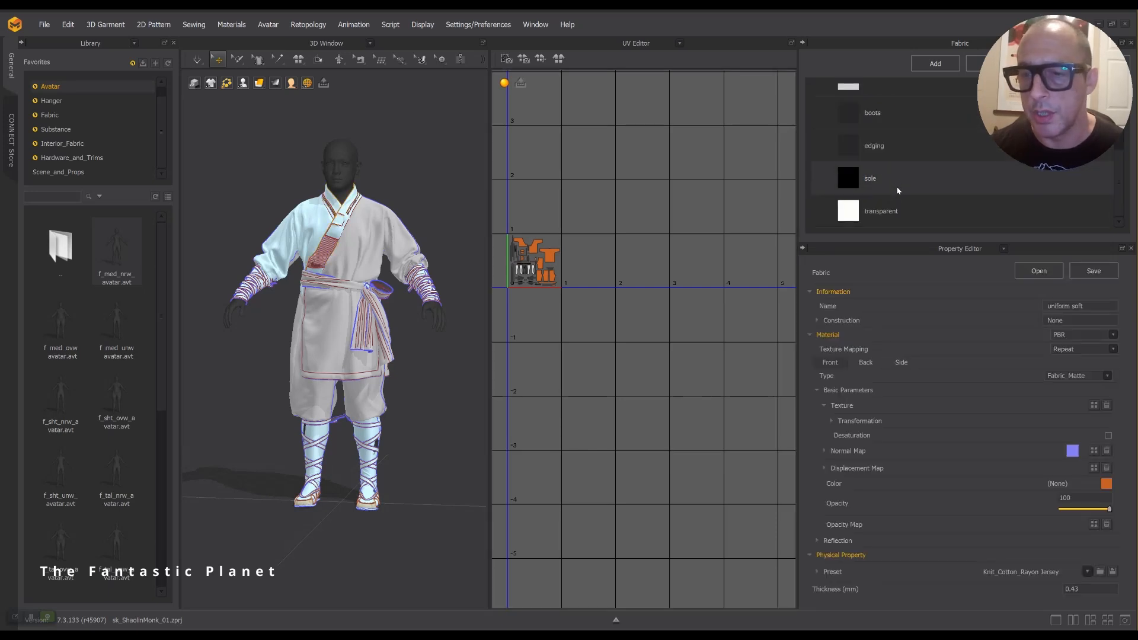
left_click(884, 113)
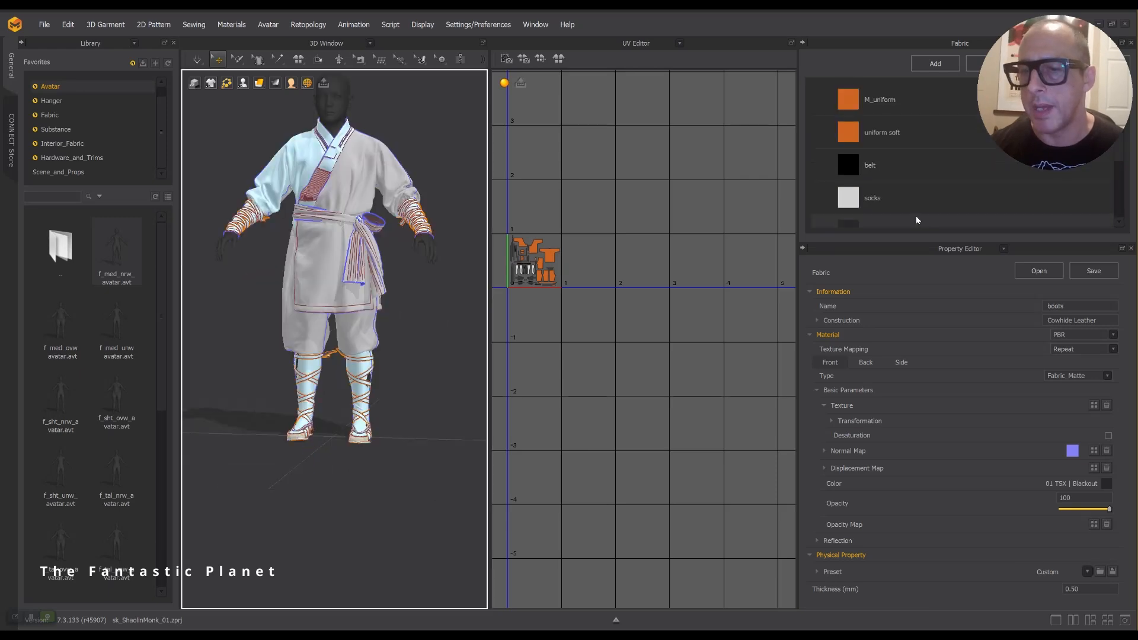
Step: Rename the uniform soft fabric as M_uniform_soft
scroll(916, 217, "down", 3)
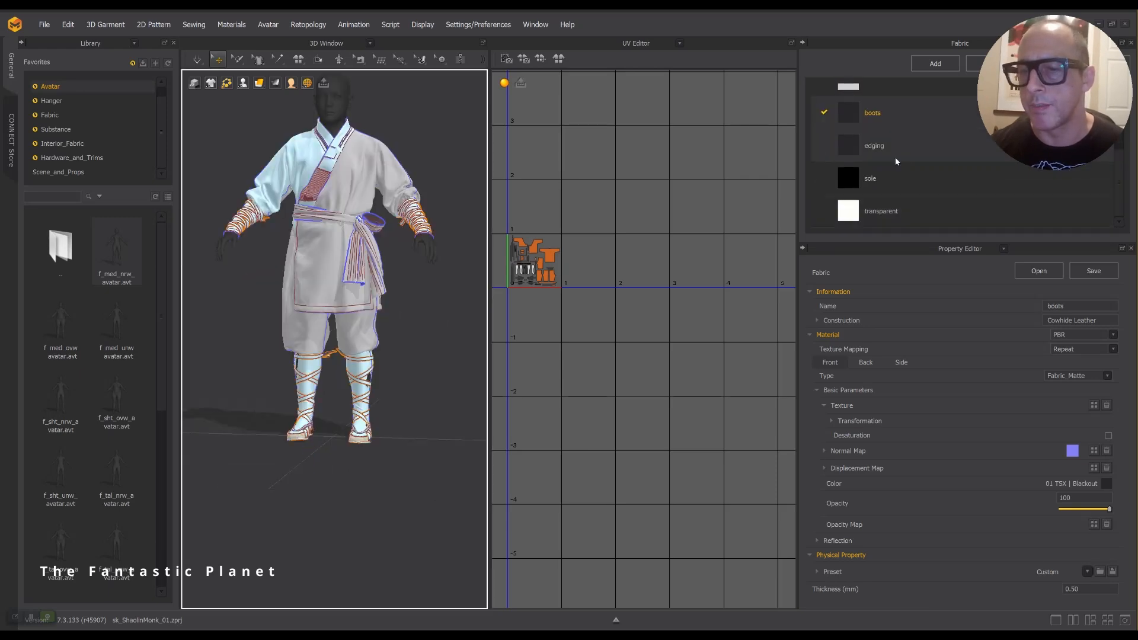
scroll(895, 145, "up", 3)
scroll(894, 161, "down", 3)
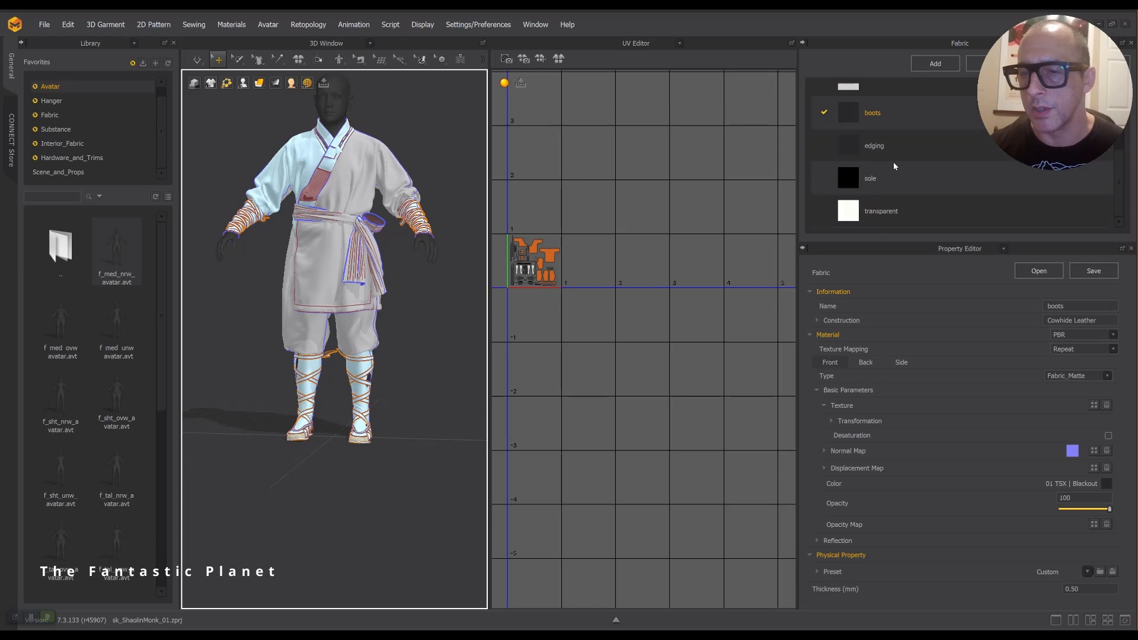
scroll(881, 129, "up", 3)
scroll(873, 125, "up", 1)
double_click(871, 132)
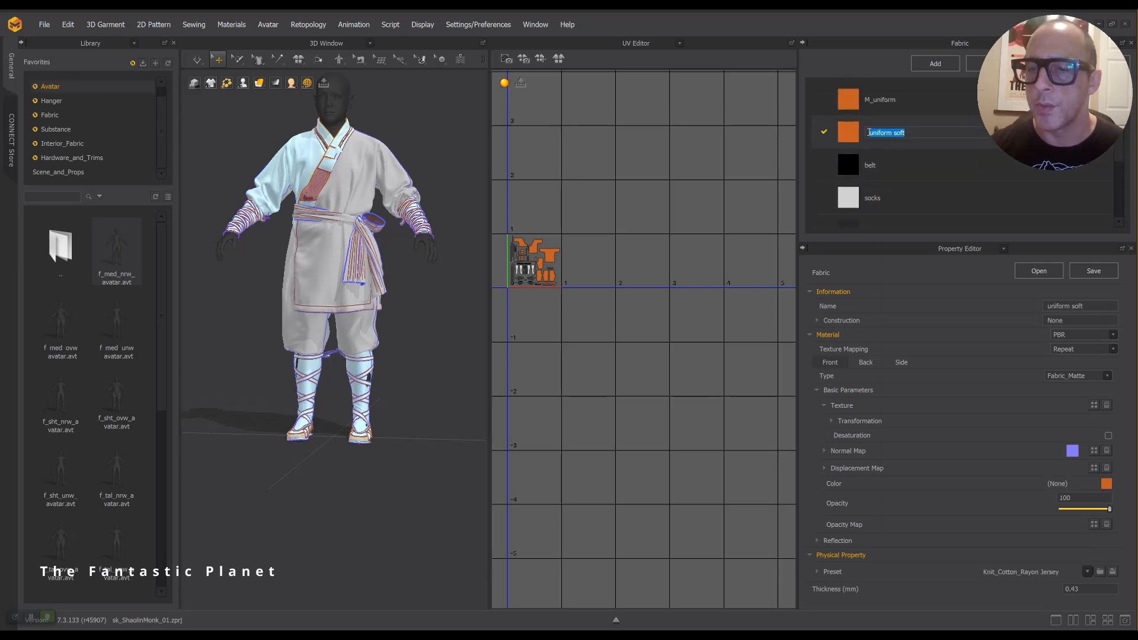
left_click(870, 133)
type("M")
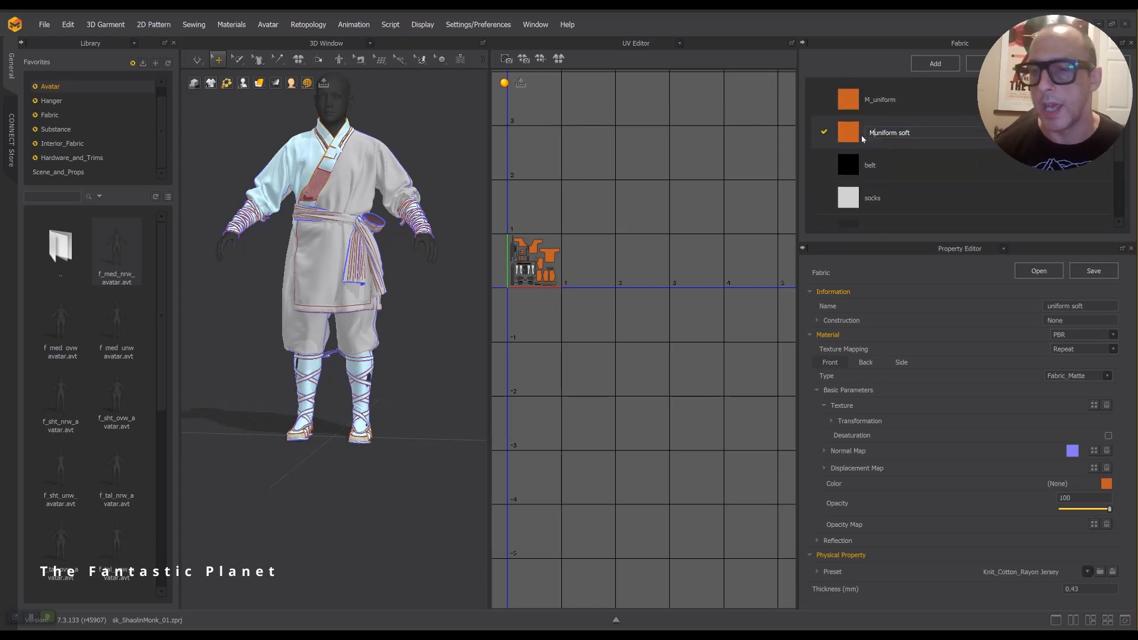
type("_")
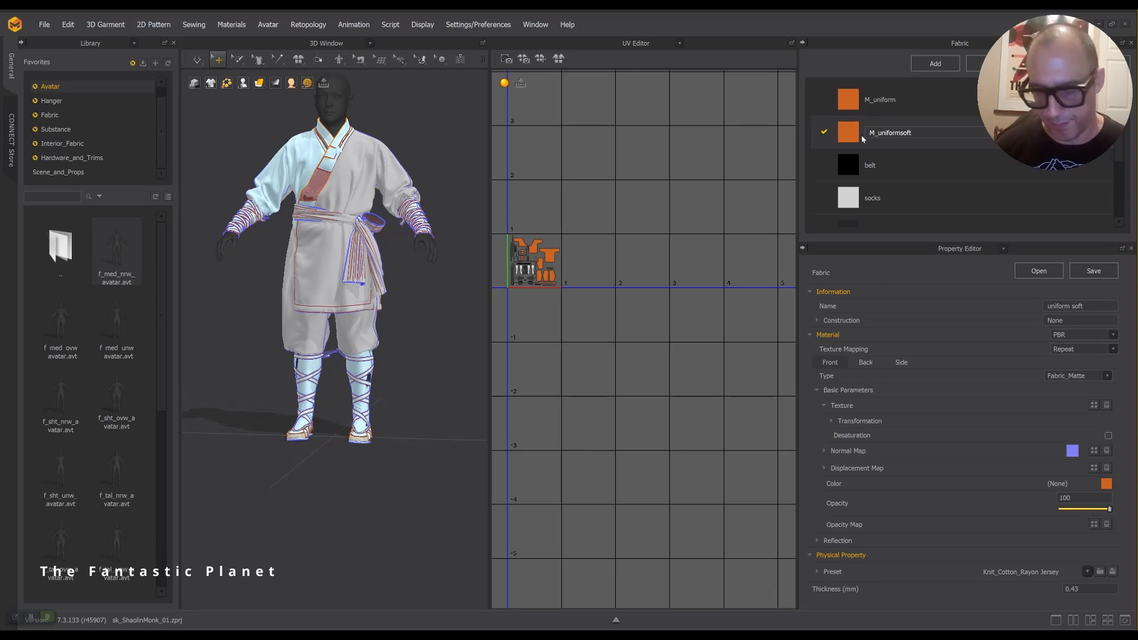
type("_")
Step: Rename the belt fabric as M_belt
left_click(866, 167)
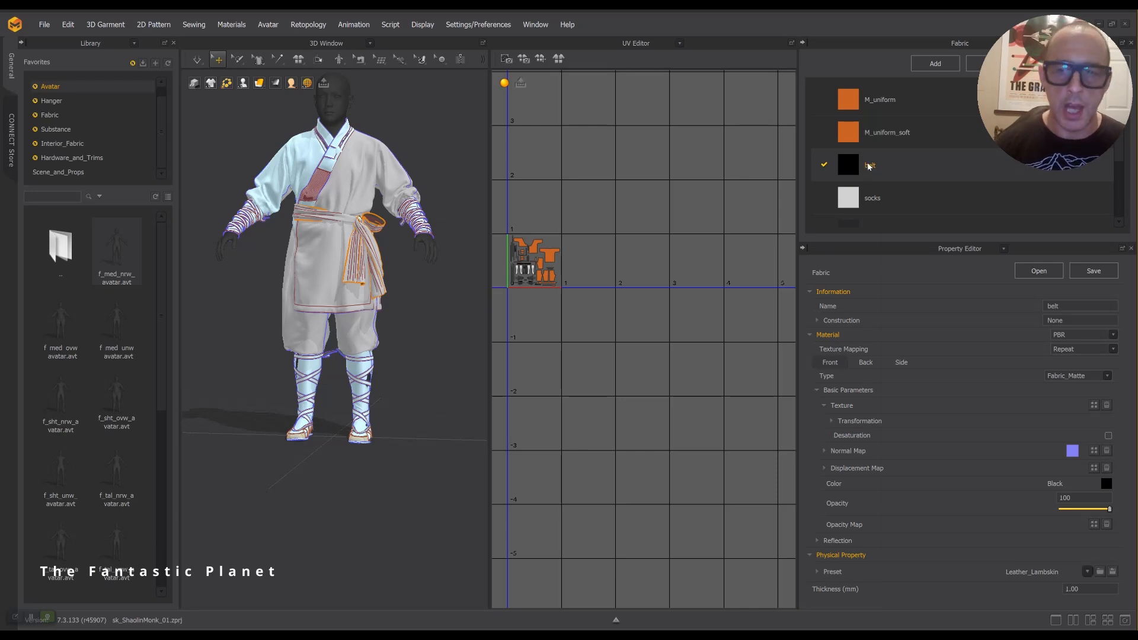
double_click(869, 169)
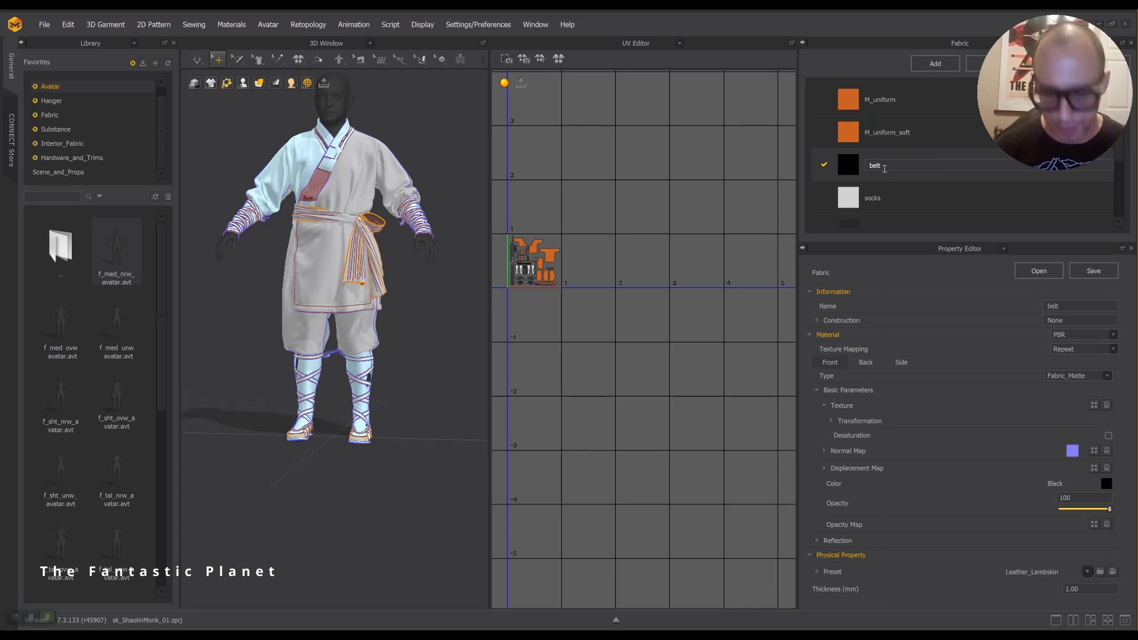
type("M_")
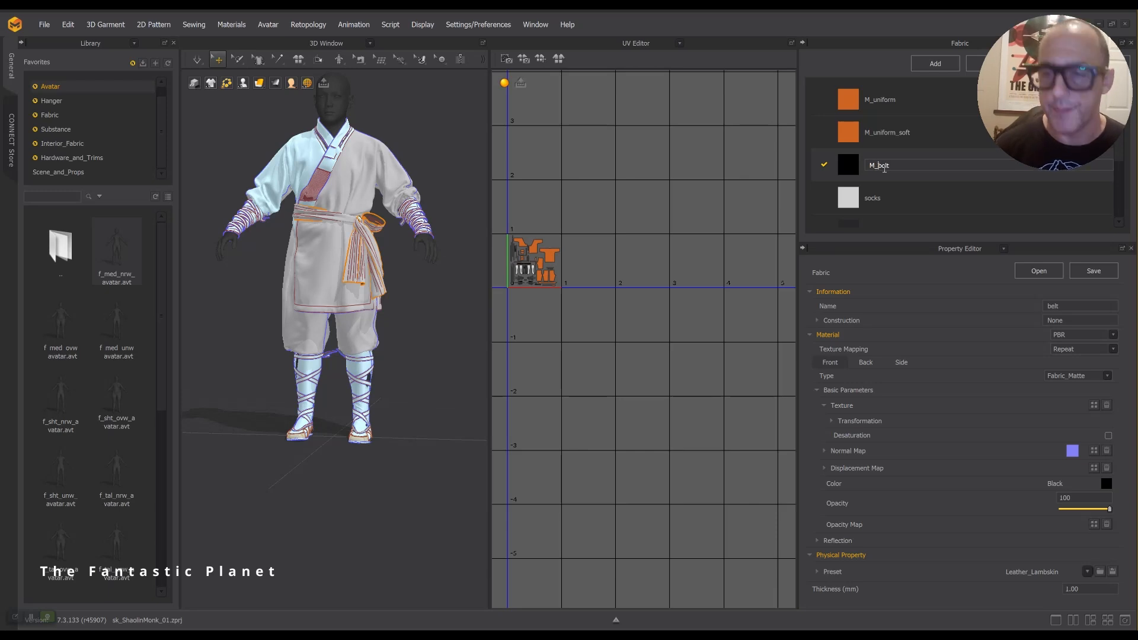
key("Return")
Step: Set the front reflection intensity of the M_uniform fabric to 28
left_click(884, 190)
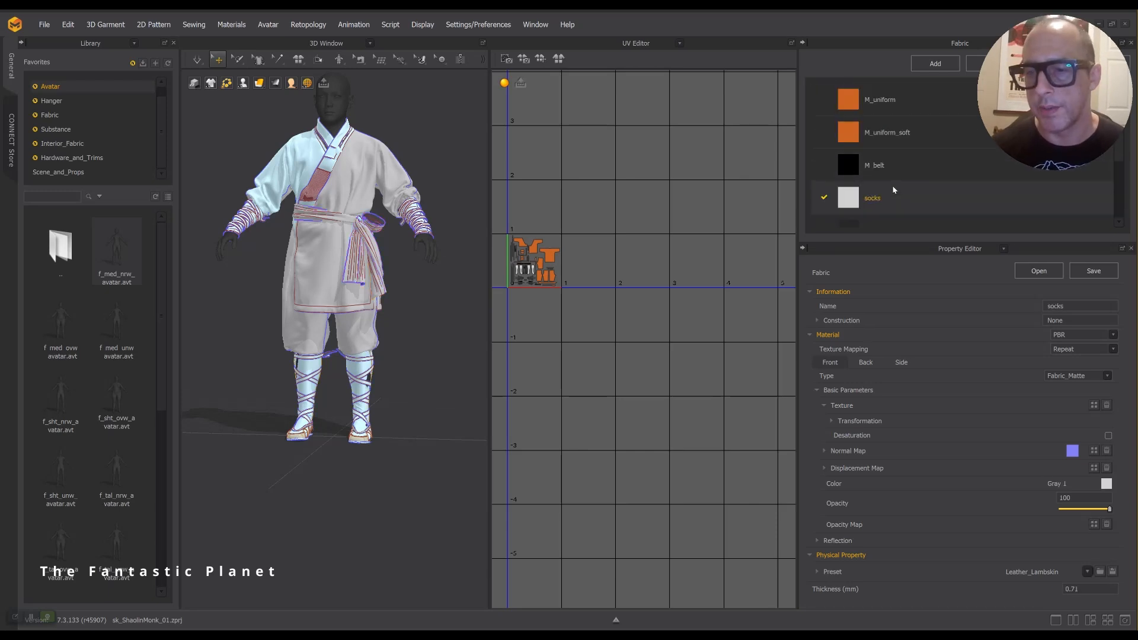
left_click(874, 108)
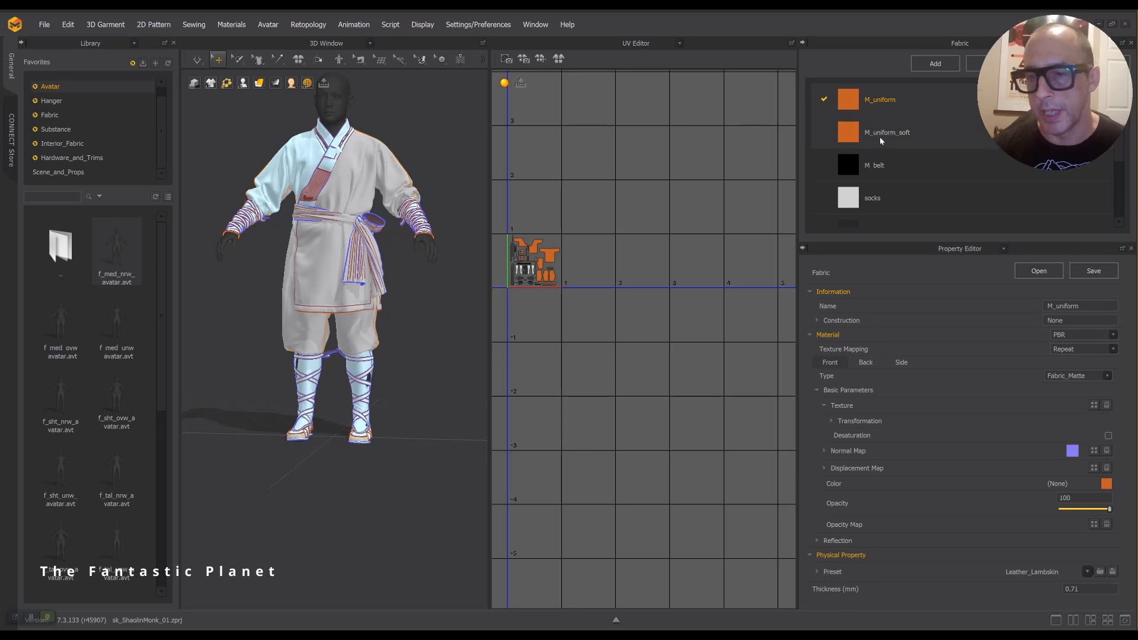
scroll(881, 183, "down", 3)
scroll(895, 184, "up", 3)
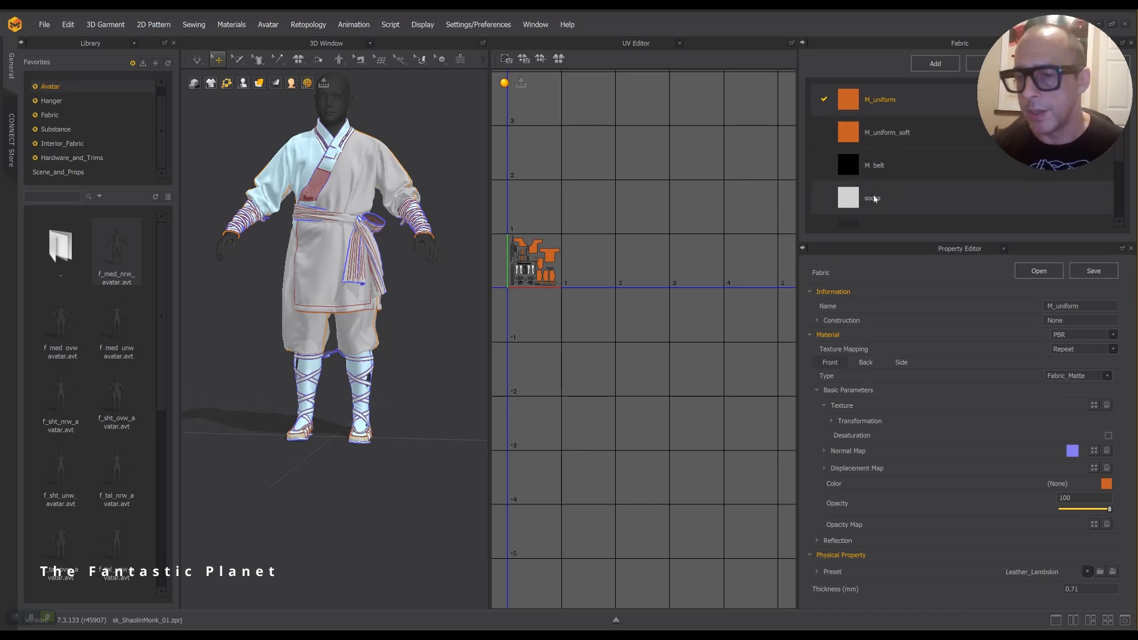
scroll(859, 221, "down", 3)
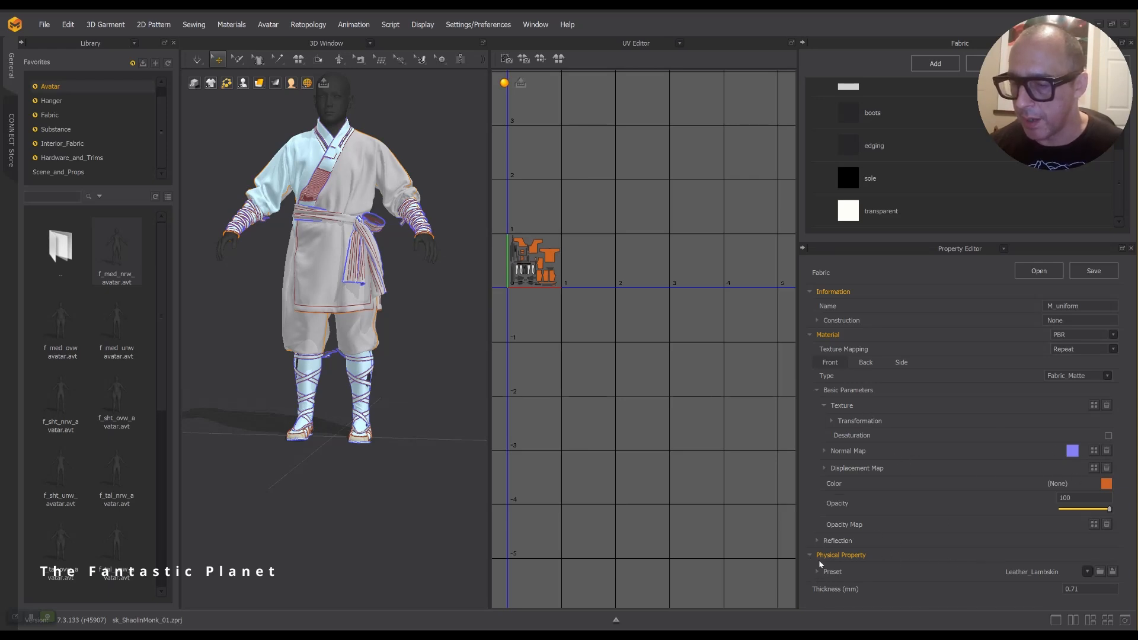
left_click(818, 541)
scroll(903, 535, "down", 3)
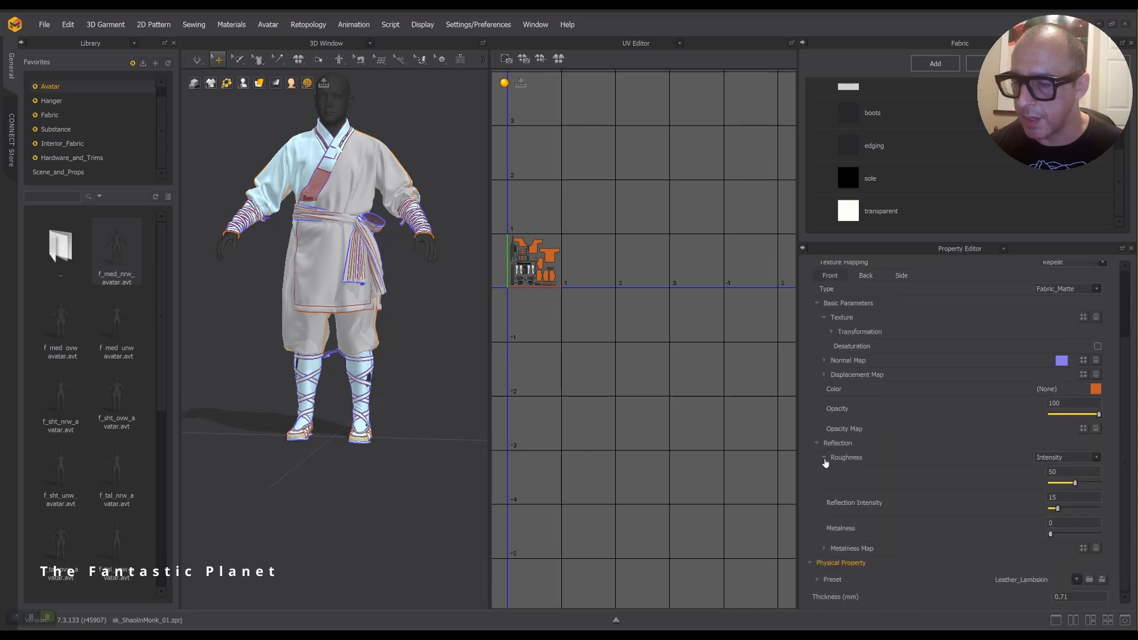
left_click(826, 461)
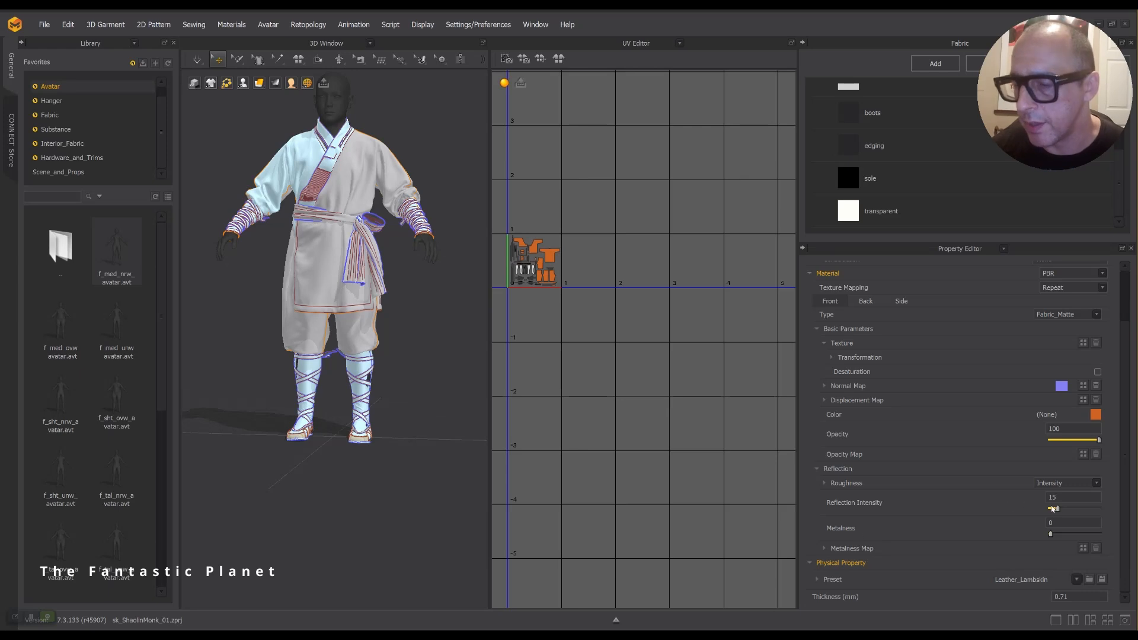
left_click_drag(1053, 508, 1064, 508)
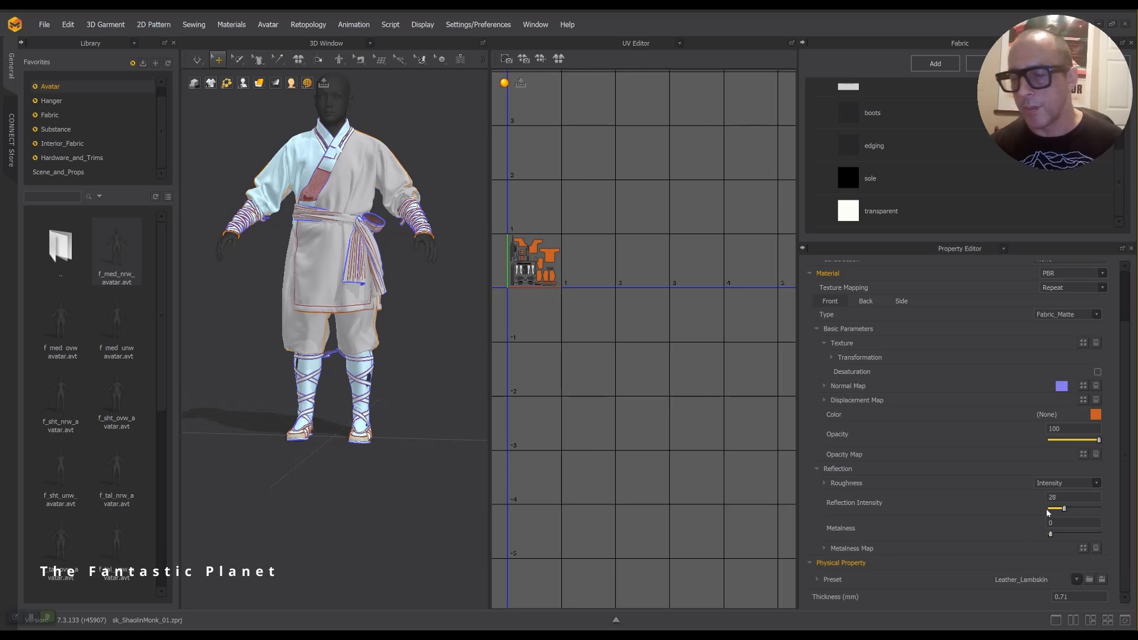
Step: Review the material properties of the M_uniform_soft and M_belt fabrics and look through the remaining fabrics of the outfit
scroll(895, 226, "up", 5)
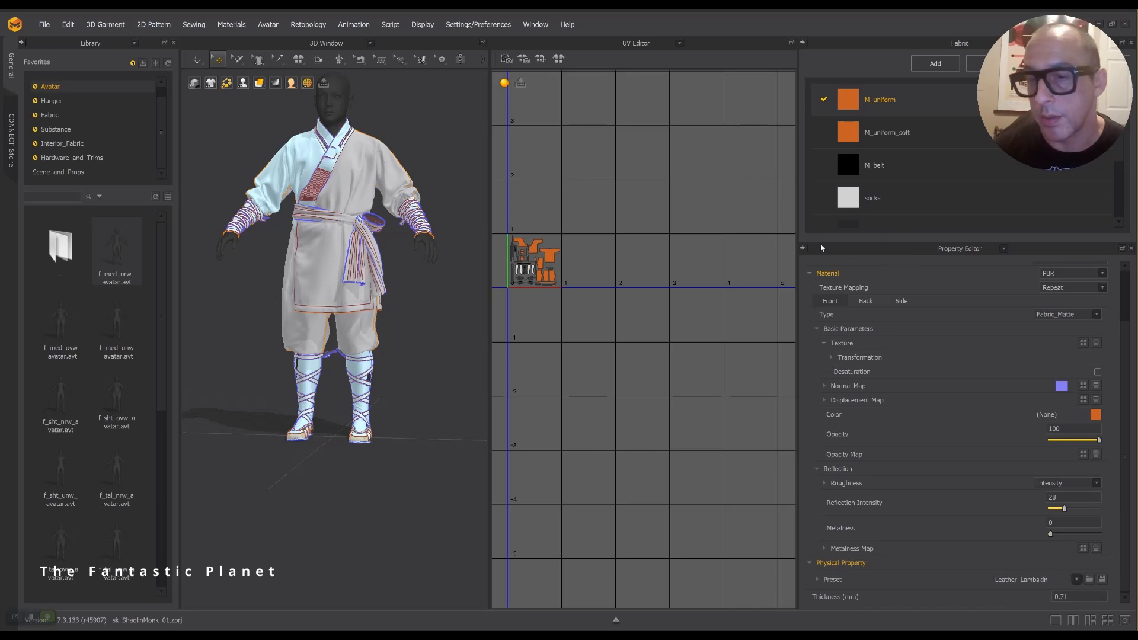
left_click(889, 134)
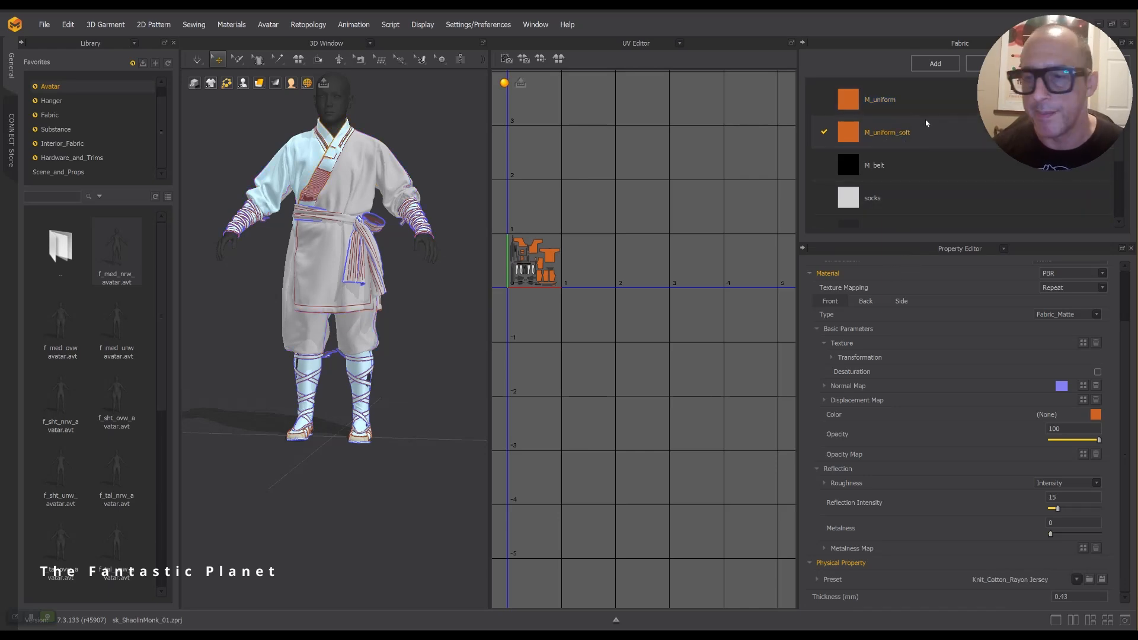
left_click(902, 166)
scroll(884, 209, "down", 5)
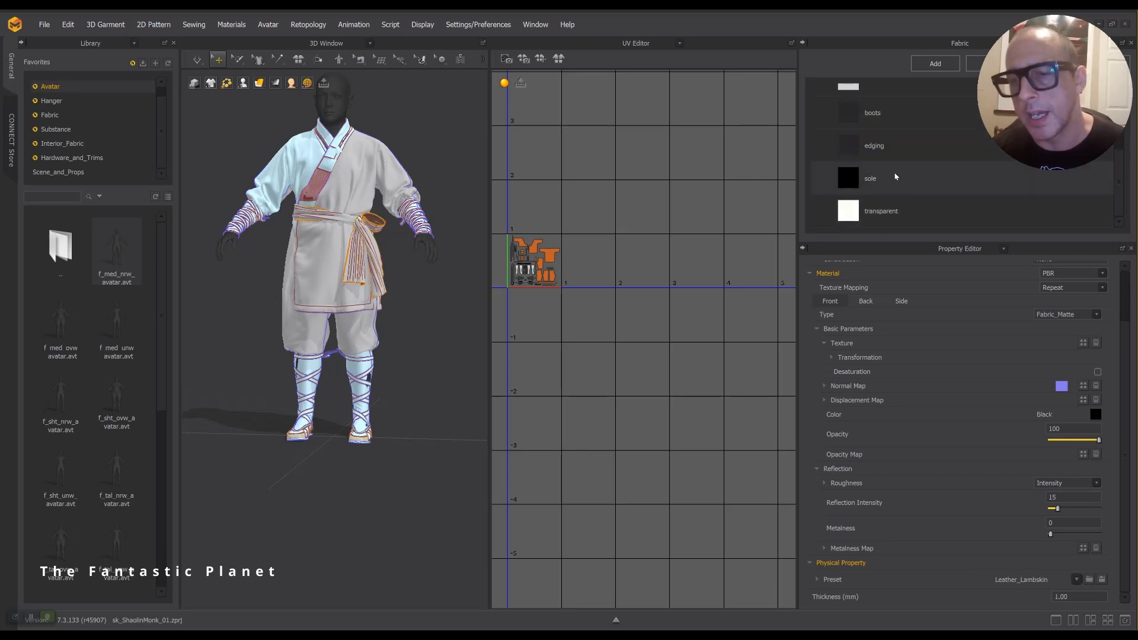
scroll(894, 173, "up", 2)
scroll(894, 174, "down", 2)
scroll(894, 177, "up", 3)
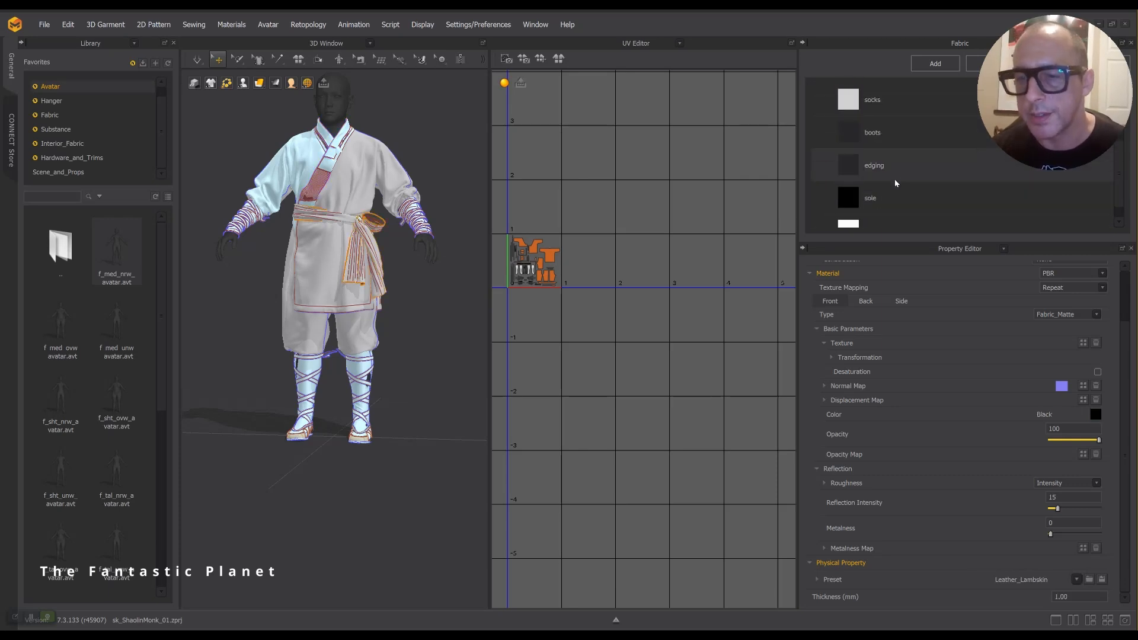
scroll(894, 162, "down", 3)
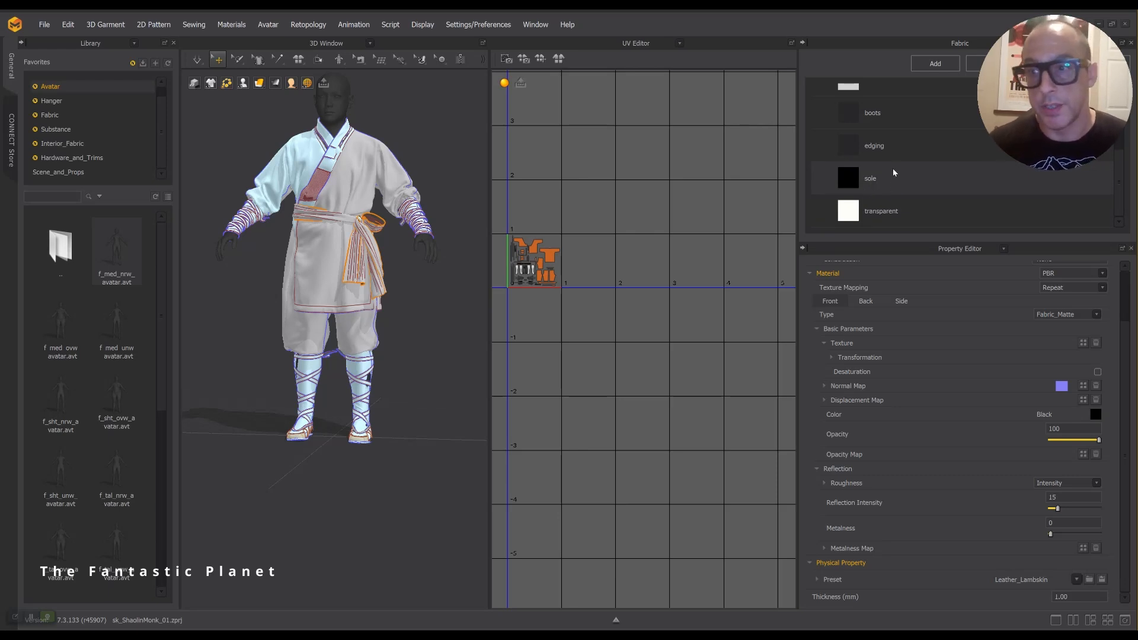
scroll(893, 168, "up", 3)
scroll(896, 162, "down", 3)
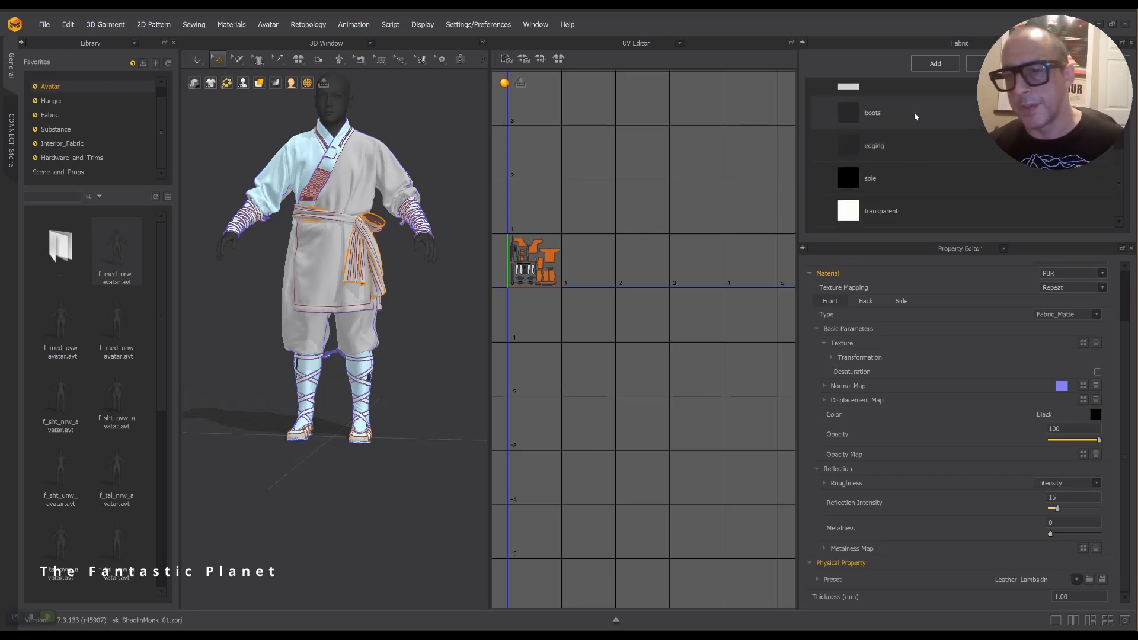
scroll(899, 163, "up", 3)
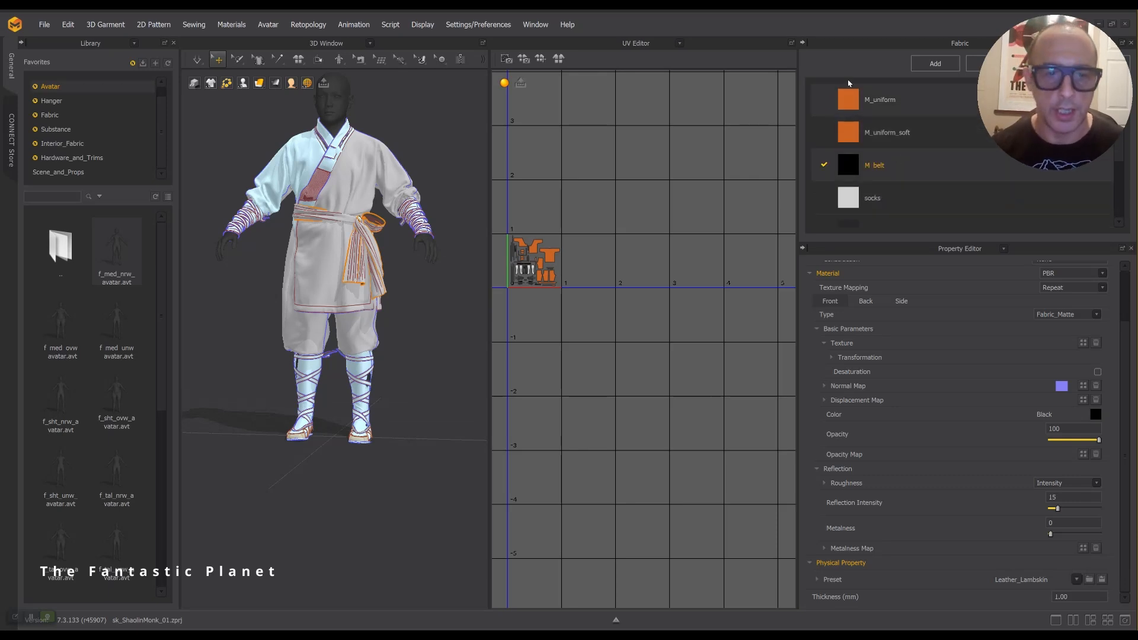
scroll(901, 199, "down", 3)
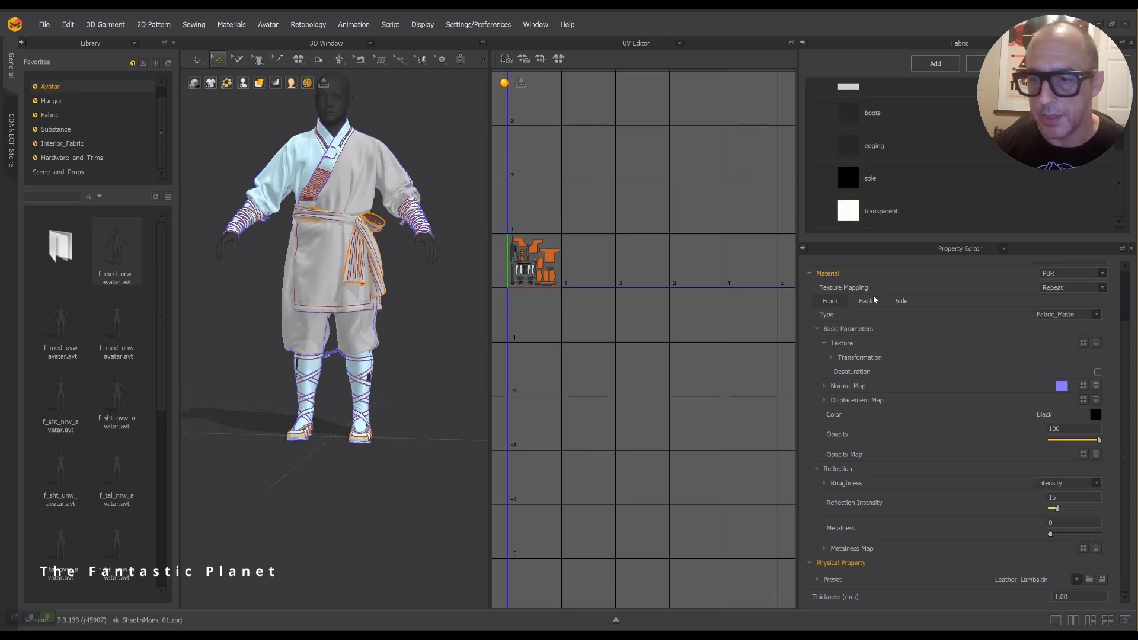
scroll(305, 211, "up", 1)
scroll(378, 170, "down", 4)
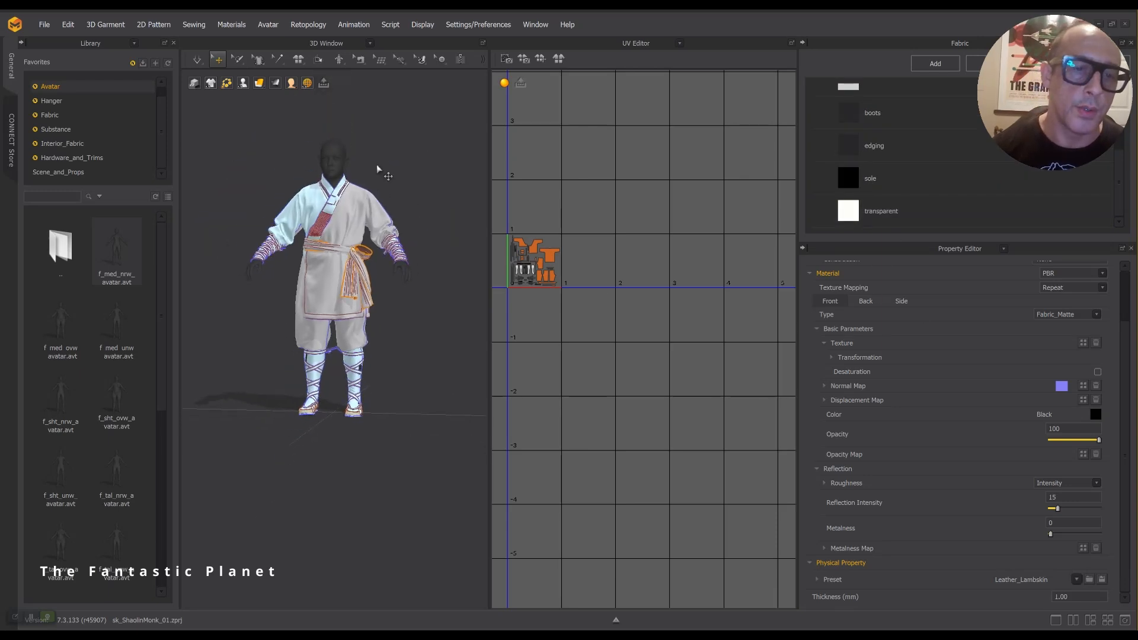
Step: Start an FBX export of the dressed avatar and bring up its export options
left_click(45, 24)
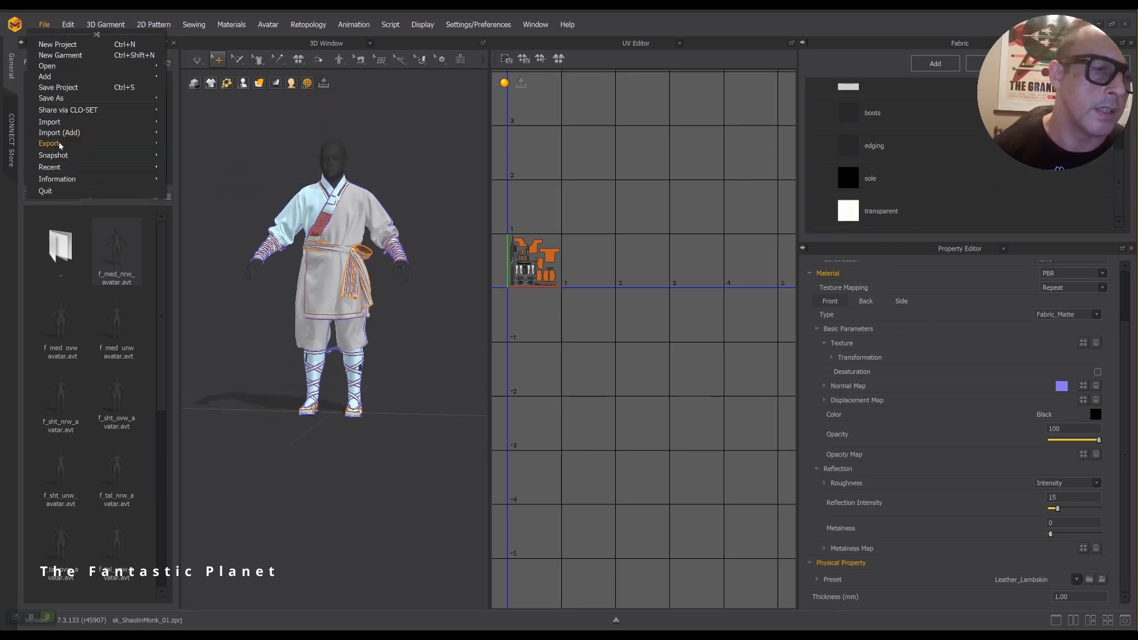
mouse_move(62, 144)
left_click(190, 176)
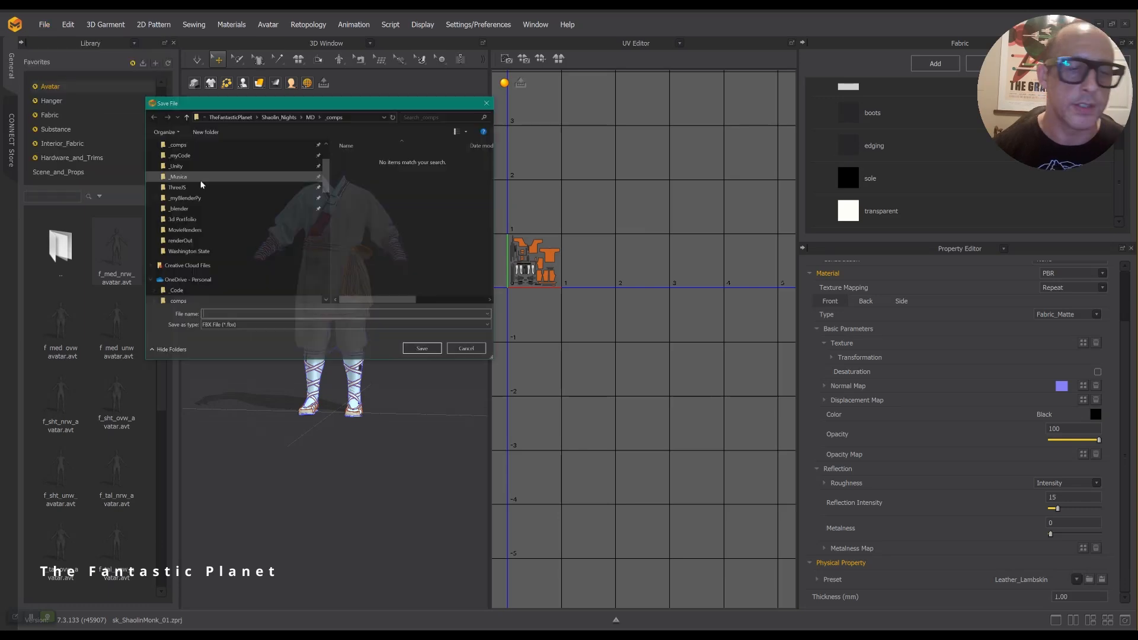
left_click_drag(536, 149, 494, 128)
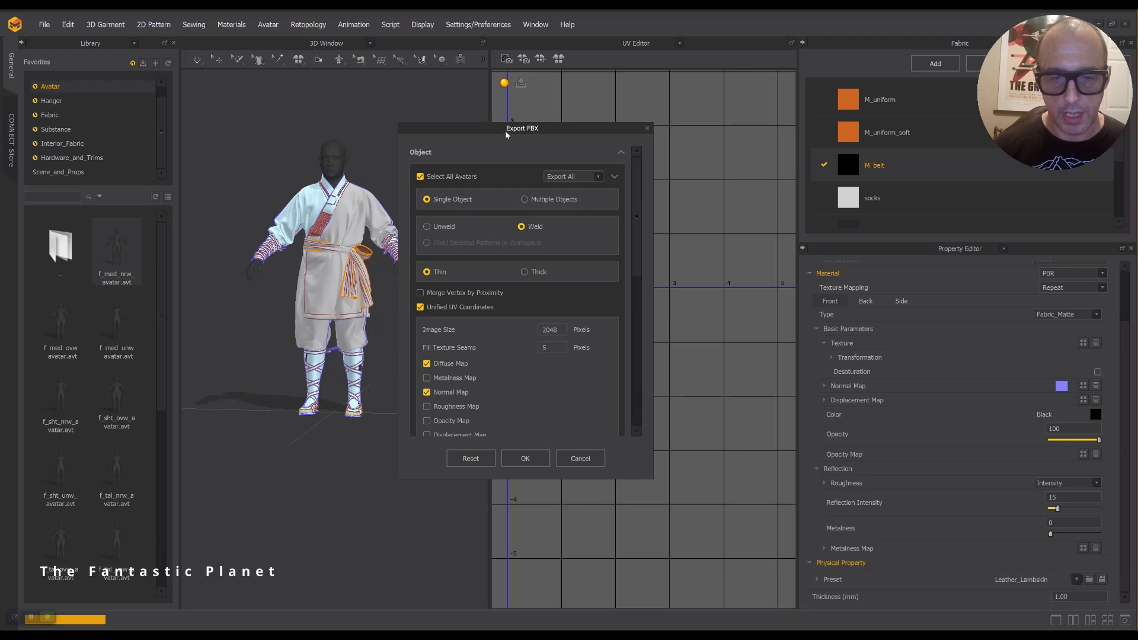
left_click_drag(492, 130, 522, 95)
Step: Examine the FBX export's unified UV options, including the texture image size, seam fill, map types and UV preview
scroll(471, 282, "down", 3)
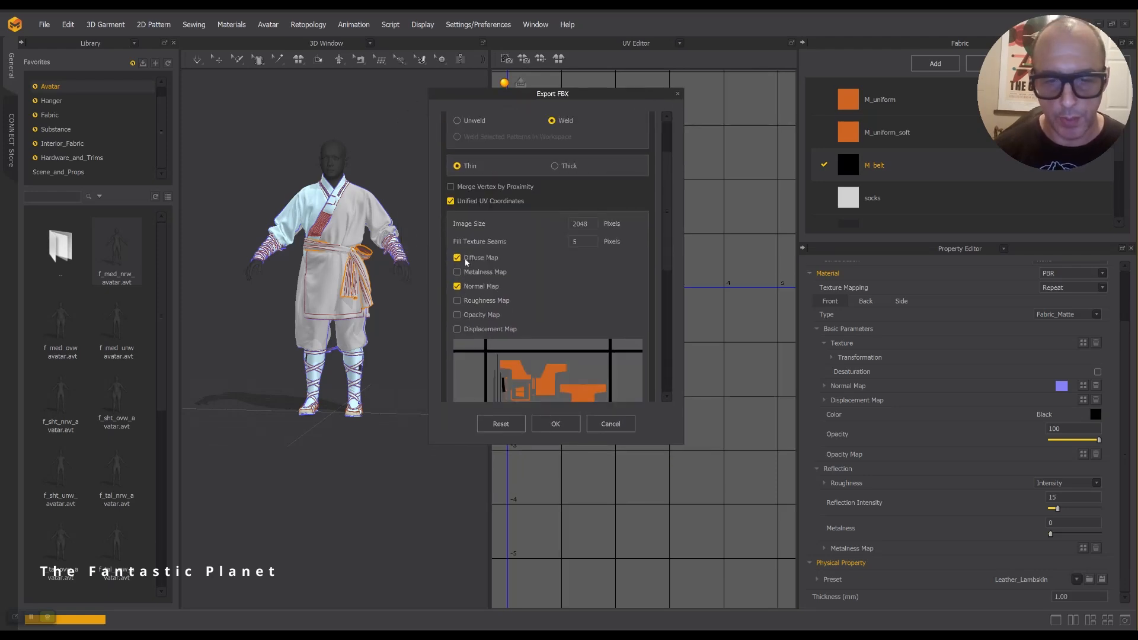
scroll(489, 262, "up", 3)
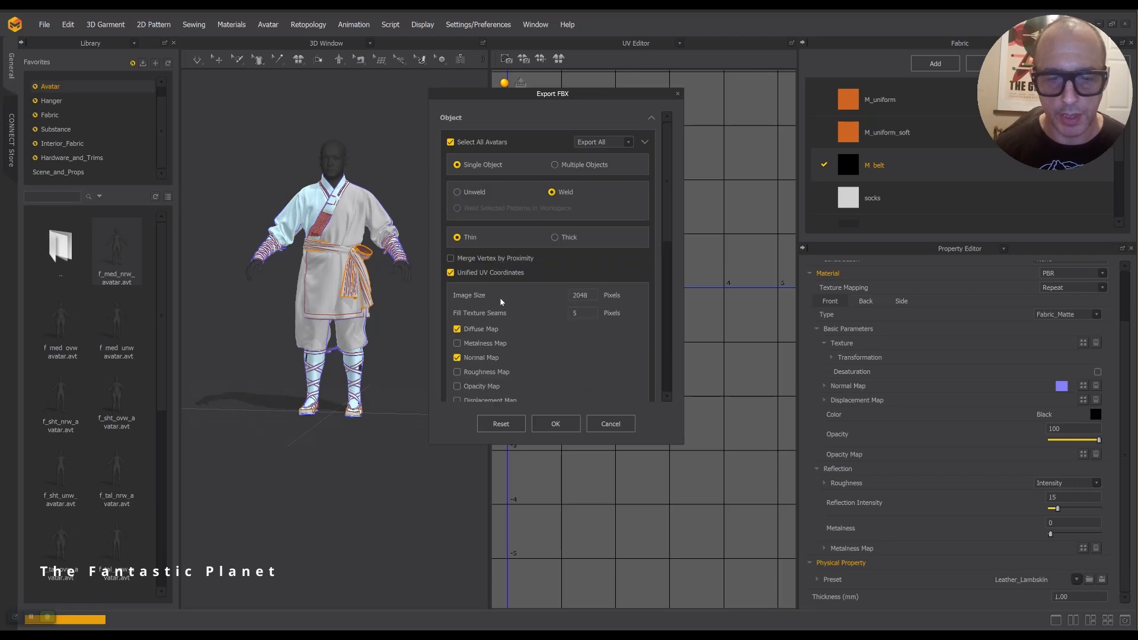
scroll(499, 298, "down", 3)
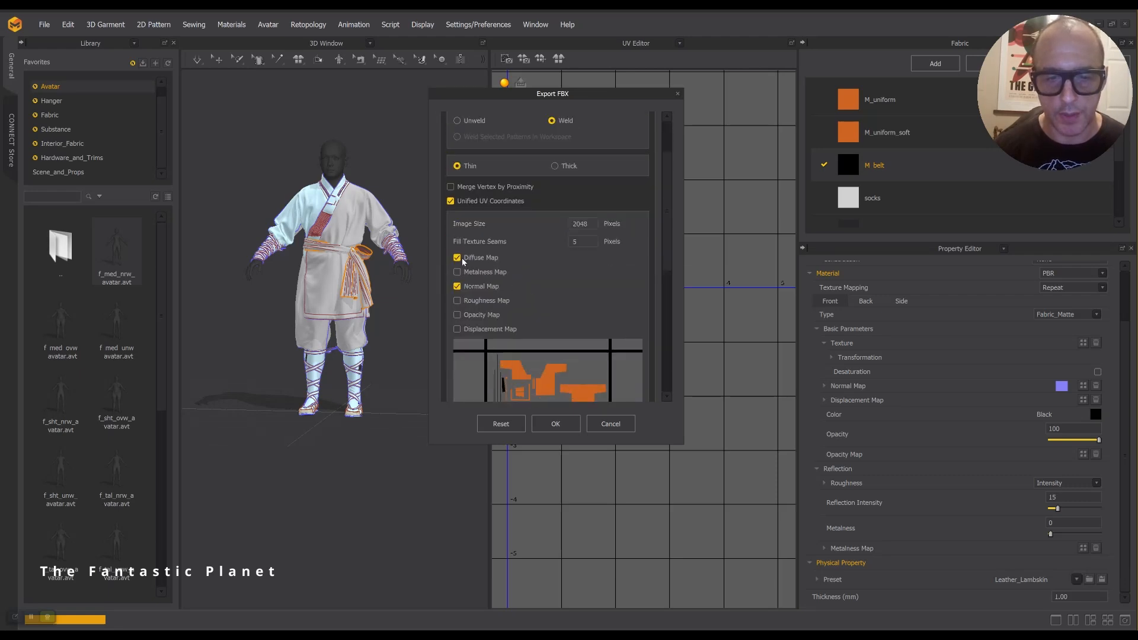
scroll(547, 270, "up", 3)
double_click(553, 295)
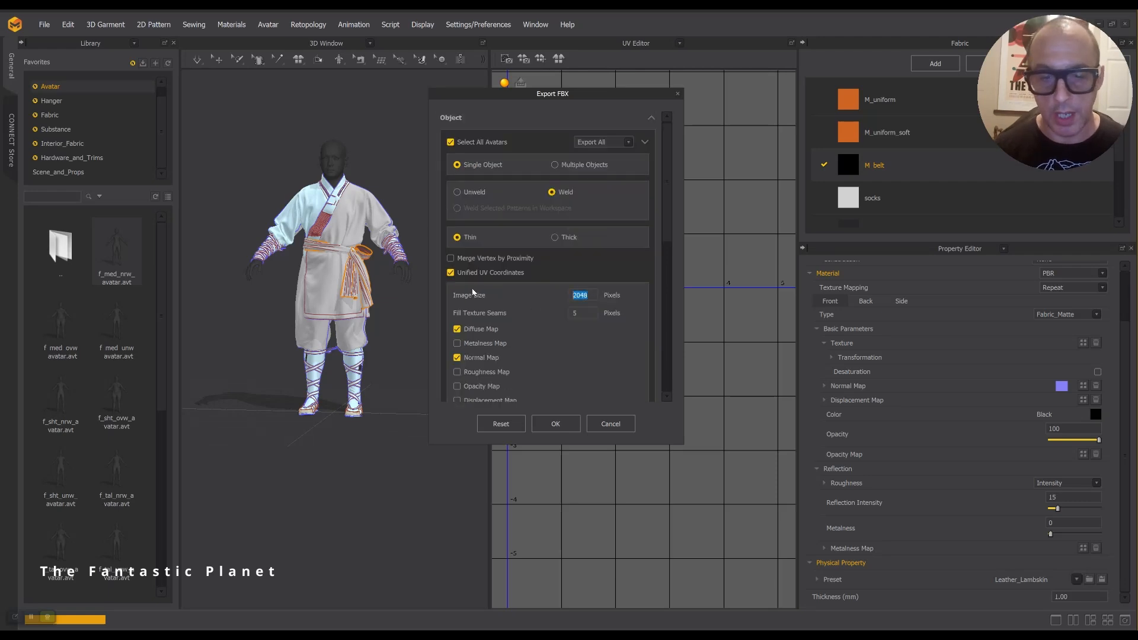
scroll(587, 320, "down", 3)
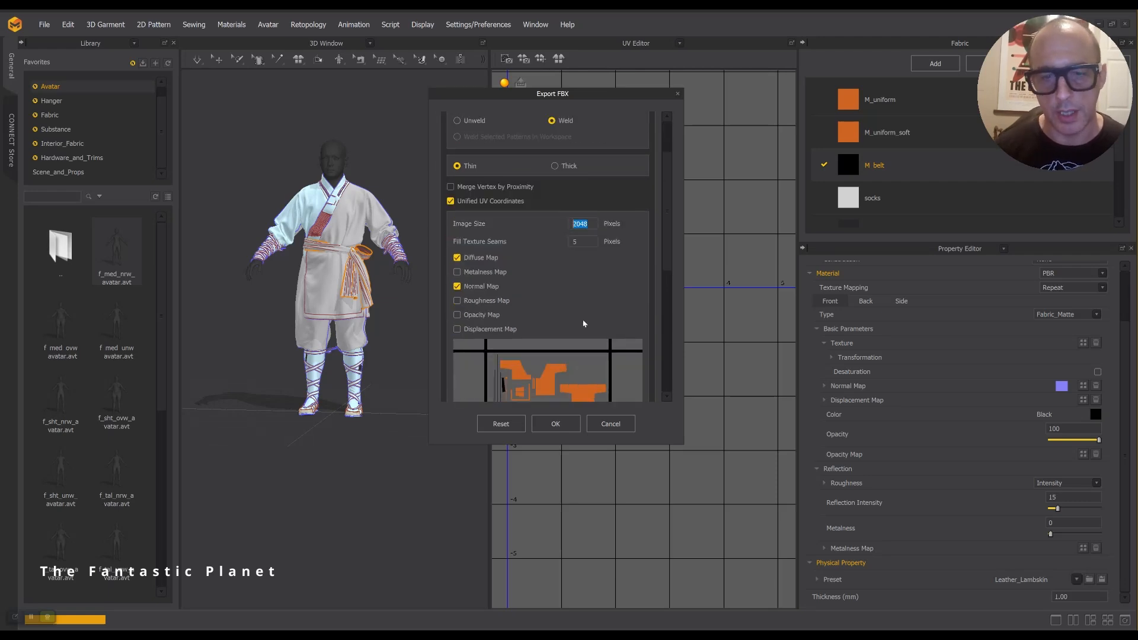
scroll(584, 323, "up", 2)
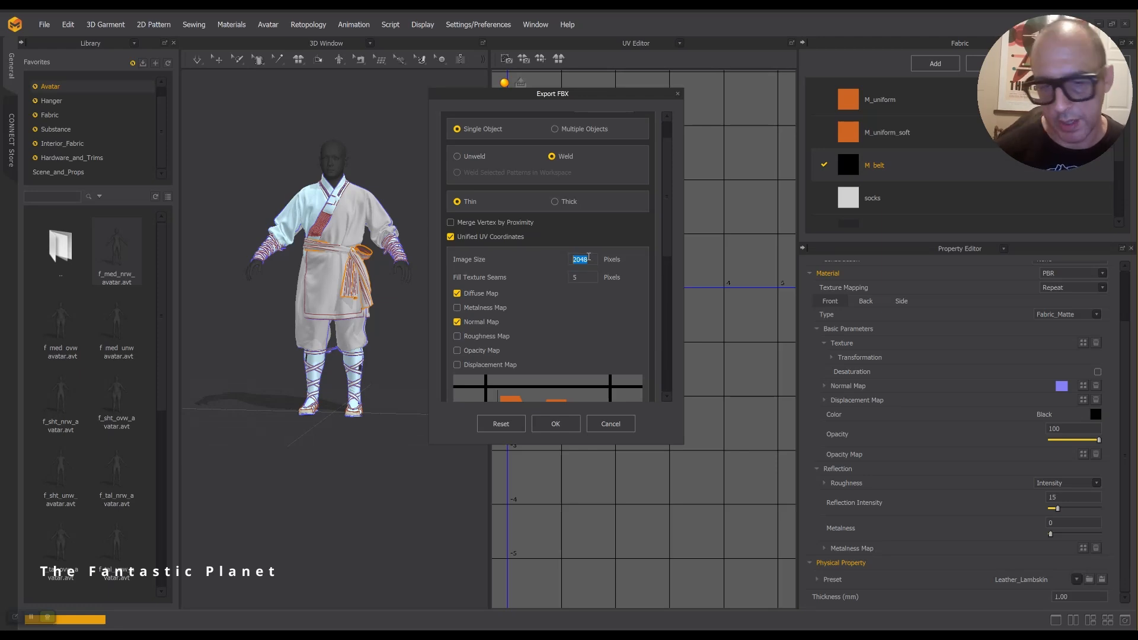
scroll(556, 277, "up", 1)
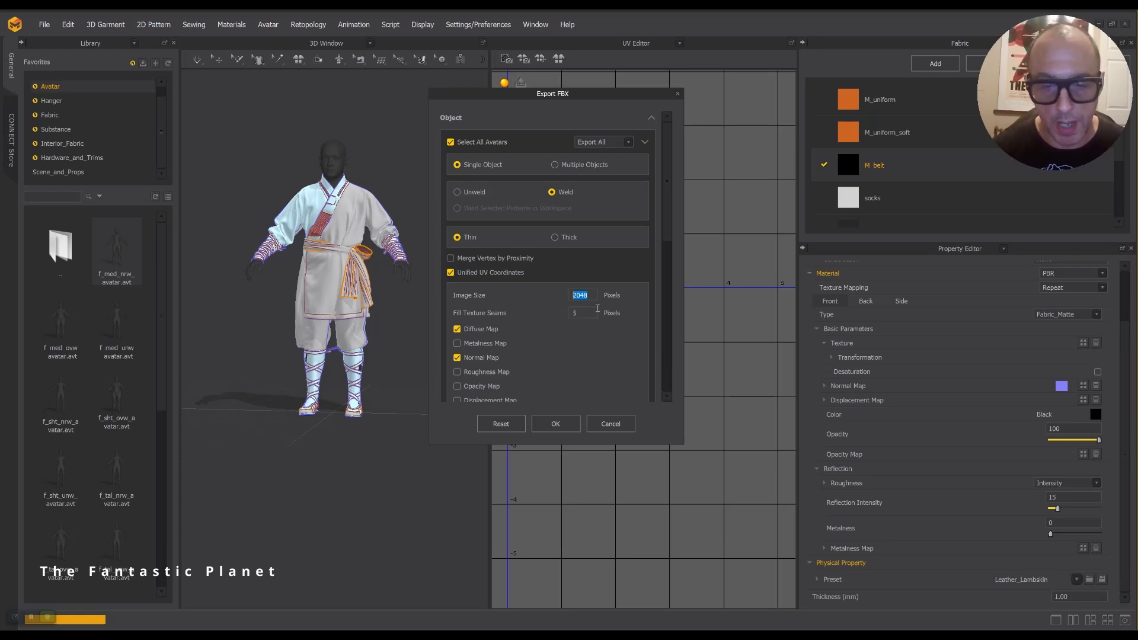
scroll(499, 390, "down", 3)
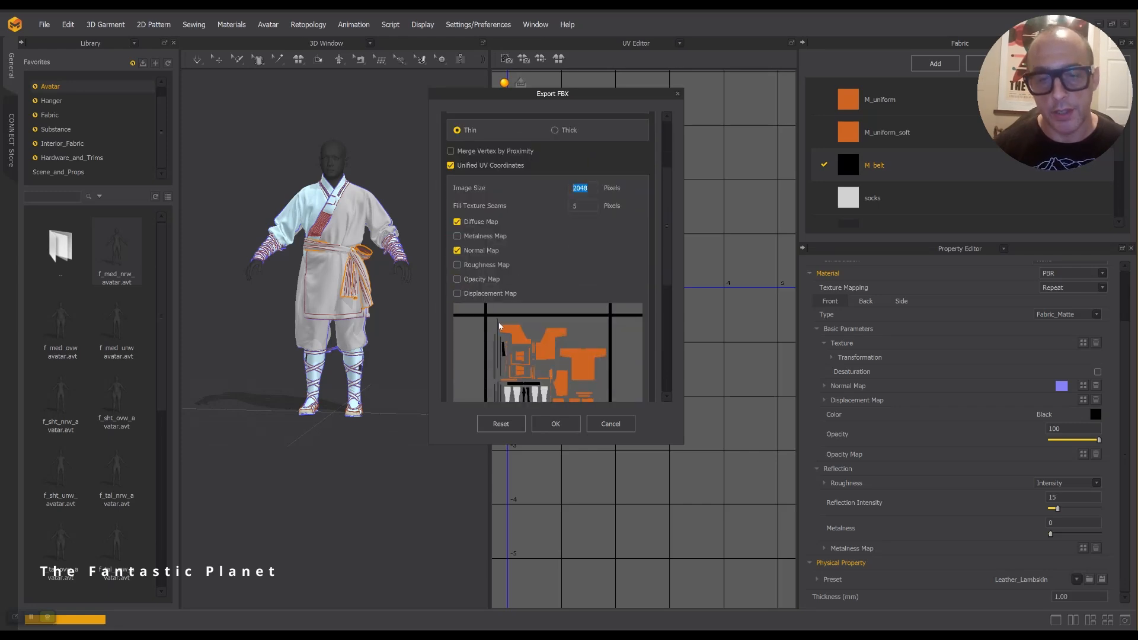
Step: Review the FBX export's object, weld, thickness, unified UV and texture map options against the outfit's UV layout
left_click_drag(598, 100, 563, 96)
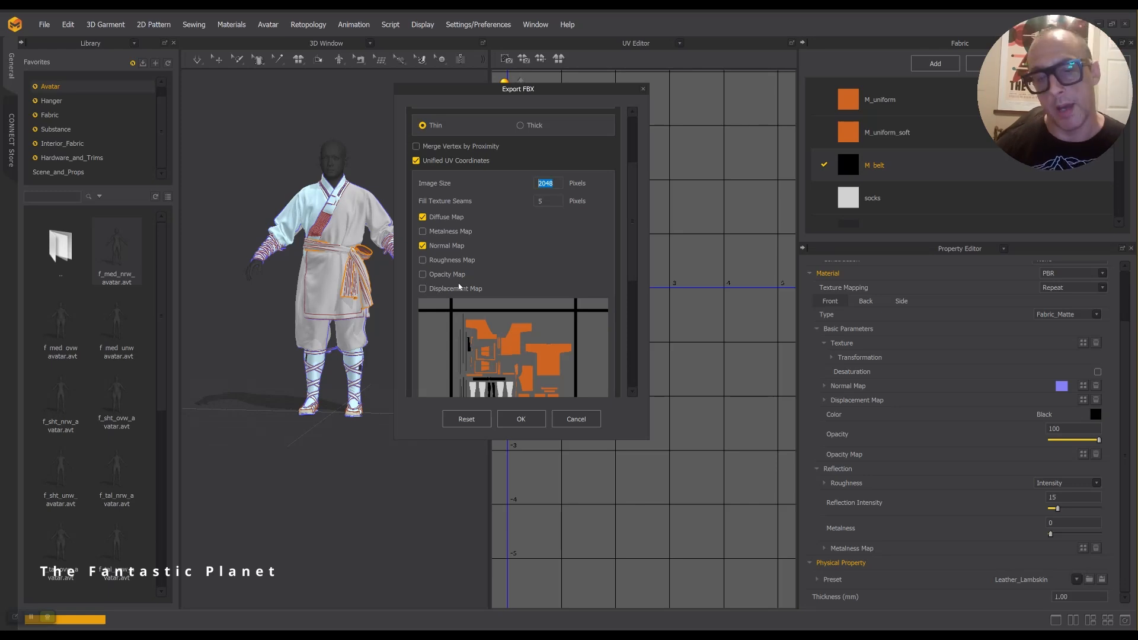
left_click_drag(584, 93, 431, 136)
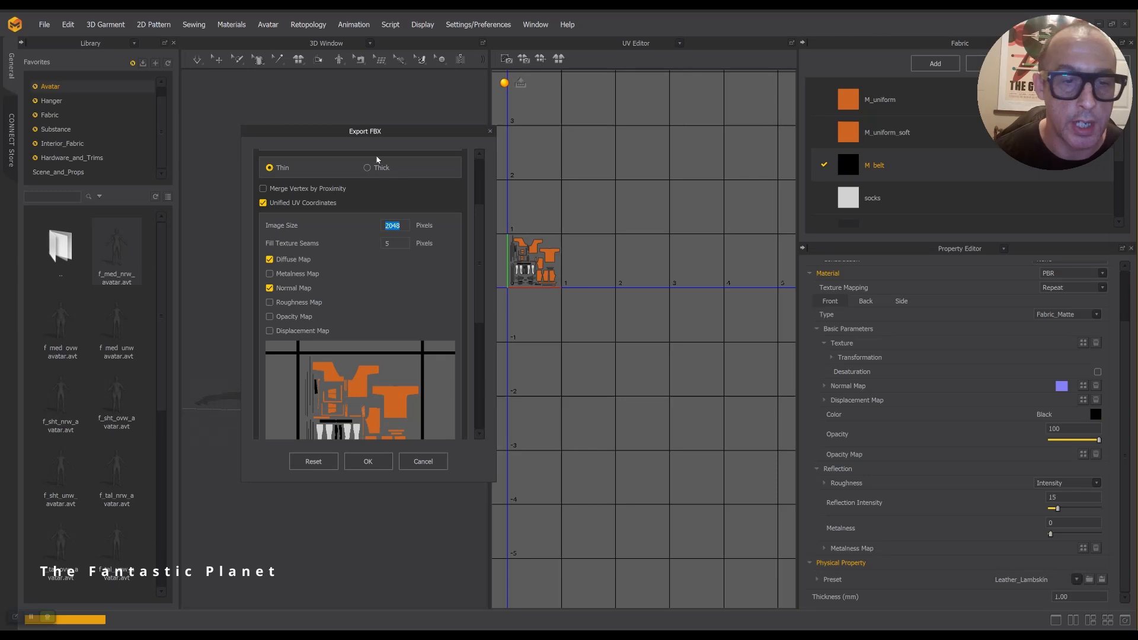
left_click_drag(370, 134, 401, 131)
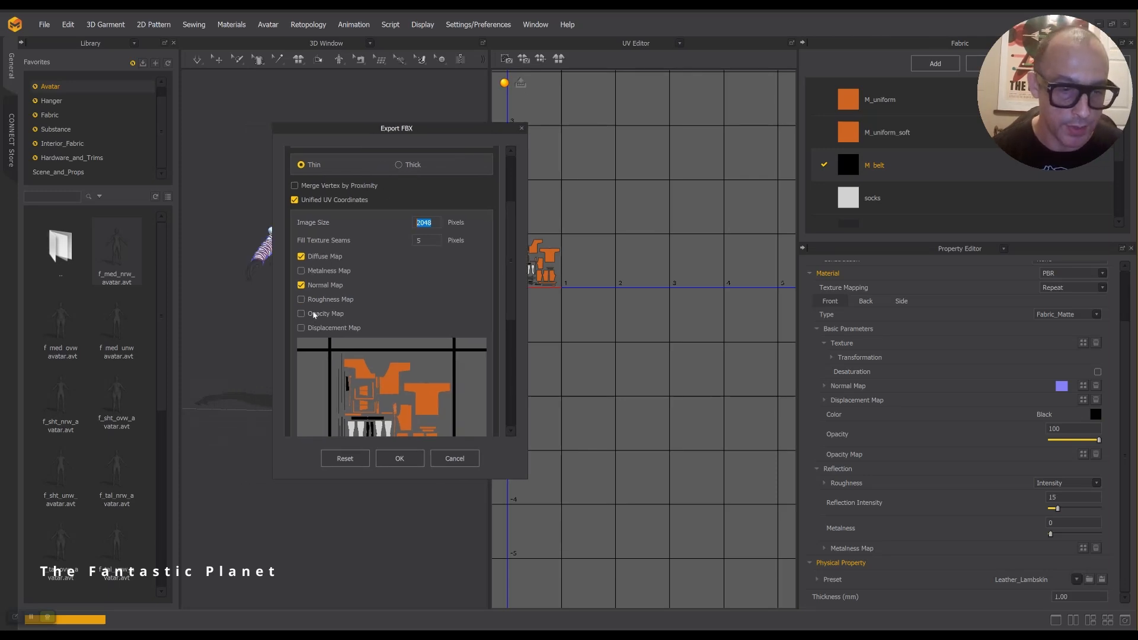
left_click_drag(423, 134, 697, 121)
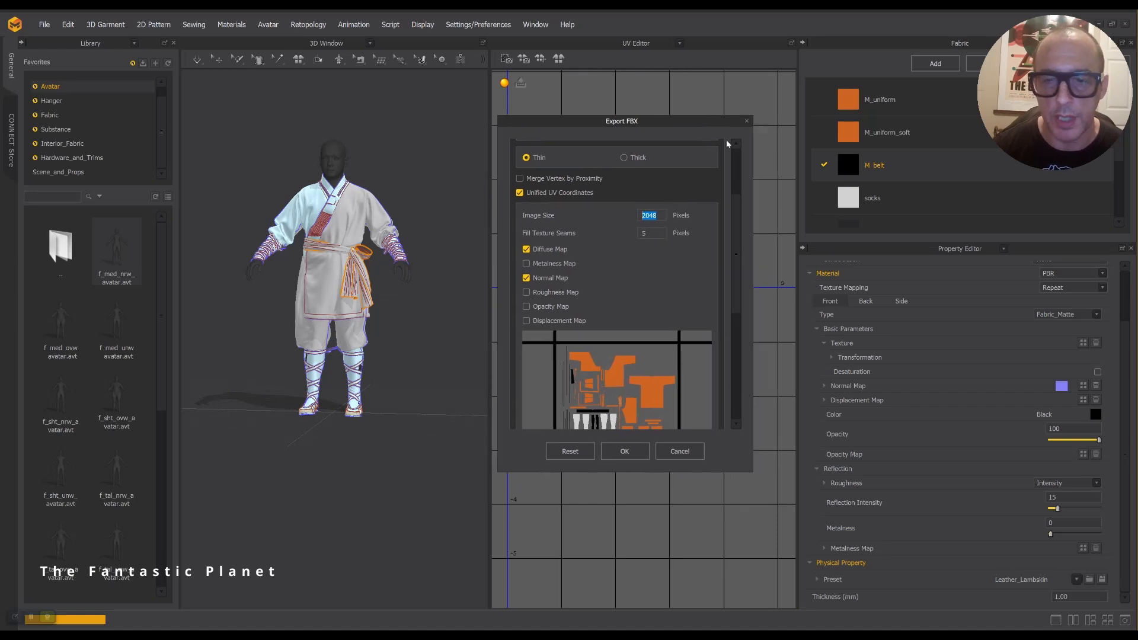
scroll(575, 234, "up", 3)
scroll(575, 235, "down", 6)
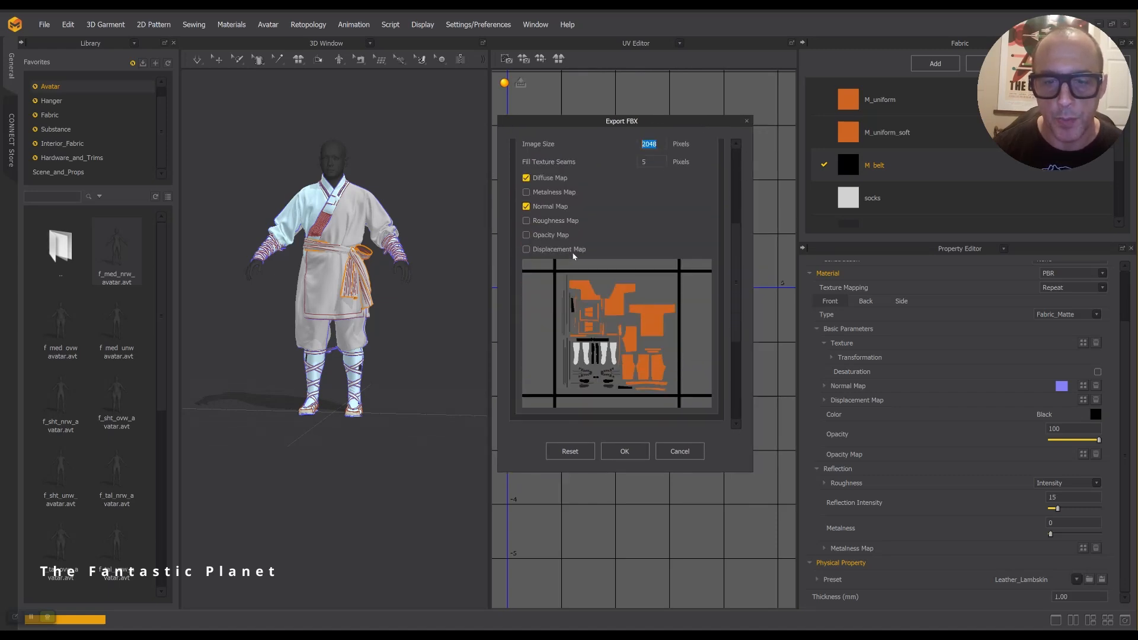
scroll(542, 281, "up", 3)
scroll(568, 271, "up", 2)
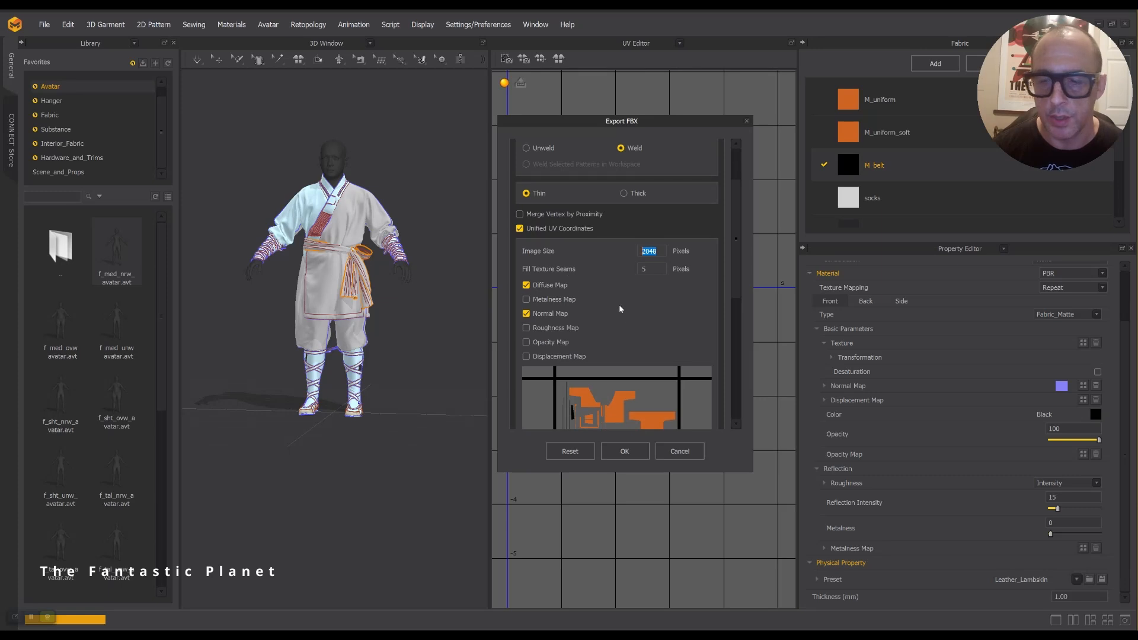
scroll(617, 264, "down", 5)
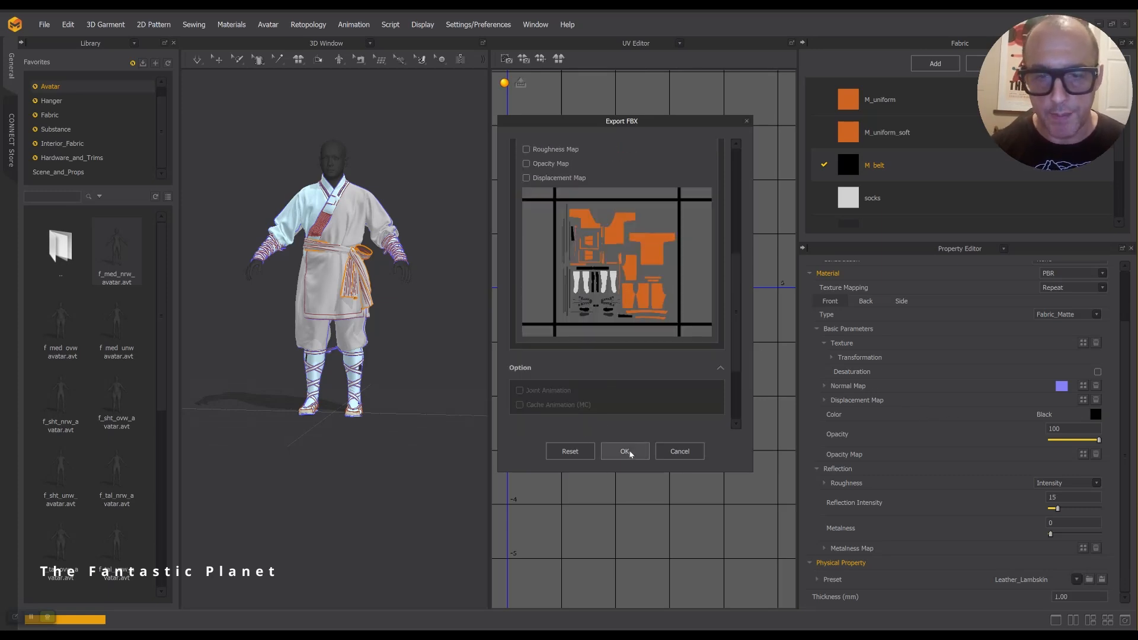
scroll(532, 176, "up", 8)
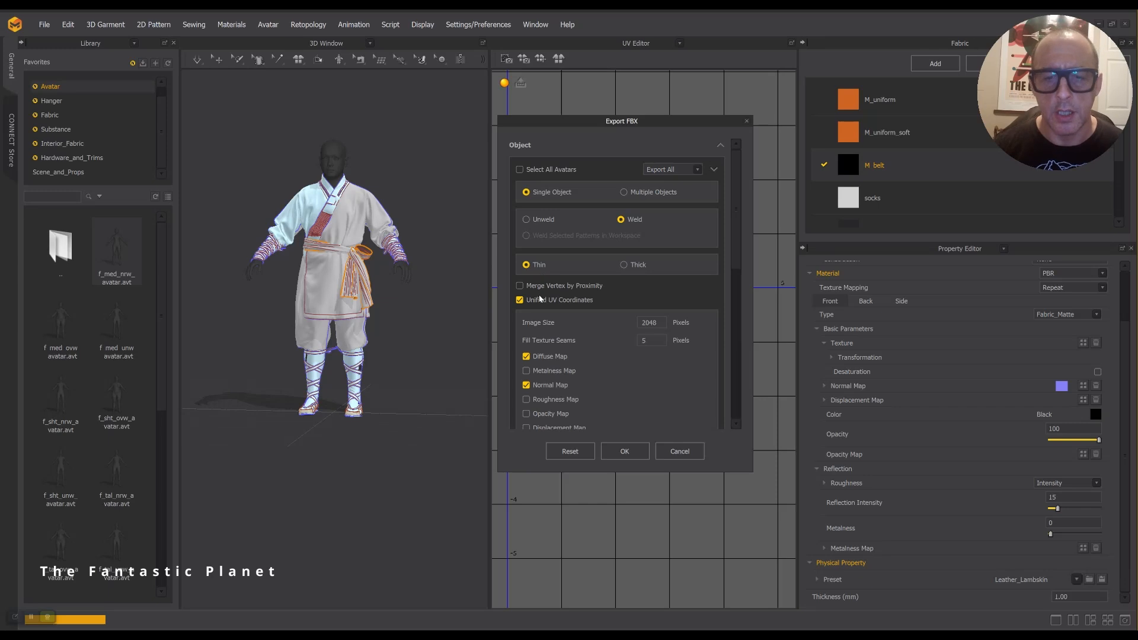
Step: Run the FBX export as a single welded, thin object with unified UV coordinates, 2048-pixel textures, and diffuse and normal maps
scroll(564, 304, "down", 3)
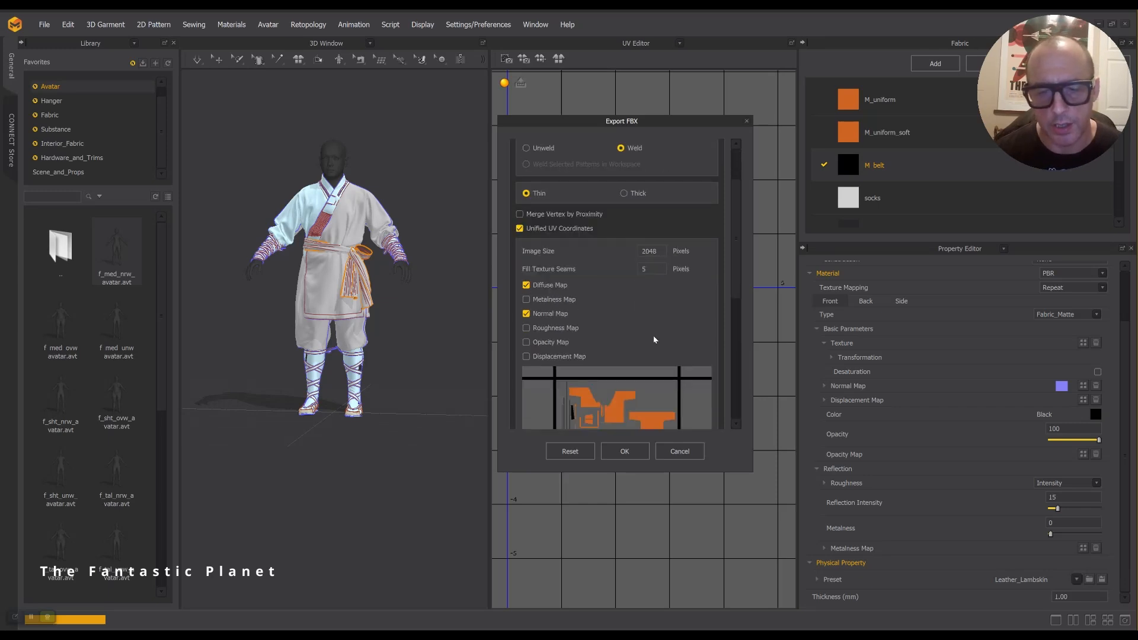
scroll(653, 338, "down", 3)
left_click(625, 451)
Step: Switch to the Unreal Editor, uncover its content browser and show the project's MetaHumans folder
key("alt+Tab")
left_click(495, 202)
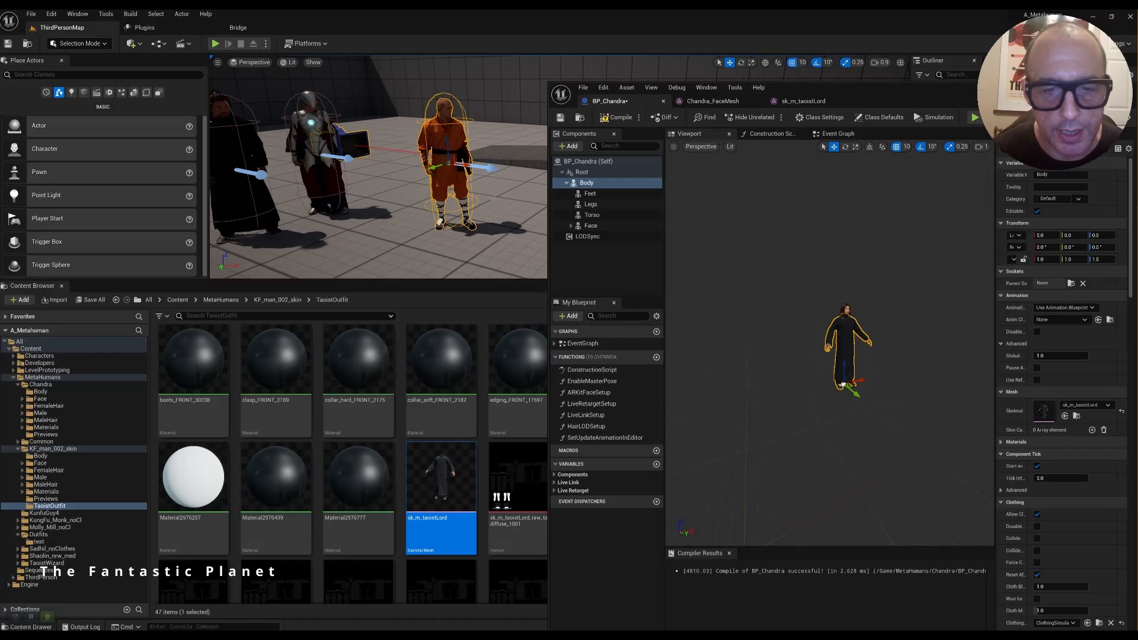
key("alt+Tab")
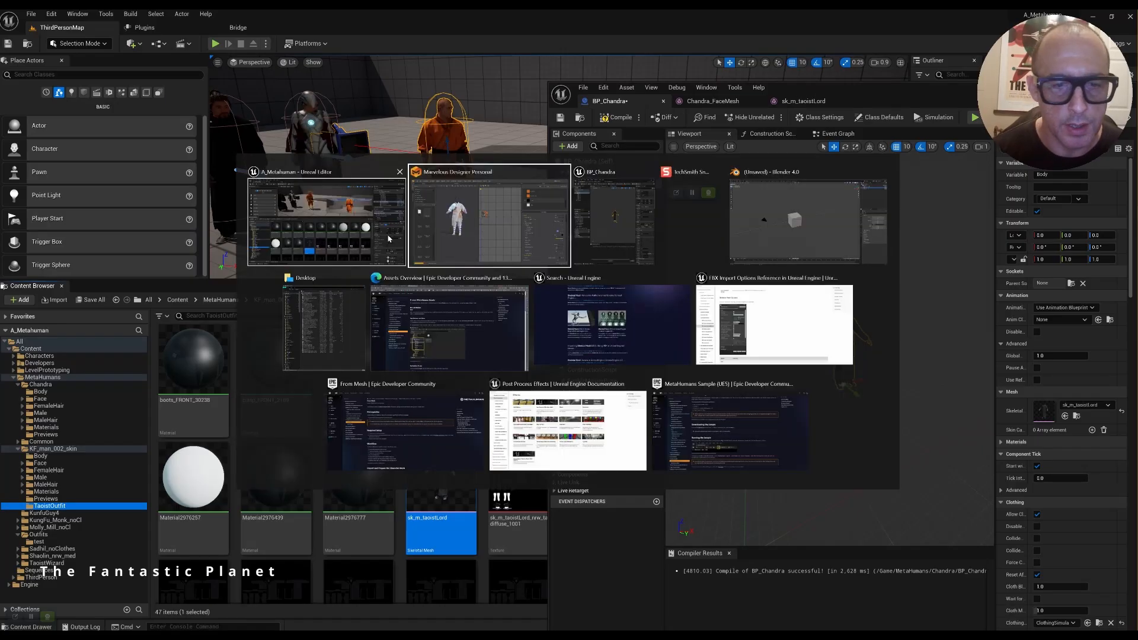
left_click(347, 228)
left_click_drag(836, 90, 907, 185)
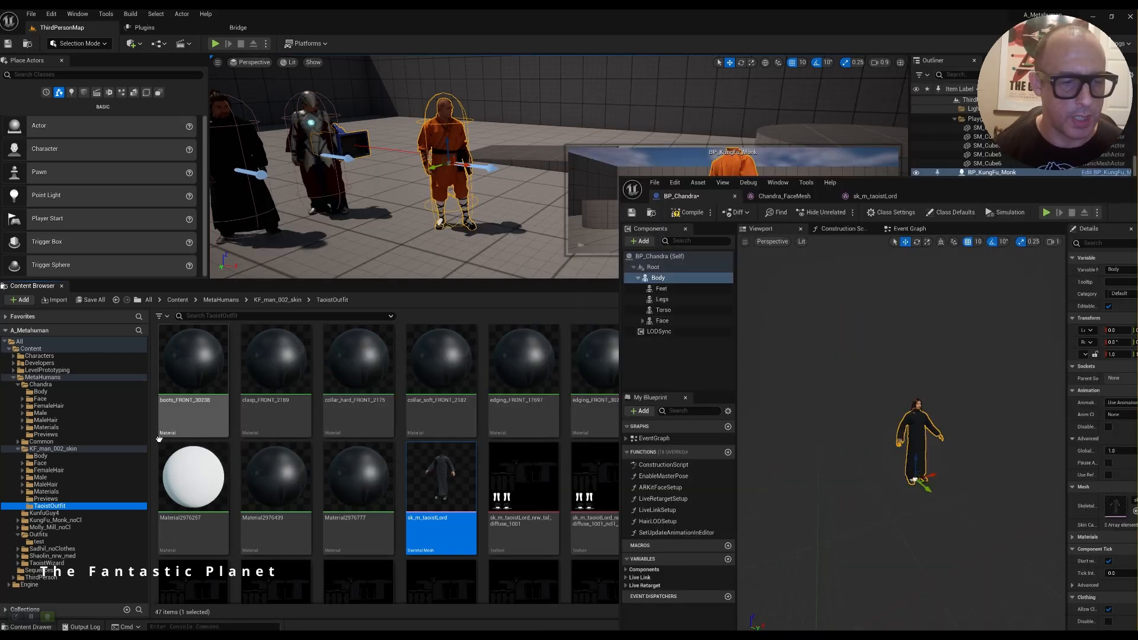
left_click(42, 384)
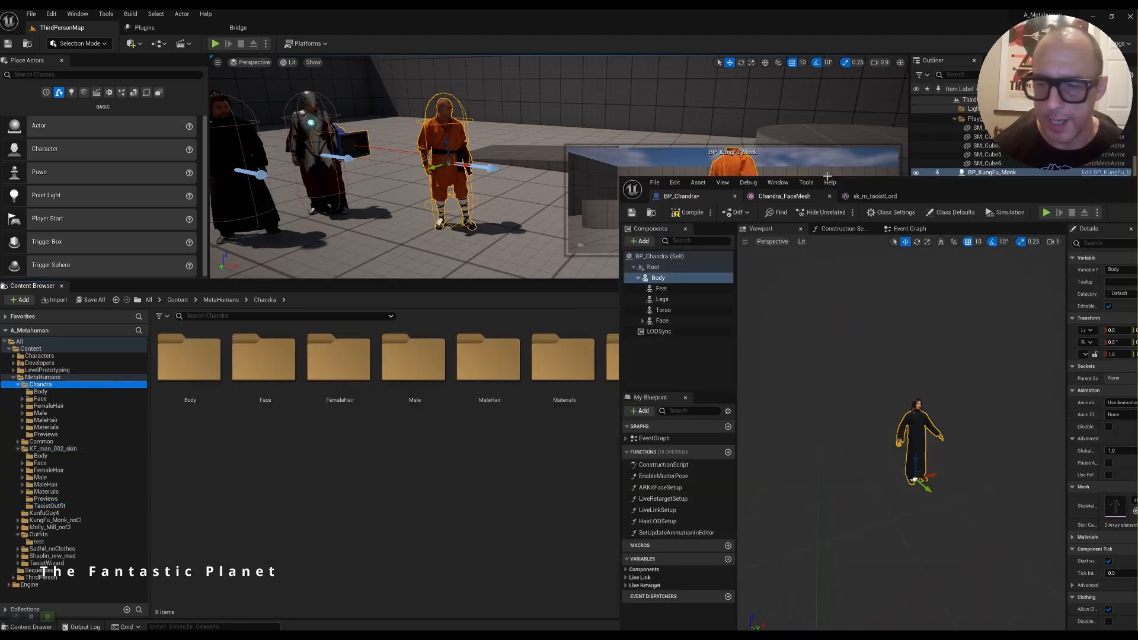
left_click(14, 377)
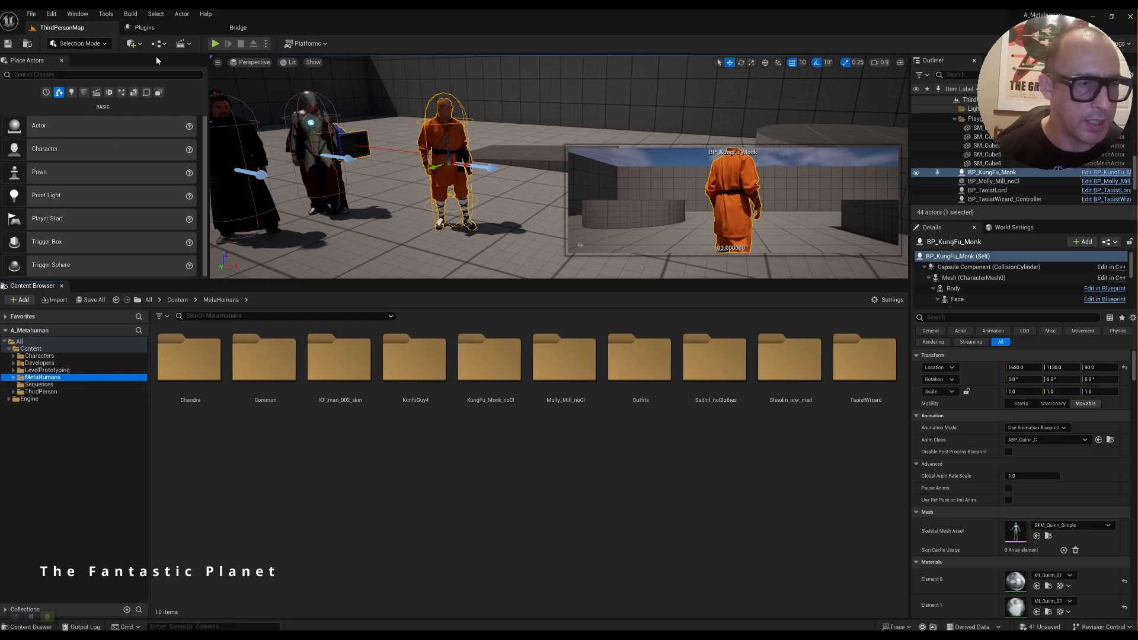
Step: Look at the Chandra MetaHuman preset in Bridge and its matching folder in the project
left_click(238, 27)
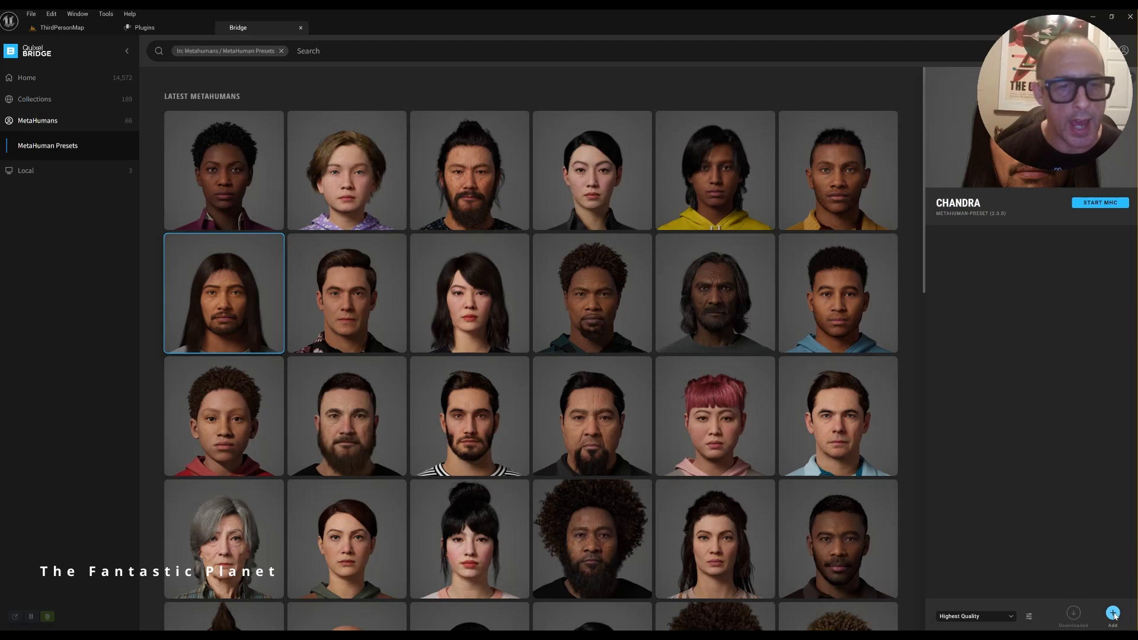
left_click(54, 29)
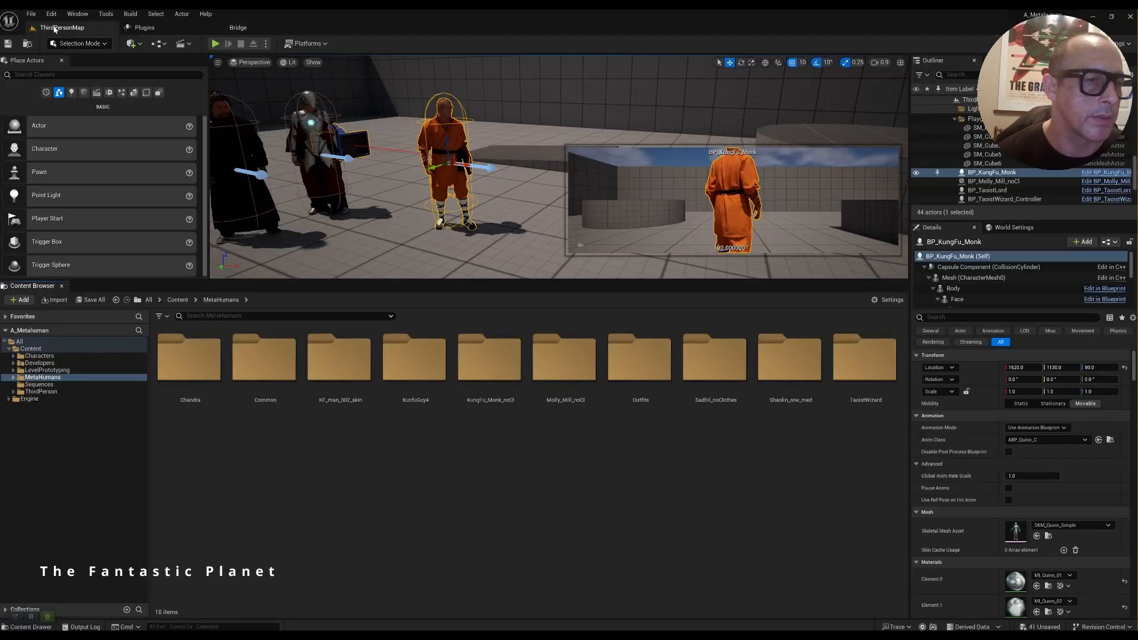
left_click(40, 384)
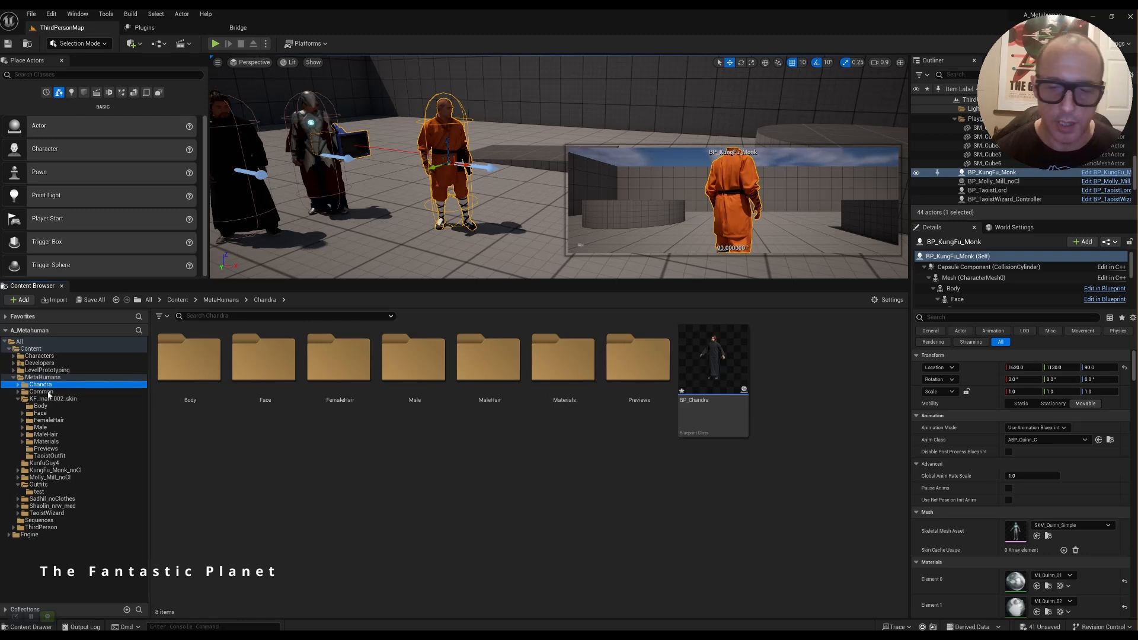
Step: Open the BP_Sadhil_noClothes blueprint from the Sadhil_noClothes MetaHuman folder
left_click(52, 498)
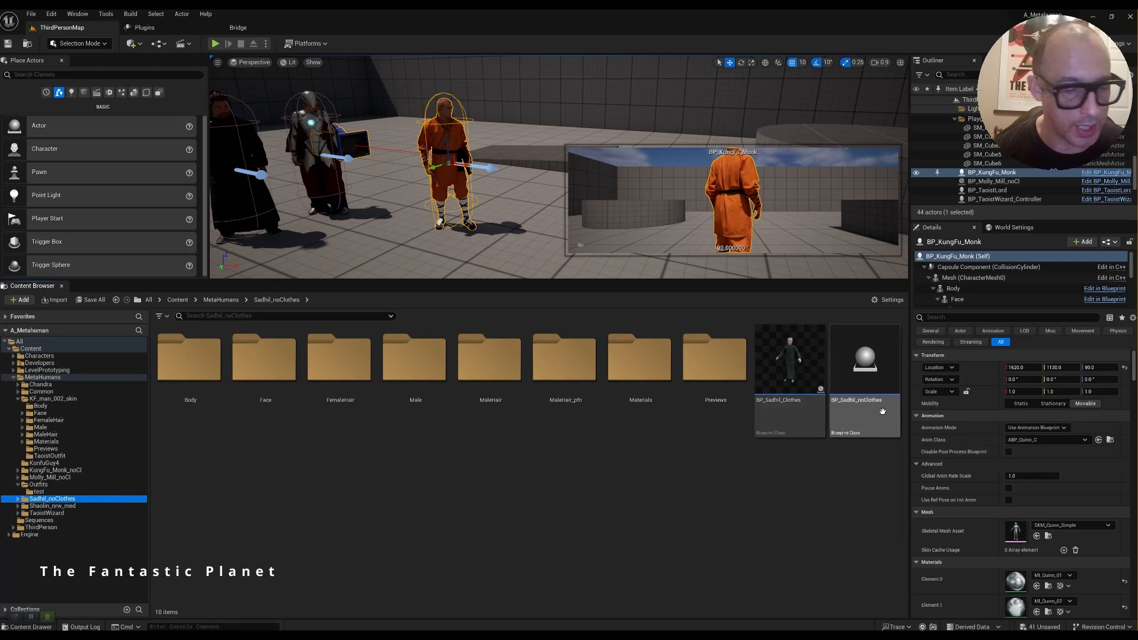
left_click(860, 411)
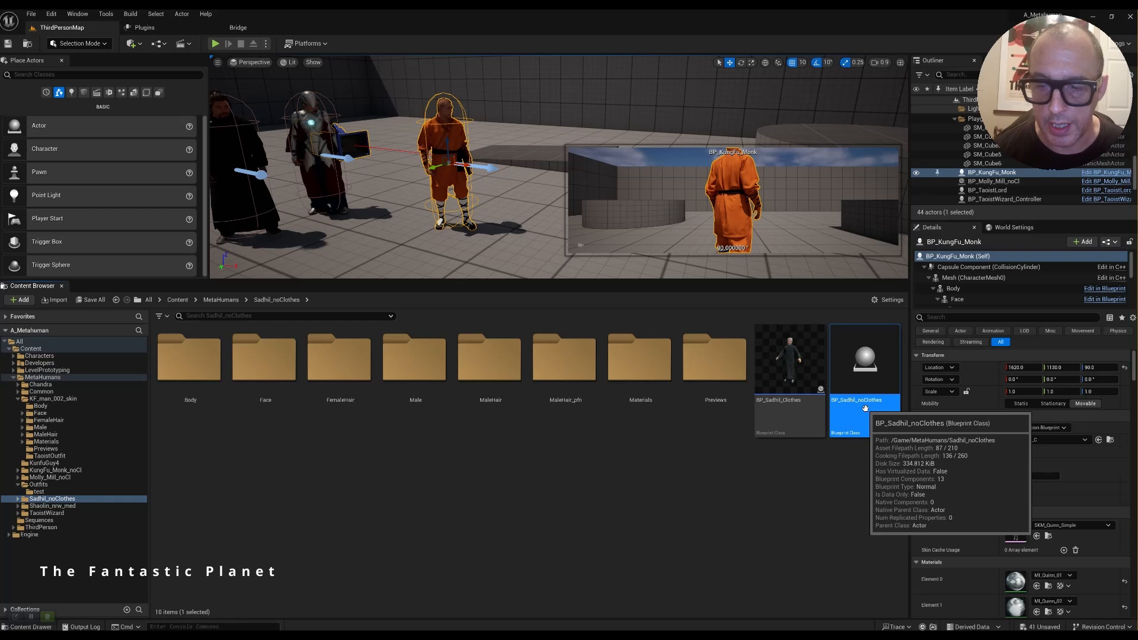
double_click(865, 408)
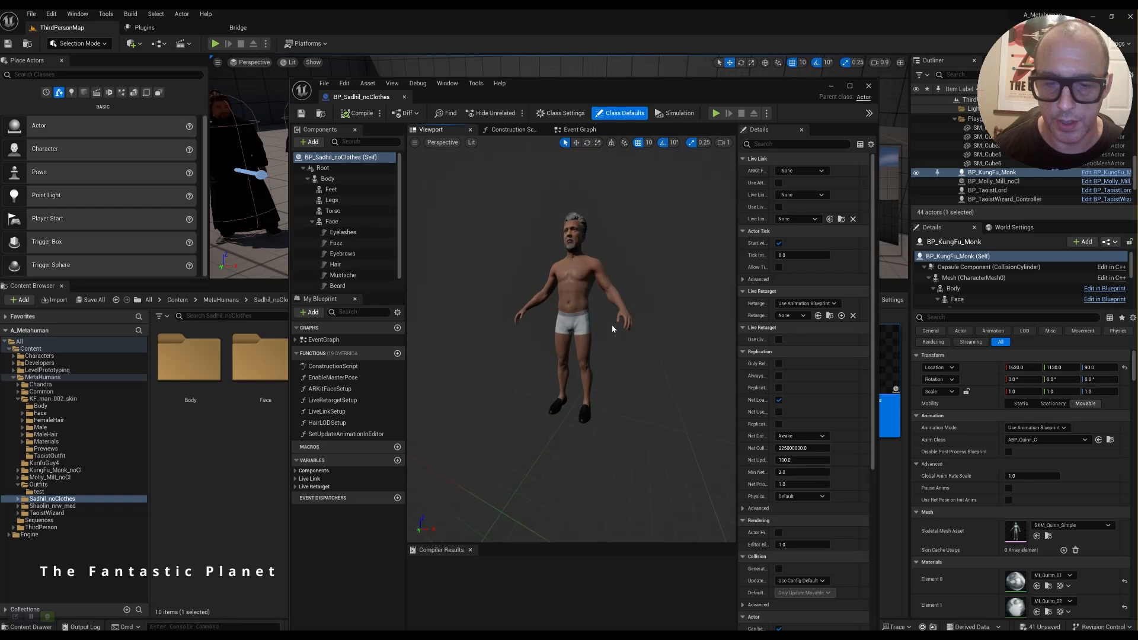
Step: Examine the unclothed character in the blueprint viewport and select its Feet component
right_click_drag(571, 339, 572, 422)
left_click(609, 351)
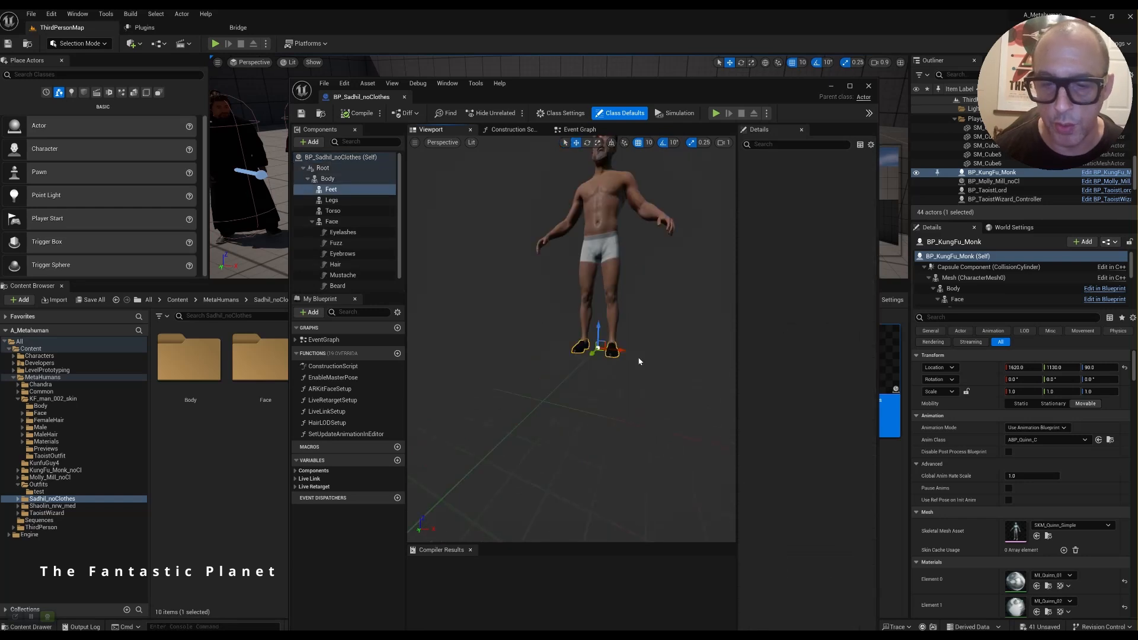
left_click_drag(545, 93, 604, 89)
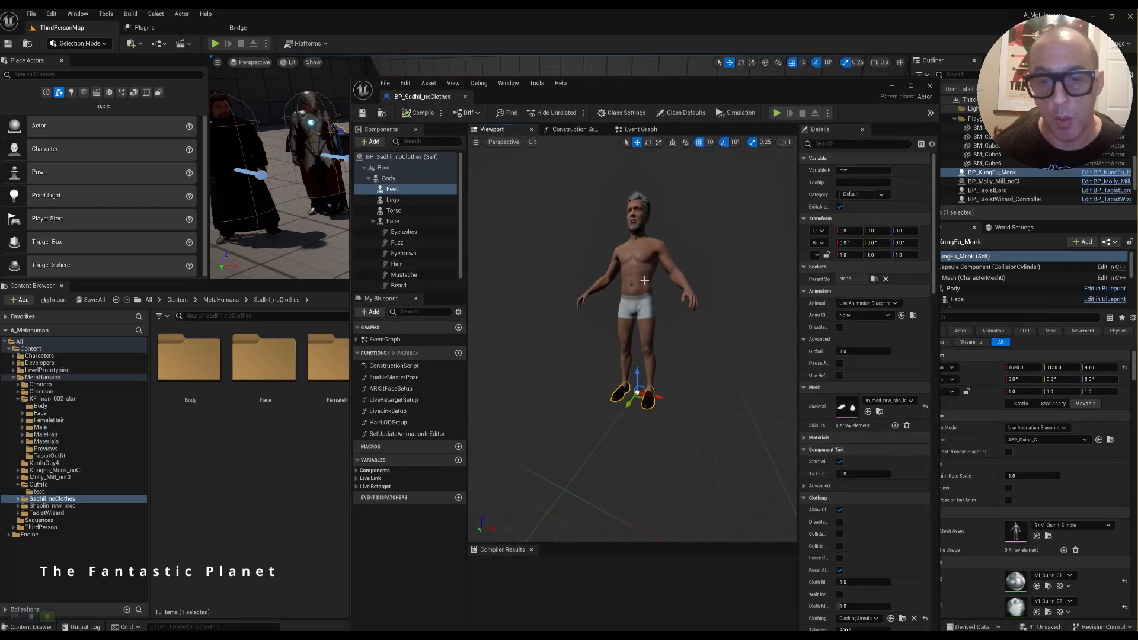
left_click_drag(631, 83, 782, 311)
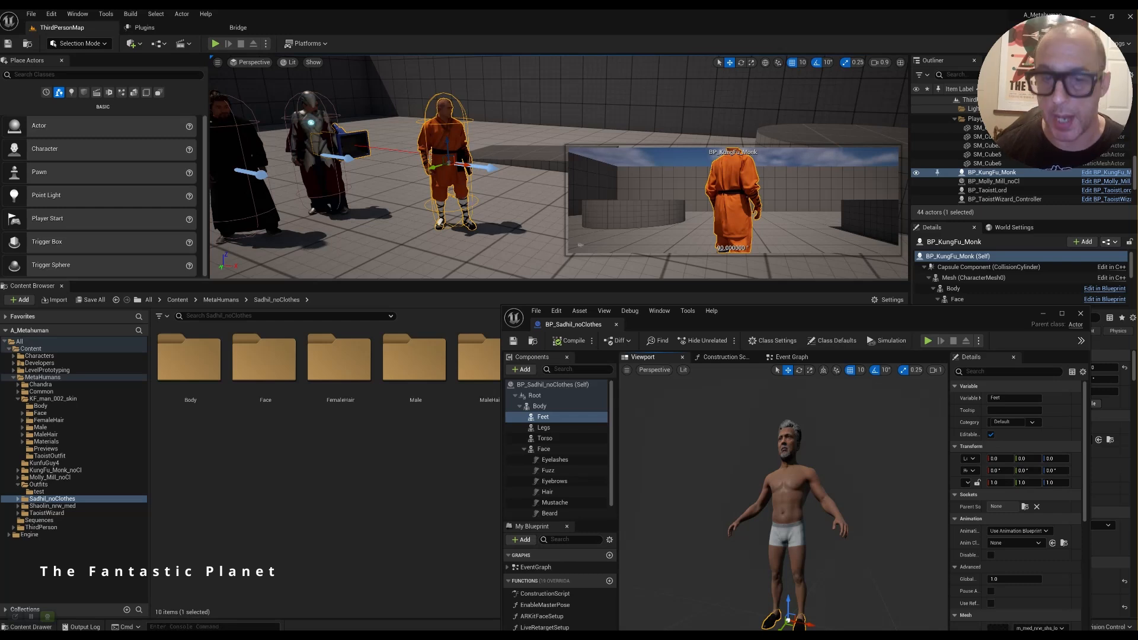
left_click_drag(745, 314, 649, 265)
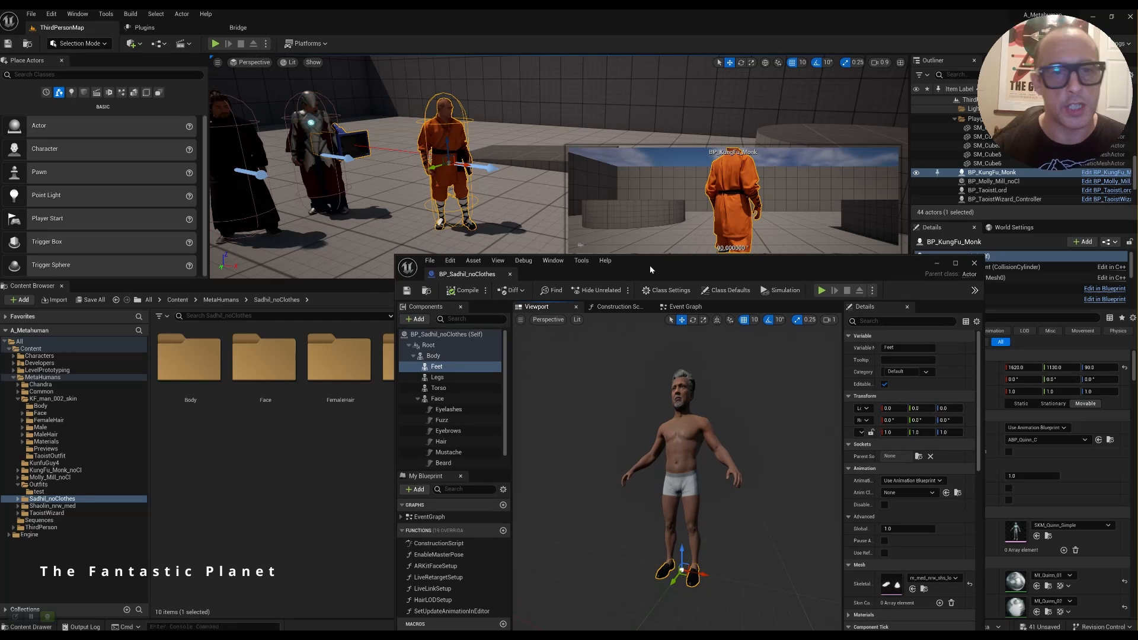
left_click_drag(650, 265, 376, 298)
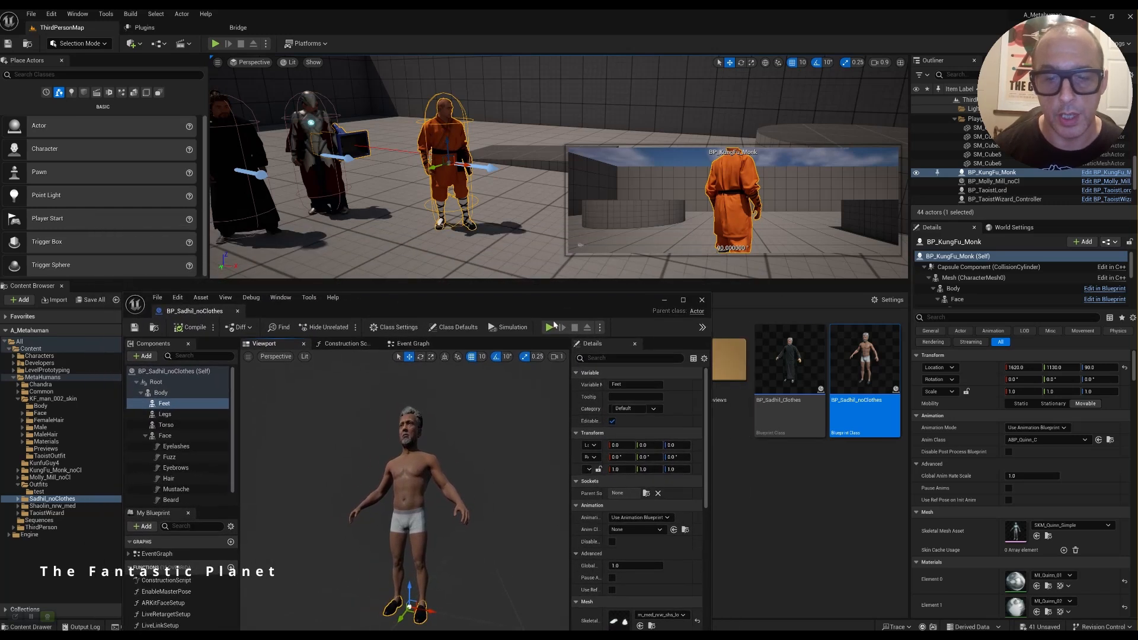
left_click_drag(526, 300, 976, 378)
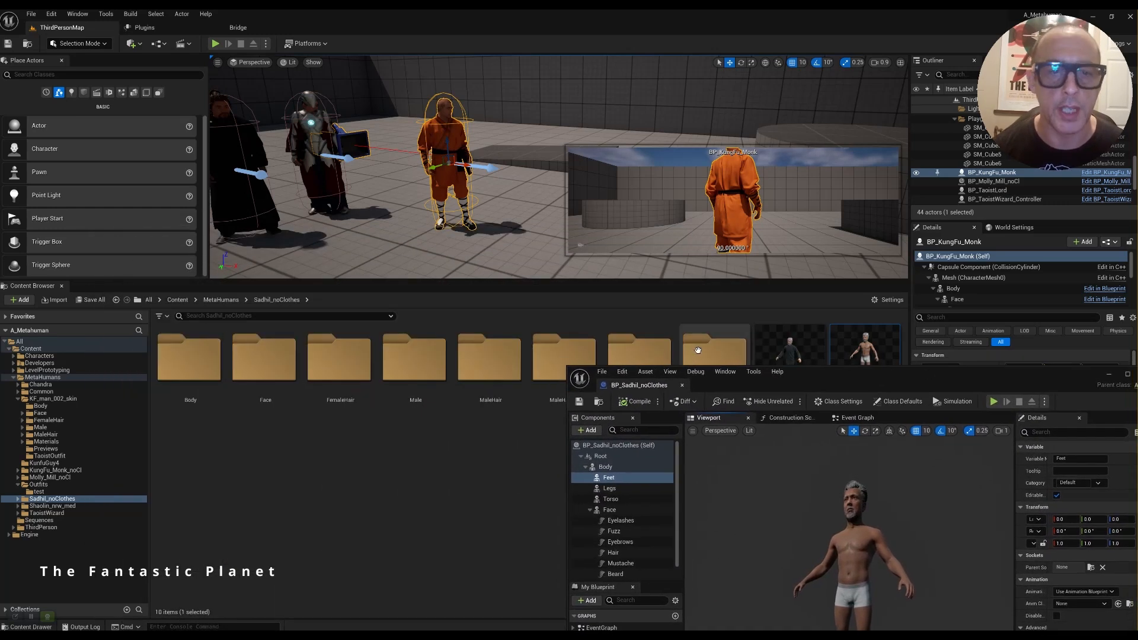
Step: Inspect the blueprint's Torso and Body components and the skeletal mesh assigned to each
left_click_drag(814, 383, 598, 156)
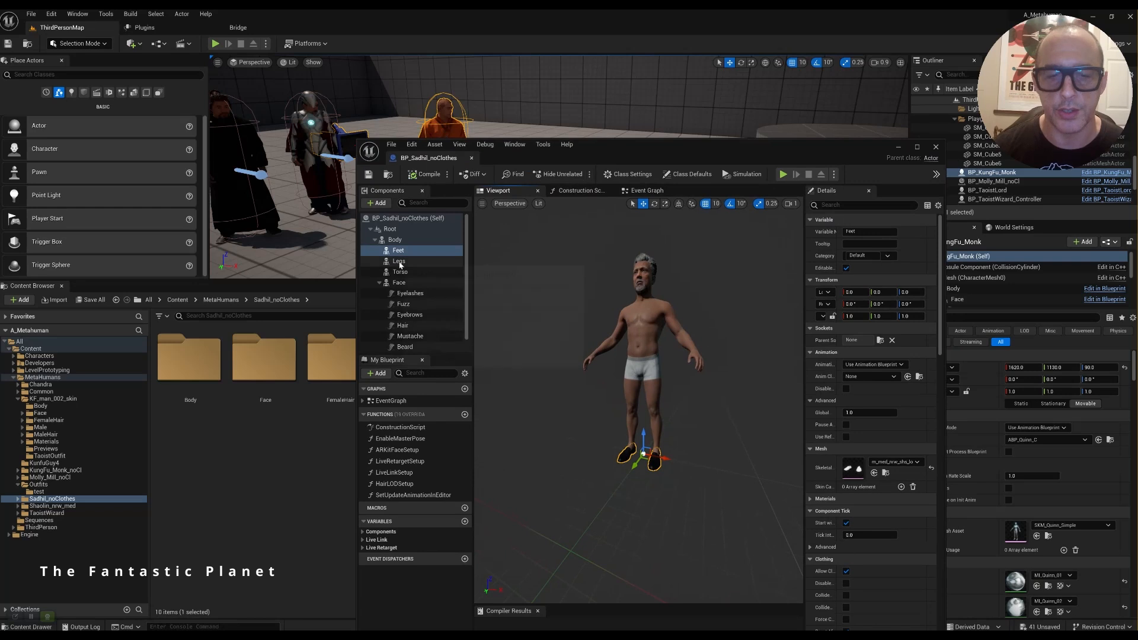
left_click(400, 272)
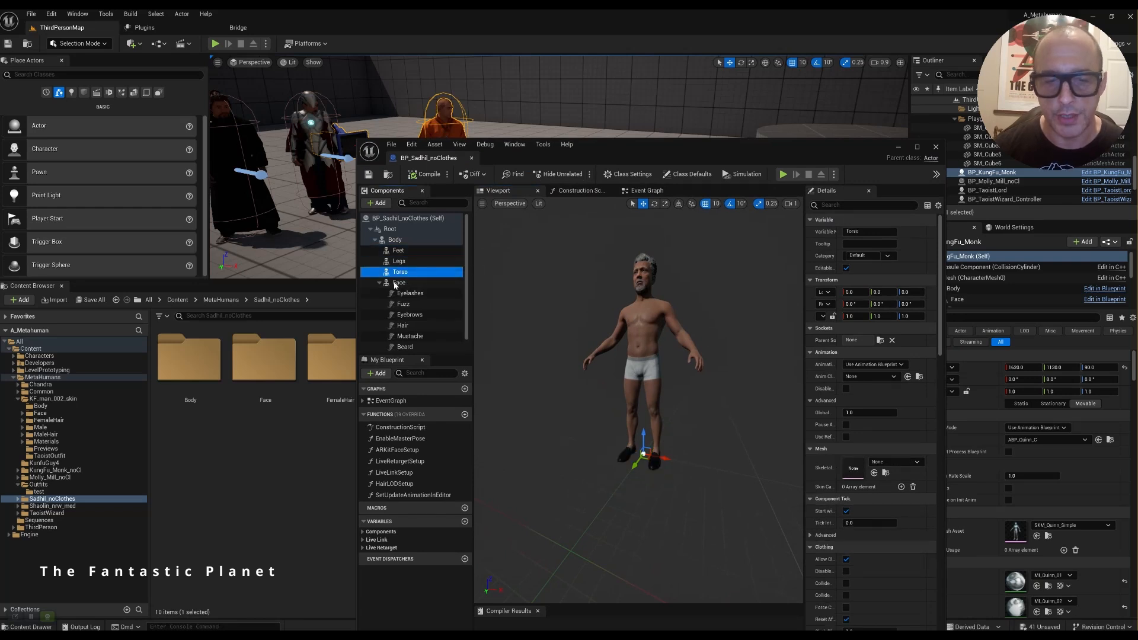
left_click(394, 240)
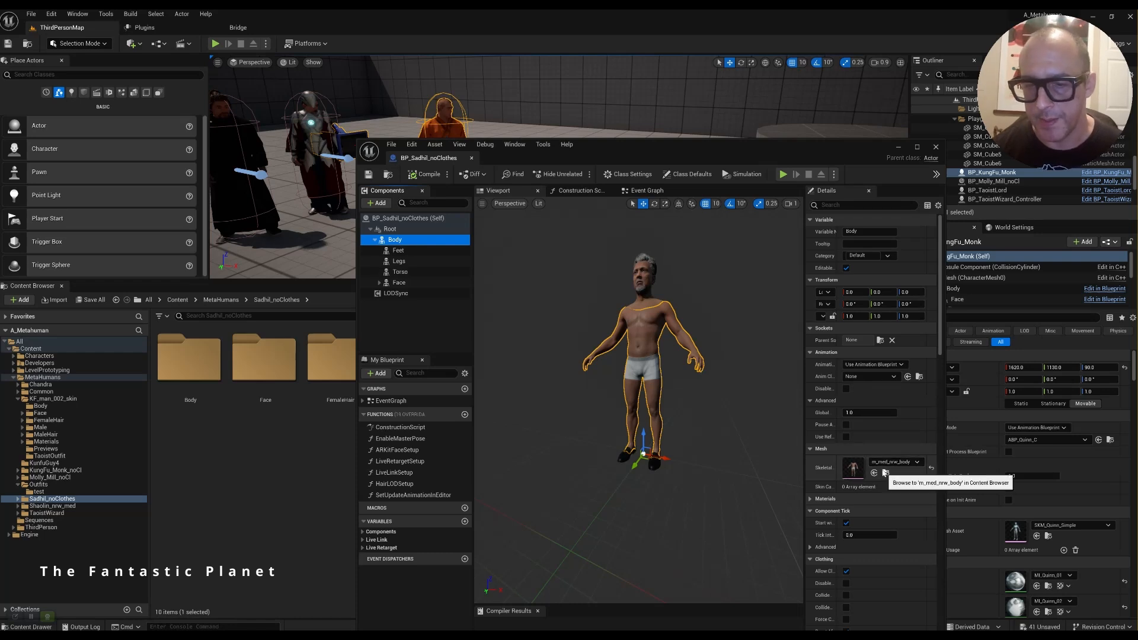
left_click_drag(752, 156, 715, 70)
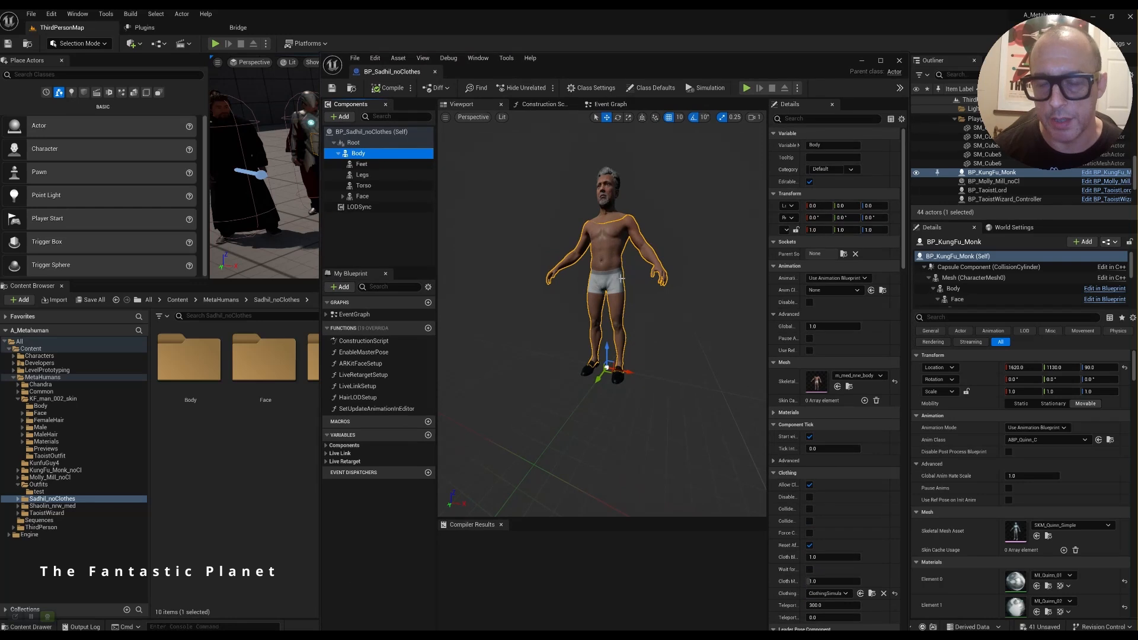
Step: Check the dressed avatar in Marvelous Designer and return to the character blueprint in the Unreal Editor
key("alt+Tab")
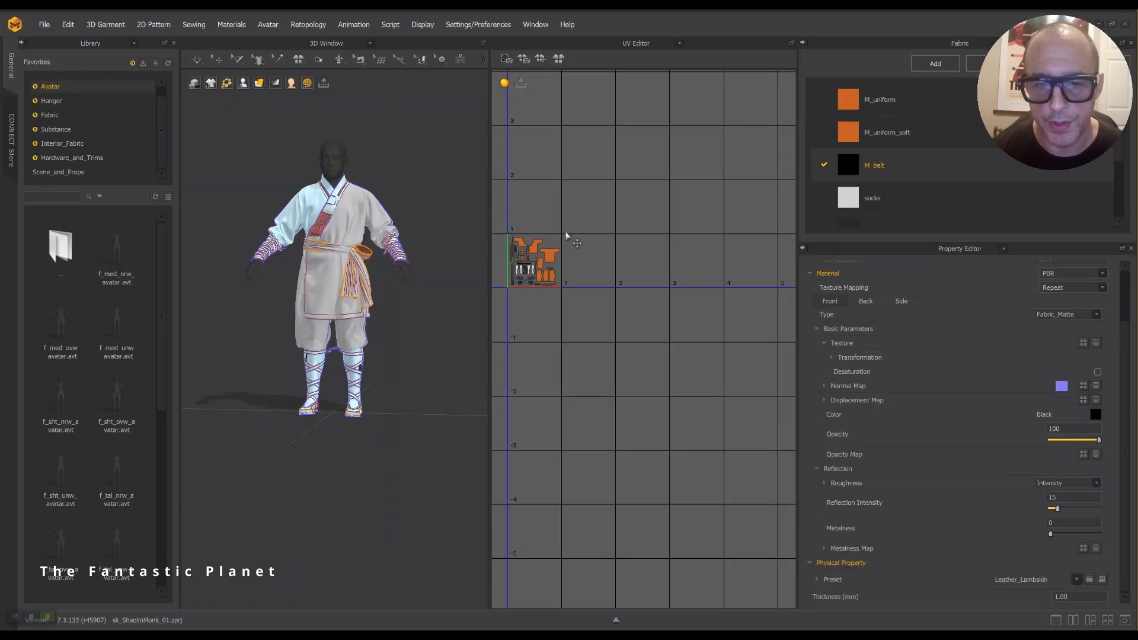
left_click_drag(730, 38, 600, 102)
left_click(615, 64)
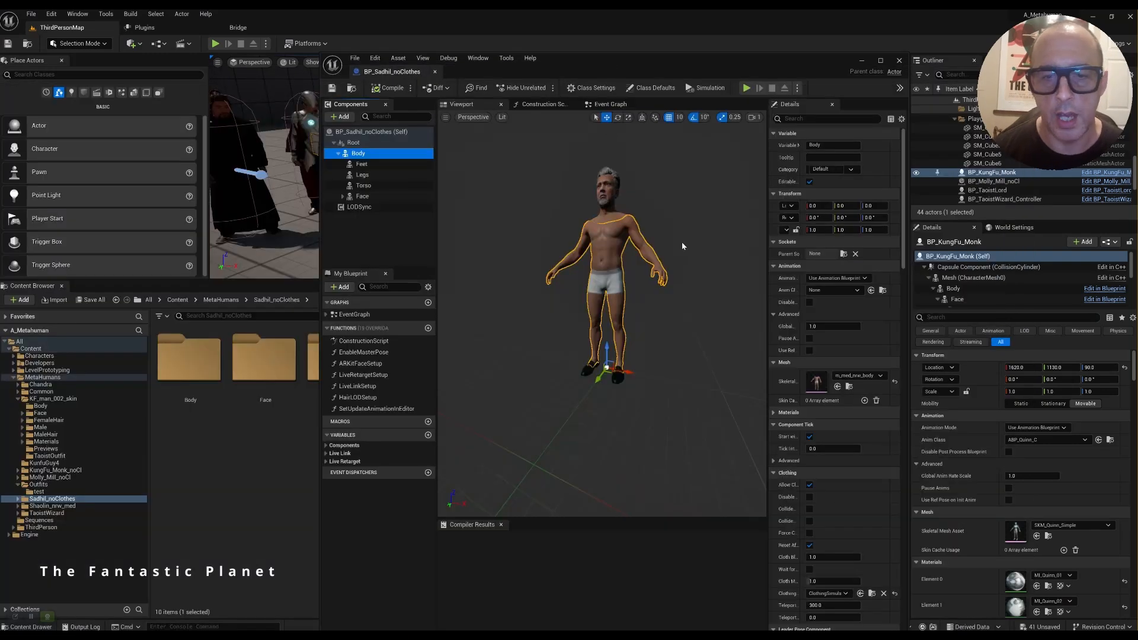
scroll(681, 272, "up", 3)
scroll(681, 274, "down", 3)
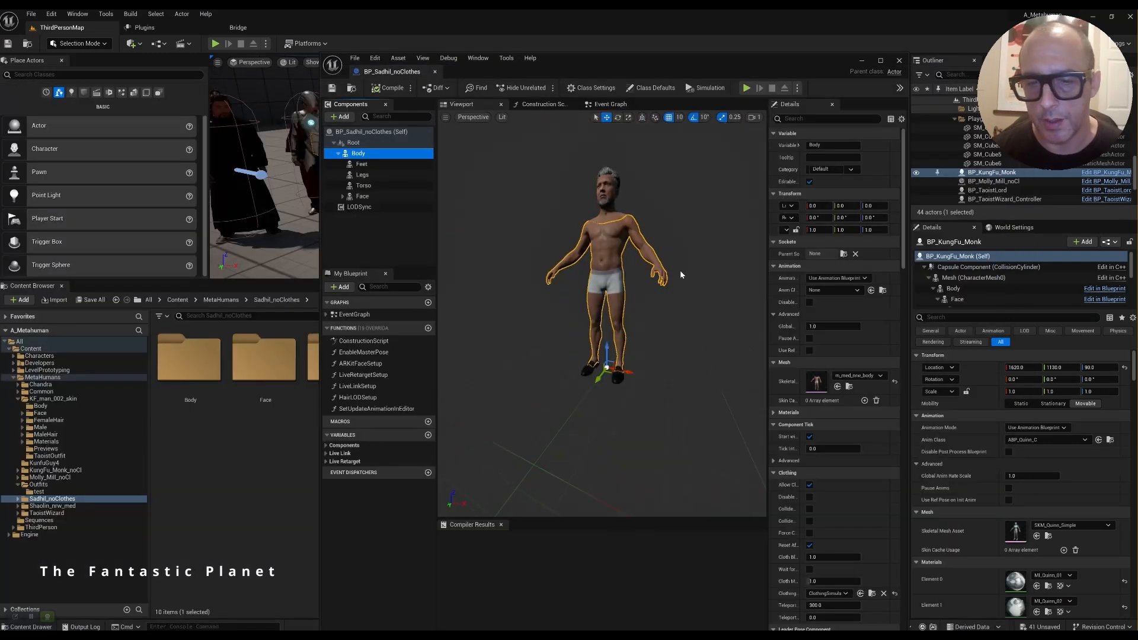
middle_click_drag(681, 274, 637, 287)
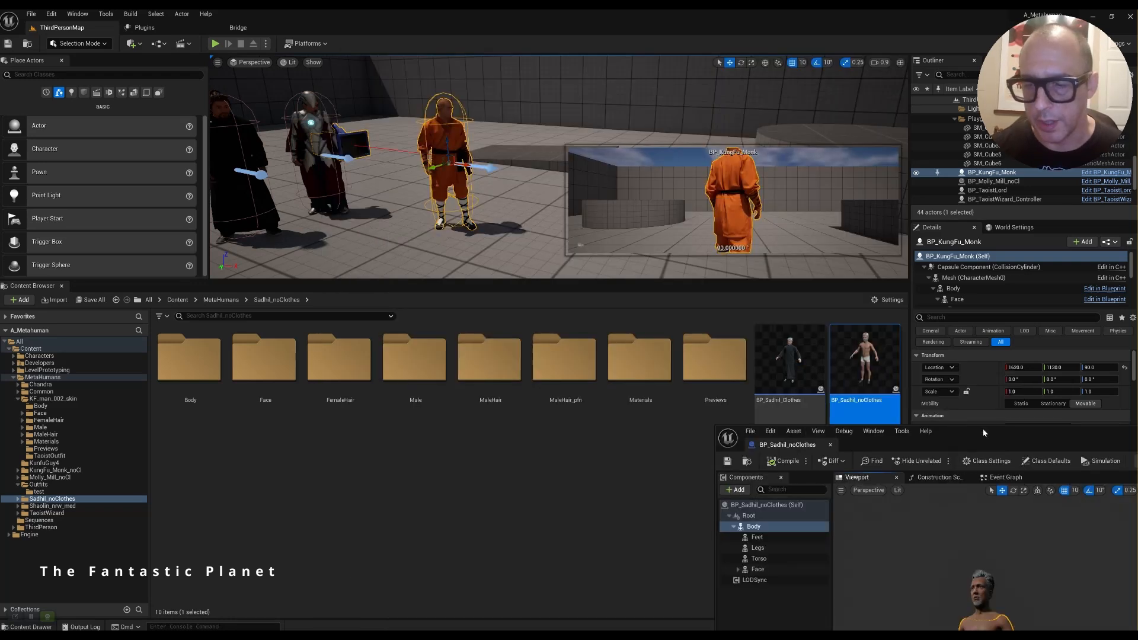
left_click_drag(985, 432, 737, 443)
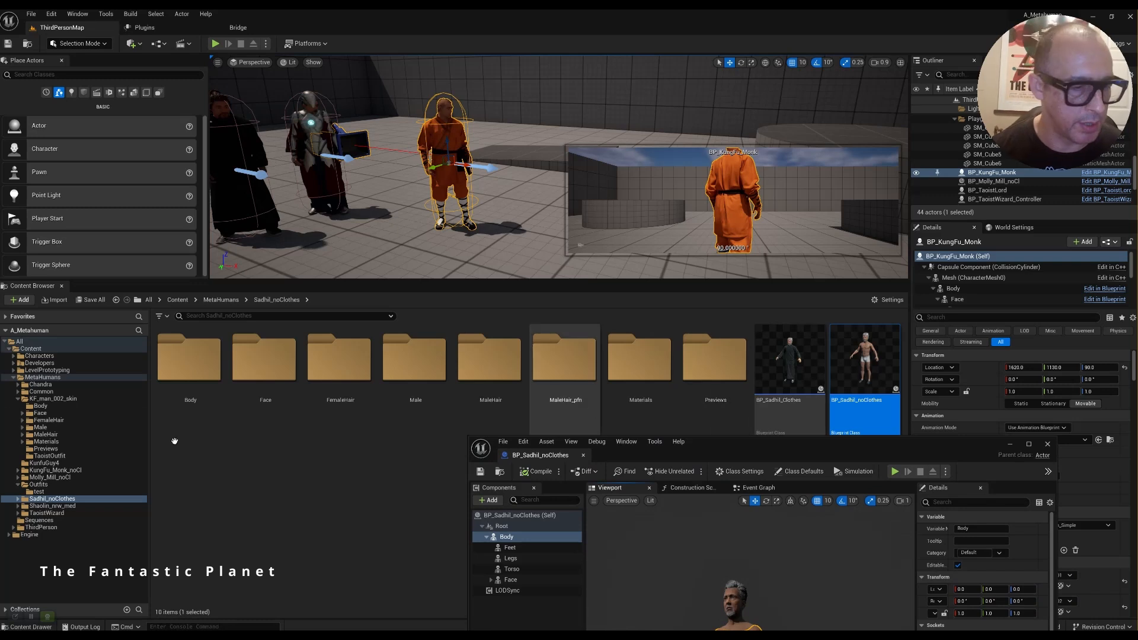
Step: Inspect the Feet, Legs and Torso components of the BP_Sadhil_noClothes blueprint
left_click(59, 500)
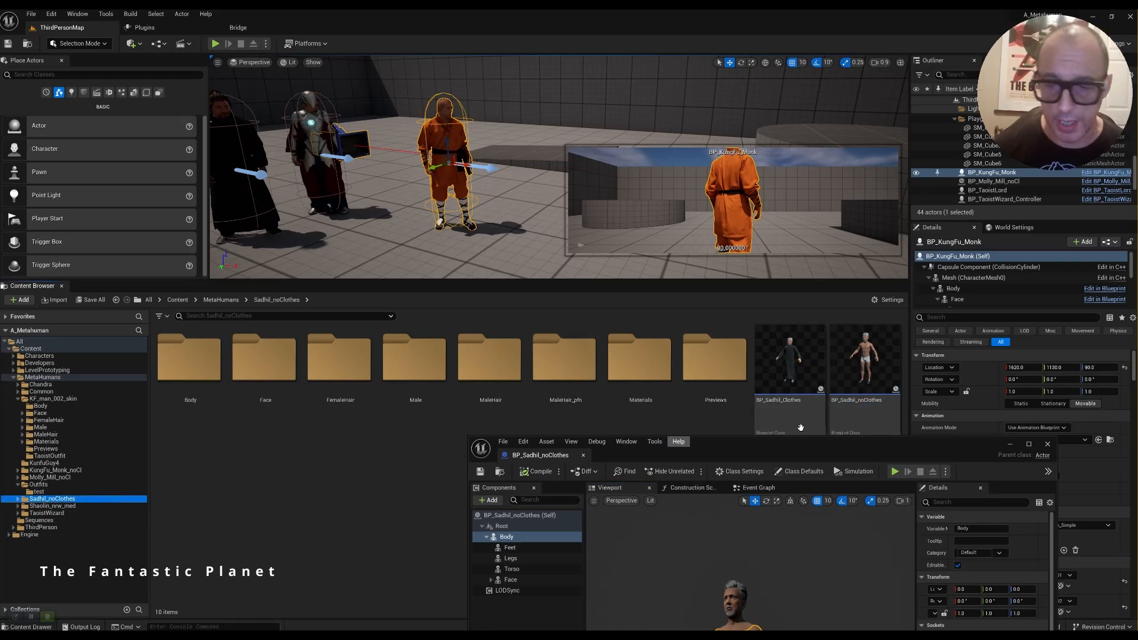
left_click(864, 375)
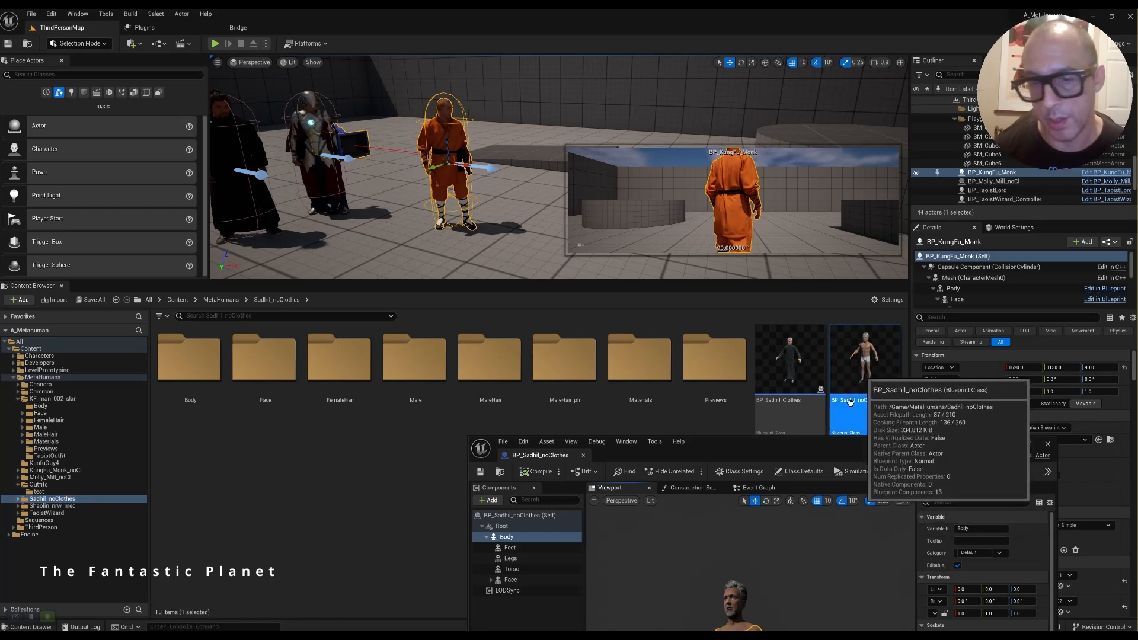
left_click_drag(841, 455, 574, 101)
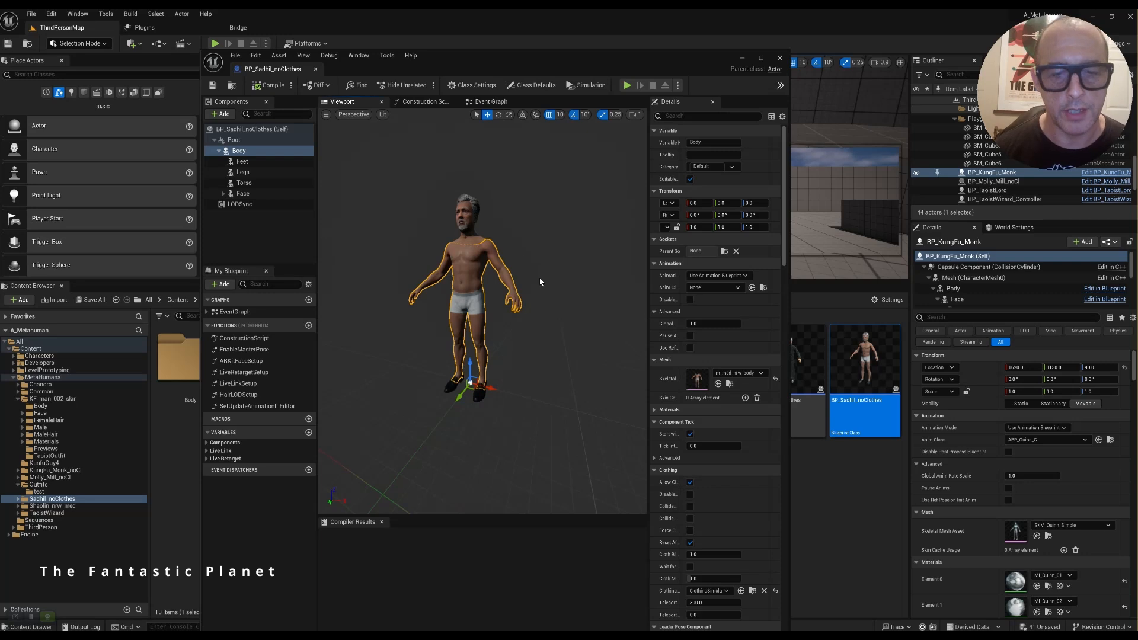
left_click(242, 162)
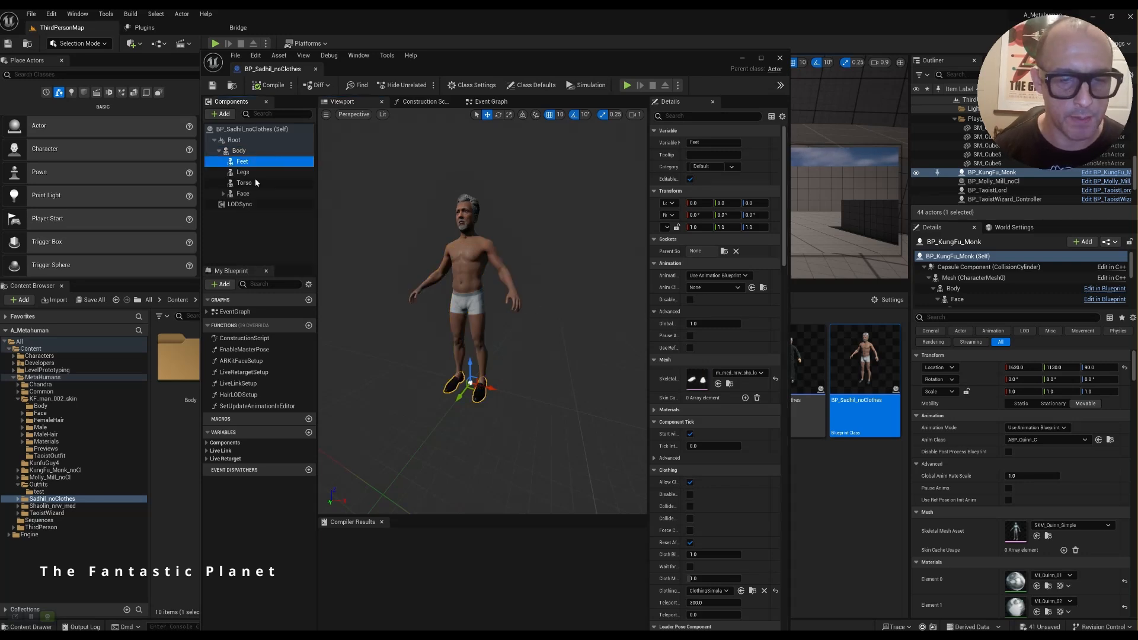
left_click(243, 172)
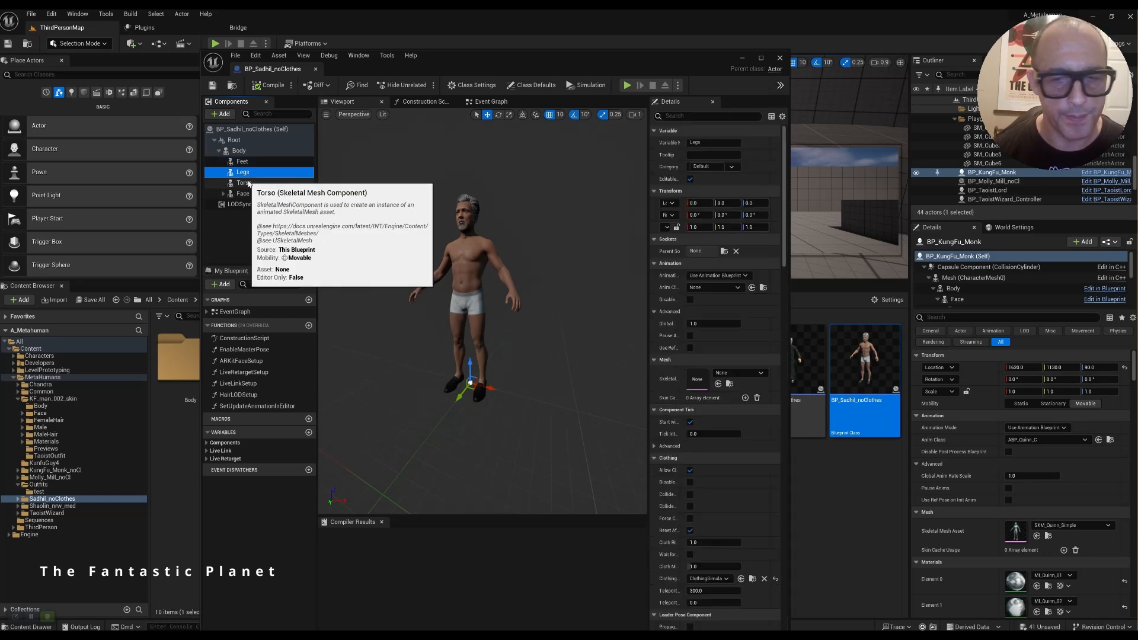
left_click(248, 184)
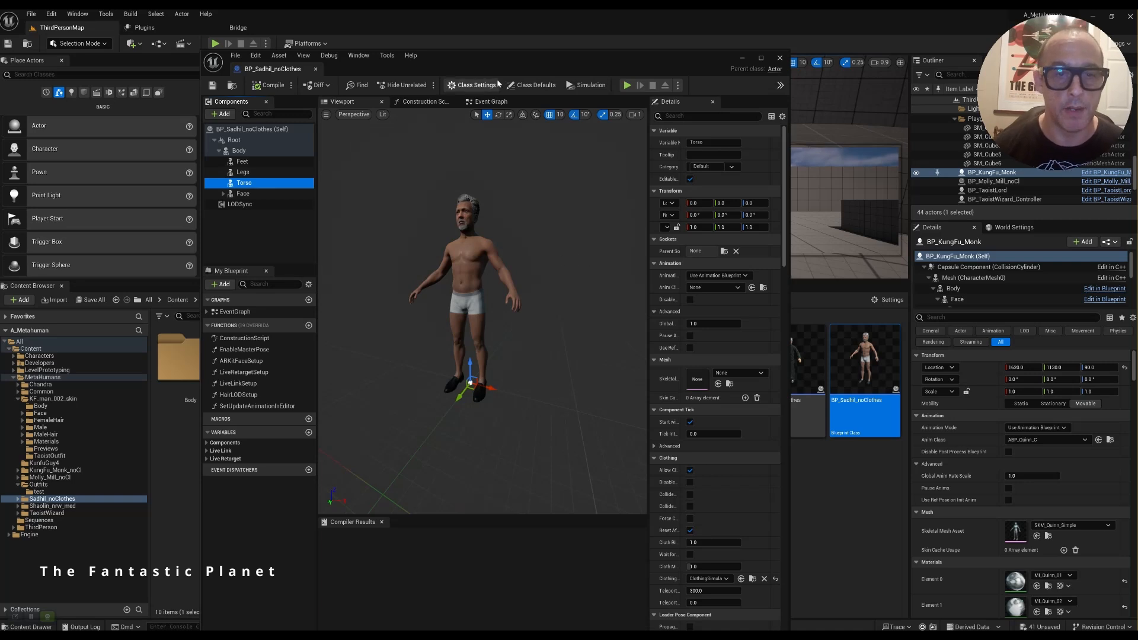
Step: Enlarge the level viewport and view the outfitted characters in the level beside the unclothed blueprint character
left_click_drag(502, 57, 837, 157)
right_click_drag(450, 232, 523, 168)
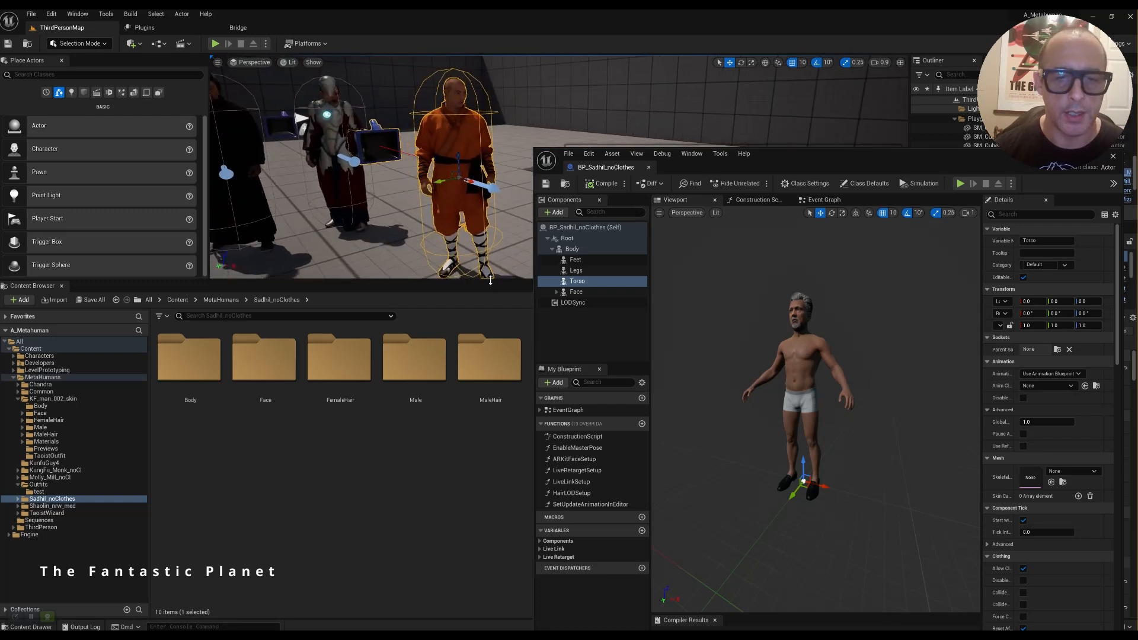
left_click_drag(490, 280, 489, 464)
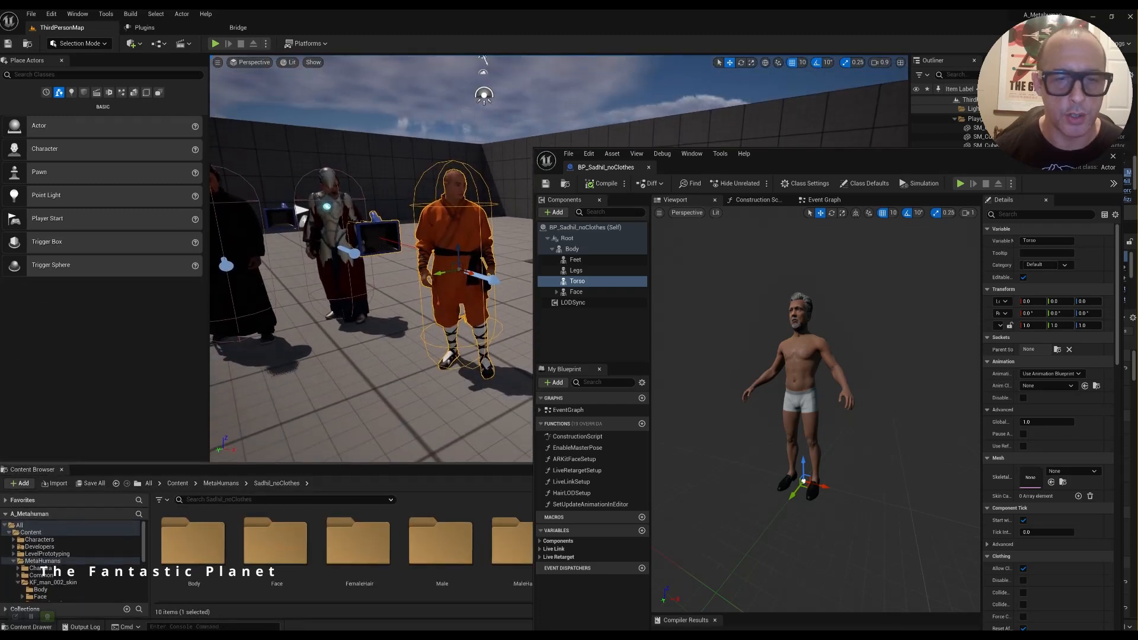
left_click_drag(746, 157, 838, 269)
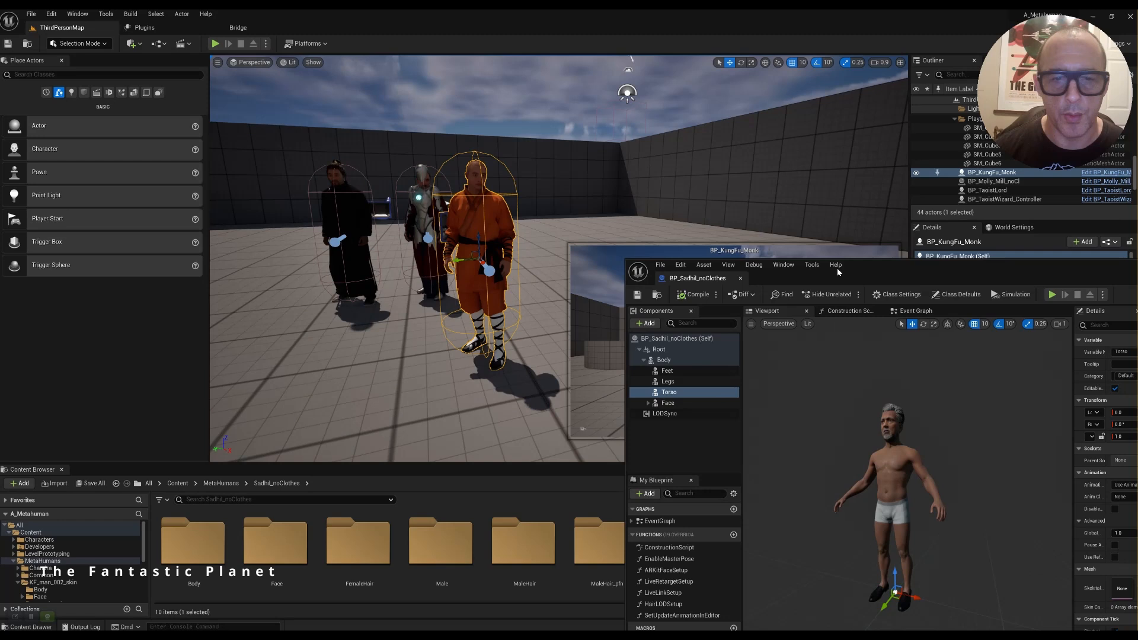
key("alt+Tab")
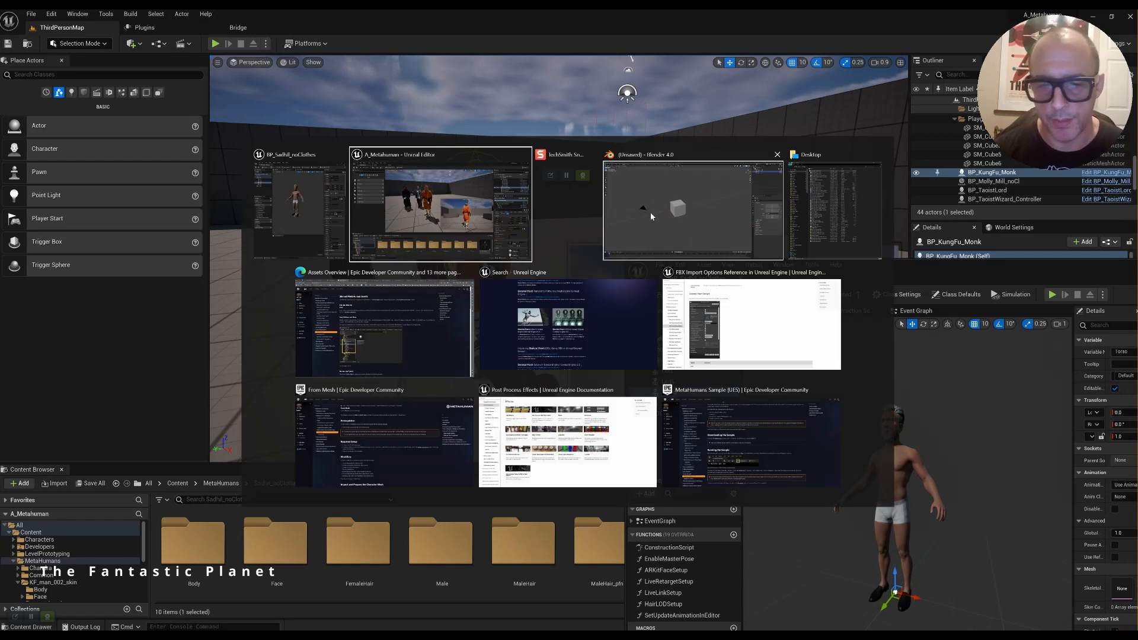
left_click(344, 227)
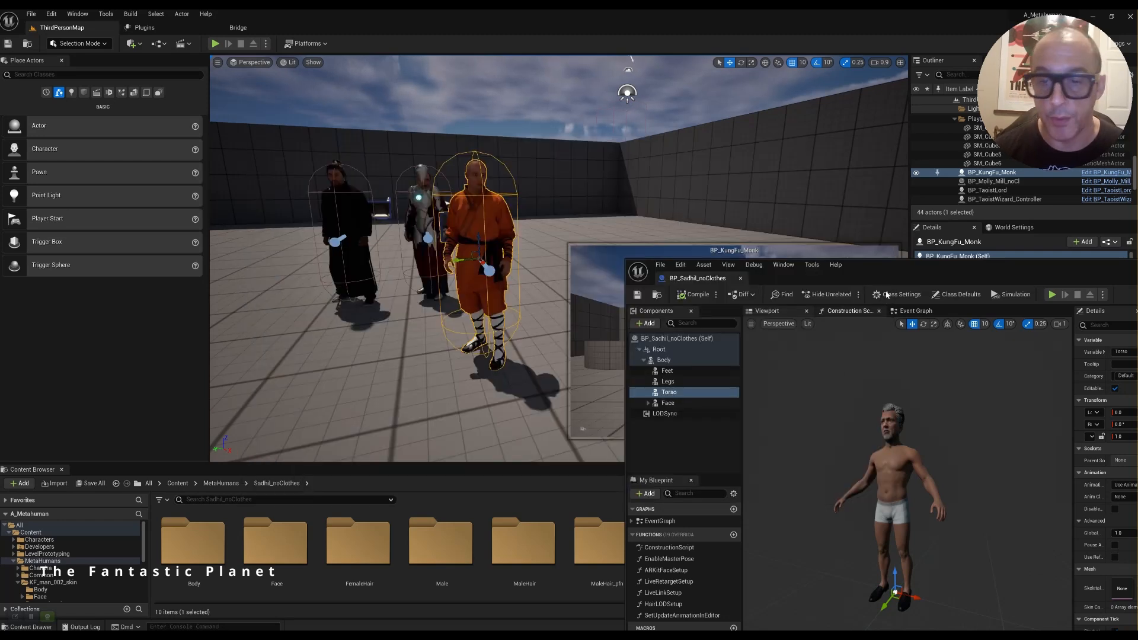
Step: Locate the skeletal mesh assigned to the blueprint's Body component in the Content Browser
left_click(664, 360)
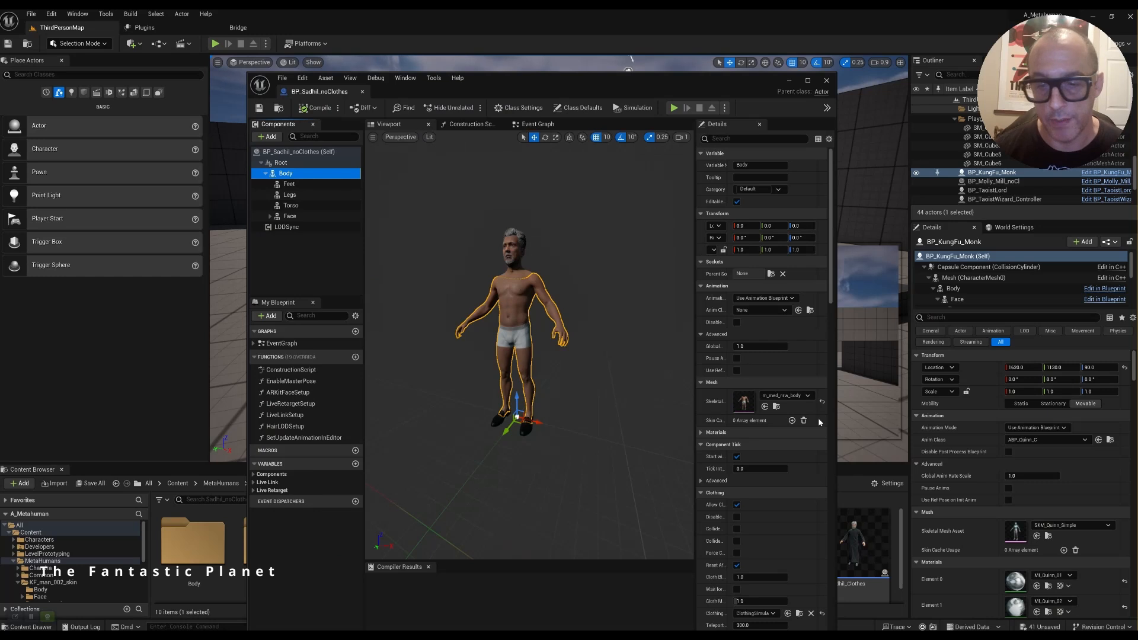
left_click(776, 407)
left_click_drag(674, 86, 924, 65)
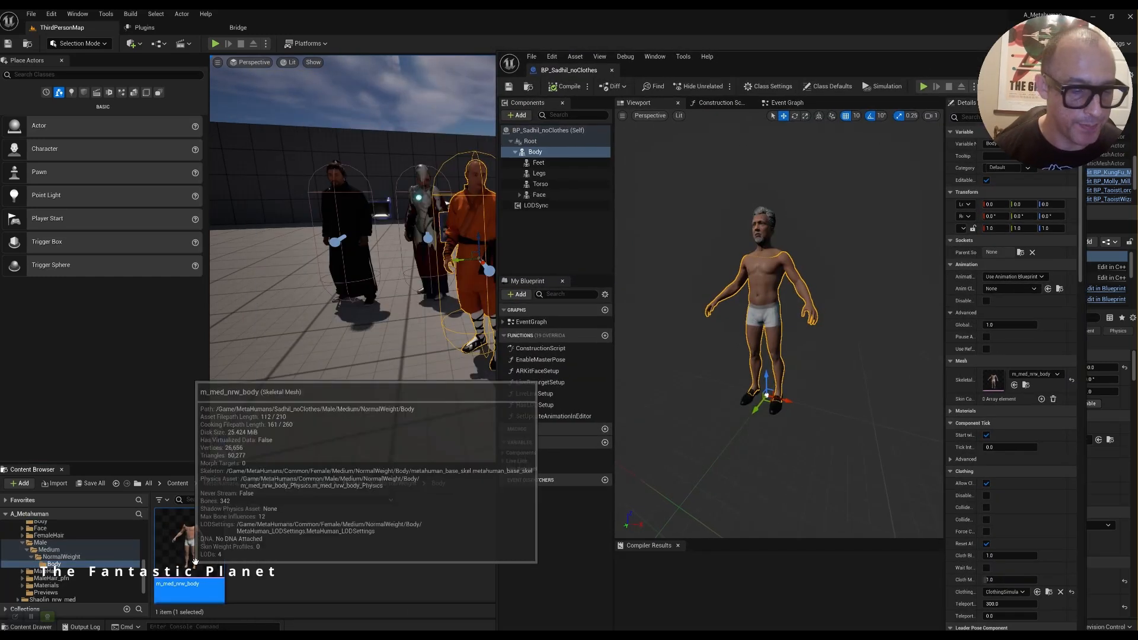
Step: Return to the MetaHumans content folder and close the BP_Sadhil_noClothes blueprint editor
scroll(56, 578, "up", 2)
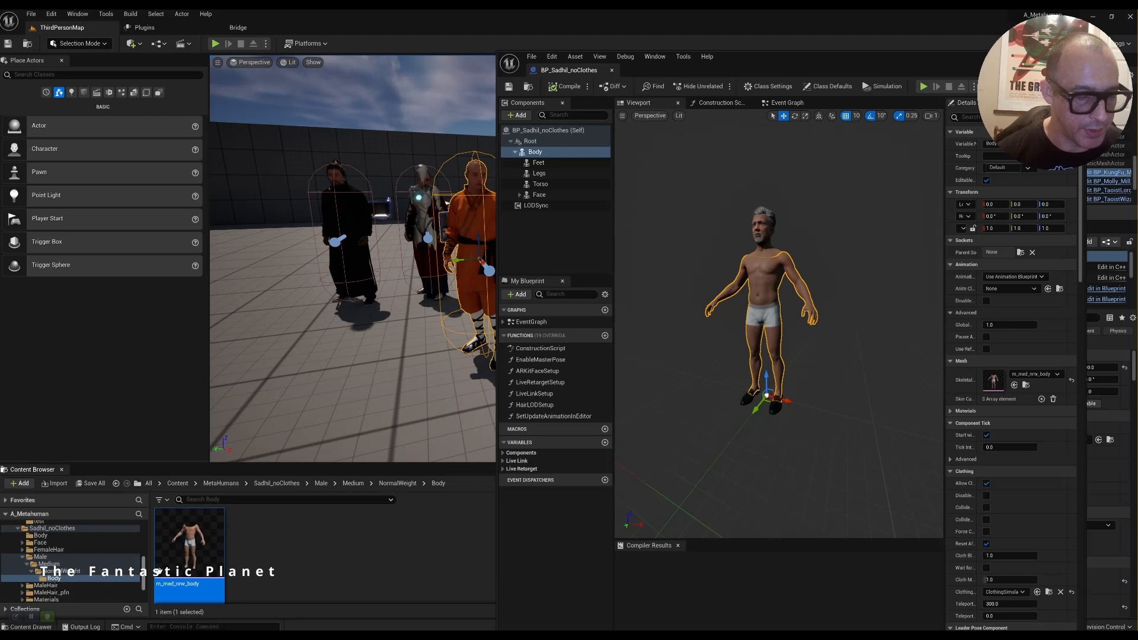
scroll(97, 574, "up", 10)
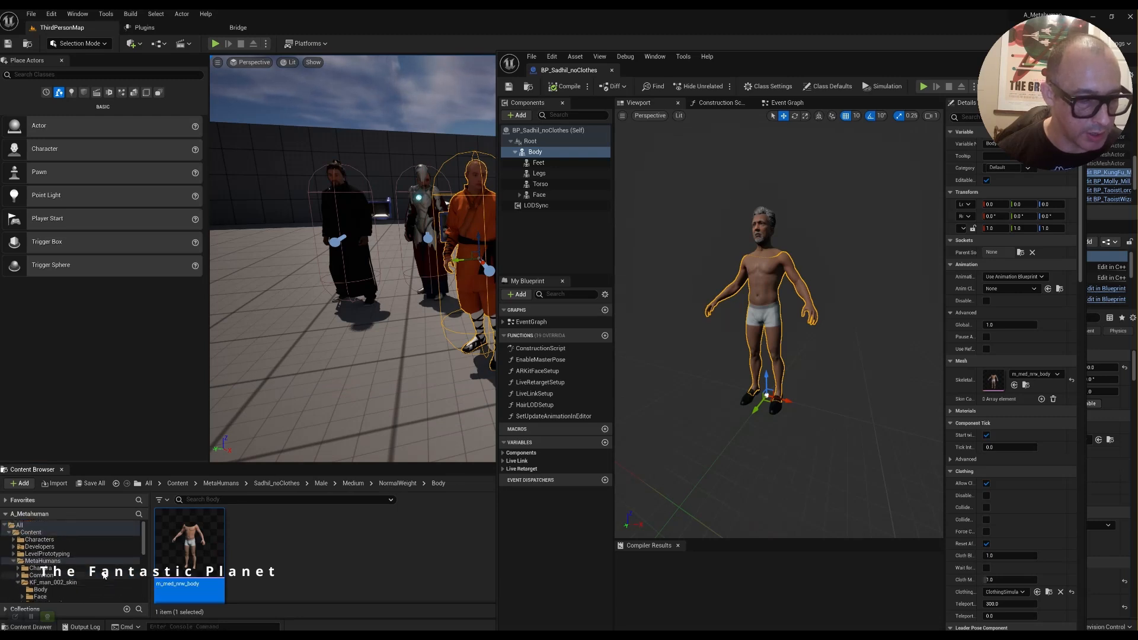
left_click(15, 561)
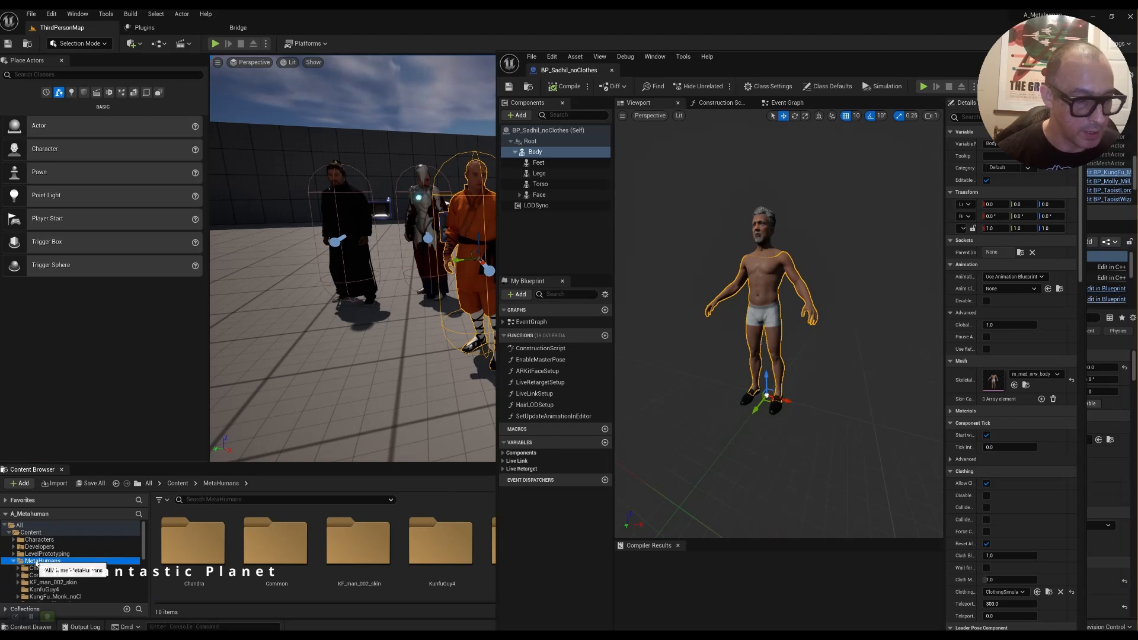
left_click_drag(848, 62, 709, 83)
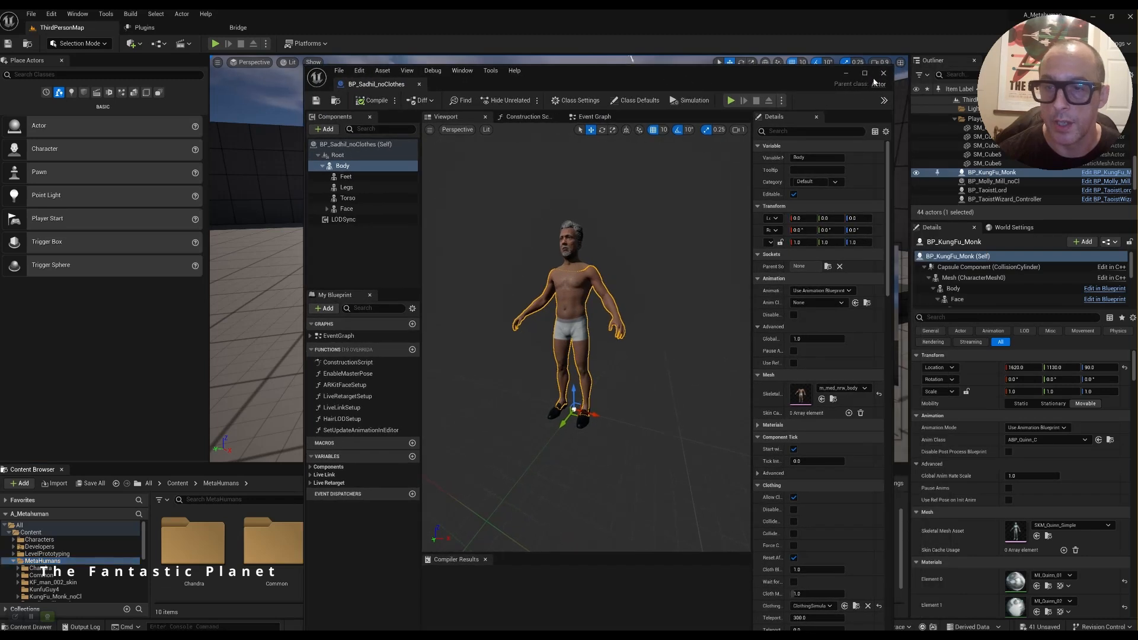
left_click(883, 73)
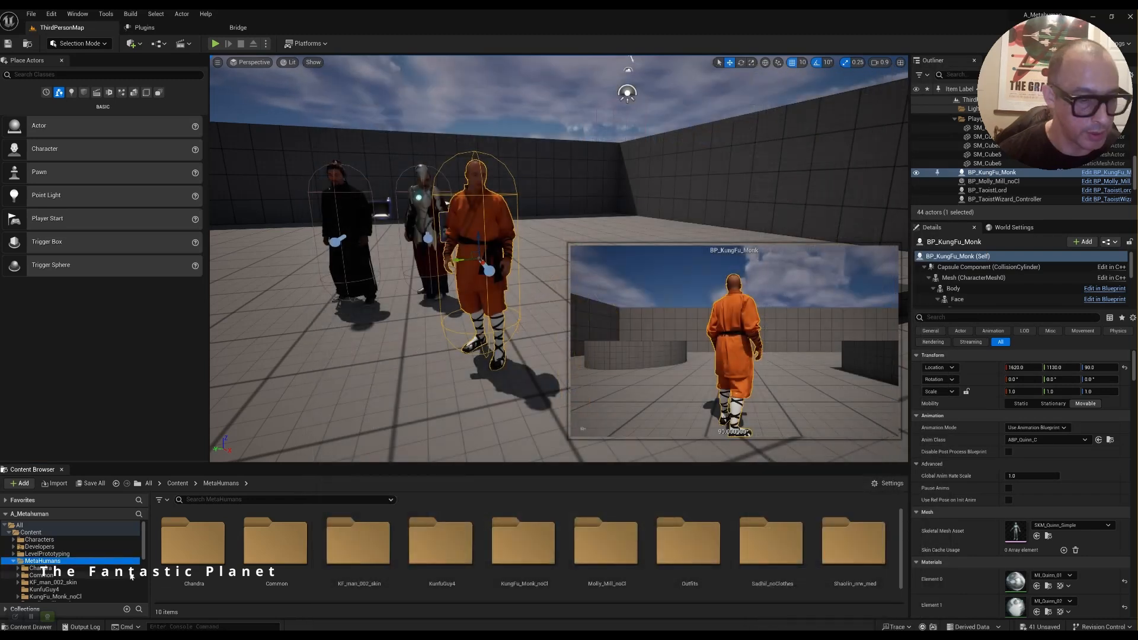
Step: Search the MetaHumans folder for "preview" and look through the matching assets
left_click(237, 502)
type("pre")
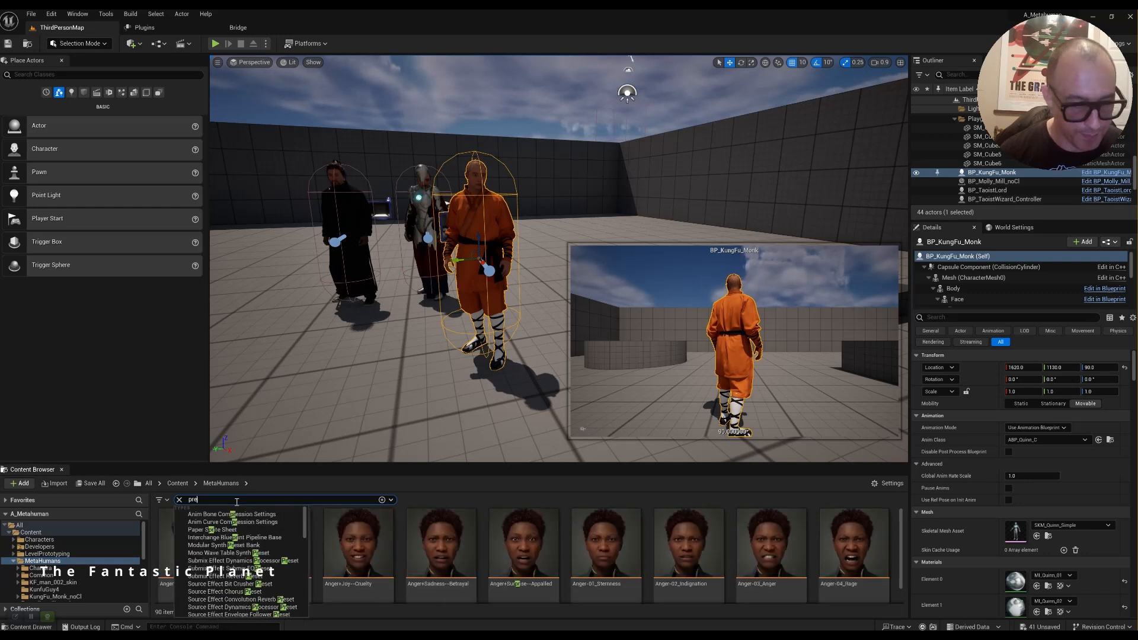
type("view")
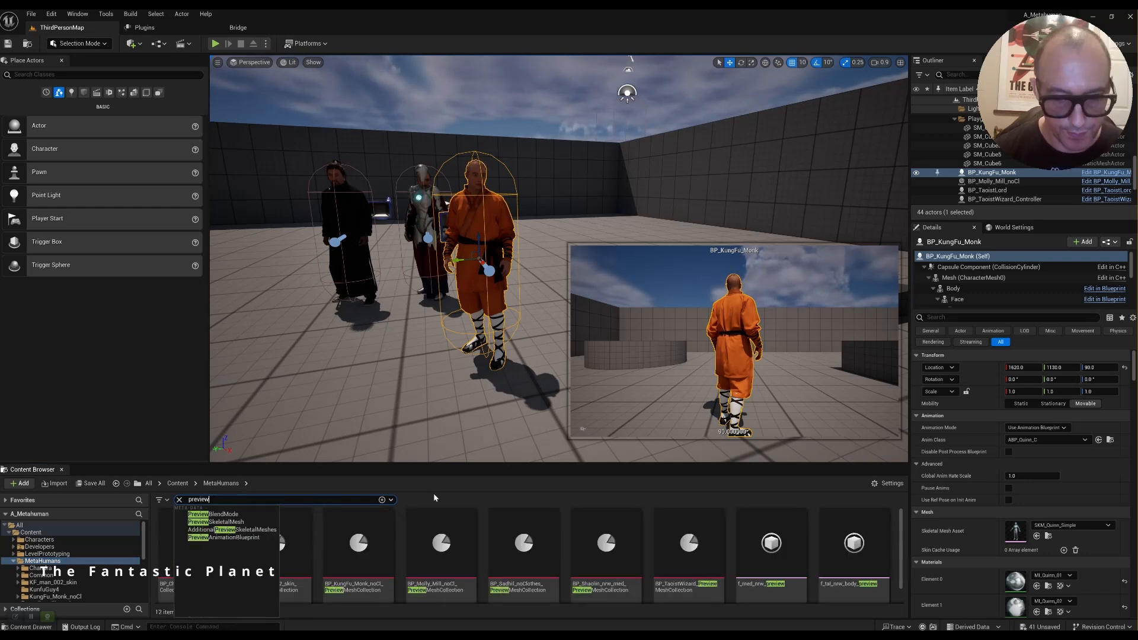
scroll(593, 552, "down", 2)
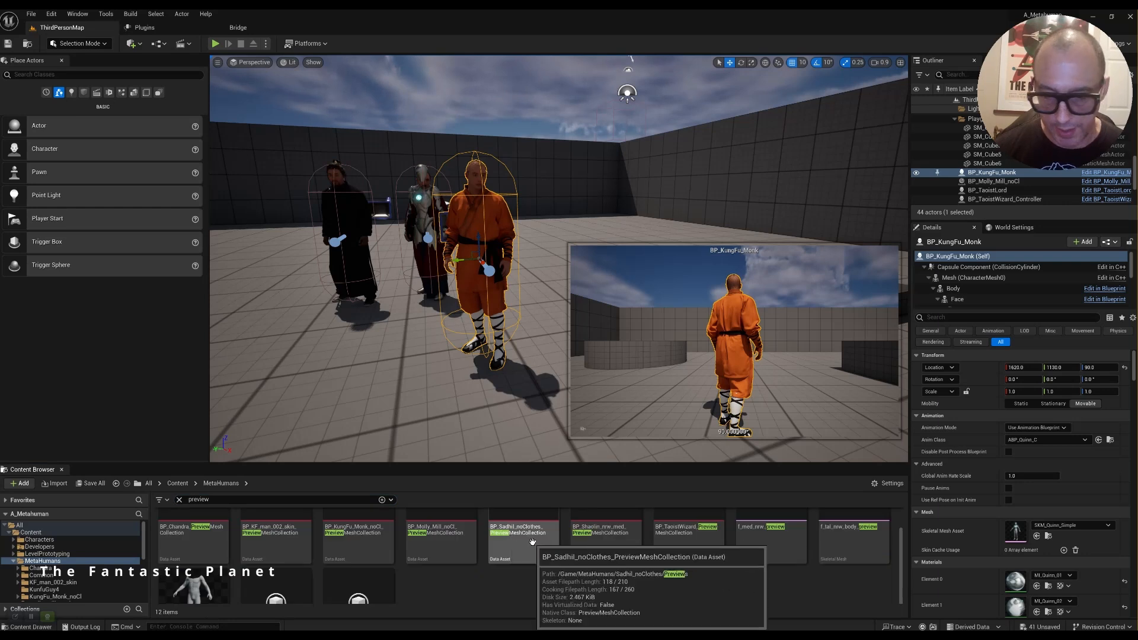
scroll(788, 569, "up", 2)
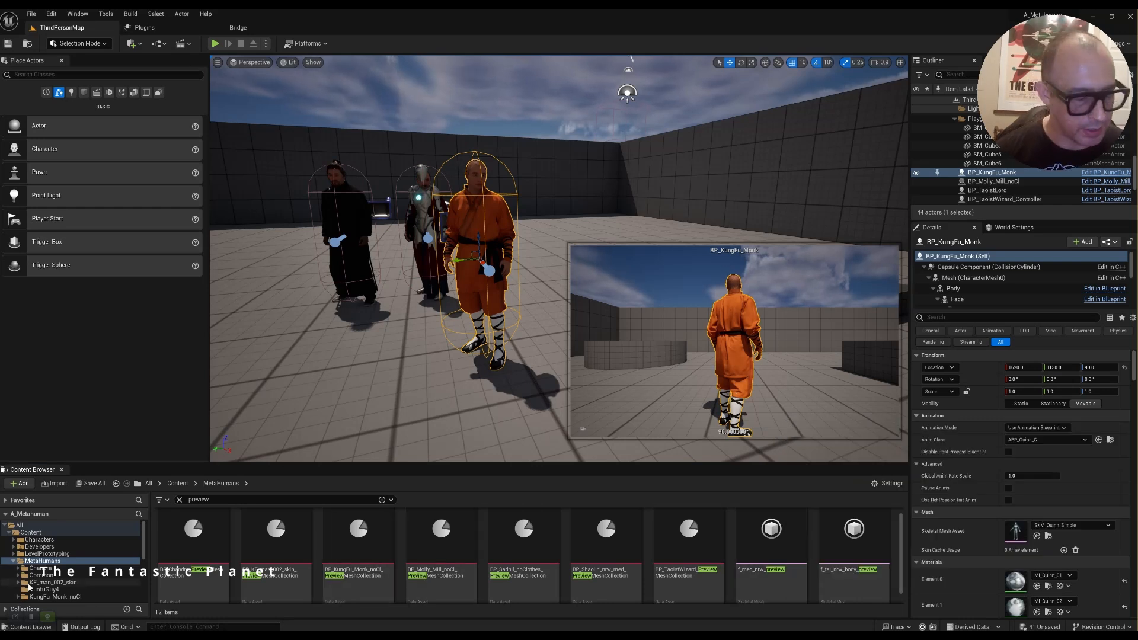
Step: Open the m_med_nrw_body_preview skeletal mesh from the Common subfolder inside the MetaHumans Common folder
scroll(34, 550, "down", 2)
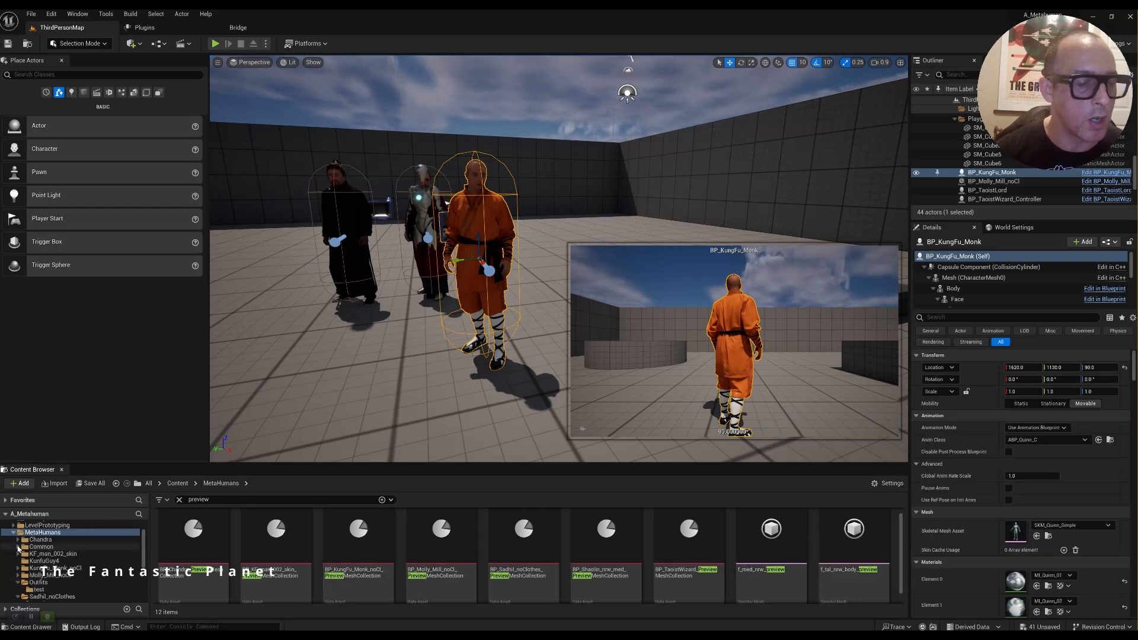
left_click(18, 547)
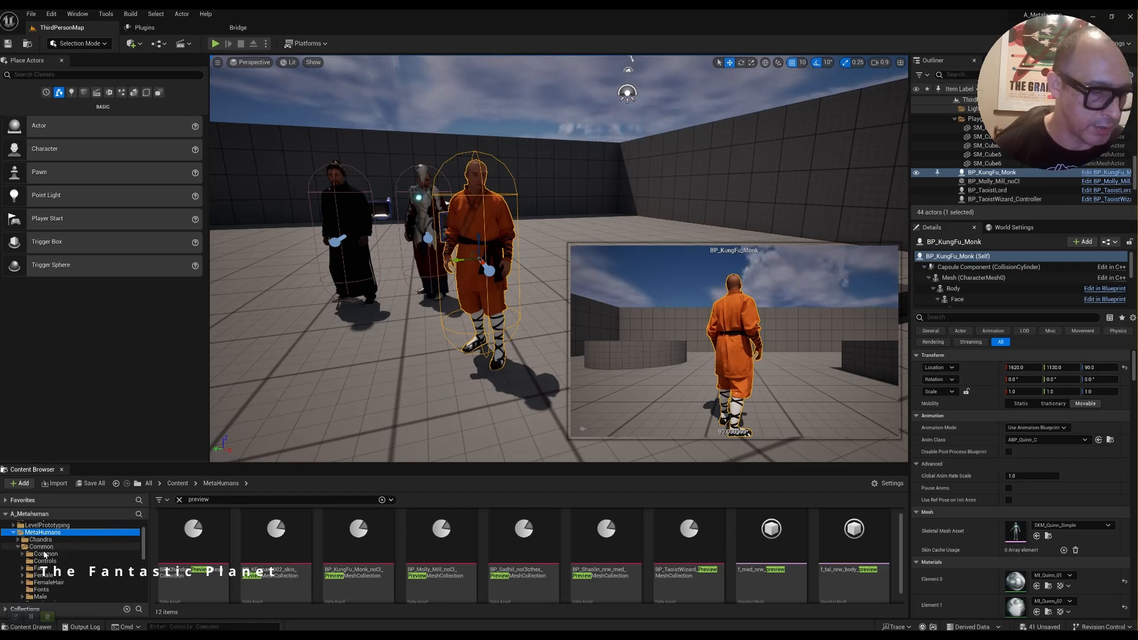
scroll(45, 554, "down", 1)
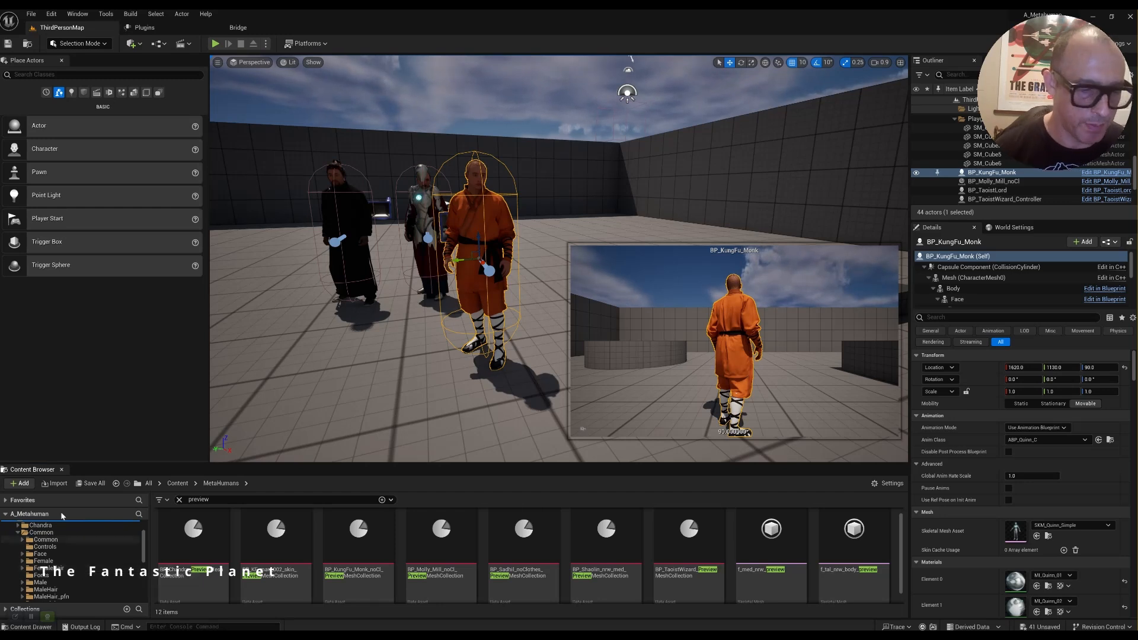
left_click(45, 540)
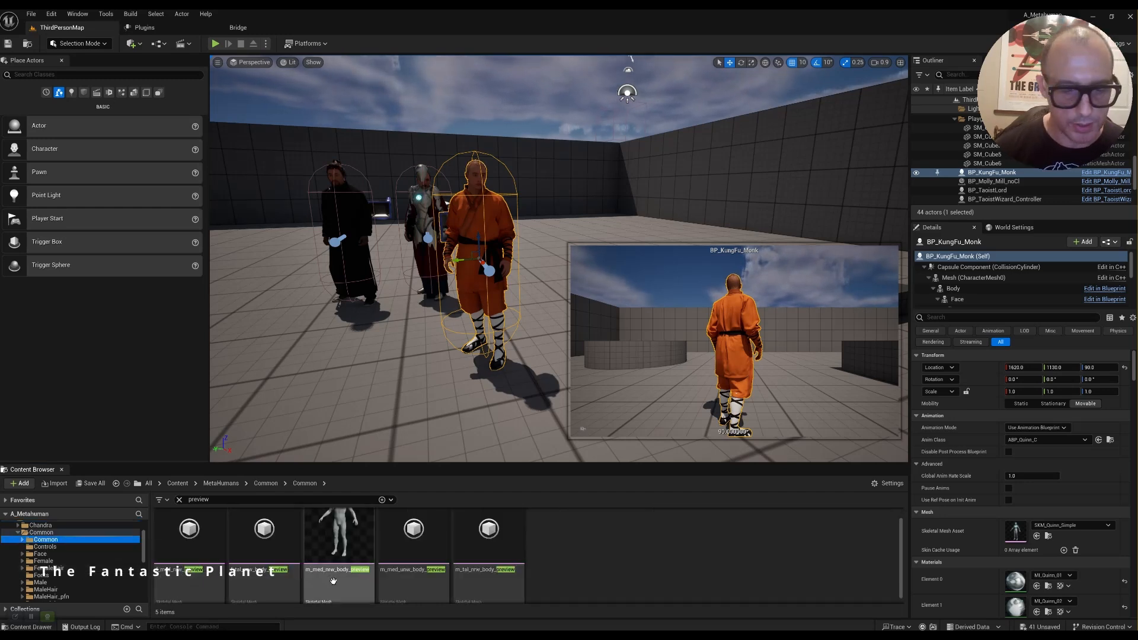
scroll(333, 581, "up", 1)
left_click(22, 540)
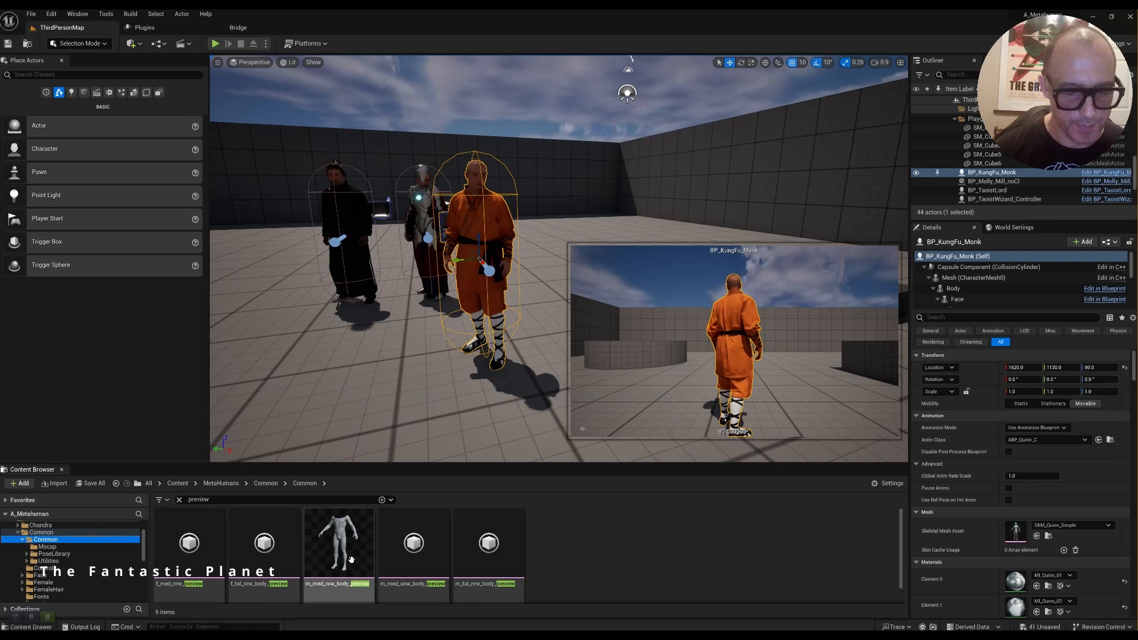
left_click(348, 555)
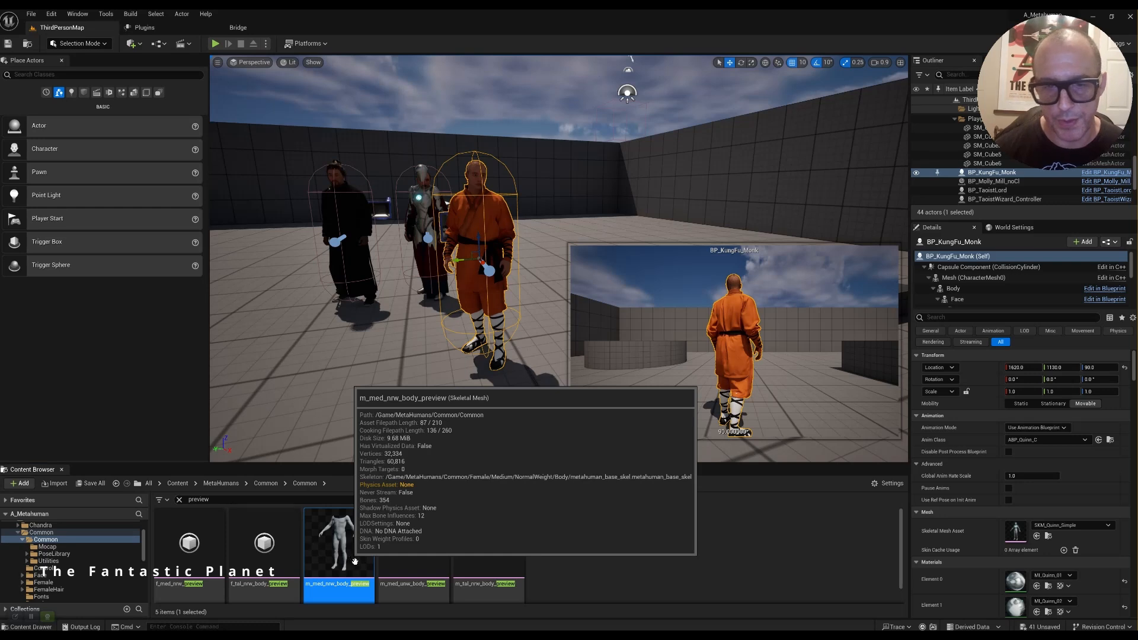
double_click(356, 562)
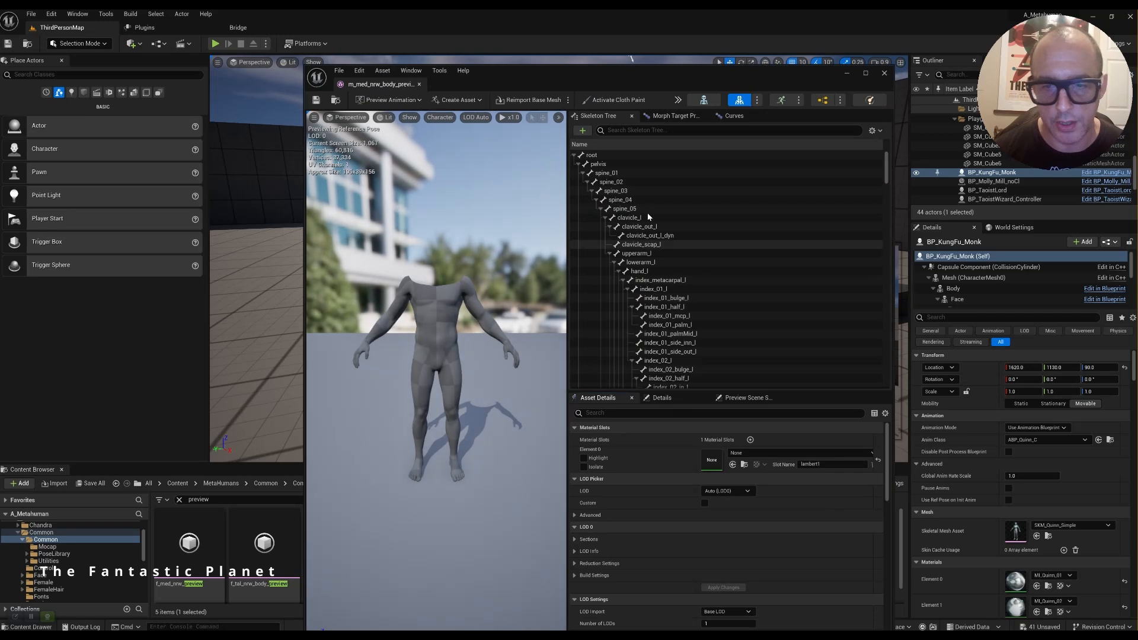
Step: Examine the preview body's skeleton by selecting bones from the spine through the left clavicle and arm to hand_l, viewing the hand up close
left_click(606, 172)
left_click(617, 183)
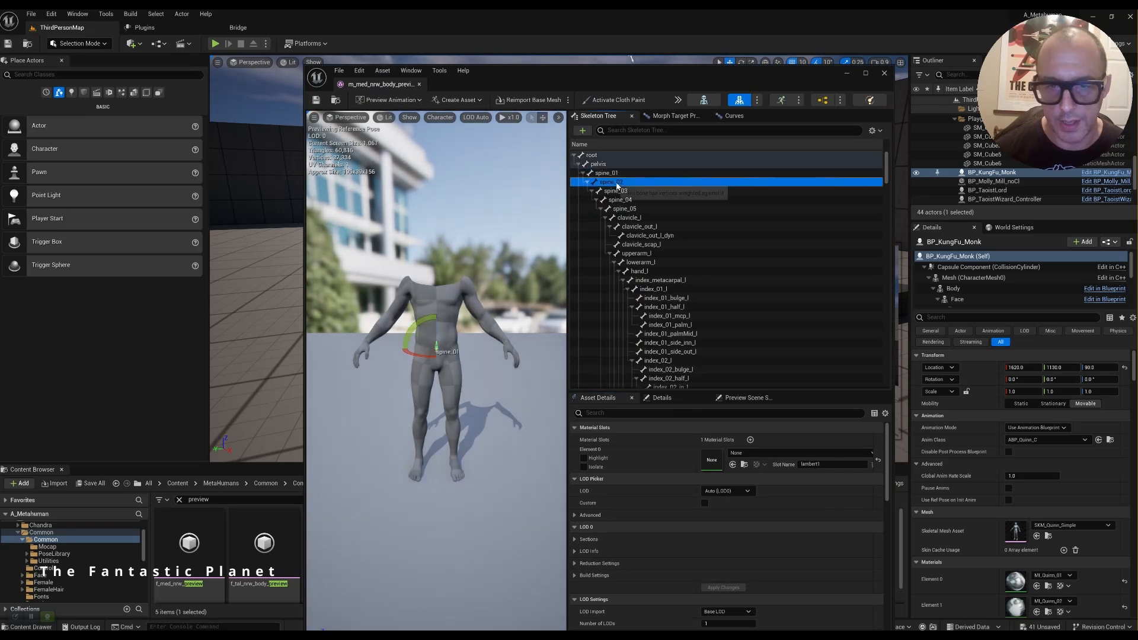
left_click(630, 209)
left_click(636, 219)
left_click(649, 254)
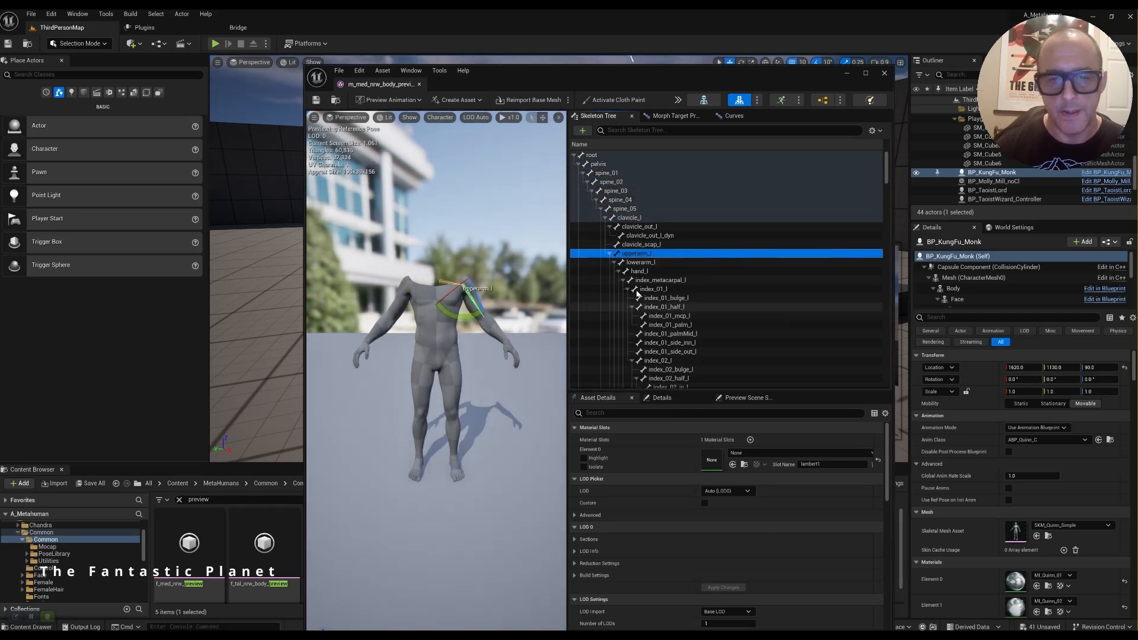
scroll(627, 314, "down", 2)
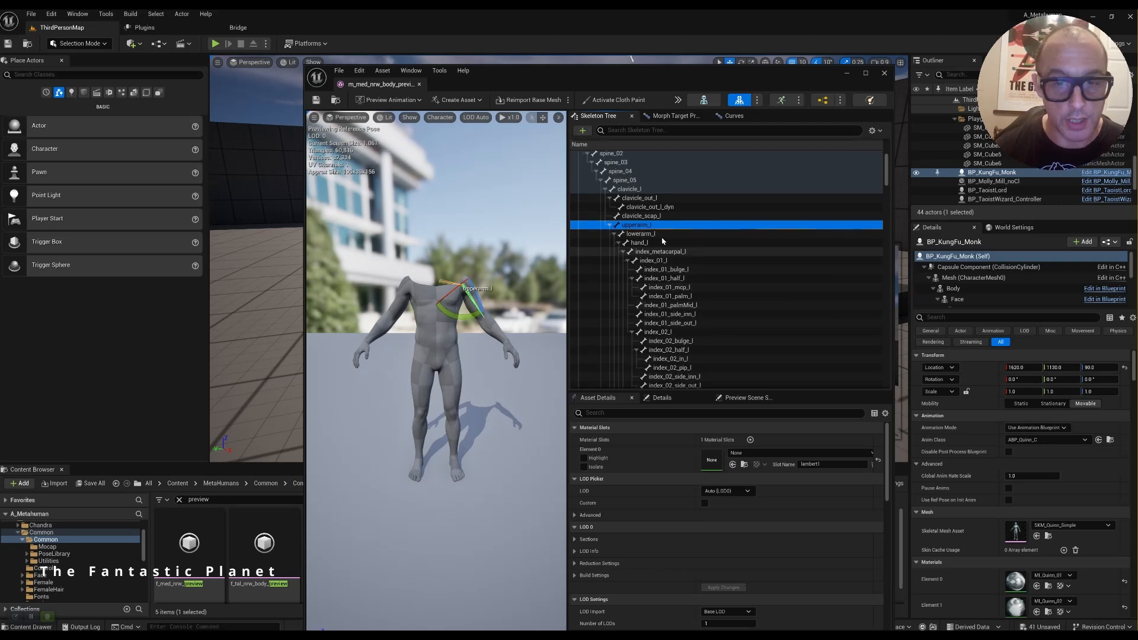
left_click(642, 234)
left_click(646, 244)
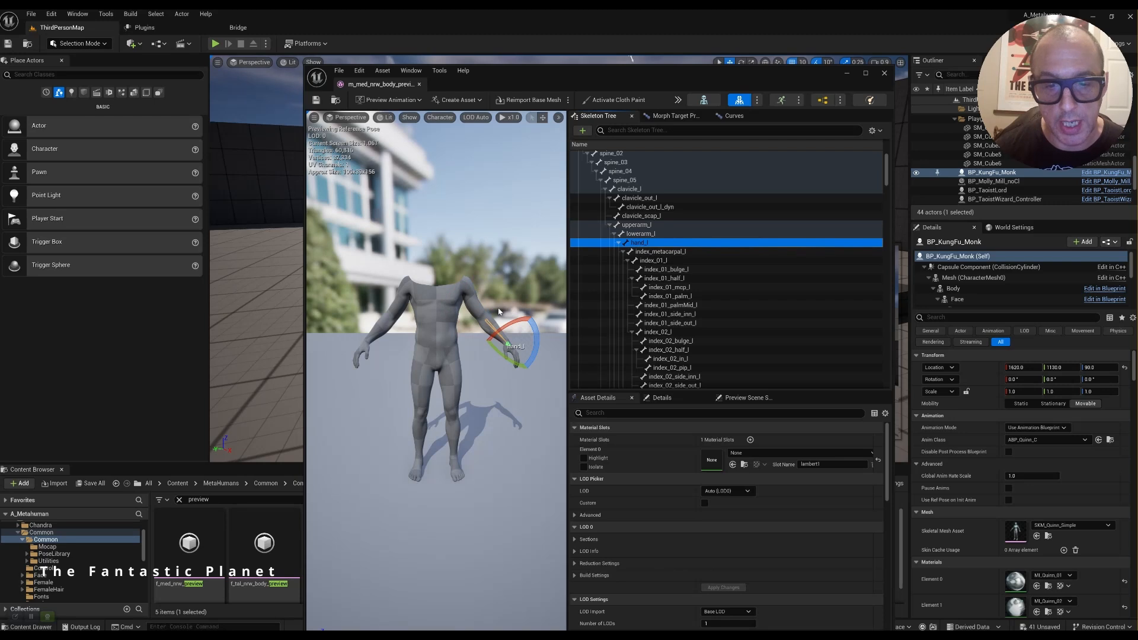
scroll(498, 312, "up", 4)
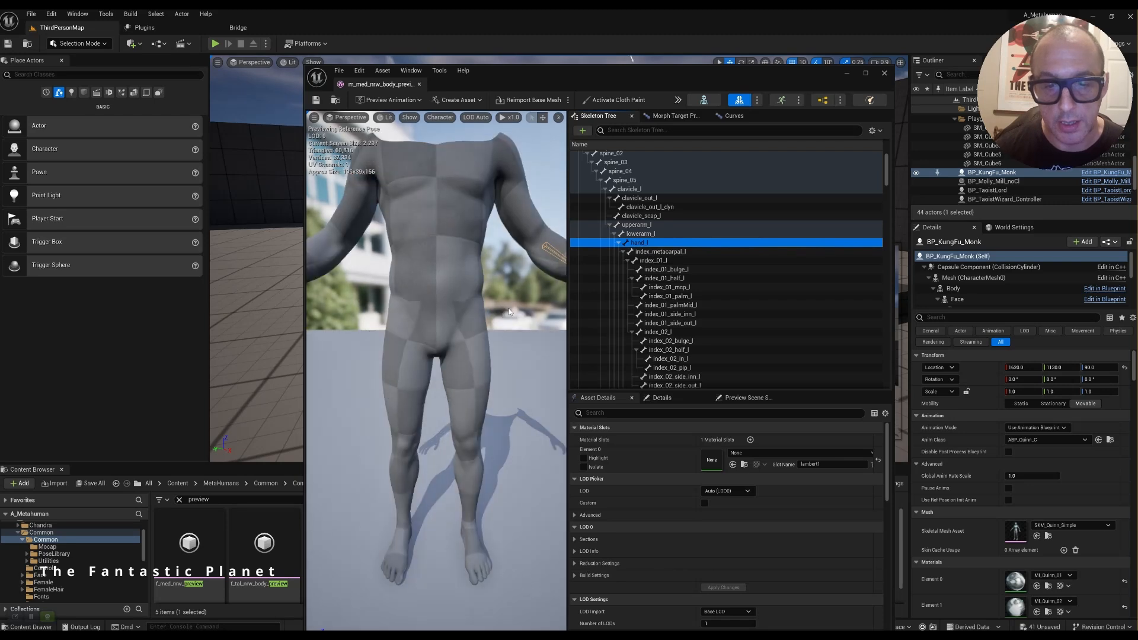
middle_click_drag(511, 308, 587, 252)
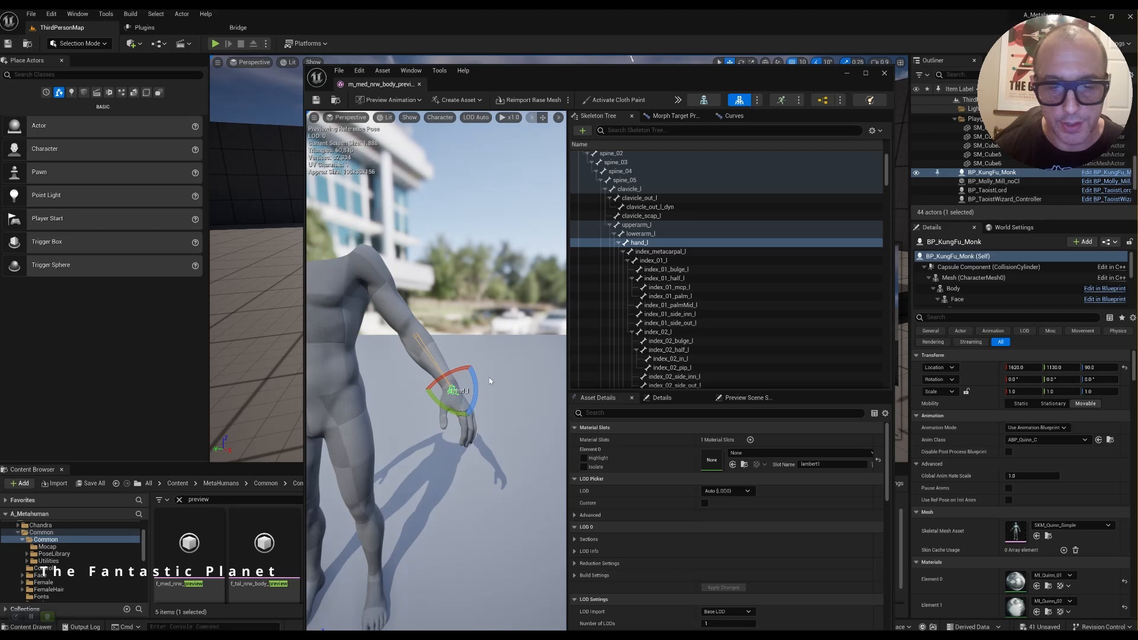
Step: Inspect the index_01_bulge_l finger bone on the left hand of the preview body
left_click(666, 269)
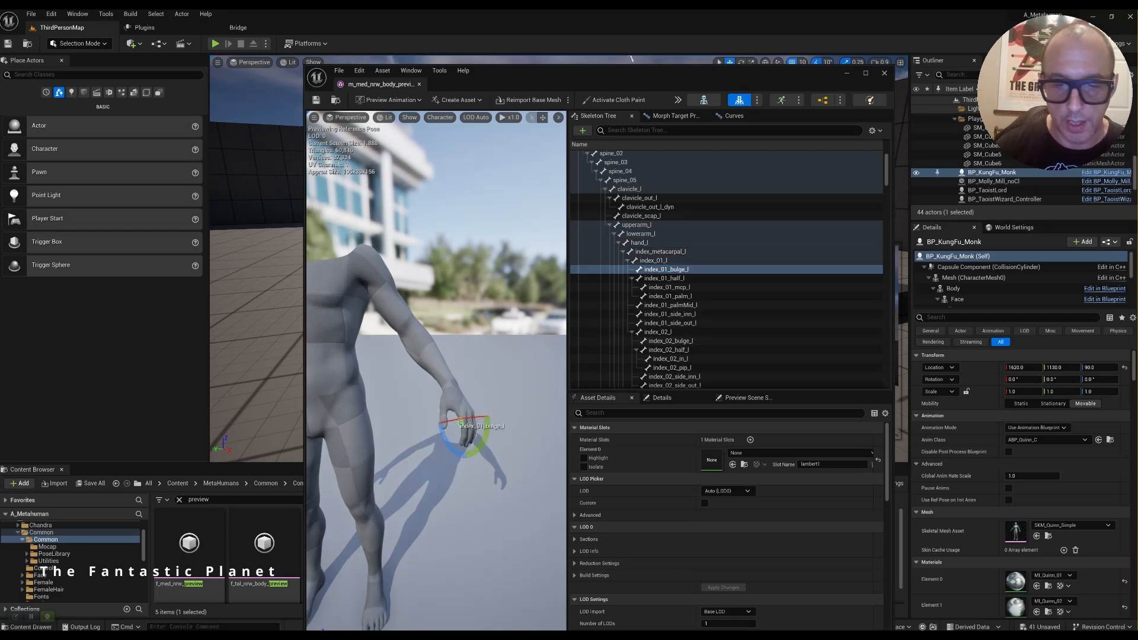
middle_click_drag(510, 361, 441, 370)
scroll(511, 361, "up", 4)
Step: Dock the m_med_nrw_body_preview editor window as a tab in the main editor window, with ThirdPersonMap in view
key("alt+Tab")
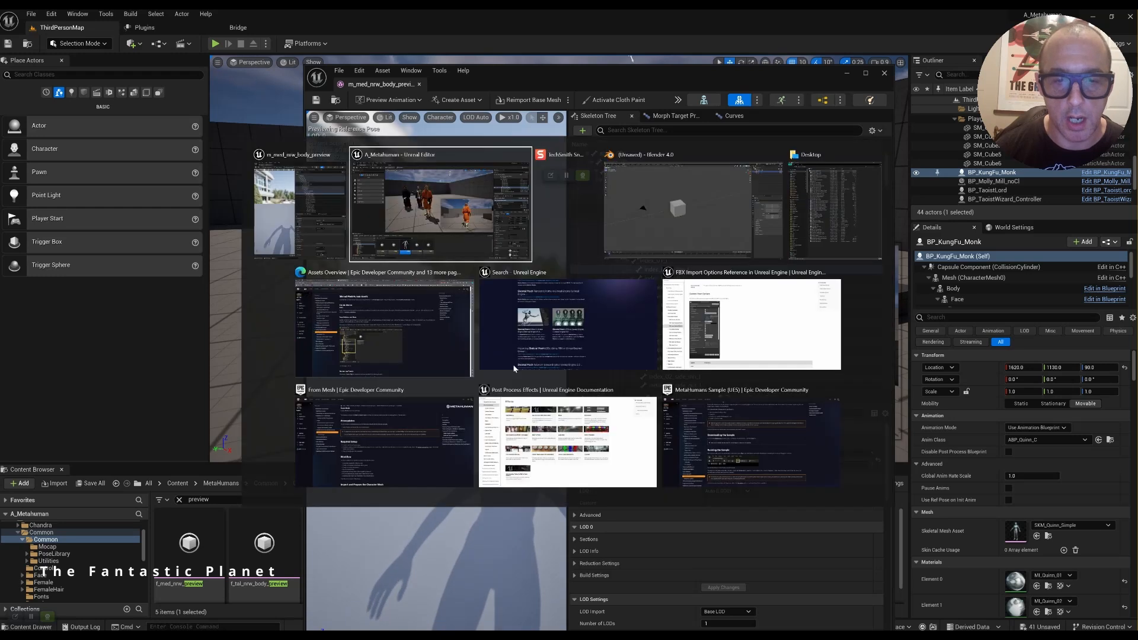
left_click(458, 231)
key("alt+Tab")
left_click(464, 211)
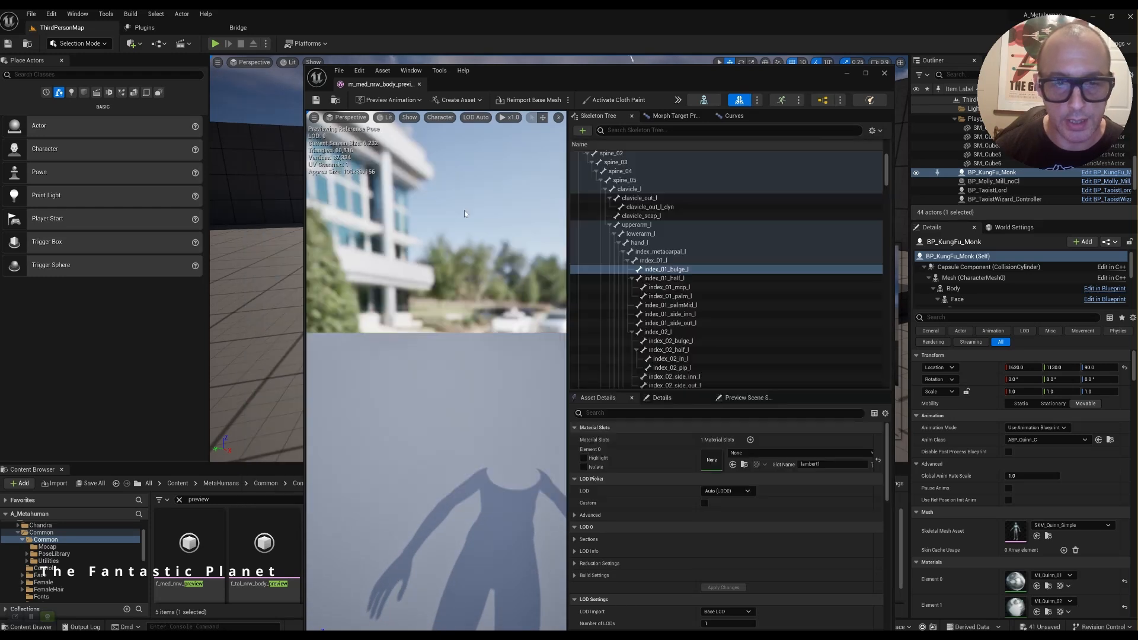
left_click_drag(634, 73, 531, 130)
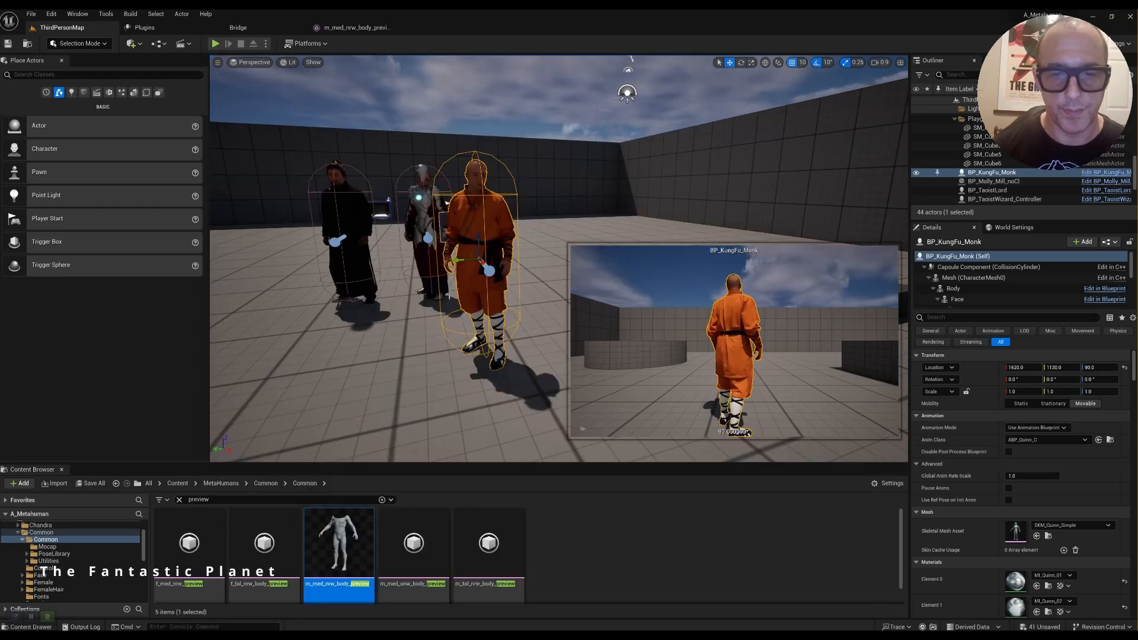
Step: Play-test the level by running the monk character up the ramp and past the other characters, and end the play session
right_click_drag(533, 267, 646, 213)
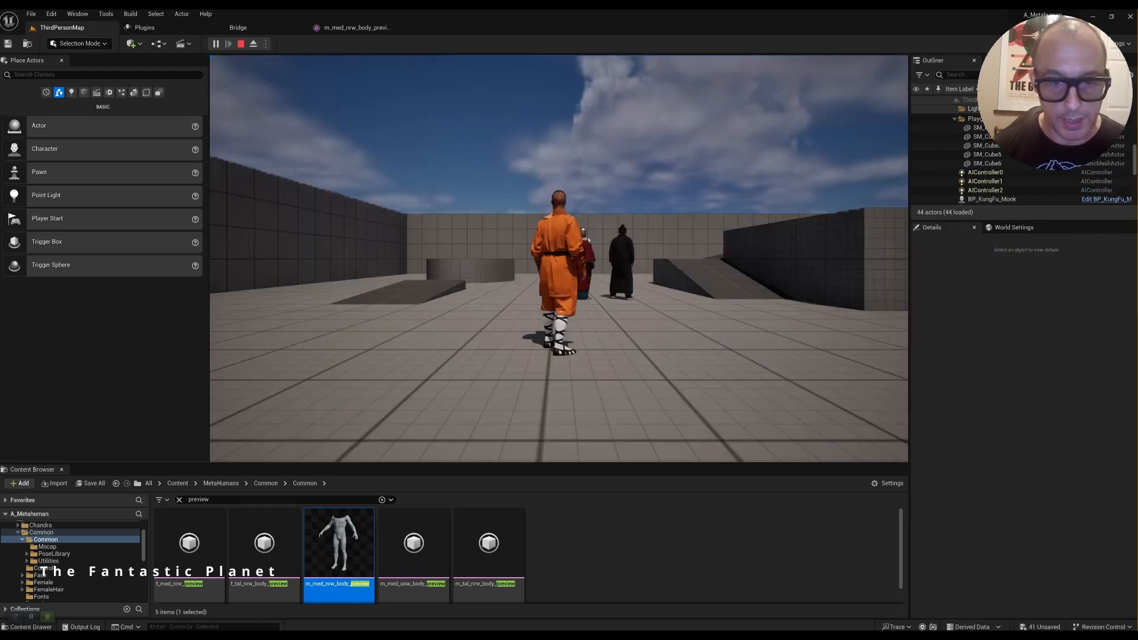
left_click(469, 311)
key("w")
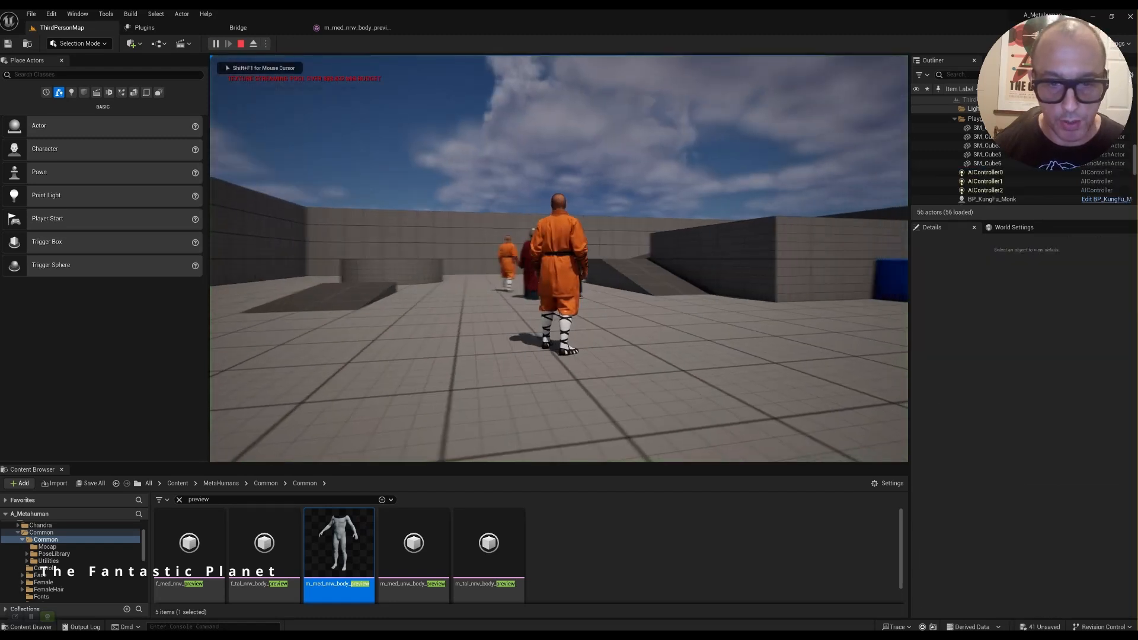
key("w")
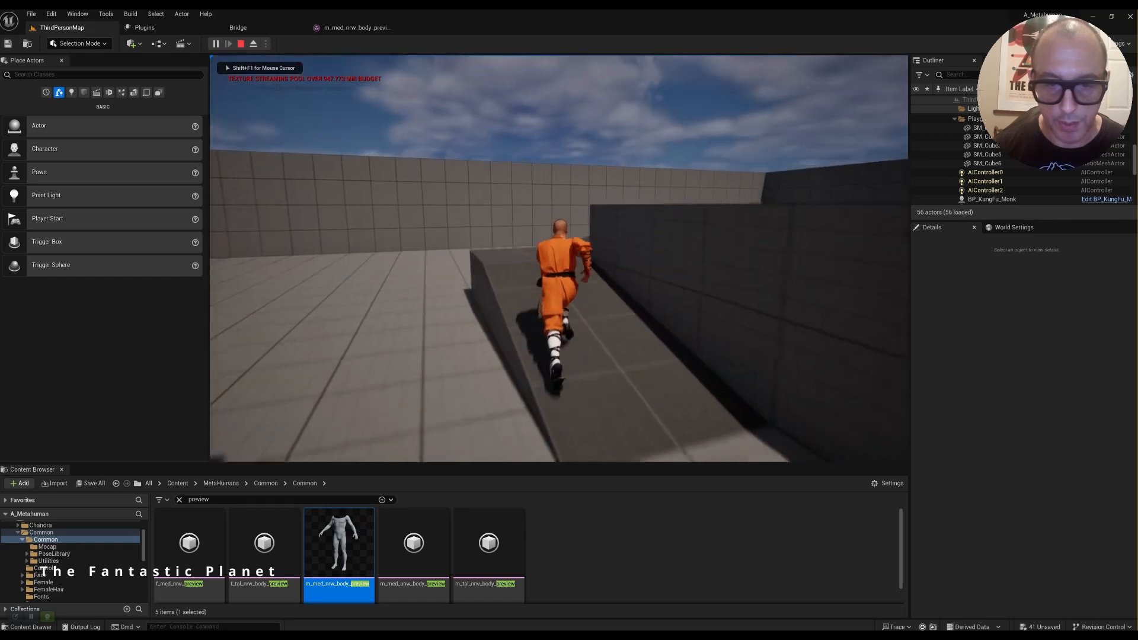
key("w")
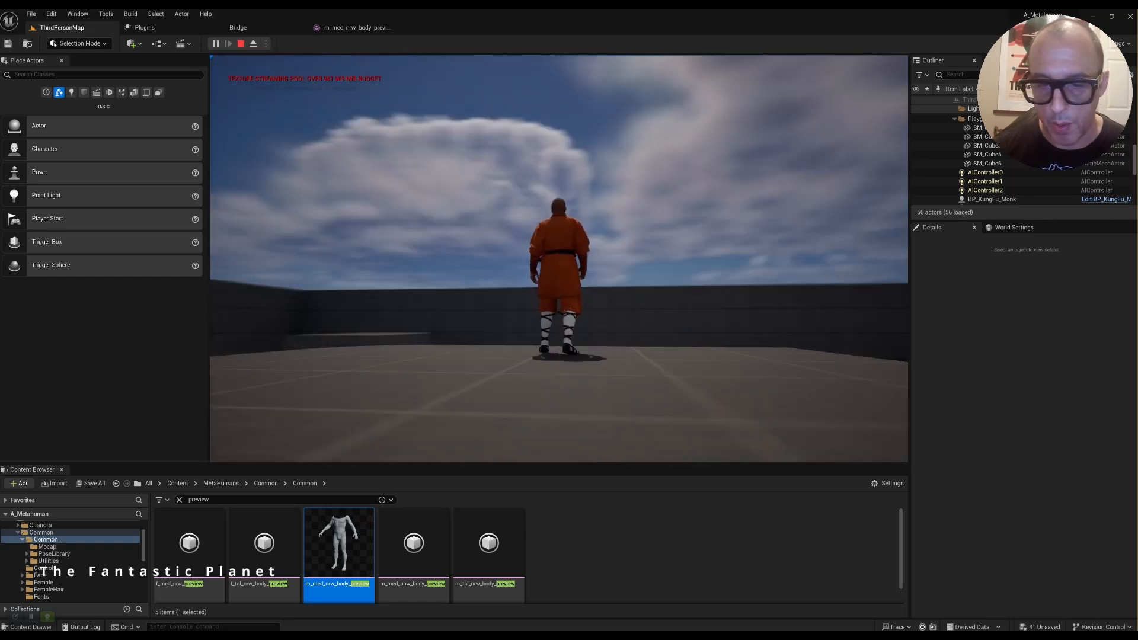
key("w")
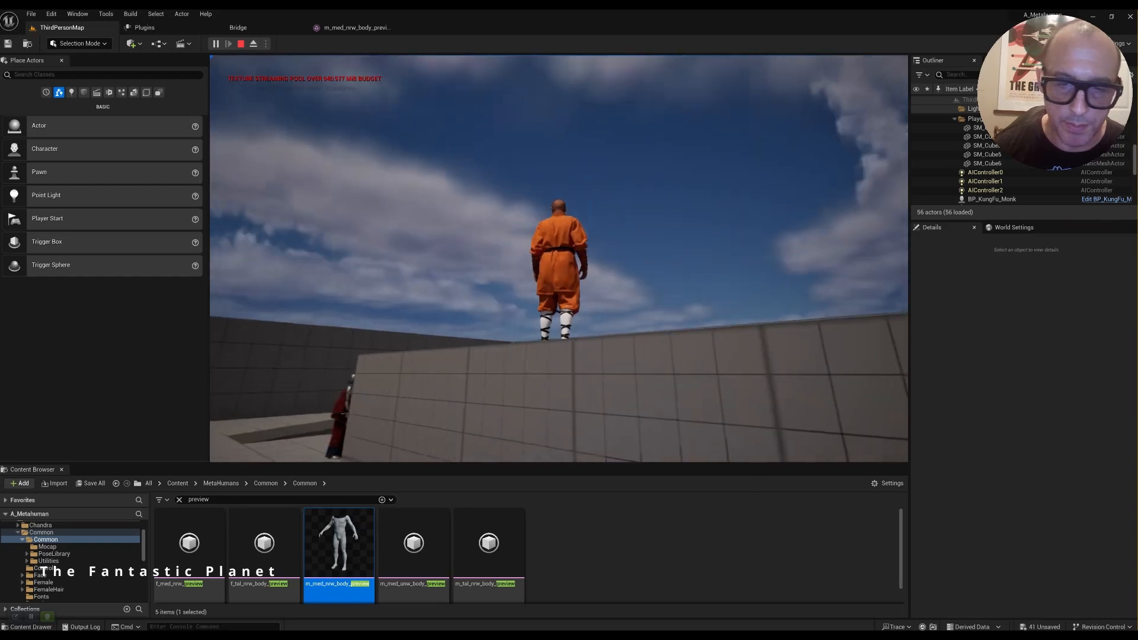
key("w")
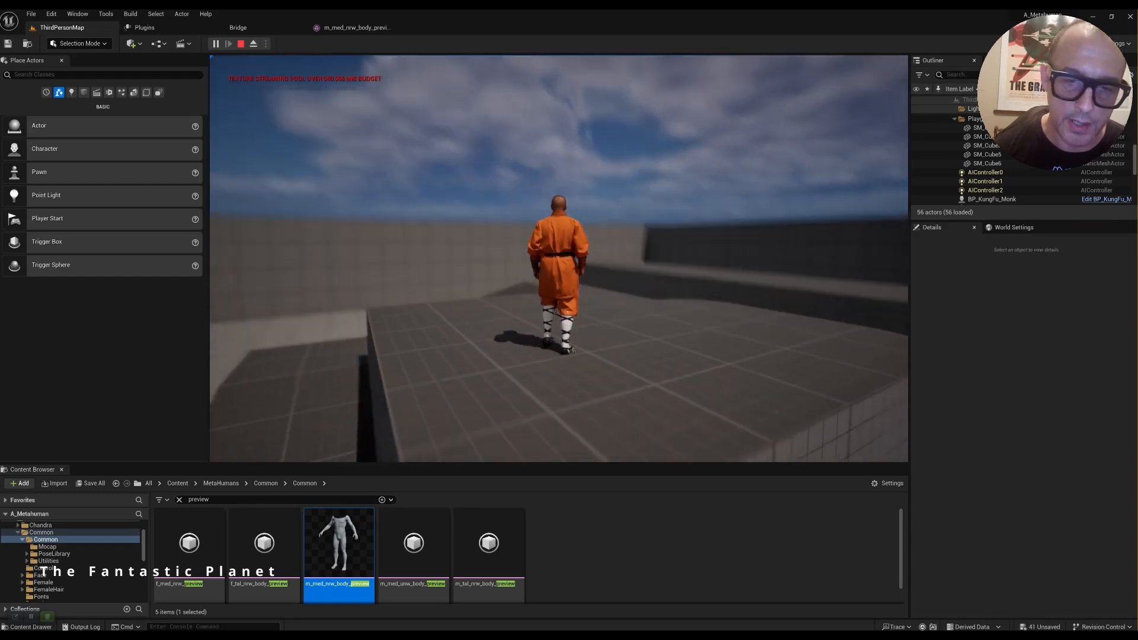
key("w")
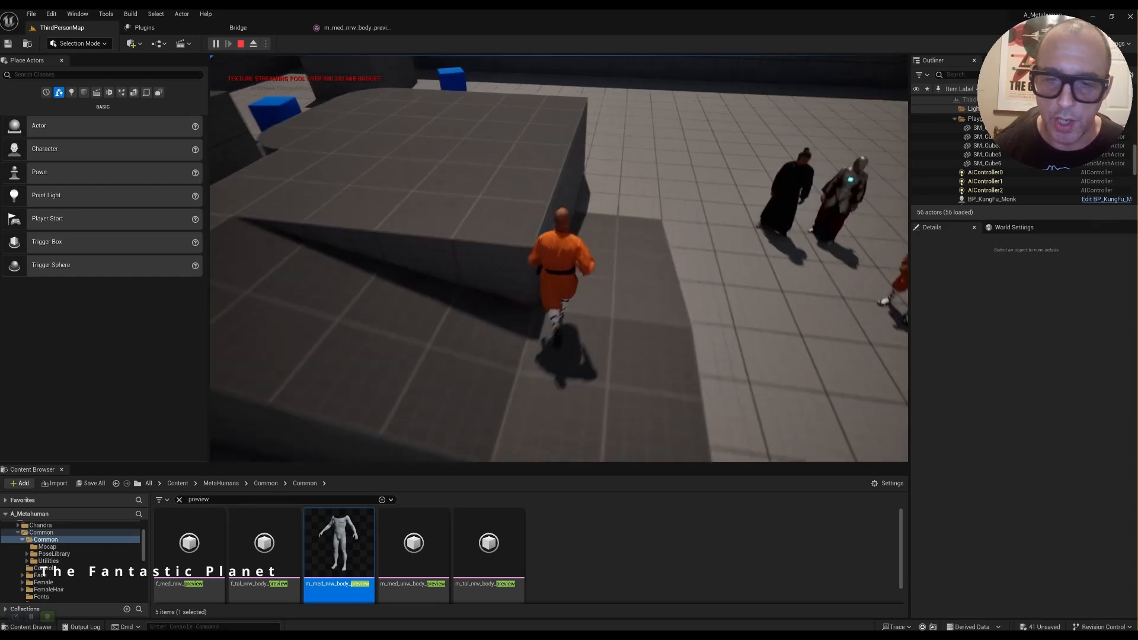
key("w")
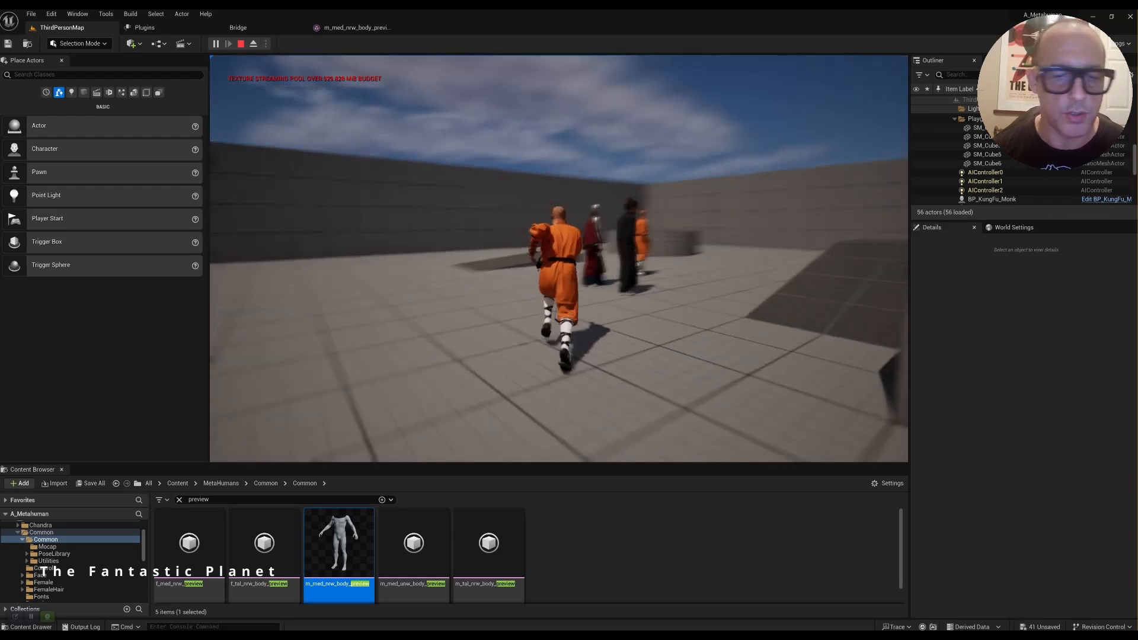
key("w")
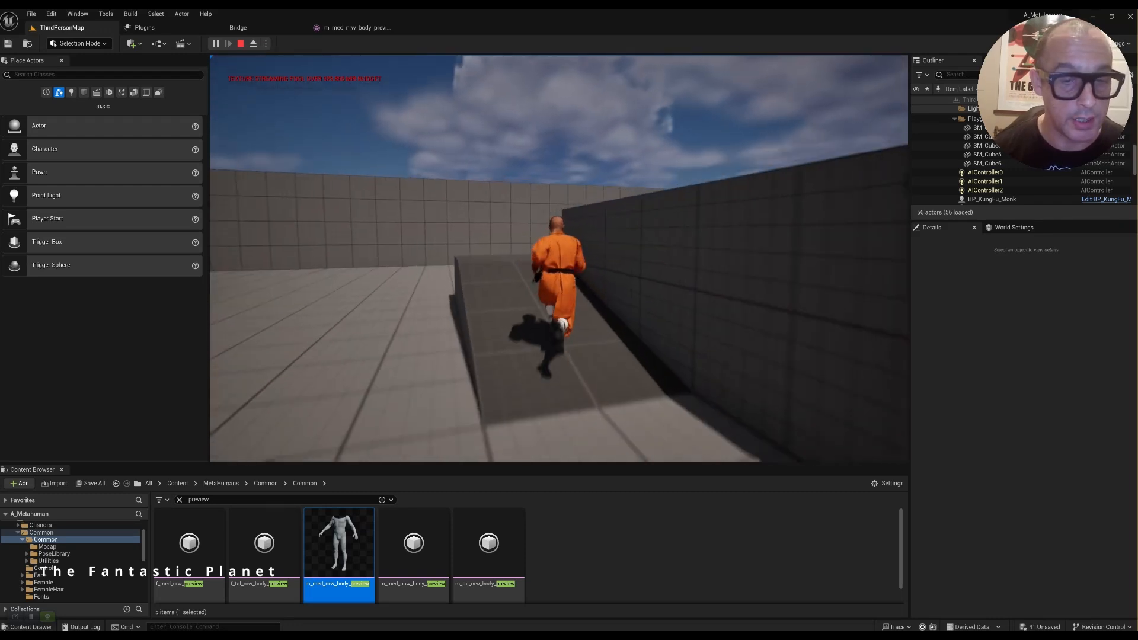
key("w")
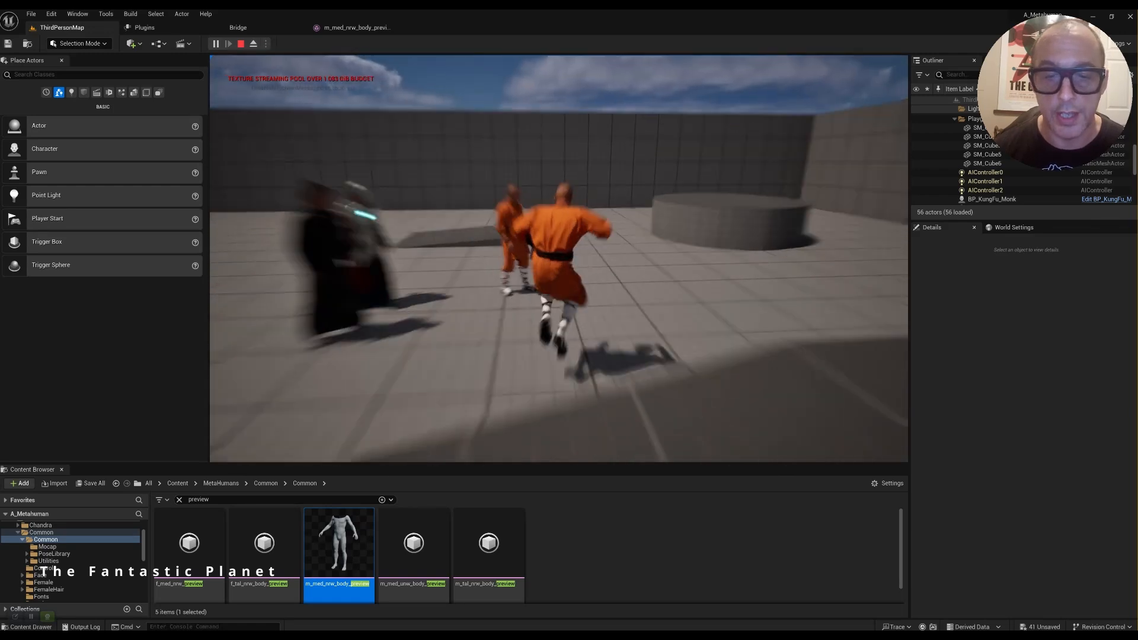
key("Escape")
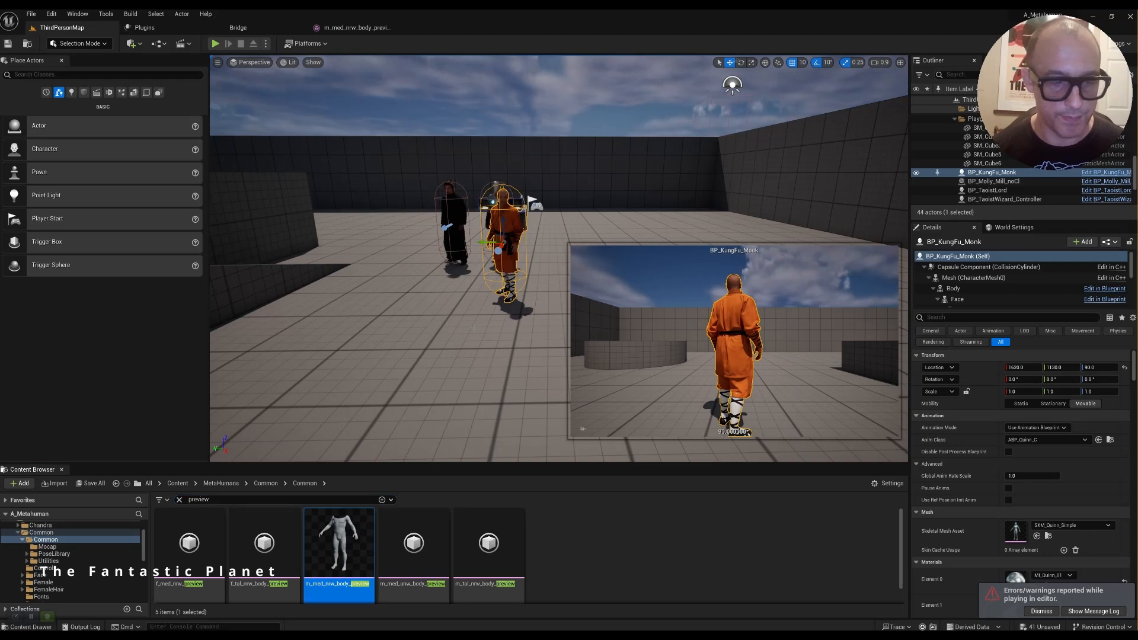
Step: Export the m_med_nrw_body_preview skeletal mesh to the Desktop as an FBX 2020 file with morph targets included
right_click(346, 543)
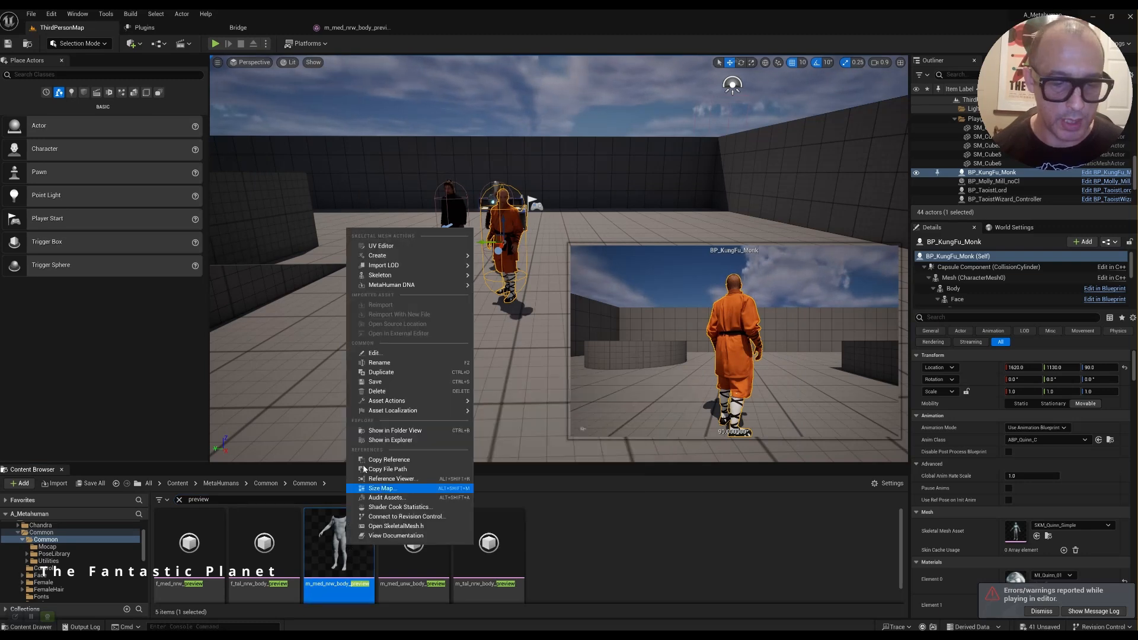
mouse_move(376, 401)
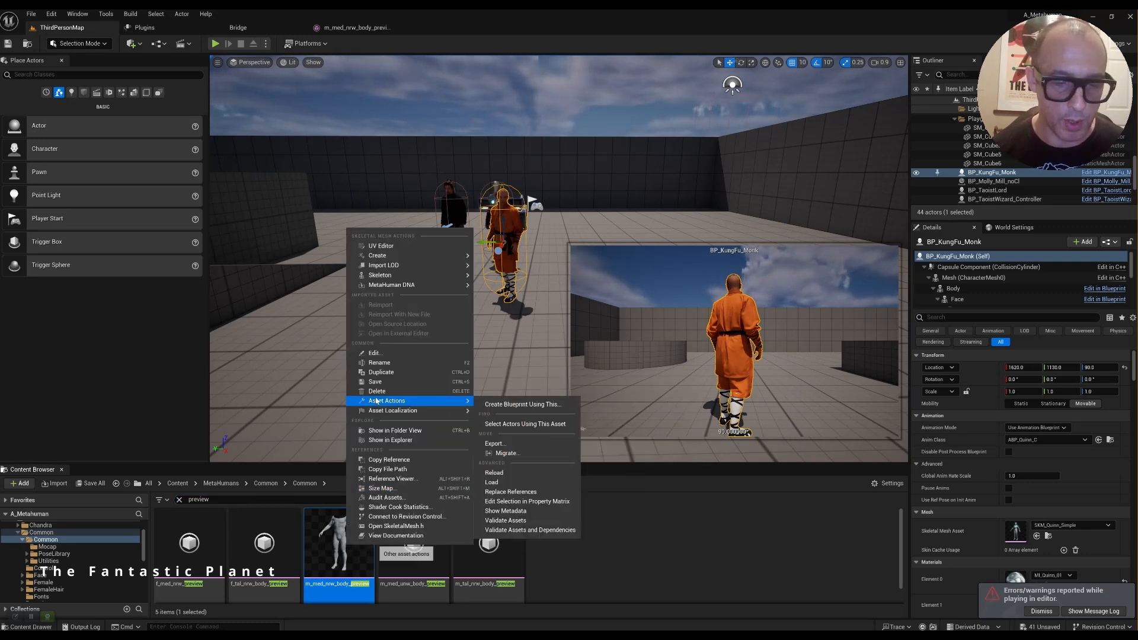
left_click(495, 444)
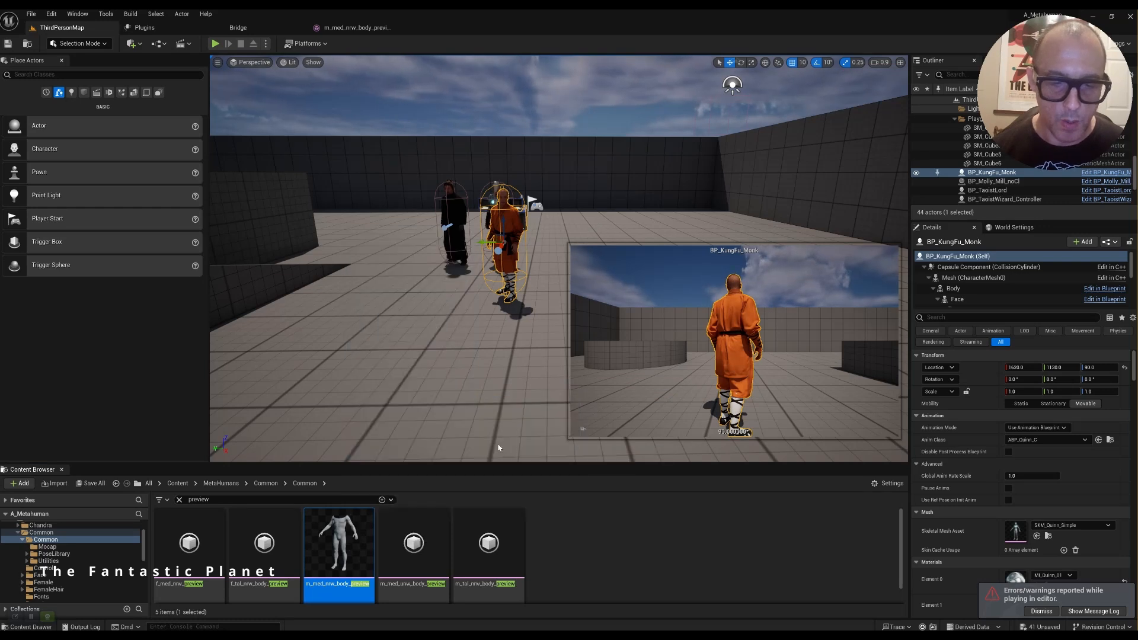
left_click(276, 263)
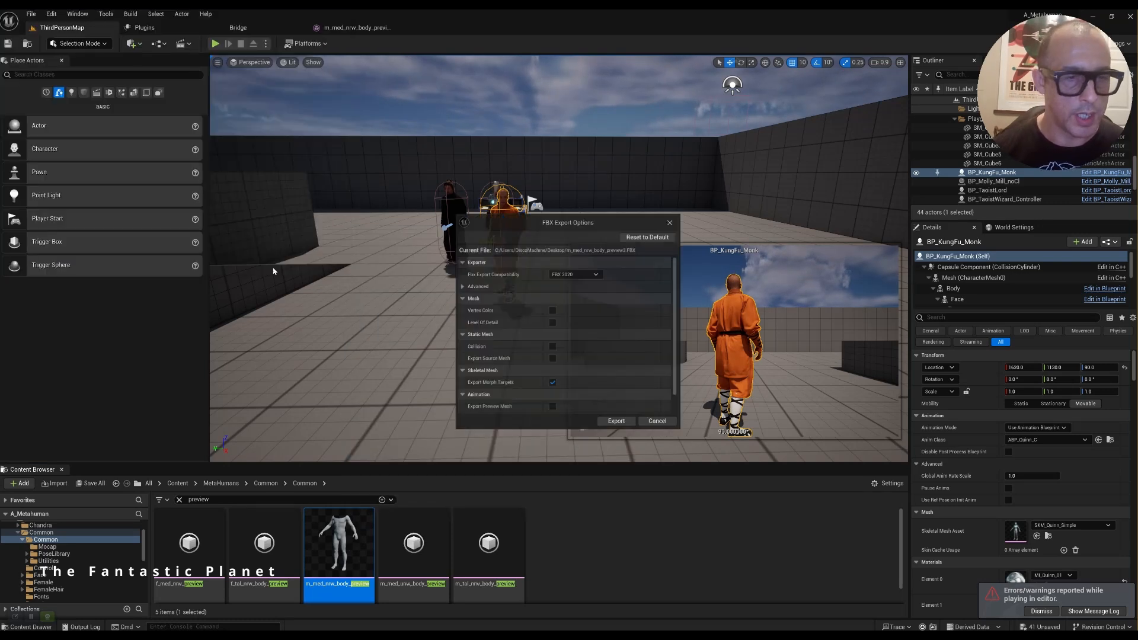
scroll(551, 337, "up", 2)
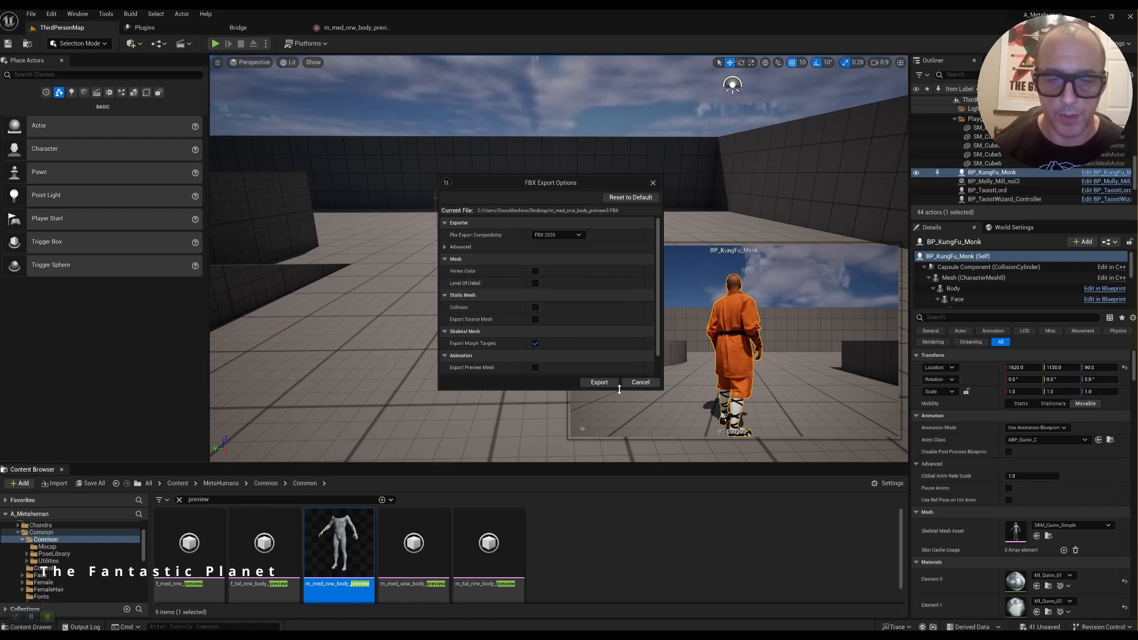
left_click(599, 383)
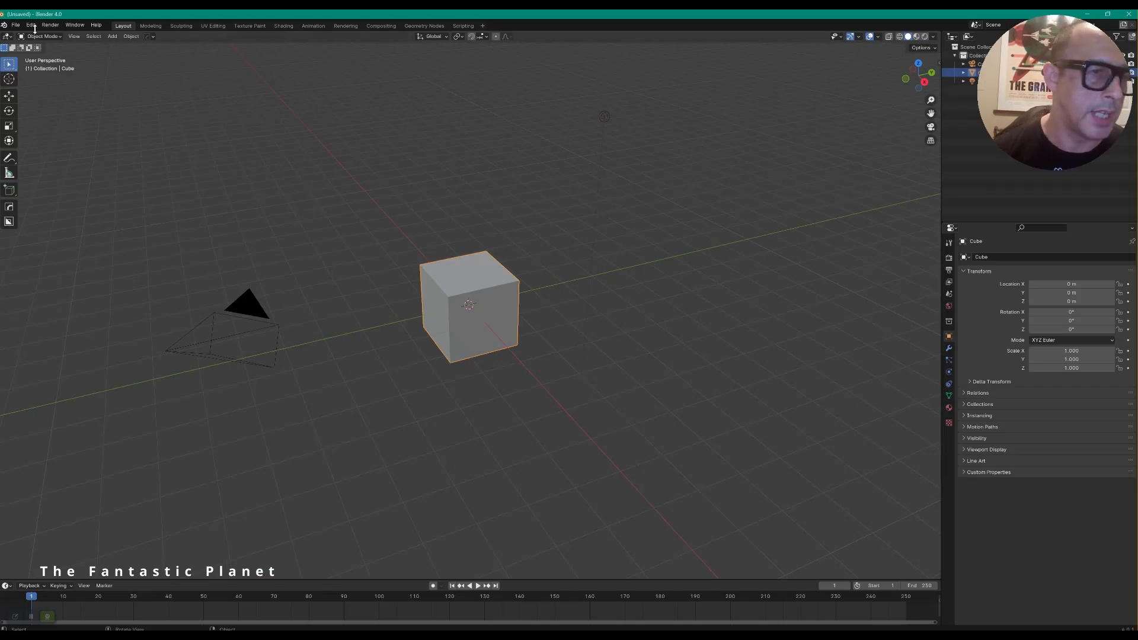
Step: In Blender, import m_med_nrw_body.FBX from the _geoRigs folder with the default FBX import options
left_click(16, 25)
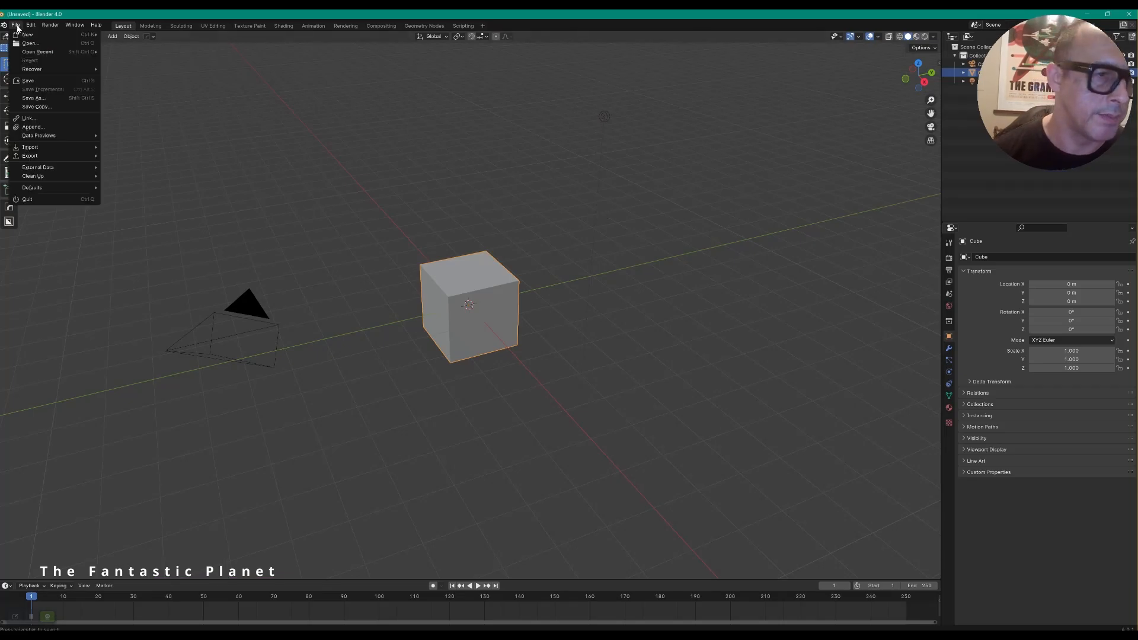
mouse_move(30, 148)
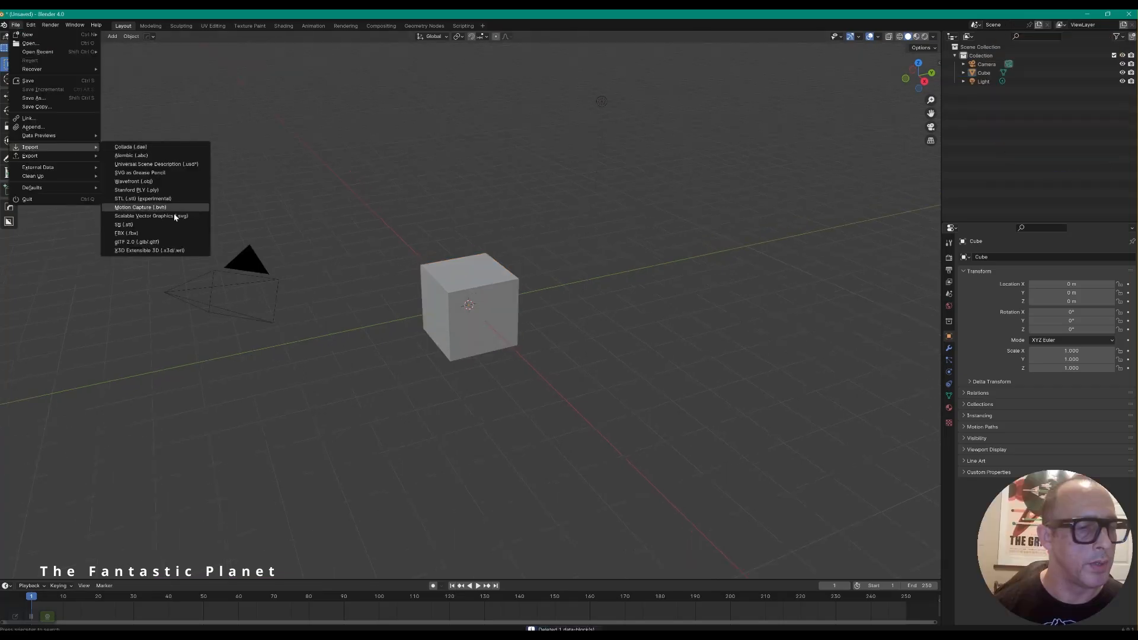
left_click(146, 234)
scroll(385, 391, "down", 5)
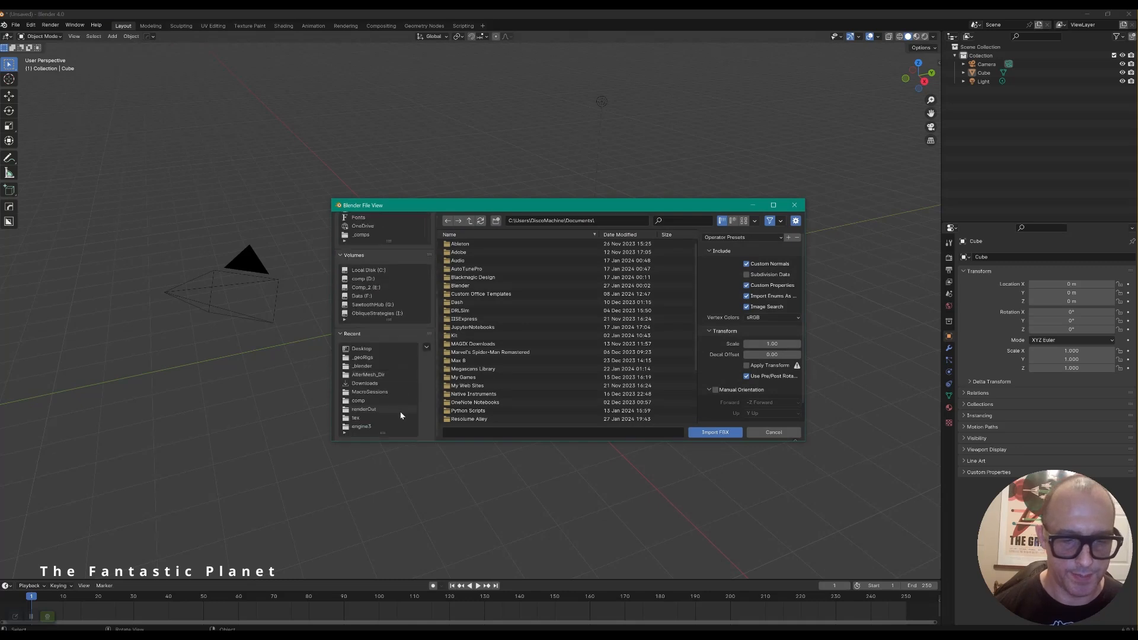
left_click(363, 358)
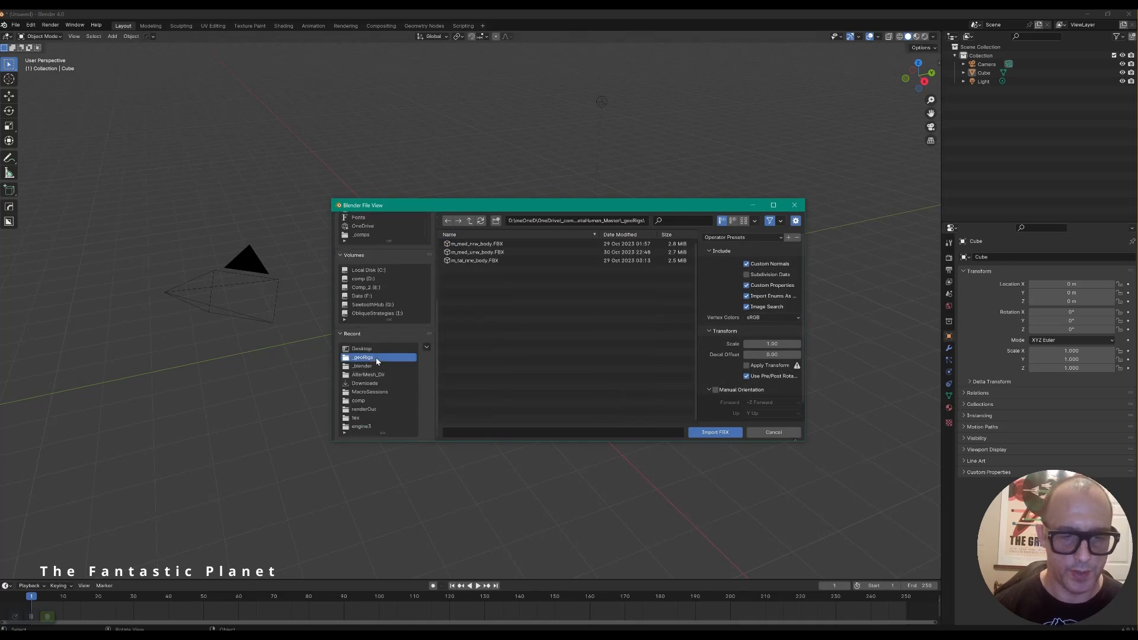
left_click(478, 244)
left_click(716, 432)
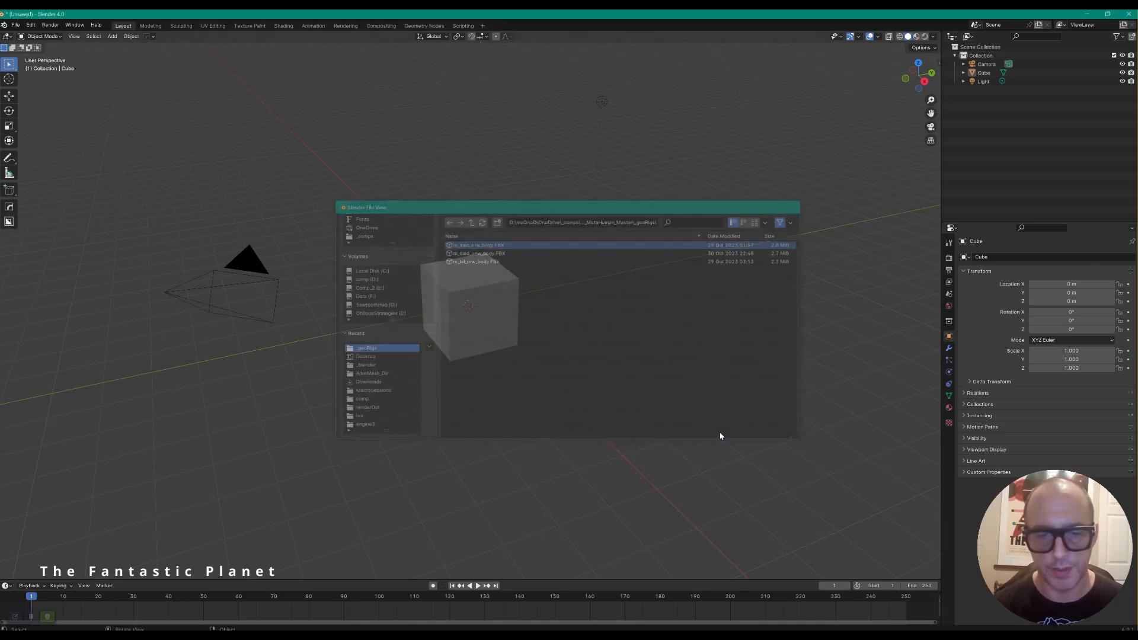
Step: Delete the default cube that surrounds the imported body
left_click(505, 311)
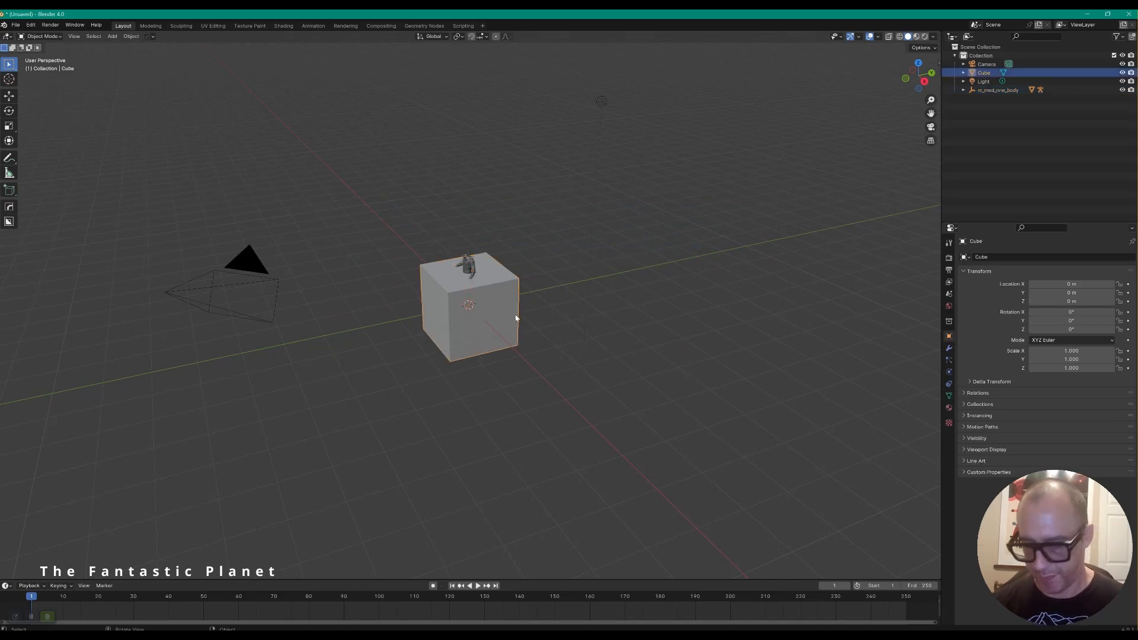
key("Delete")
middle_click_drag(490, 318, 506, 300)
scroll(506, 300, "up", 3)
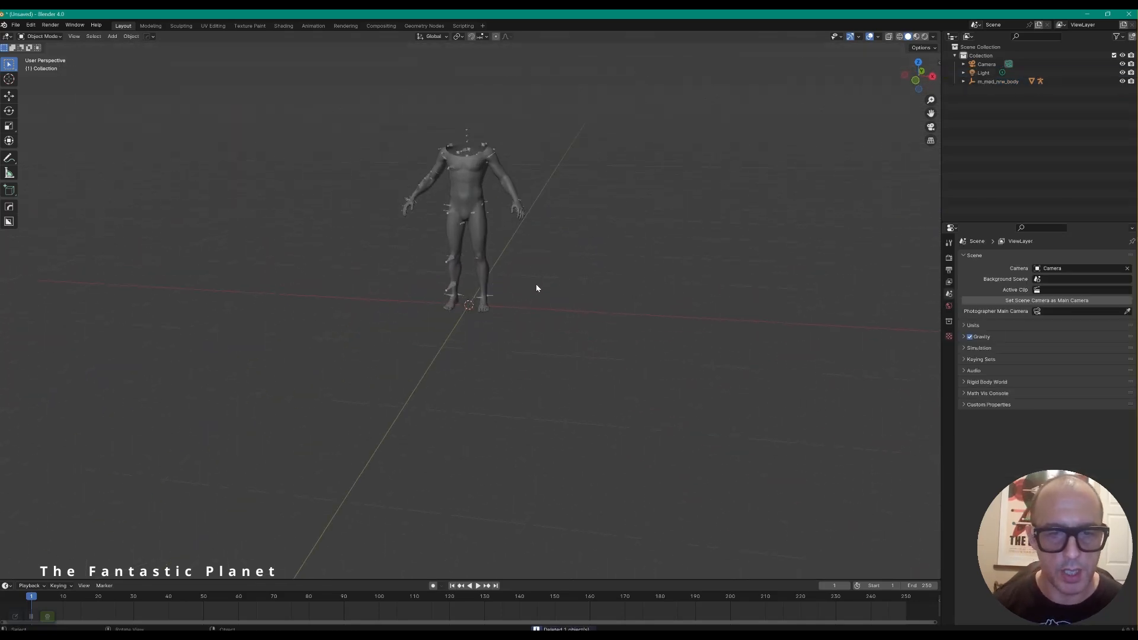
scroll(404, 204, "up", 2)
Step: Import the SK_kungFu_PersonV6 outfit as FBX onto the body and inspect how it fits
left_click(15, 25)
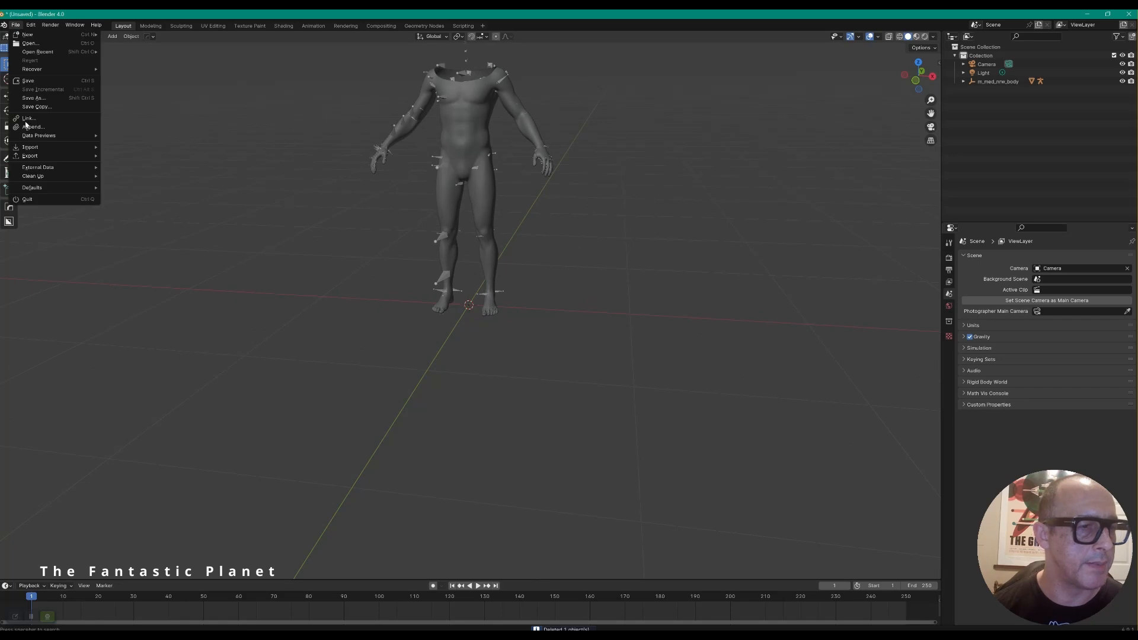
mouse_move(36, 147)
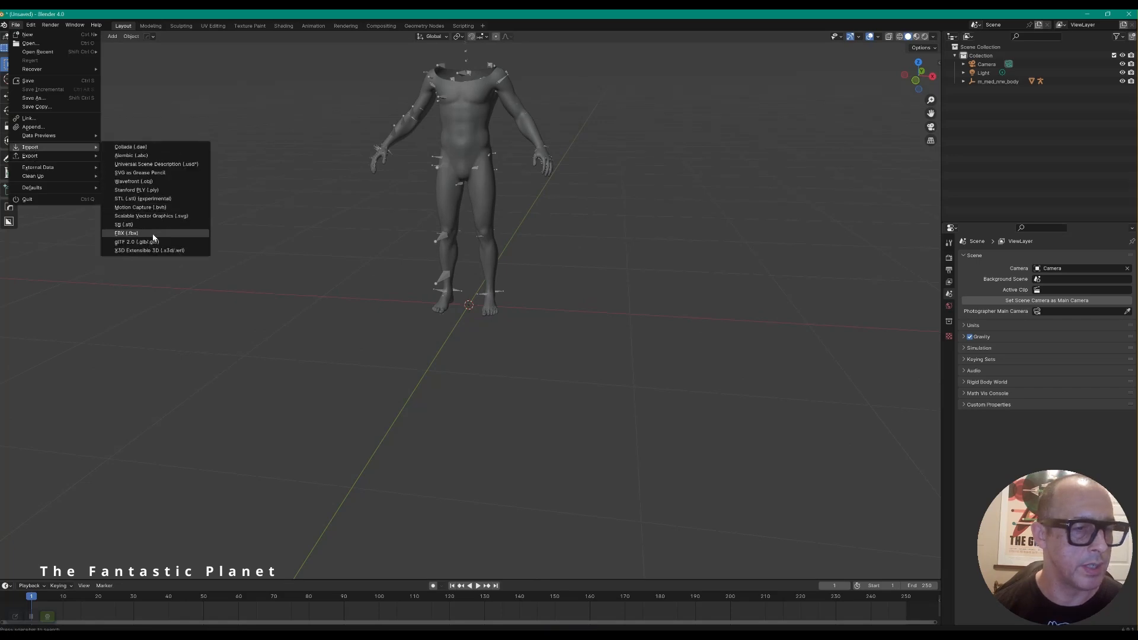
left_click(126, 233)
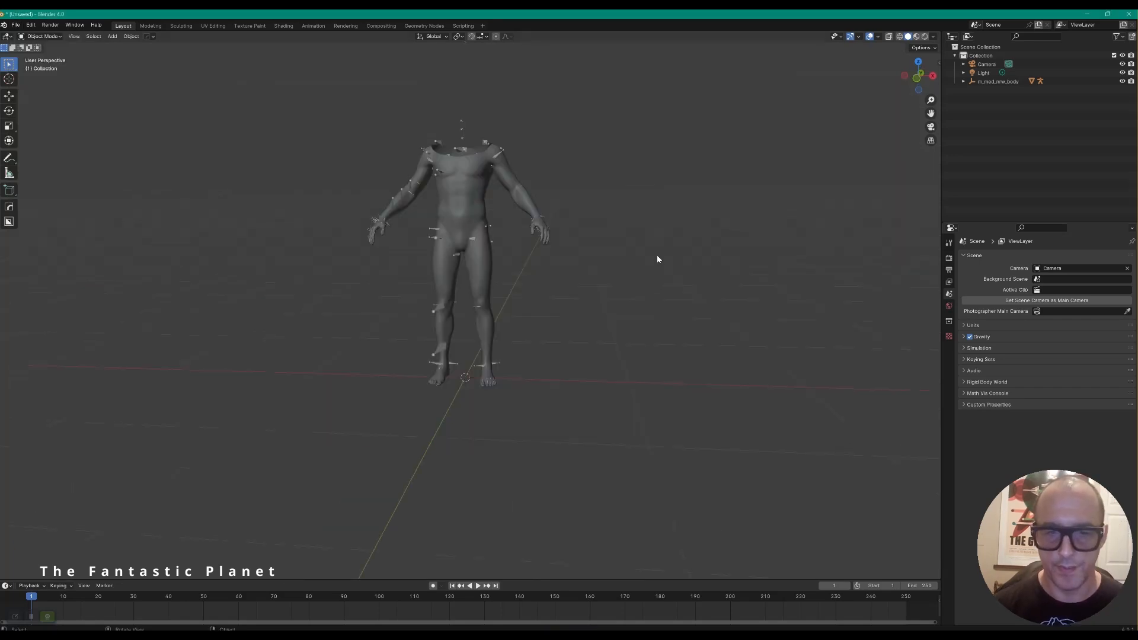
middle_click_drag(662, 239, 592, 270)
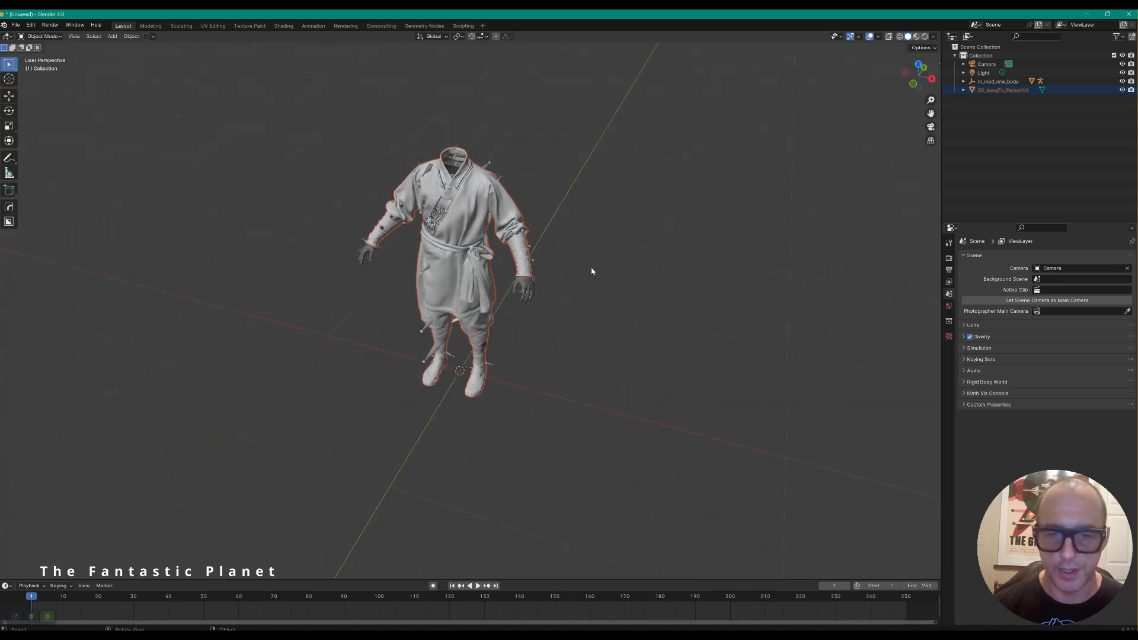
scroll(534, 259, "up", 2)
middle_click_drag(468, 240, 578, 201)
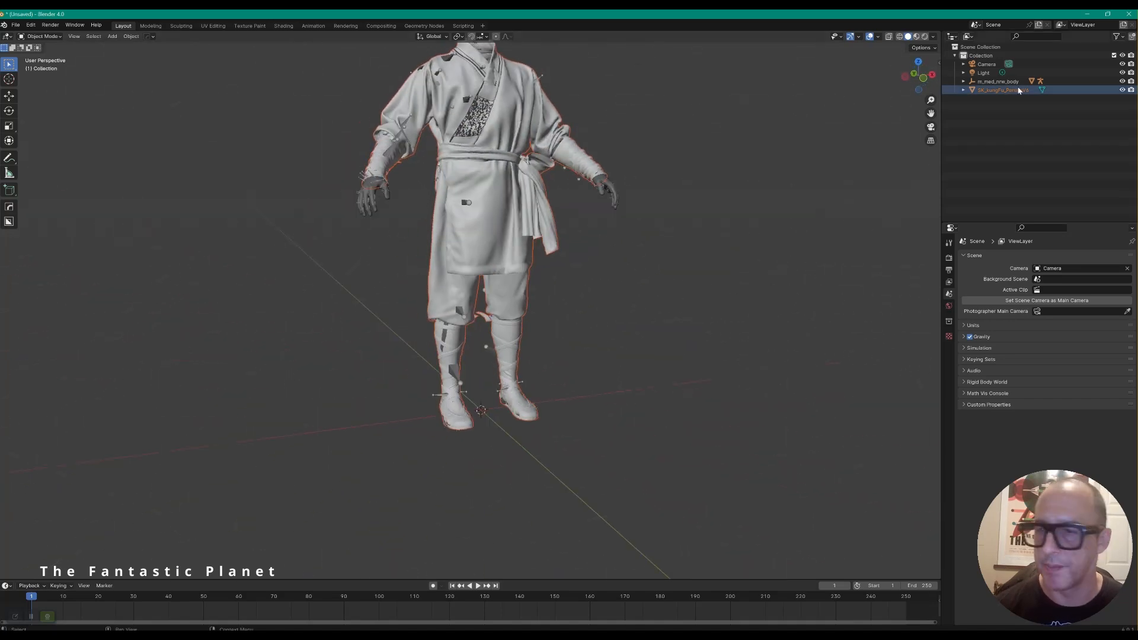
Step: Expand the m_med_nrw_body and SK_kungFu_PersonV6 hierarchies and hide the SK_kungFu_PersonV6 outfit in the viewport
left_click(963, 90)
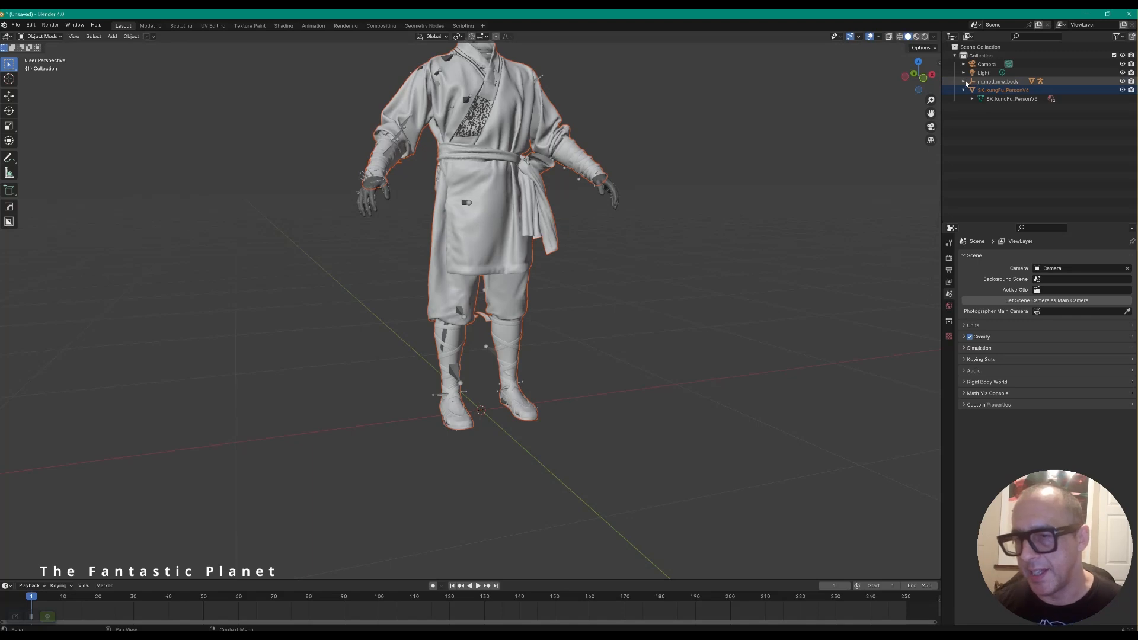
left_click(964, 81)
left_click(972, 90)
left_click(998, 81)
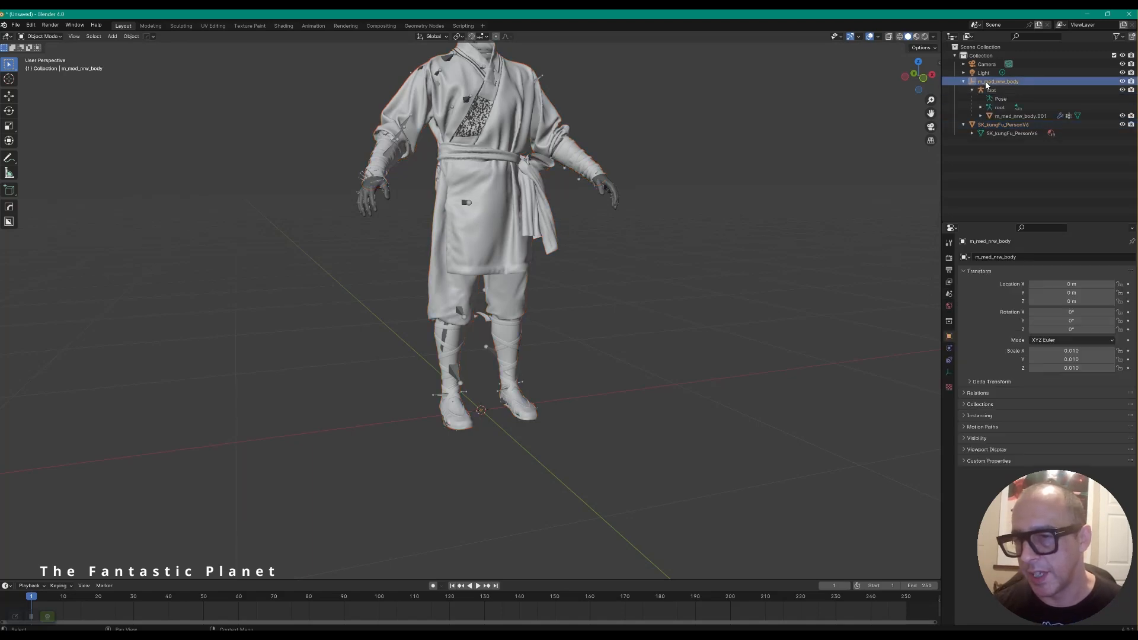
left_click(1122, 116)
left_click(1122, 116)
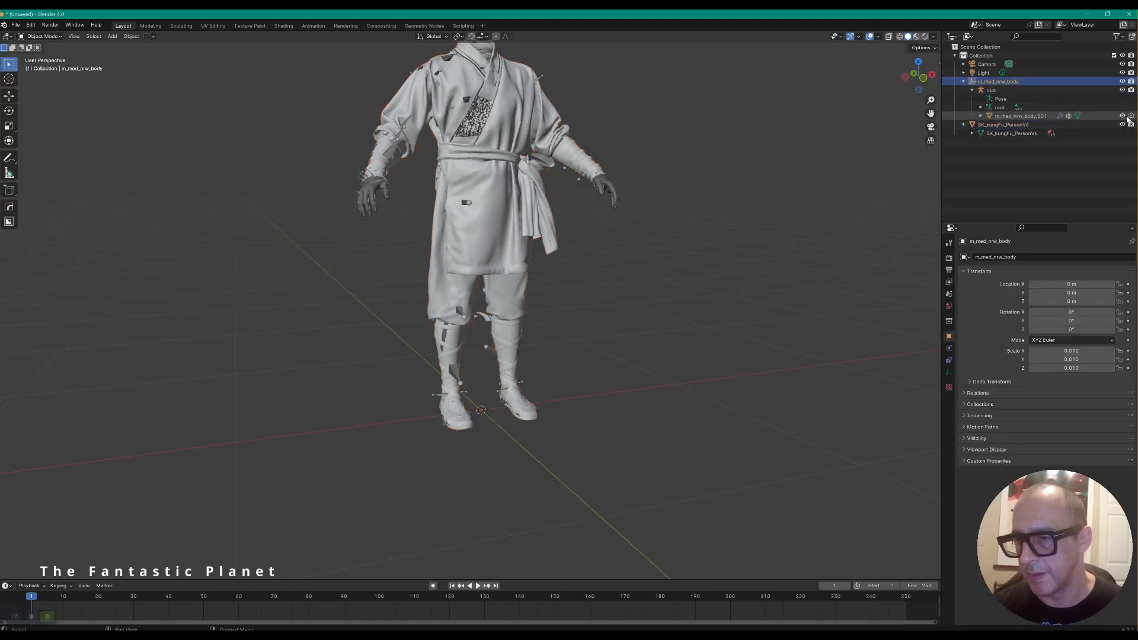
left_click(1131, 125)
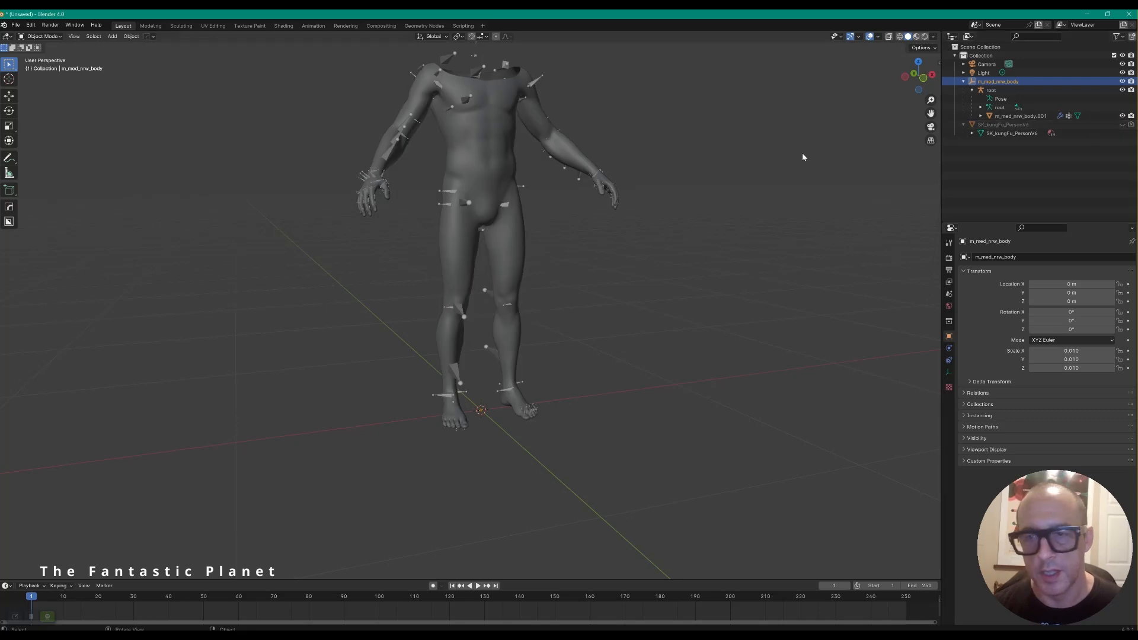
Step: Select the body mesh, its m_med_nrw_body parent and the root armature in turn to examine what each one covers
left_click(1012, 115)
middle_click_drag(755, 149, 715, 275, "shift")
scroll(726, 288, "up", 4)
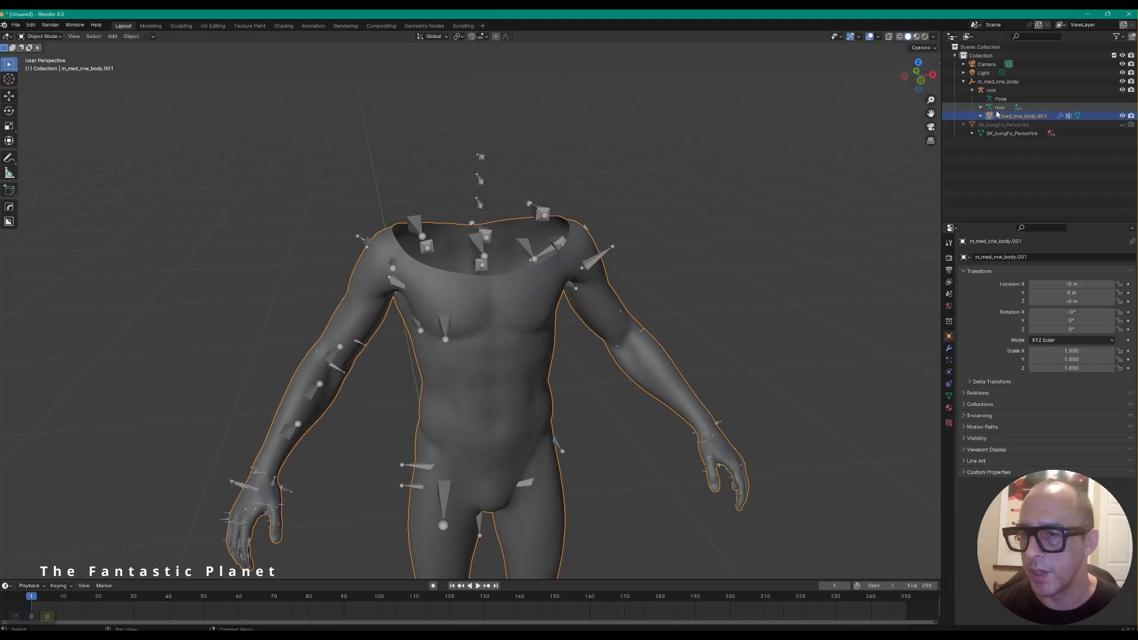
left_click(996, 82)
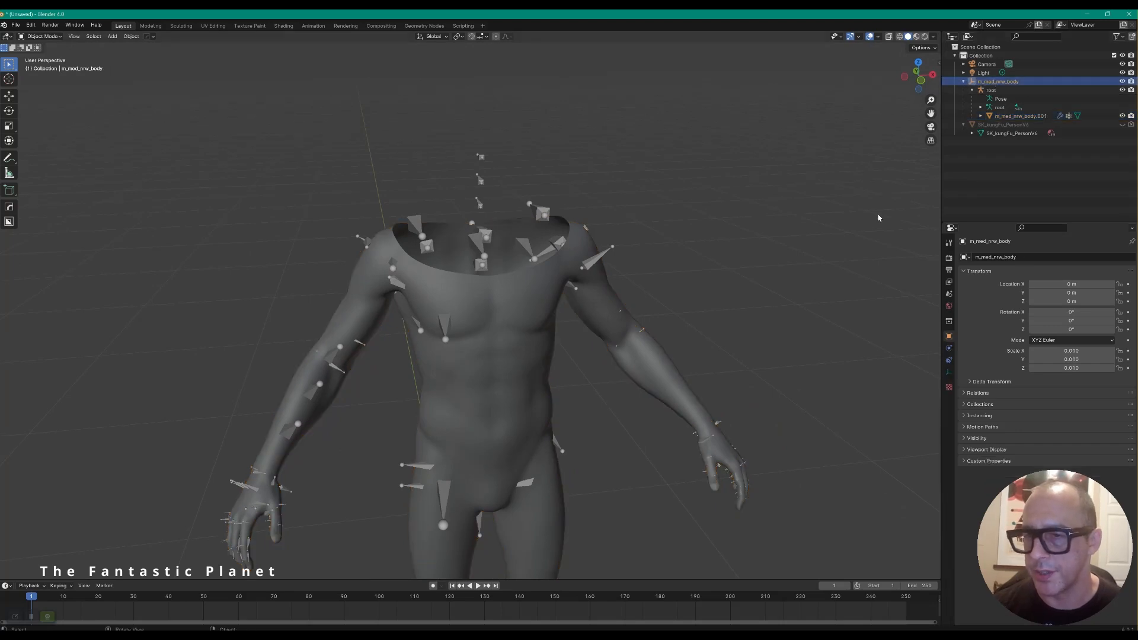
middle_click_drag(879, 218, 881, 86, "shift")
middle_click_drag(803, 296, 788, 318)
scroll(788, 317, "down", 1)
middle_click_drag(765, 409, 768, 281, "shift")
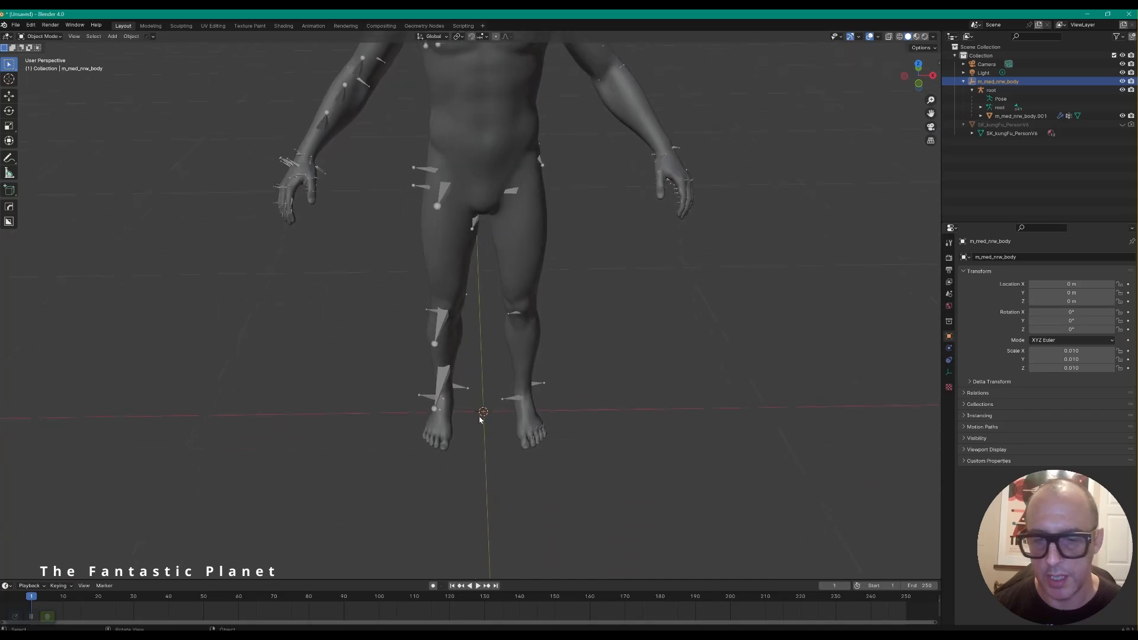
left_click(991, 92)
middle_click_drag(764, 292, 761, 247)
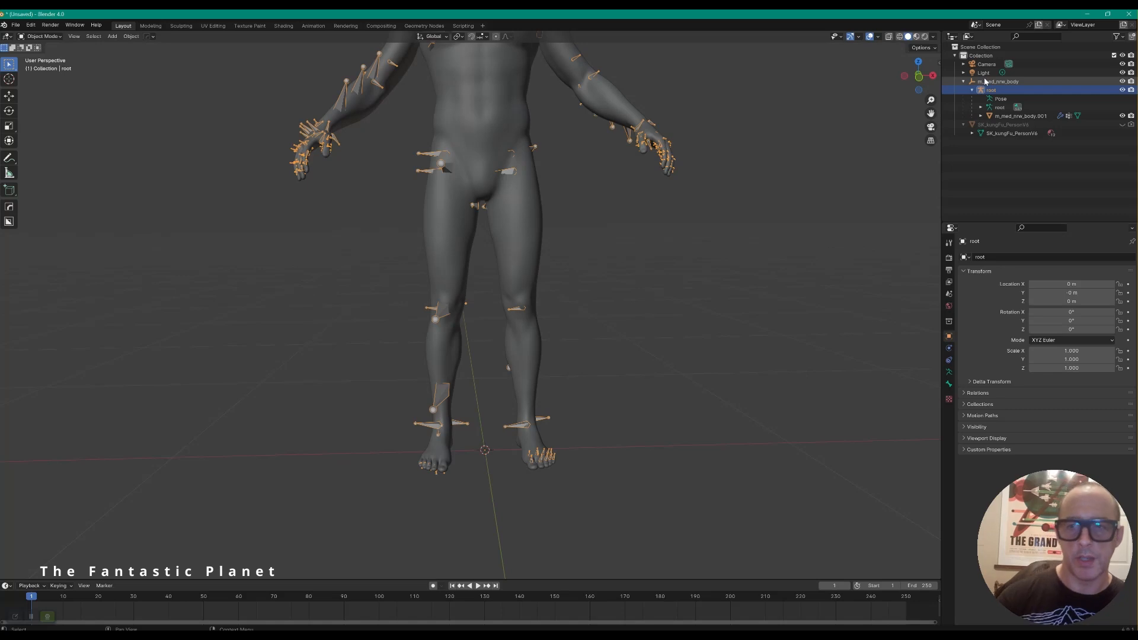
Step: Switch to Unreal Editor and select the root bone of m_med_nrw_body_preview to examine its position at the feet
key("alt+Tab")
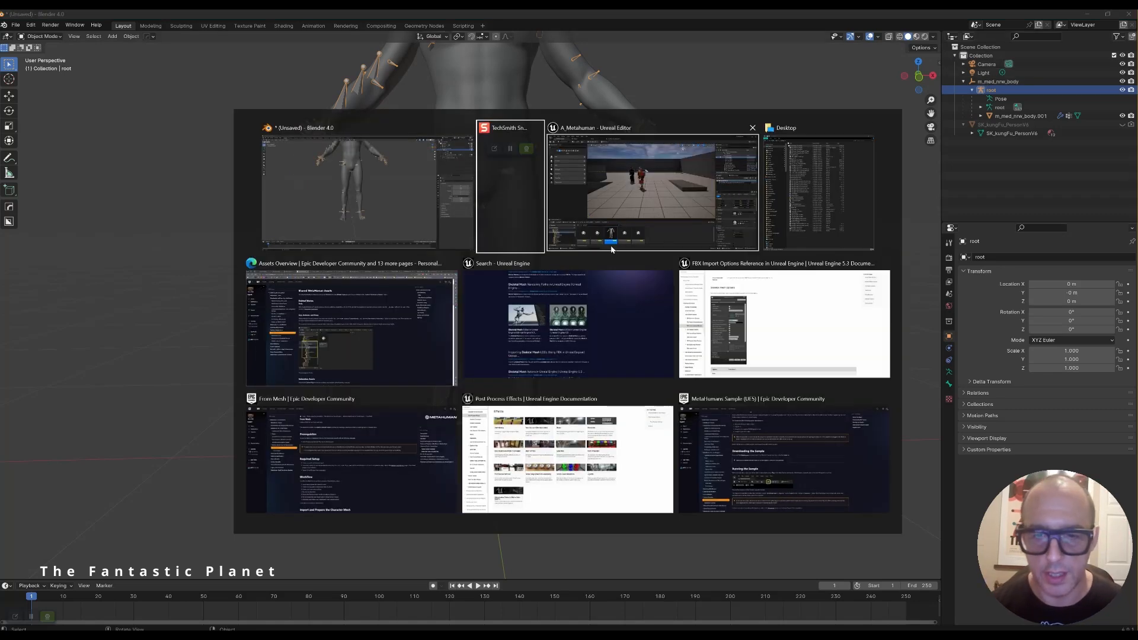
double_click(355, 540)
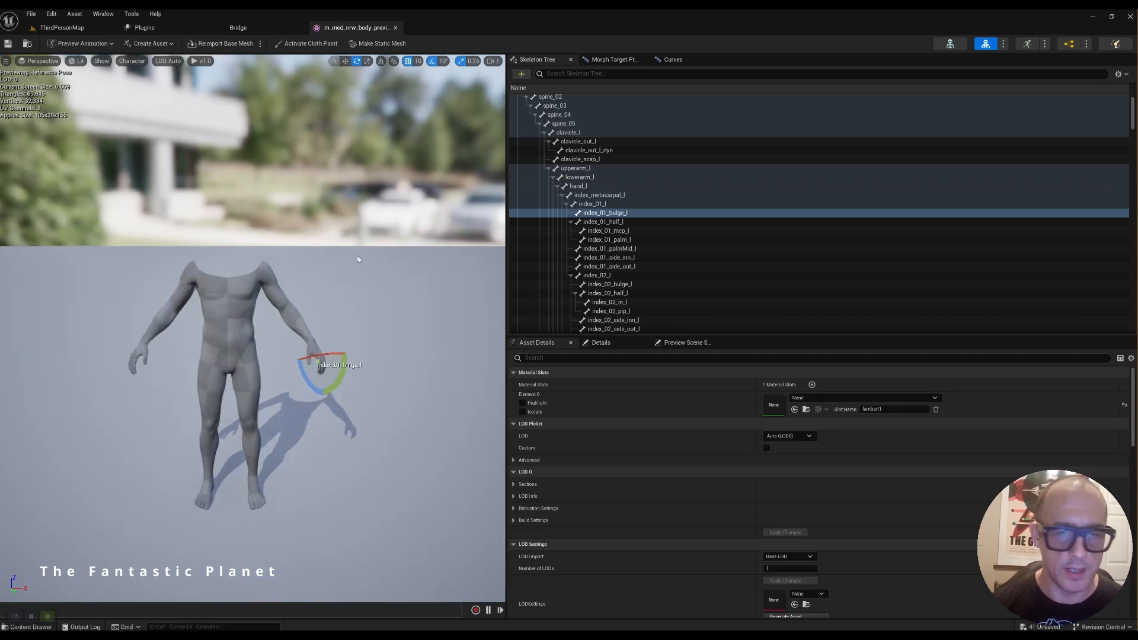
scroll(554, 101, "up", 2)
left_click(555, 100)
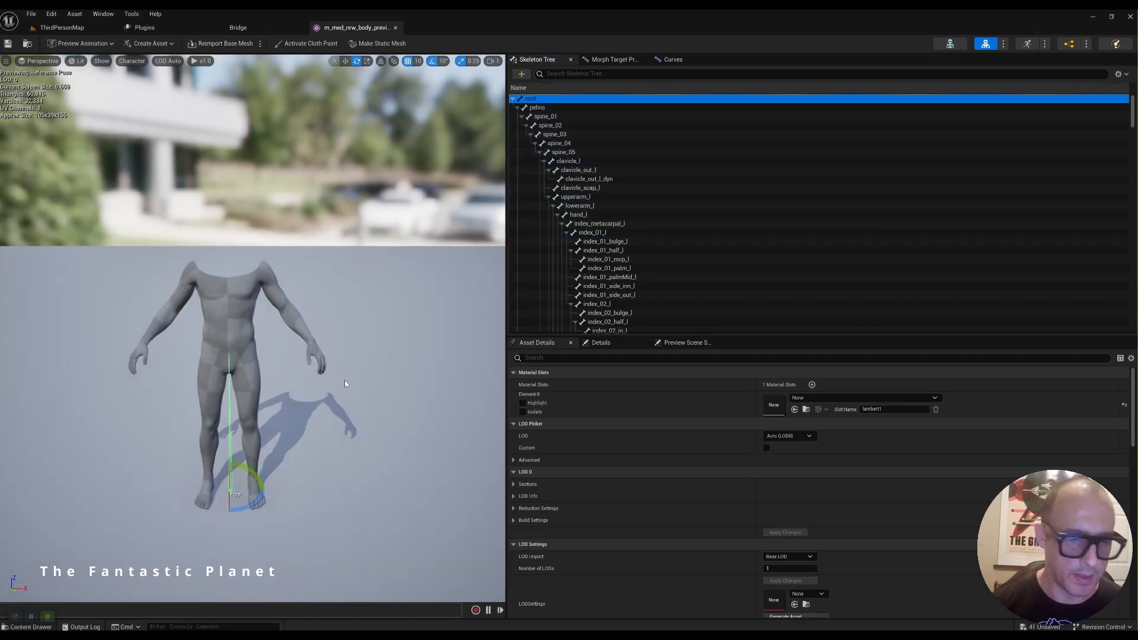
left_click_drag(321, 463, 296, 494)
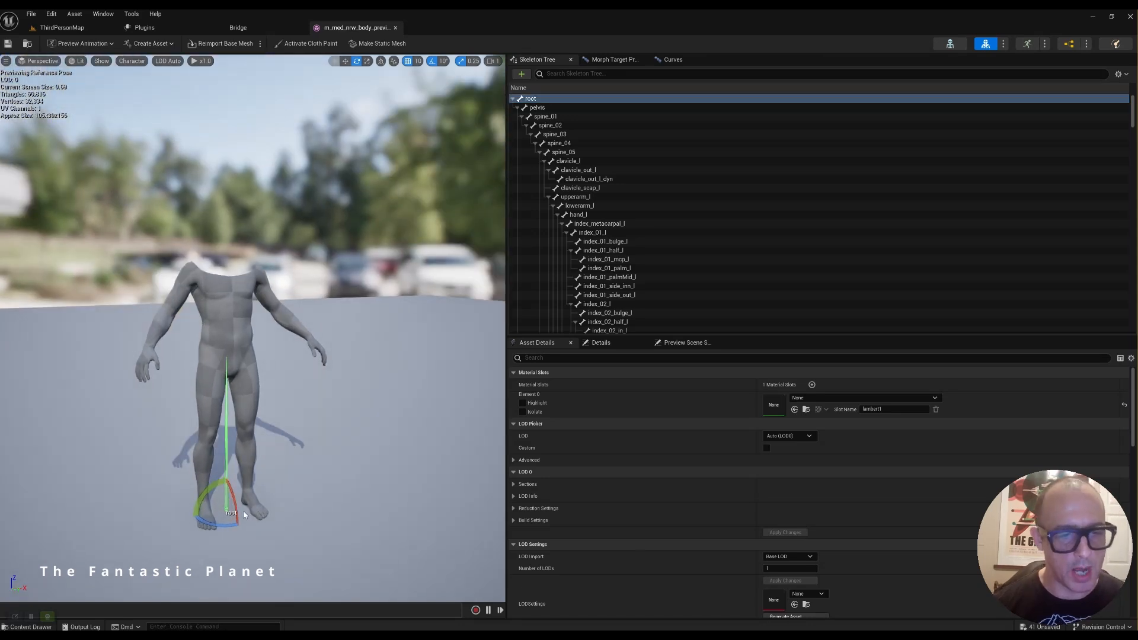
Step: Back in Blender, expand the root bone down to the pelvis's children and compare the hierarchy with Unreal's skeleton tree
key("alt+Tab")
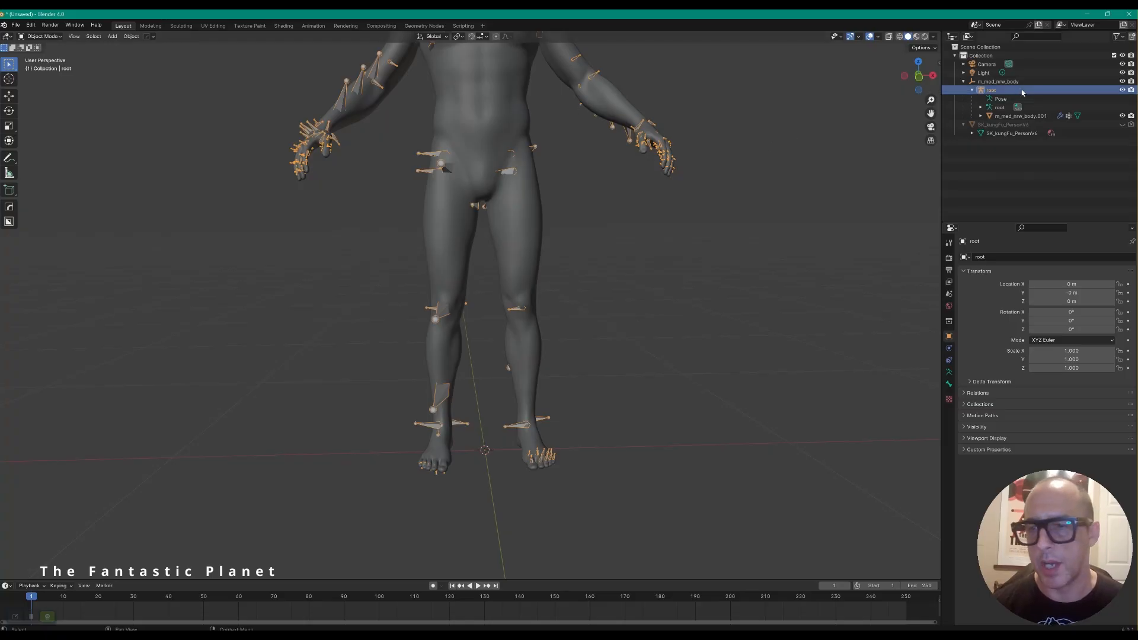
left_click(996, 109)
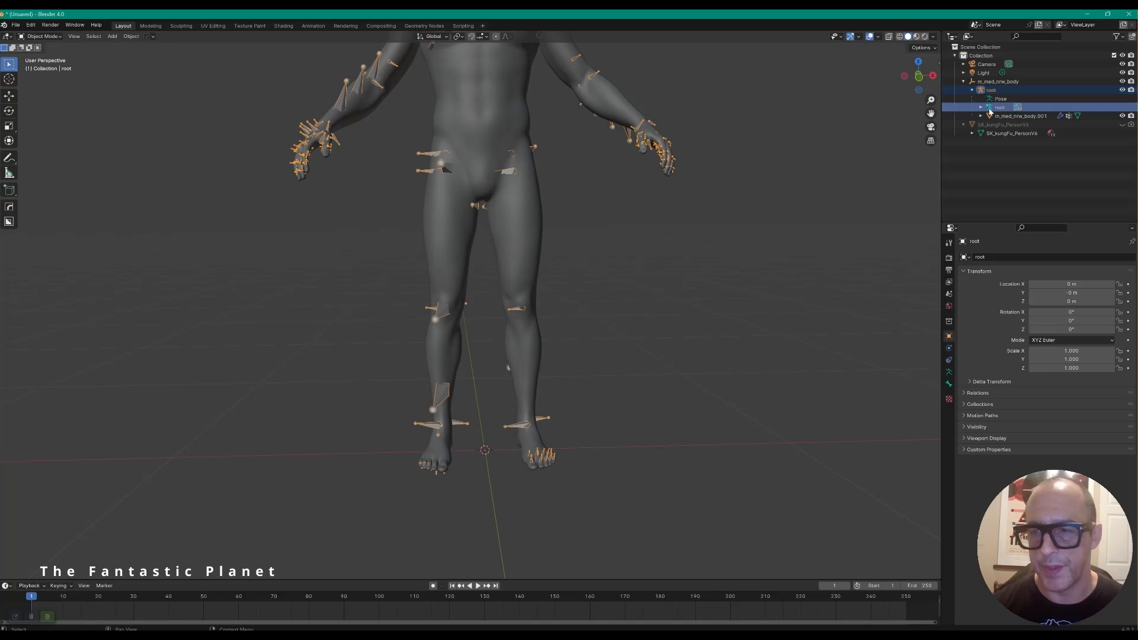
left_click(981, 108)
left_click(989, 116)
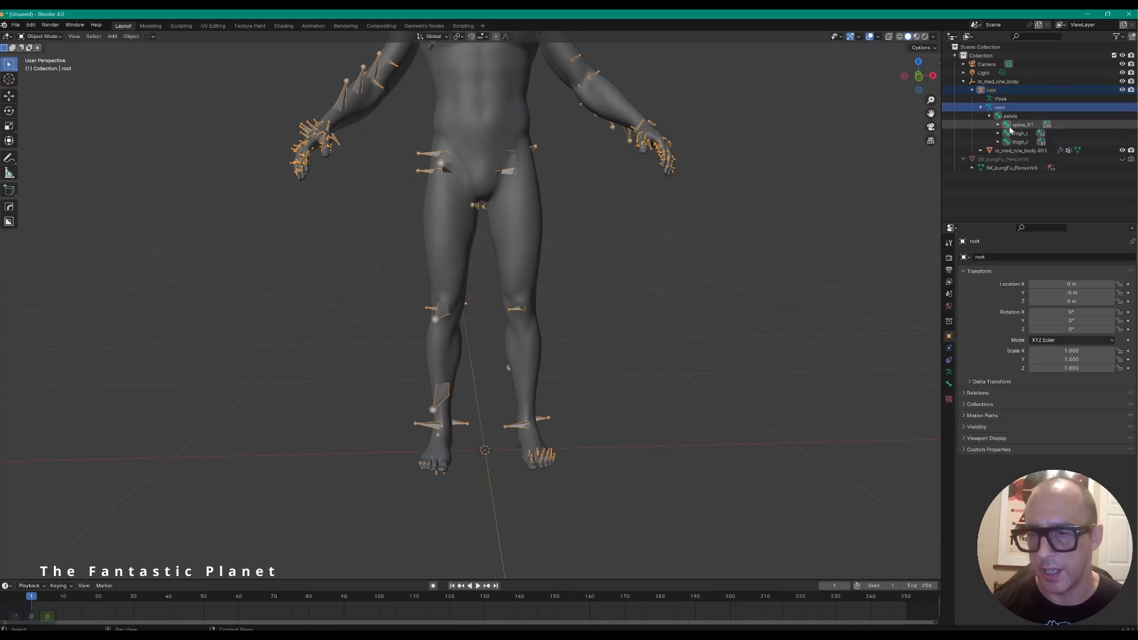
key("alt+Tab")
scroll(634, 305, "down", 3)
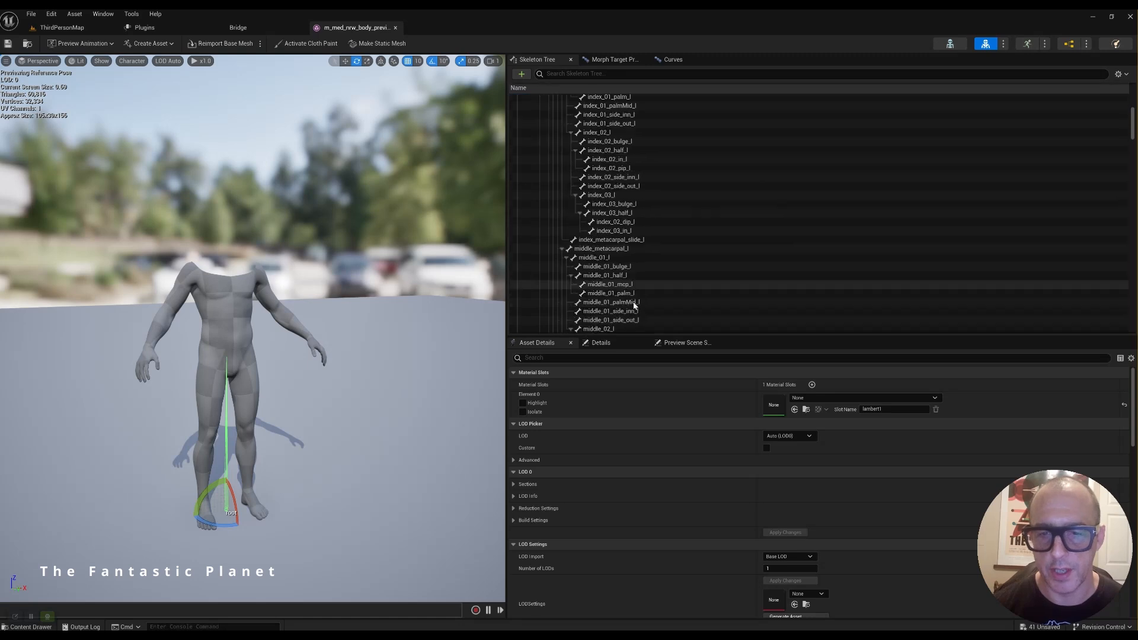
key("alt+Tab")
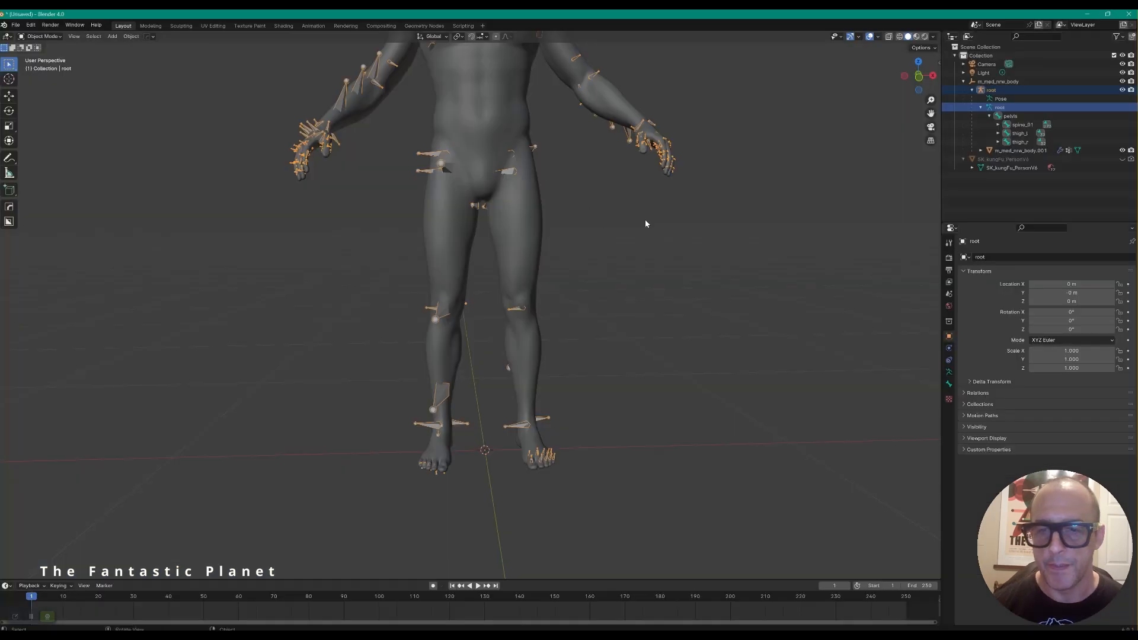
Step: Select the m_med_nrw_body.001 mesh, expand its contents and switch it to Weight Paint mode
left_click(1000, 150)
scroll(725, 179, "down", 2)
middle_click_drag(441, 148, 482, 207)
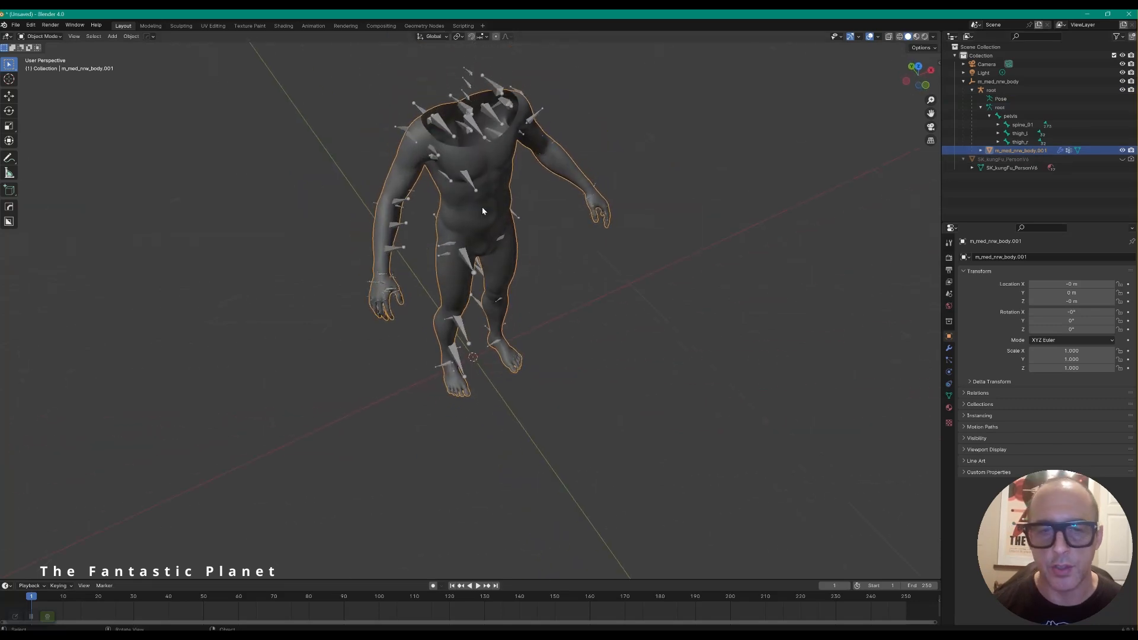
left_click(980, 151)
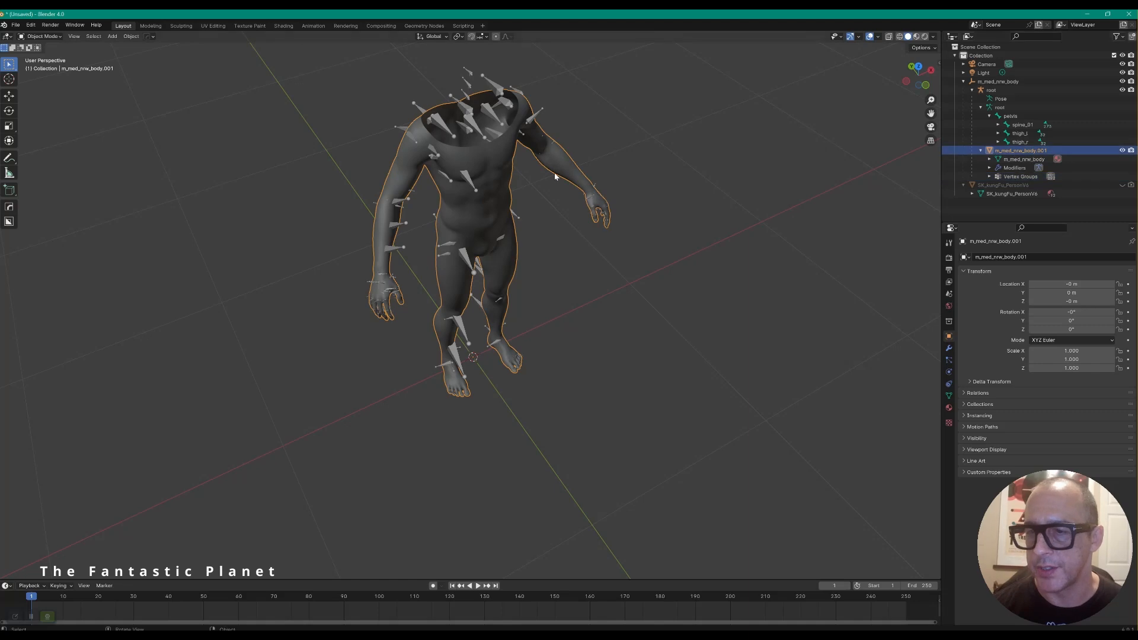
left_click(41, 37)
left_click(36, 88)
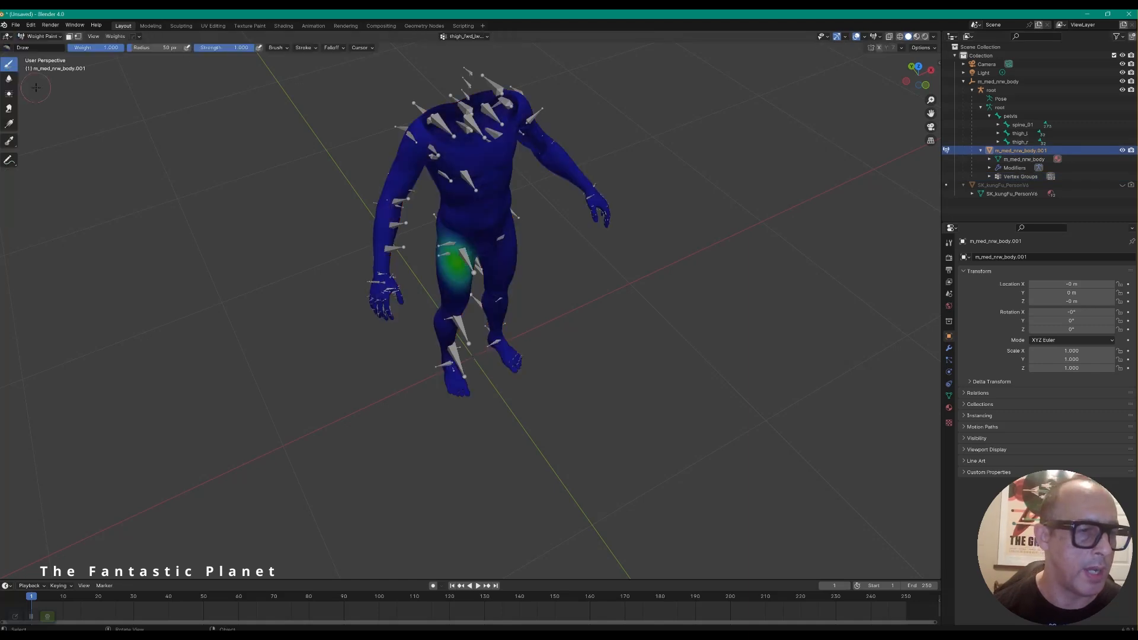
middle_click_drag(558, 189, 539, 148)
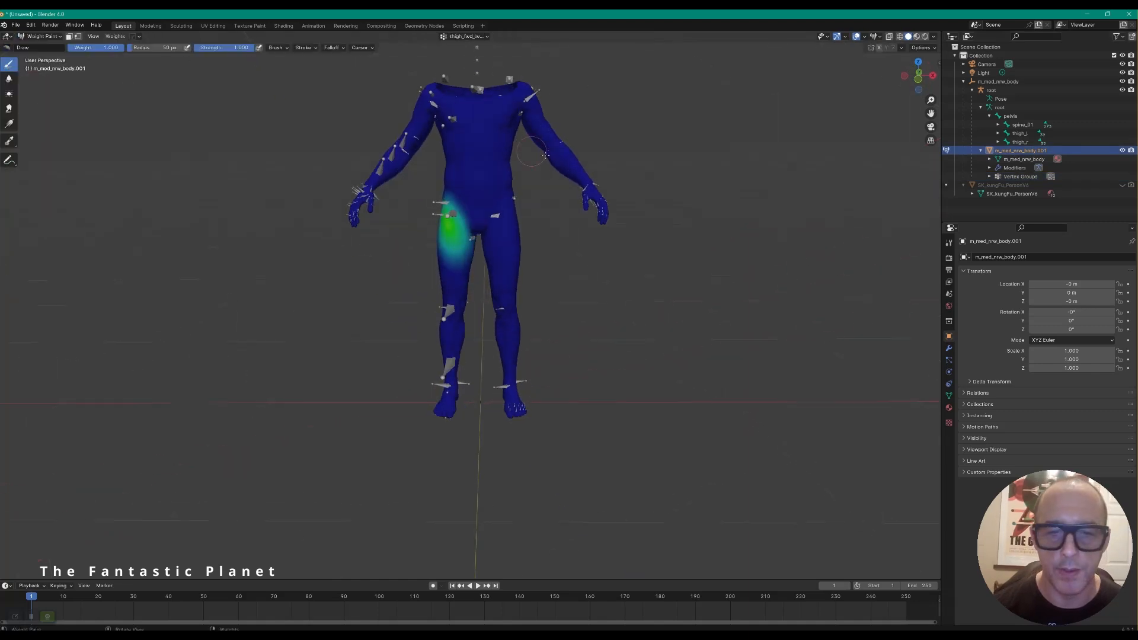
Step: Show the body mesh's vertex groups and examine the weights of the right thigh groups
left_click(1014, 176)
left_click(950, 396)
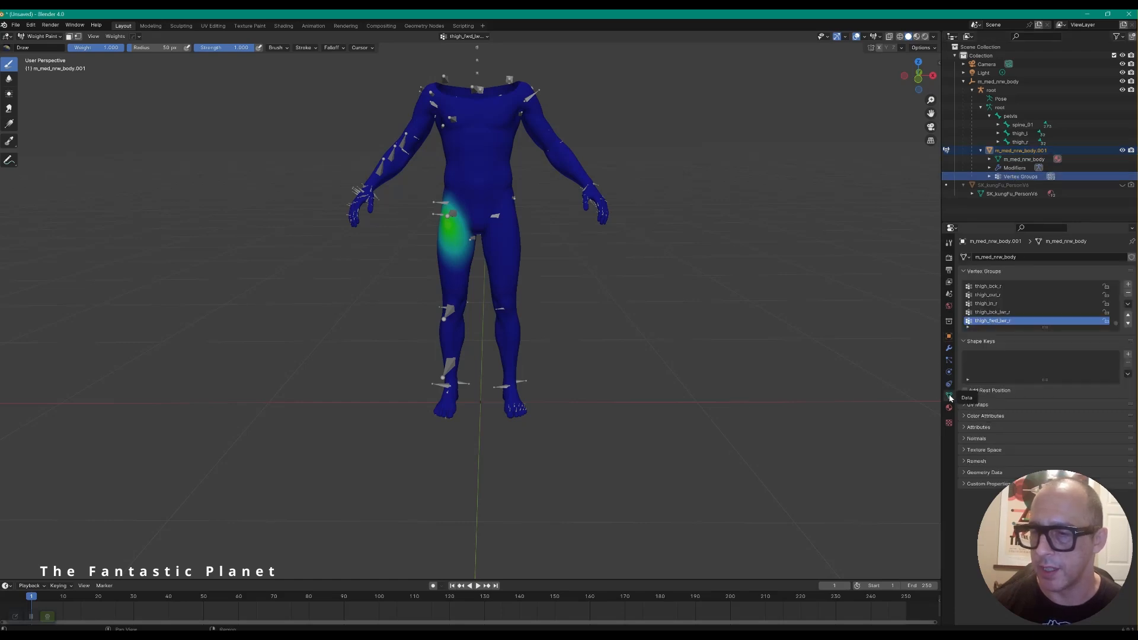
scroll(990, 314, "up", 1)
left_click(989, 313)
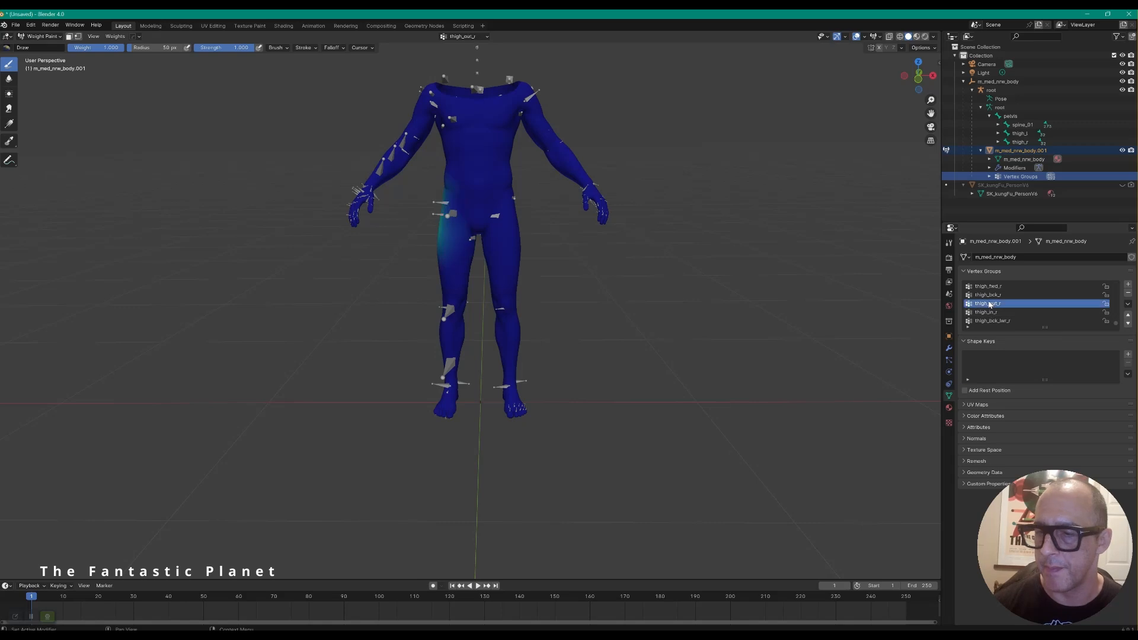
left_click(995, 321)
left_click(997, 312)
left_click(995, 304)
left_click(993, 297)
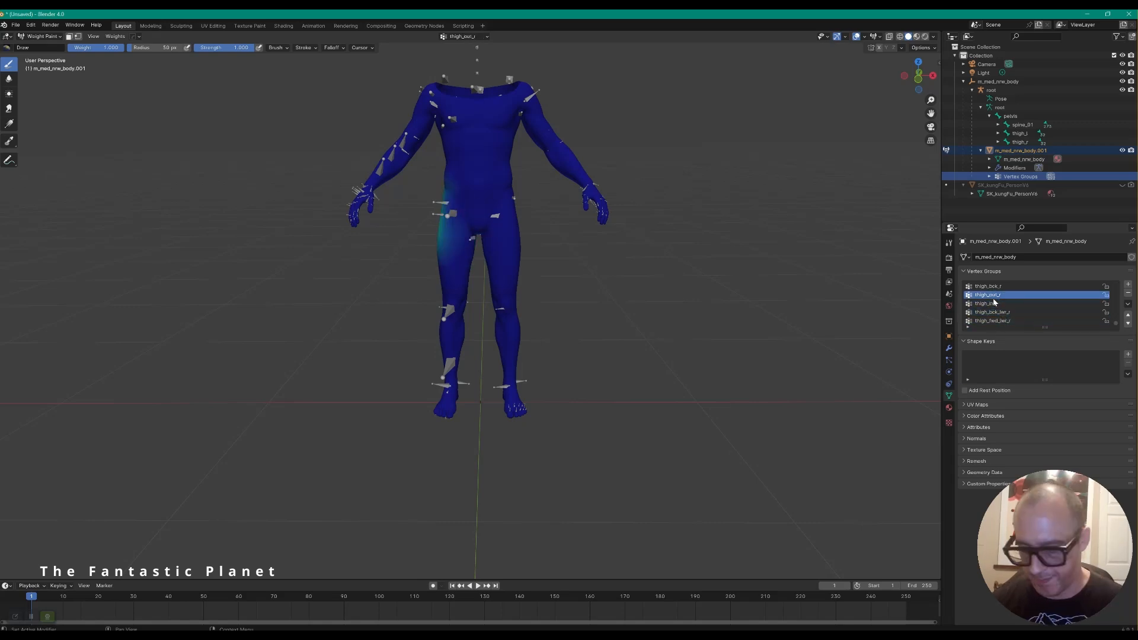
left_click(994, 288)
Step: Cycle up through the calf, ankle and toe vertex groups to examine their weights on the body
scroll(1001, 297, "up", 11, "ctrl")
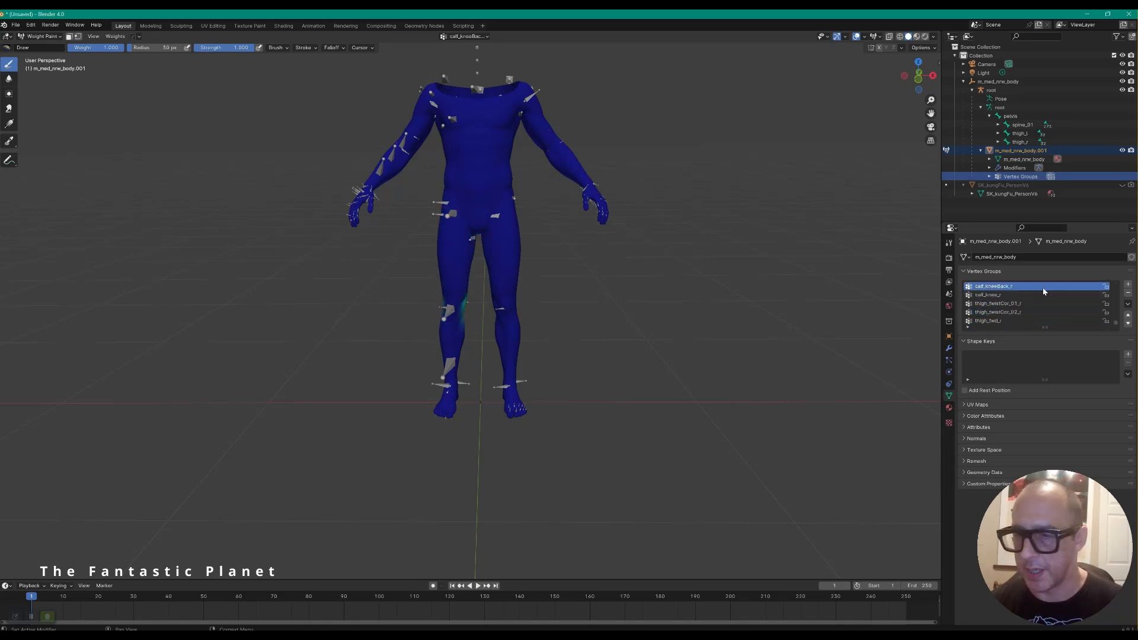
scroll(1011, 308, "up", 1, "ctrl")
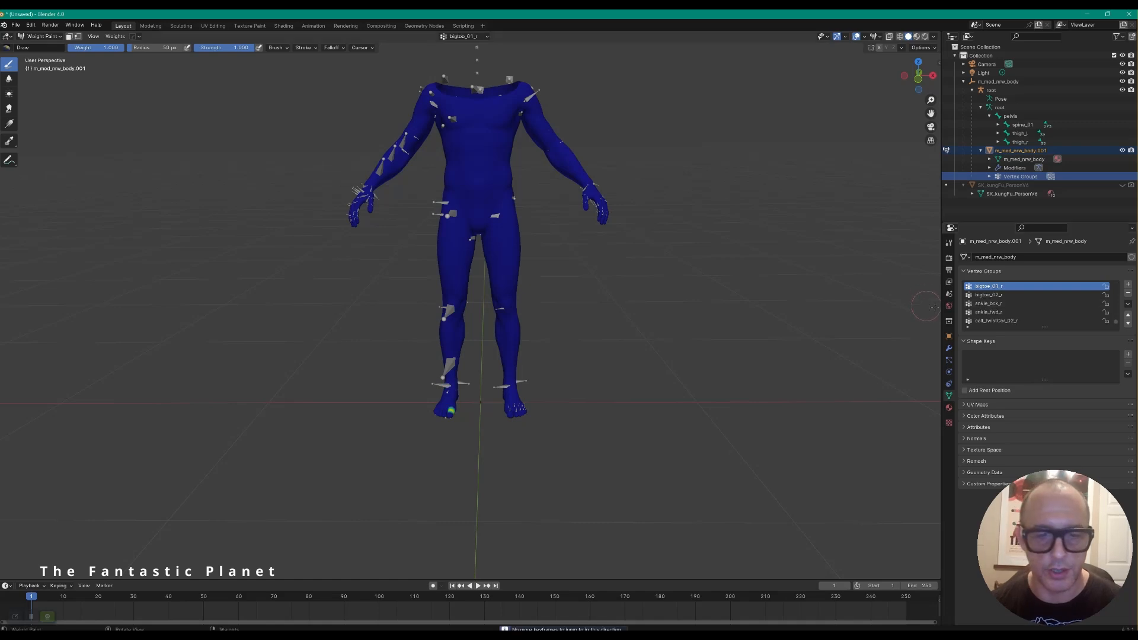
scroll(1011, 304, "up", 5, "ctrl")
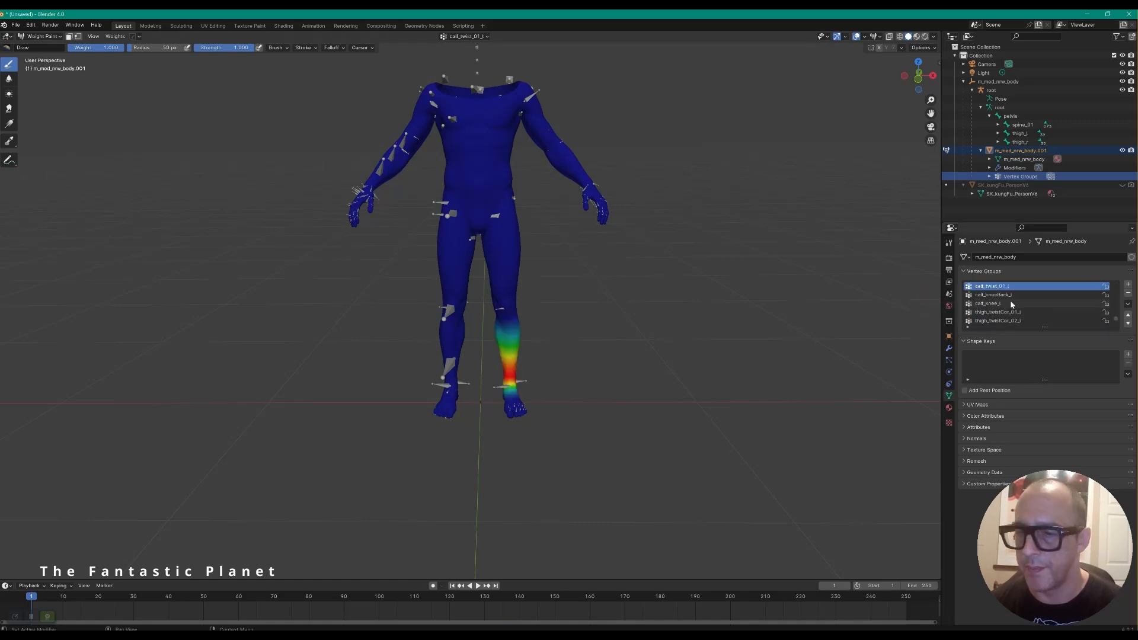
scroll(1011, 304, "up", 6, "ctrl")
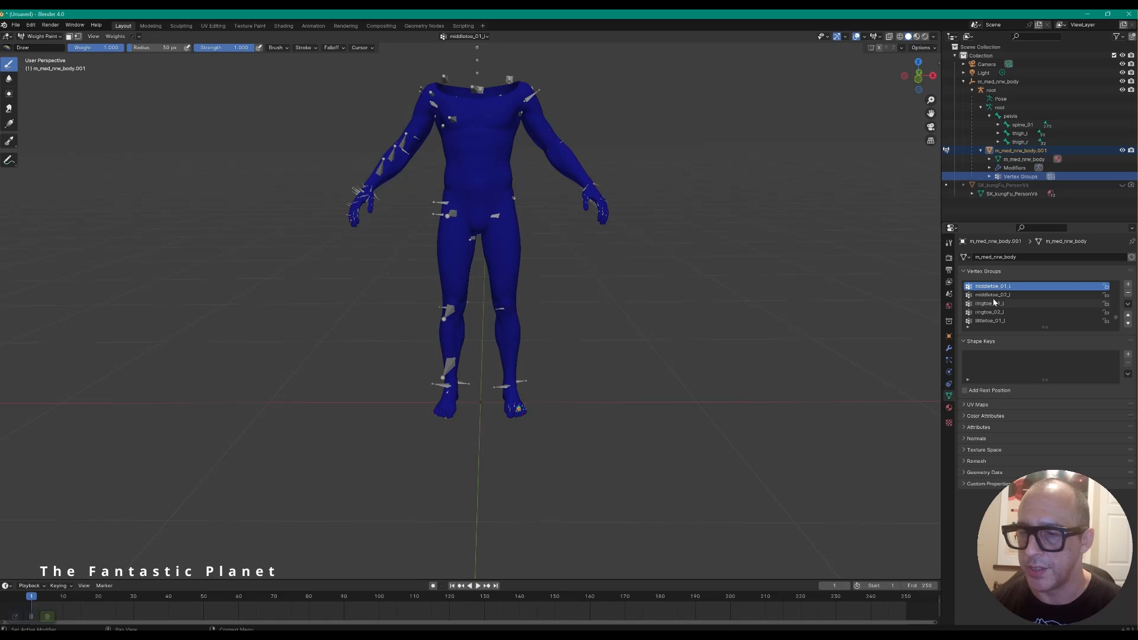
scroll(995, 296, "up", 1, "ctrl")
Step: Expand the body mesh's vertex group hierarchy and examine the spine_04_latissimus_l weights around the torso and armpit
left_click(990, 177)
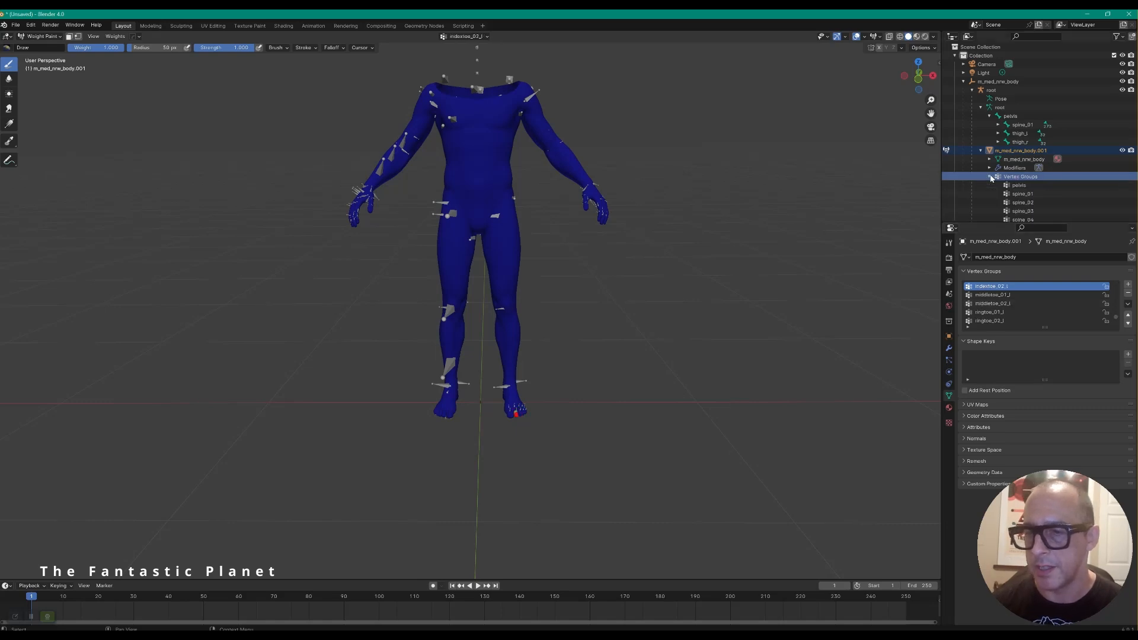
scroll(1004, 297, "up", 9)
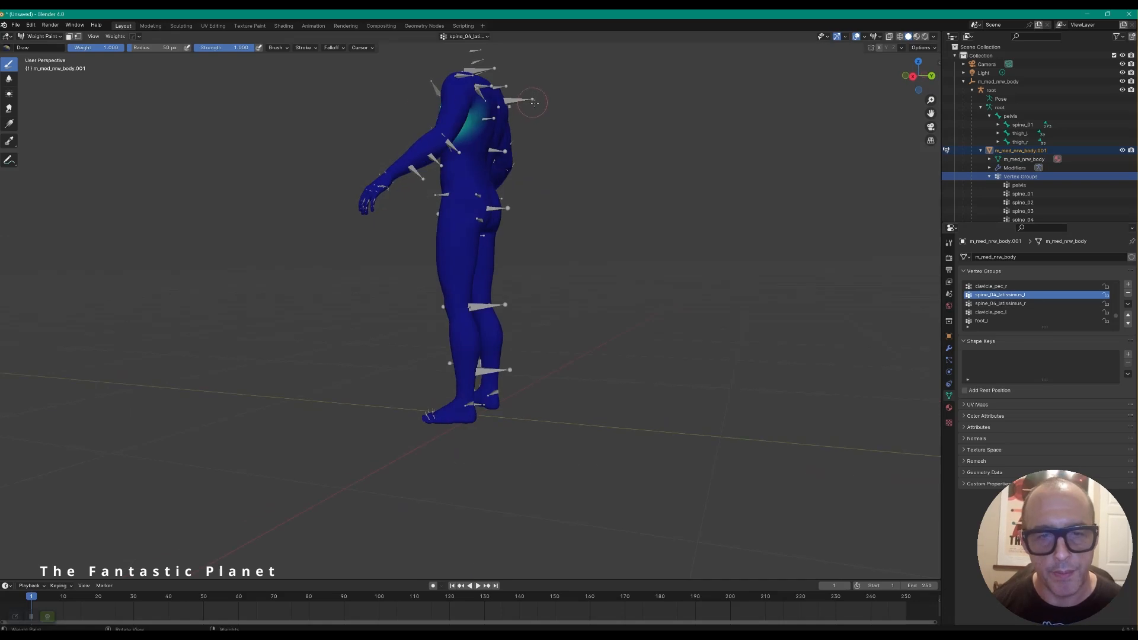
middle_click_drag(535, 103, 622, 204)
scroll(614, 267, "up", 6)
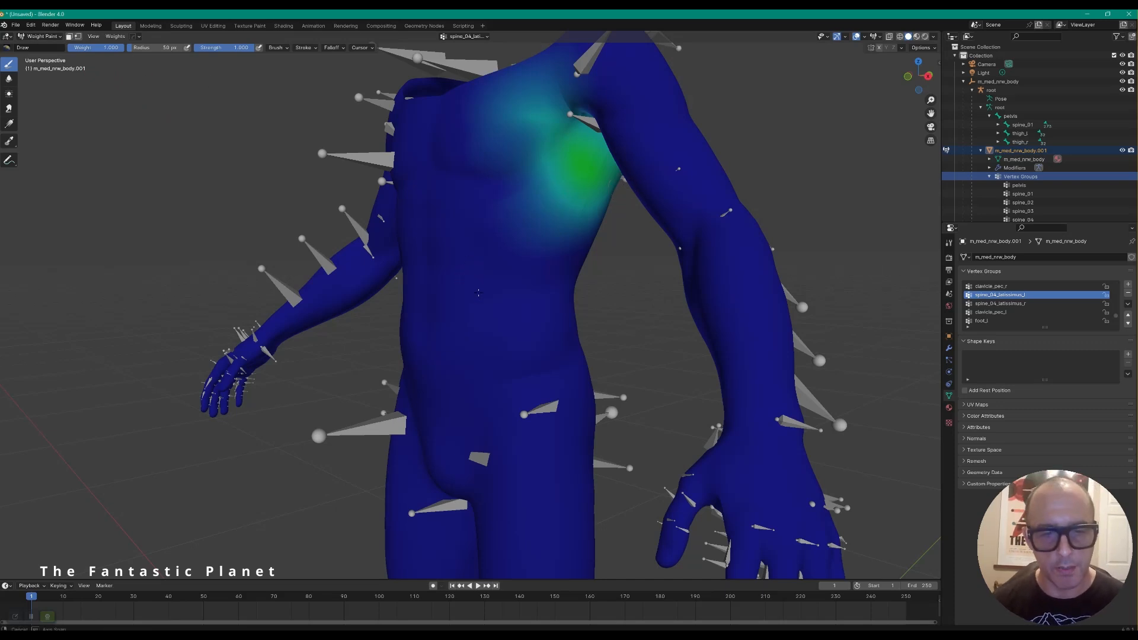
middle_click_drag(479, 291, 504, 289)
middle_click_drag(579, 286, 594, 154)
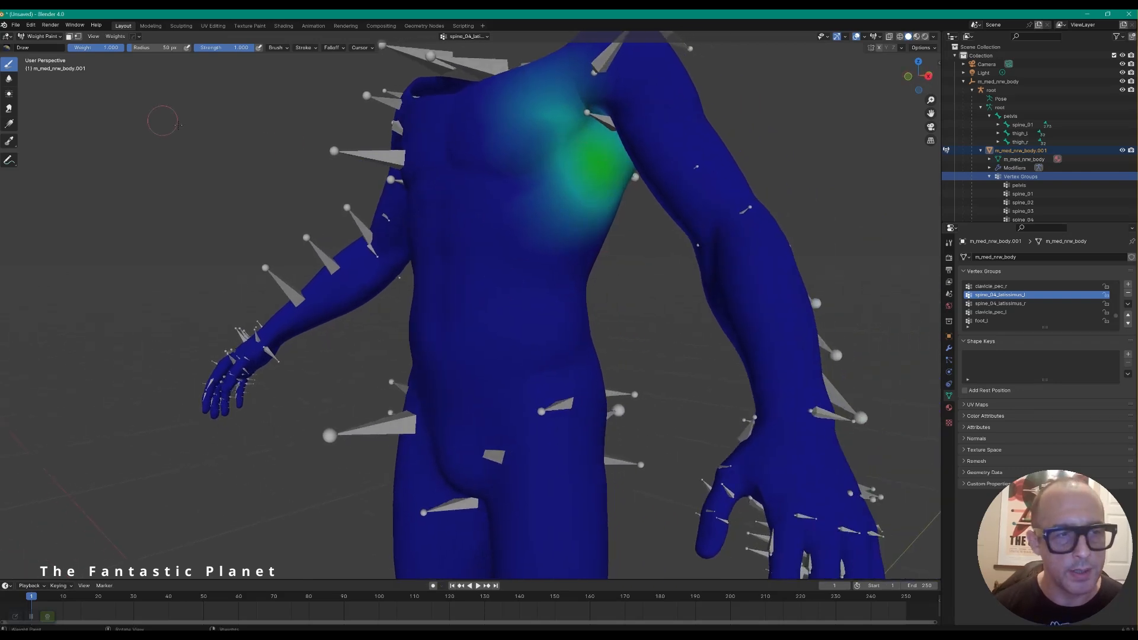
left_click_drag(592, 155, 591, 164)
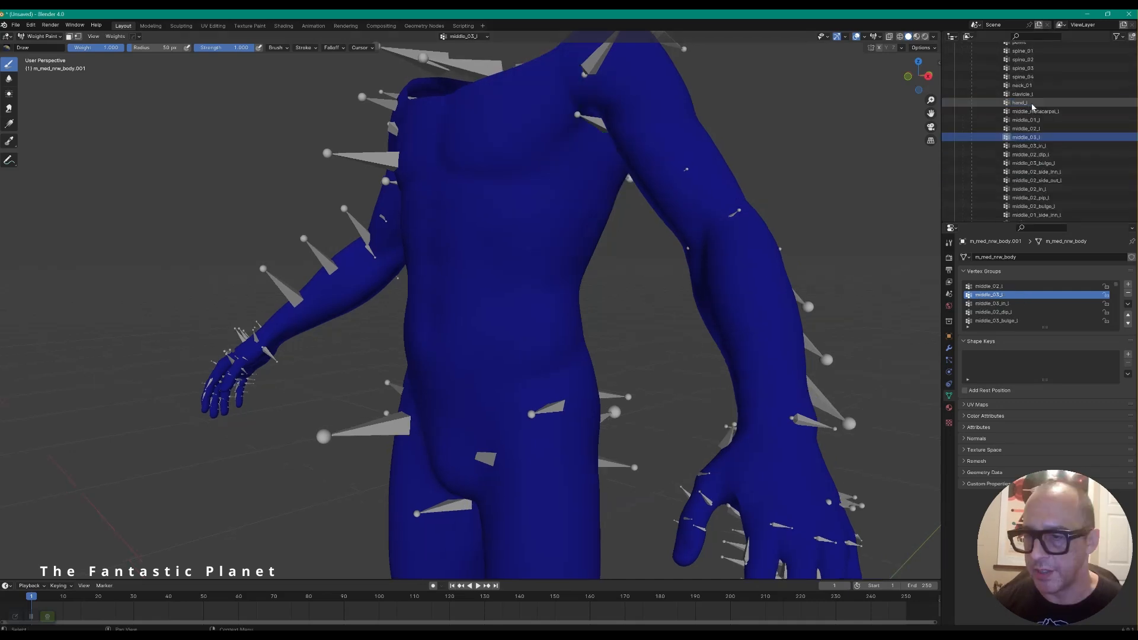
Step: Select the pelvis, spine_02 and spine_04 vertex groups in turn to examine their weights on the torso
scroll(1032, 108, "up", 6)
left_click(1024, 158)
left_click(1024, 151)
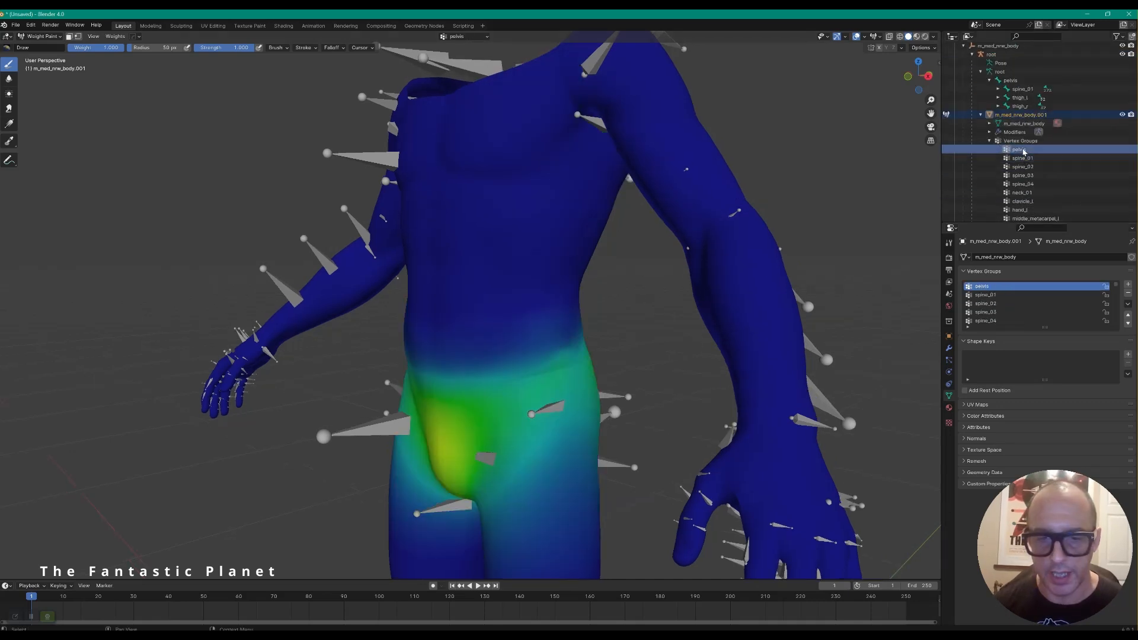
left_click(1027, 167)
left_click(1026, 186)
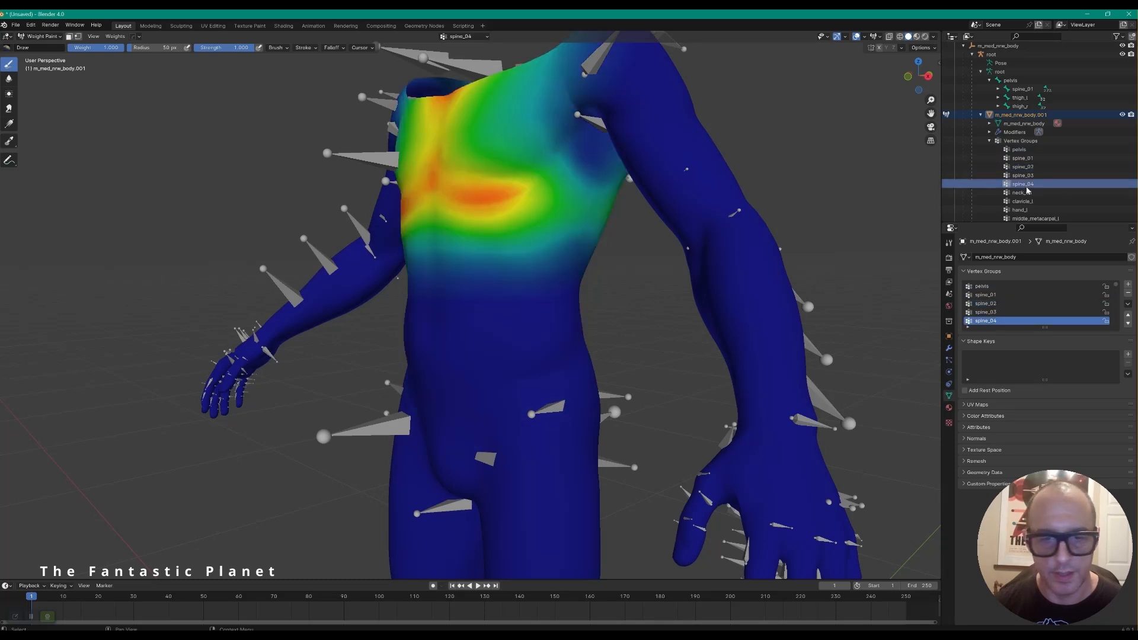
Step: Examine the spine_04 weights on the chest and shoulders, trying a brush weight of 0.000 and restoring it to 1.000
middle_click_drag(687, 196, 748, 220)
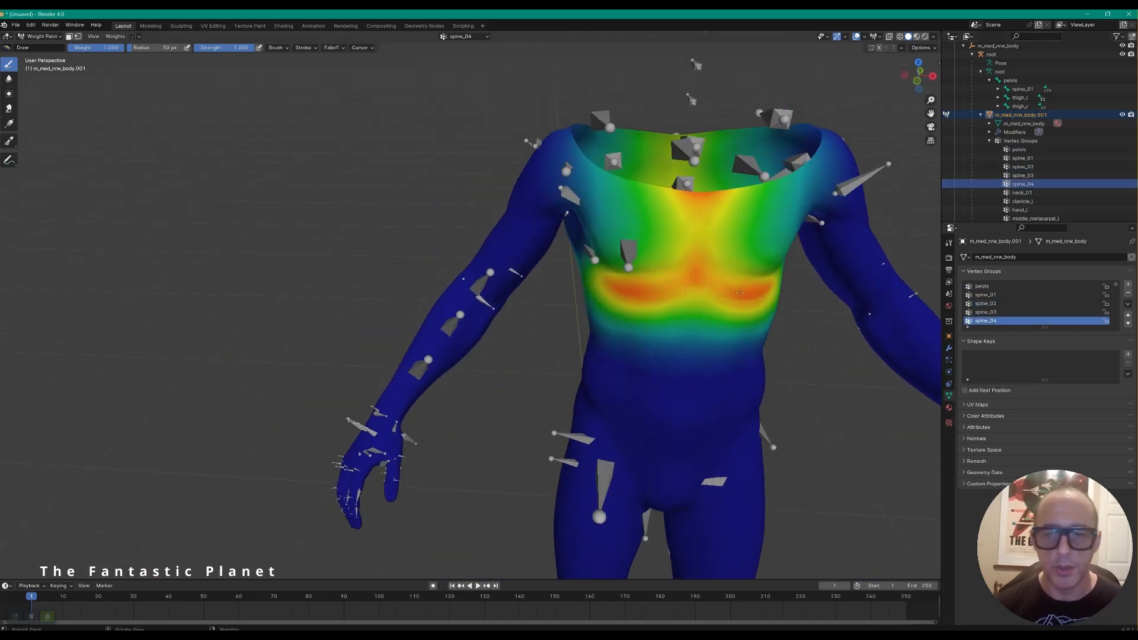
middle_click_drag(740, 293, 714, 246)
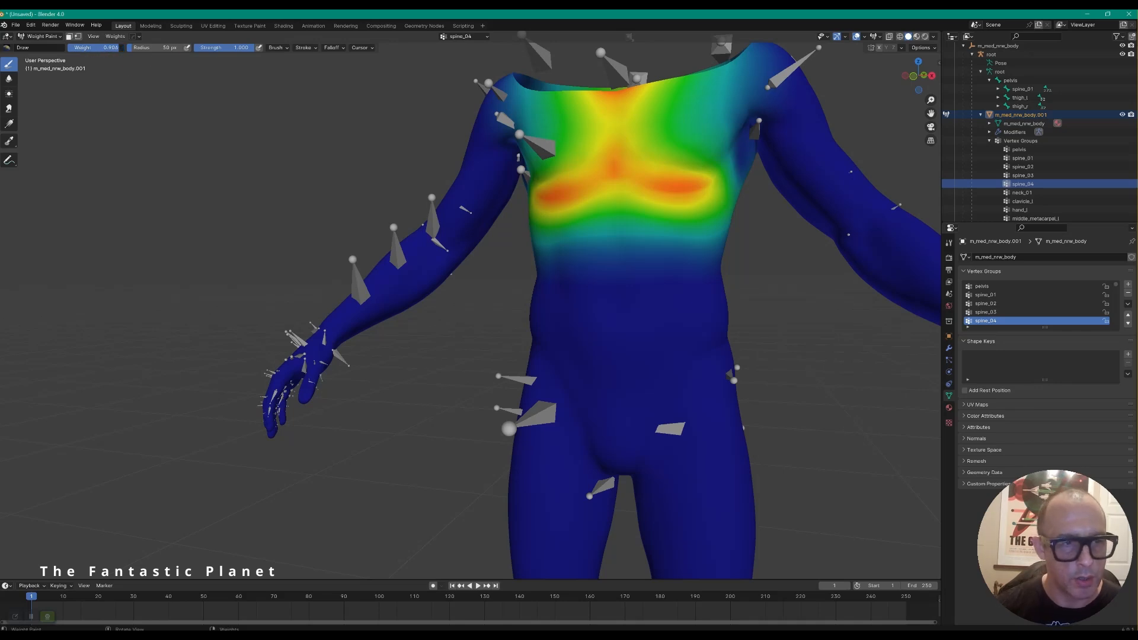
left_click_drag(121, 48, 71, 47)
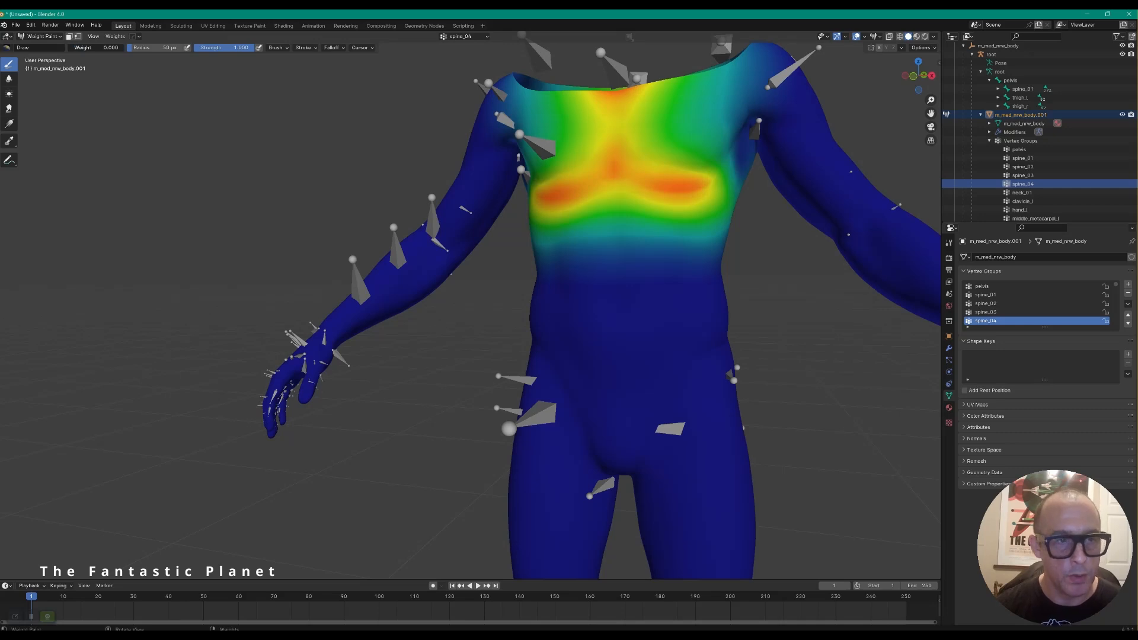
left_click_drag(73, 48, 122, 48)
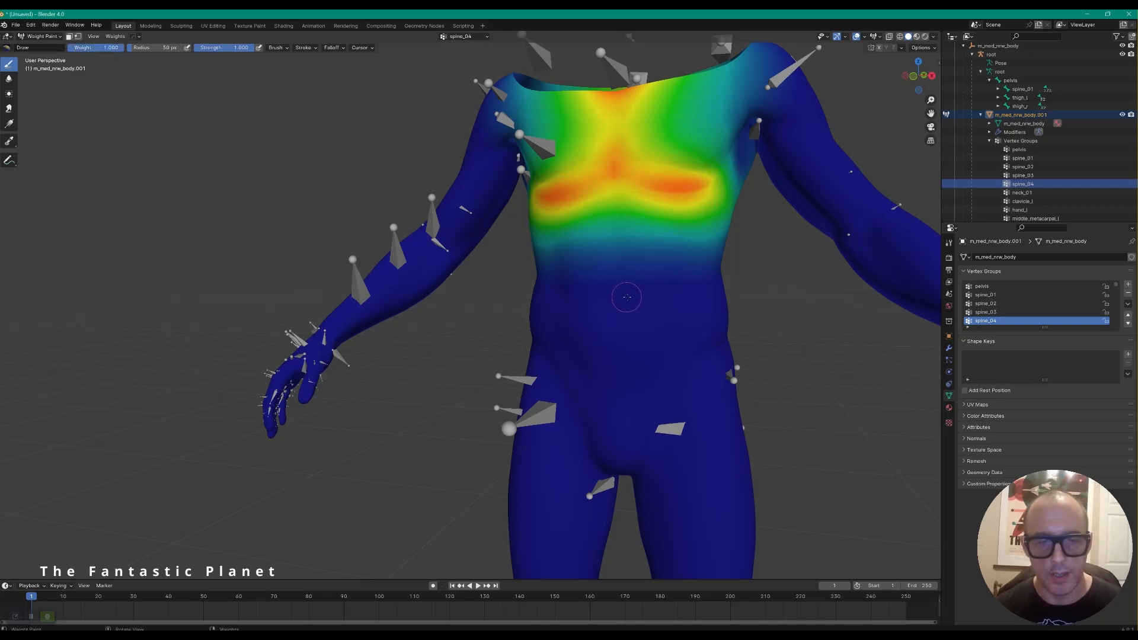
mouse_move(745, 273)
middle_mouse_down()
mouse_move(737, 268)
mouse_move(747, 294)
middle_mouse_up()
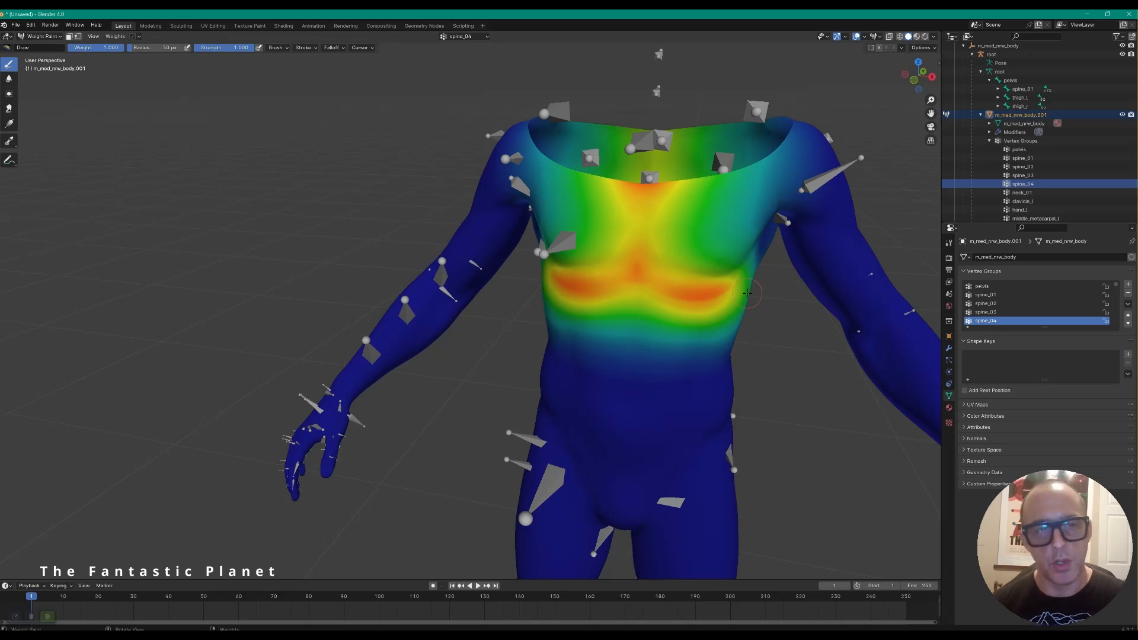
mouse_move(800, 208)
middle_mouse_down()
mouse_move(844, 178)
mouse_move(836, 166)
mouse_move(750, 220)
middle_mouse_up()
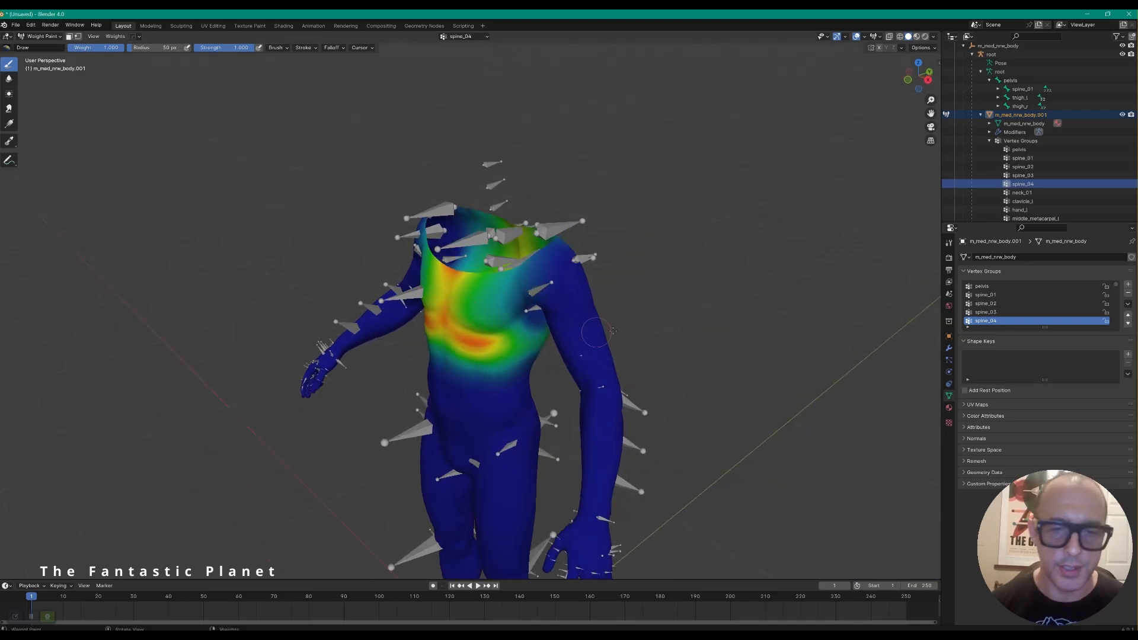
mouse_move(673, 338)
middle_mouse_down()
mouse_move(683, 331)
mouse_move(658, 328)
mouse_move(706, 323)
middle_mouse_up()
scroll(705, 323, "up", 1)
scroll(705, 323, "down", 1)
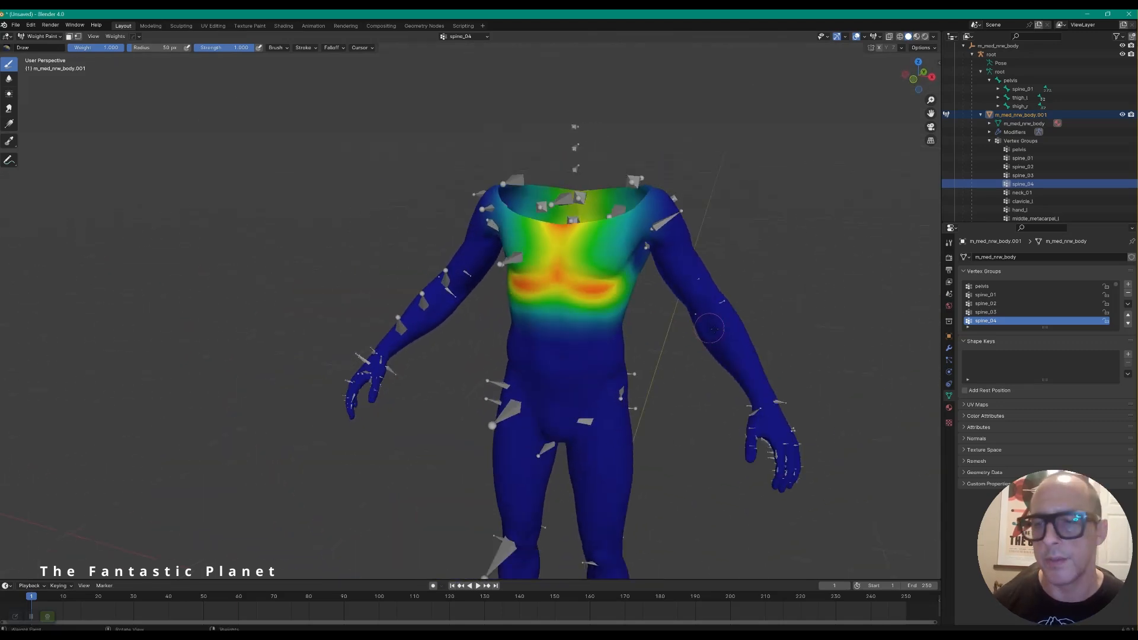
Step: Review the vertex group list of the m_med_nrw_body.001 mesh in the scene hierarchy and collapse it
left_click(1017, 141)
scroll(992, 144, "up", 3)
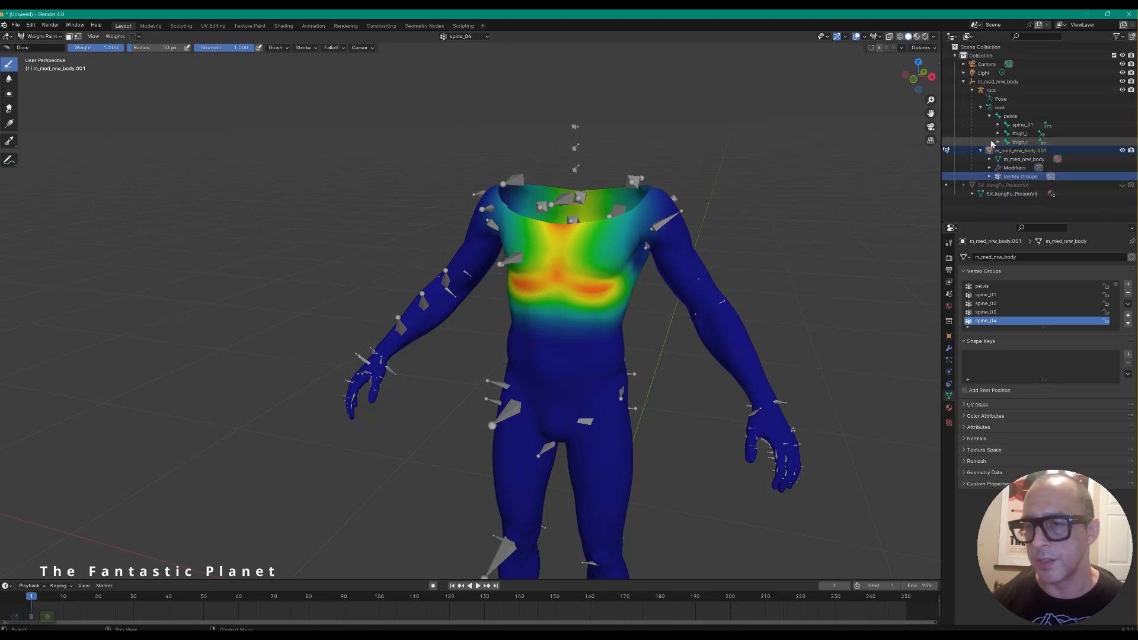
scroll(1008, 172, "down", 2)
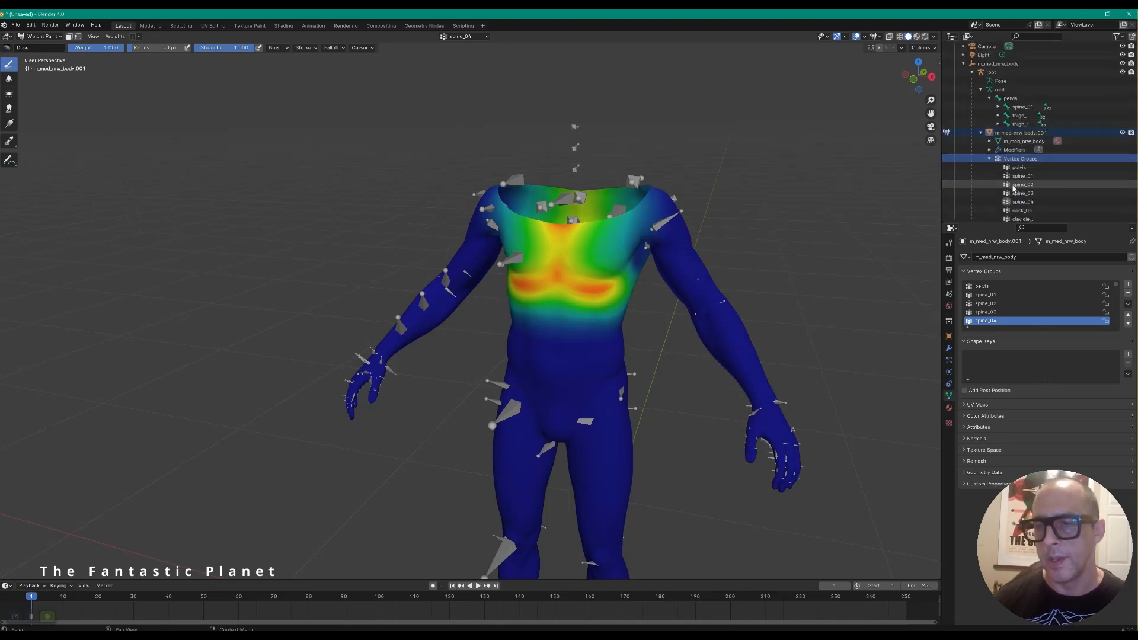
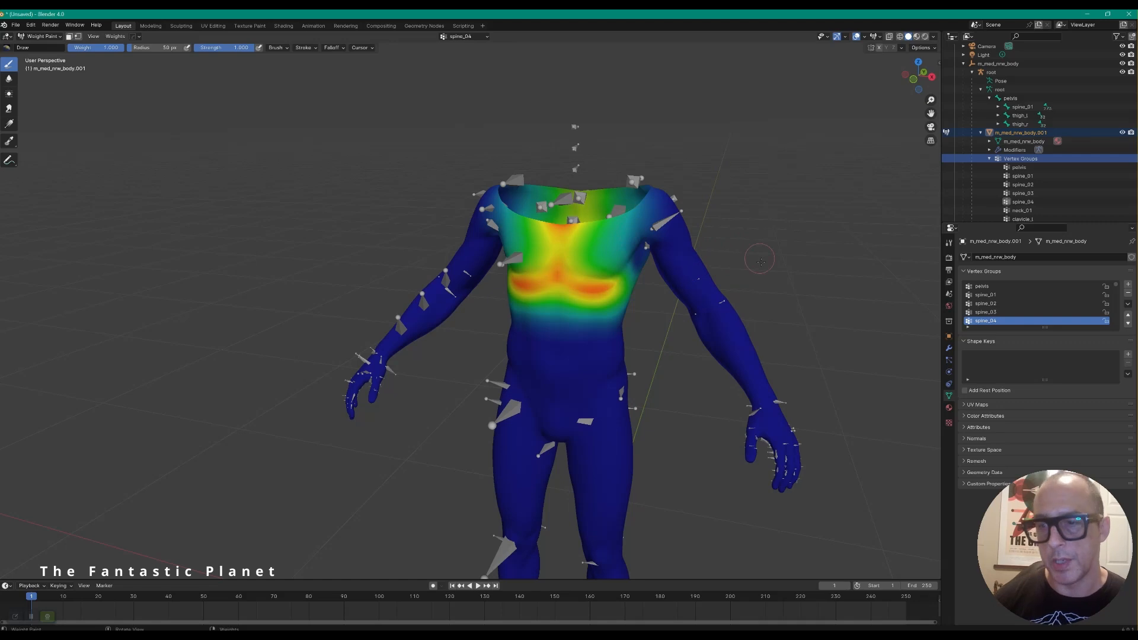
mouse_move(760, 260)
middle_mouse_down()
mouse_move(758, 272)
mouse_move(784, 280)
mouse_move(767, 217)
middle_mouse_up()
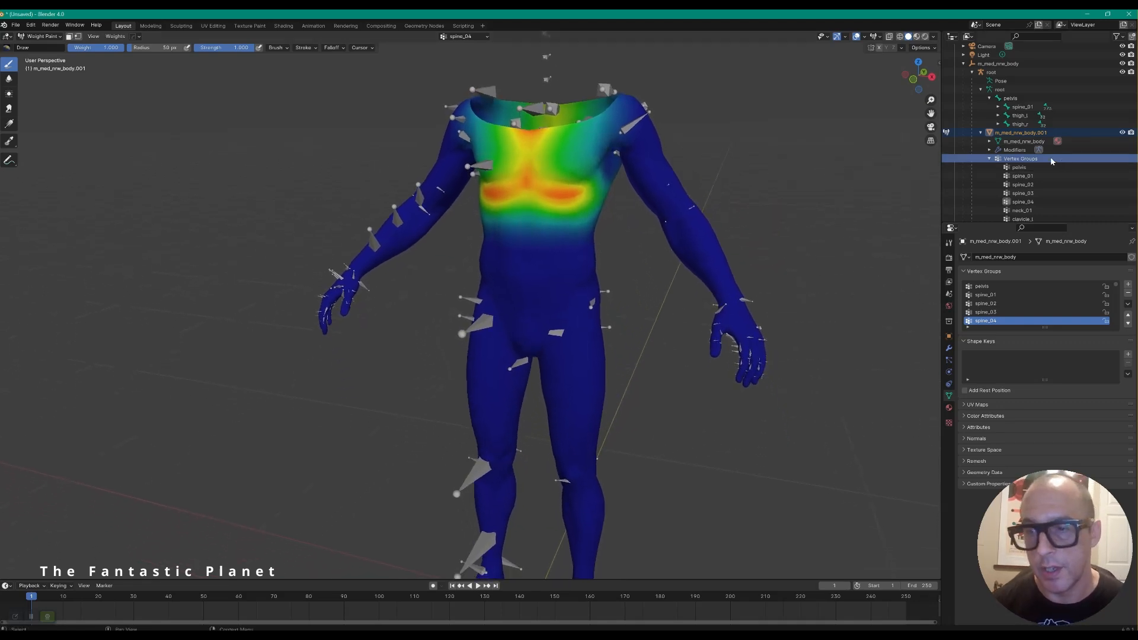
scroll(987, 135, "down", 3)
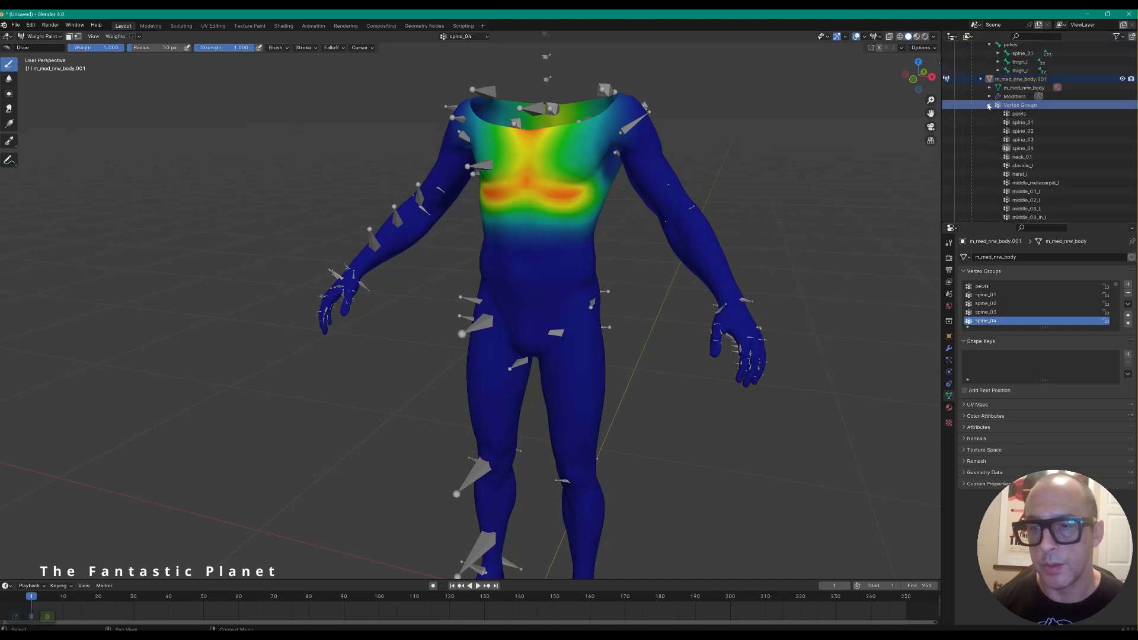
left_click(989, 105)
left_click(994, 192)
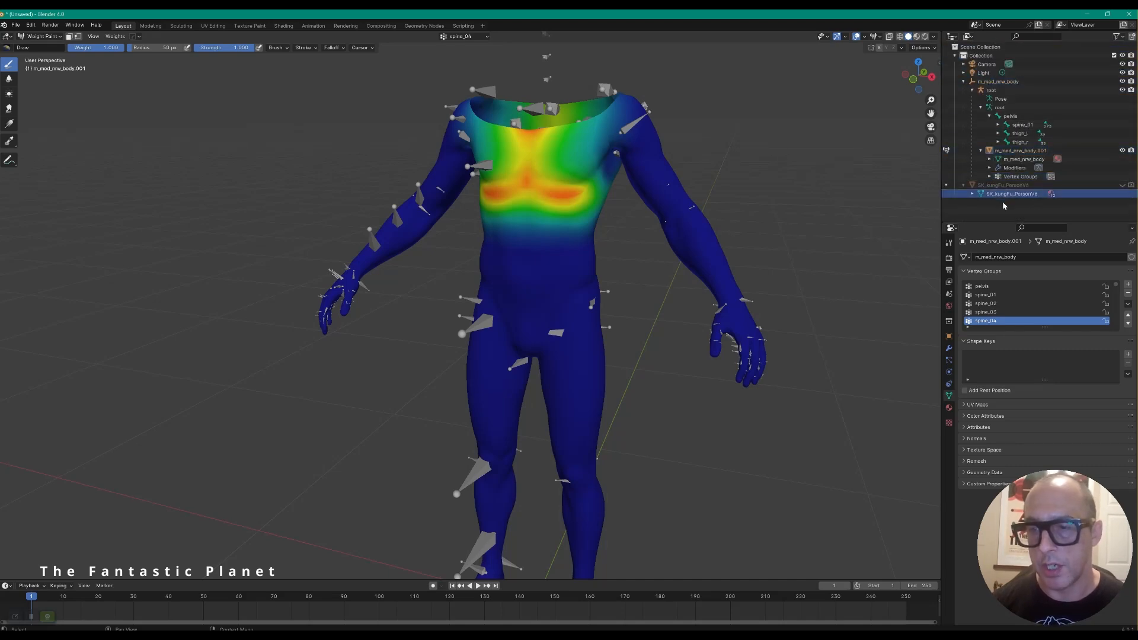
left_click(990, 177)
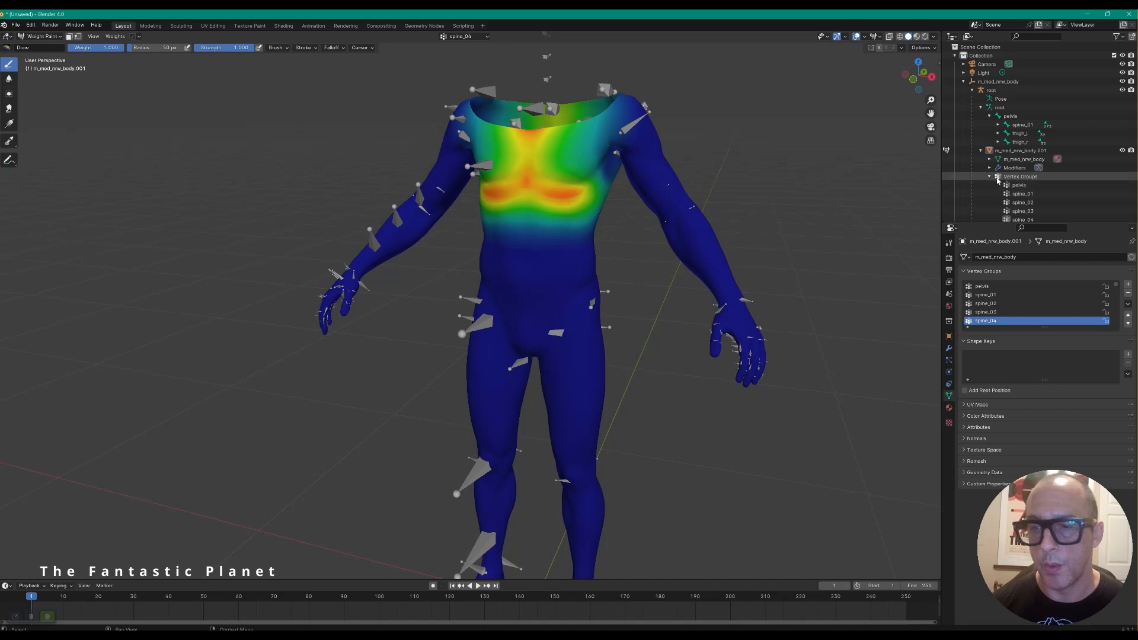
left_click(989, 177)
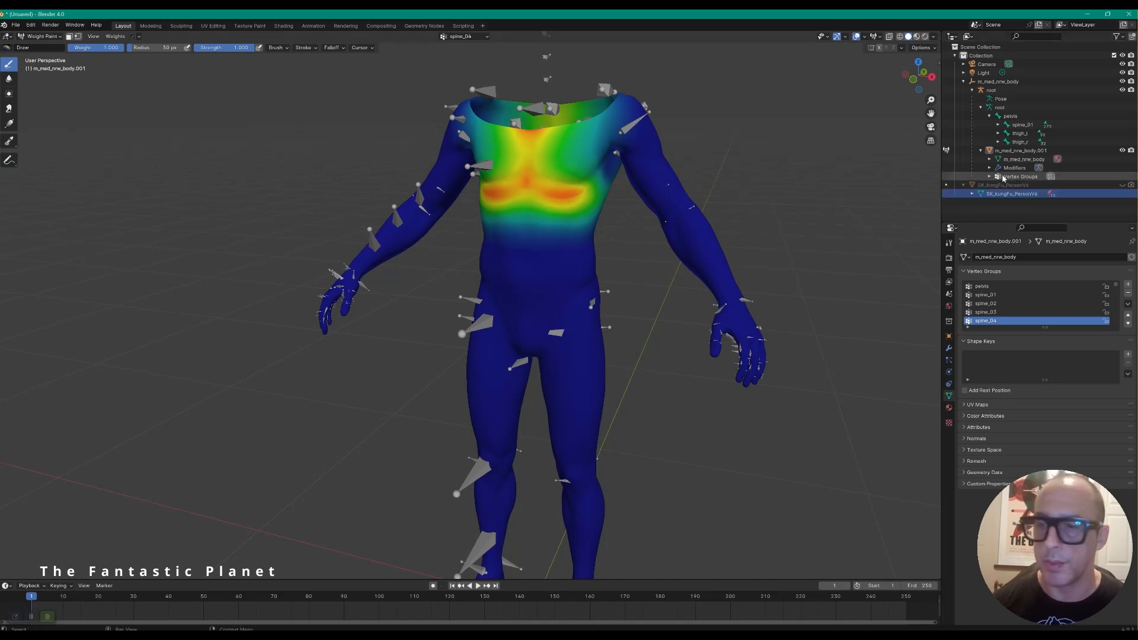
Step: Unhide the SK_kungFu_PersonV6 outfit and switch from Weight Paint to Object Mode
left_click(1122, 185)
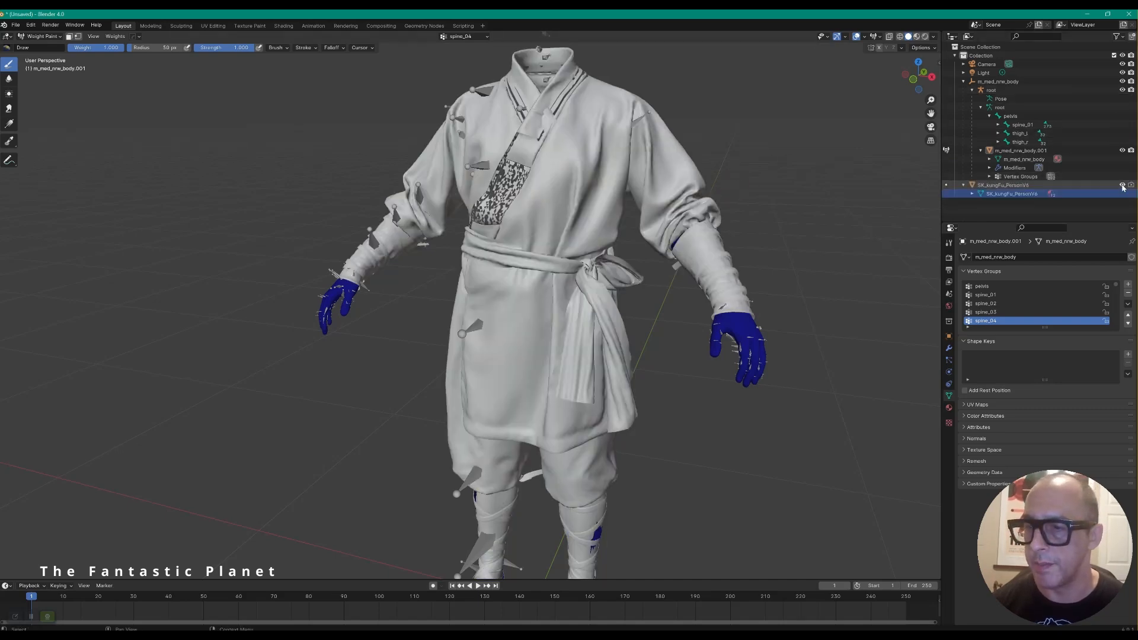
left_click(39, 37)
left_click(44, 46)
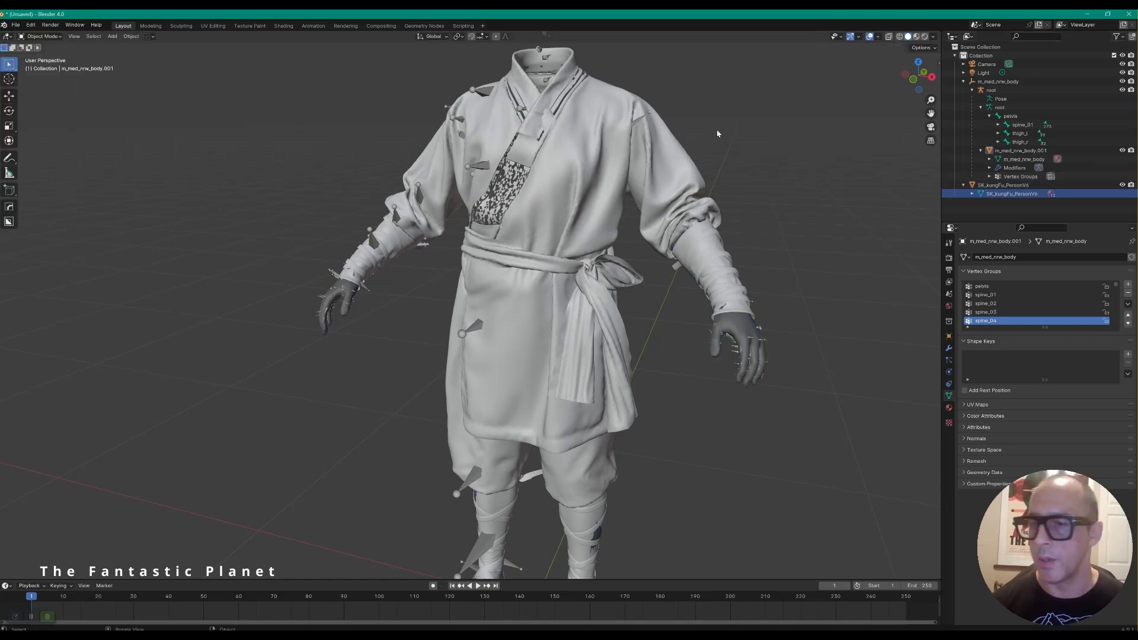
Step: Add an Armature modifier to the SK_kungFu_PersonV6 outfit with root as its object
left_click(963, 185)
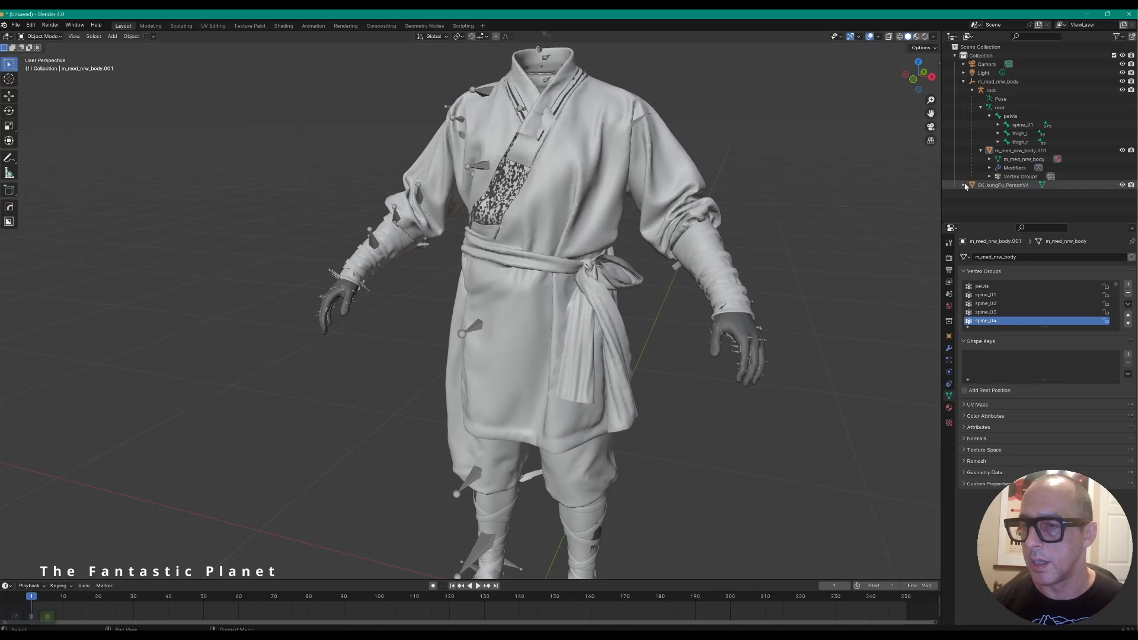
left_click(981, 151)
left_click(1003, 159)
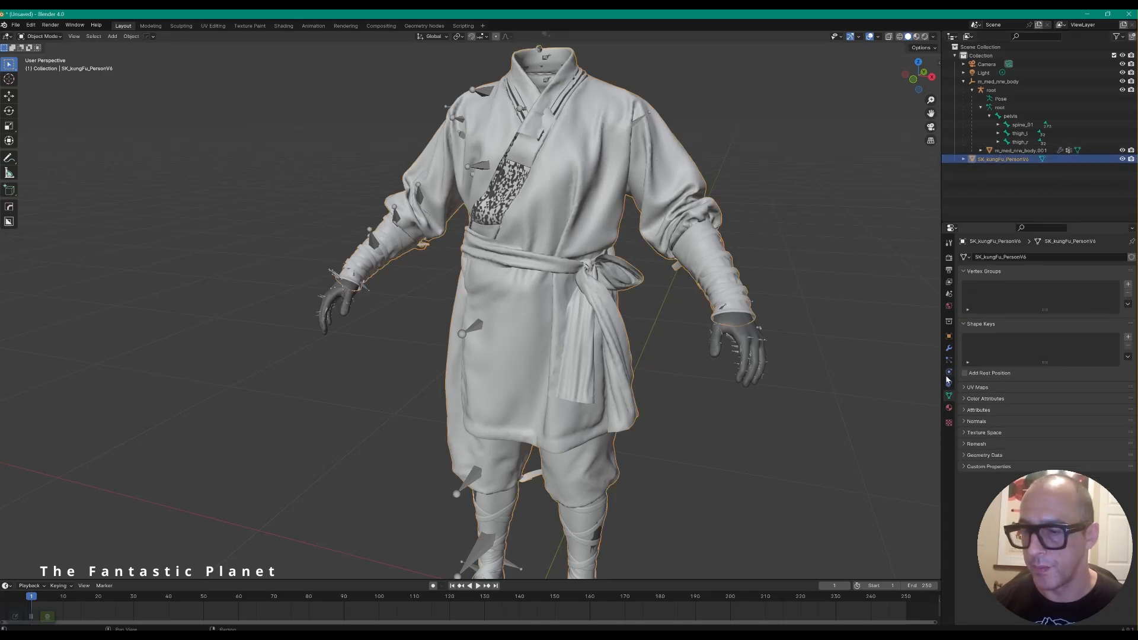
left_click(949, 348)
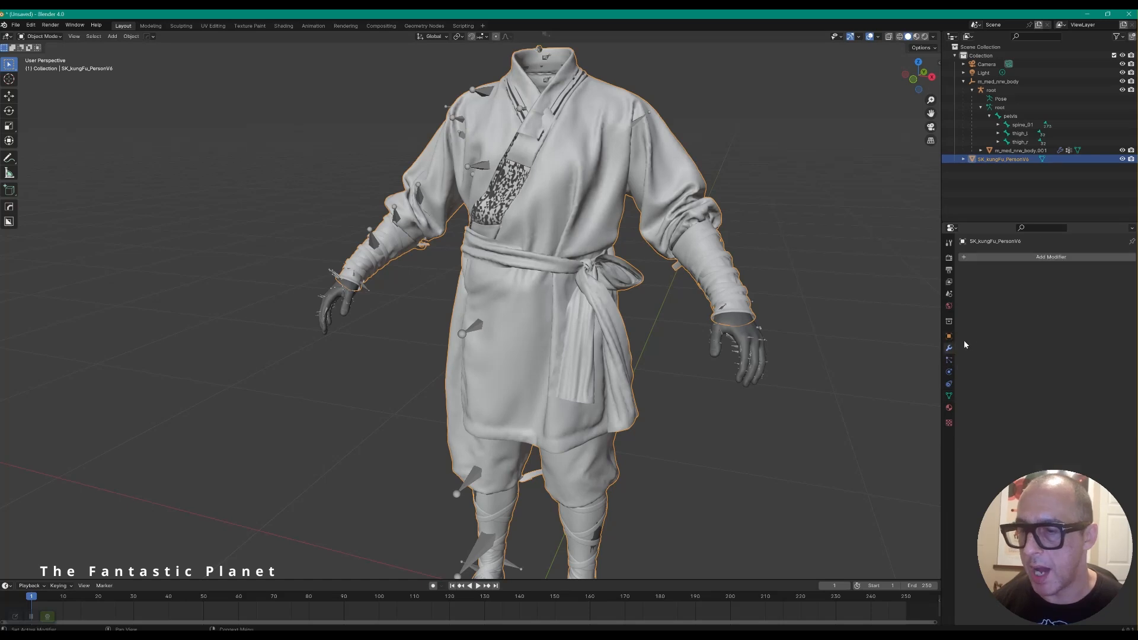
left_click(1033, 256)
mouse_move(1014, 260)
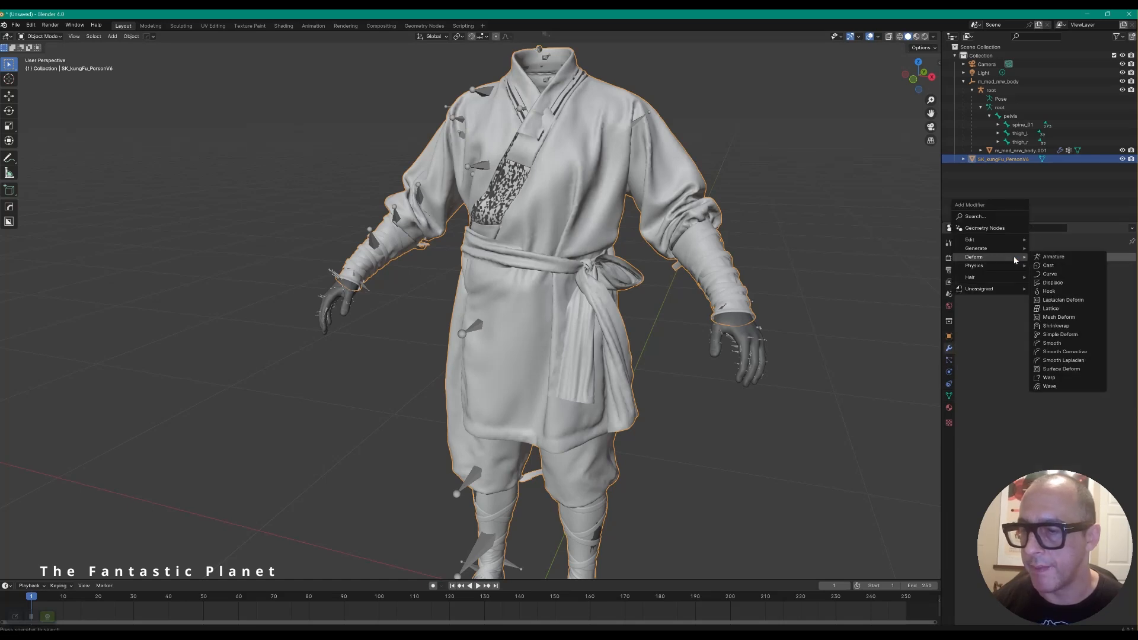
left_click(1057, 257)
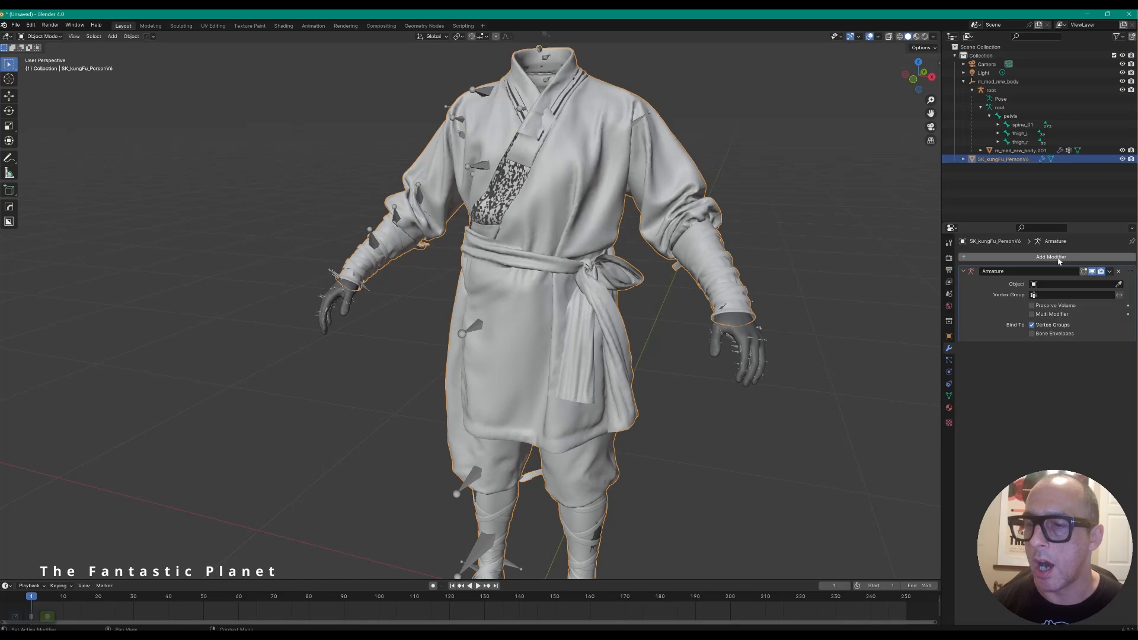
left_click(1056, 284)
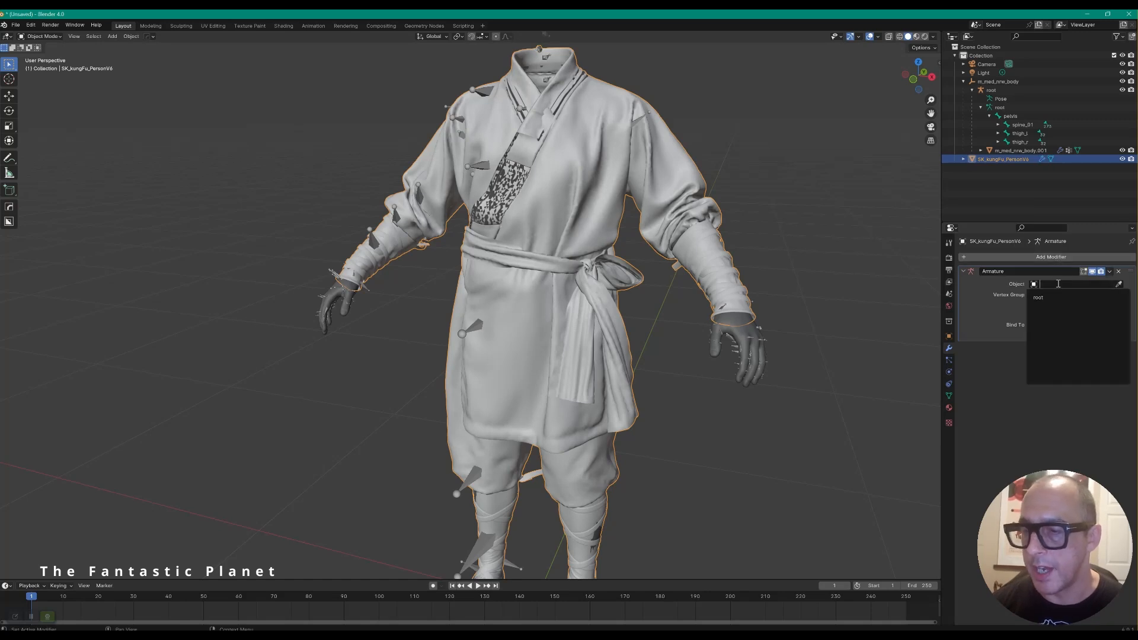
left_click(1050, 297)
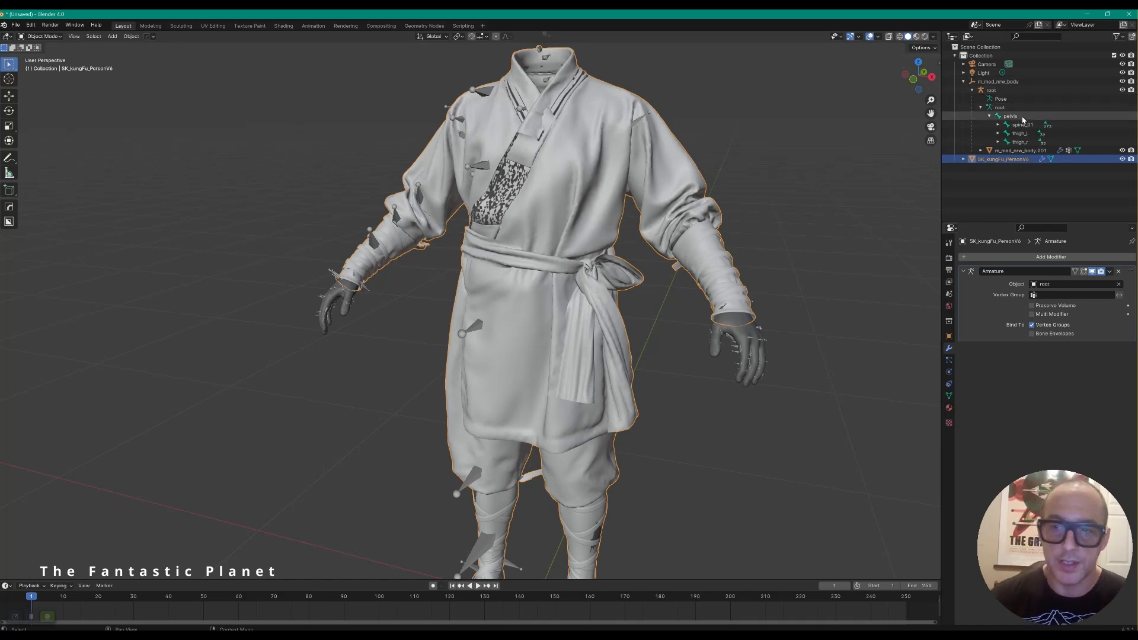
Step: Parent the SK_kungFu_PersonV6 outfit to the root armature of m_med_nrw_body
middle_click_drag(898, 195, 831, 211)
scroll(834, 216, "down", 2)
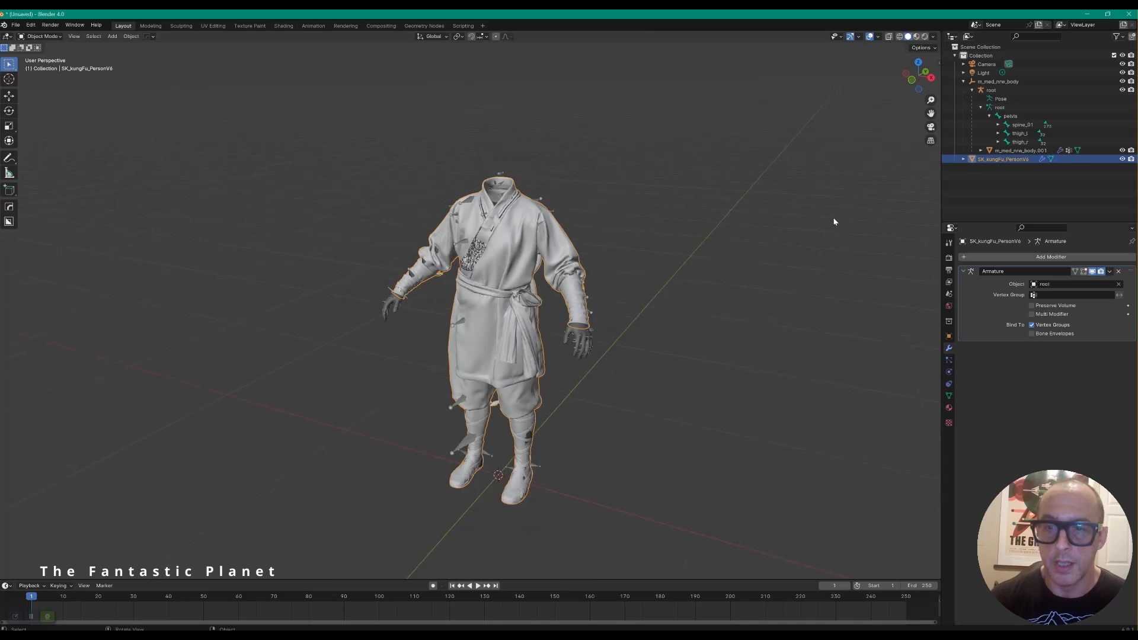
middle_click_drag(833, 217, 846, 221)
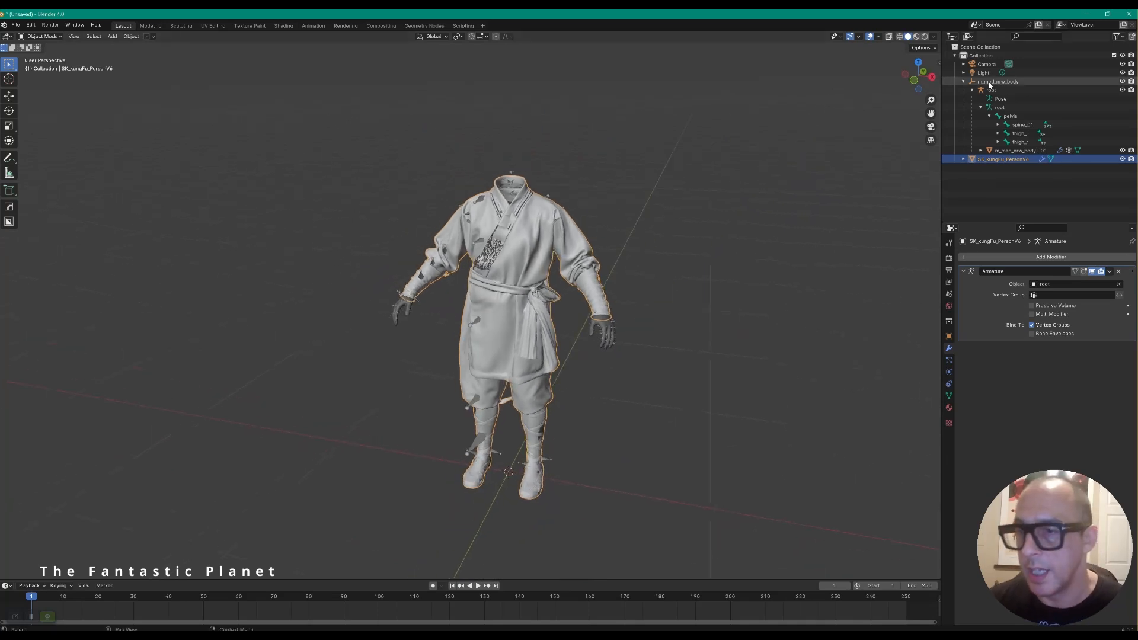
left_click(972, 90)
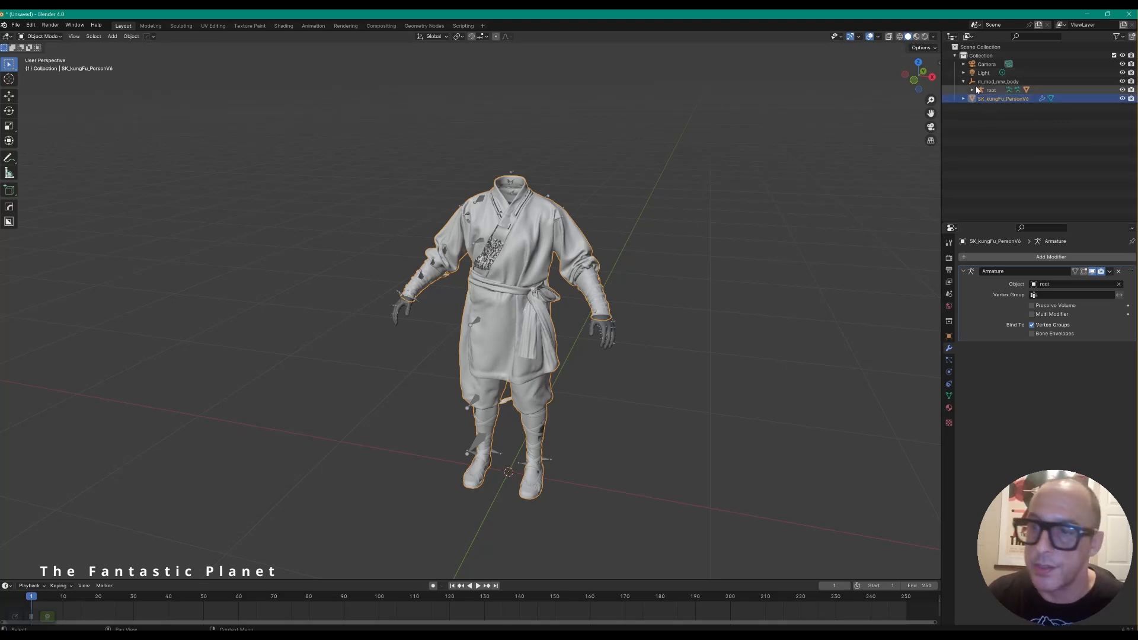
left_click(972, 90)
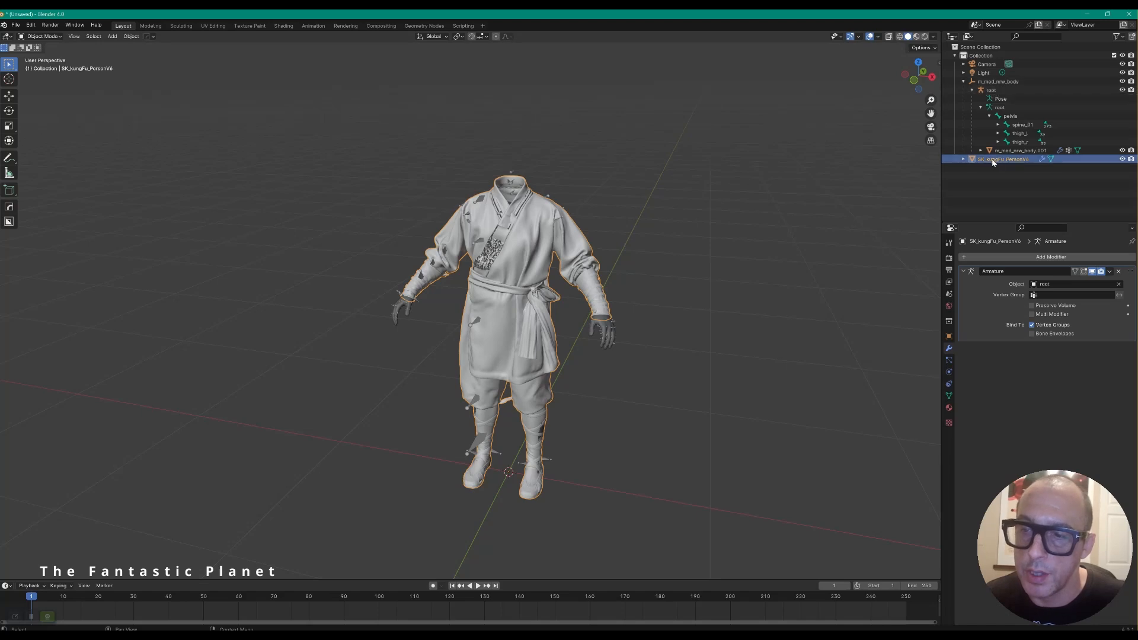
left_click_drag(991, 163, 996, 90)
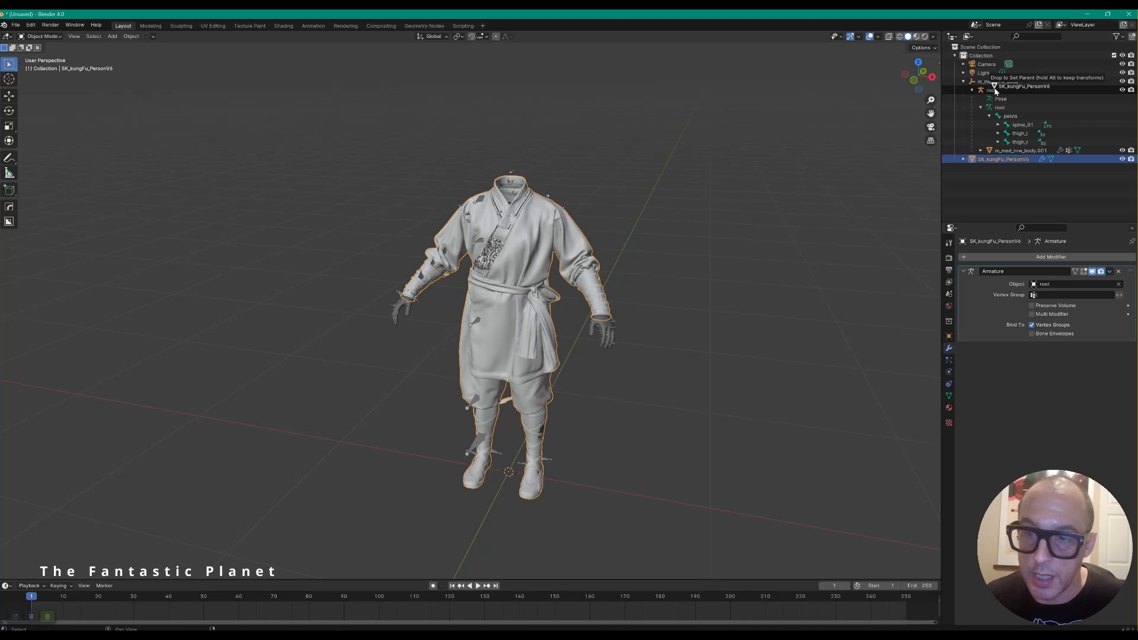
mouse_move(997, 90)
left_mouse_down()
mouse_move(984, 159)
mouse_move(1000, 93)
left_mouse_up()
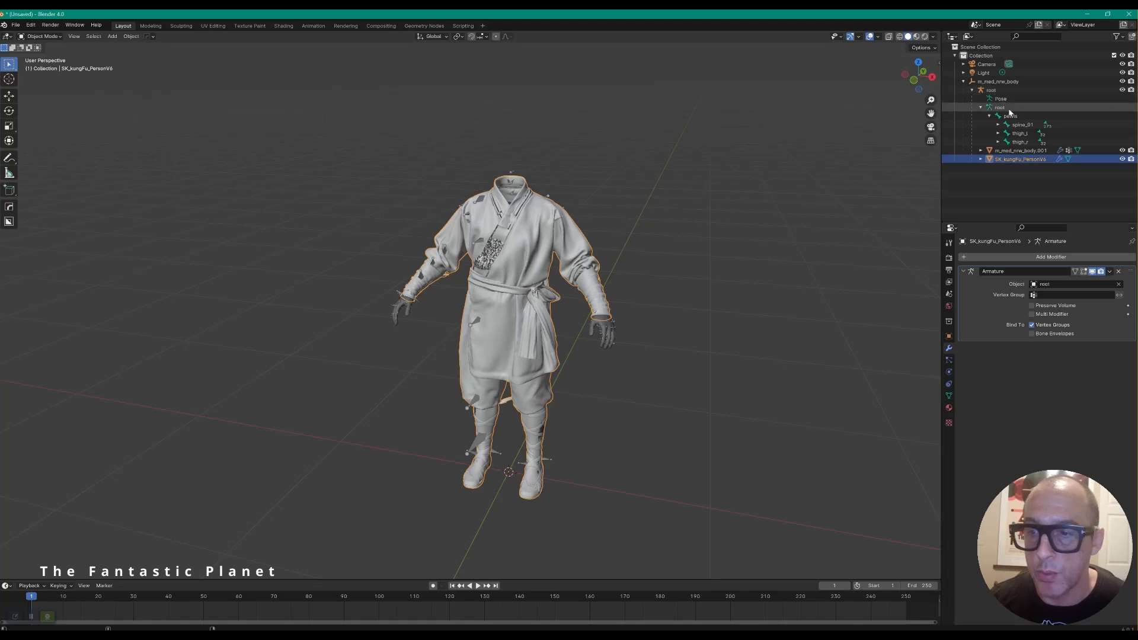
Step: Compare the body mesh and the SK_kungFu_PersonV6 outfit under the root armature, checking their vertex groups and Armature modifiers
left_click(1003, 151)
left_click(1010, 159)
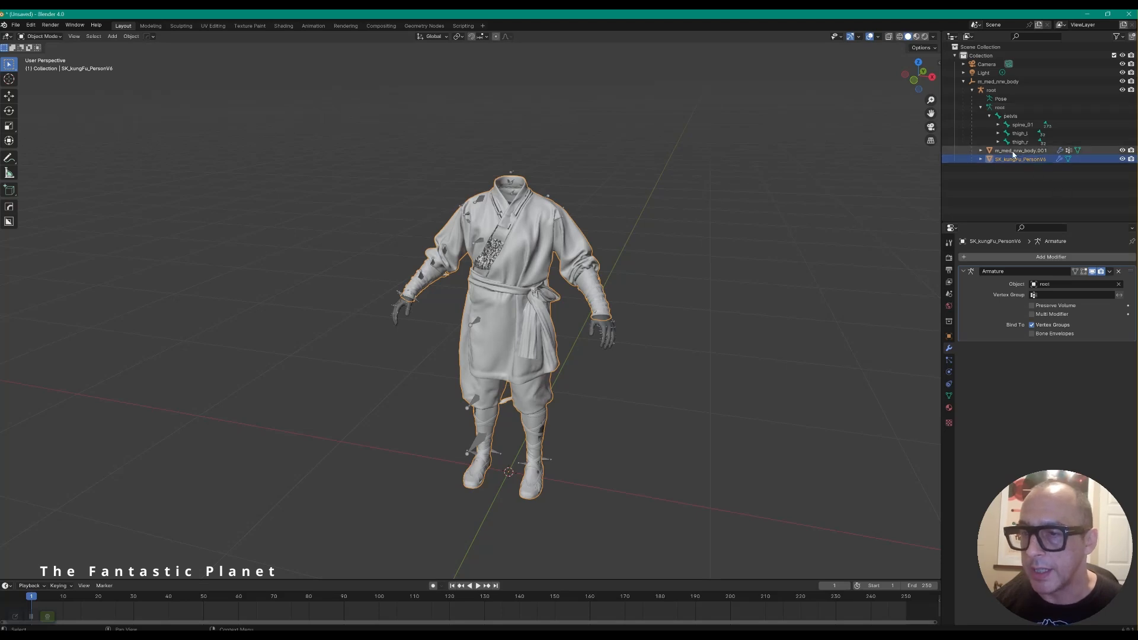
left_click(995, 151)
left_click(980, 152)
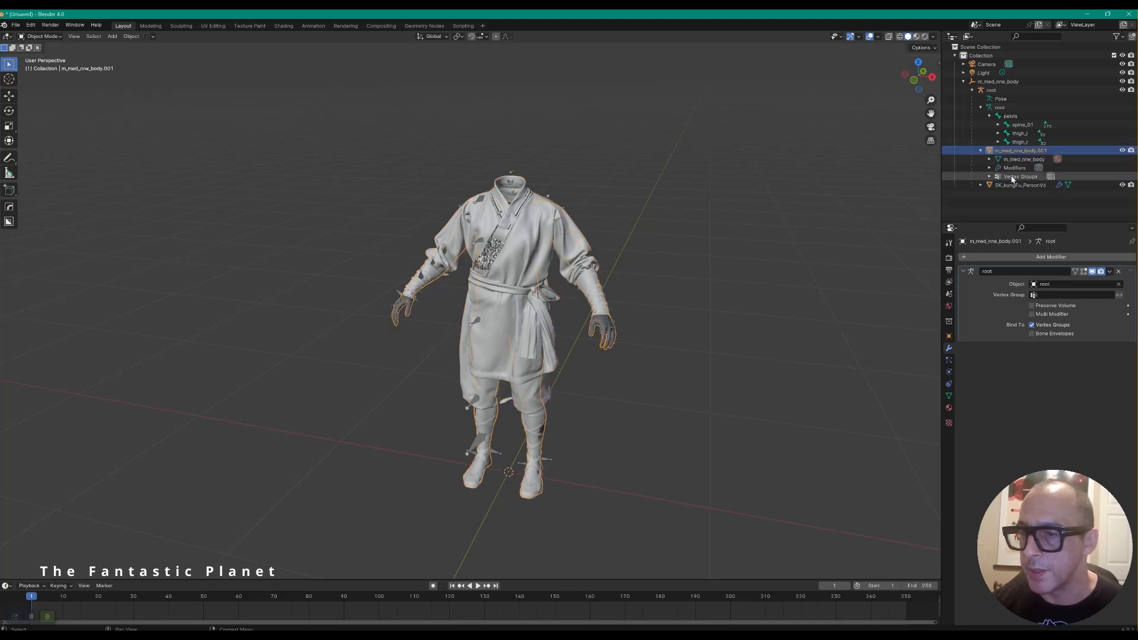
left_click(995, 177)
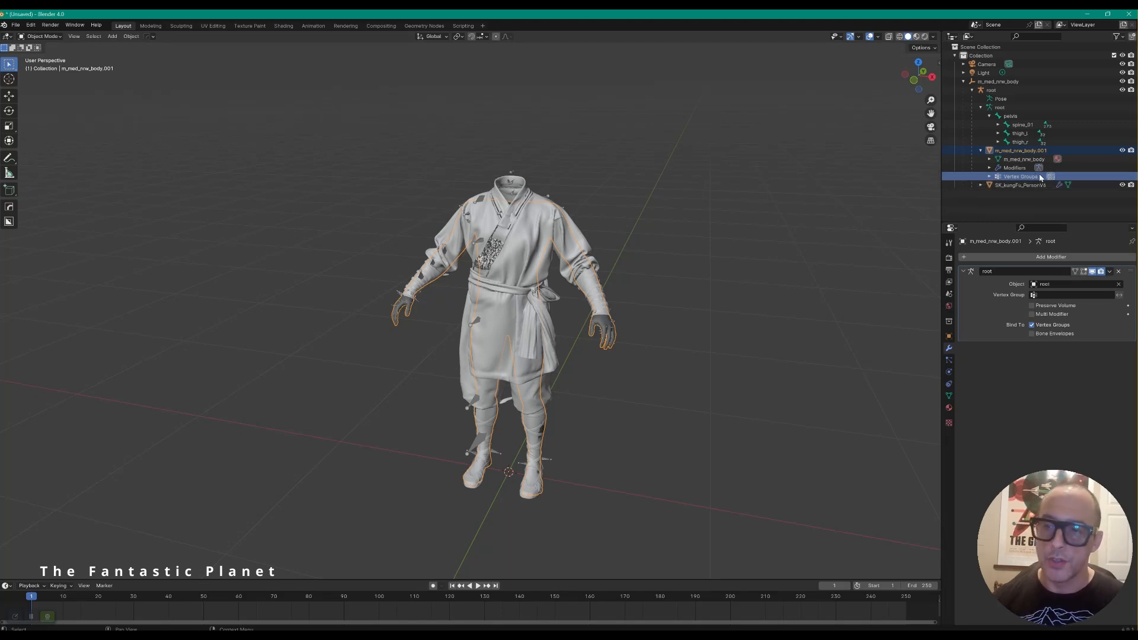
left_click(1020, 186)
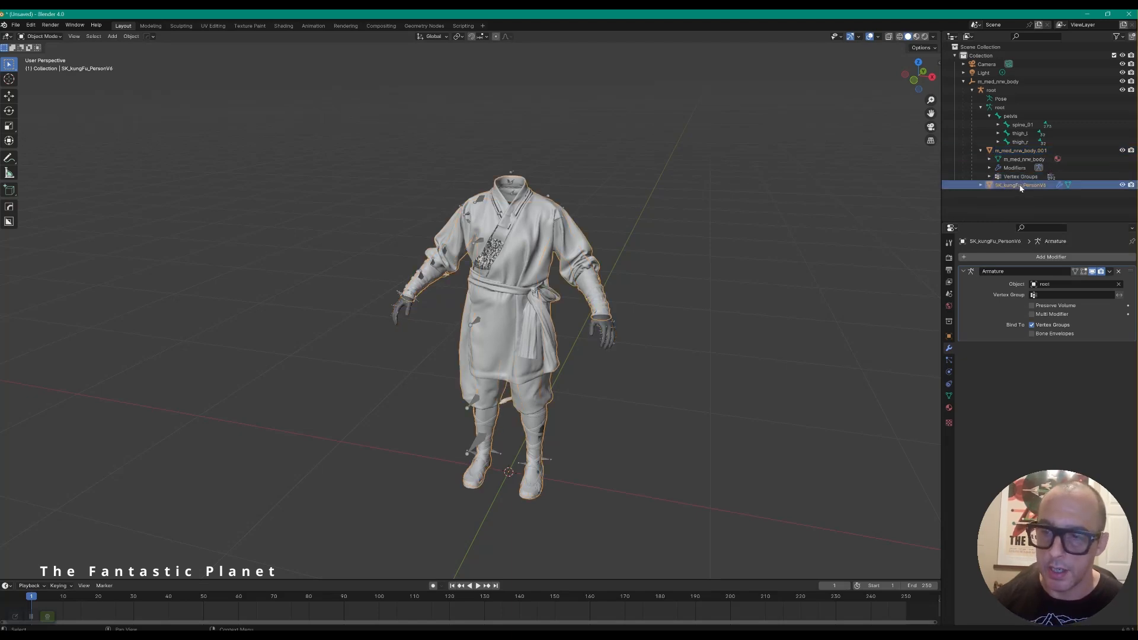
left_click(1008, 178)
left_click(1007, 152)
left_click(989, 151)
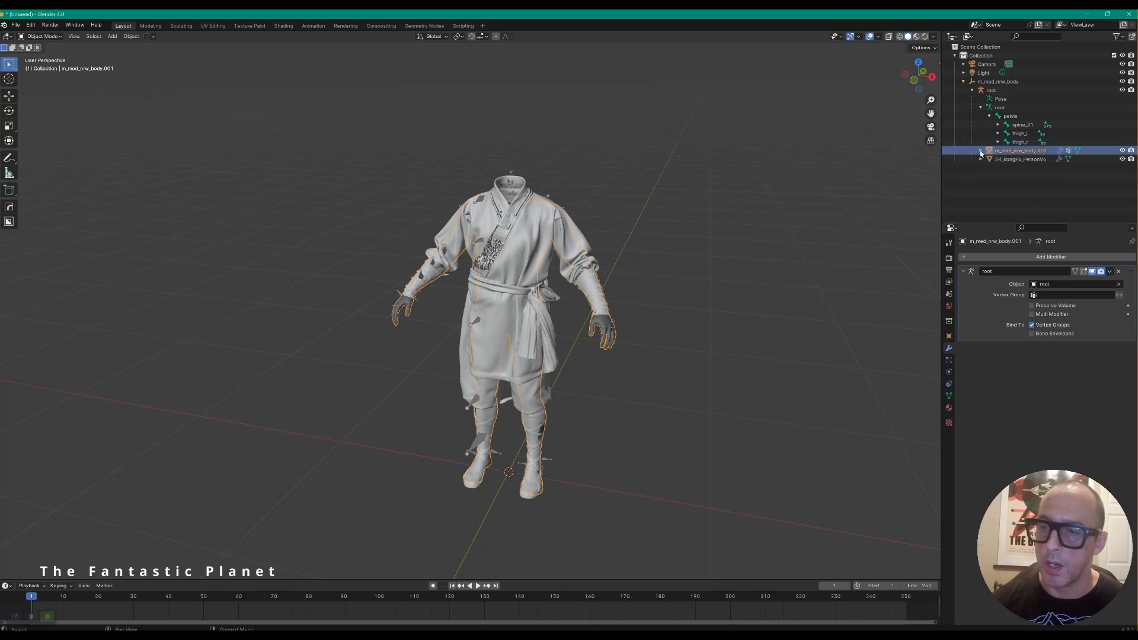
Step: Select the SK_kungFu_PersonV6 outfit together with the m_med_nrw_body.001 mesh, keeping the outfit active, and switch to Weight Paint mode
left_click(1016, 159)
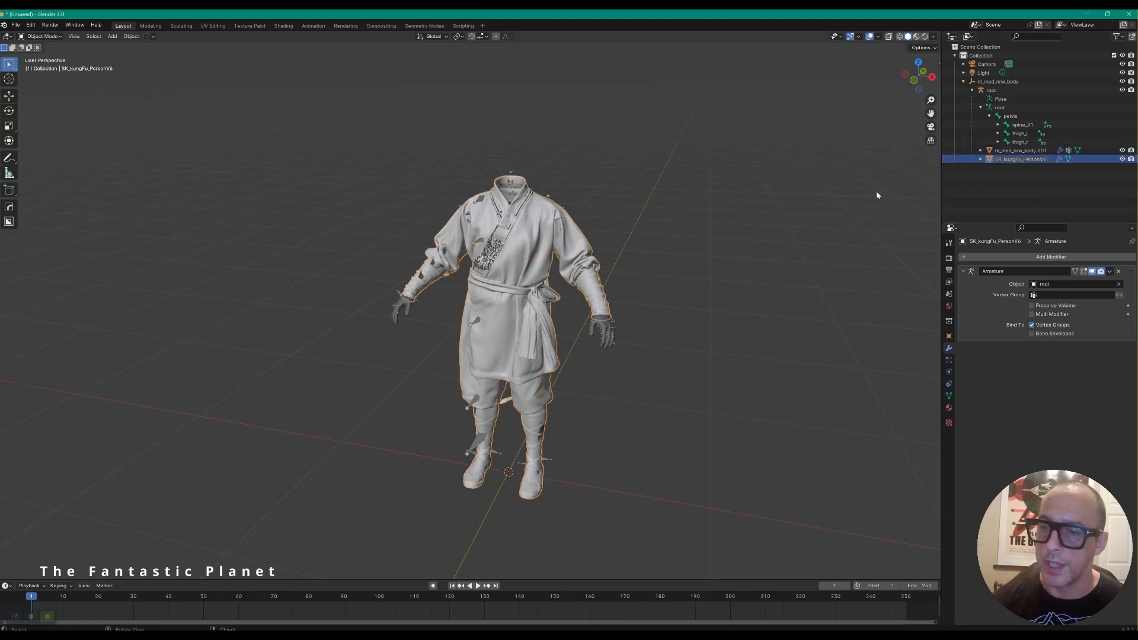
left_click(1019, 151, "shift")
middle_click_drag(706, 249, 710, 238)
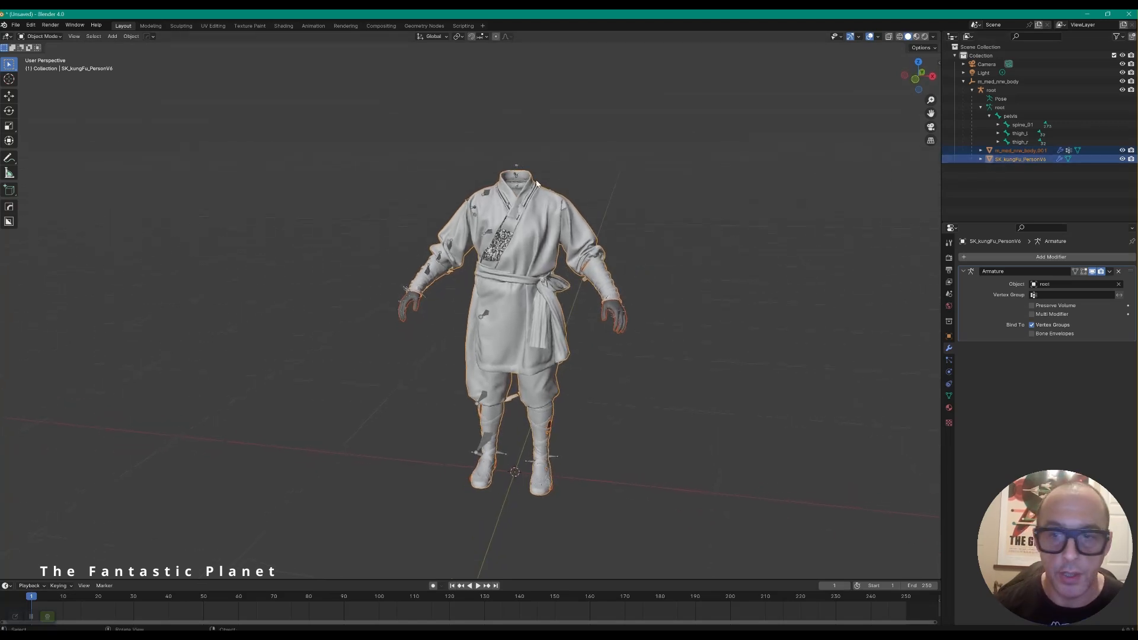
left_click(39, 36)
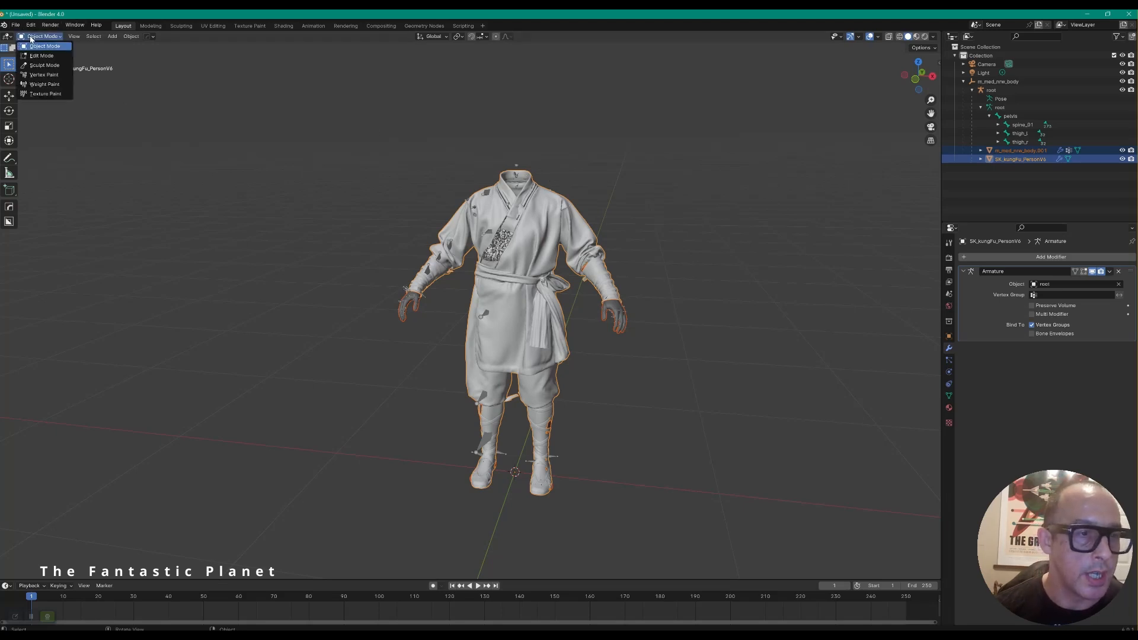
left_click(60, 90)
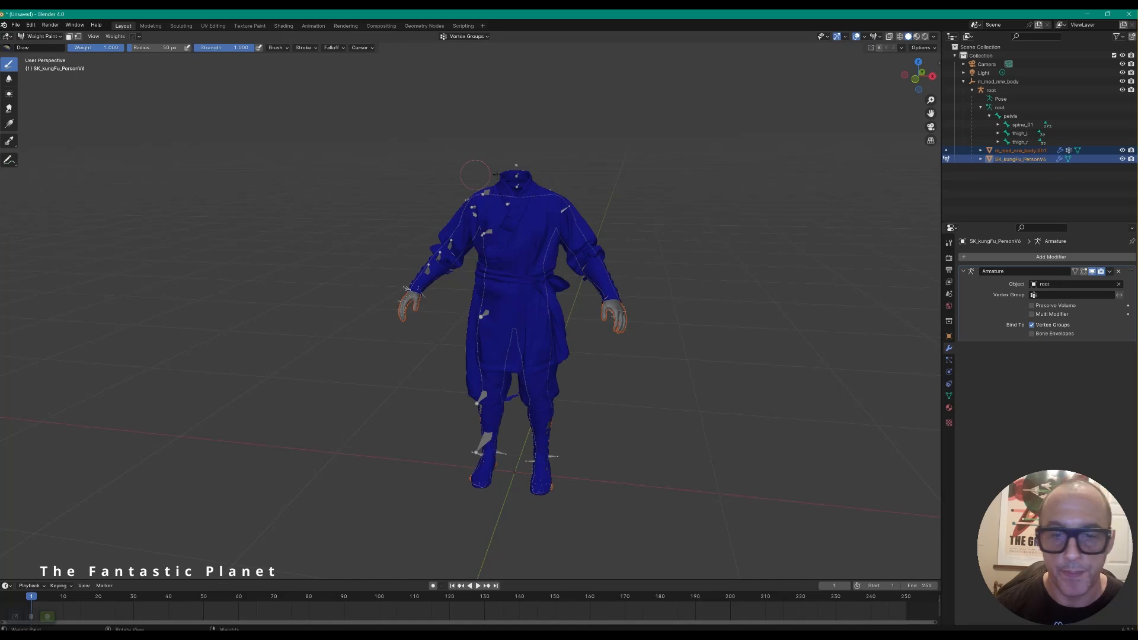
Step: Transfer the vertex weights from the m_med_nrw_body.001 mesh to the SK_kungFu_PersonV6 outfit with Transfer Weights
scroll(637, 252, "up", 2)
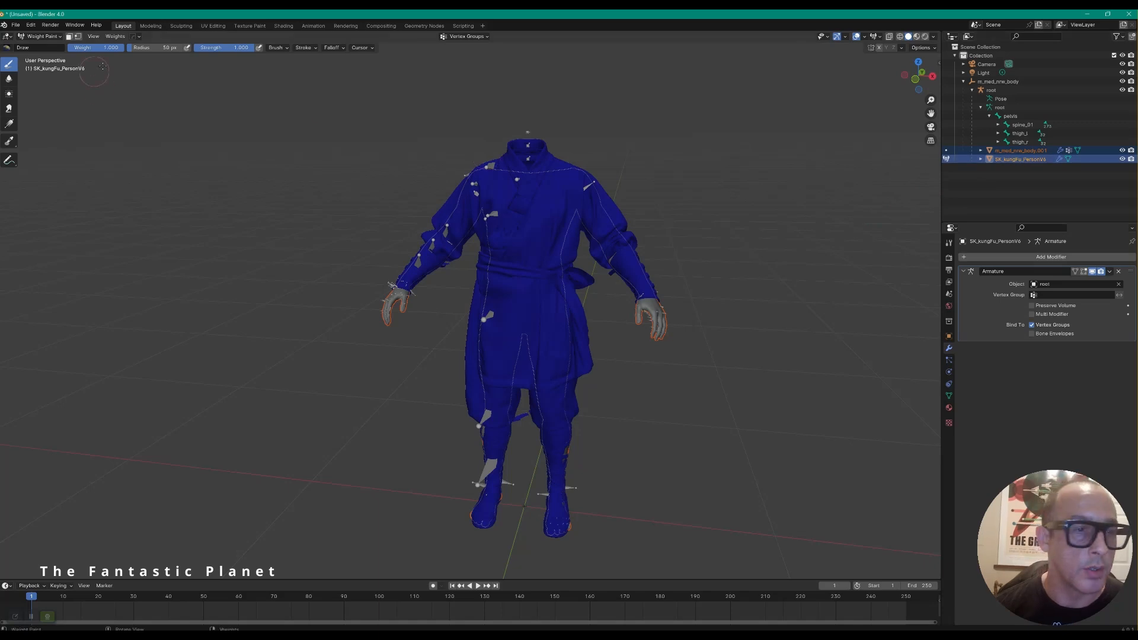
left_click(115, 36)
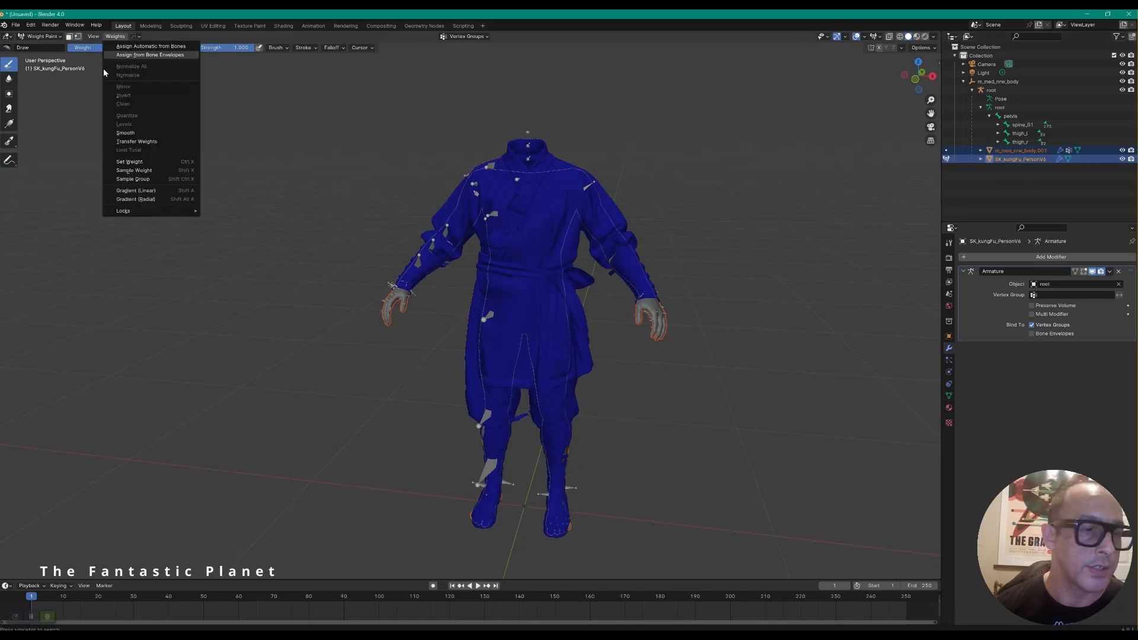
left_click(121, 142)
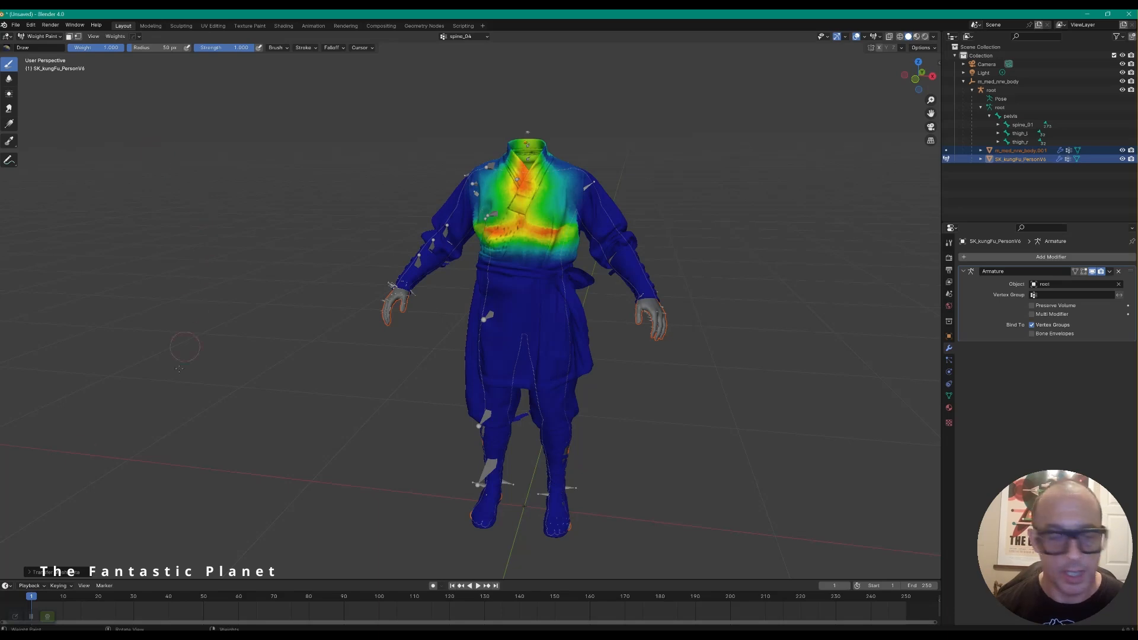
Step: Expand the Transfer Mesh Data settings and set the source layers to By Name and the destination layers to All Layers
left_click(29, 573)
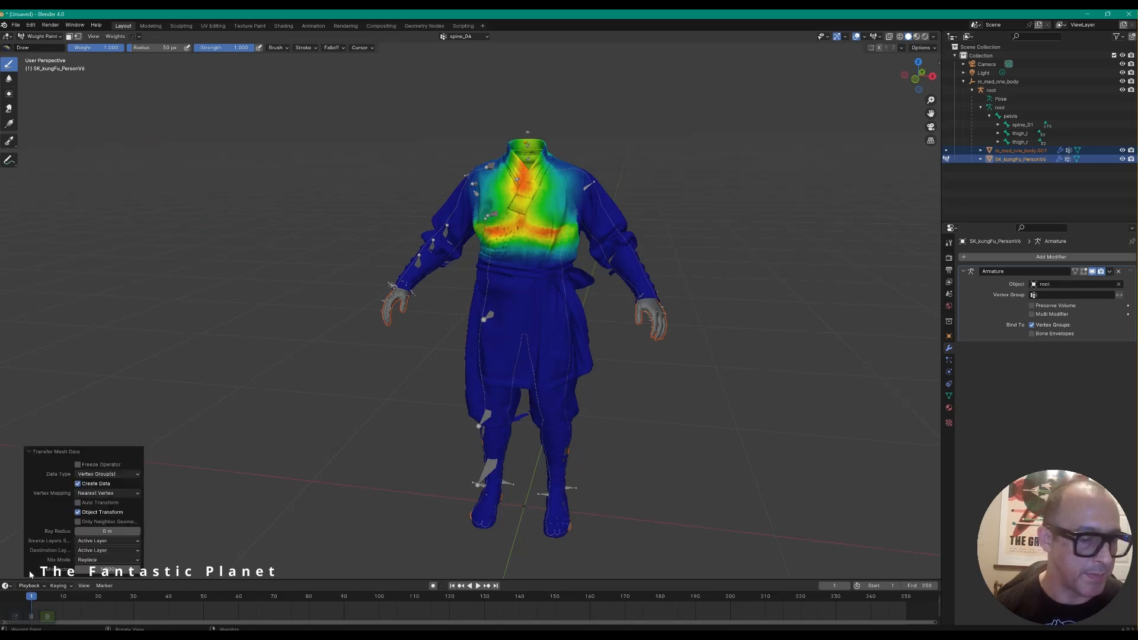
left_click(111, 541)
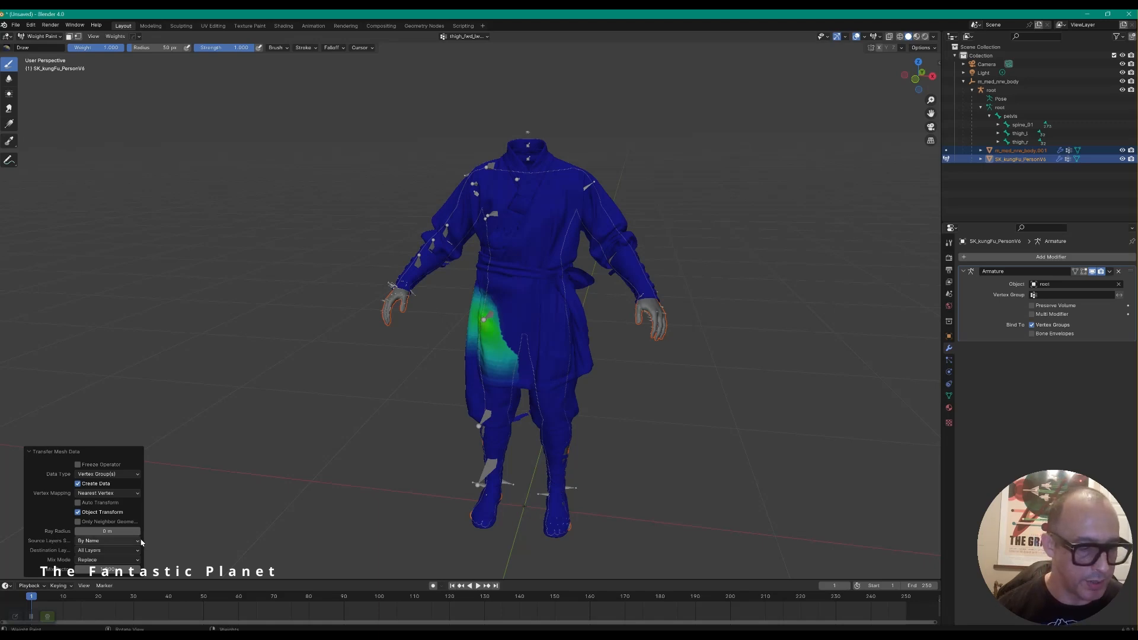
Step: Expand the source body mesh m_med_nrw_body.001 and examine its list of vertex groups
left_click(981, 150)
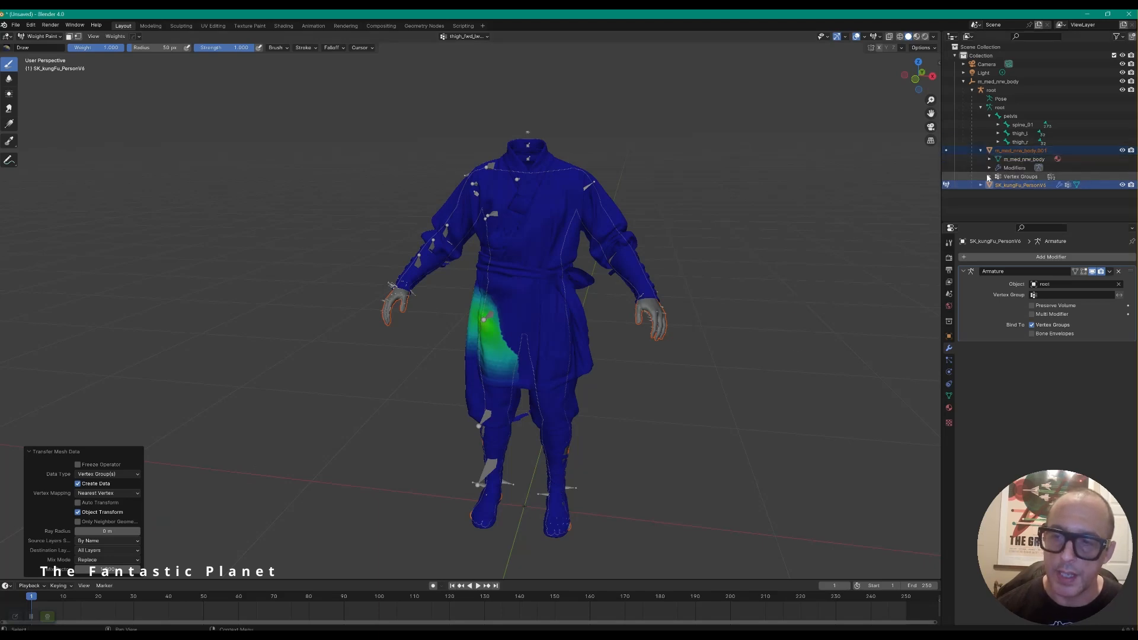
left_click(988, 177)
scroll(1026, 173, "down", 10)
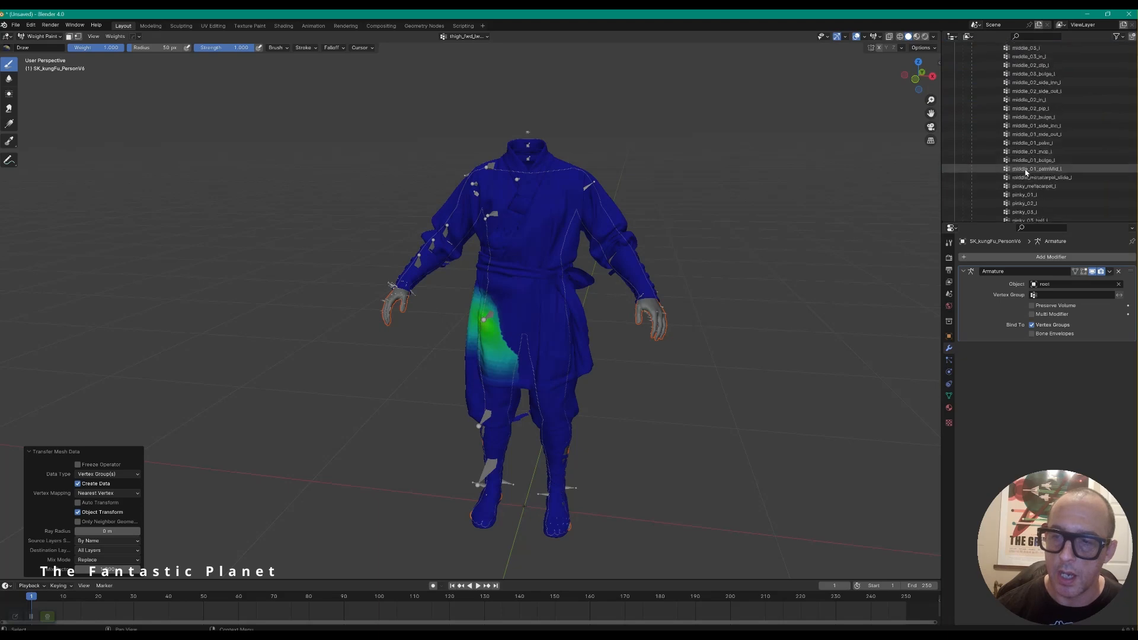
scroll(1026, 172, "down", 1)
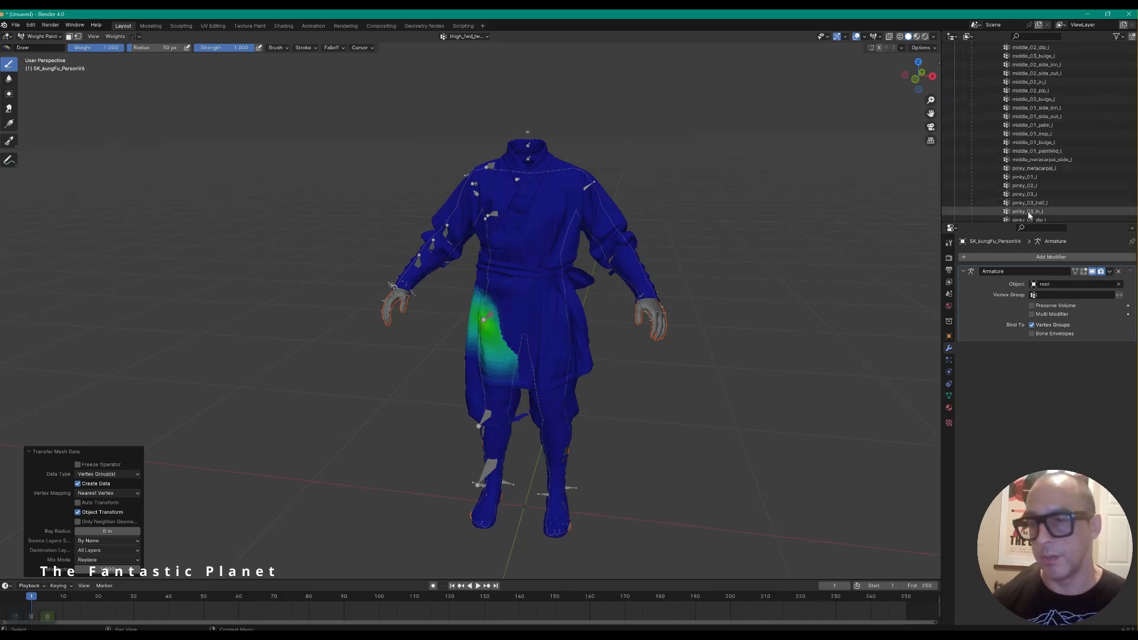
scroll(1022, 178, "up", 10)
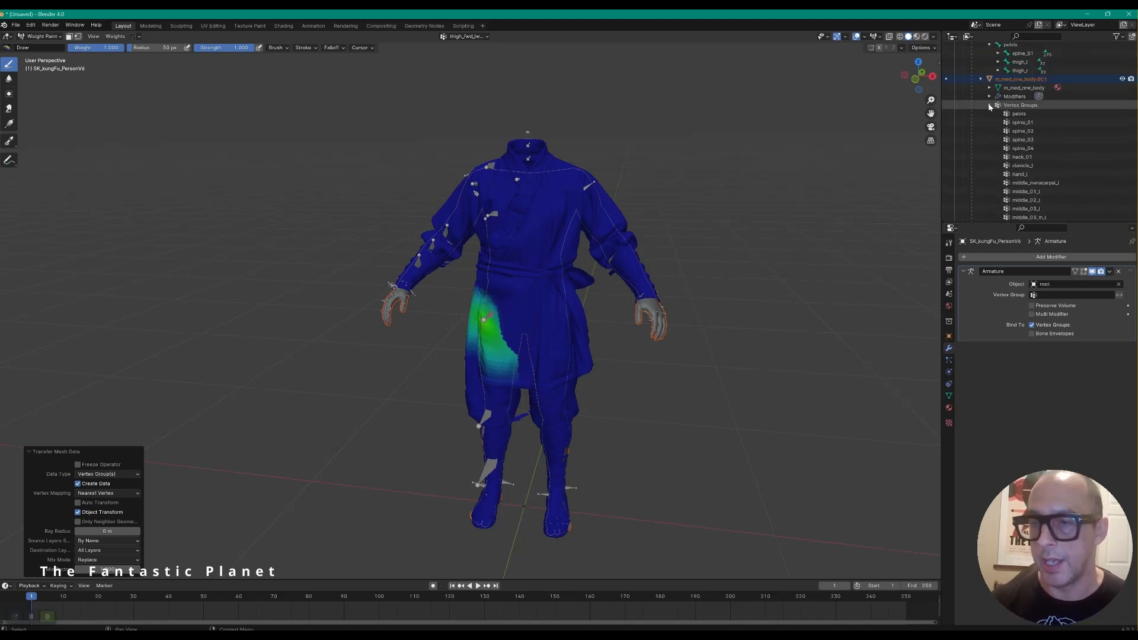
left_click(989, 104)
Step: Expand the vertex groups of SK_kungFu_PersonV6 and check the groups transferred from the body mesh
left_click(981, 185)
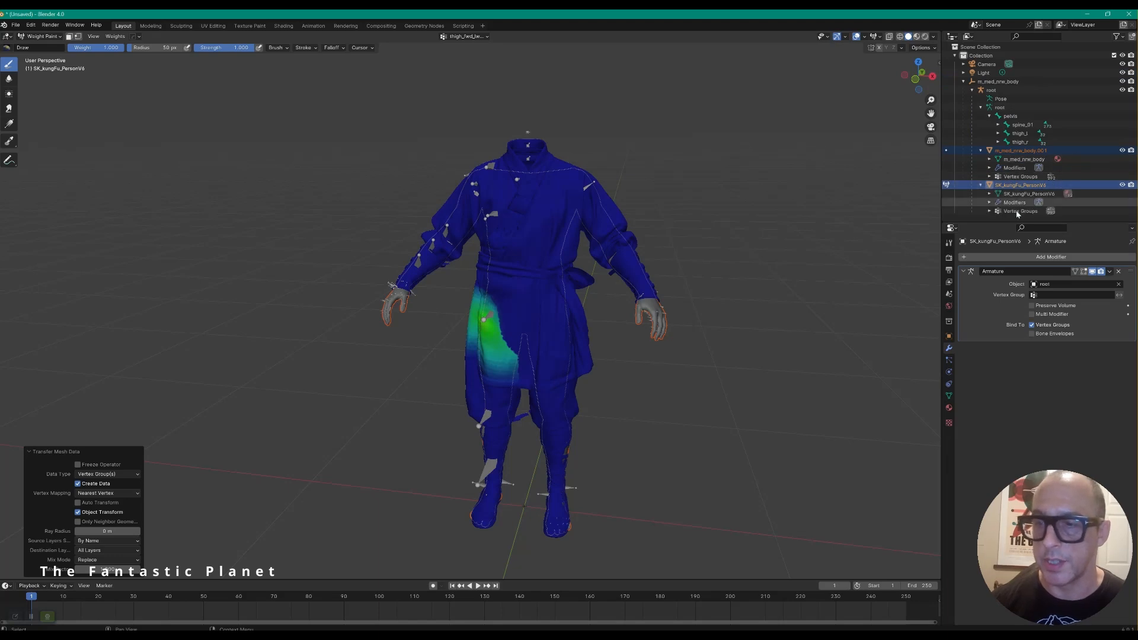
left_click(990, 212)
scroll(1013, 183, "down", 5)
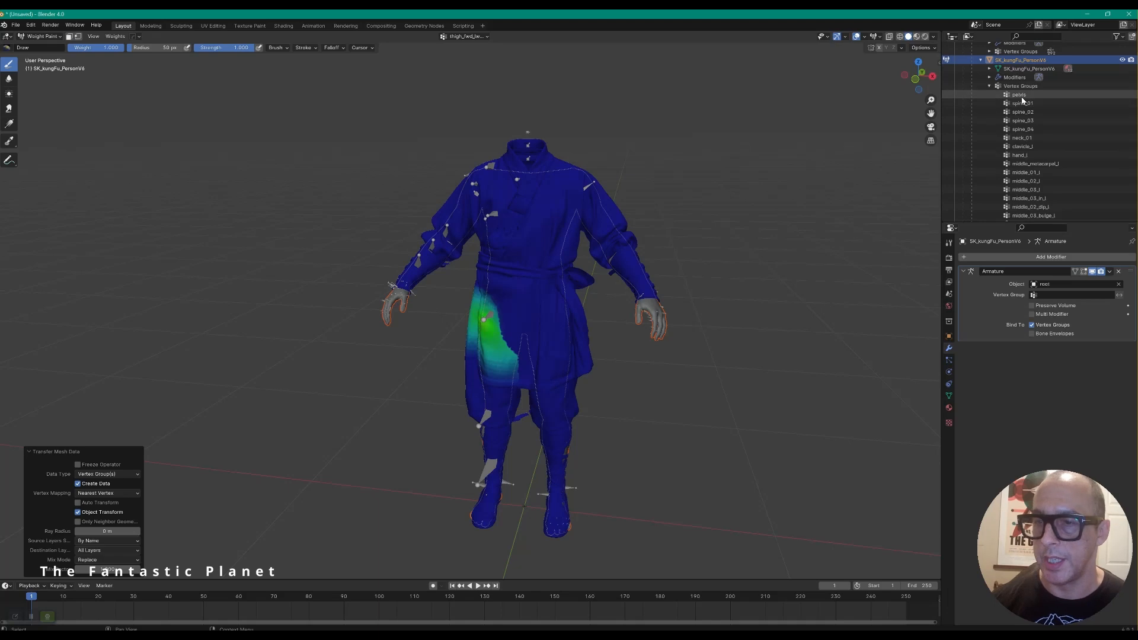
scroll(1011, 110, "up", 3)
middle_click_drag(640, 255, 676, 259)
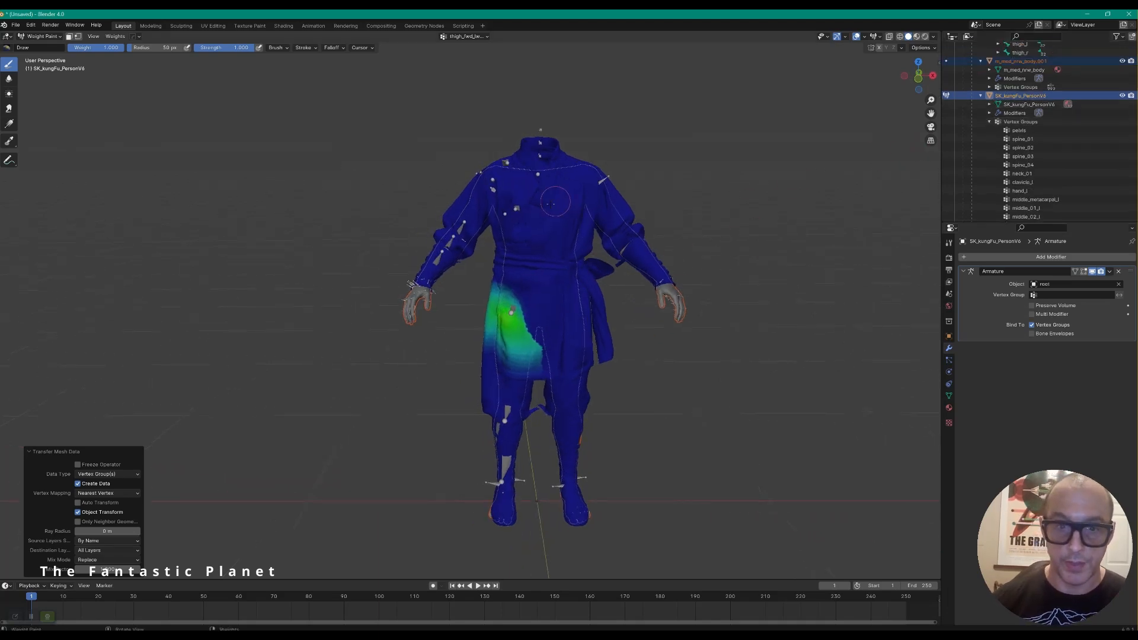
middle_click_drag(718, 172, 690, 161)
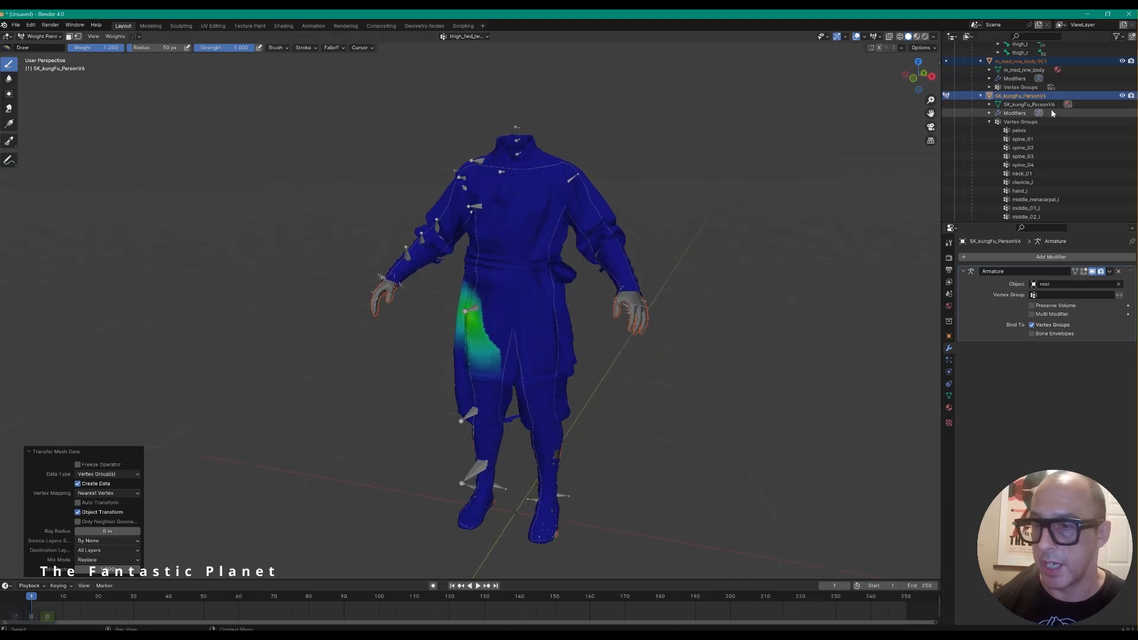
left_click(1020, 122)
scroll(1020, 125, "up", 1)
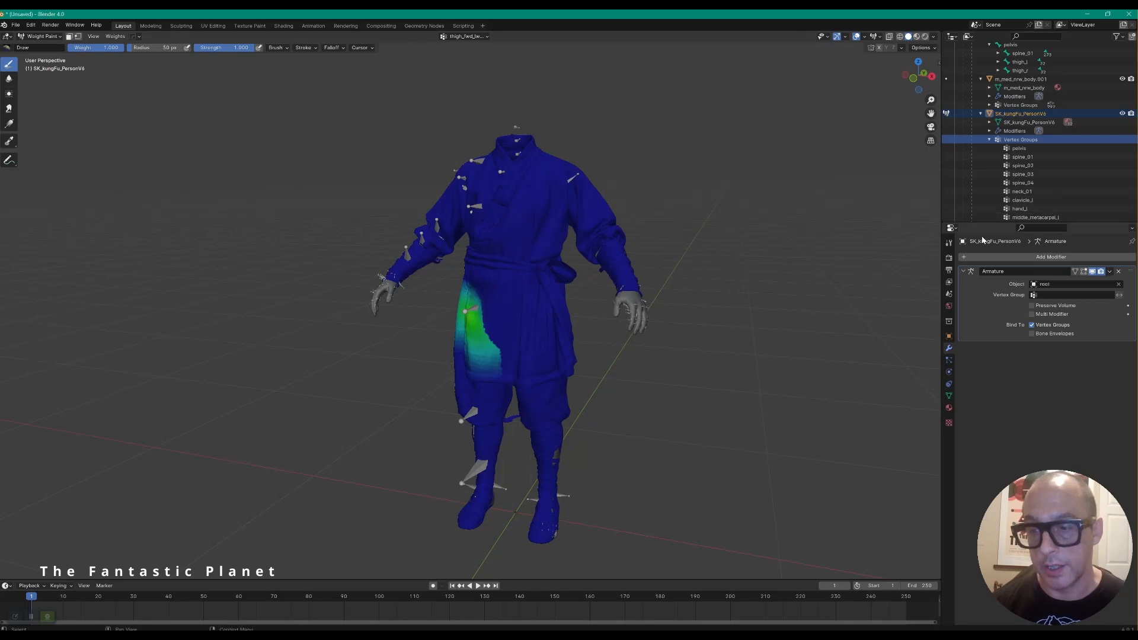
Step: Switch to Unreal Engine, look at the characters in the ThirdPersonMap level, and return to Blender
key("alt+Tab")
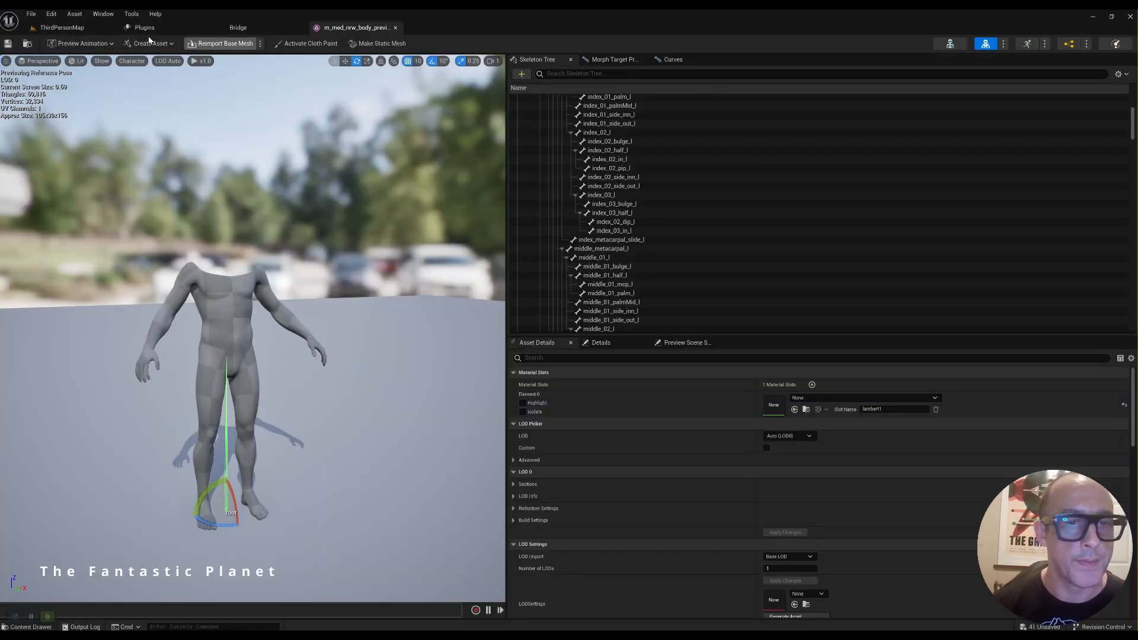
left_click(91, 27)
mouse_move(533, 249)
right_mouse_down()
mouse_move(548, 246)
mouse_move(515, 252)
mouse_move(587, 255)
mouse_move(527, 254)
right_mouse_up()
key("super+Tab")
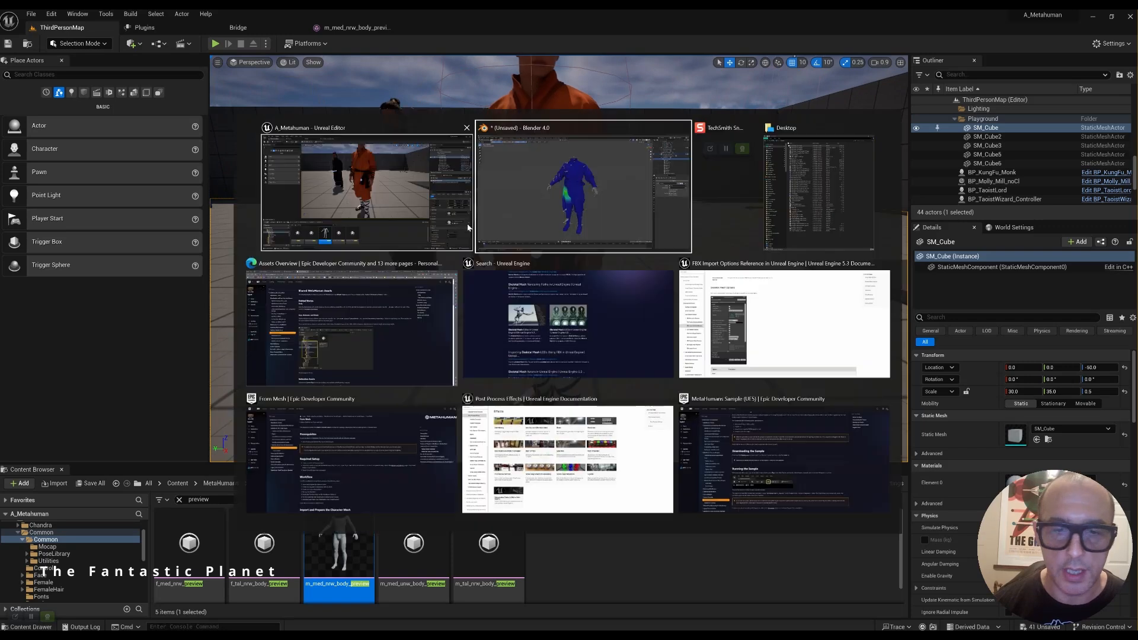
left_click(589, 193)
Step: Smooth the jagged inner edge of the front thigh weights on the robe using the Blur brush
mouse_move(543, 254)
middle_mouse_down()
mouse_move(560, 308)
mouse_move(599, 266)
mouse_move(572, 255)
mouse_move(645, 255)
middle_mouse_up()
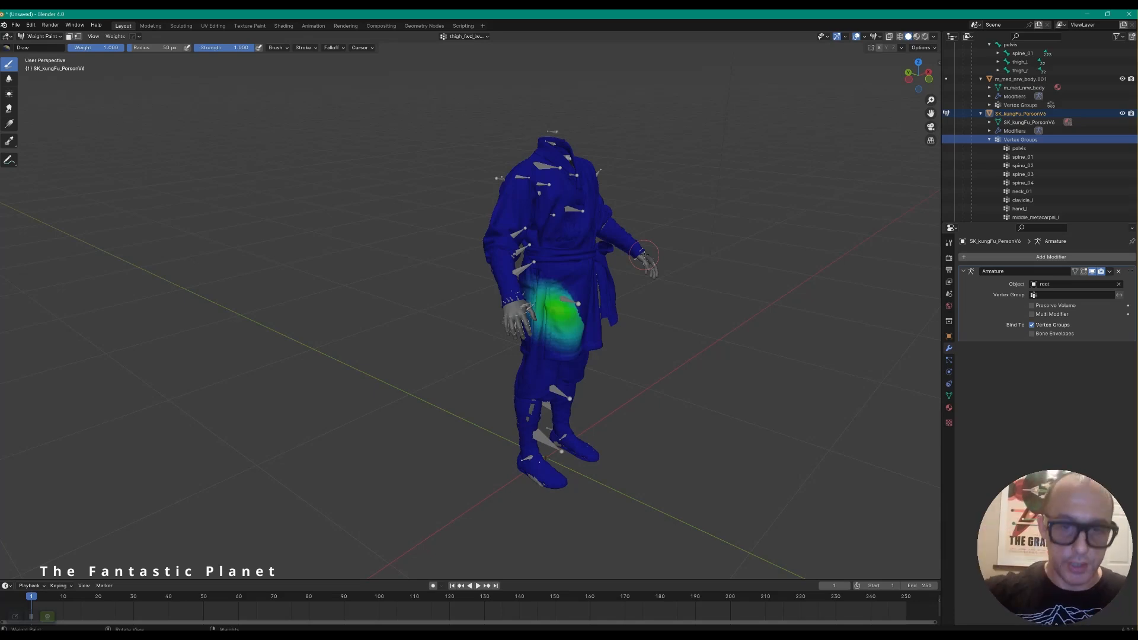
scroll(613, 277, "up", 4)
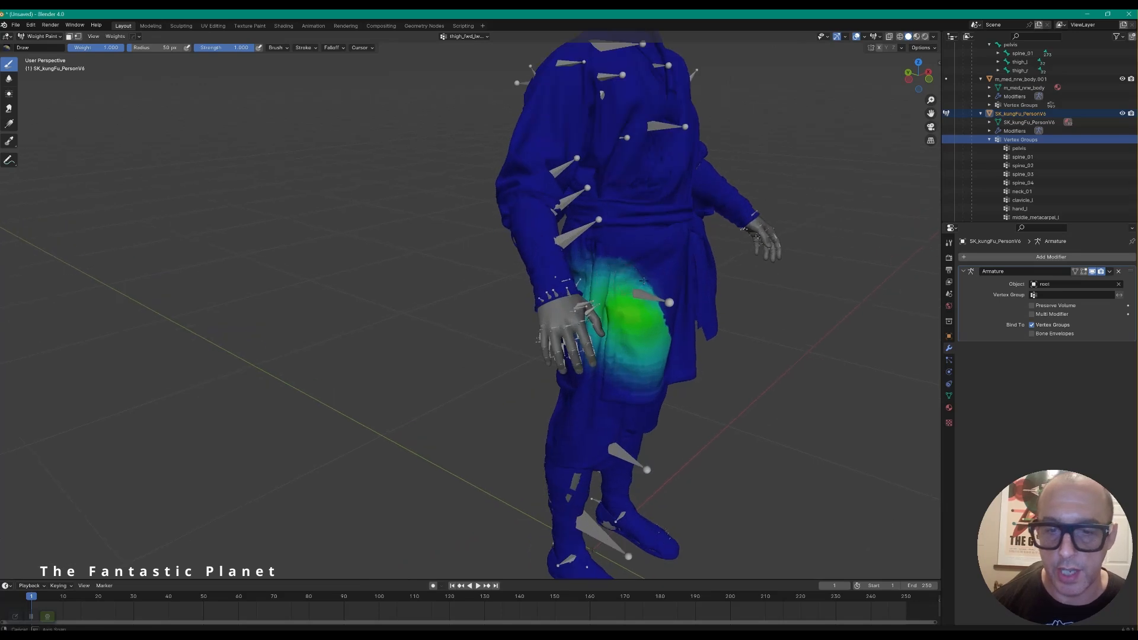
middle_click_drag(768, 246, 610, 274)
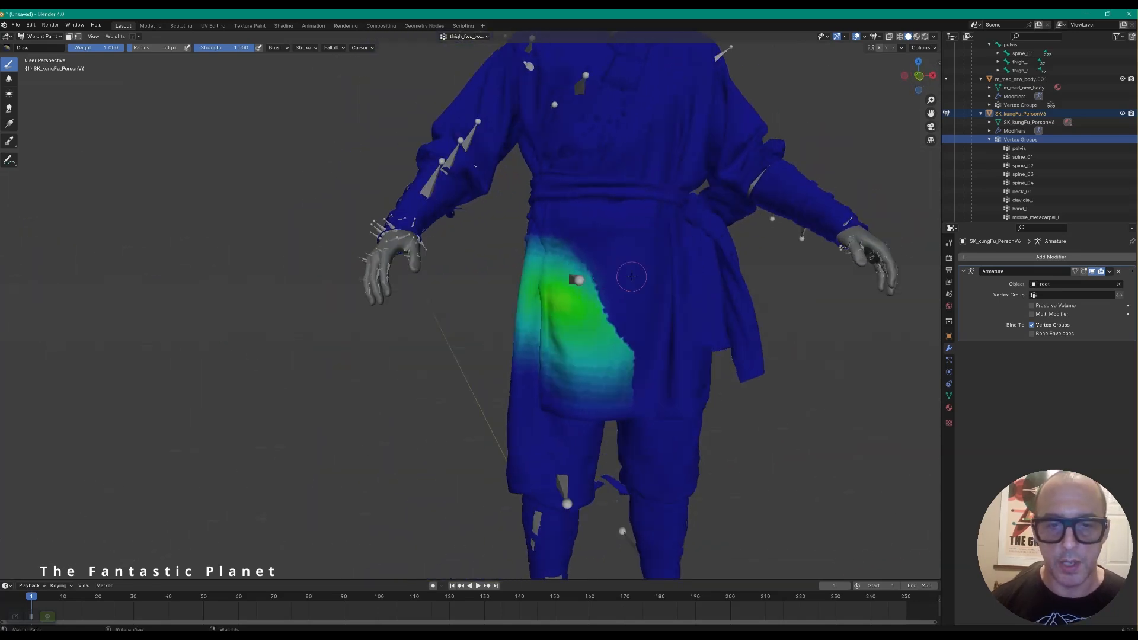
scroll(631, 277, "down", 5)
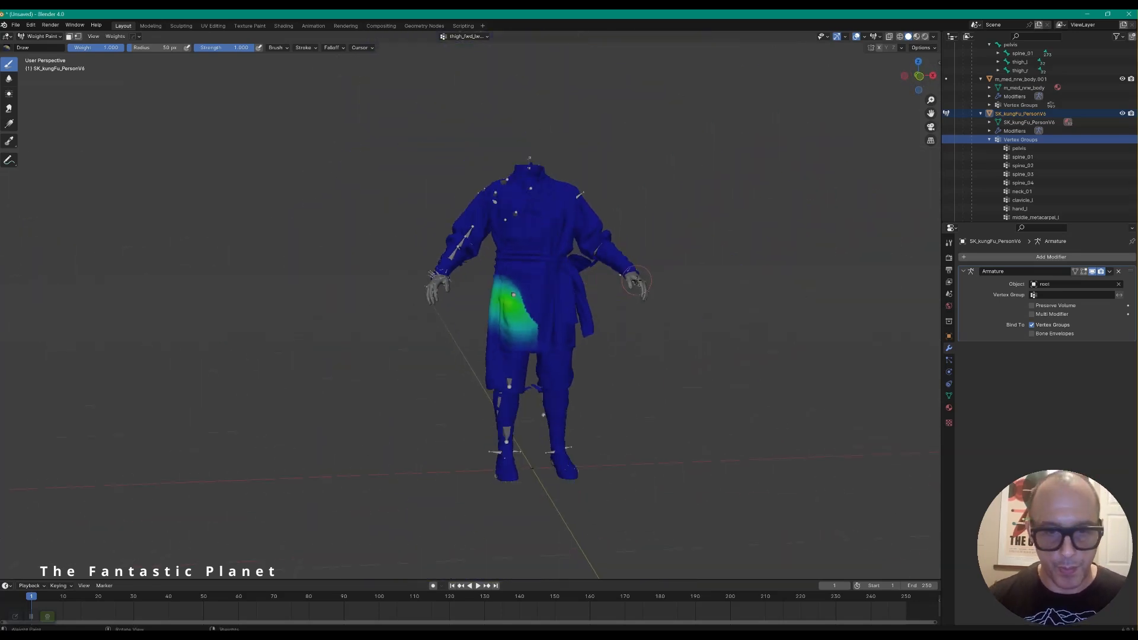
middle_click_drag(654, 245, 605, 391)
scroll(512, 338, "up", 8)
middle_click_drag(495, 347, 636, 371, "shift")
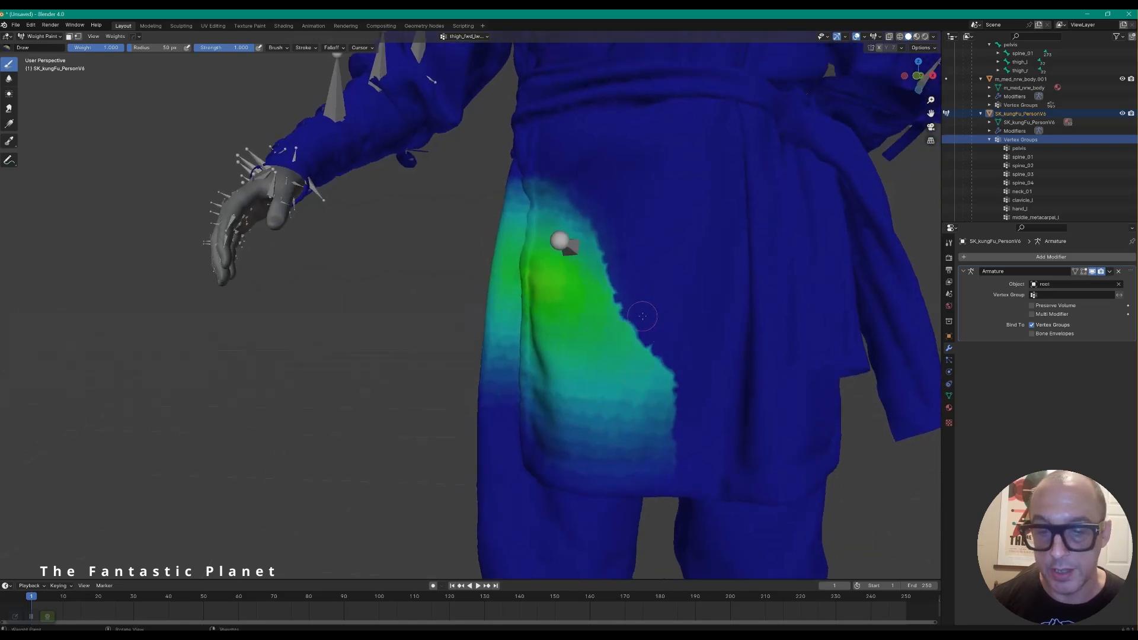
left_click(9, 77)
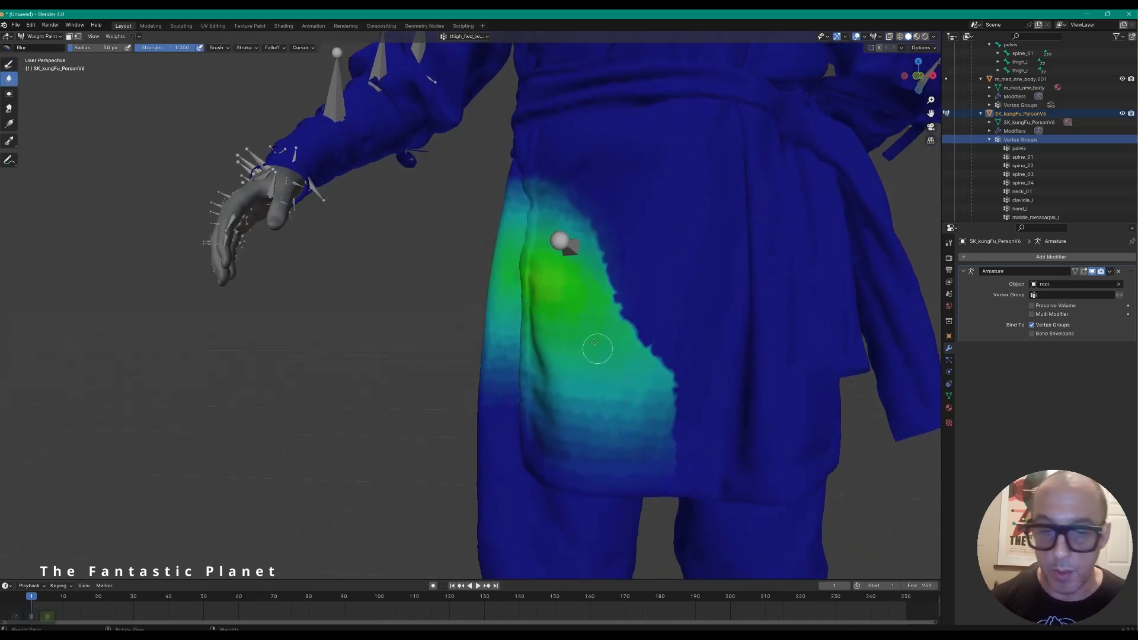
left_click_drag(594, 231, 666, 384)
Step: Enlarge the Blur brush radius to about 154 px and soften the thigh weights along the robe's lower front and side
left_click_drag(122, 47, 185, 47)
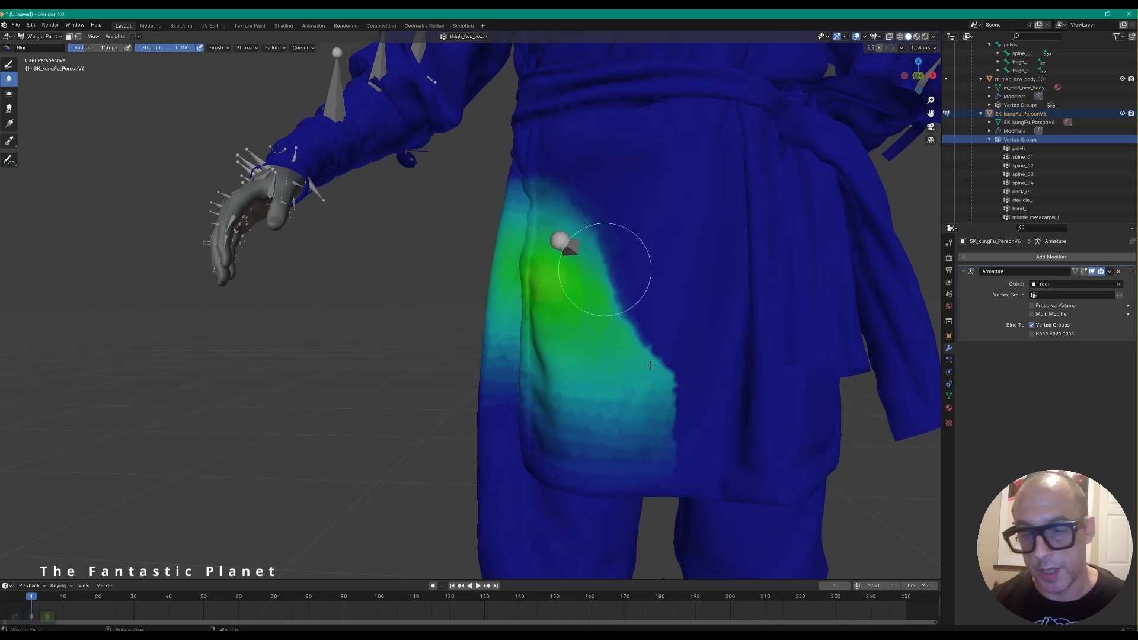
mouse_move(577, 408)
left_mouse_down()
mouse_move(556, 407)
mouse_move(660, 437)
mouse_move(566, 450)
mouse_move(500, 368)
mouse_move(494, 335)
mouse_move(488, 347)
left_mouse_up()
scroll(487, 348, "down", 3)
mouse_move(487, 348)
middle_mouse_down()
mouse_move(543, 379)
mouse_move(611, 350)
mouse_move(594, 336)
middle_mouse_up()
mouse_move(594, 336)
left_mouse_down()
mouse_move(613, 255)
mouse_move(621, 293)
left_mouse_up()
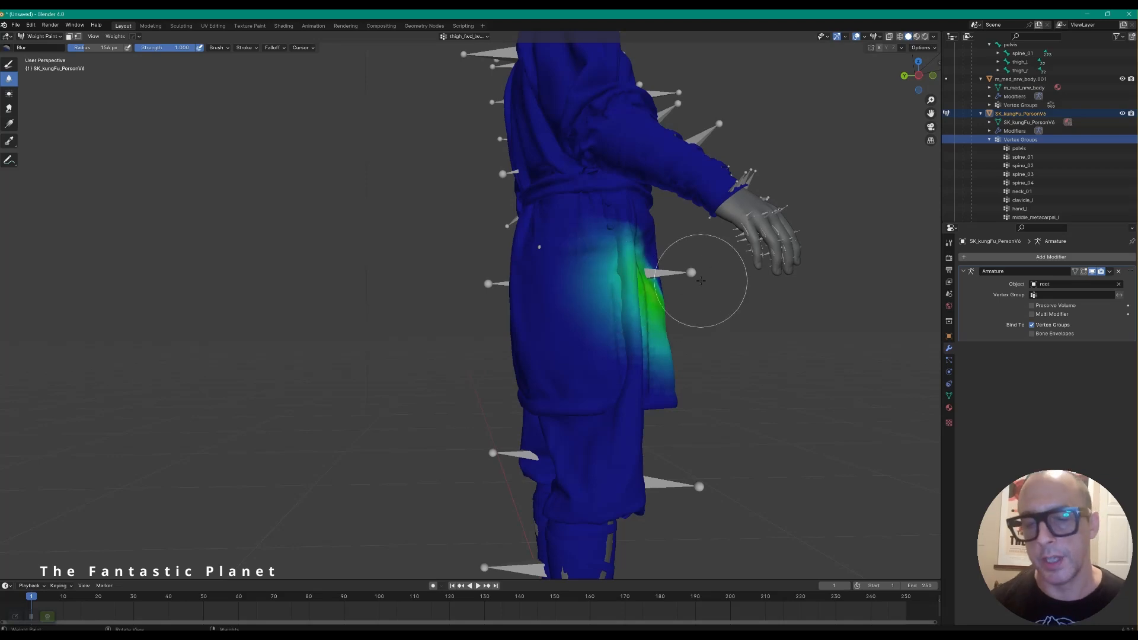
middle_click_drag(712, 282, 675, 283)
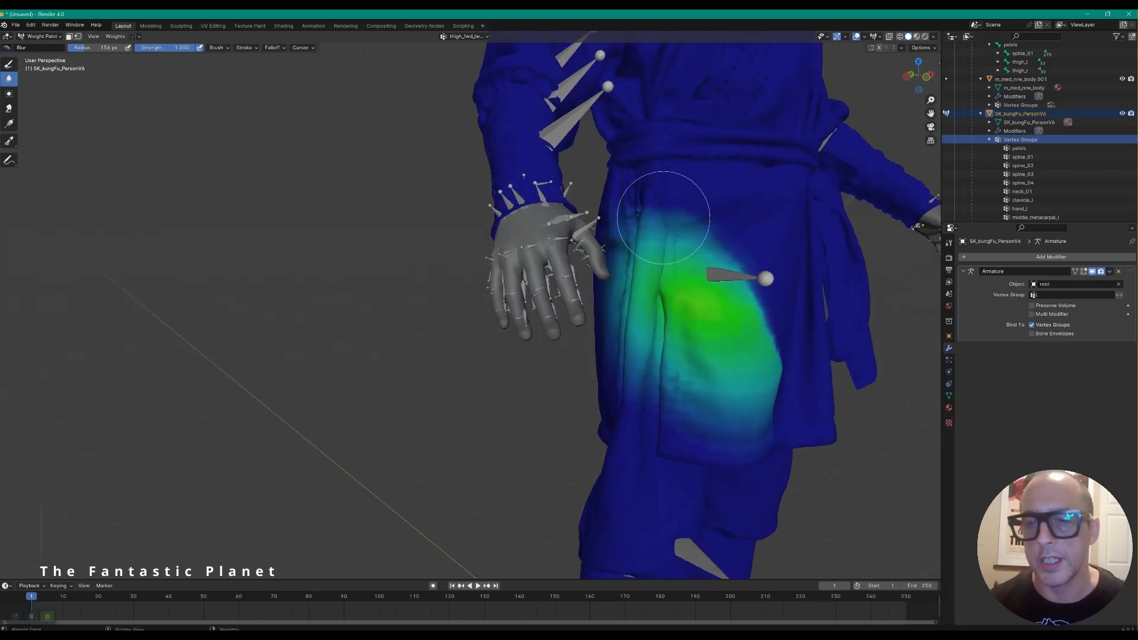
mouse_move(697, 403)
left_mouse_down()
mouse_move(674, 375)
mouse_move(665, 394)
mouse_move(691, 376)
mouse_move(763, 401)
left_mouse_up()
middle_click_drag(764, 407, 719, 371)
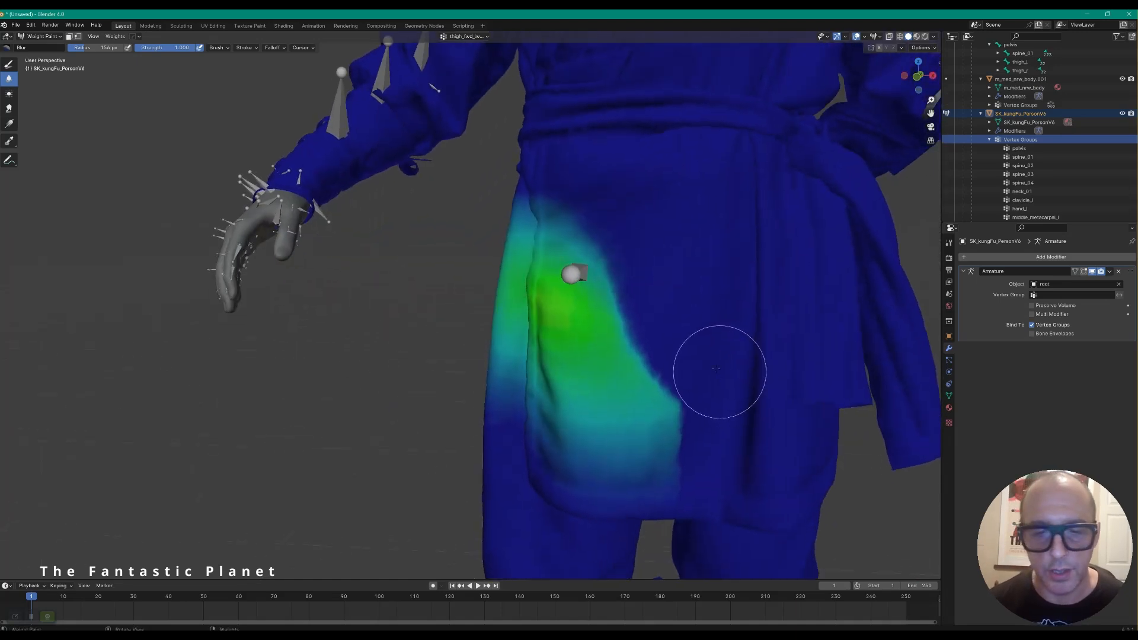
Step: Blur the inner edge of the thigh weights near the robe's front centre and check the garment from front and back
scroll(711, 368, "down", 3)
middle_click_drag(575, 388, 554, 361)
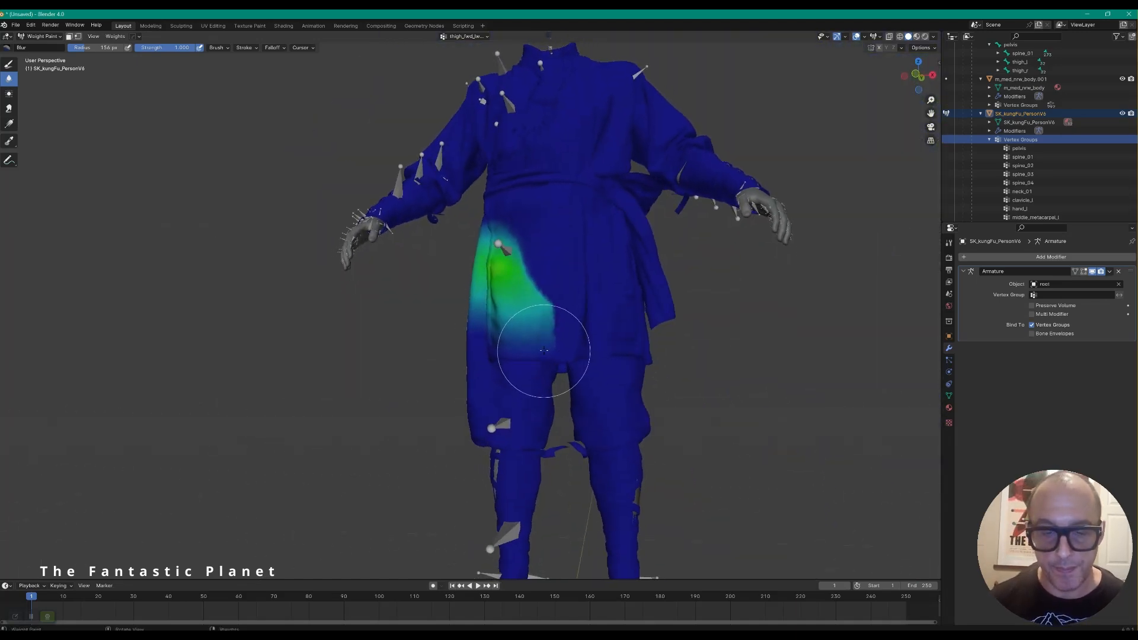
mouse_move(531, 275)
left_mouse_down()
mouse_move(538, 266)
mouse_move(538, 305)
mouse_move(555, 323)
left_mouse_up()
mouse_move(555, 315)
middle_mouse_down()
mouse_move(565, 348)
mouse_move(525, 295)
middle_mouse_up()
scroll(562, 349, "up", 1)
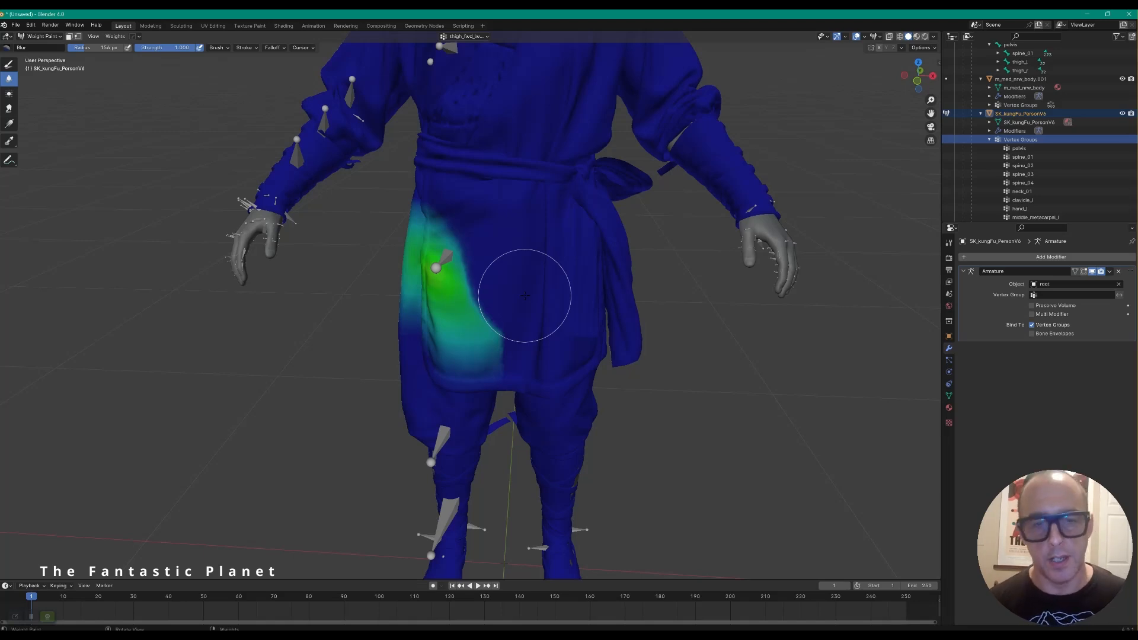
scroll(497, 261, "down", 4)
middle_click_drag(482, 261, 468, 279)
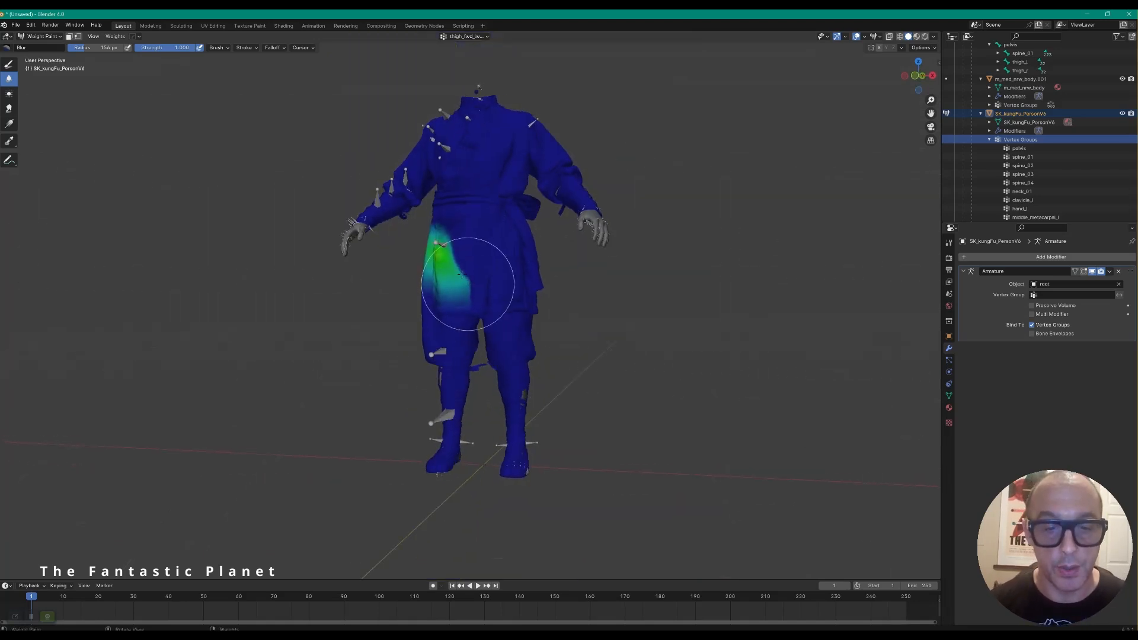
middle_click_drag(437, 280, 496, 279)
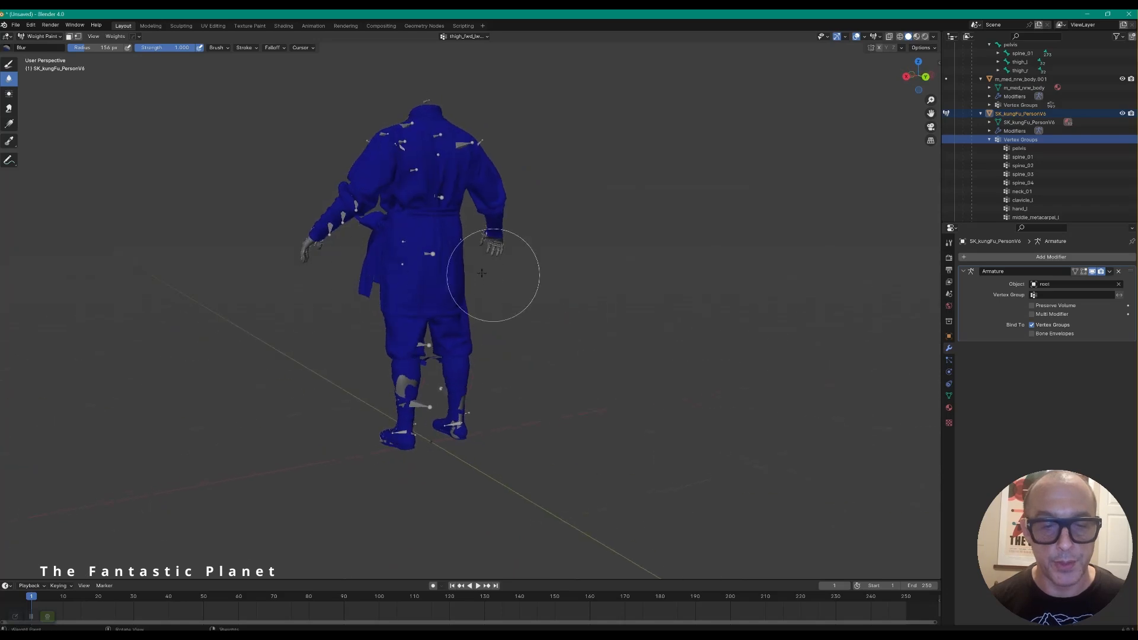
Step: Activate the pelvis vertex group and soften its lower weight edge on the robe's back using the Average brush at strength 0.595
left_click(1019, 148)
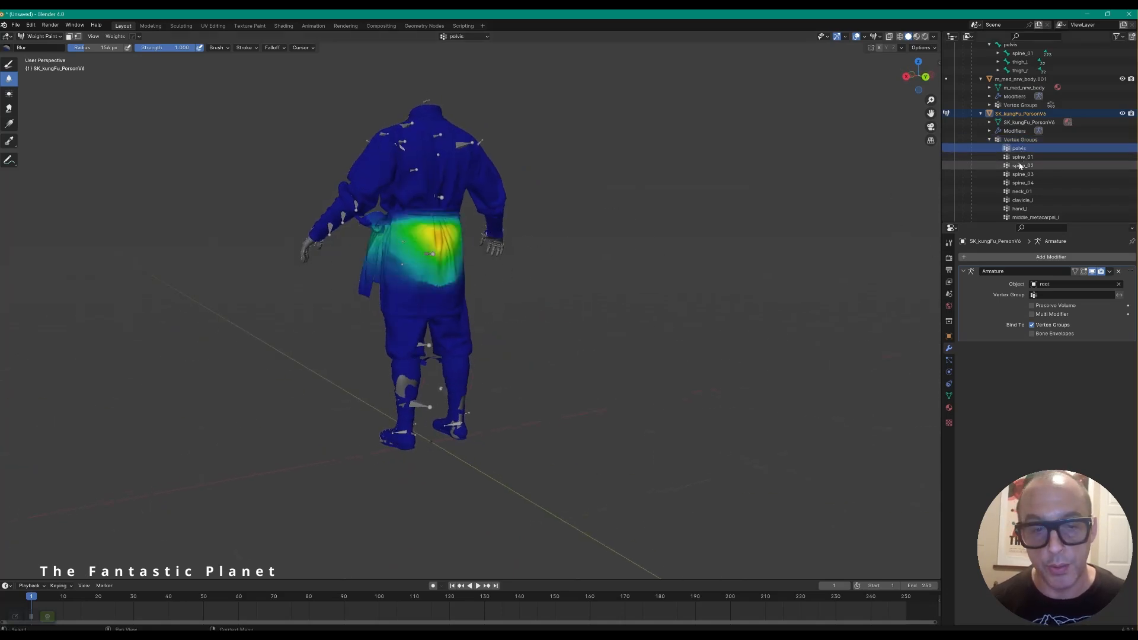
left_click(1020, 166)
left_click(1020, 149)
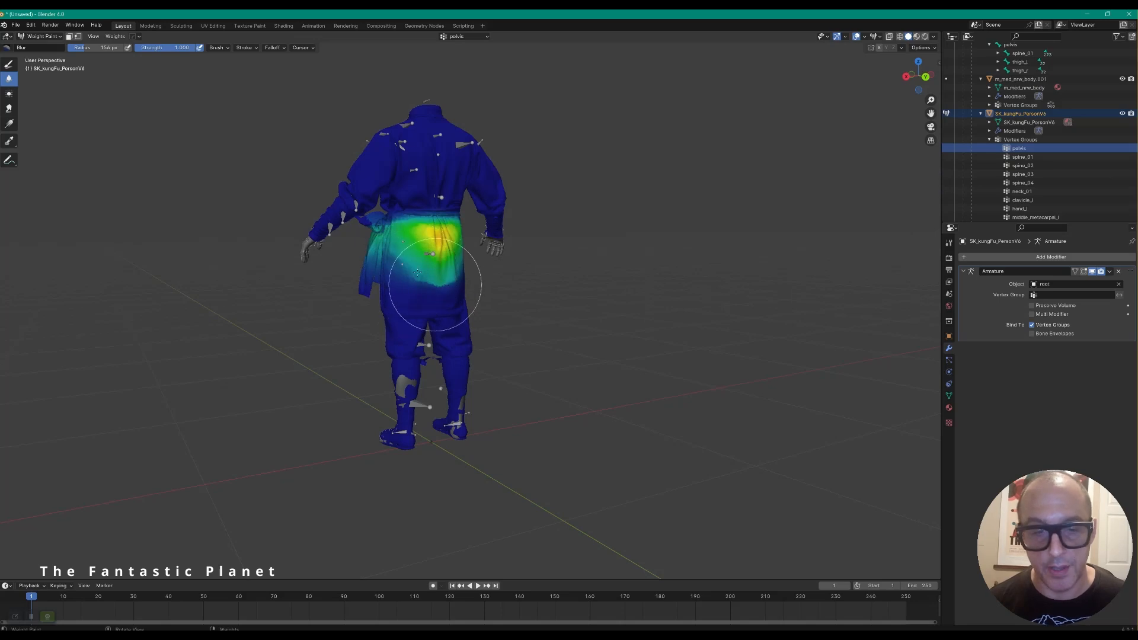
middle_click_drag(438, 283, 419, 280)
scroll(427, 279, "up", 5)
scroll(459, 270, "up", 2)
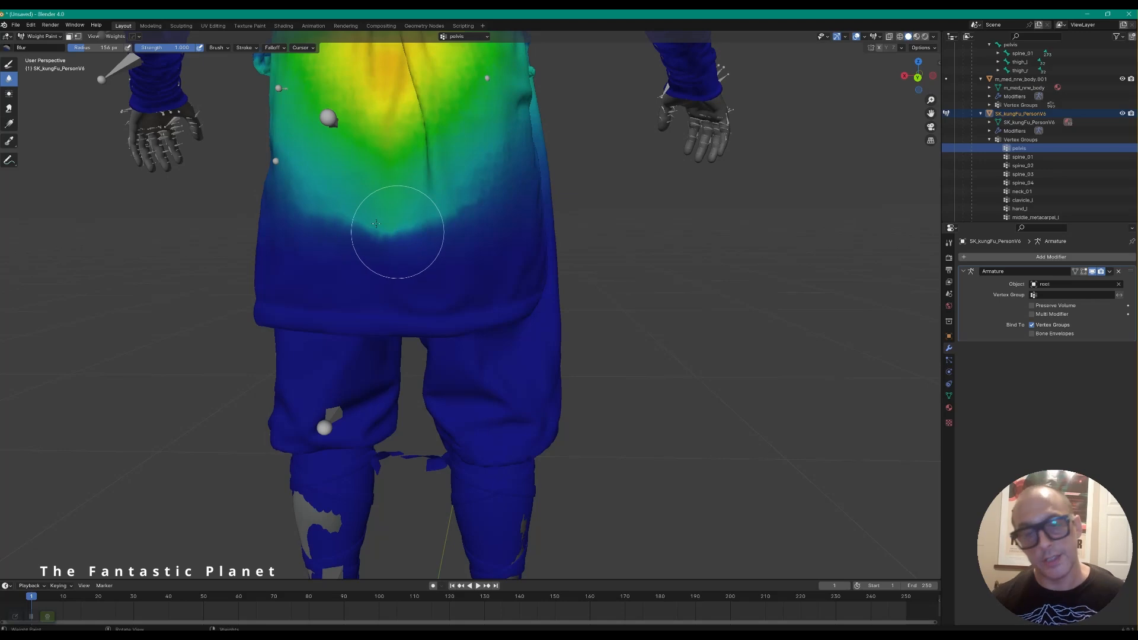
left_click(8, 94)
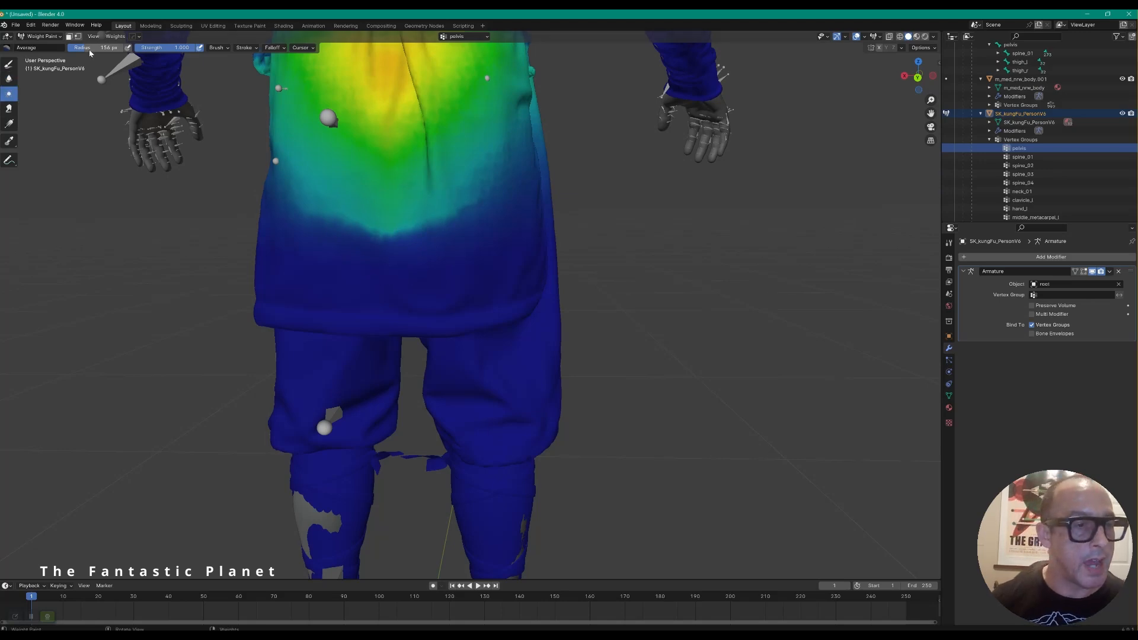
left_click_drag(173, 47, 171, 48)
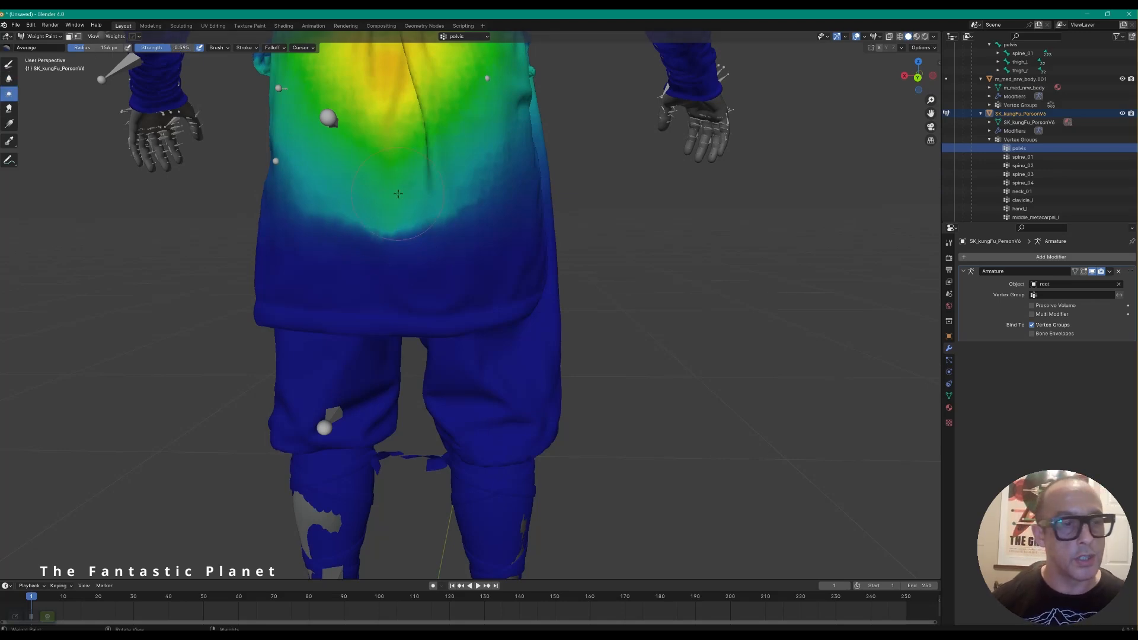
left_click_drag(402, 240, 323, 209)
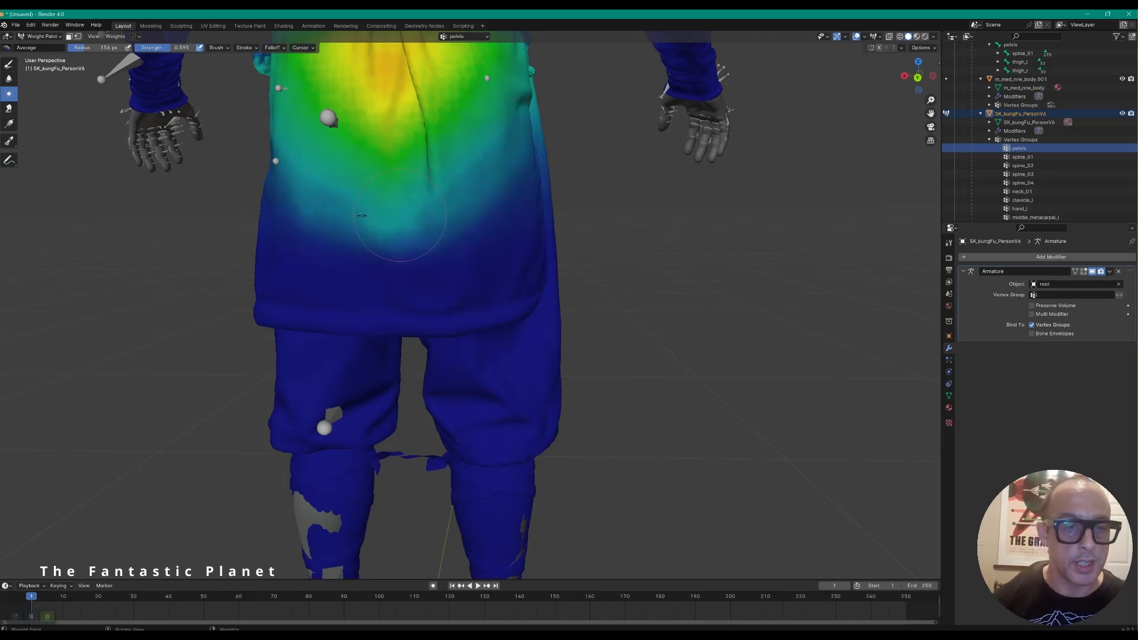
Step: Average the pelvis weights along the lower edge of the weighted area on the robe's front
middle_click_drag(477, 209, 560, 243)
scroll(508, 229, "down", 6)
scroll(560, 242, "up", 4)
mouse_move(497, 244)
left_mouse_down()
mouse_move(468, 308)
mouse_move(420, 278)
mouse_move(434, 280)
left_mouse_up()
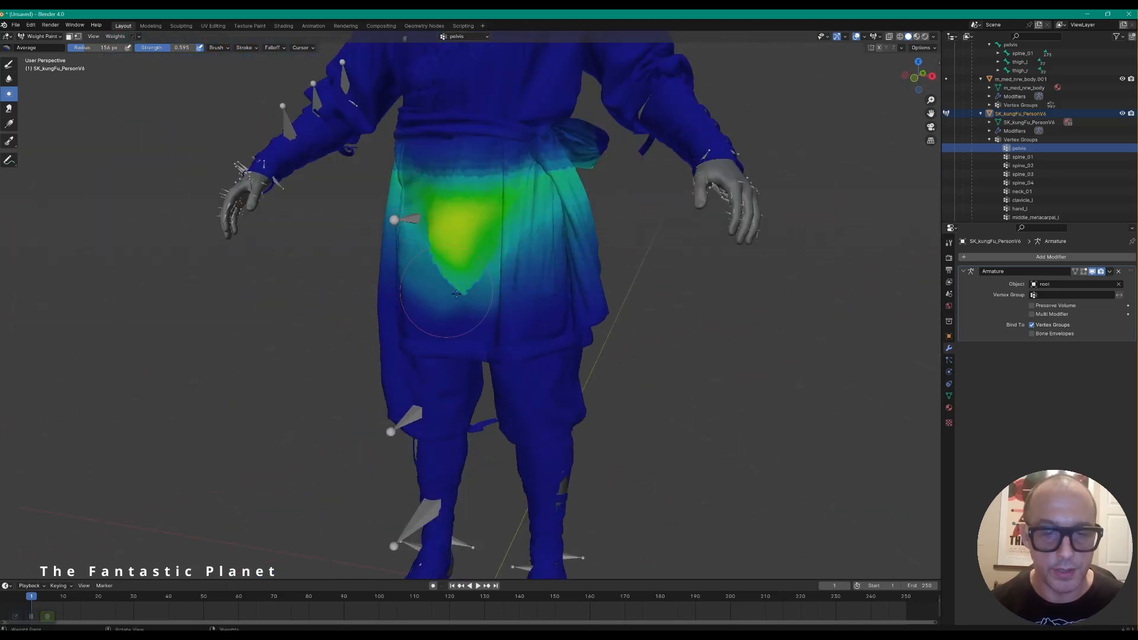
middle_click_drag(593, 323, 635, 286)
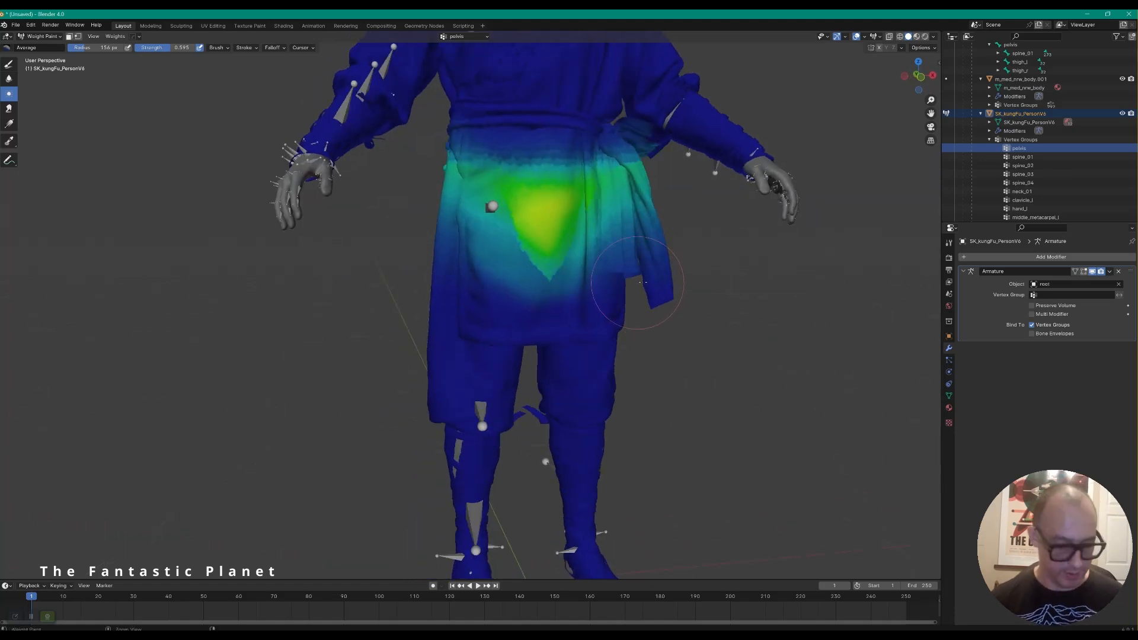
Step: Undo the last pelvis averaging and soften the pelvis weight edges on the robe's front using the Blur brush at radius 98 px
key("ctrl+z")
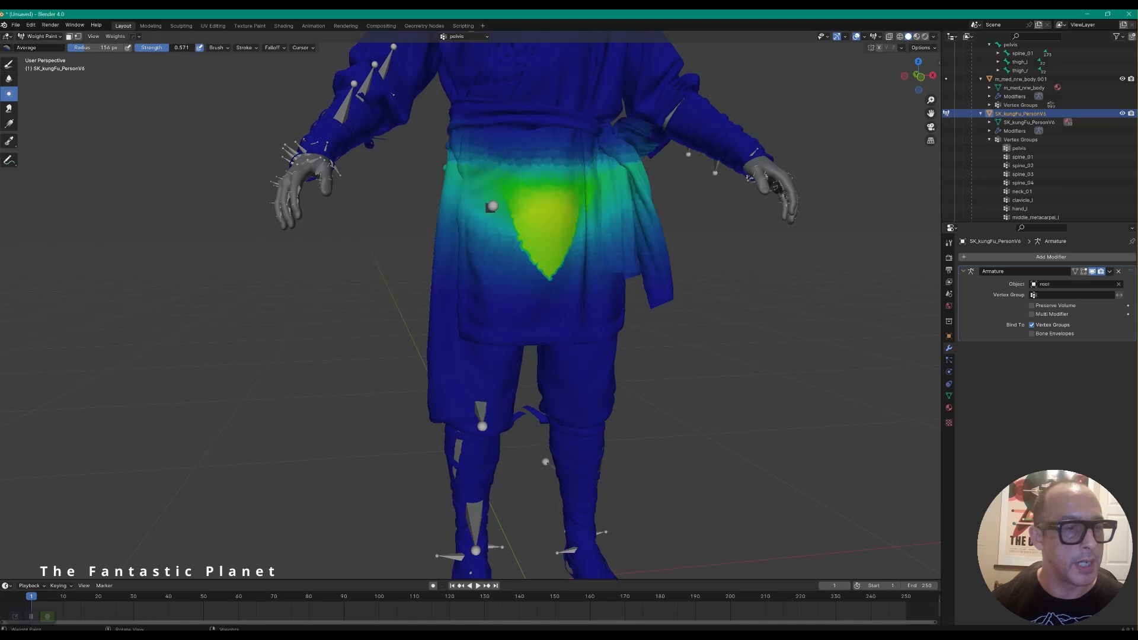
left_click_drag(159, 48, 102, 48)
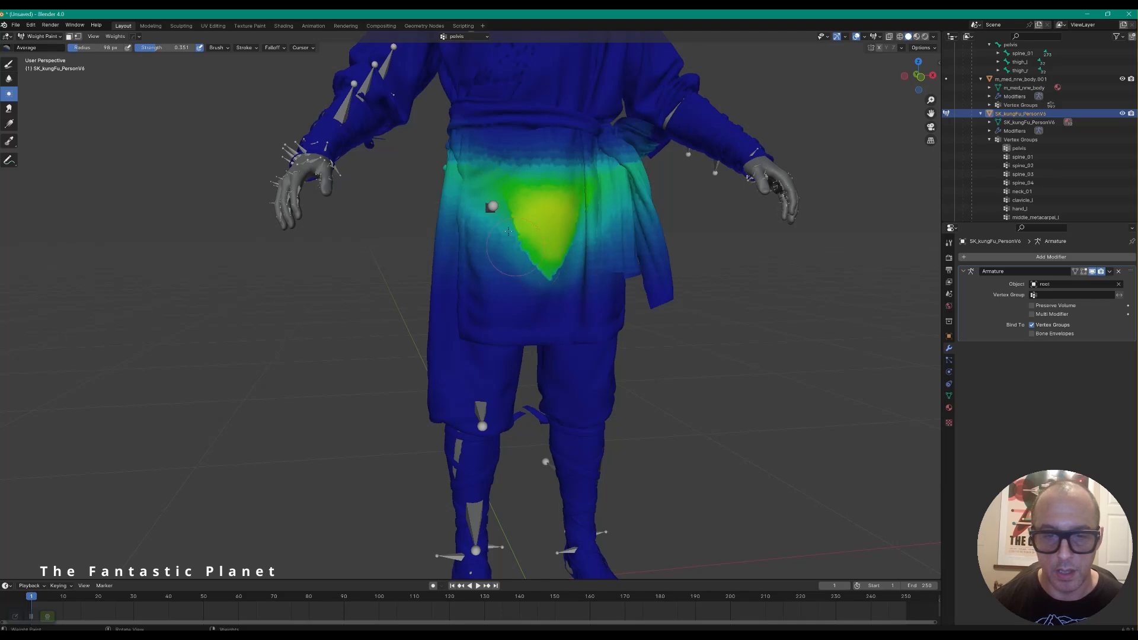
left_click(9, 77)
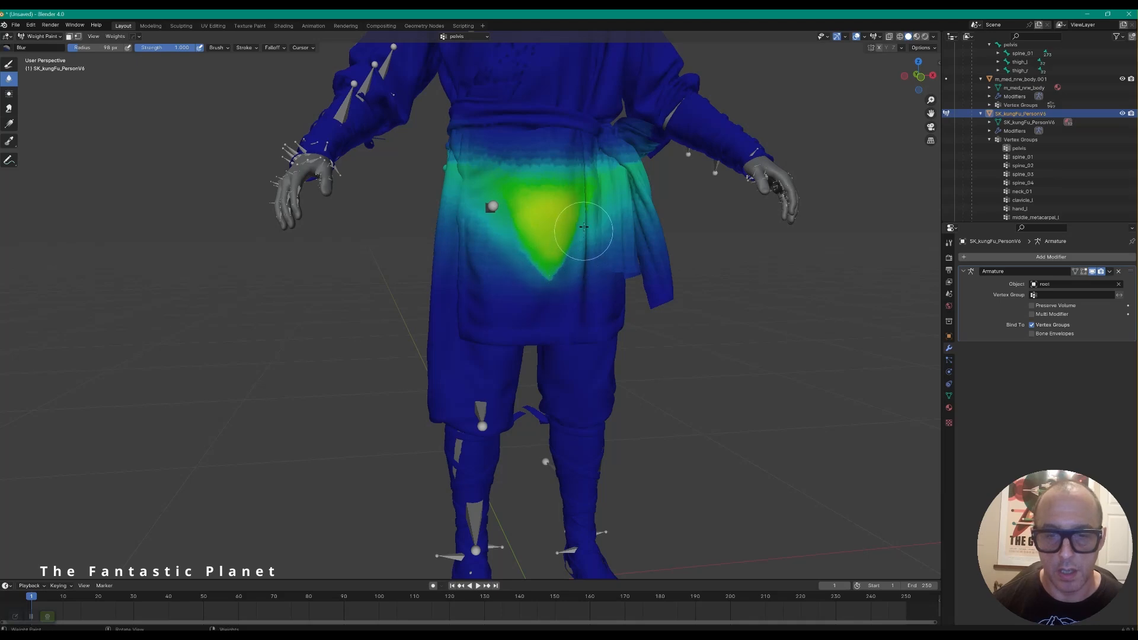
scroll(711, 267, "down", 6)
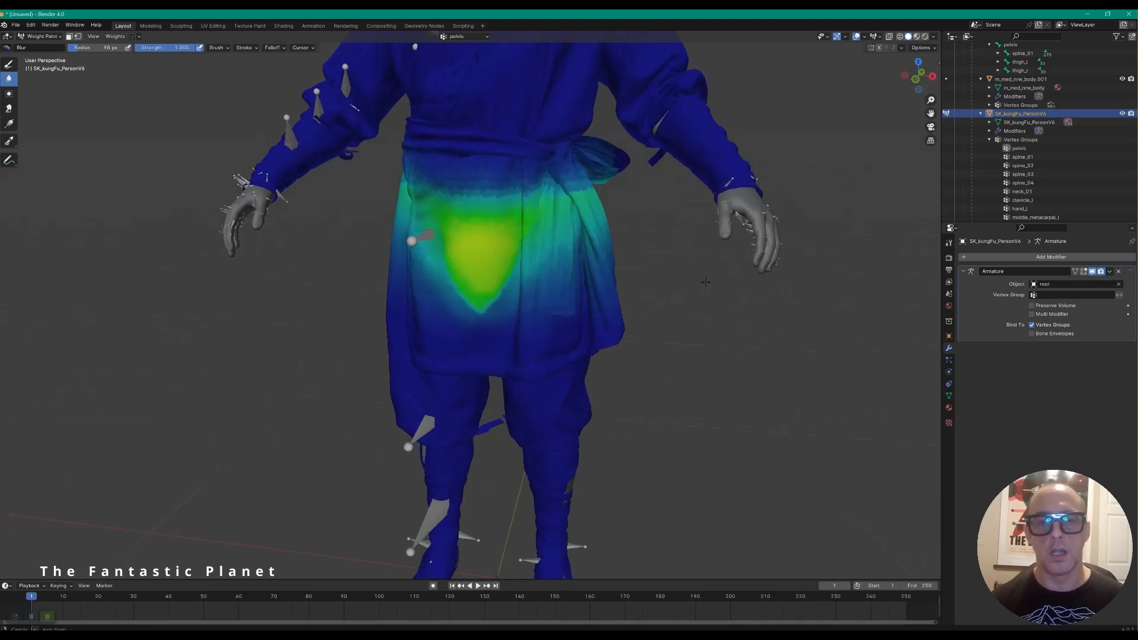
left_click_drag(485, 257, 424, 261)
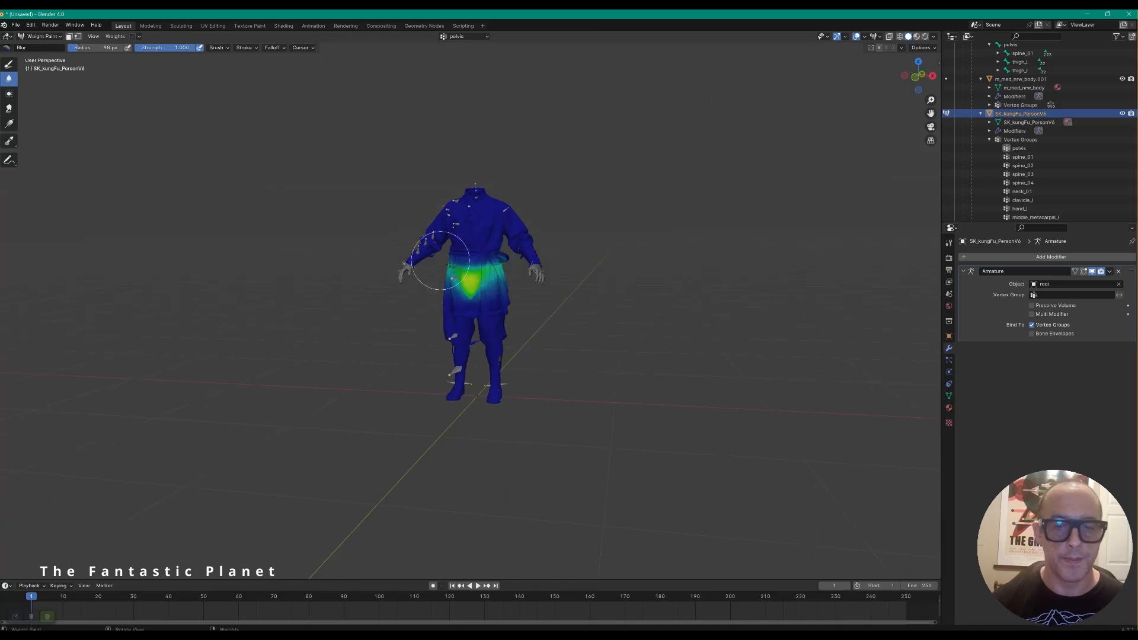
Step: Collapse the SK_kungFu_PersonV6 hierarchy and leave Weight Paint for Object Mode
left_click(981, 114)
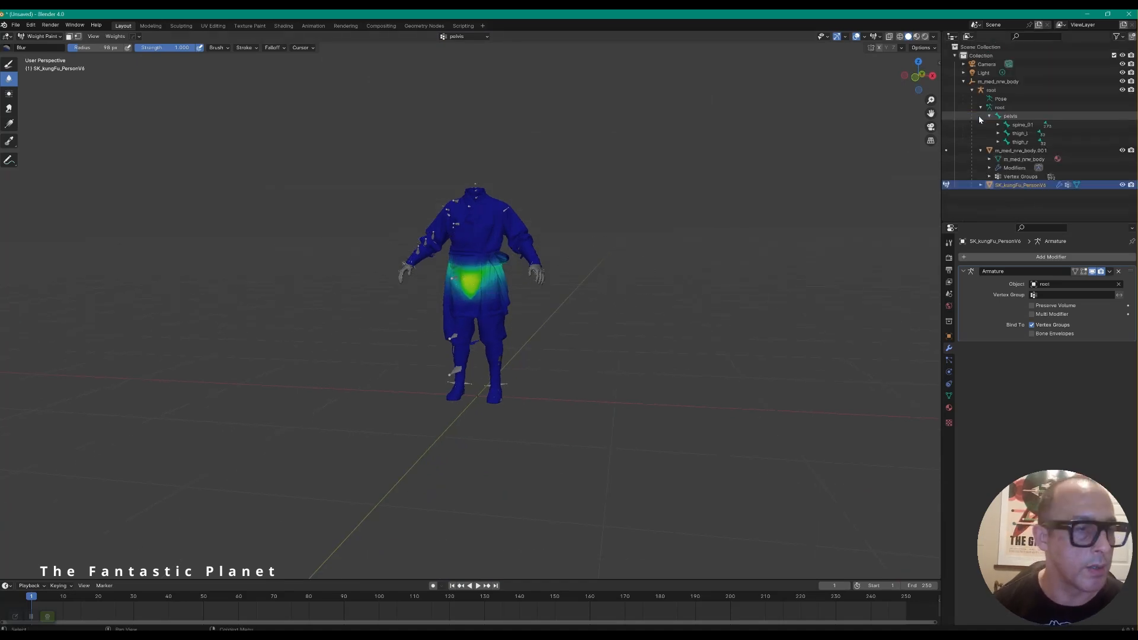
left_click(55, 38)
left_click(45, 46)
scroll(428, 170, "up", 4)
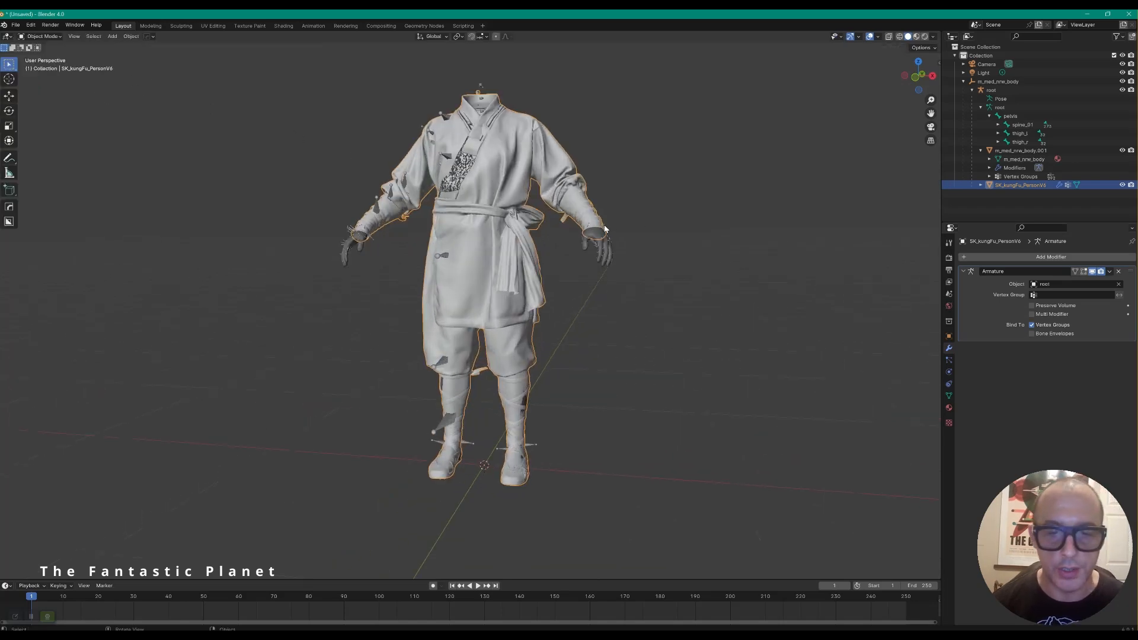
scroll(609, 243, "down", 1)
middle_click_drag(608, 242, 652, 254)
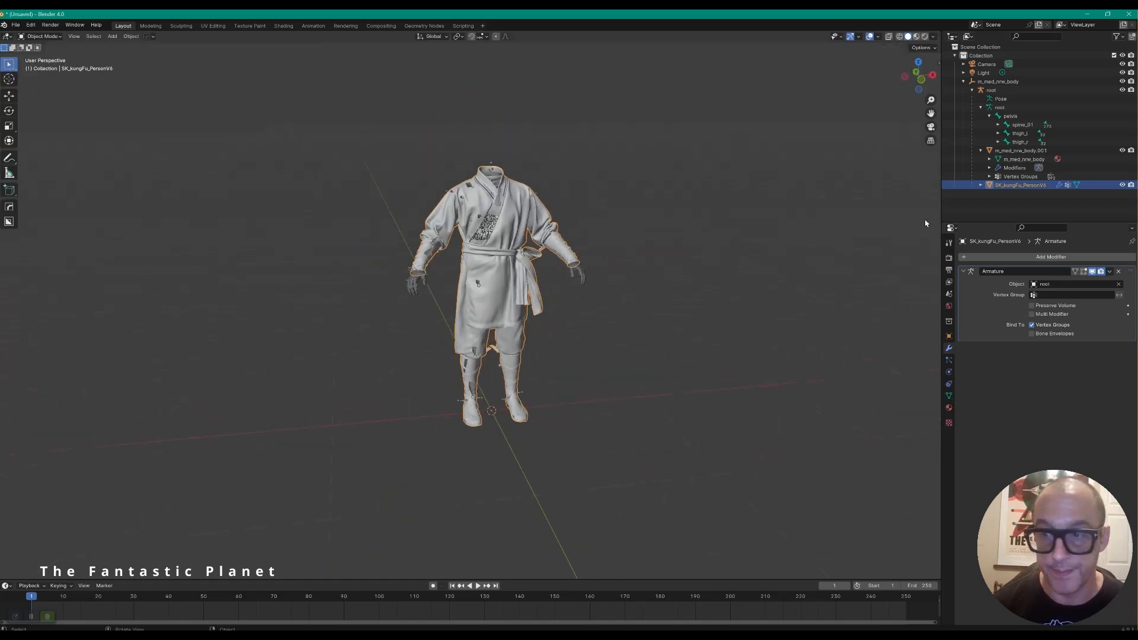
Step: Collapse the armature's bone list, select the m_med_nrw_body.001 mesh and inspect where it intersects the outfit's legs and shoes
left_click(980, 108)
left_click(991, 117)
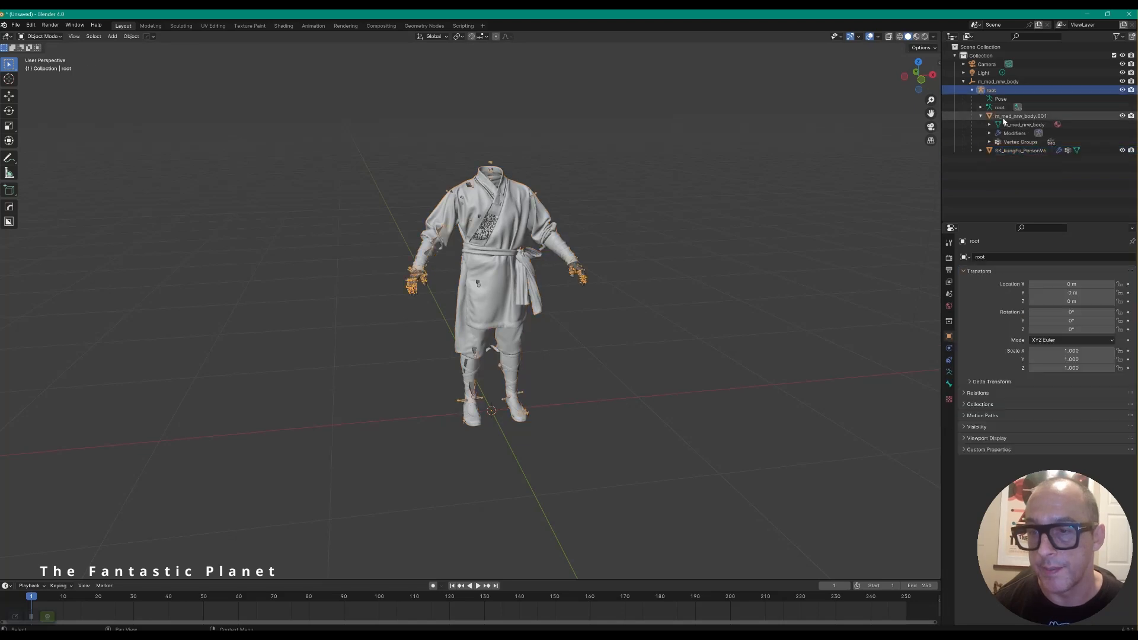
scroll(628, 243, "up", 2)
middle_click_drag(598, 266, 555, 242)
middle_click_drag(444, 374, 331, 397)
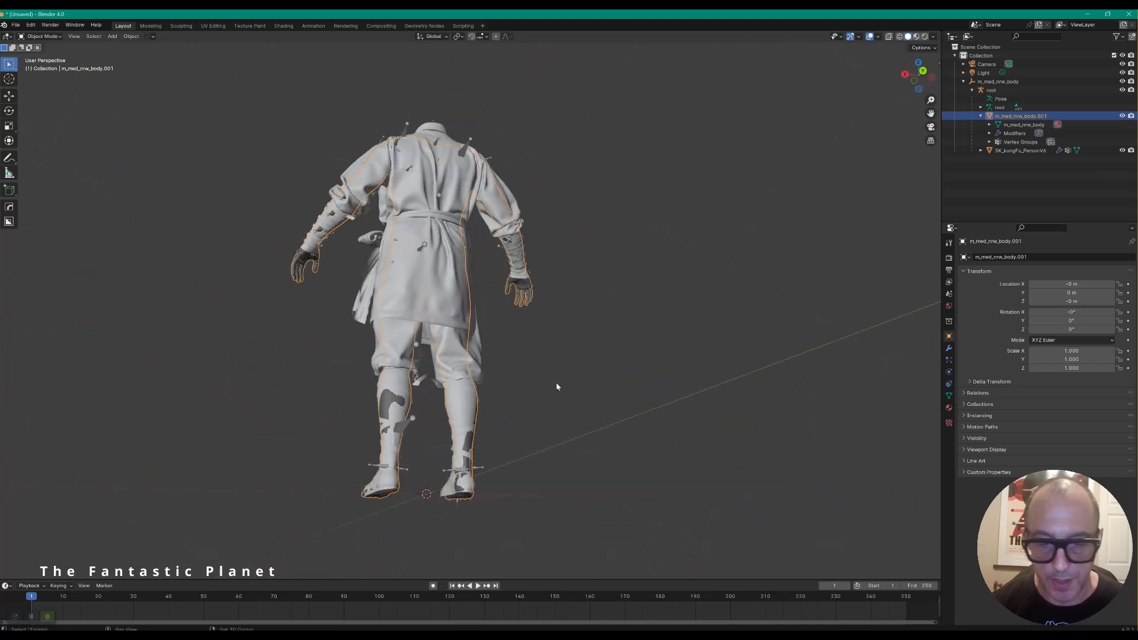
middle_click_drag(556, 384, 576, 292, "shift")
scroll(556, 291, "up", 2)
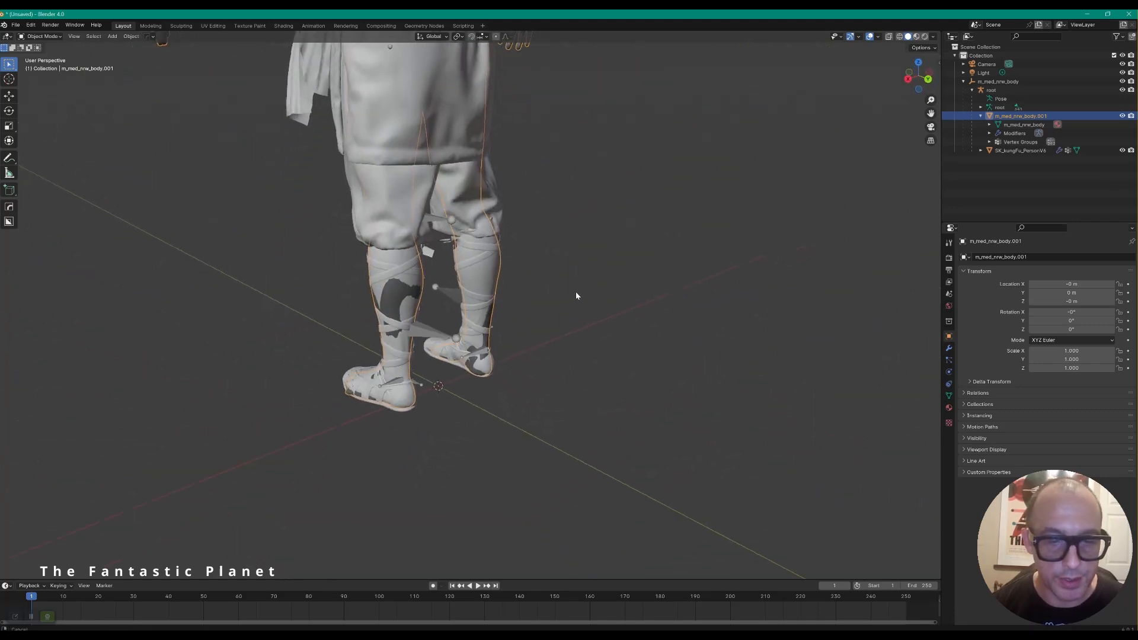
scroll(575, 292, "up", 3)
middle_click_drag(555, 333, 716, 252, "shift")
scroll(589, 276, "down", 3)
scroll(590, 264, "down", 5)
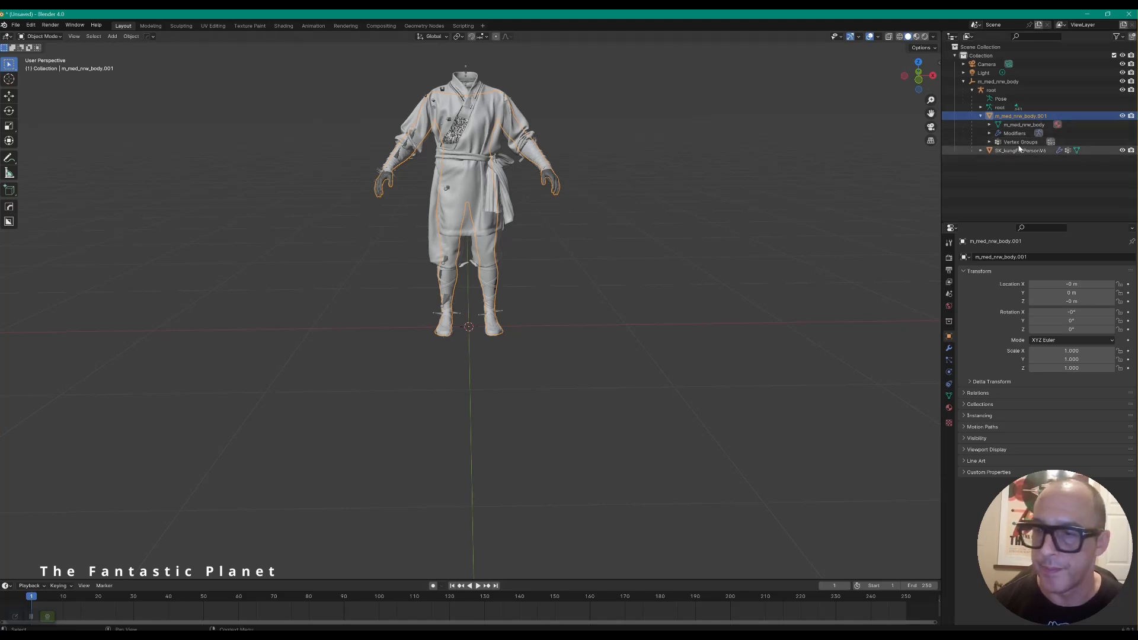
Step: Hide SK_kungFu_PersonV6, turn on X-ray and enter Edit Mode on the body mesh
left_click(1122, 151)
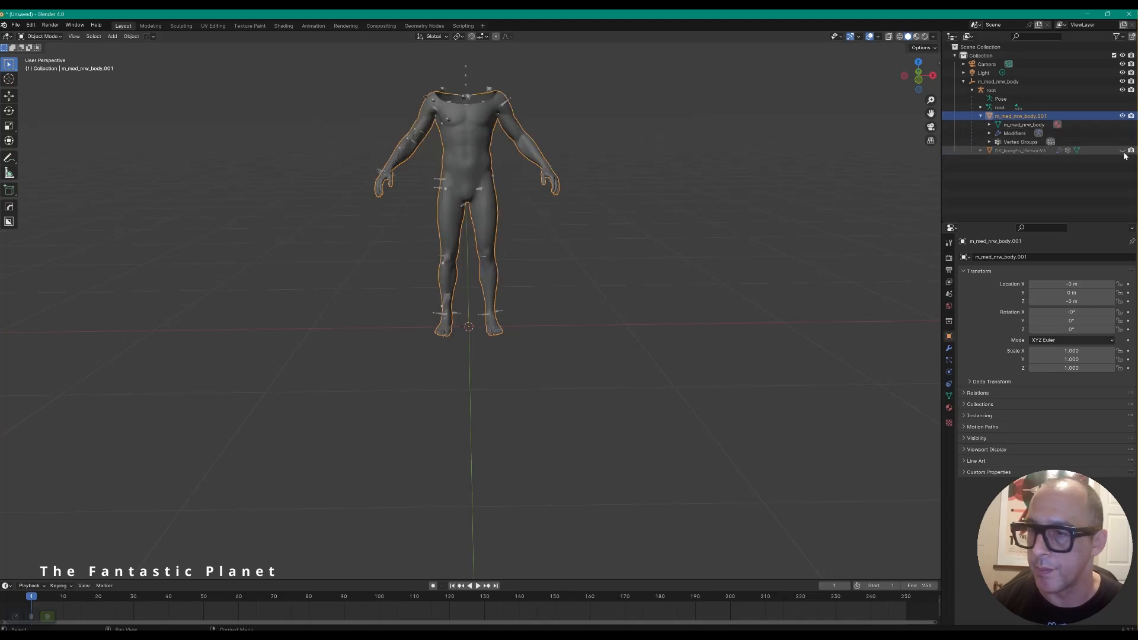
left_click(888, 37)
key("Tab")
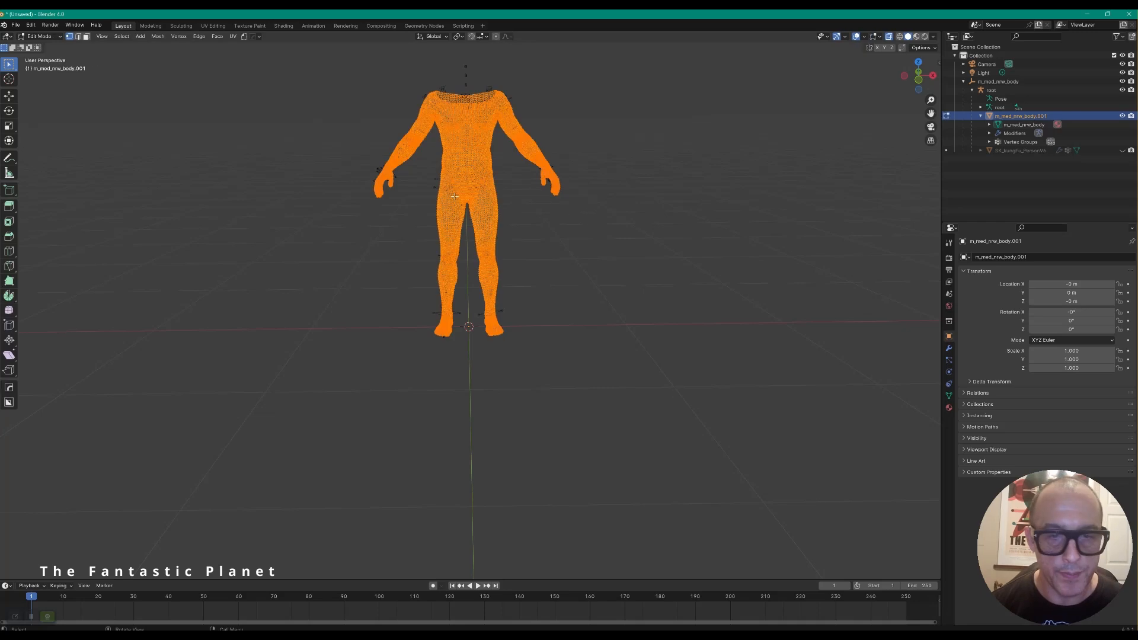
Step: Delete the body mesh's vertices from the hips down to the feet
left_click_drag(417, 192, 522, 355)
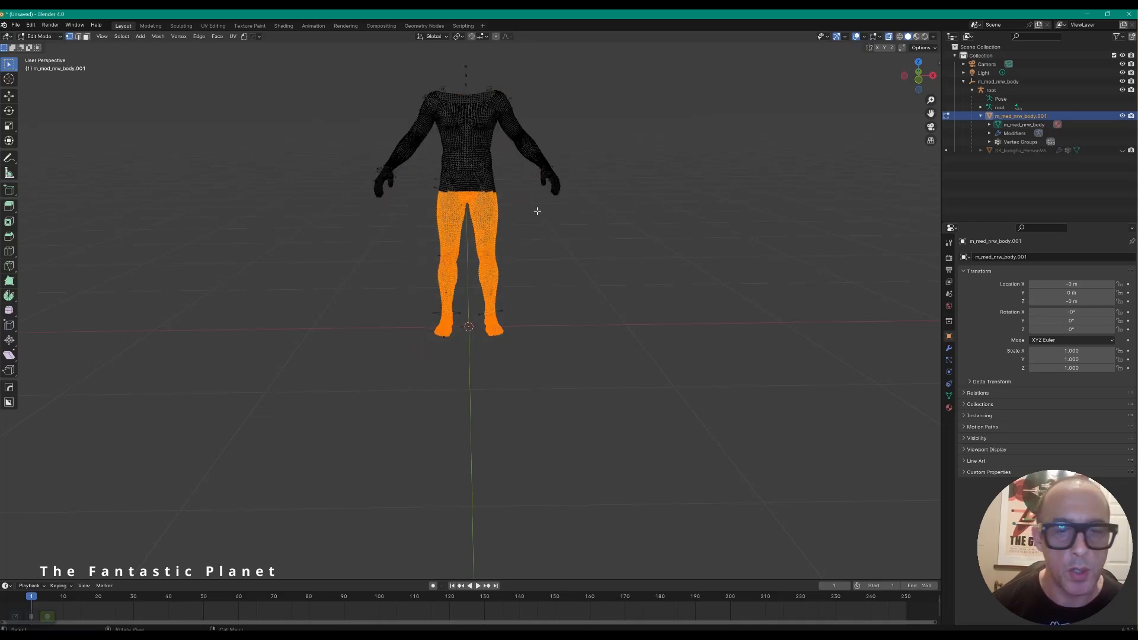
middle_click_drag(538, 211, 419, 199)
middle_click_drag(513, 283, 569, 262)
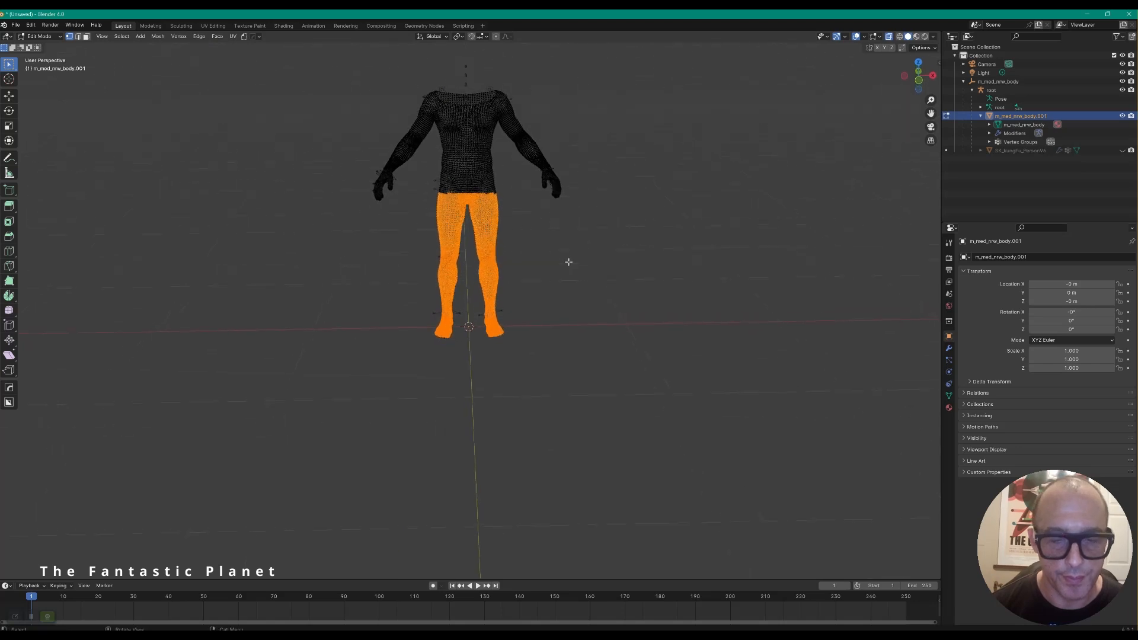
key("x")
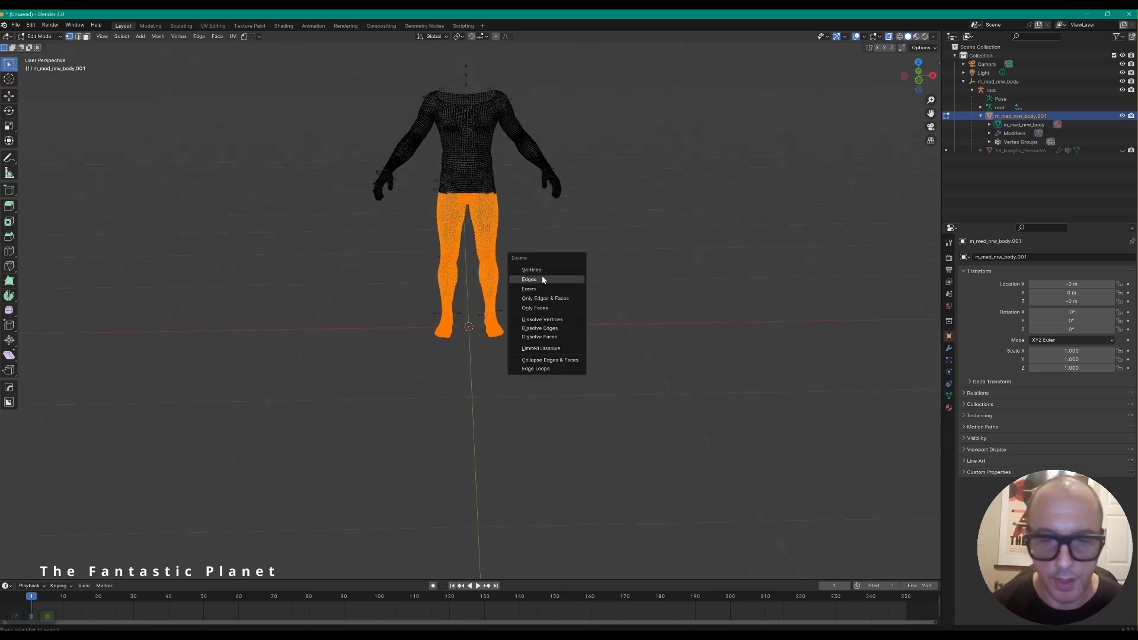
left_click(544, 274)
key("ctrl+z")
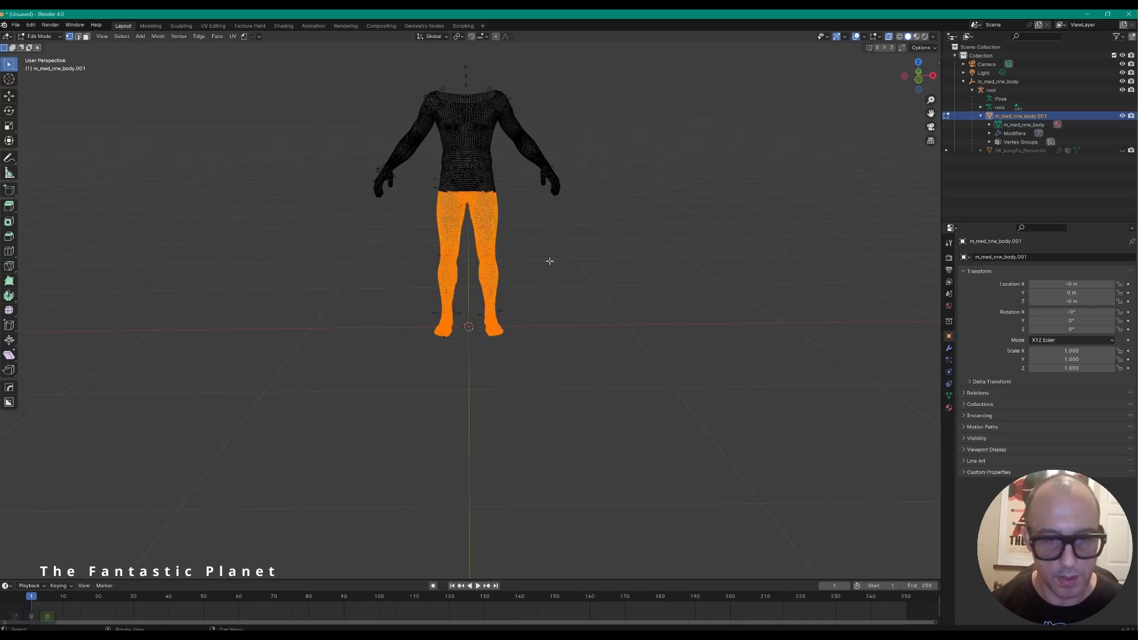
key("x")
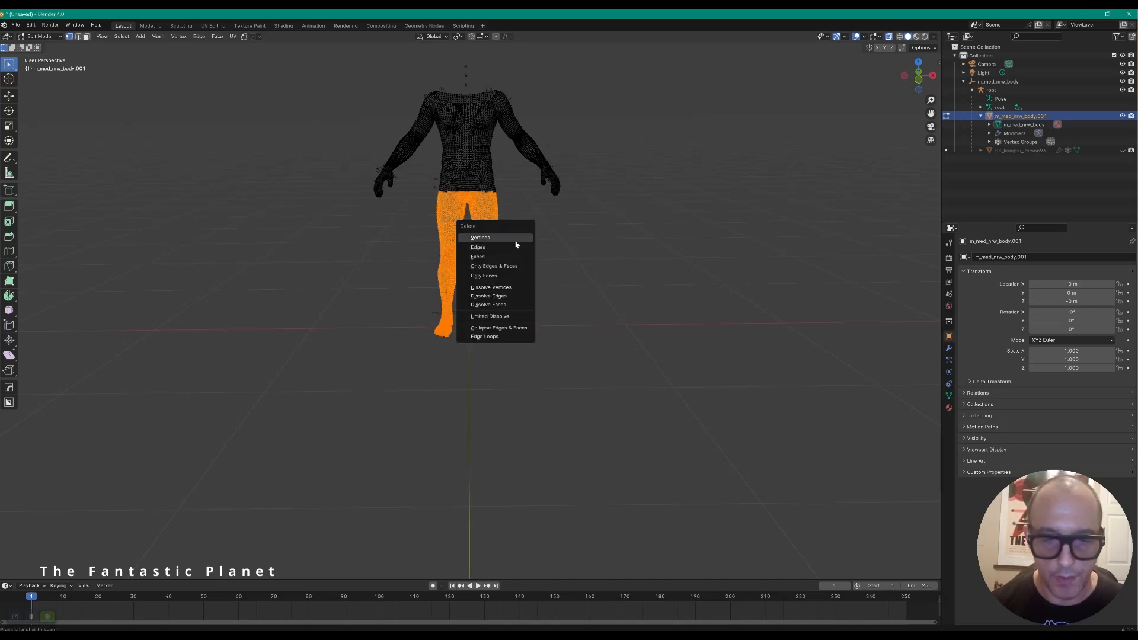
left_click(515, 243)
mouse_move(536, 246)
middle_mouse_down()
mouse_move(549, 237)
mouse_move(706, 236)
mouse_move(533, 254)
middle_mouse_up()
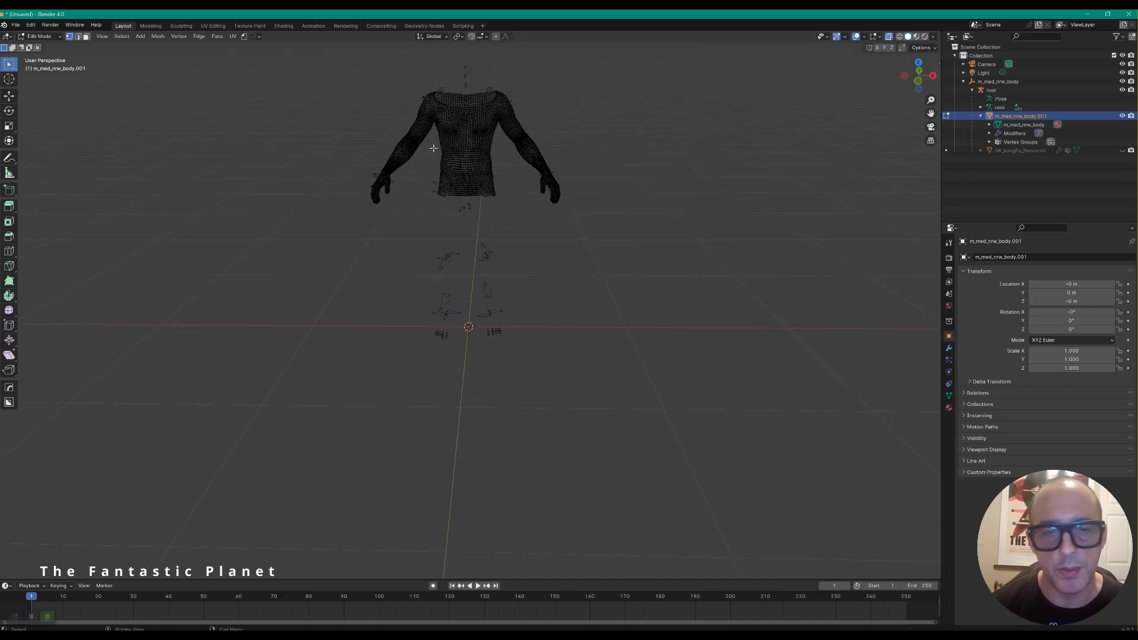
Step: Select the body's lower torso, shrink the selection with Select Less and delete those vertices up to about the waist
left_click_drag(433, 148, 507, 224)
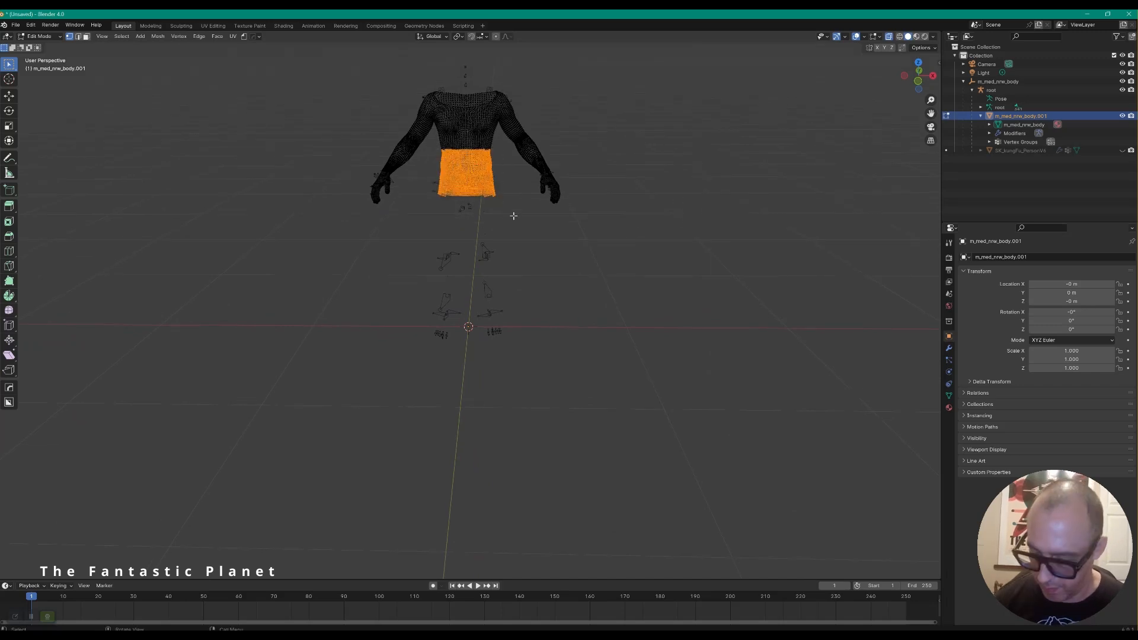
scroll(514, 215, "down", 3)
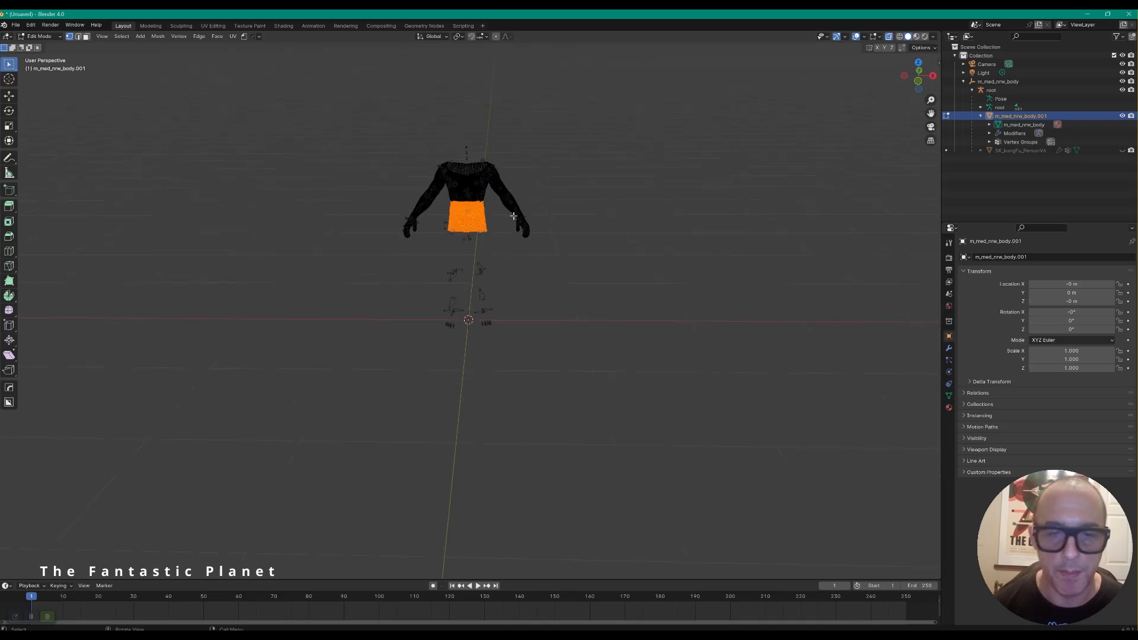
key("ctrl+KP_Subtract")
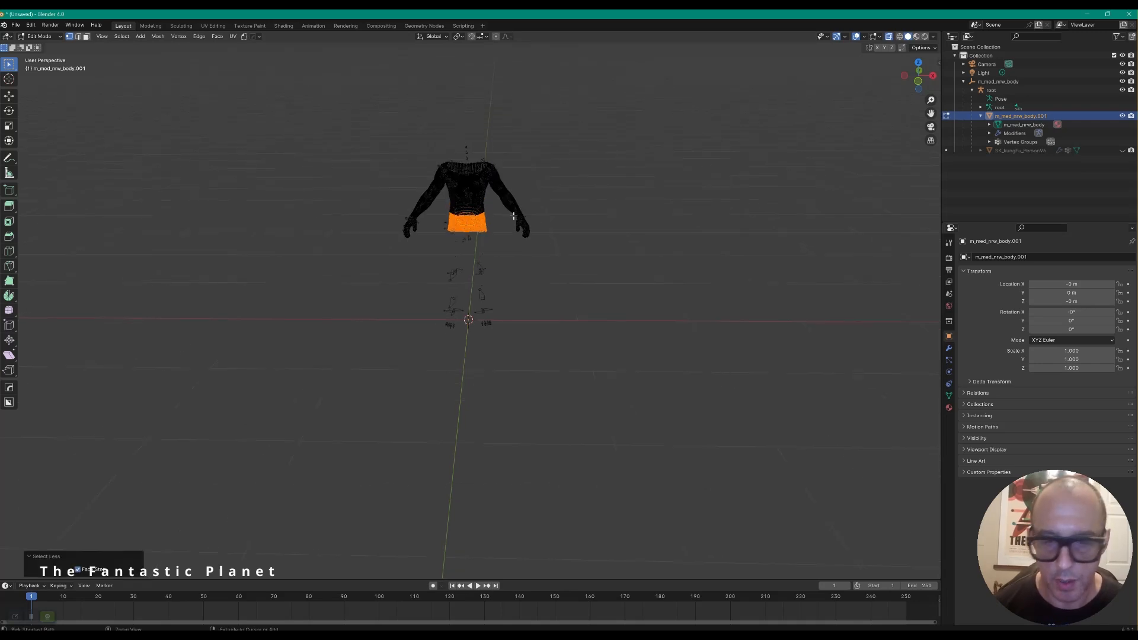
key("x")
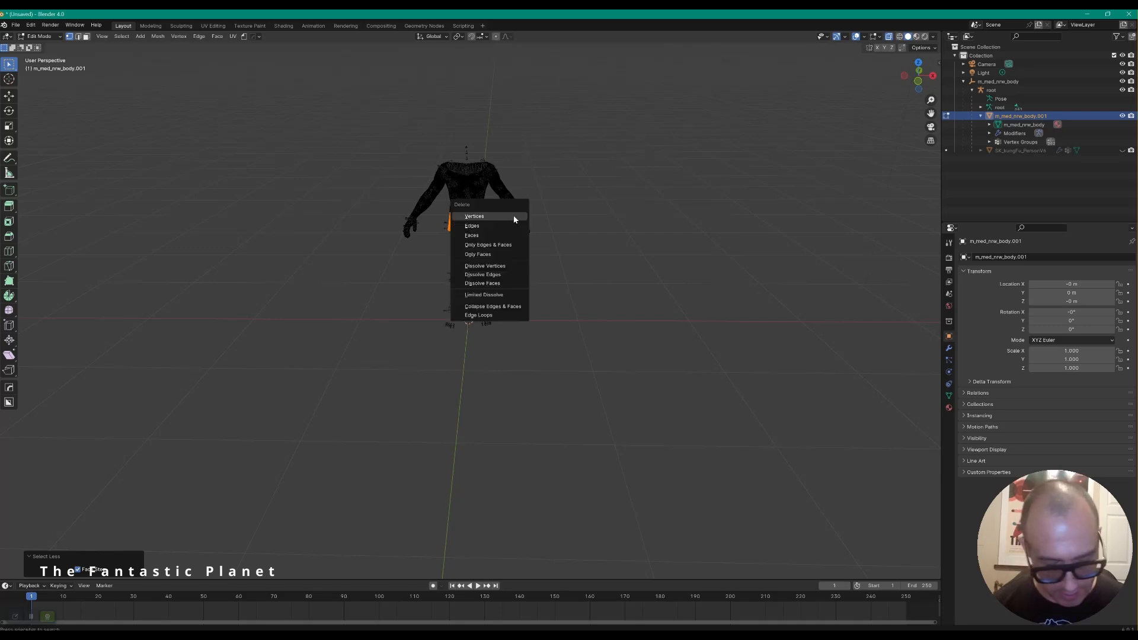
left_click(514, 218)
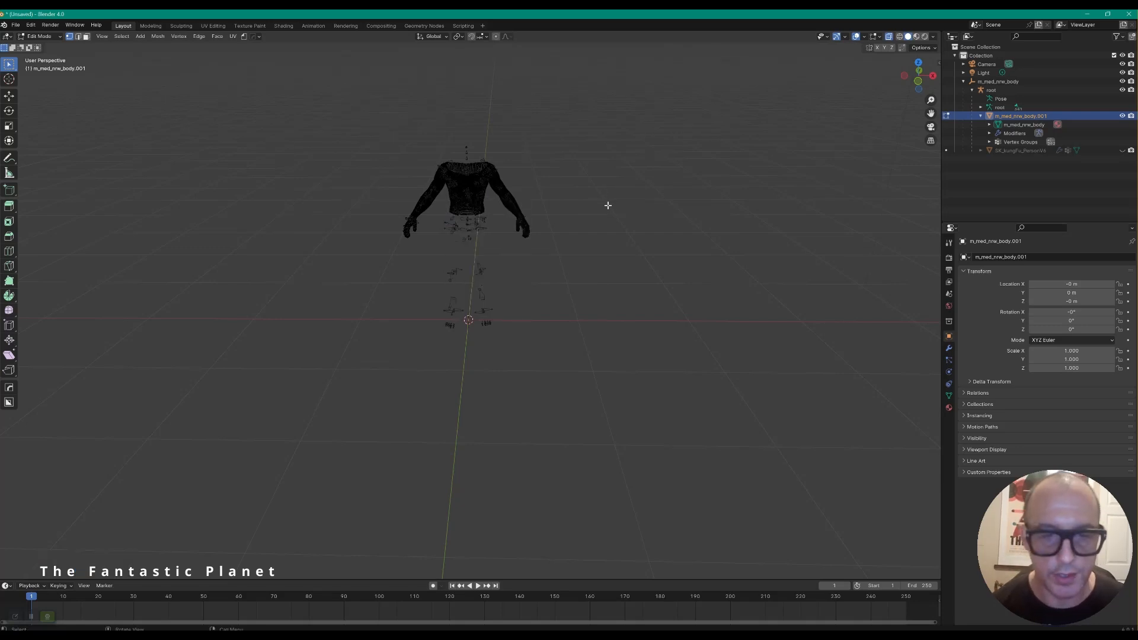
Step: Check the trimmed torso, return to Object Mode and show the SK_kungFu_PersonV6 outfit again
scroll(608, 205, "up", 3)
middle_click_drag(609, 205, 656, 274)
scroll(620, 335, "up", 1)
scroll(621, 335, "up", 2)
scroll(655, 275, "up", 2)
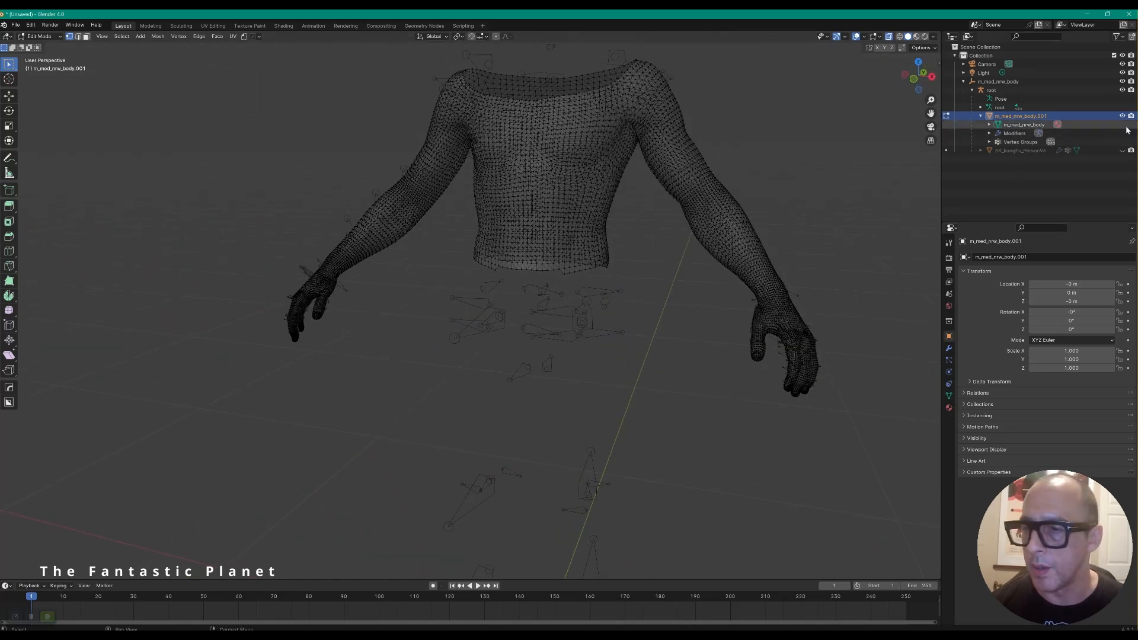
key("Tab")
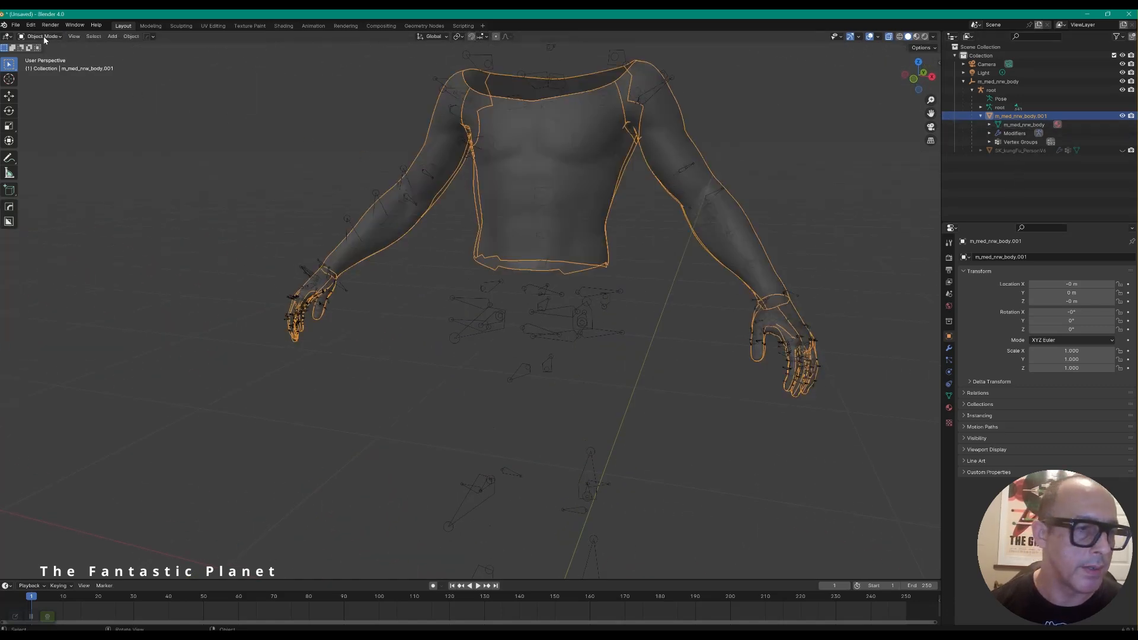
left_click(1123, 151)
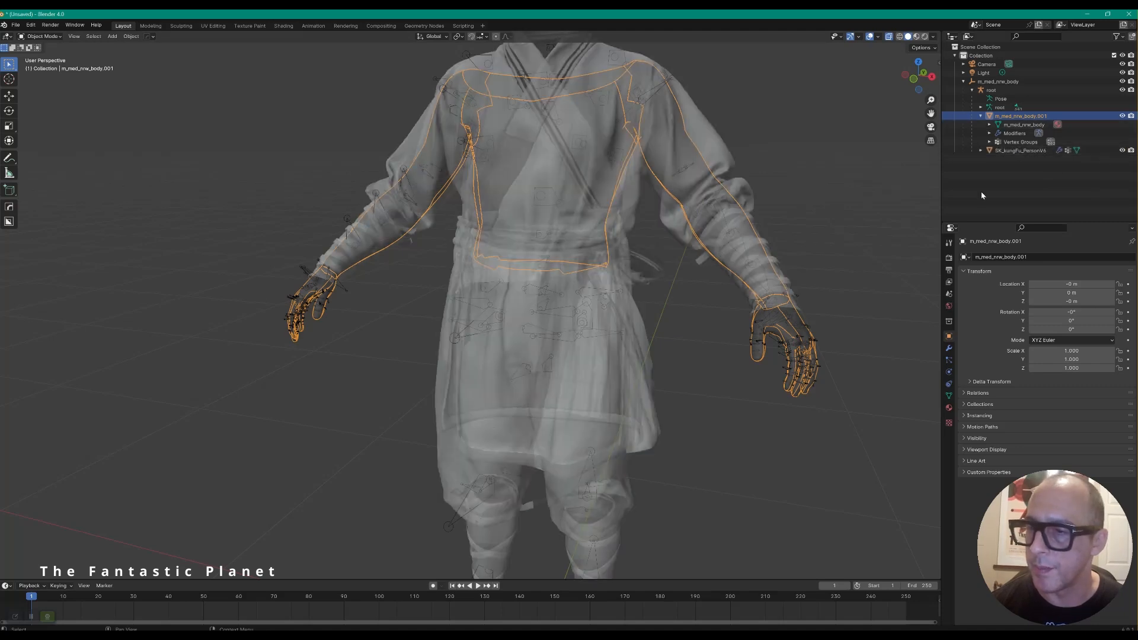
Step: Turn off X-ray and deselect everything to check the outfit over the trimmed body
scroll(711, 201, "down", 4)
middle_click_drag(711, 201, 673, 204)
left_click(890, 37)
scroll(672, 204, "up", 3)
scroll(716, 179, "down", 2)
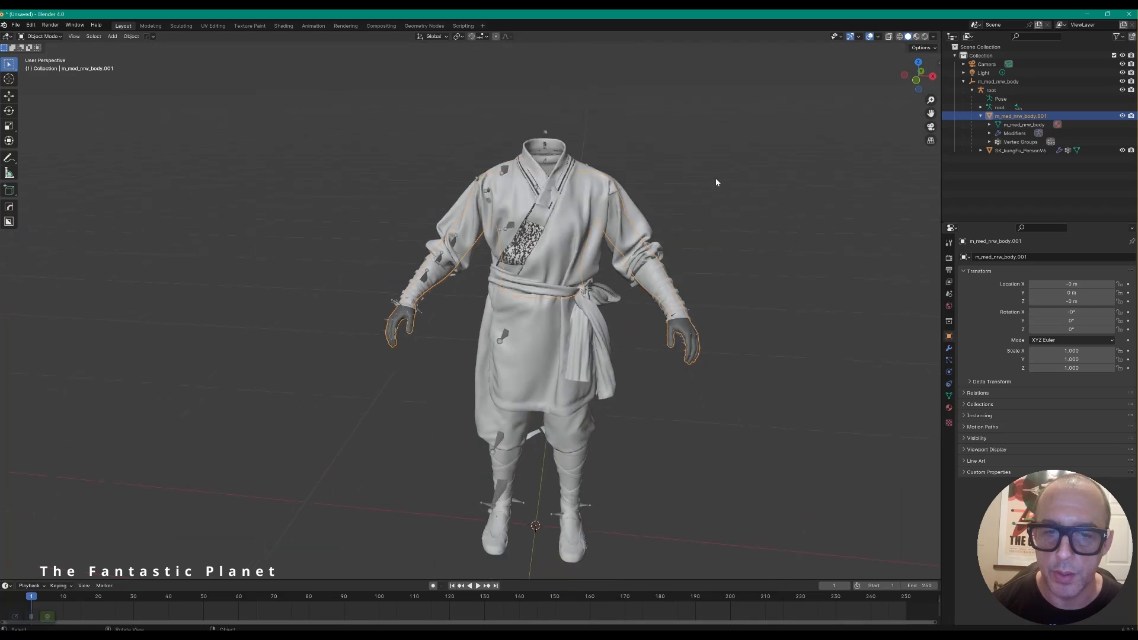
left_click(733, 169)
middle_click_drag(733, 169, 671, 338)
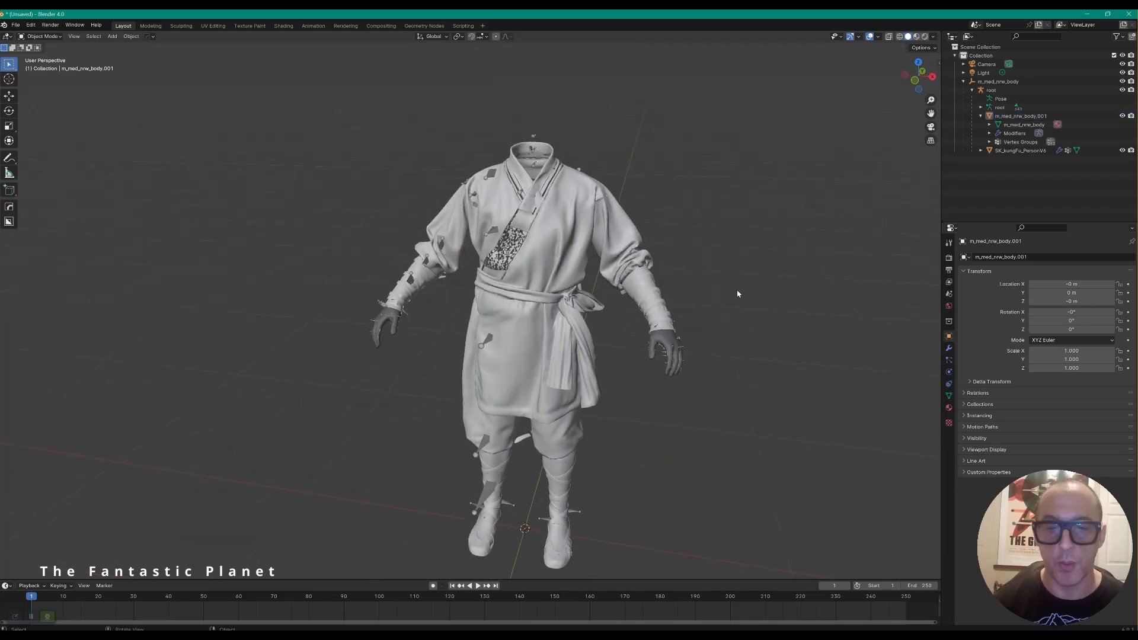
Step: Switch to the Unreal Editor to examine the m_med_nrw_body_preview skeletal mesh's details, and return to Blender
key("alt+Tab")
left_click(595, 177)
key("alt+Tab")
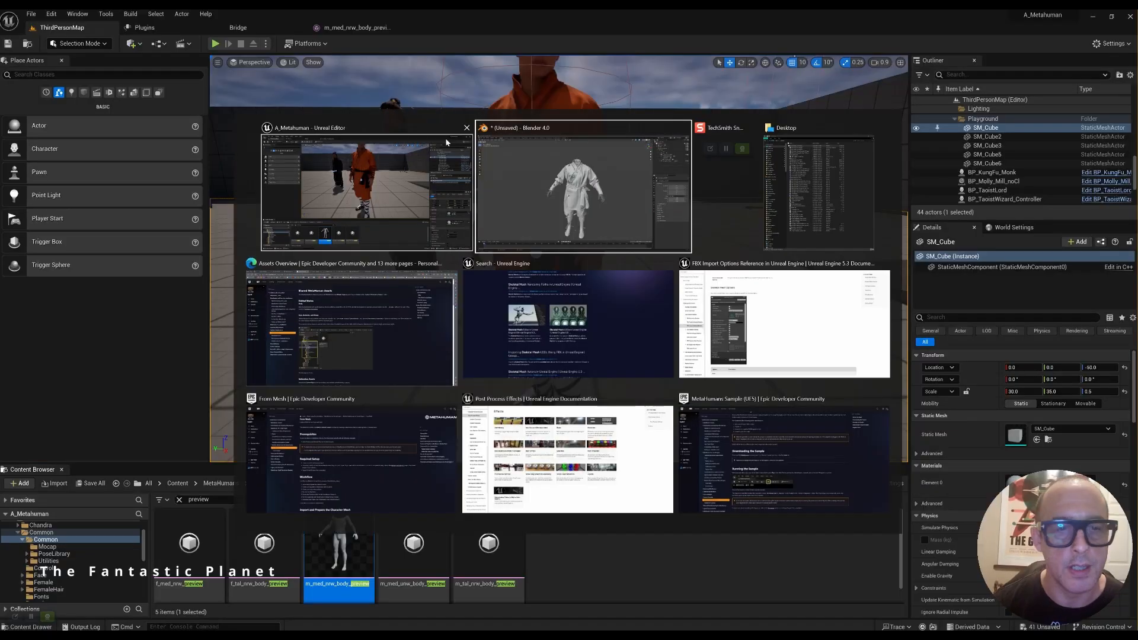
left_click(447, 142)
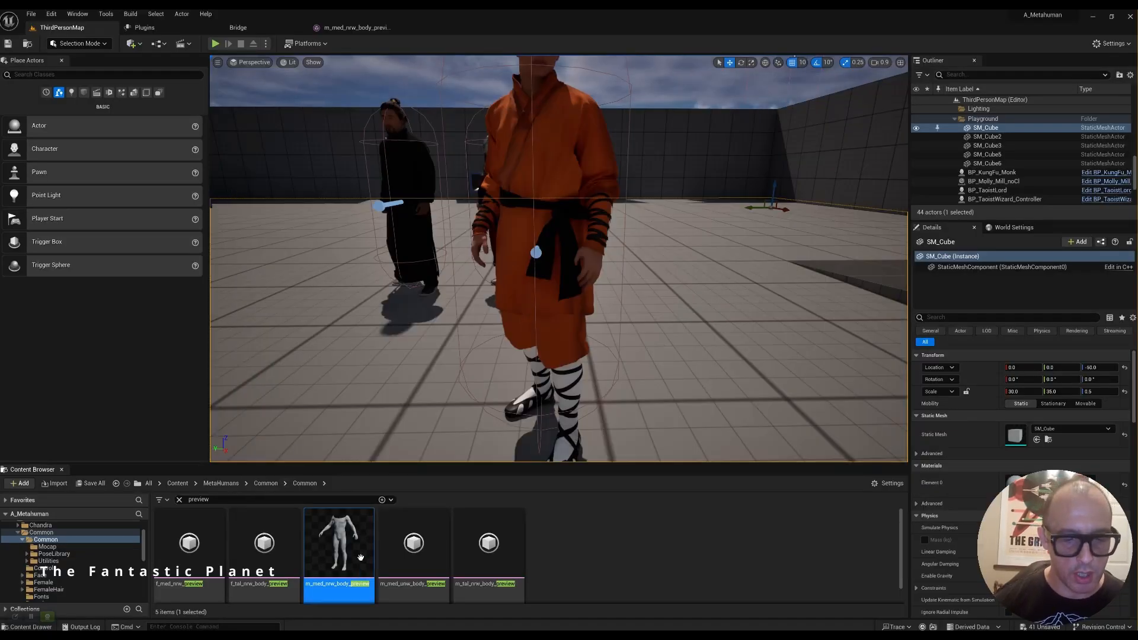
mouse_move(354, 551)
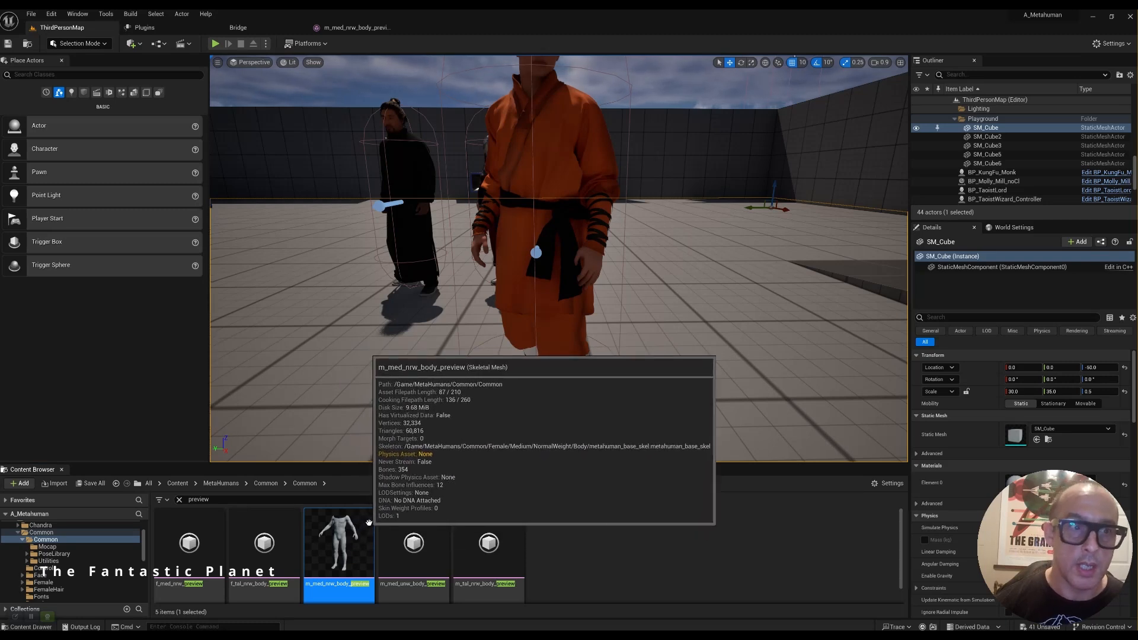
key("alt+Tab")
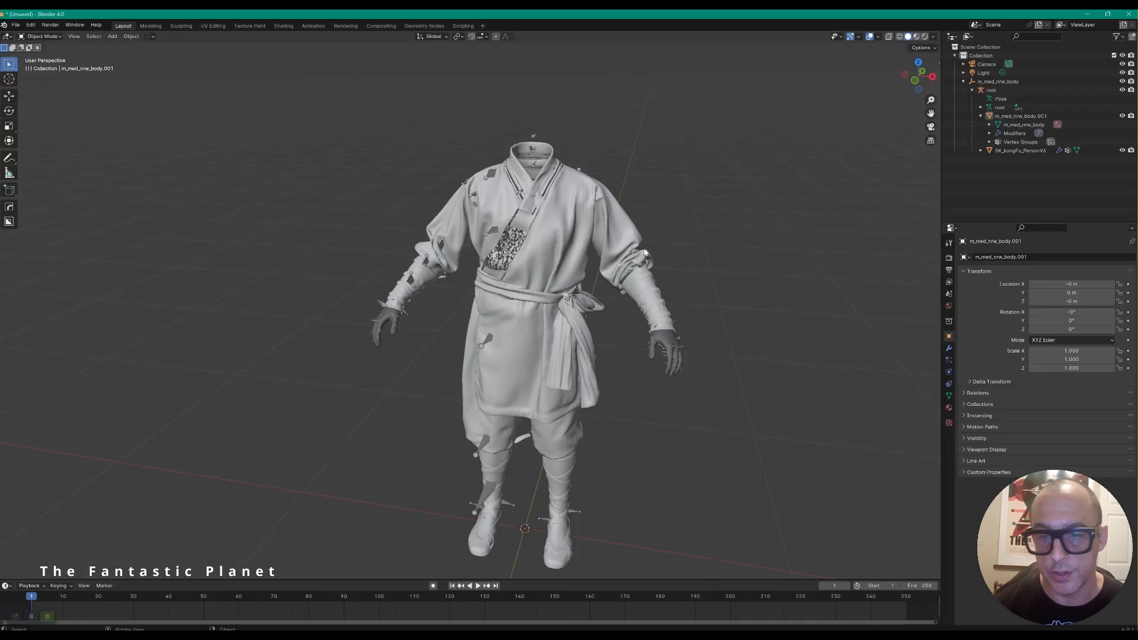
middle_click_drag(645, 252, 669, 240)
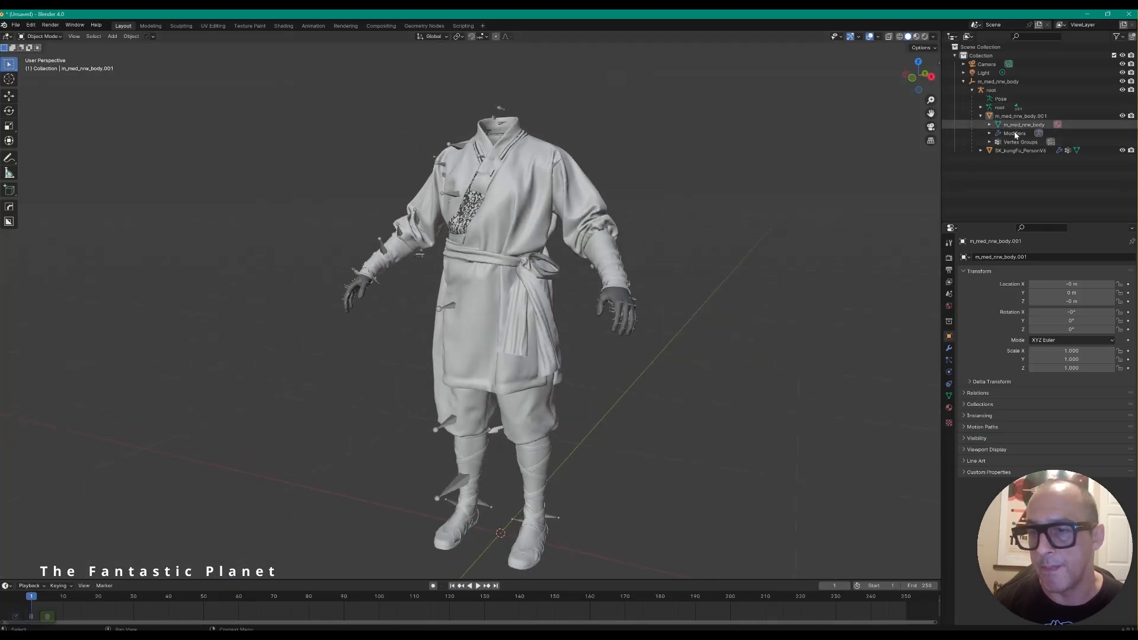
Step: Parent the SK_kungFu_PersonV6 outfit to m_med_nrw_body.001 in the scene hierarchy and check that it is nested under it
left_click(1009, 151)
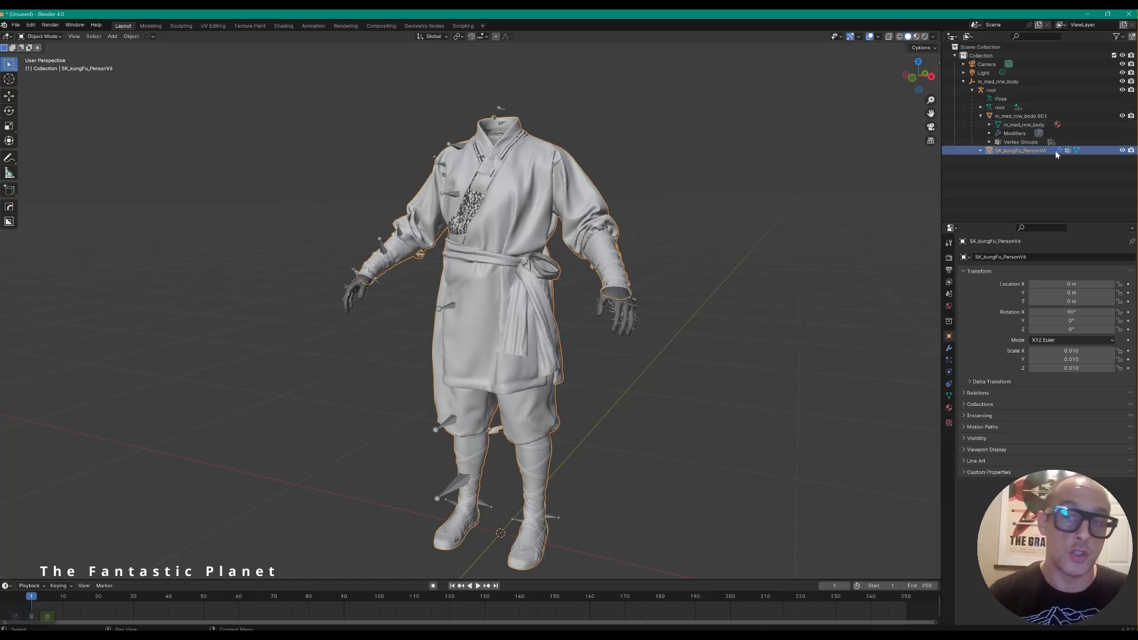
left_click(981, 117)
left_click_drag(1008, 126, 1005, 119)
left_click(981, 116)
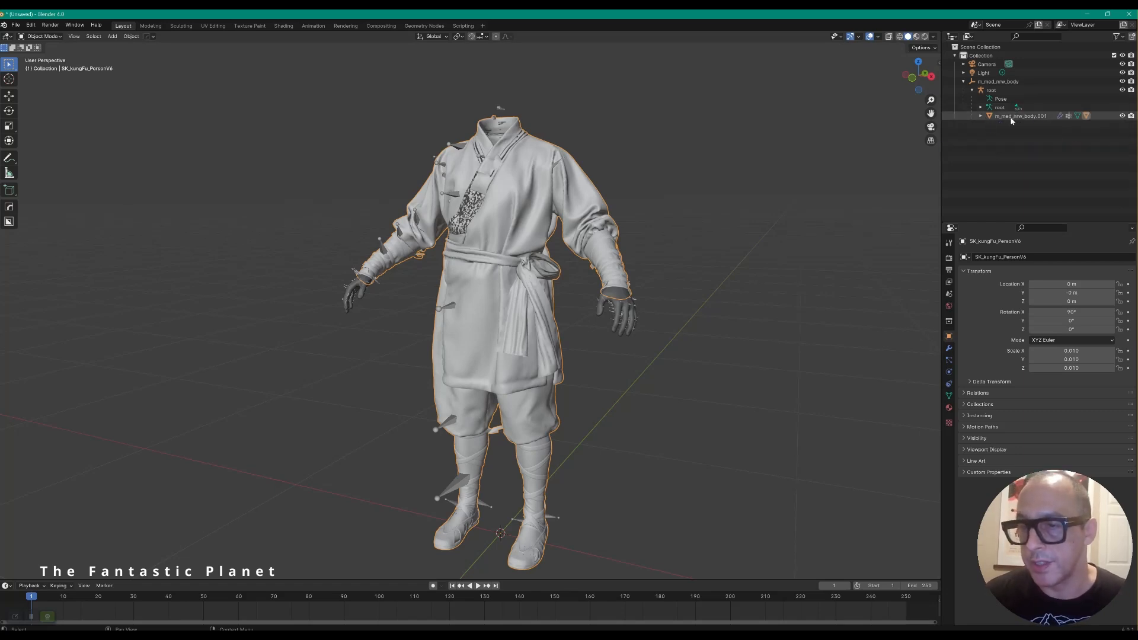
left_click(985, 116)
scroll(777, 204, "down", 4)
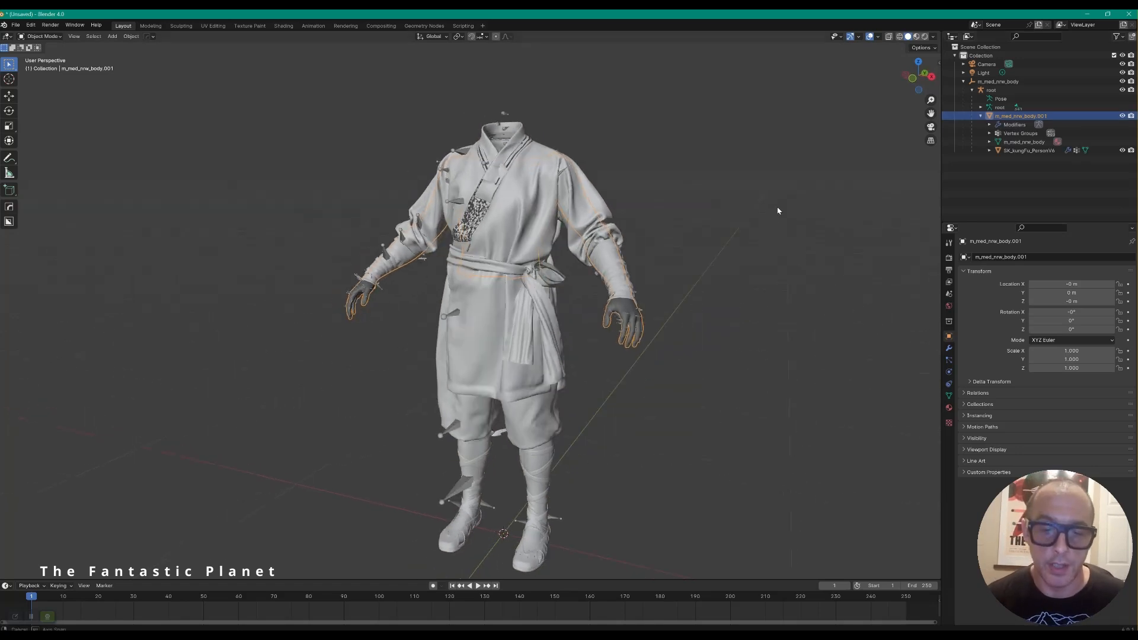
left_click(1025, 151)
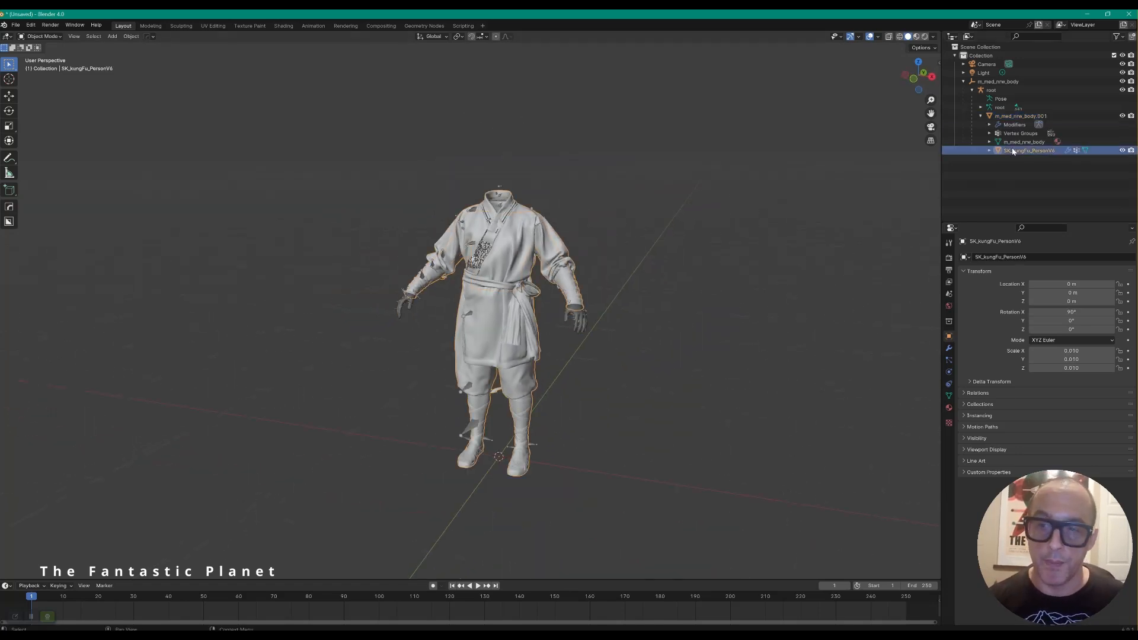
middle_click_drag(788, 183, 811, 198)
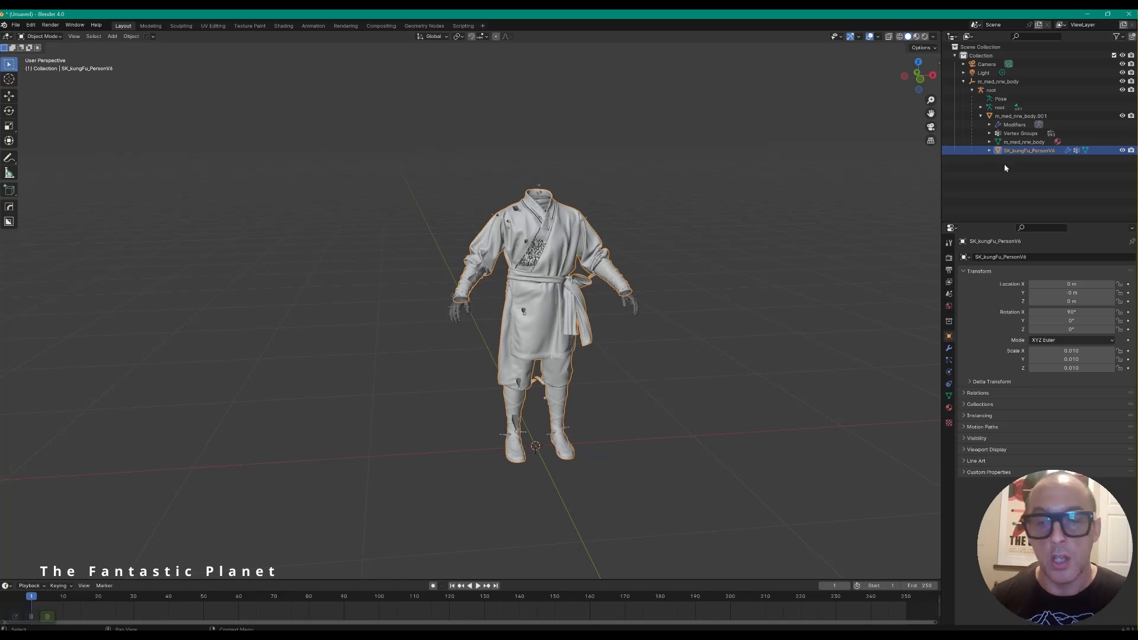
Step: Select the whole m_med_nrw_body hierarchy, including the root armature, the body mesh and the outfit
left_click(998, 81)
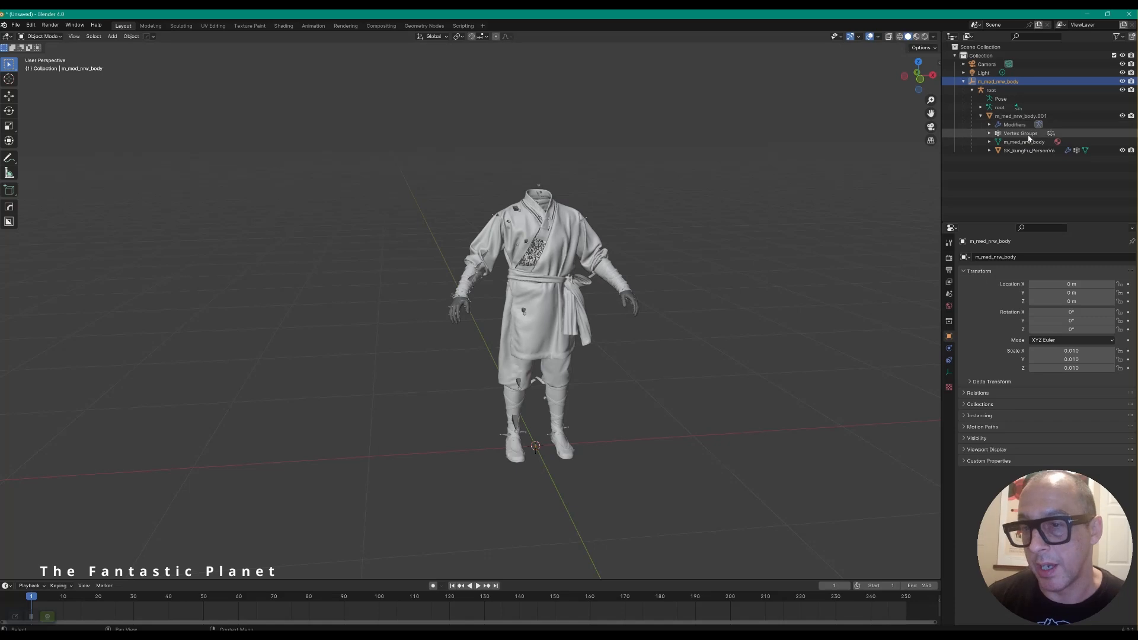
right_click(987, 83)
left_click(949, 90)
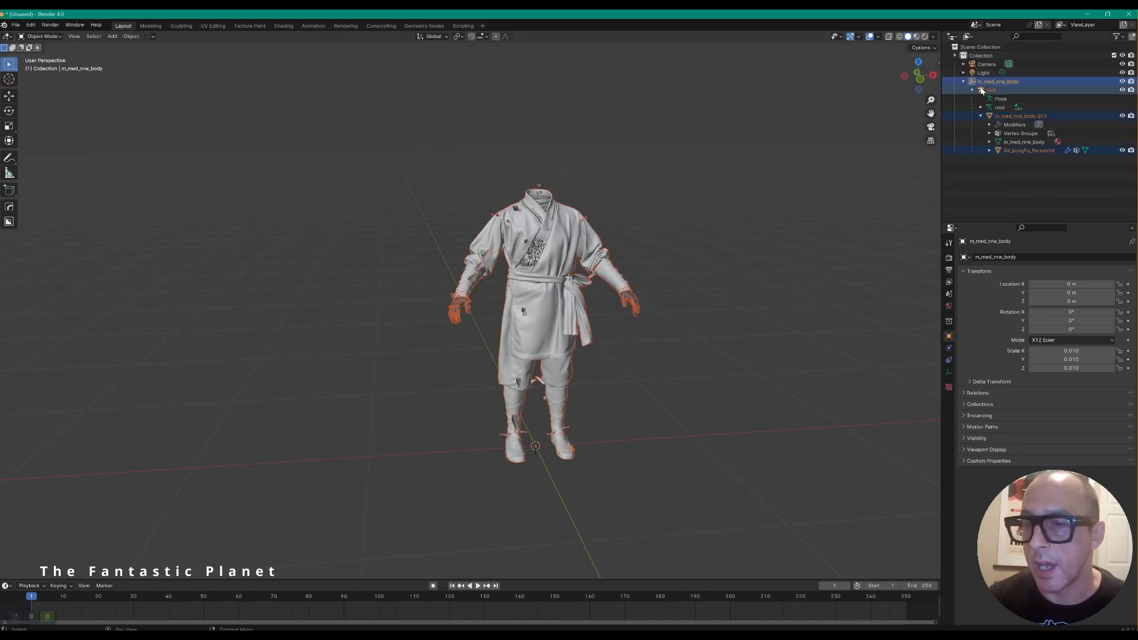
middle_click_drag(767, 239, 912, 142)
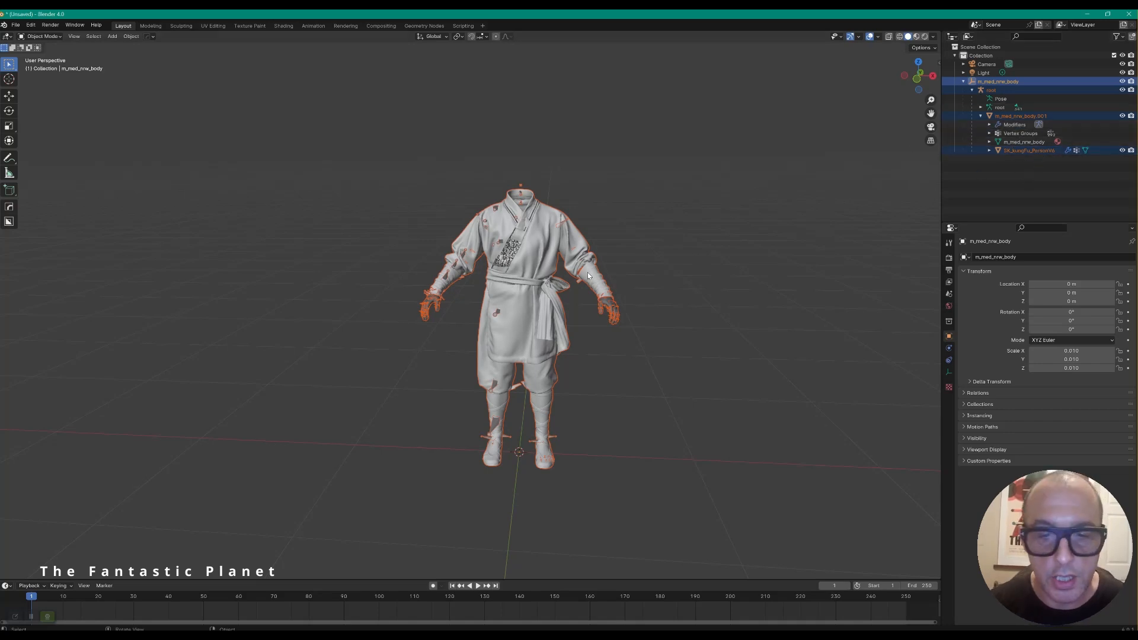
Step: Start an FBX export limited to selected armature and mesh objects, with Path Mode set to Copy and textures embedded
left_click(16, 26)
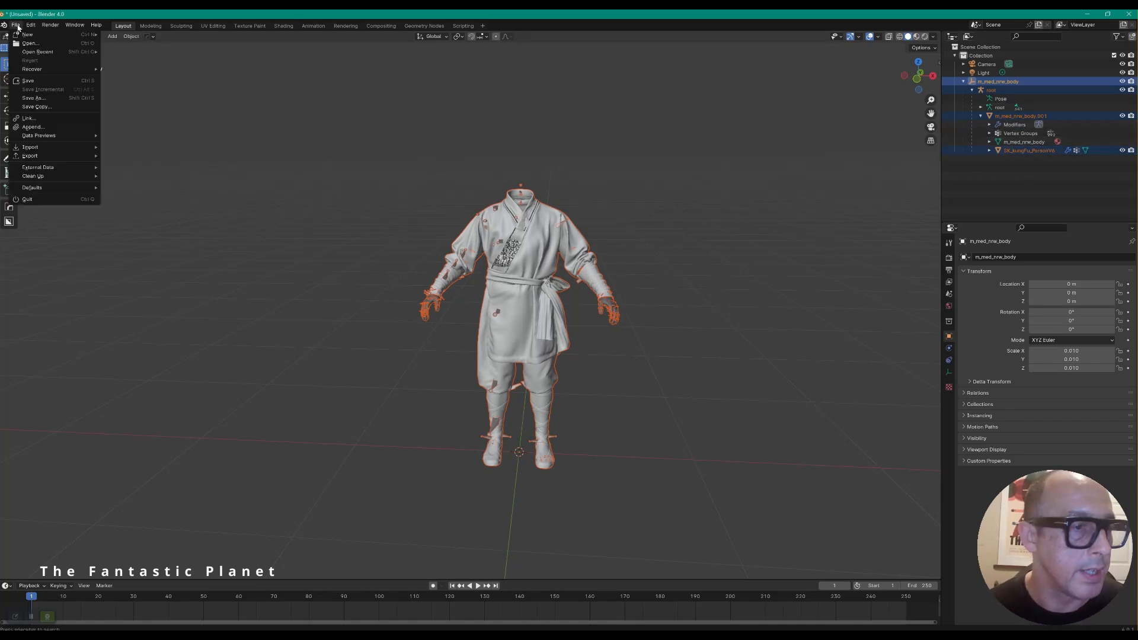
mouse_move(33, 158)
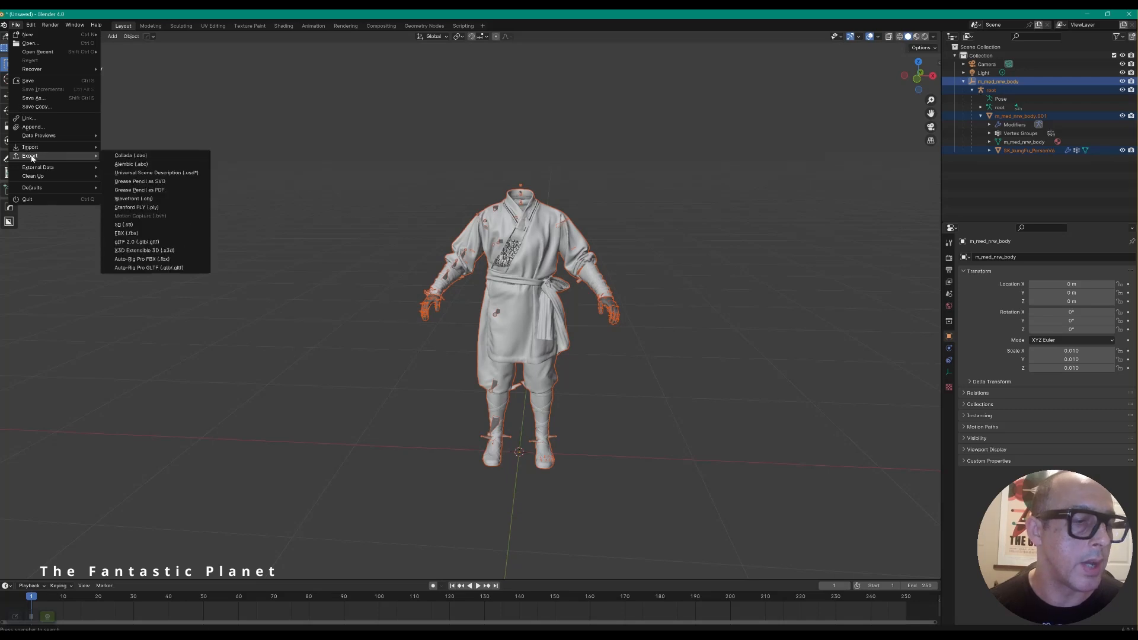
left_click(134, 232)
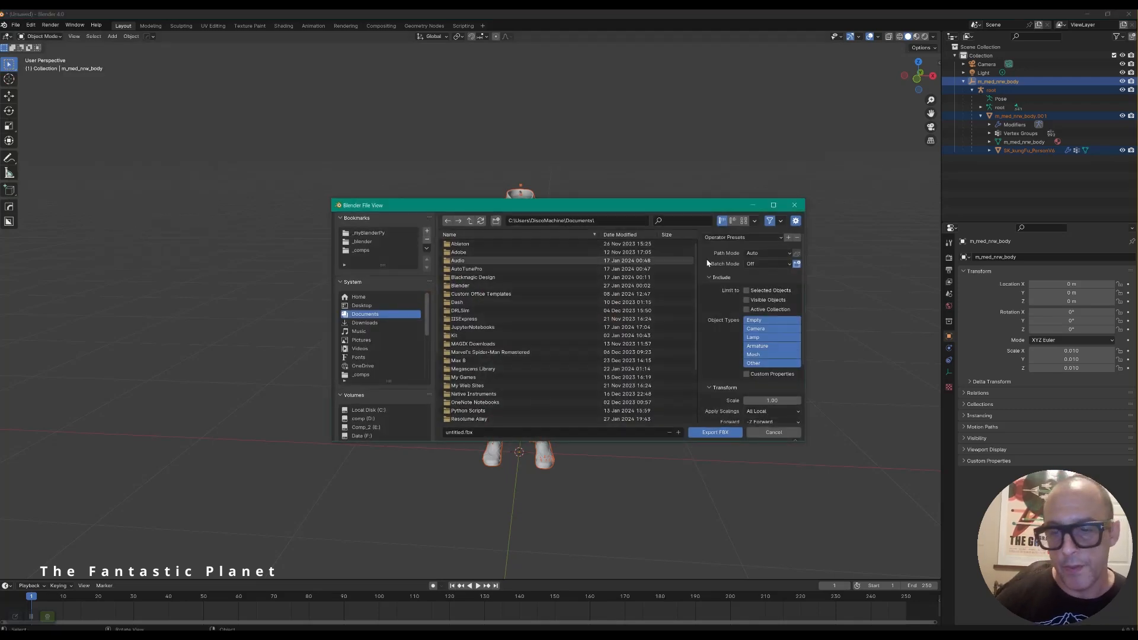
left_click(765, 347)
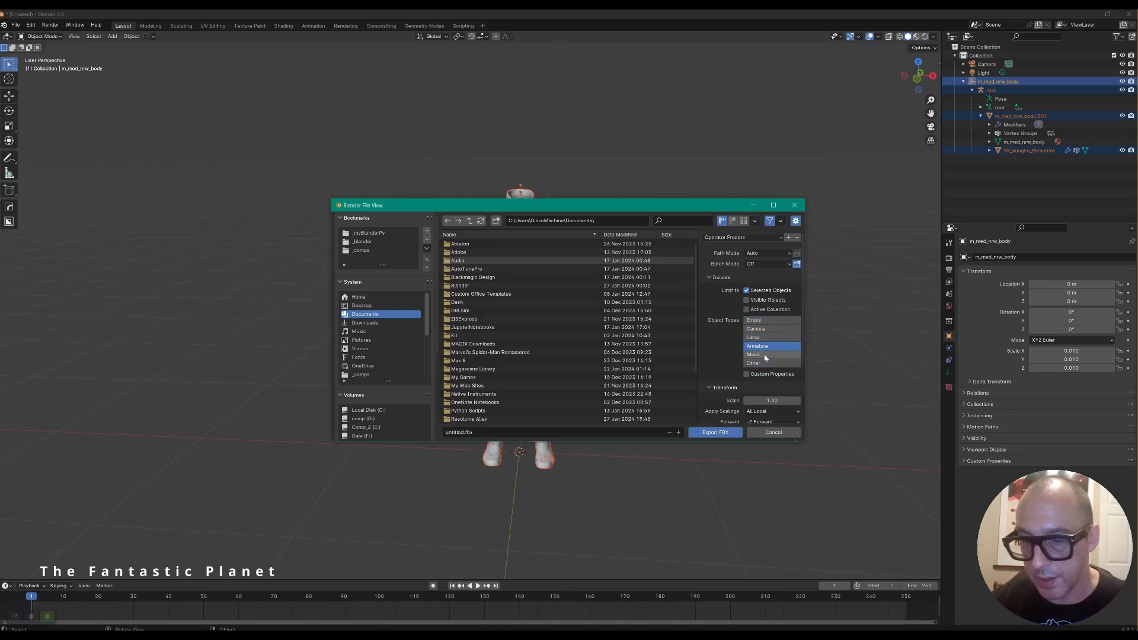
left_click(780, 254)
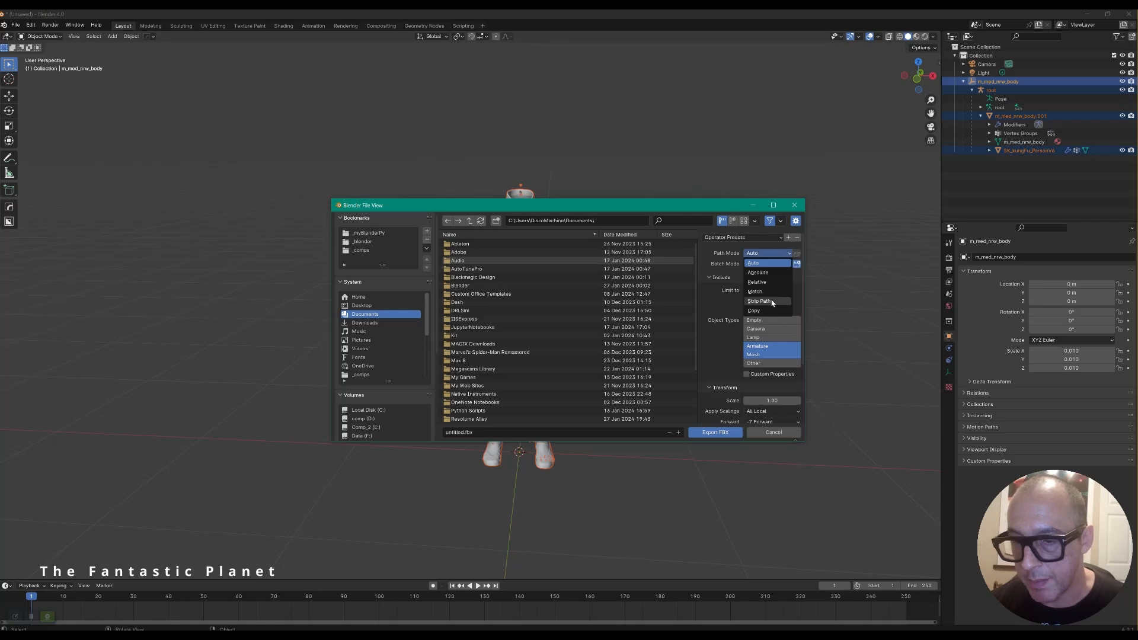
left_click(754, 311)
left_click(797, 254)
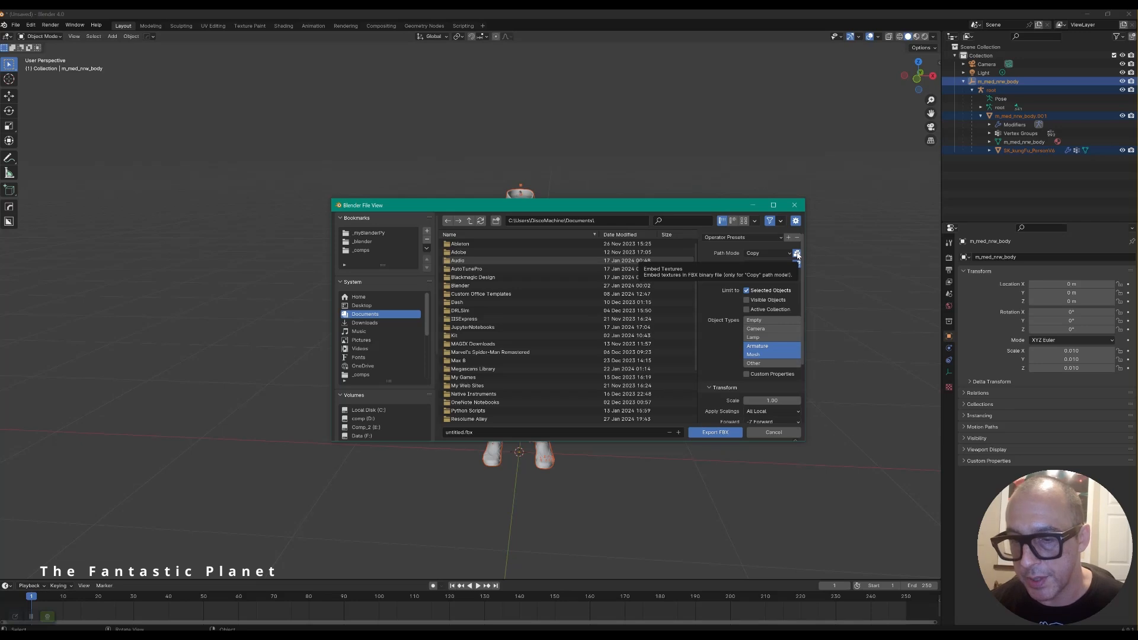
Step: Set the geometry Smoothing to Face in the FBX export settings
scroll(712, 301, "down", 3)
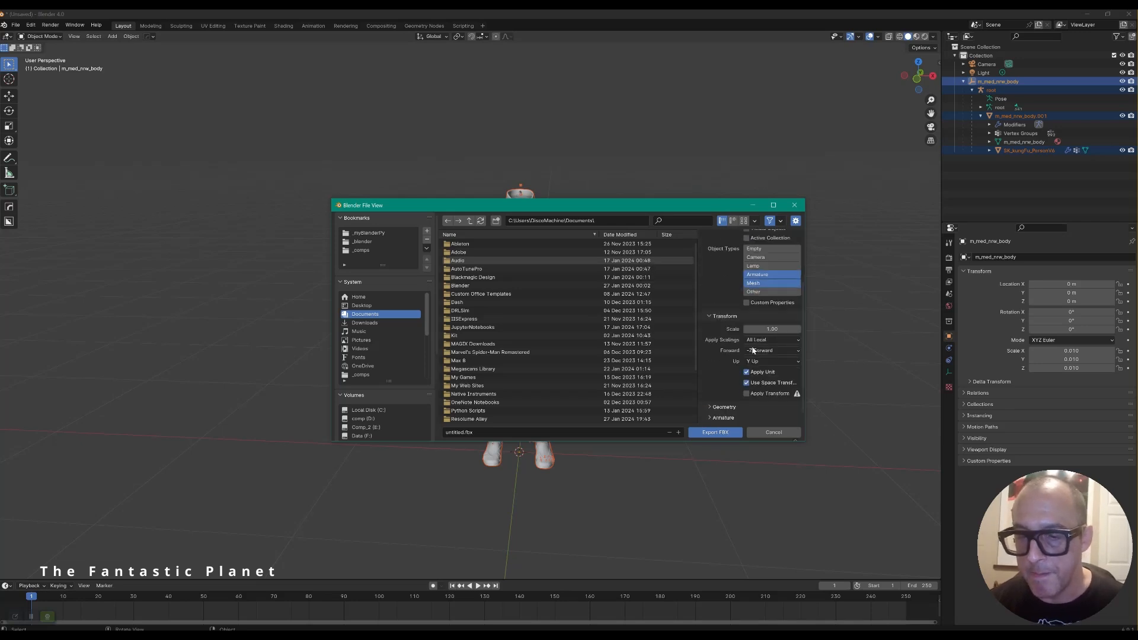
scroll(710, 365, "down", 1)
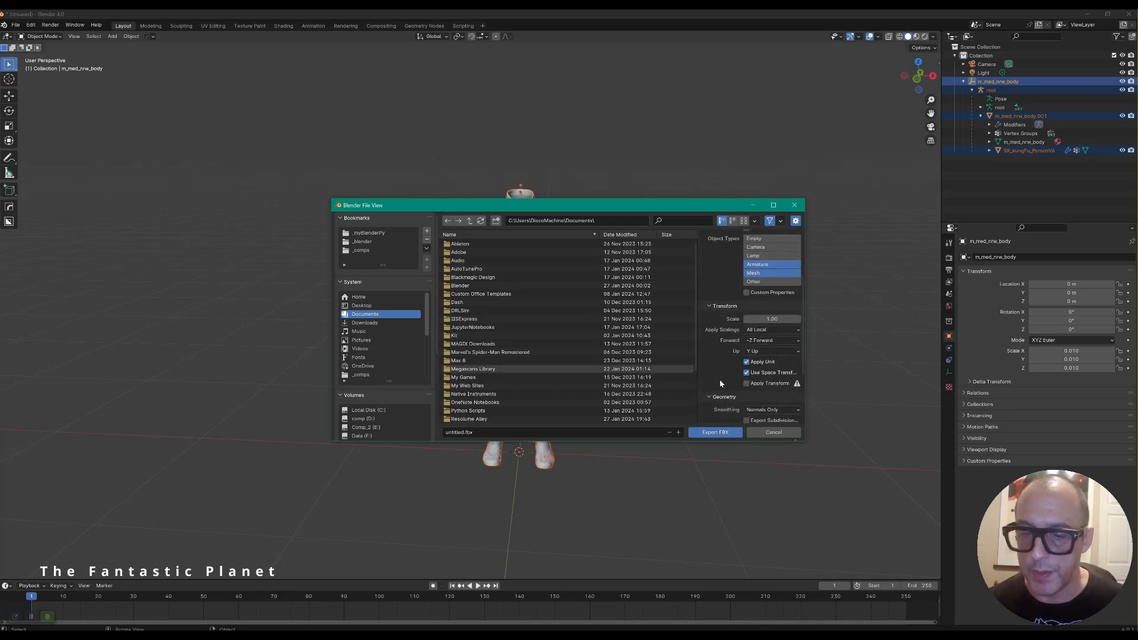
left_click(724, 396)
scroll(726, 379, "down", 3)
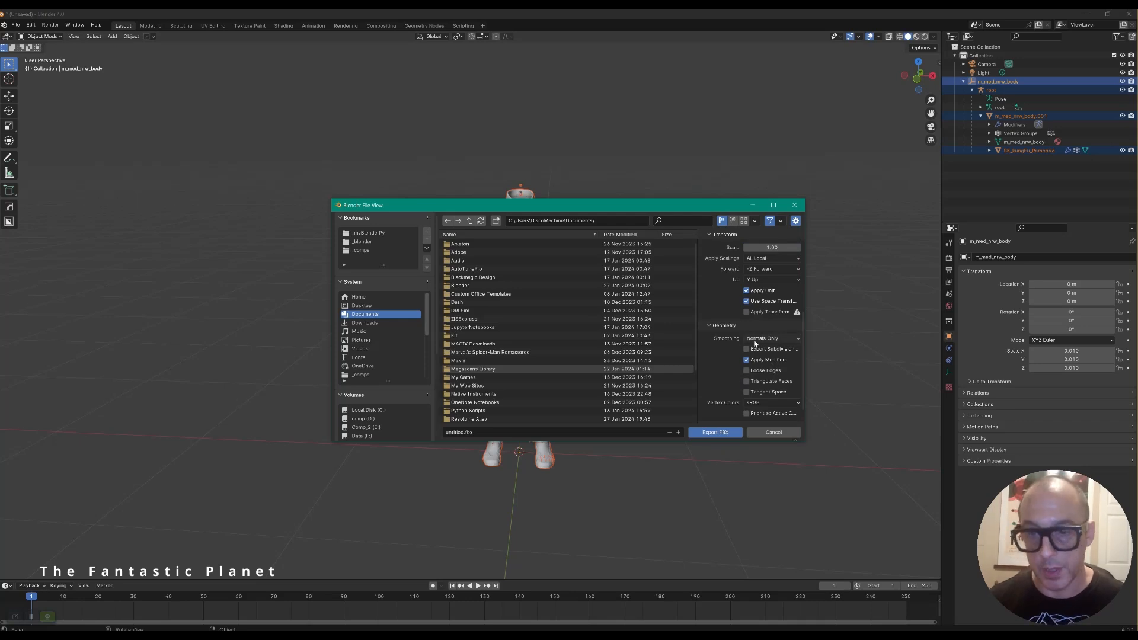
left_click(764, 338)
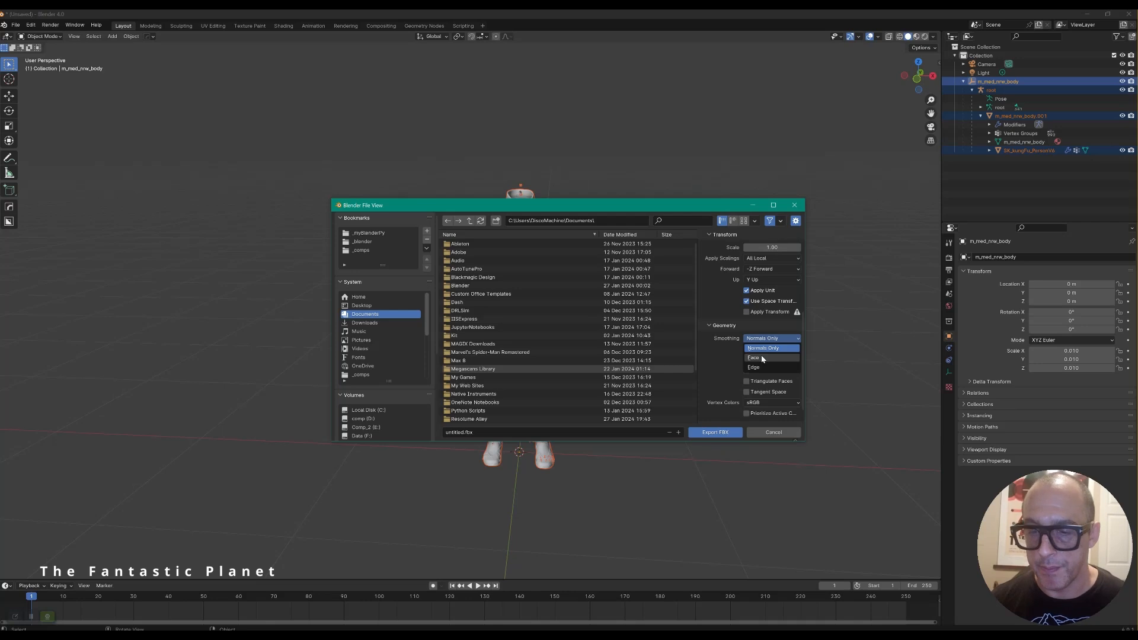
left_click(762, 358)
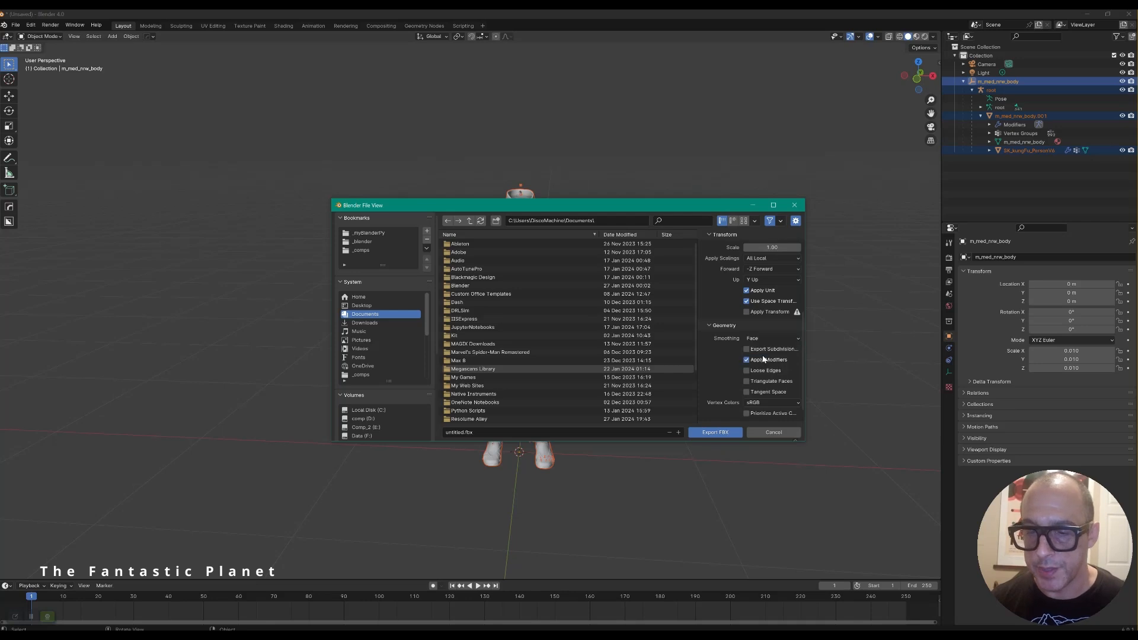
left_click(710, 326)
Step: Make sure Add Leaf Bones is off in the armature export settings, and review the remaining FBX options
left_click(711, 408)
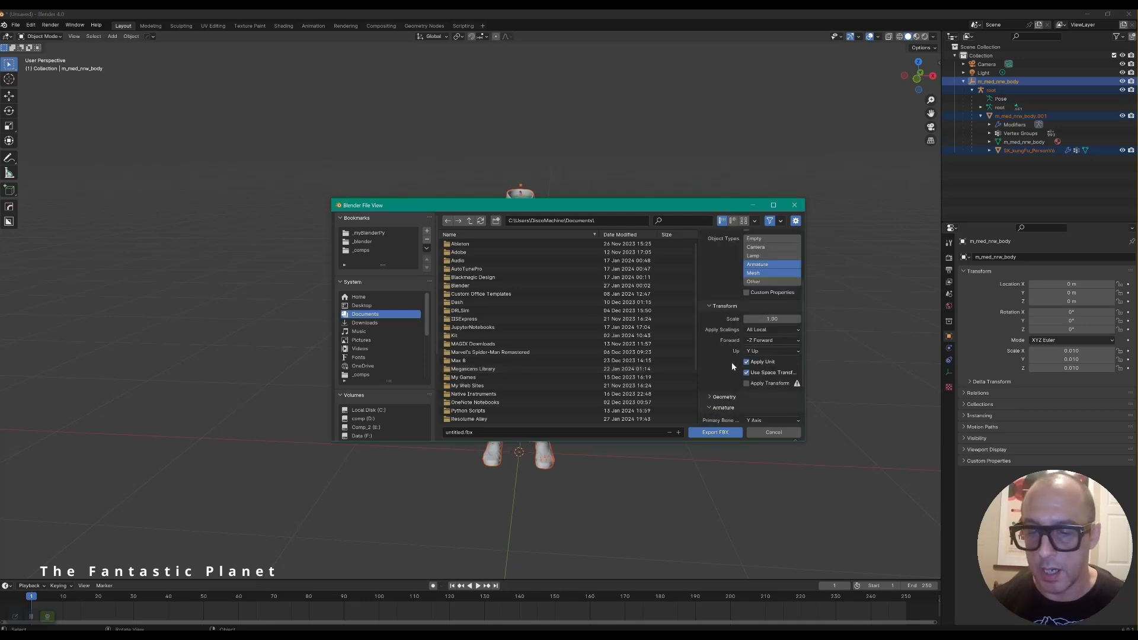
scroll(732, 362, "down", 3)
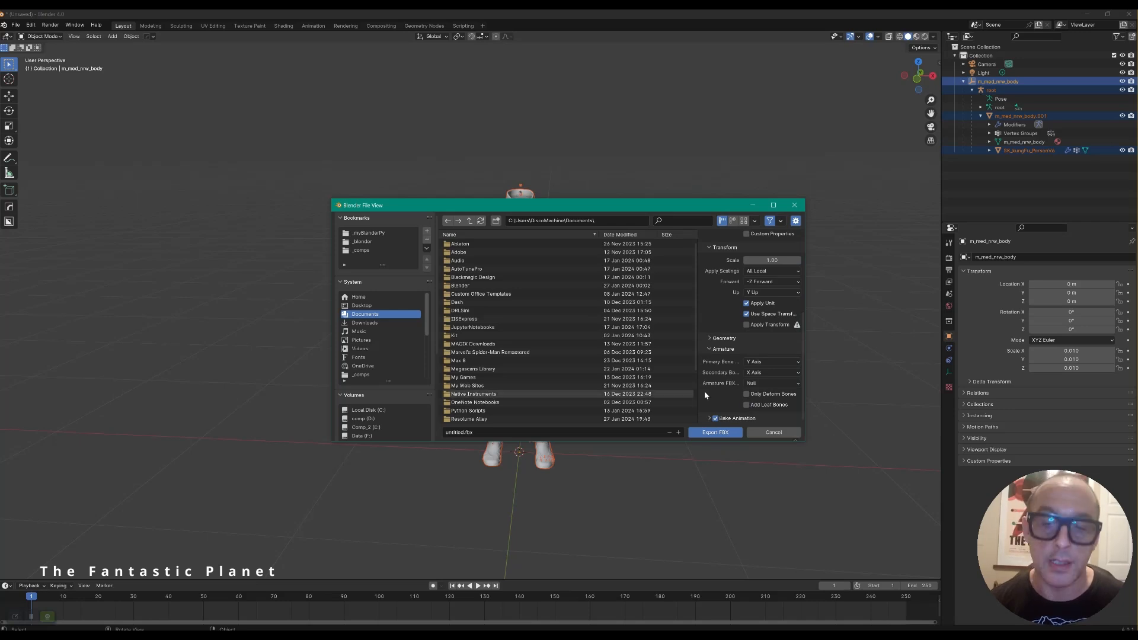
left_click(709, 351)
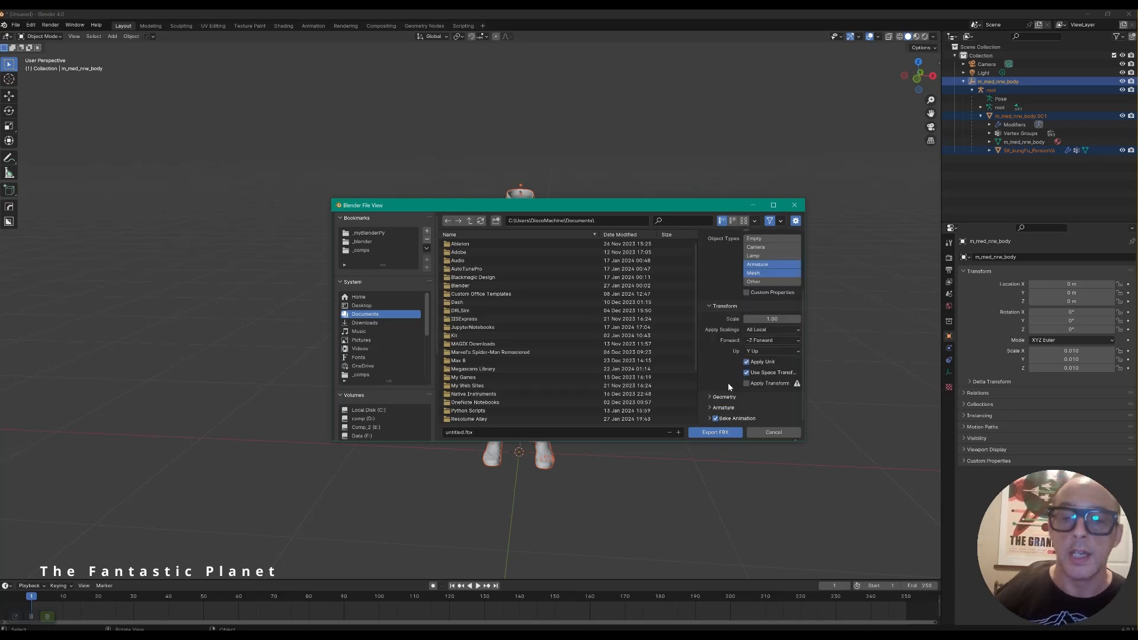
scroll(719, 314, "up", 4)
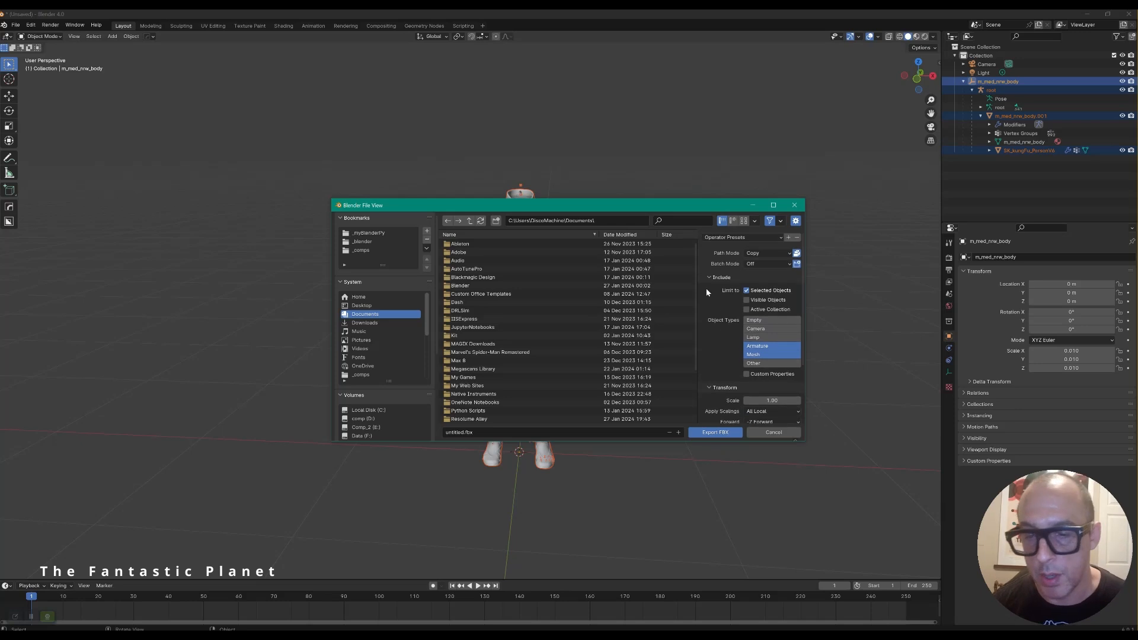
left_click(710, 278)
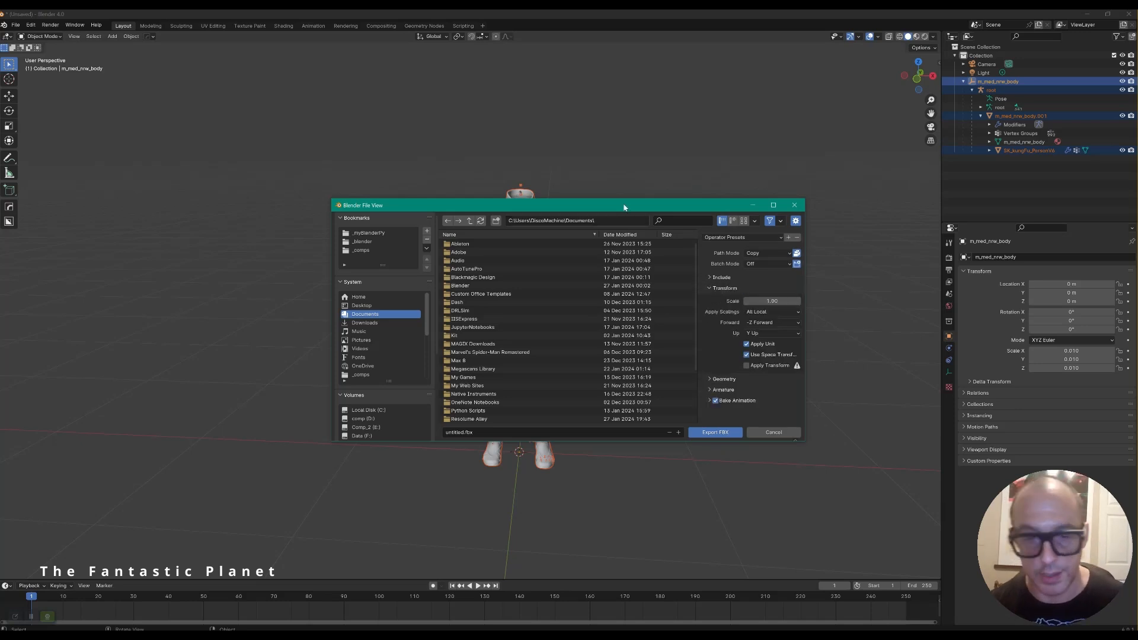
Step: Export the FBX to the Desktop folder as SK_kungFu_PersonV7.fbx
left_click_drag(630, 205, 710, 124)
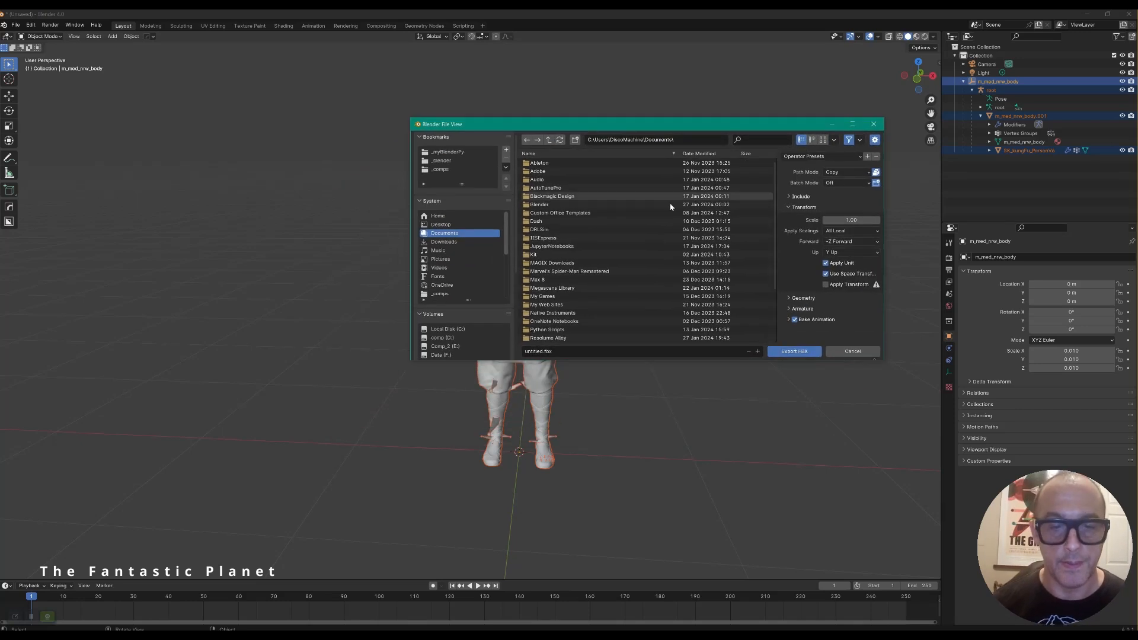
left_click(440, 224)
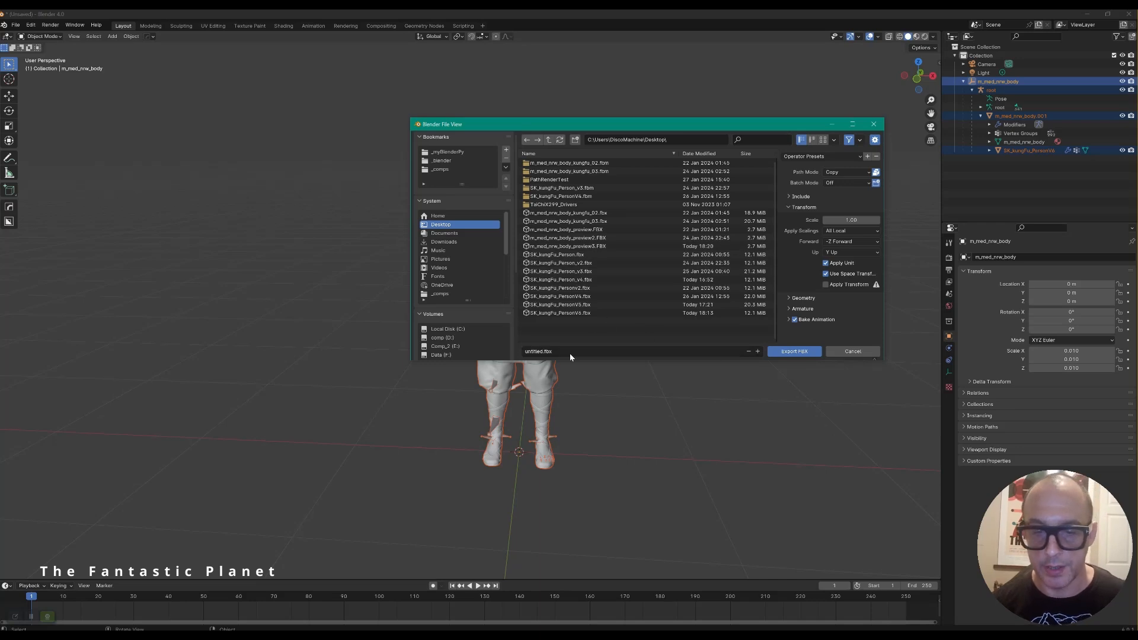
left_click(541, 313)
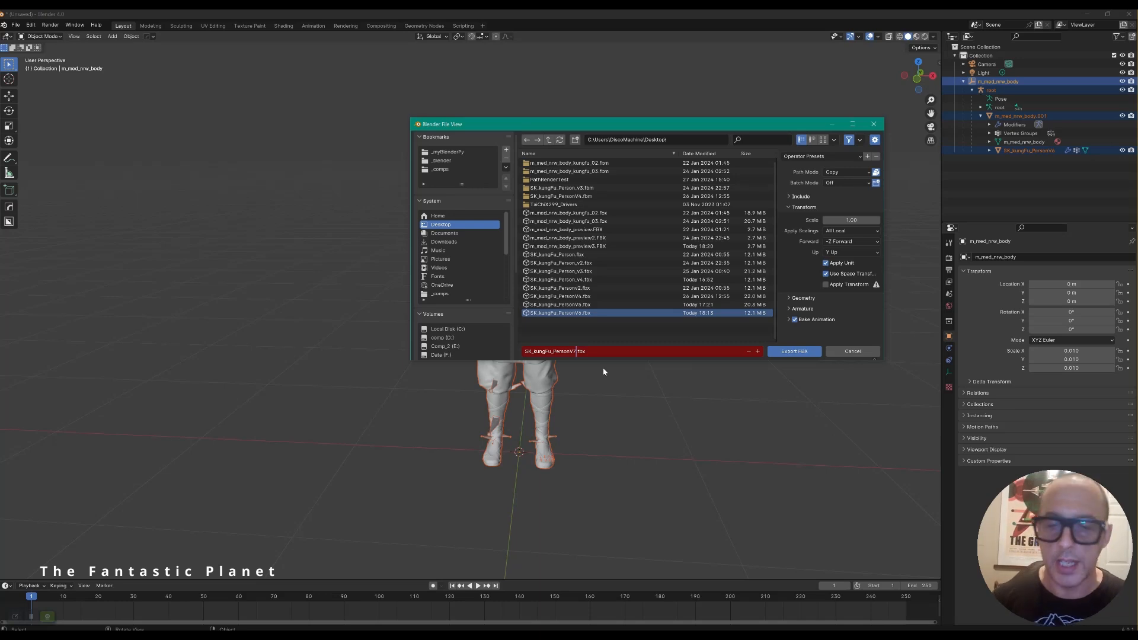
left_click(670, 330)
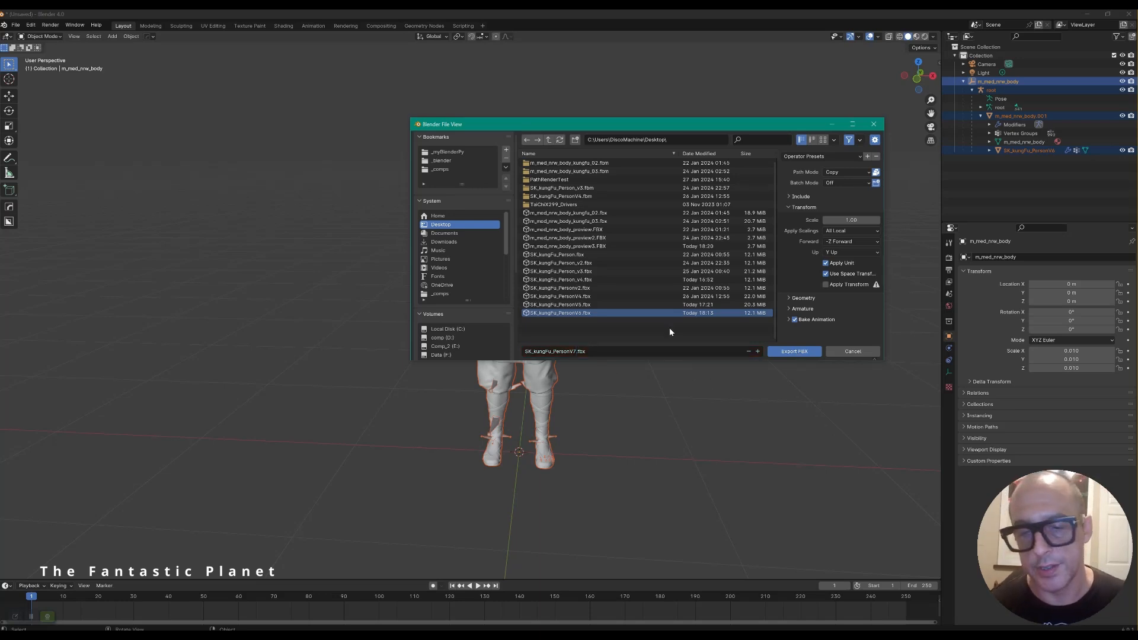
left_click(794, 355)
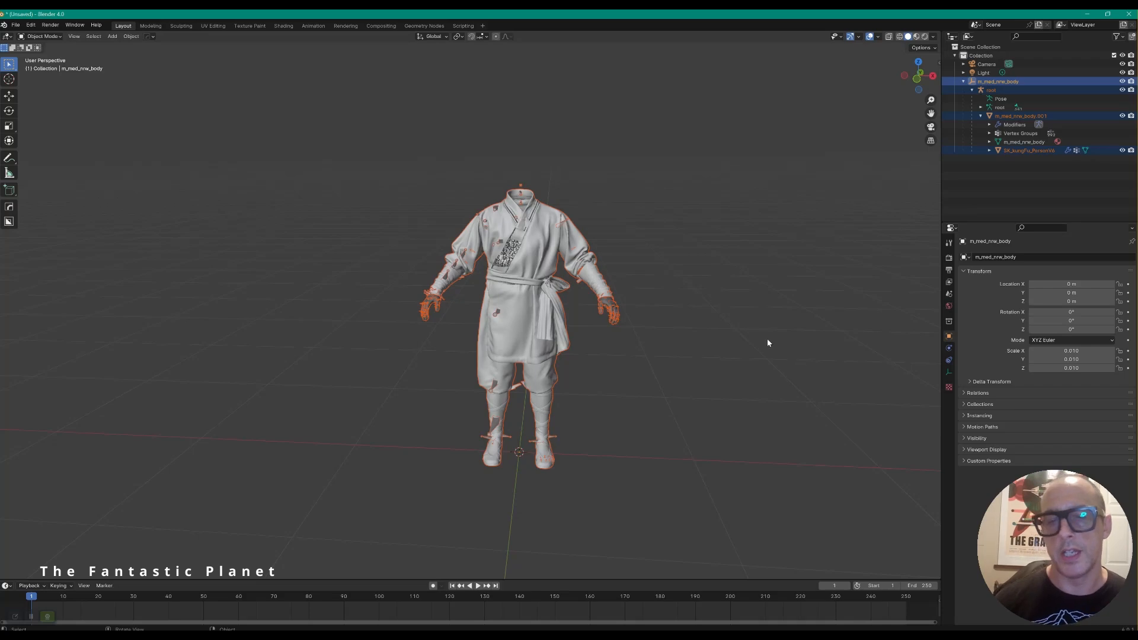
Step: Switch to the Unreal Editor and open the MetaHumans/Outfits/test folder in the project content
key("alt+Tab")
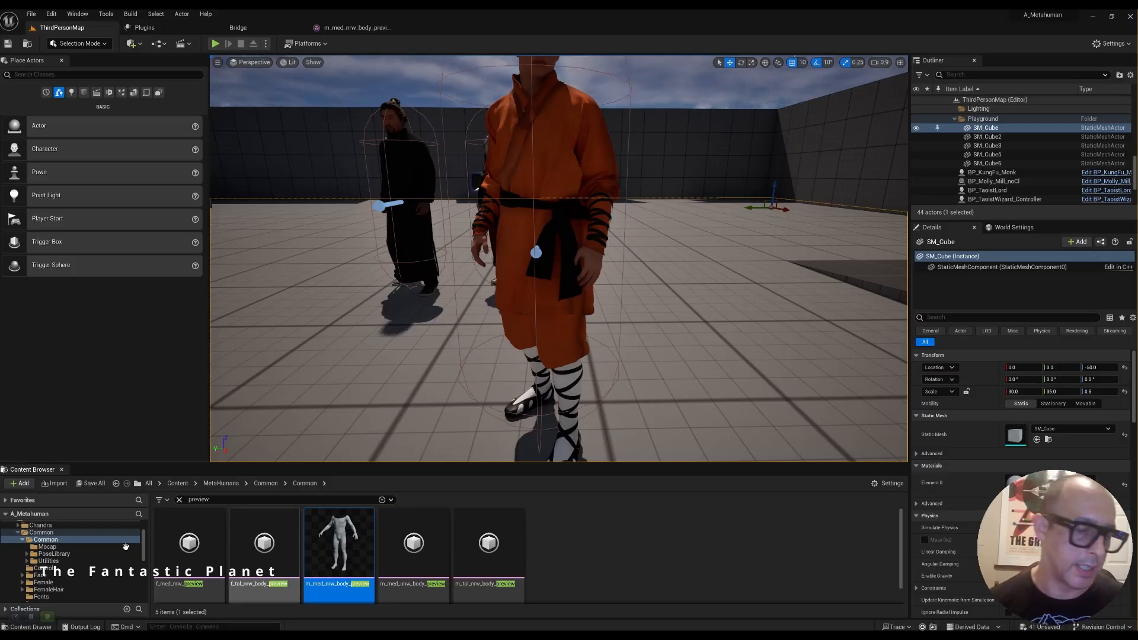
left_click(17, 533)
scroll(56, 555, "down", 3)
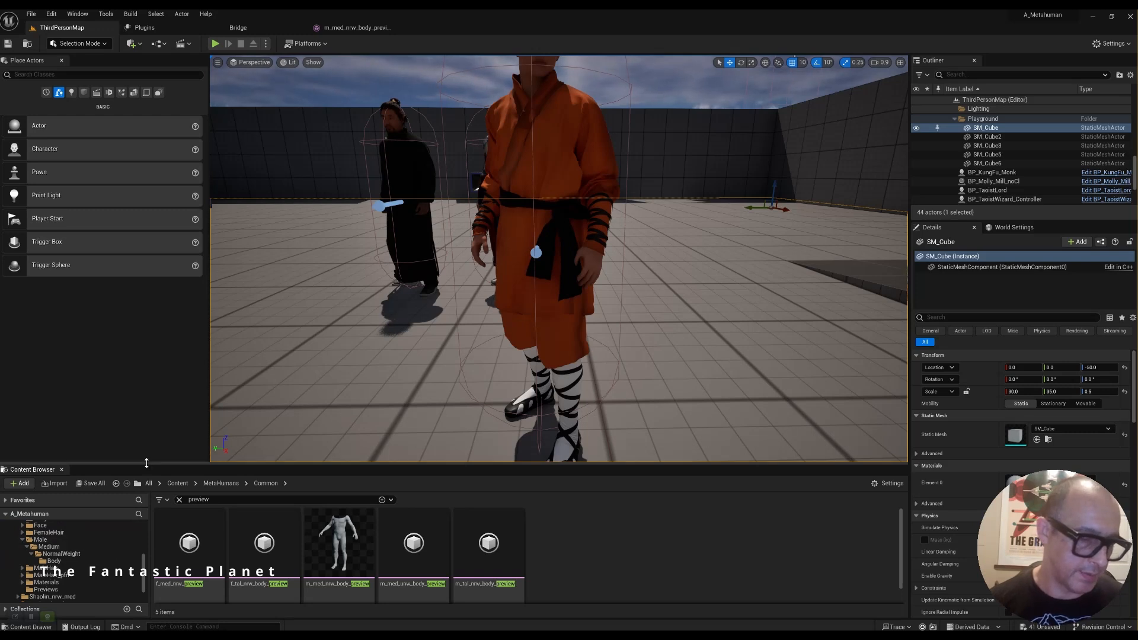
left_click_drag(146, 463, 146, 357)
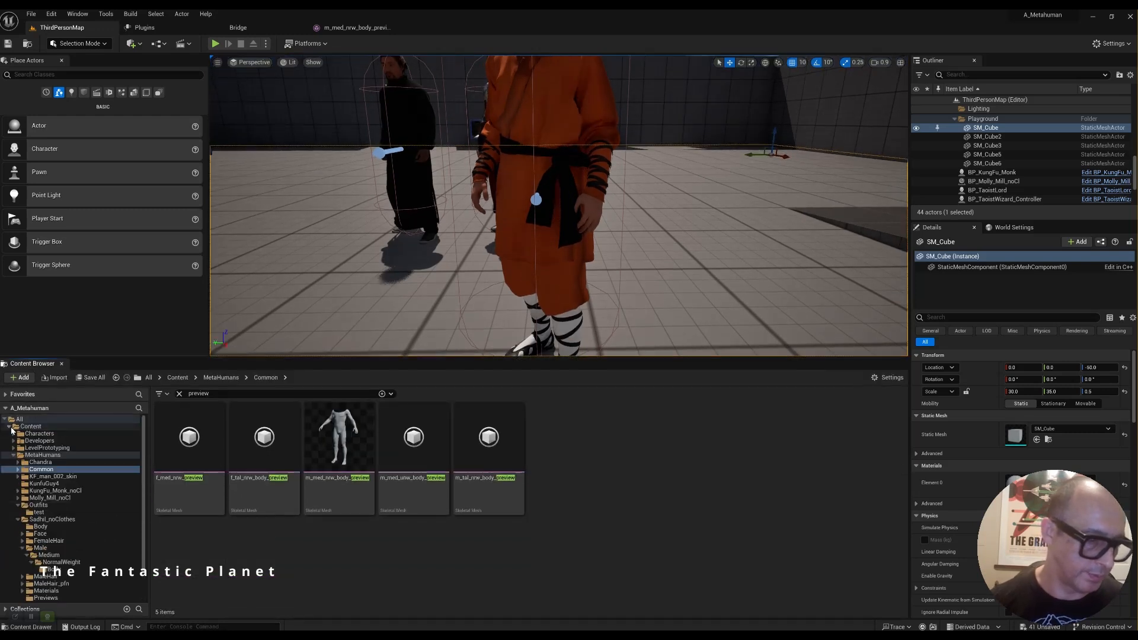
double_click(36, 455)
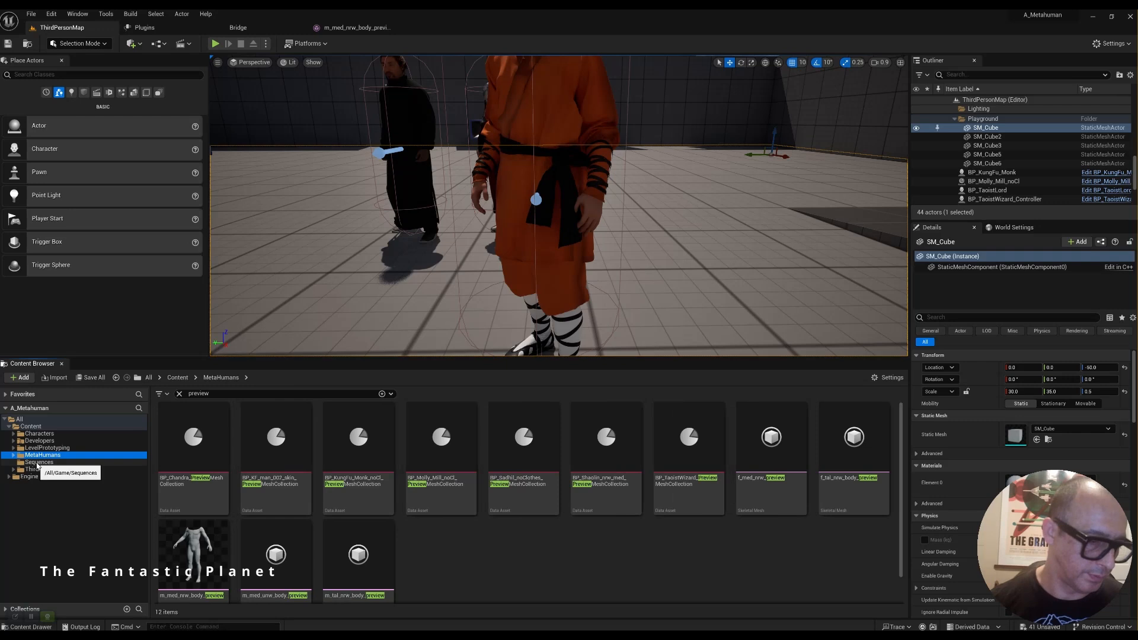
left_click(13, 455)
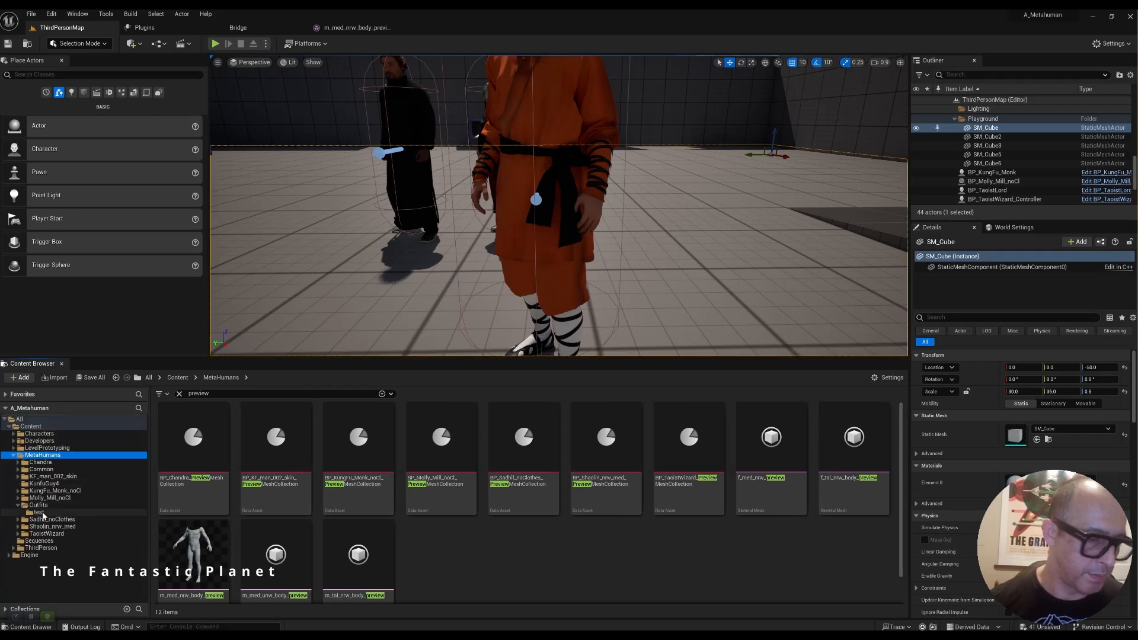
left_click(40, 513)
Step: Start importing SK_kungFu_PersonV7.fbx from the Desktop folder into the test folder
key("alt+Tab")
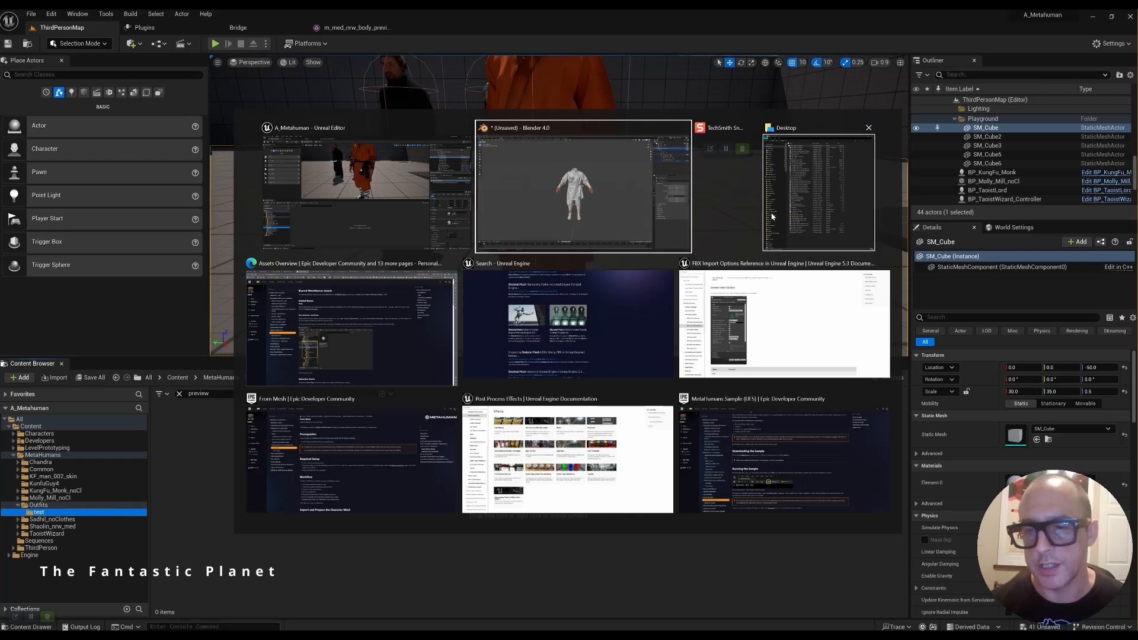
left_click(812, 190)
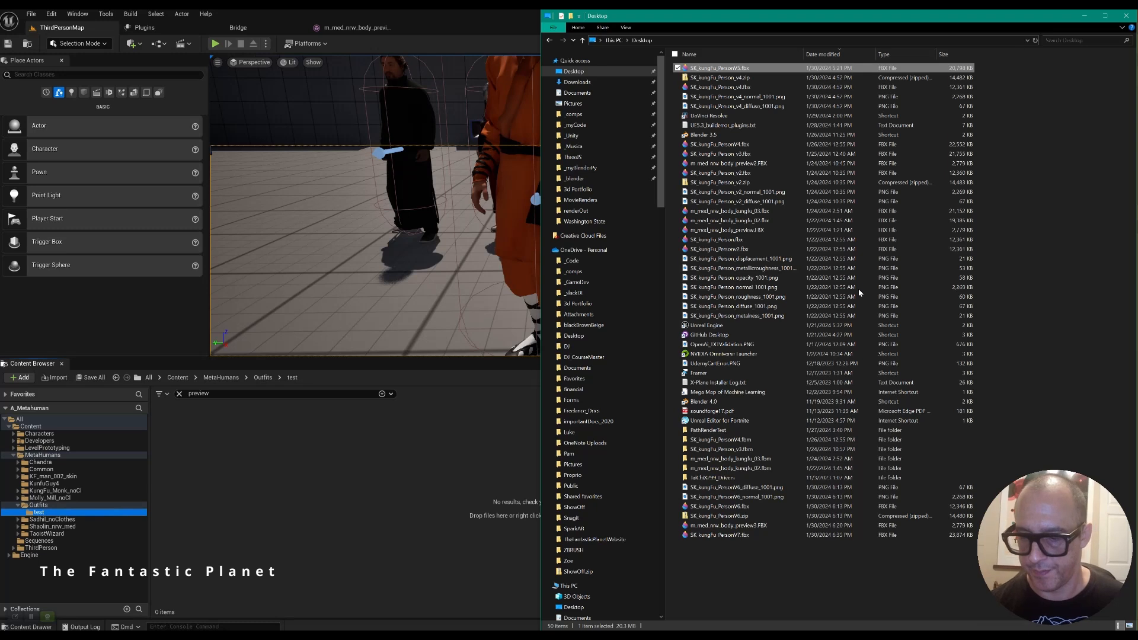
left_click_drag(729, 536, 243, 446)
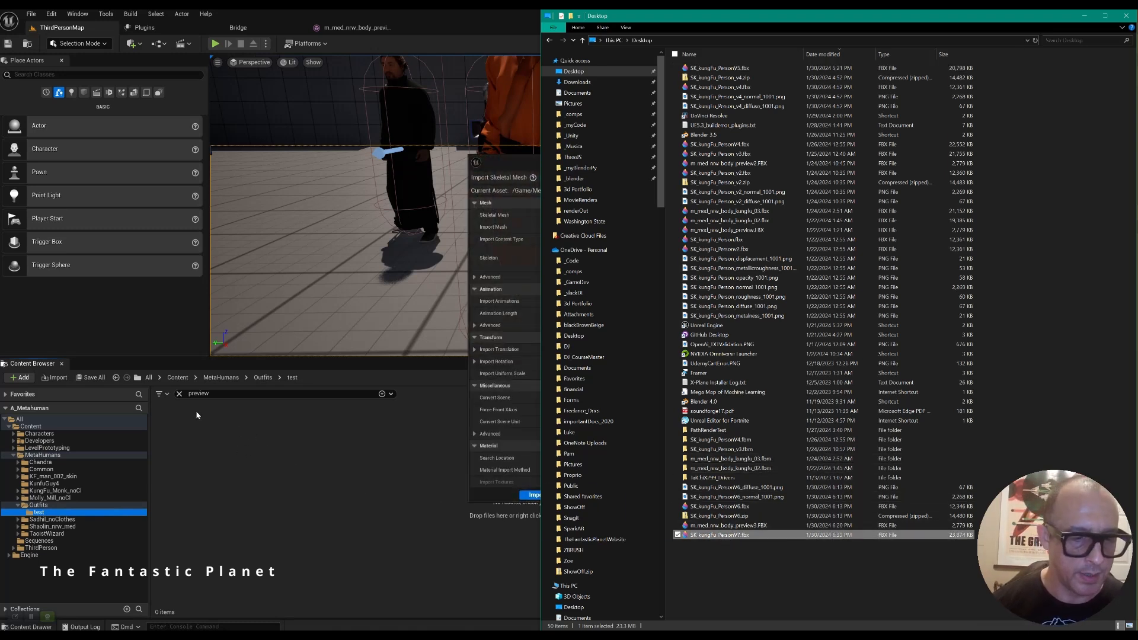
left_click_drag(514, 165, 383, 177)
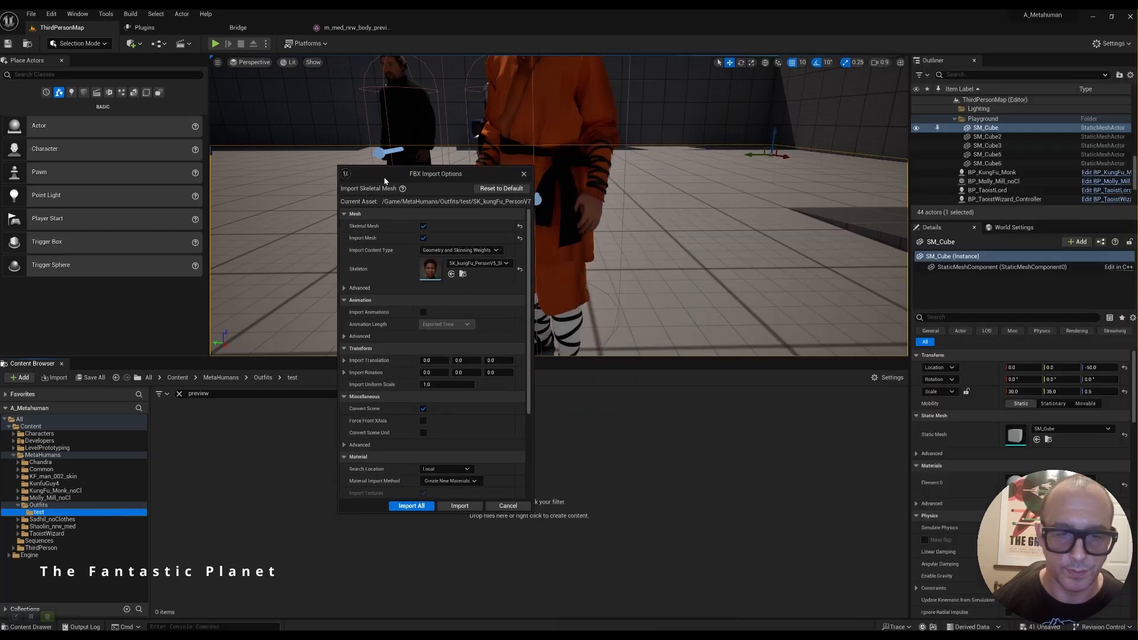
Step: Check the available skeletons for the import and keep the SK_kungFu_PersonV5 skeleton
left_click(484, 264)
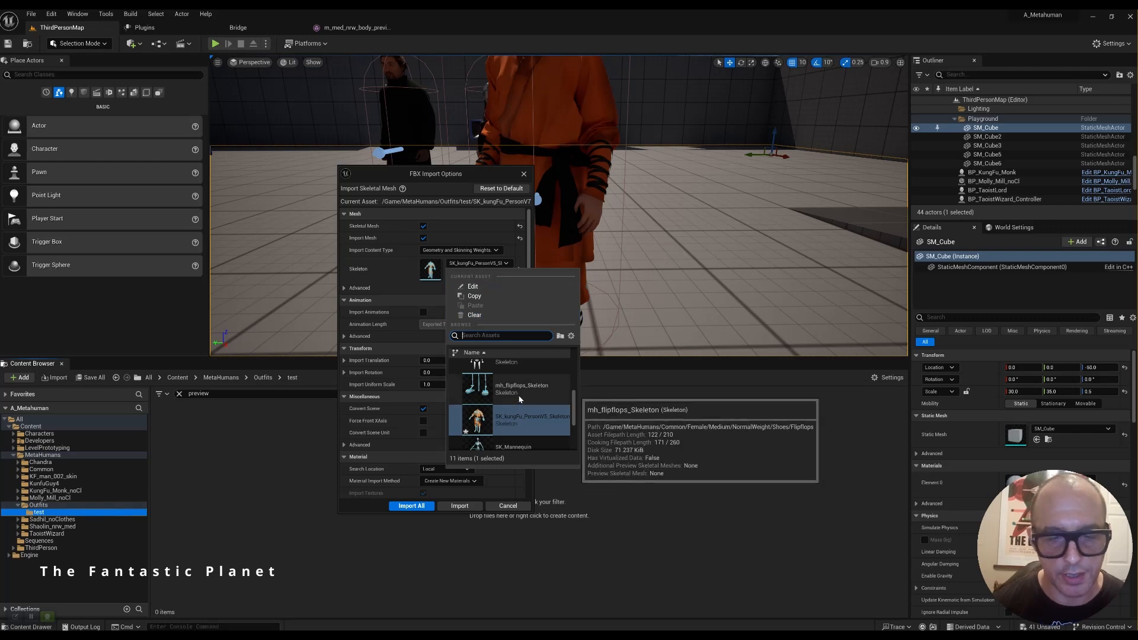
scroll(571, 407, "down", 2)
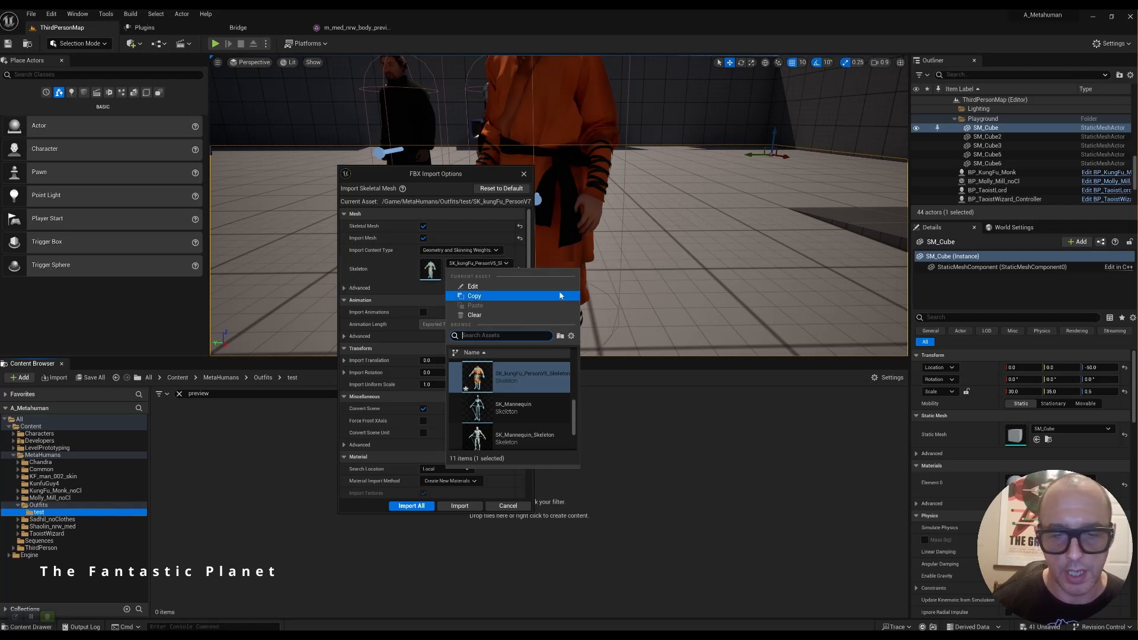
left_click(504, 175)
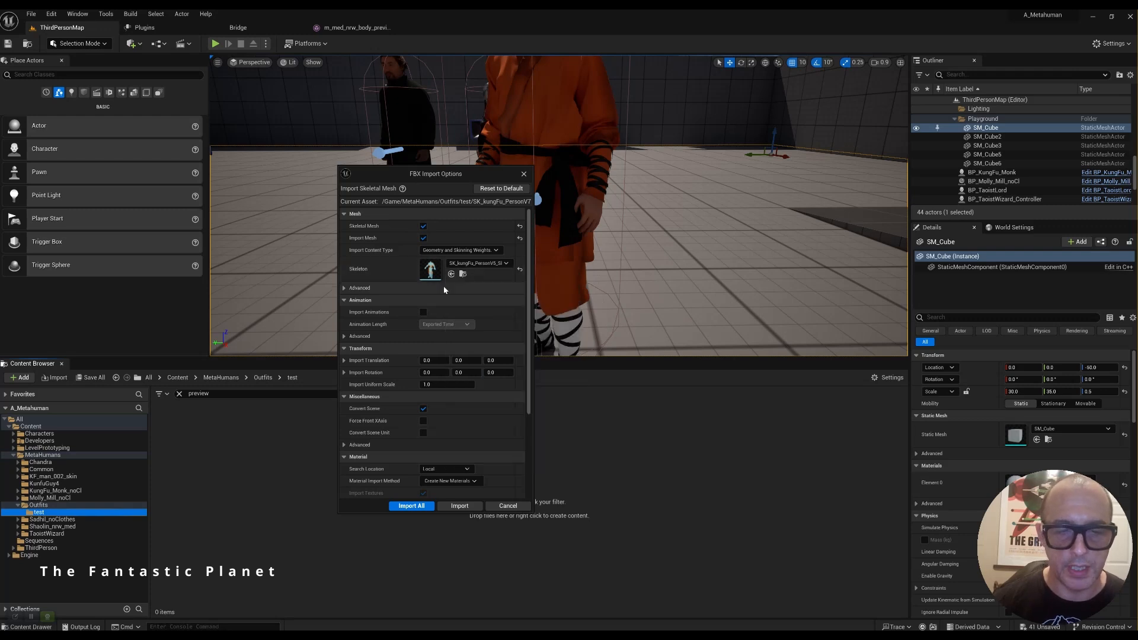
Step: Set the material import method to Create New Materials and the import content type to Geometry and Skinning Weights
left_click_drag(471, 176, 720, 147)
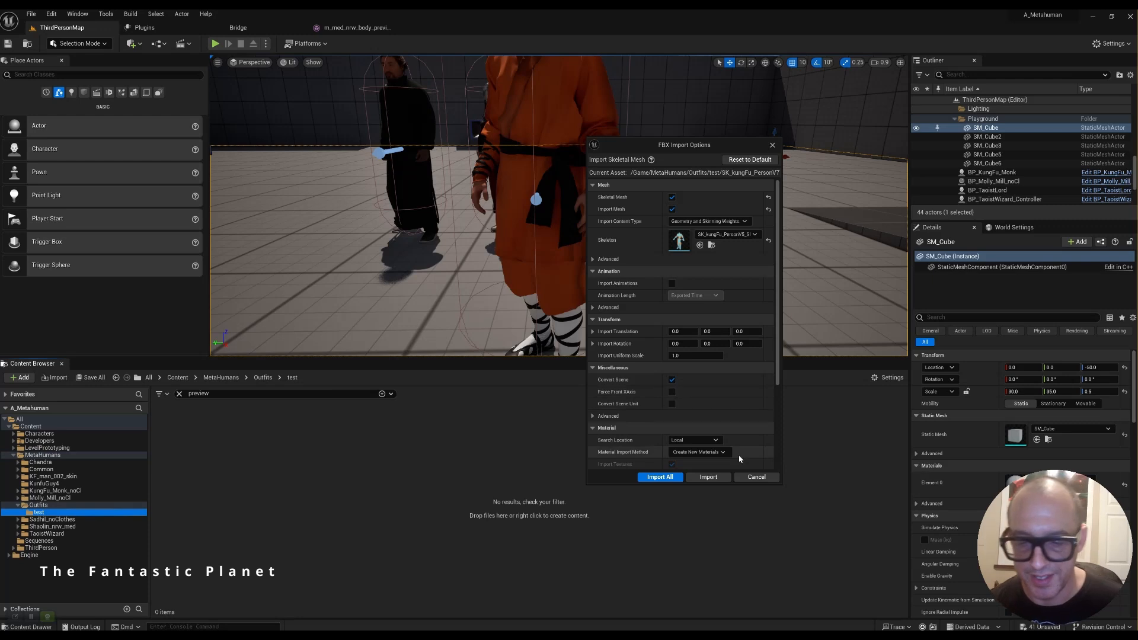
scroll(674, 426, "down", 3)
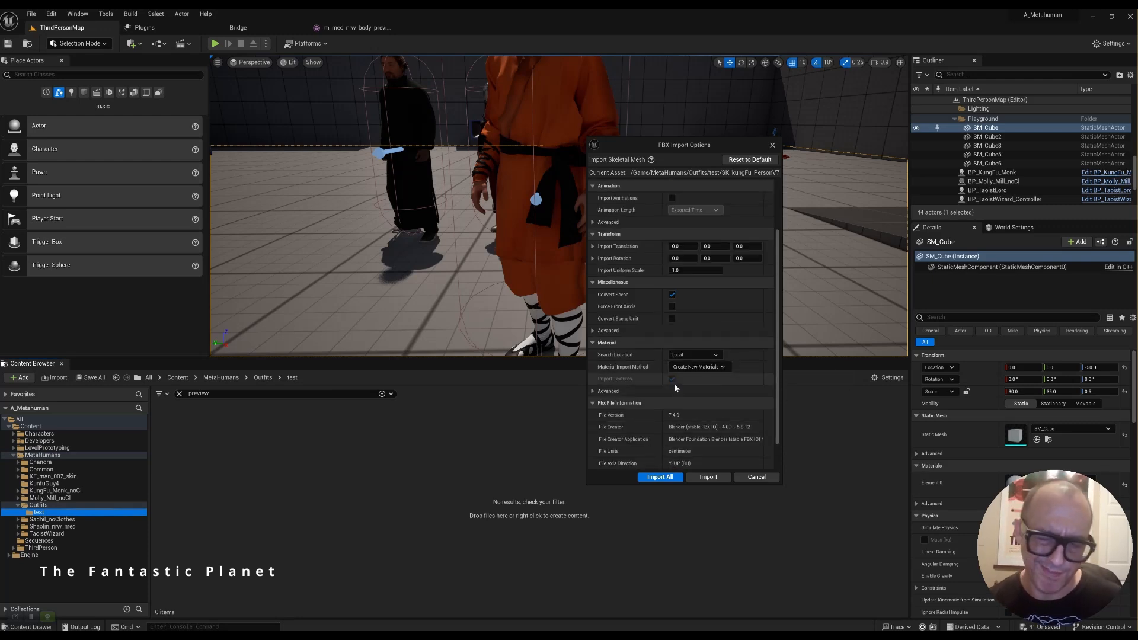
scroll(691, 388, "down", 1)
left_click(698, 352)
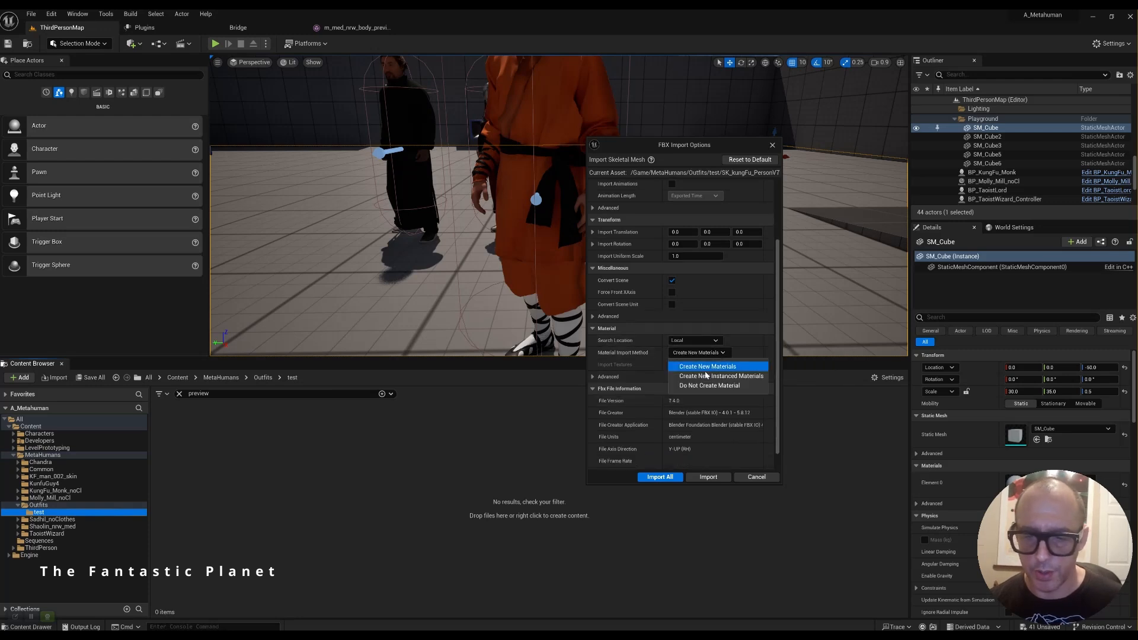
left_click(708, 366)
scroll(653, 328, "up", 3)
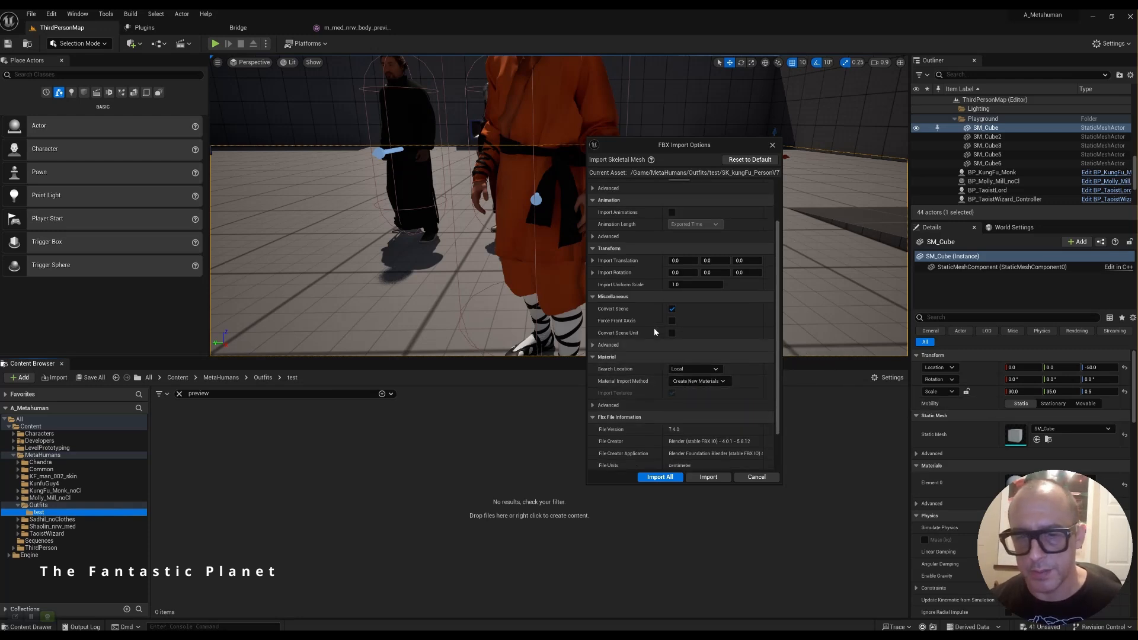
scroll(668, 278, "up", 4)
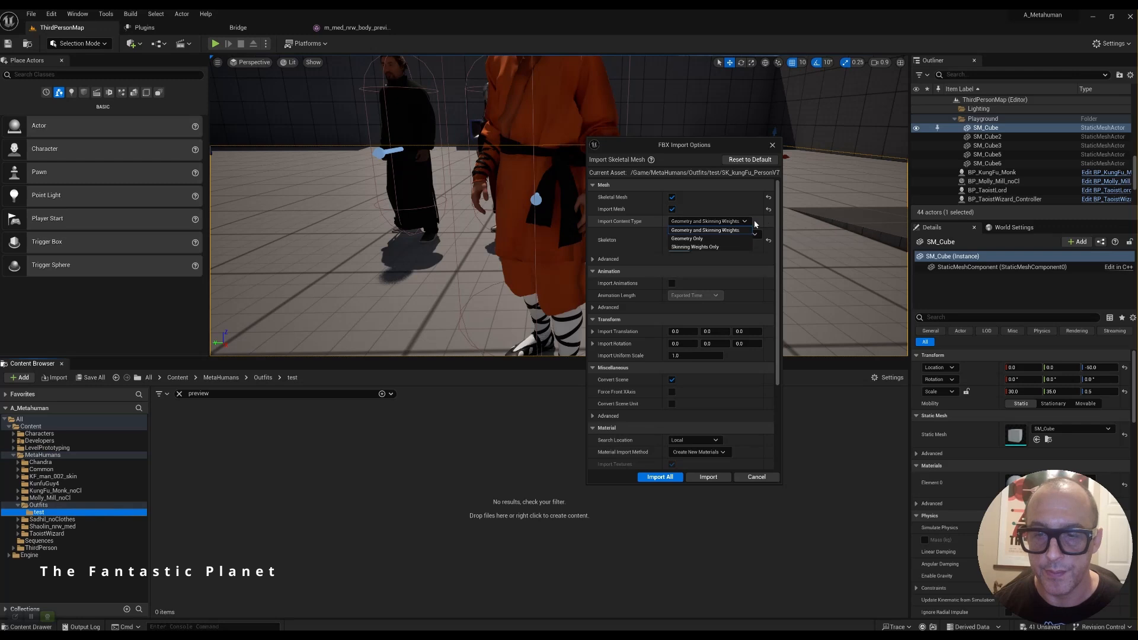
left_click(729, 221)
left_click(730, 232)
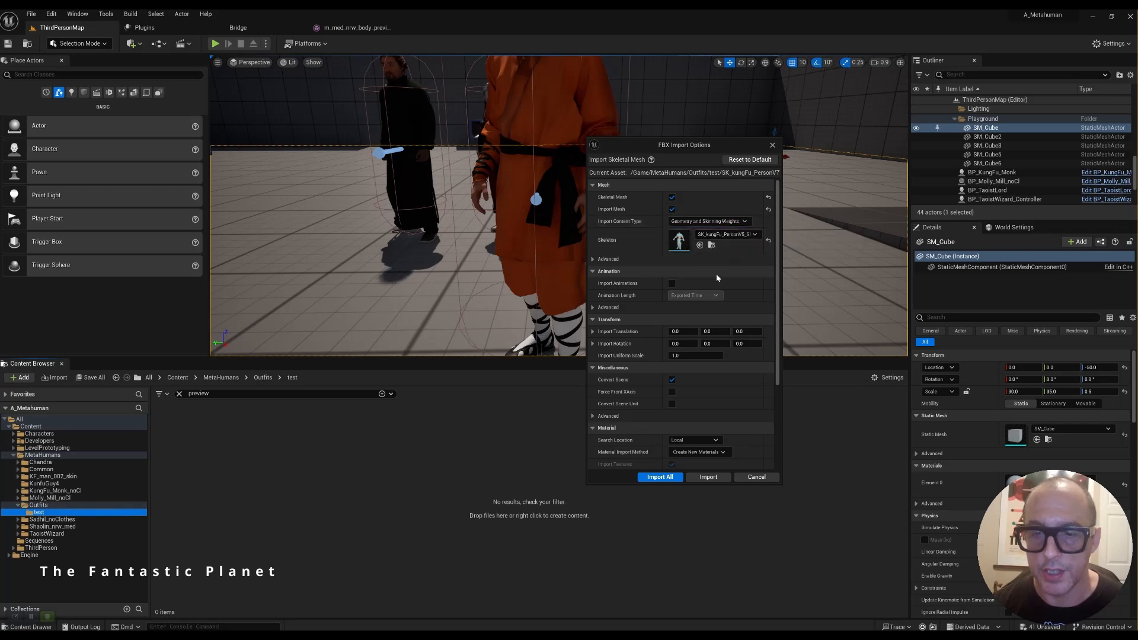
Step: Import everything from the FBX, regenerating the skeleton and merging all skeletal meshes that use it, and dismiss the resulting messages and log
left_click(663, 477)
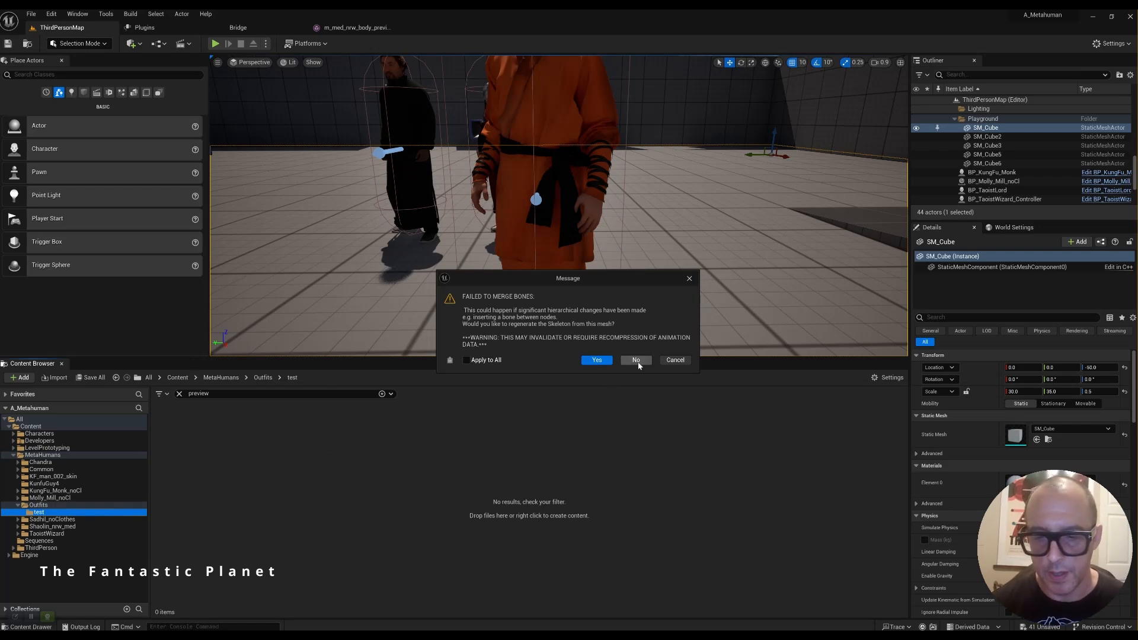
left_click(675, 361)
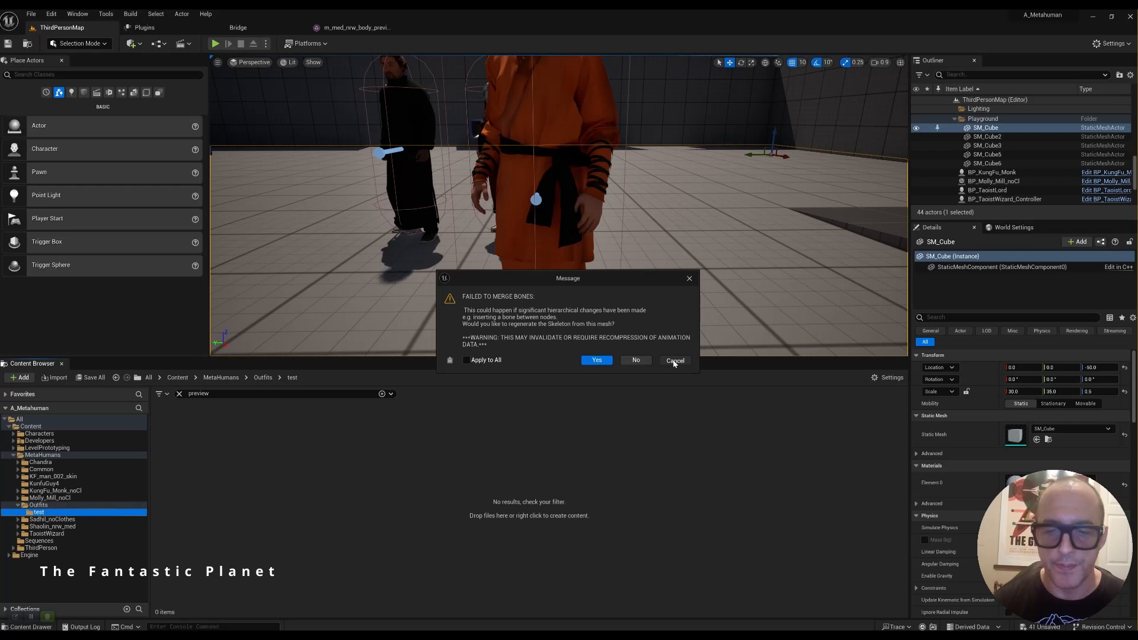
left_click(621, 360)
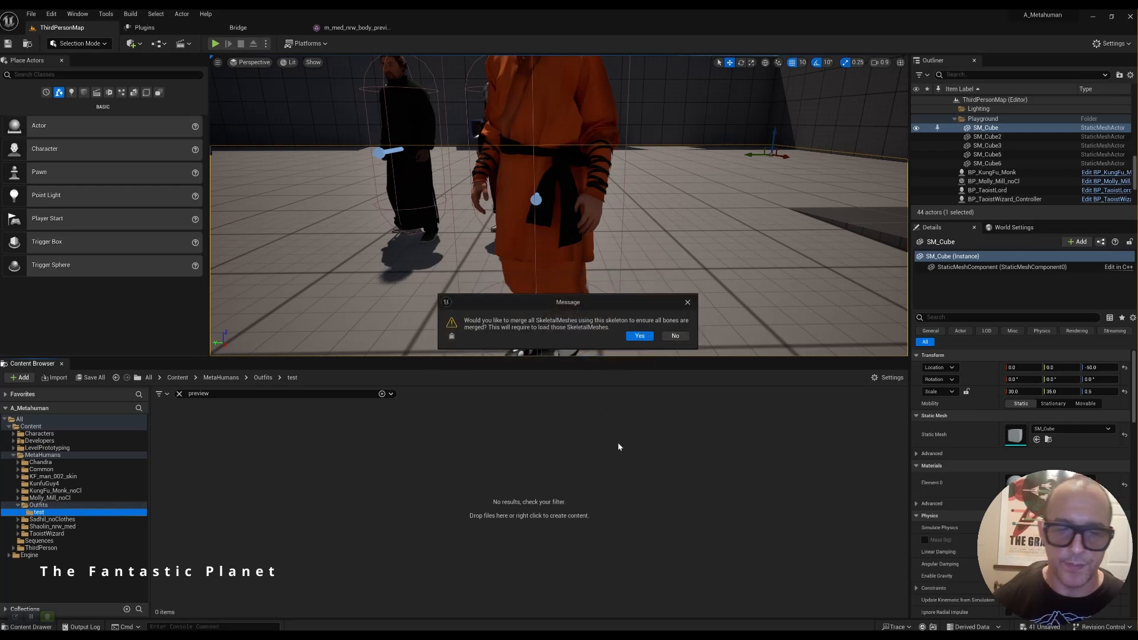
left_click(645, 338)
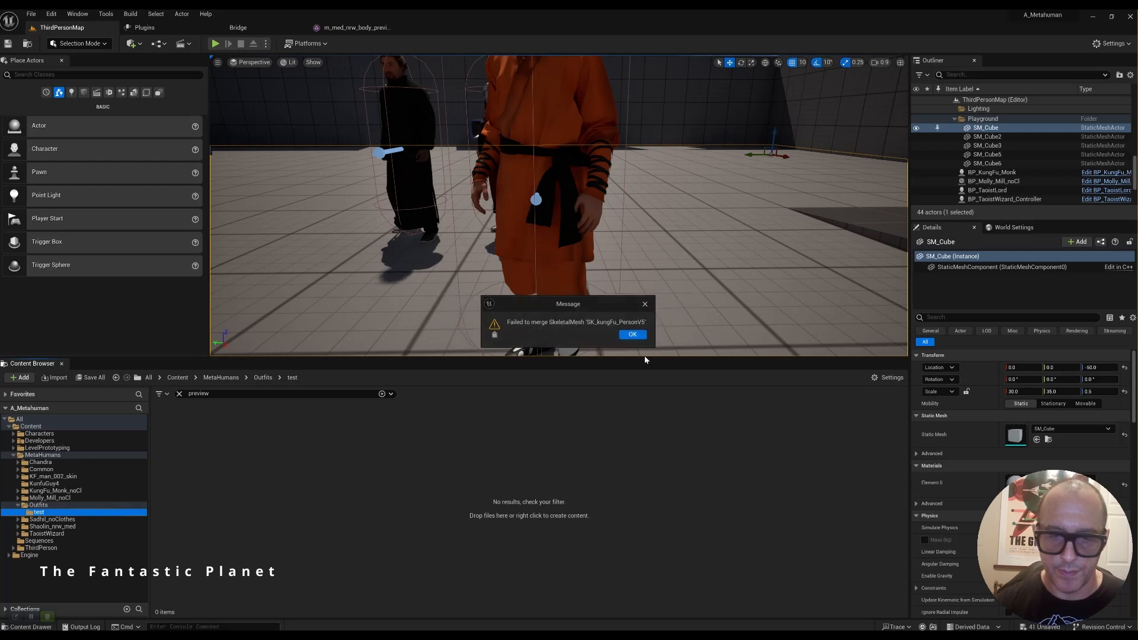
left_click(633, 336)
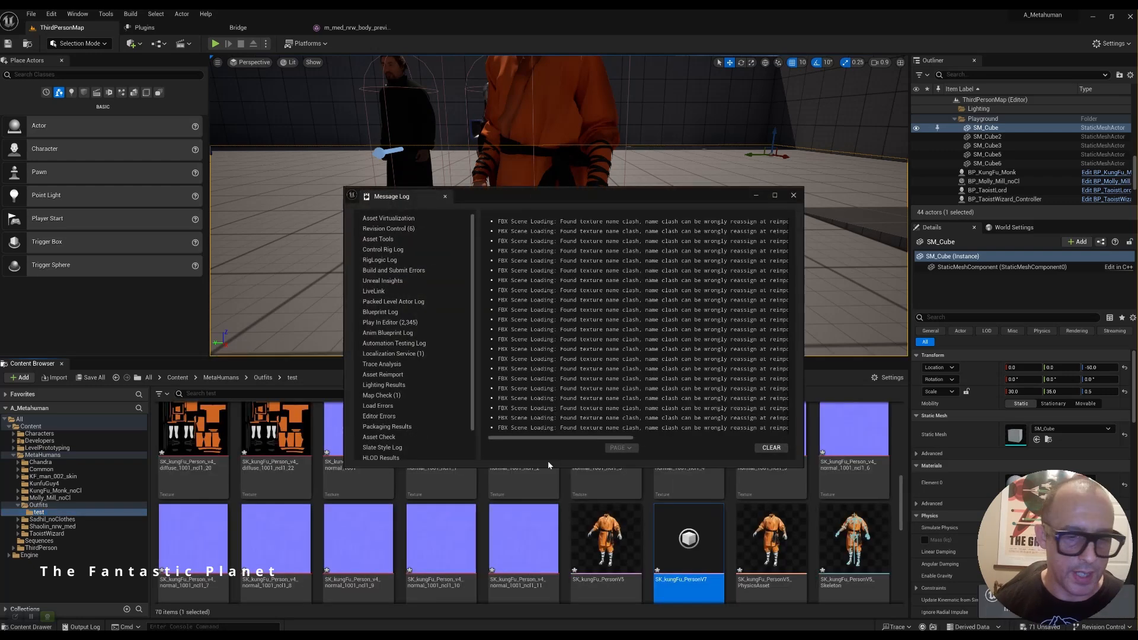
left_click(793, 195)
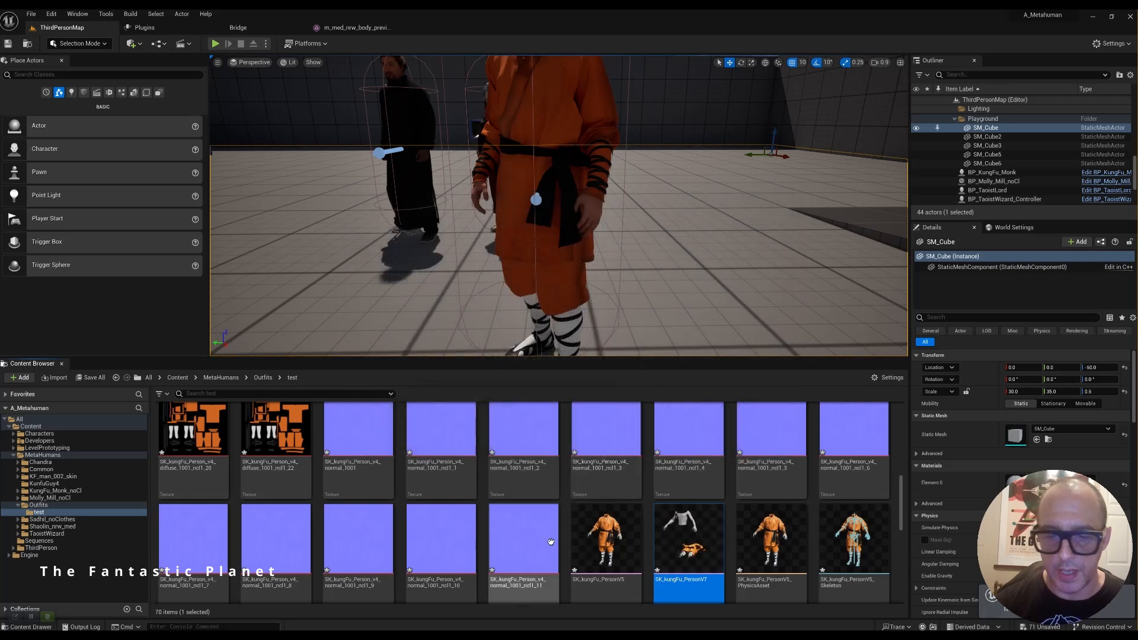
Step: Review the imported assets and delete everything in the test folder
scroll(698, 499, "down", 1)
scroll(765, 527, "up", 2)
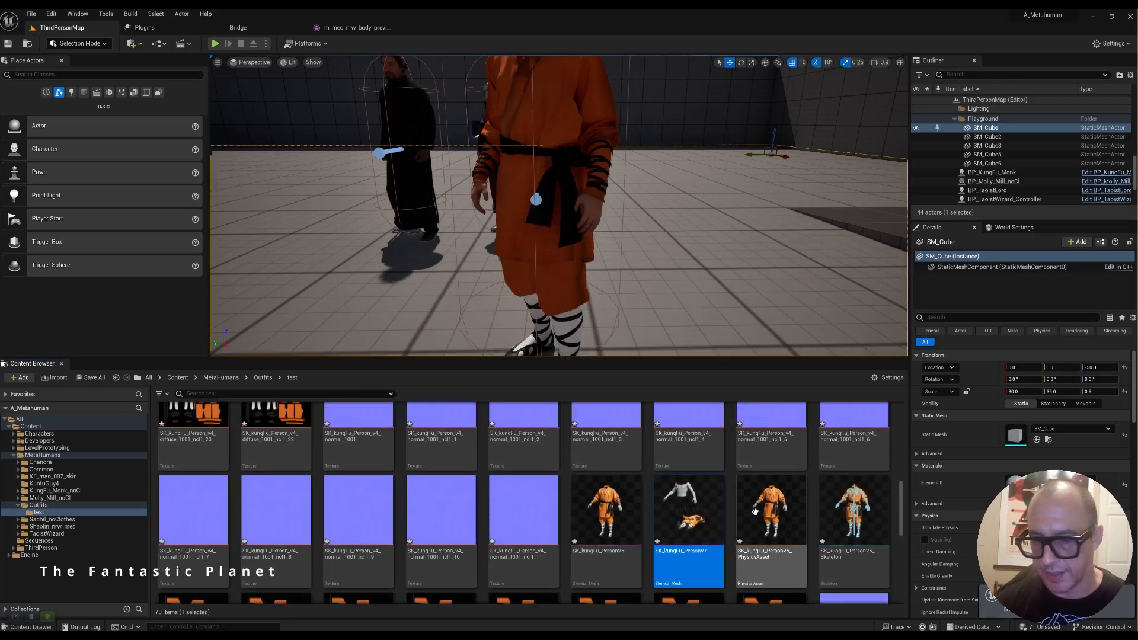
scroll(776, 528, "down", 3)
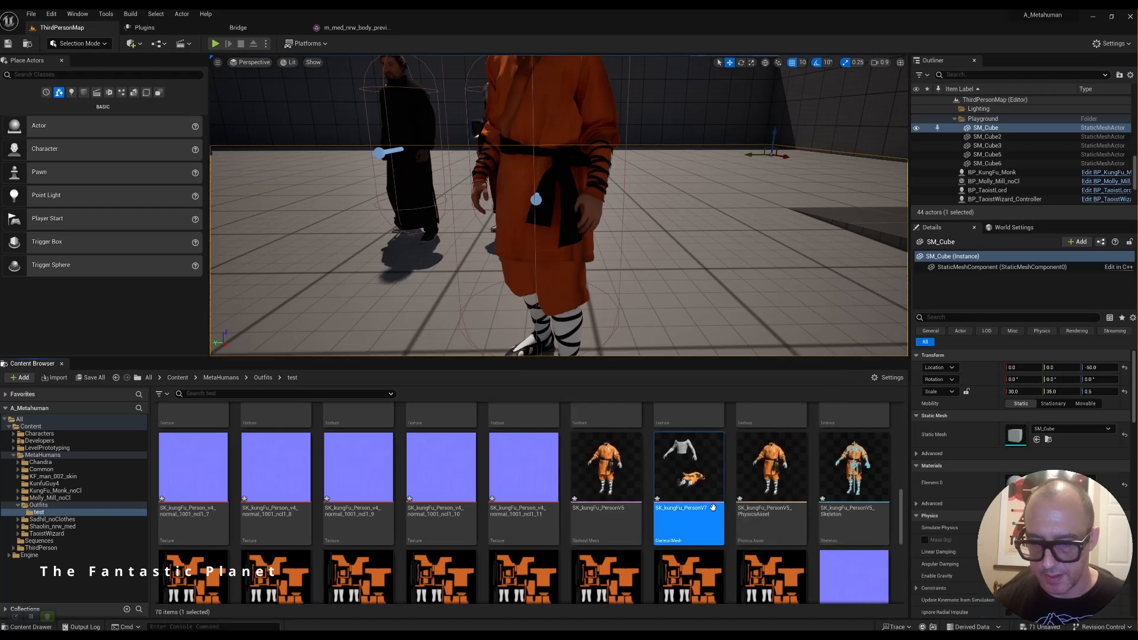
scroll(788, 542, "down", 3)
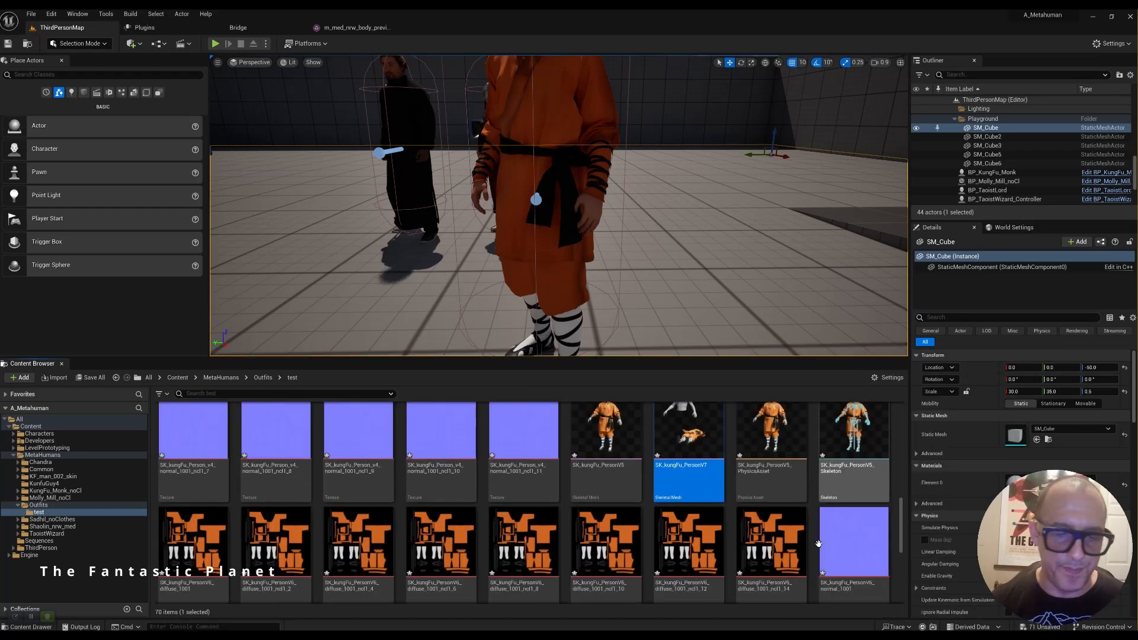
scroll(830, 536, "up", 3)
scroll(830, 533, "up", 3)
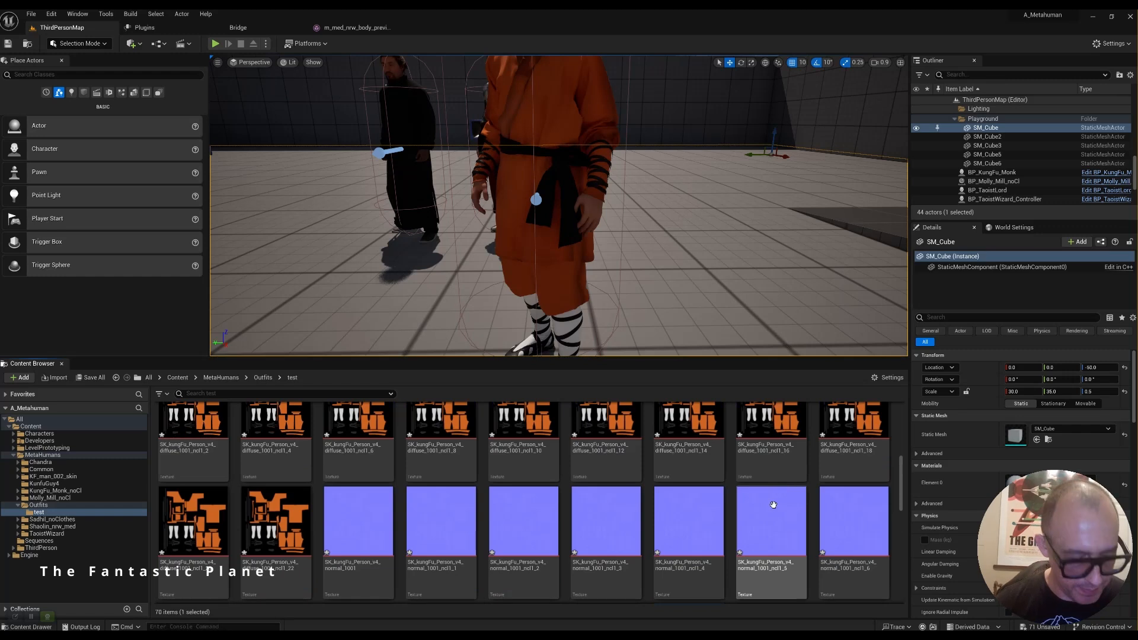
key("ctrl+a")
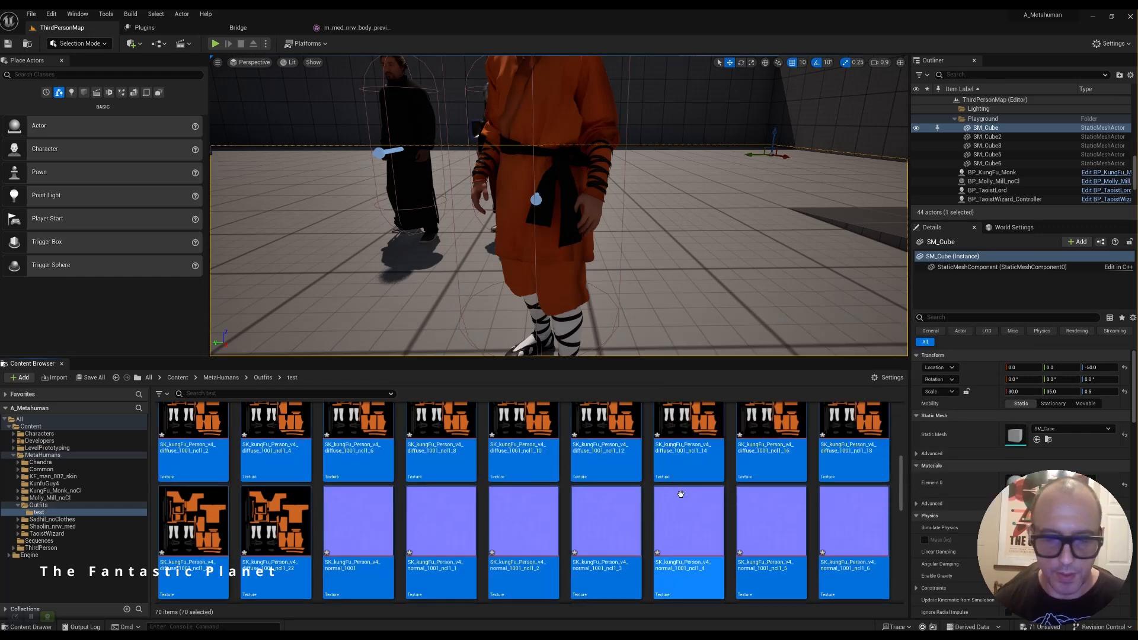
key("Delete")
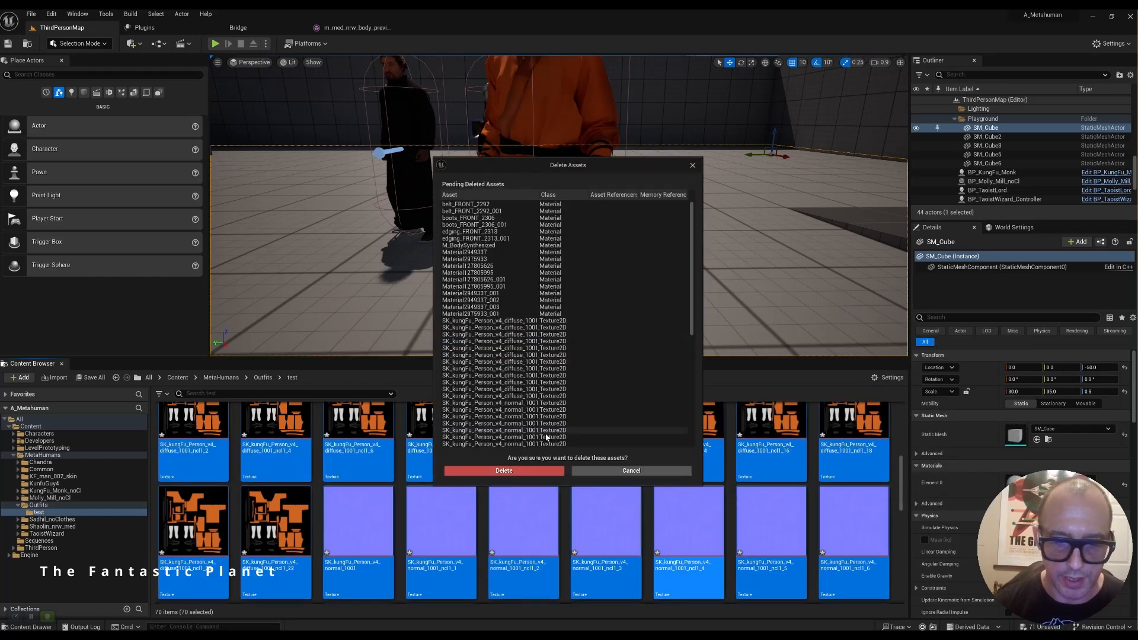
left_click(529, 472)
Step: Bring SK_kungFu_PersonV7.fbx from the Desktop folder into the empty test folder for import
right_click(257, 432)
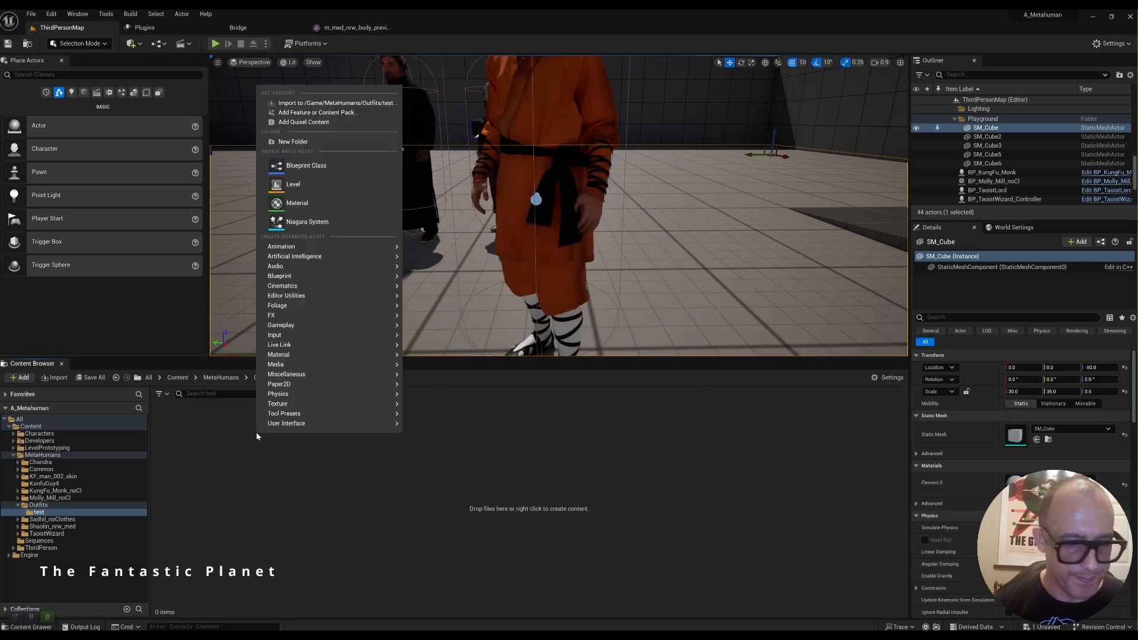
left_click(229, 444)
key("alt+Tab")
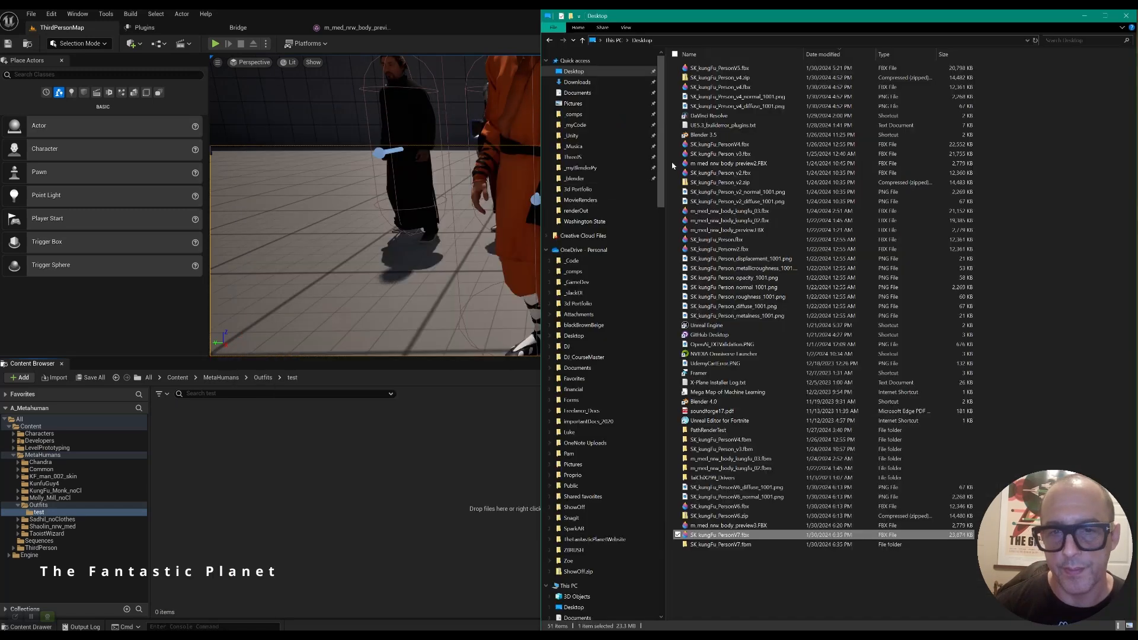
left_click_drag(710, 541, 304, 453)
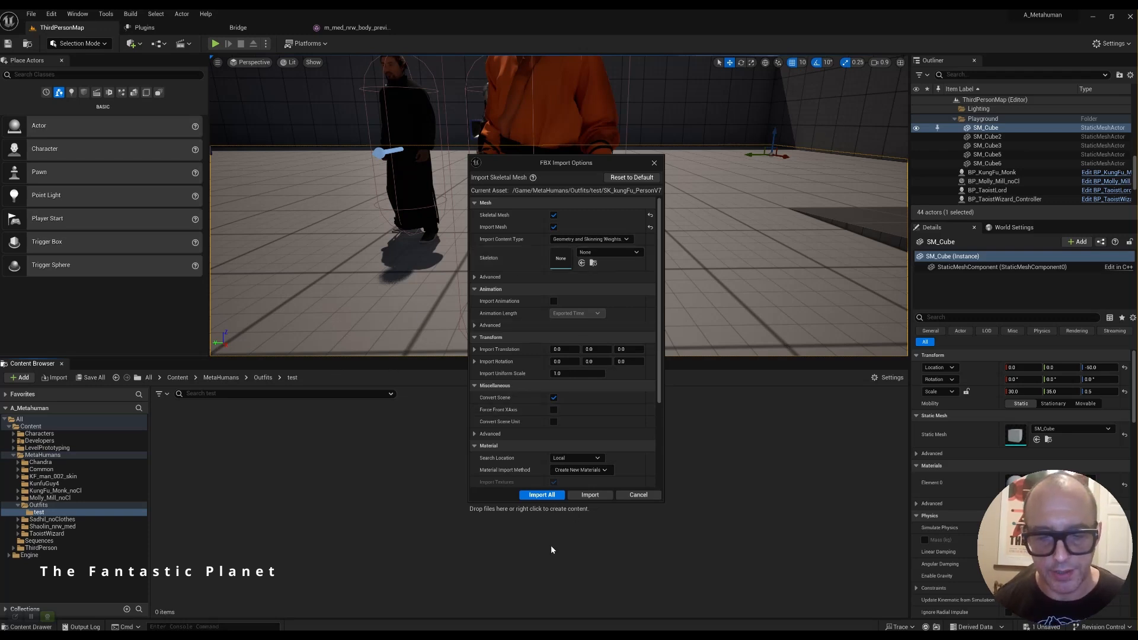
Step: Import everything from the FBX with no skeleton assigned and close the message log
scroll(552, 388, "down", 3)
scroll(568, 406, "up", 3)
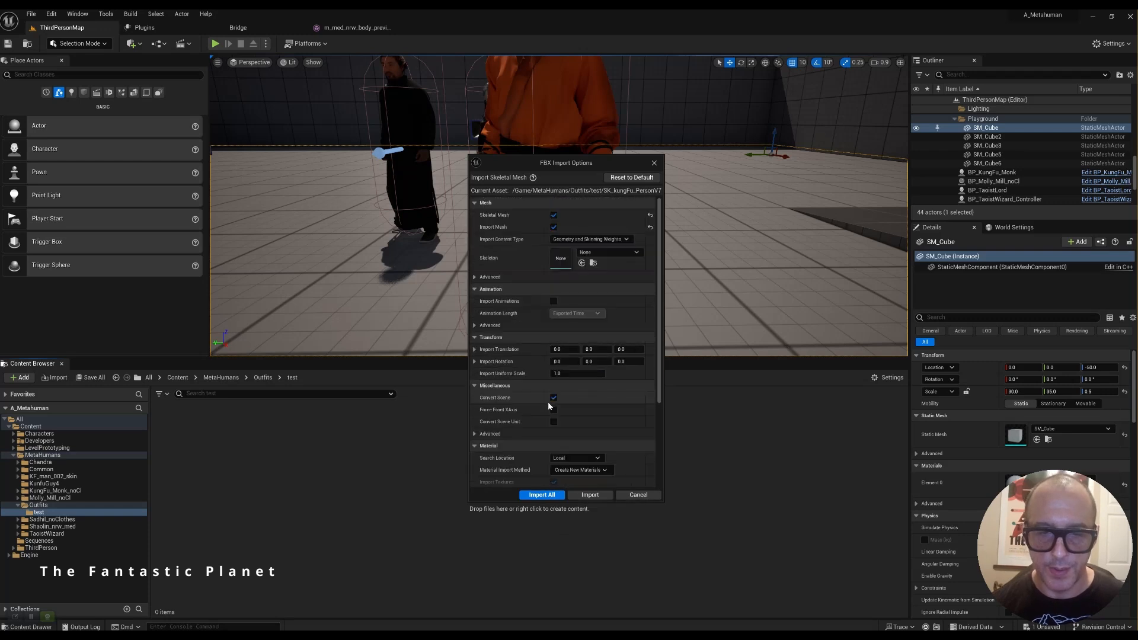
scroll(548, 401, "down", 3)
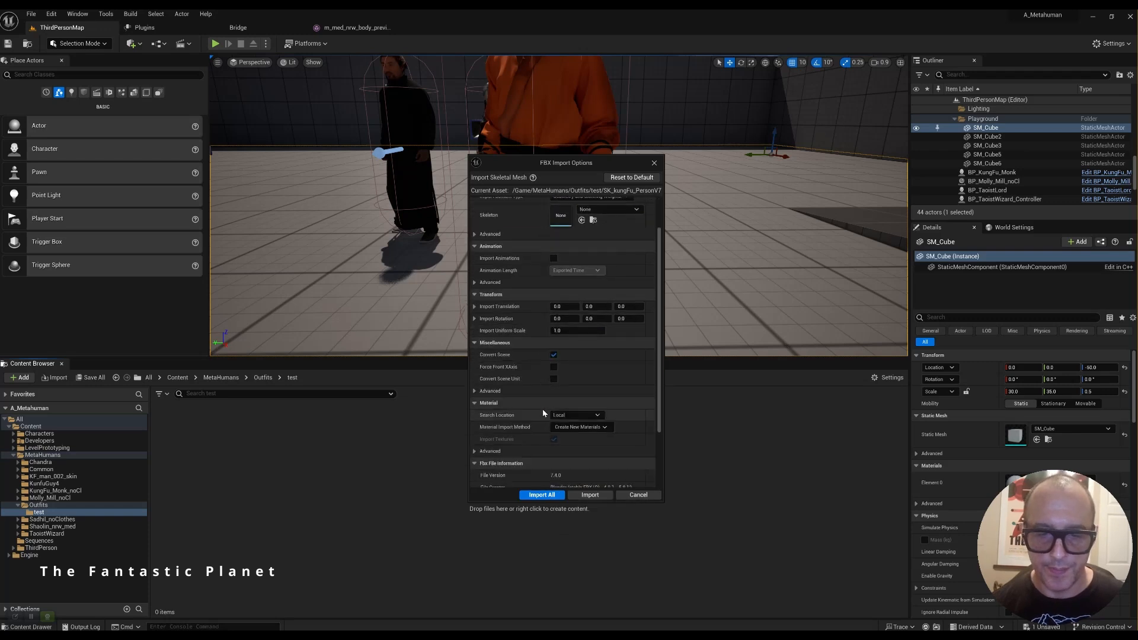
left_click(542, 496)
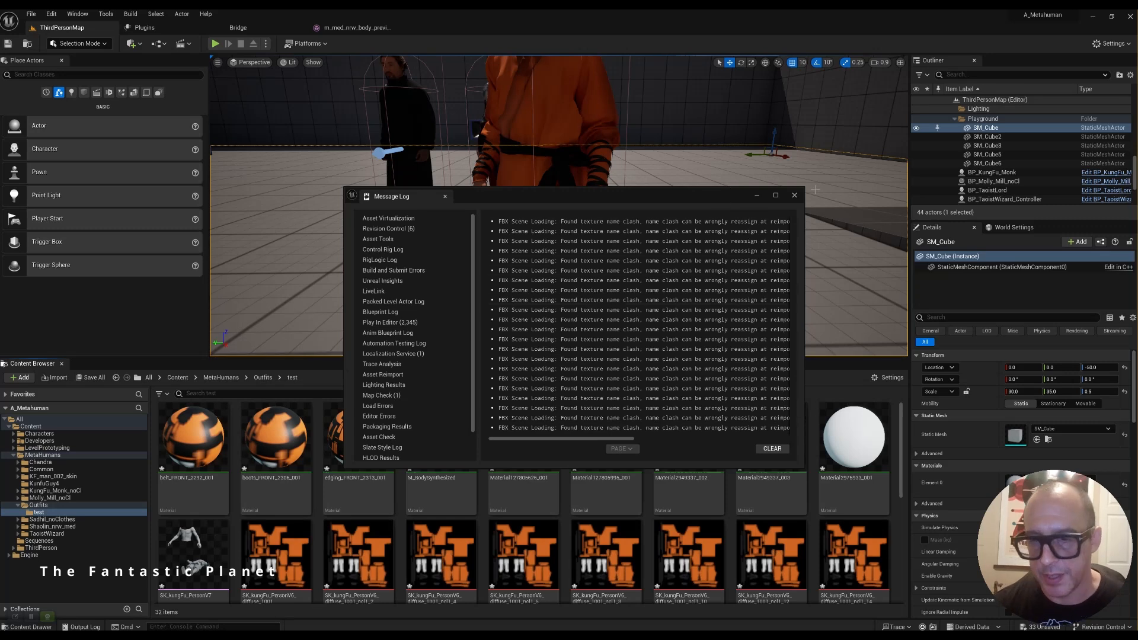
left_click(795, 196)
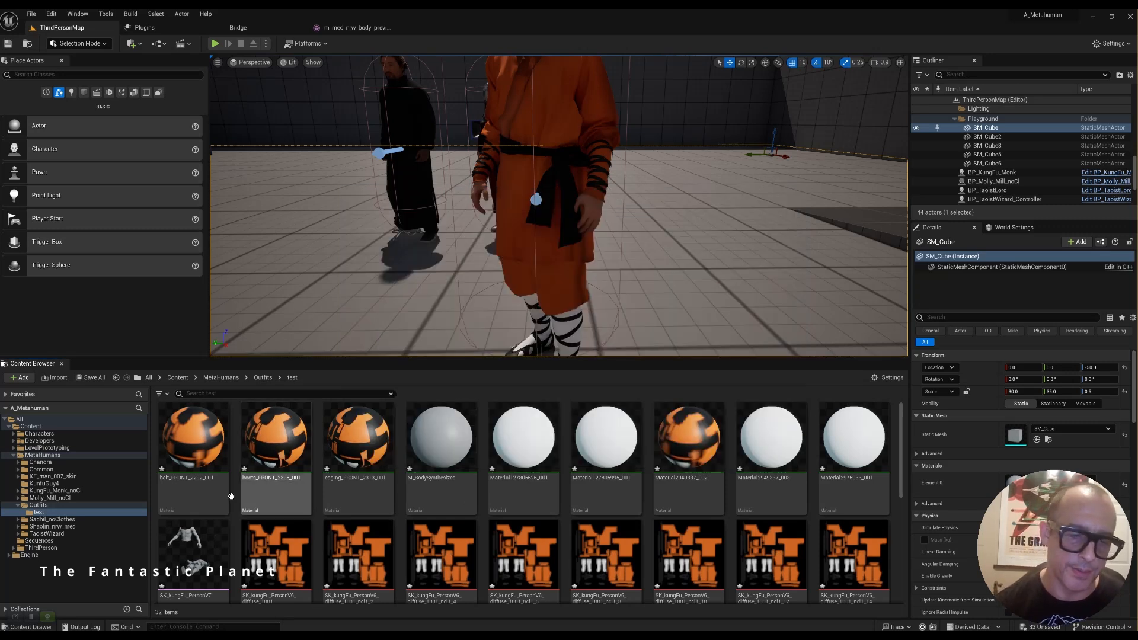
Step: Review the imported materials, textures and the SK_kungFu_PersonV7 skeletal mesh in the test folder
left_click(276, 492)
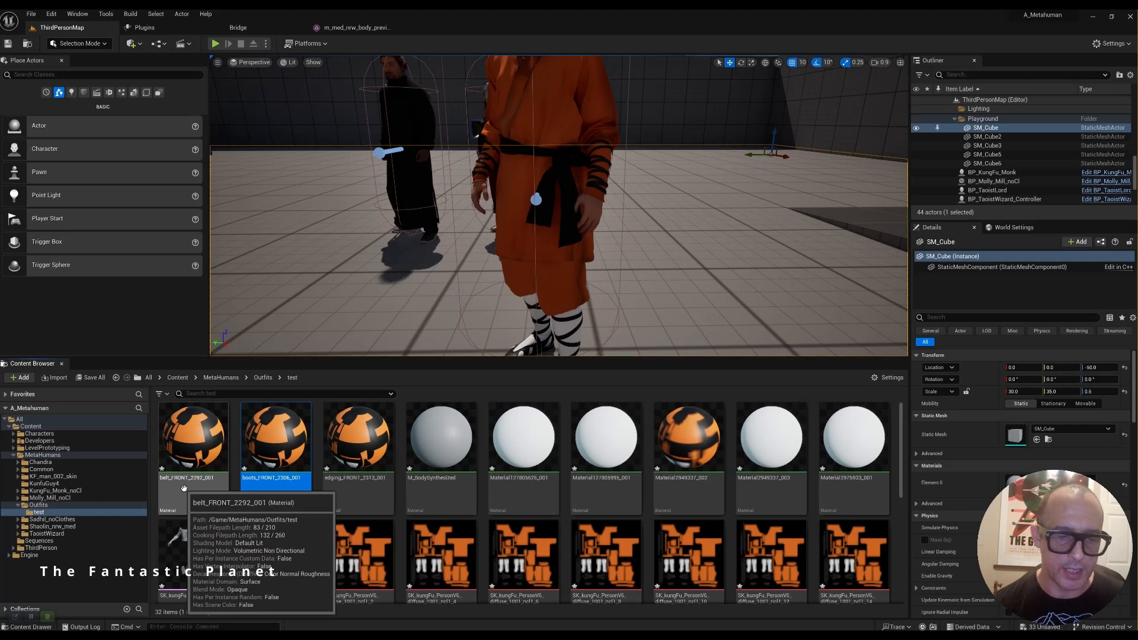
left_click(201, 491)
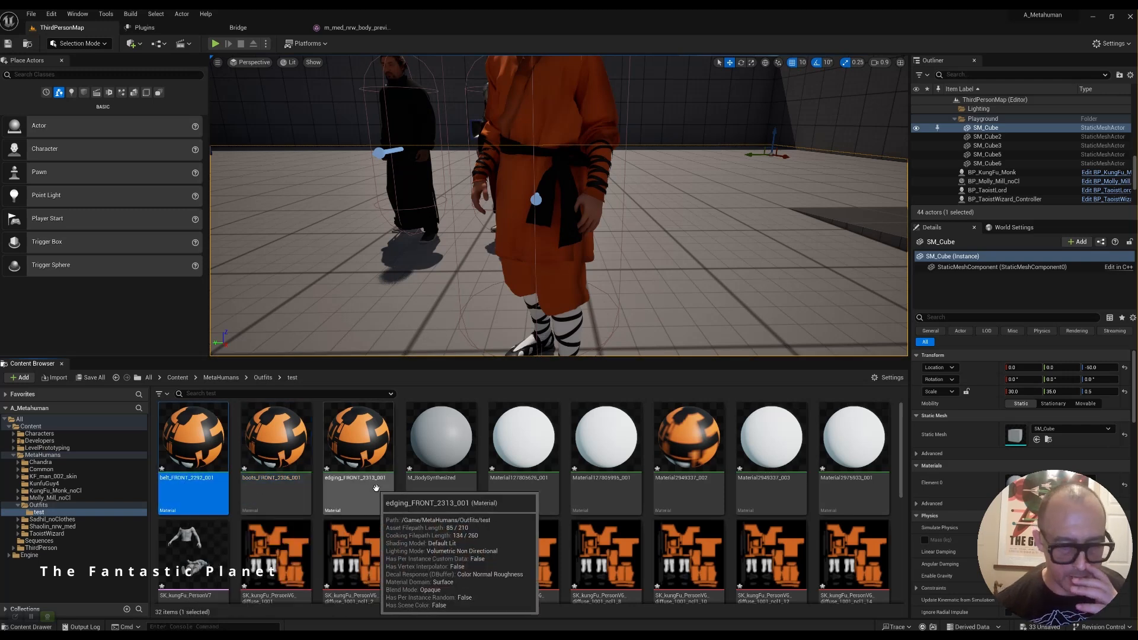
left_click(513, 486)
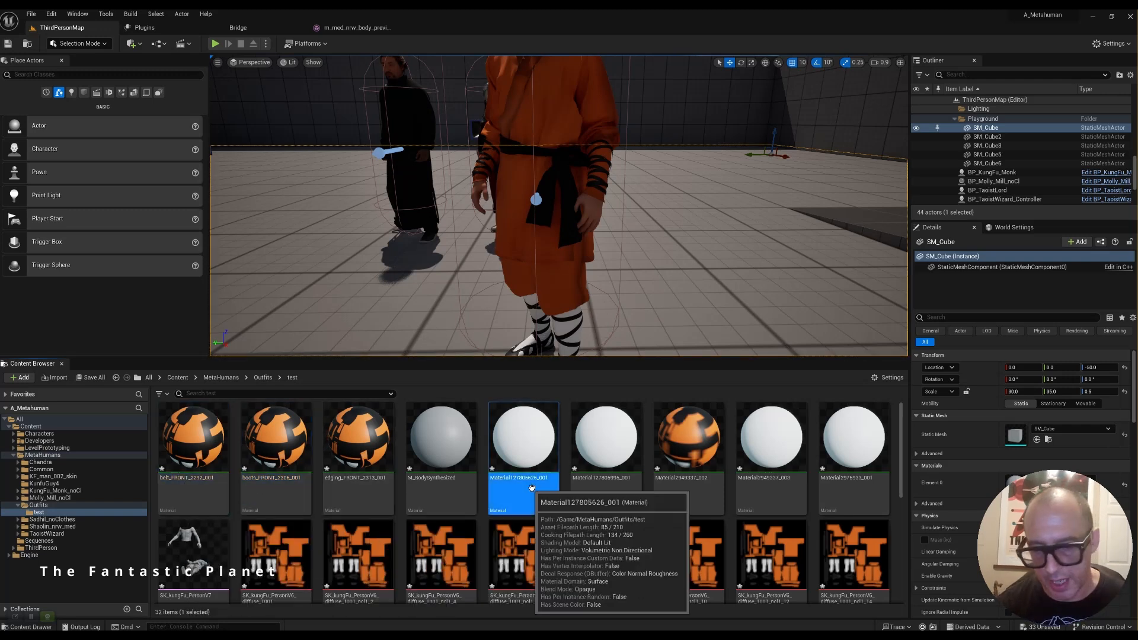
left_click(760, 484)
scroll(307, 485, "down", 1)
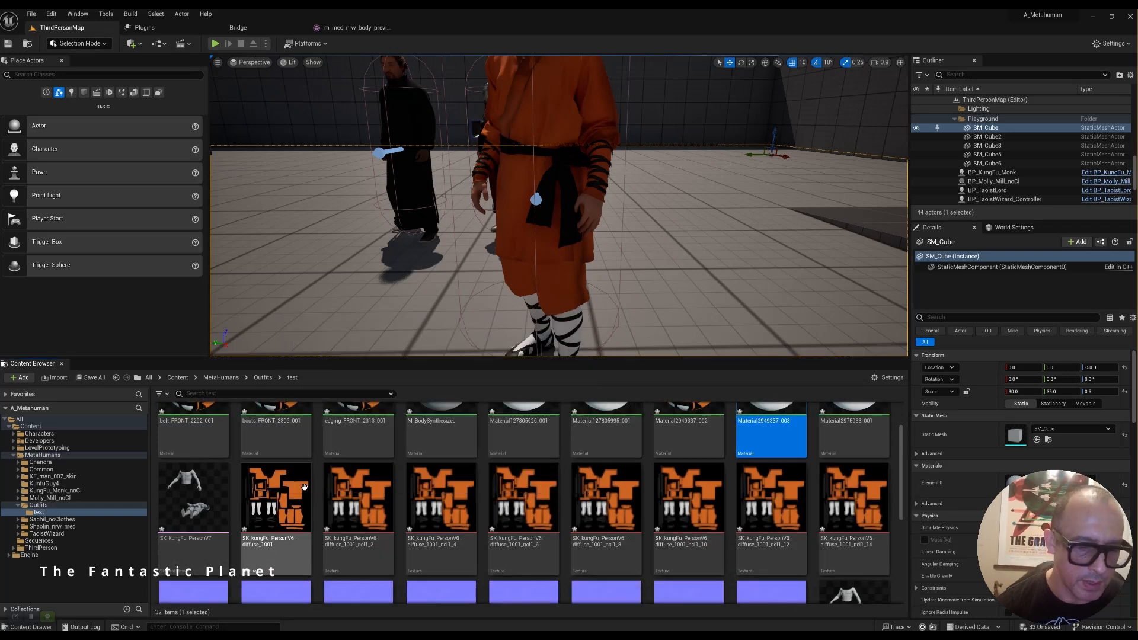
scroll(307, 485, "down", 2)
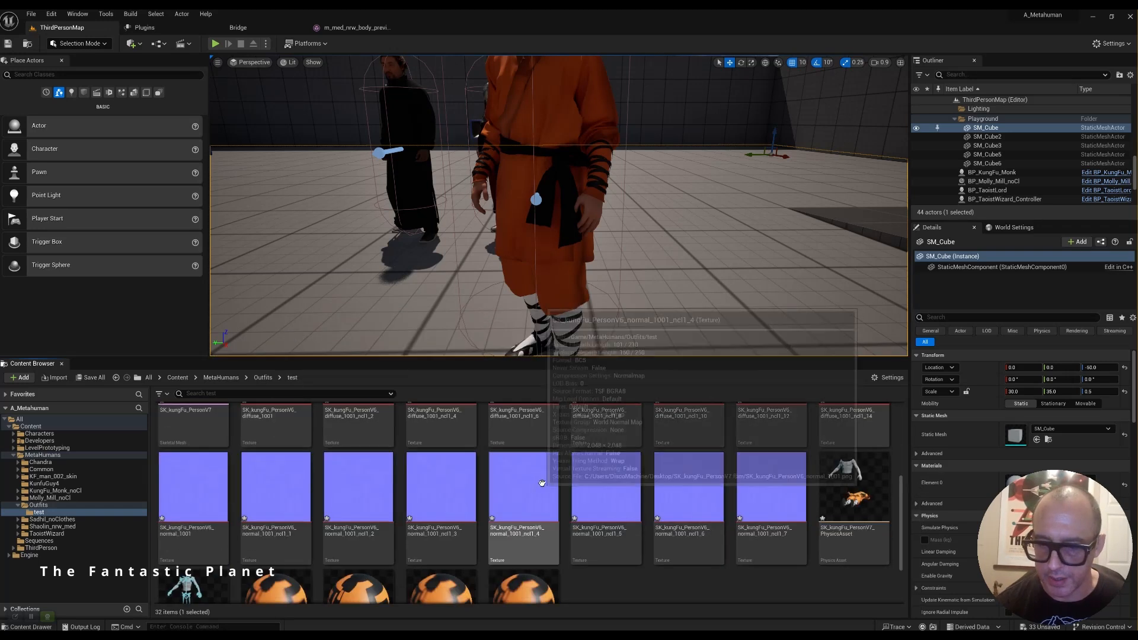
scroll(860, 512, "up", 2)
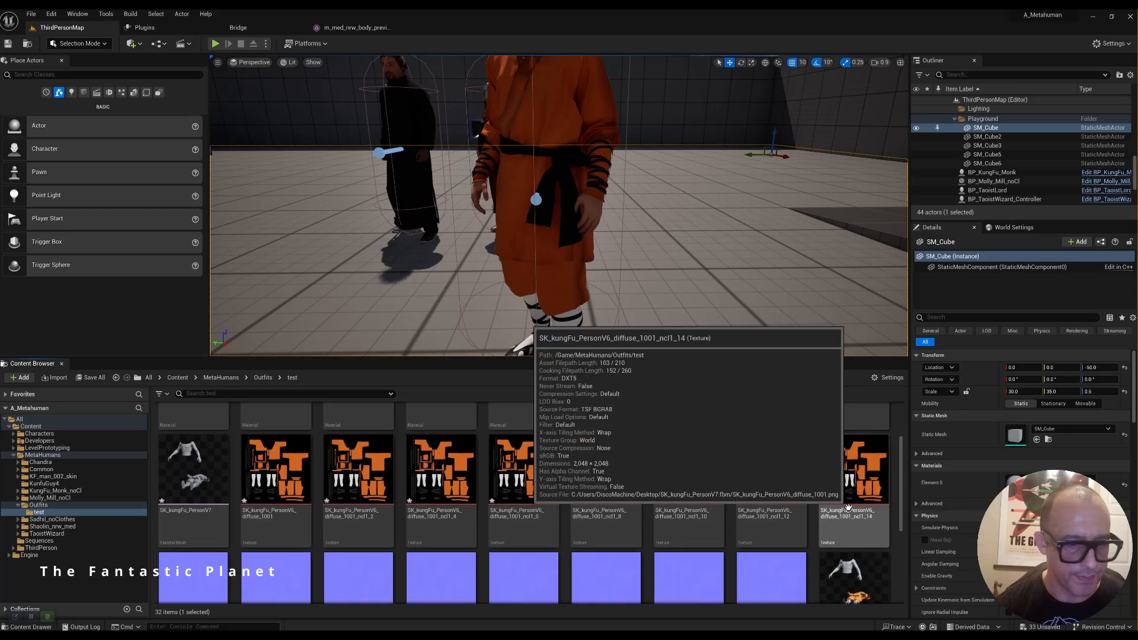
left_click(194, 480)
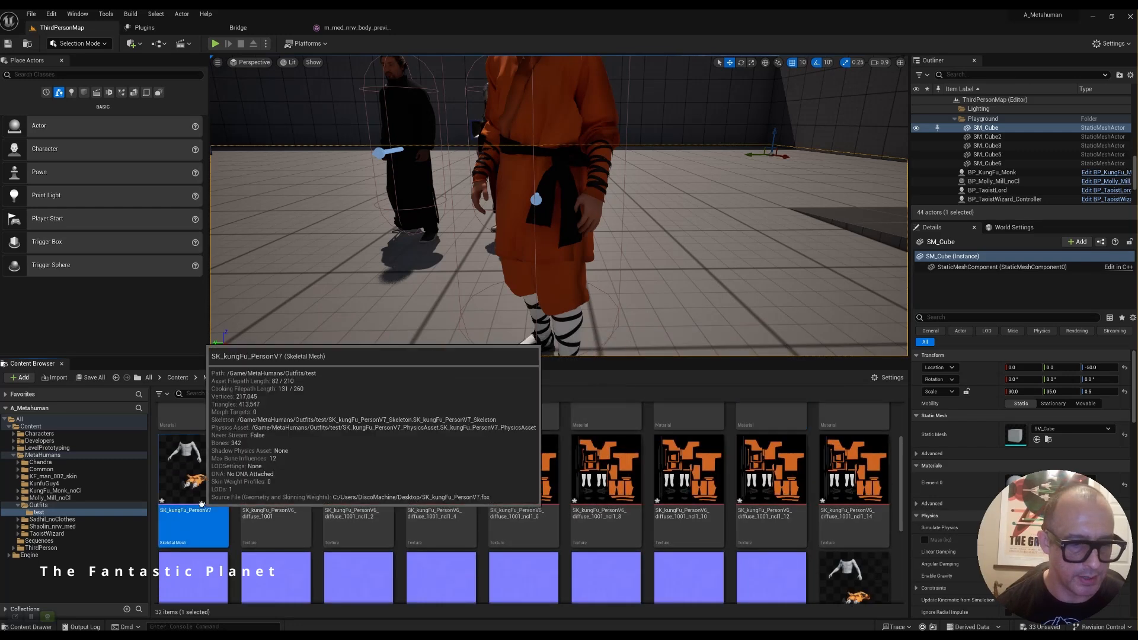
Step: Switch to Blender and reparent the SK_kungFu_PersonV6 outfit from m_med_nrw_body.001 directly to the root armature
key("alt+Tab")
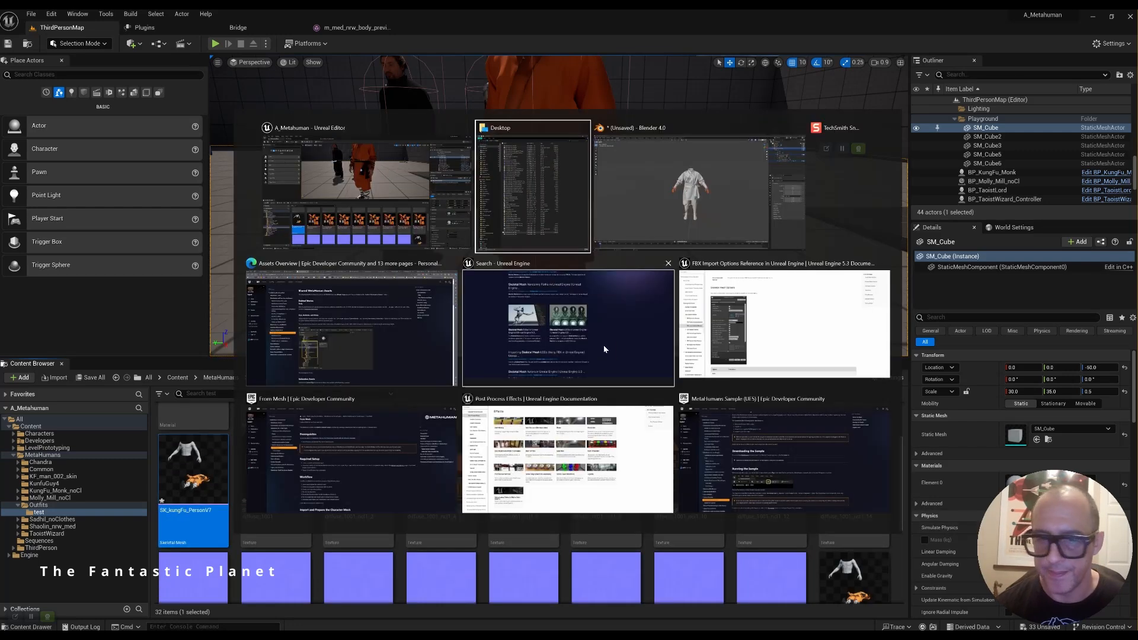
left_click(393, 215)
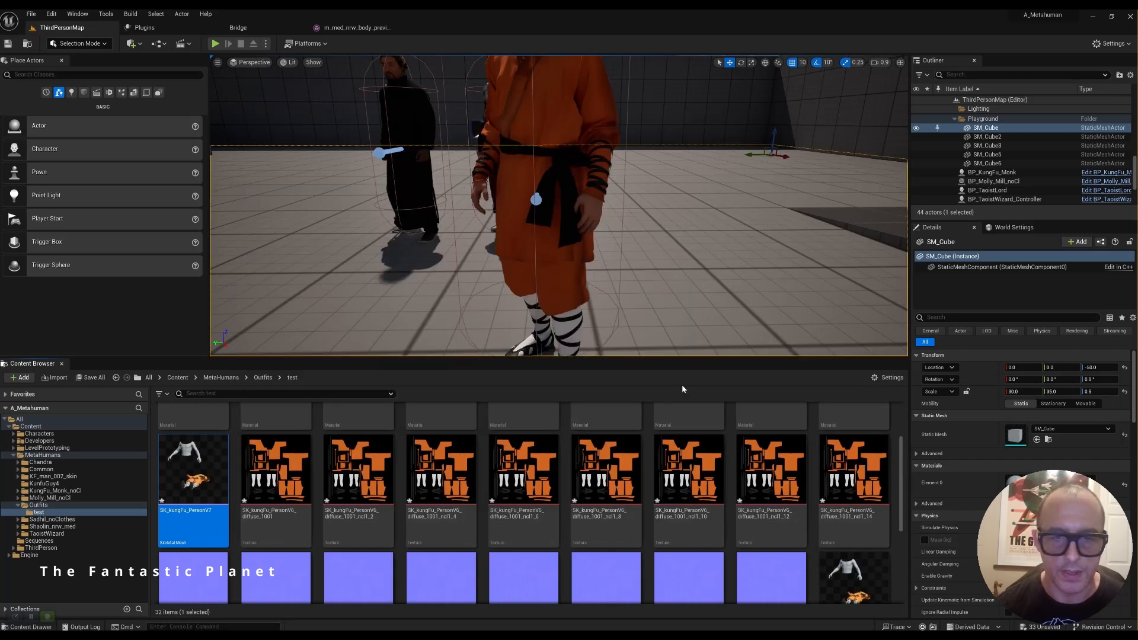
key("alt+Tab")
left_click(752, 241)
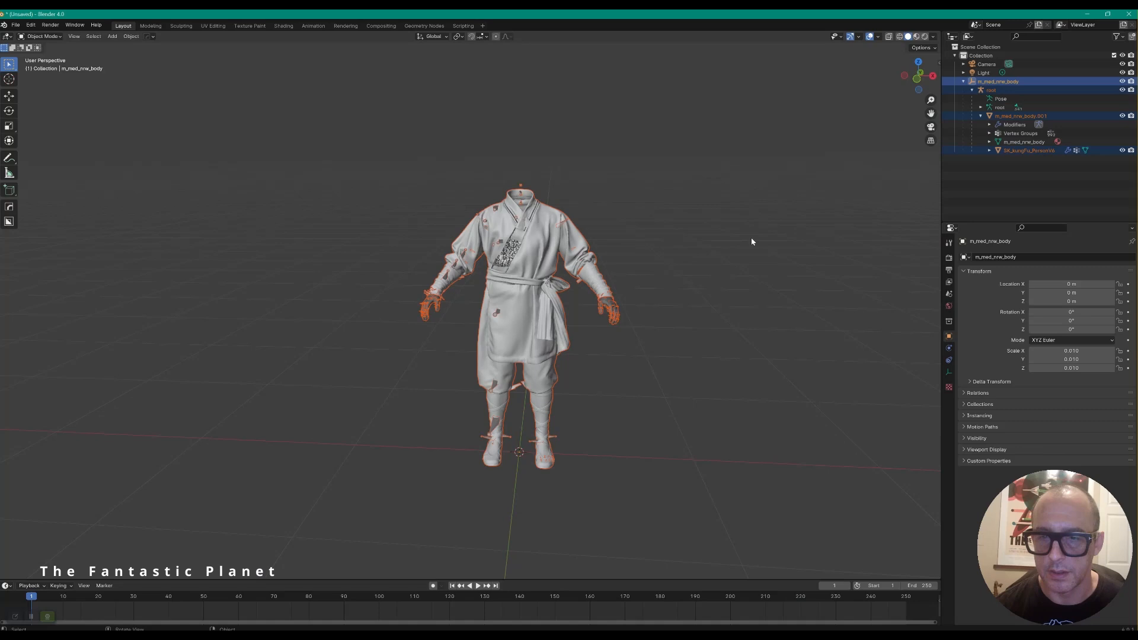
left_click(762, 271)
middle_click_drag(762, 269, 731, 270)
left_click(1021, 151)
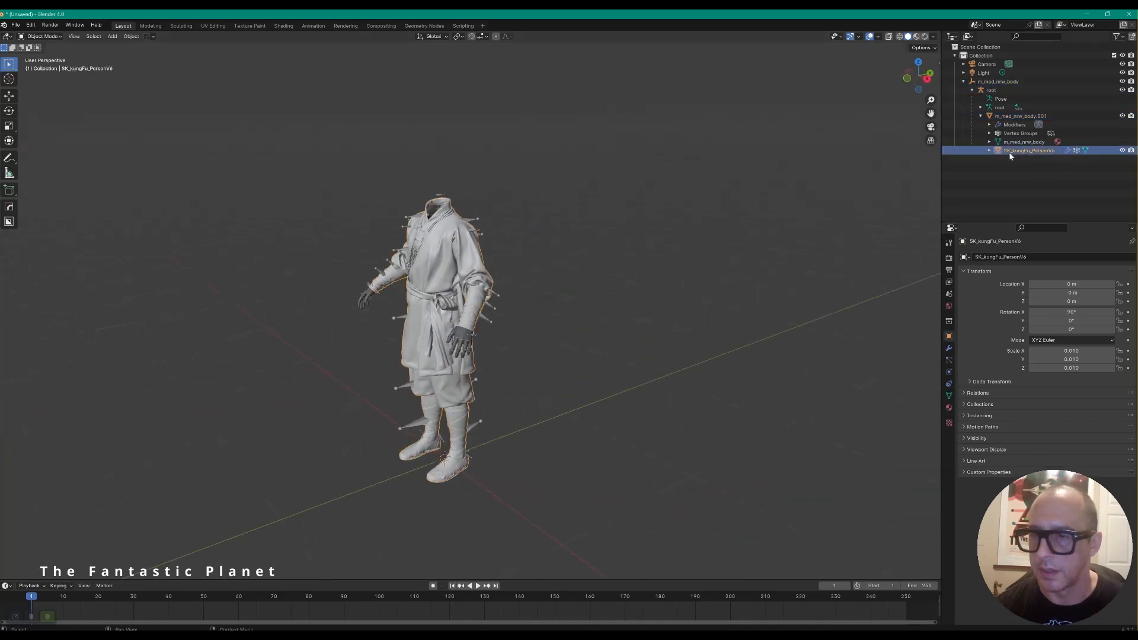
left_click(989, 151)
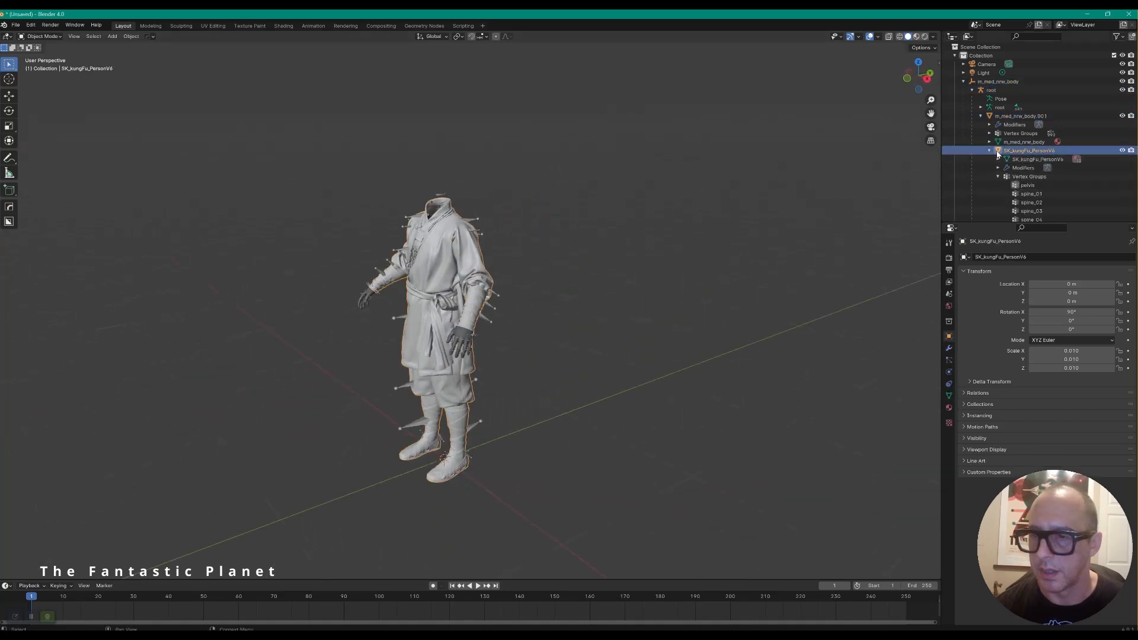
left_click(989, 150)
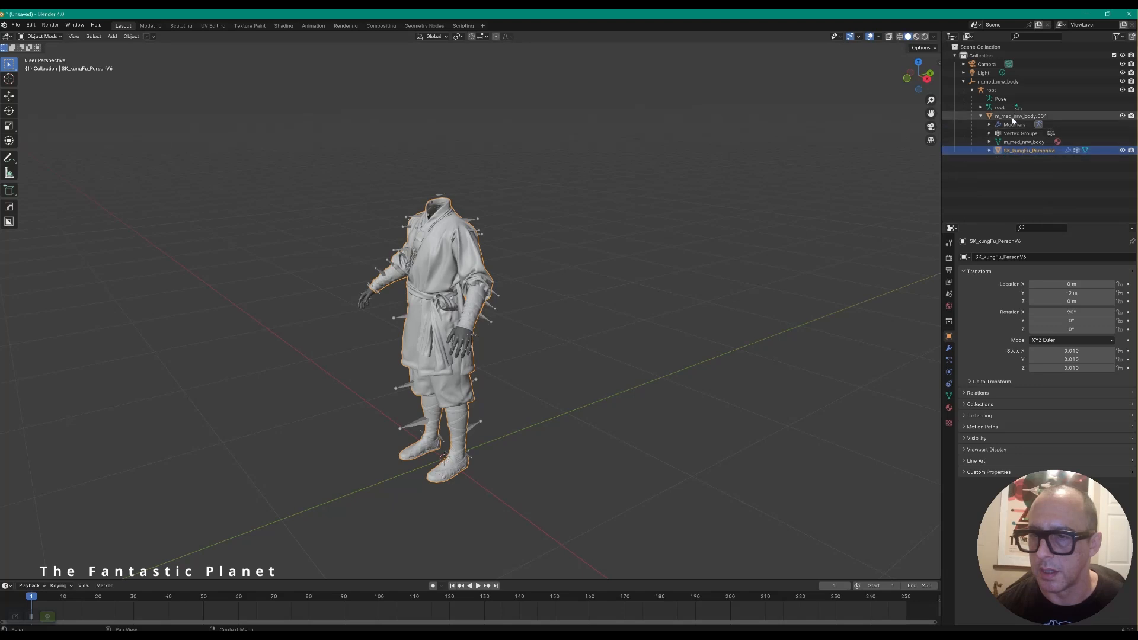
left_click(1020, 116)
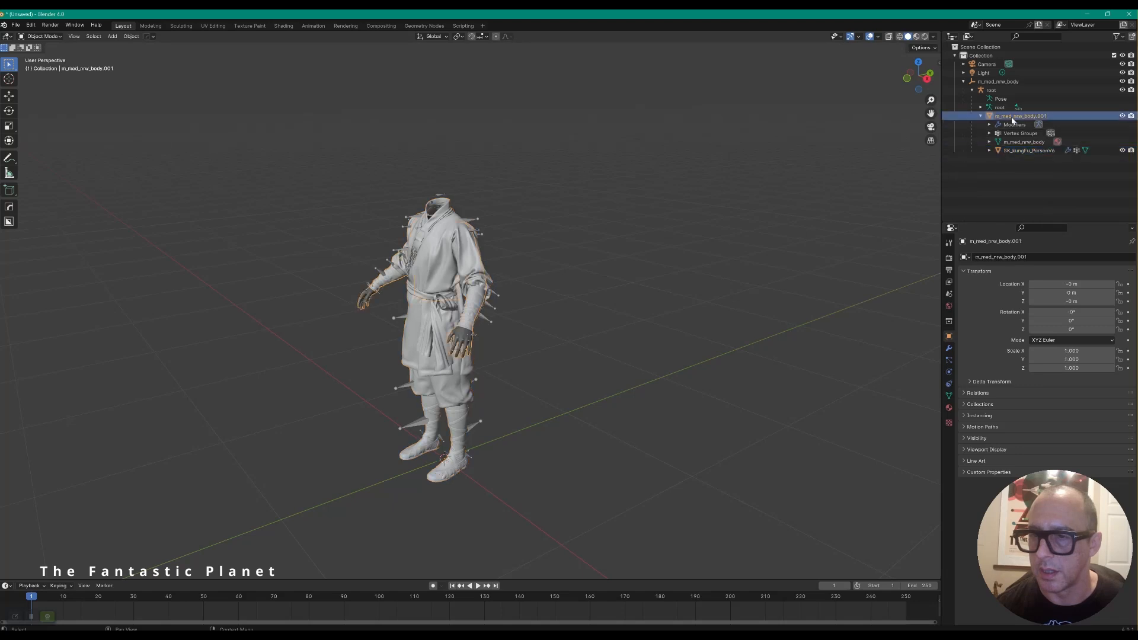
left_click(1010, 151)
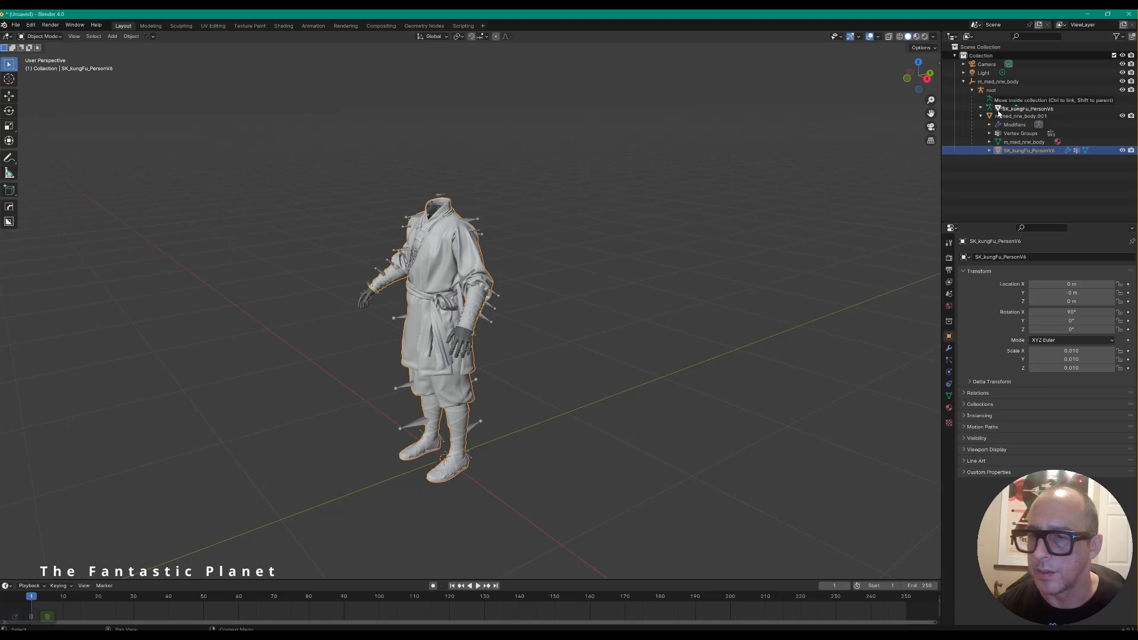
left_click_drag(1016, 150, 997, 91)
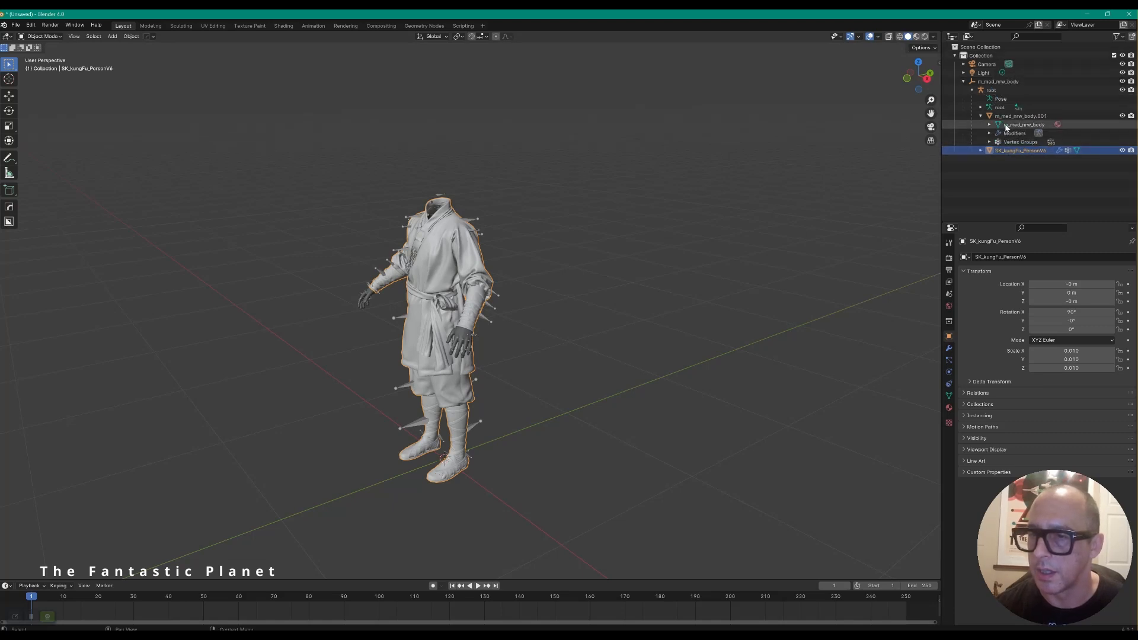
Step: Switch back to Unreal Engine, review the remaining imported assets and open the SK_kungFu_PersonV7 skeletal mesh
key("alt+Tab")
key("Tab")
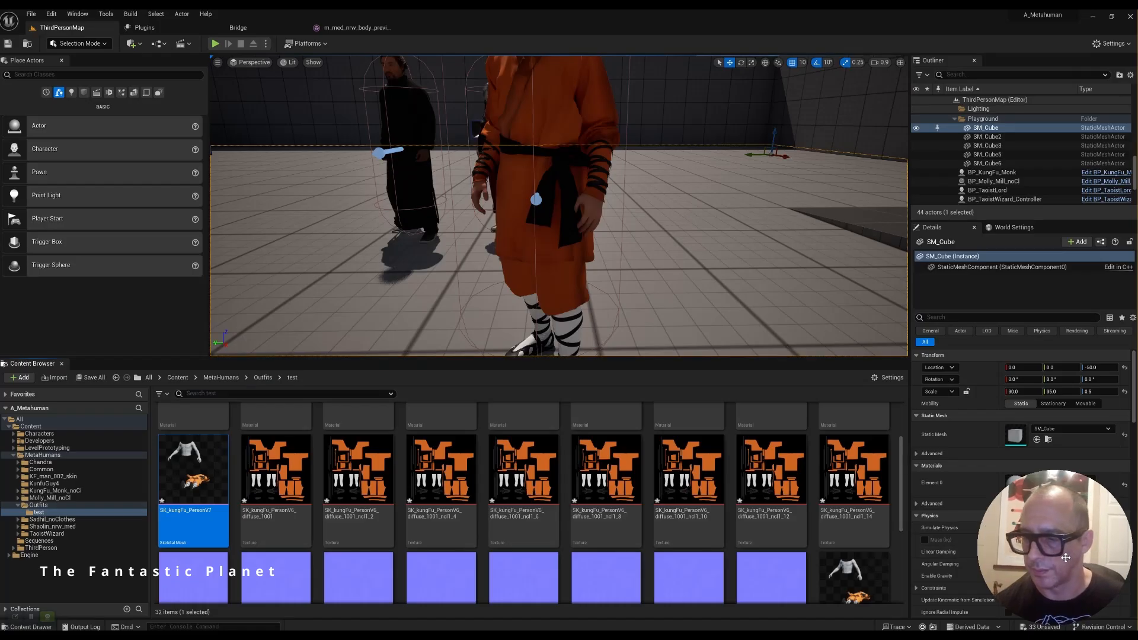
scroll(755, 534, "down", 3)
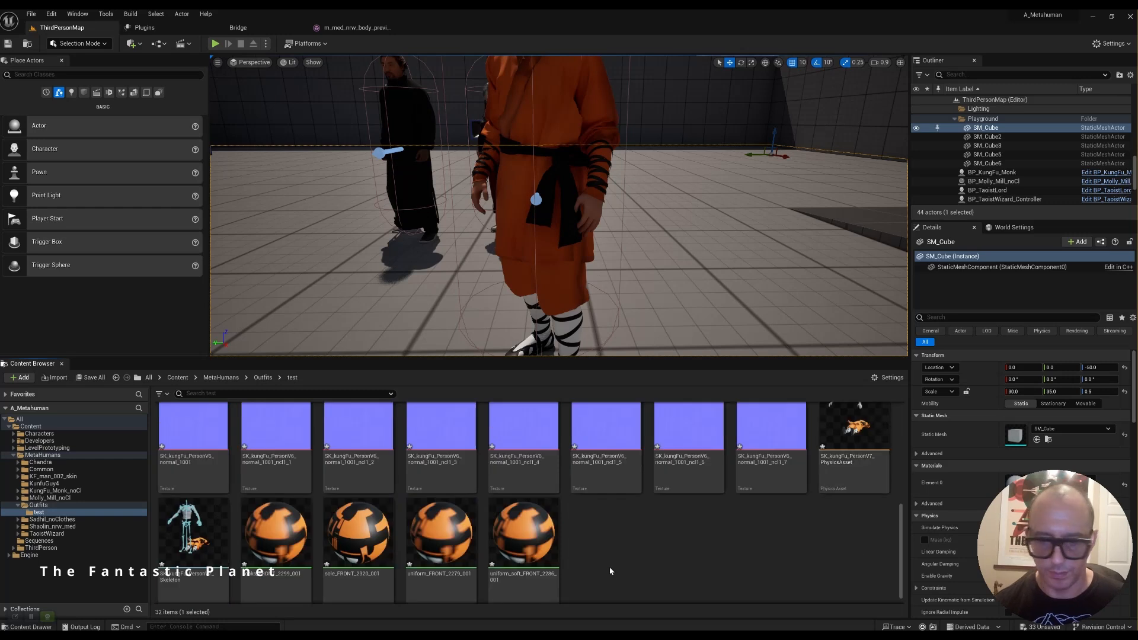
left_click(513, 563)
scroll(372, 495, "up", 5)
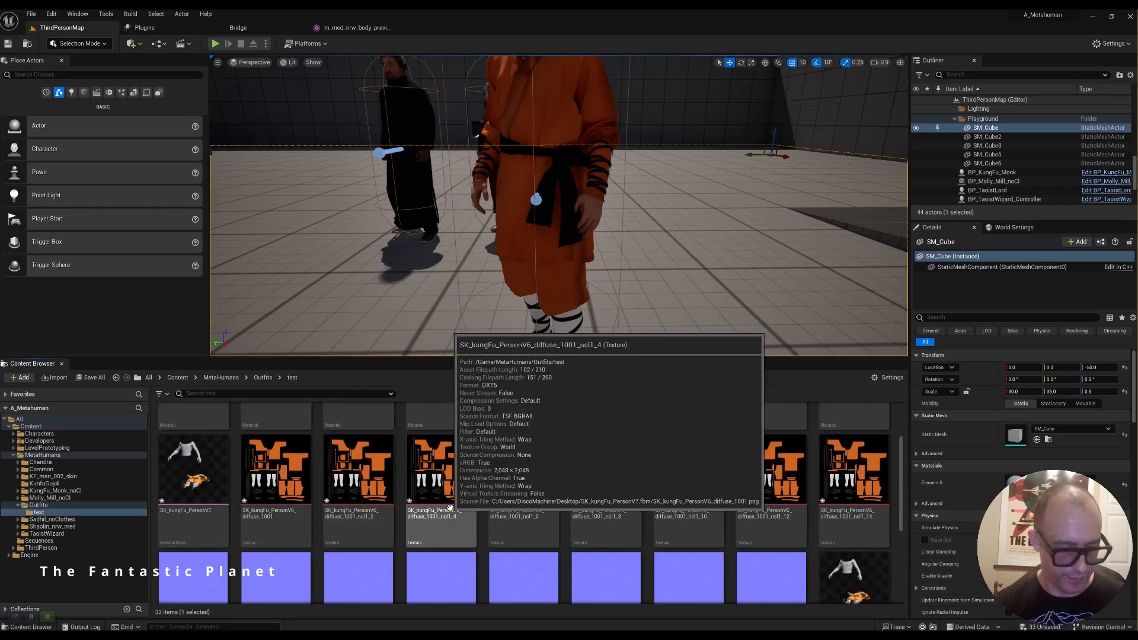
double_click(202, 560)
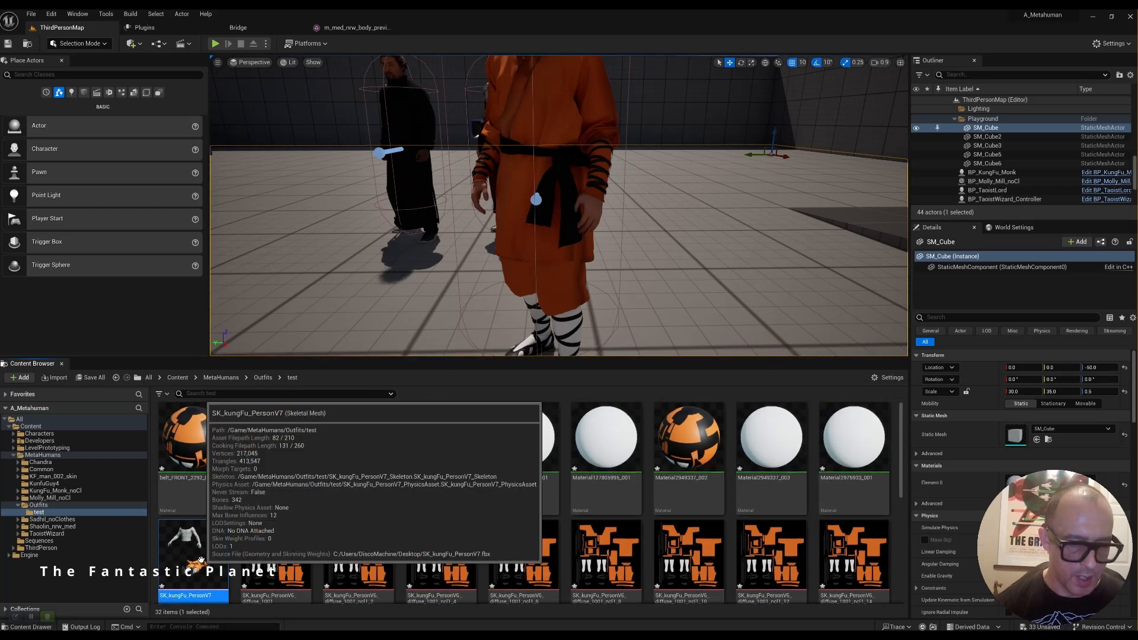
Step: Examine the position and orientation of the body and outfit in the skeletal mesh preview, and switch back to Blender
scroll(323, 468, "down", 6)
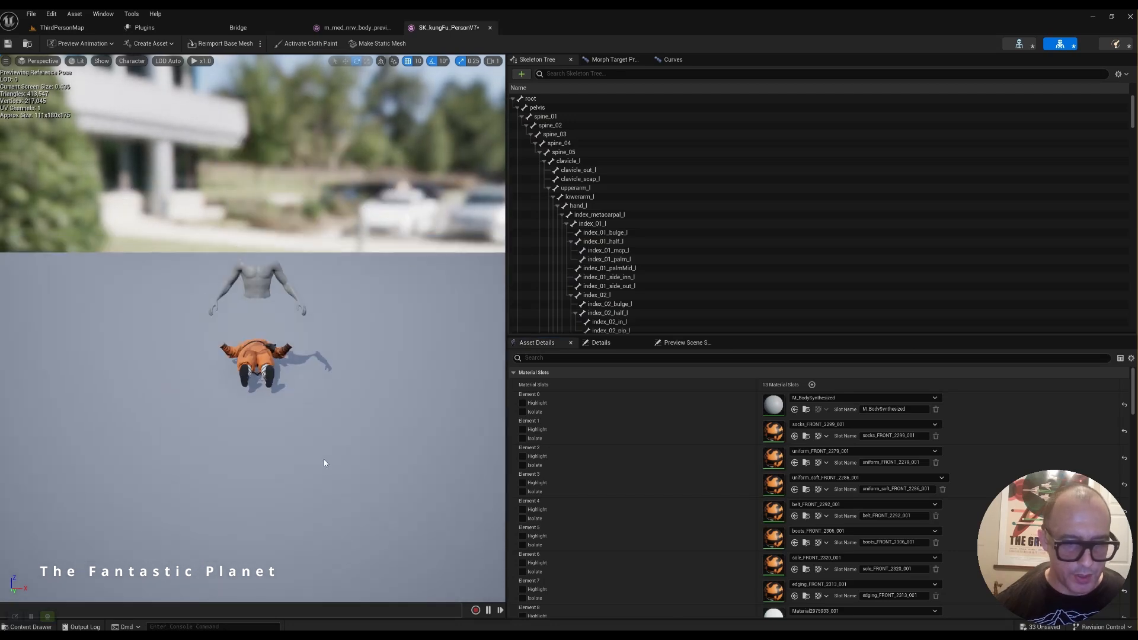
scroll(325, 444, "up", 4)
left_click_drag(334, 440, 397, 418)
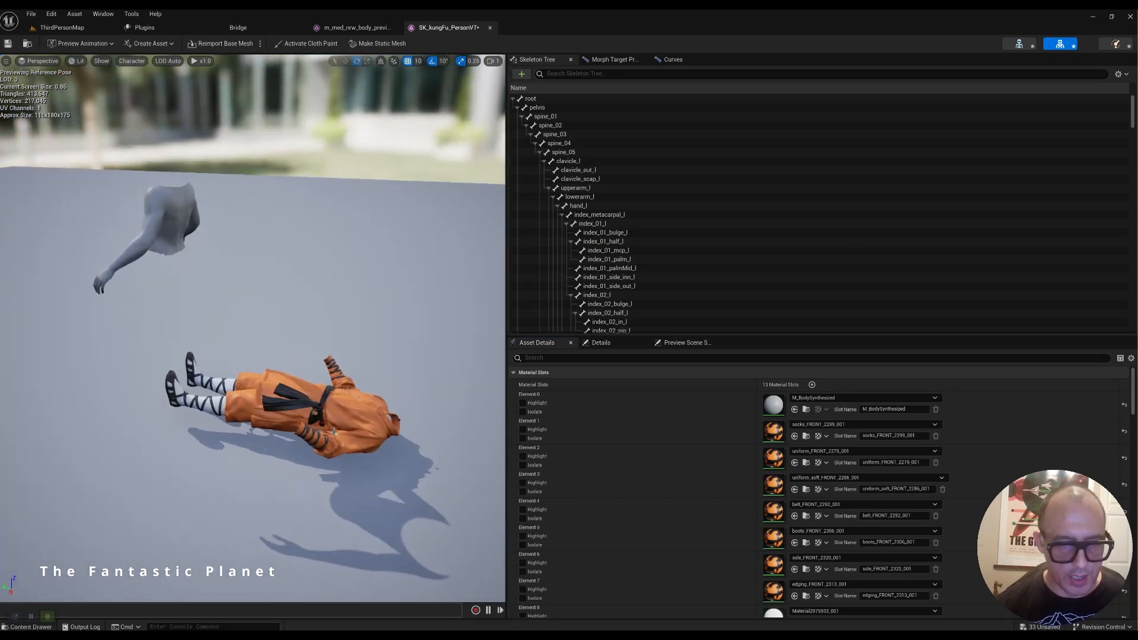
mouse_move(445, 425)
middle_mouse_down()
mouse_move(504, 379)
mouse_move(389, 403)
mouse_move(405, 396)
mouse_move(471, 418)
mouse_move(503, 368)
mouse_move(468, 400)
mouse_move(503, 364)
mouse_move(454, 424)
middle_mouse_up()
left_click(364, 436)
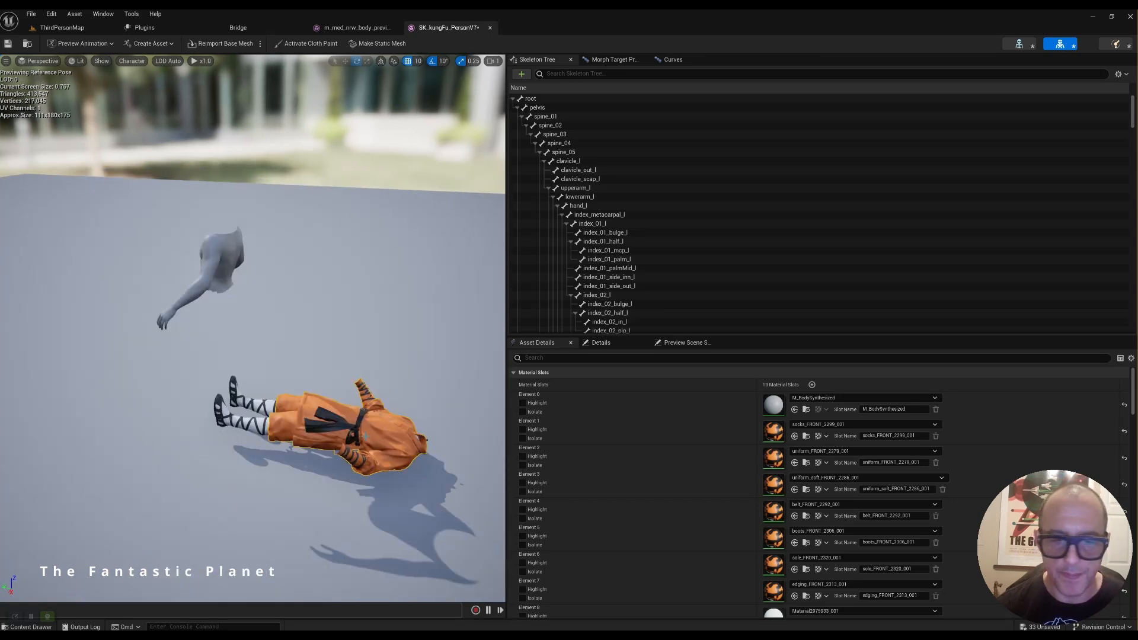
middle_click_drag(381, 440, 377, 534)
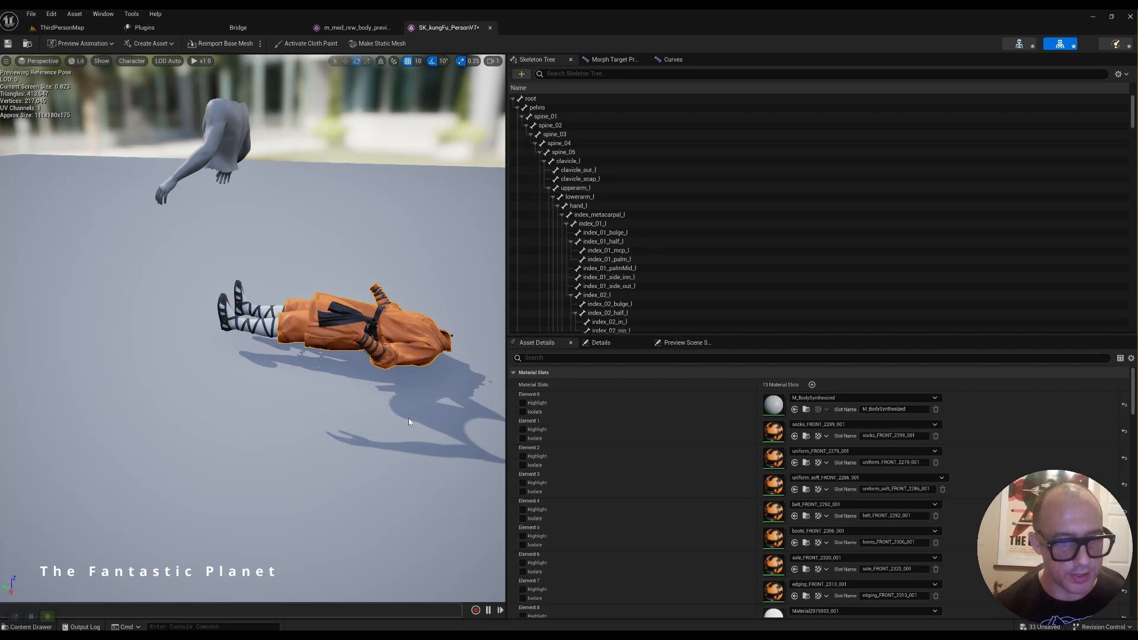
scroll(386, 393, "down", 4)
scroll(386, 393, "up", 1)
mouse_move(386, 393)
middle_mouse_down()
mouse_move(396, 355)
mouse_move(351, 462)
mouse_move(402, 399)
middle_mouse_up()
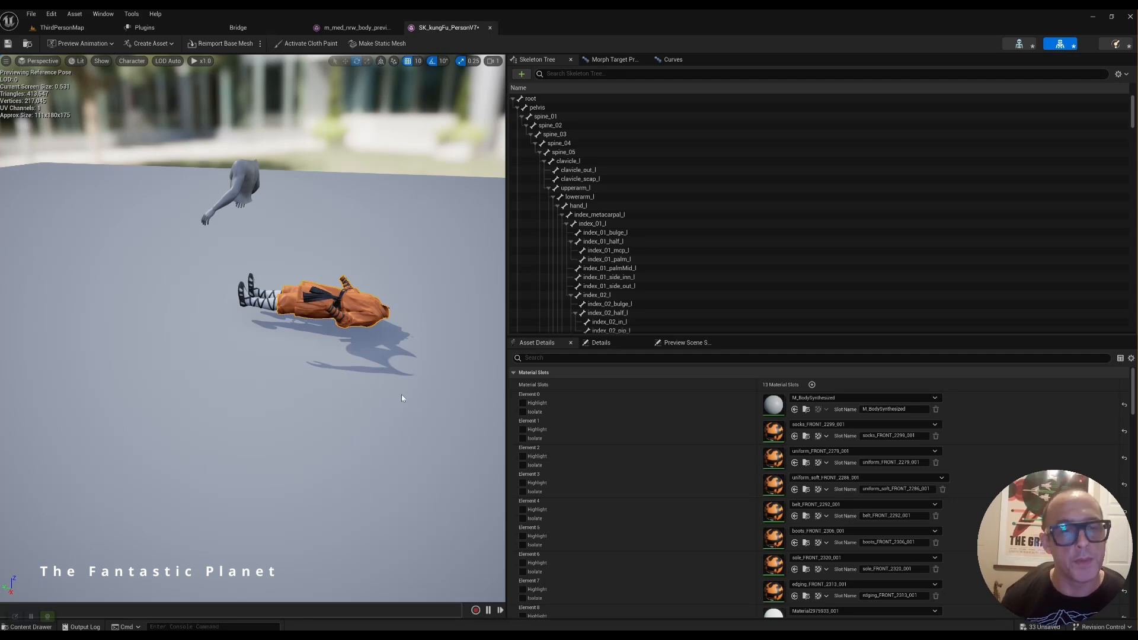
scroll(317, 319, "down", 3)
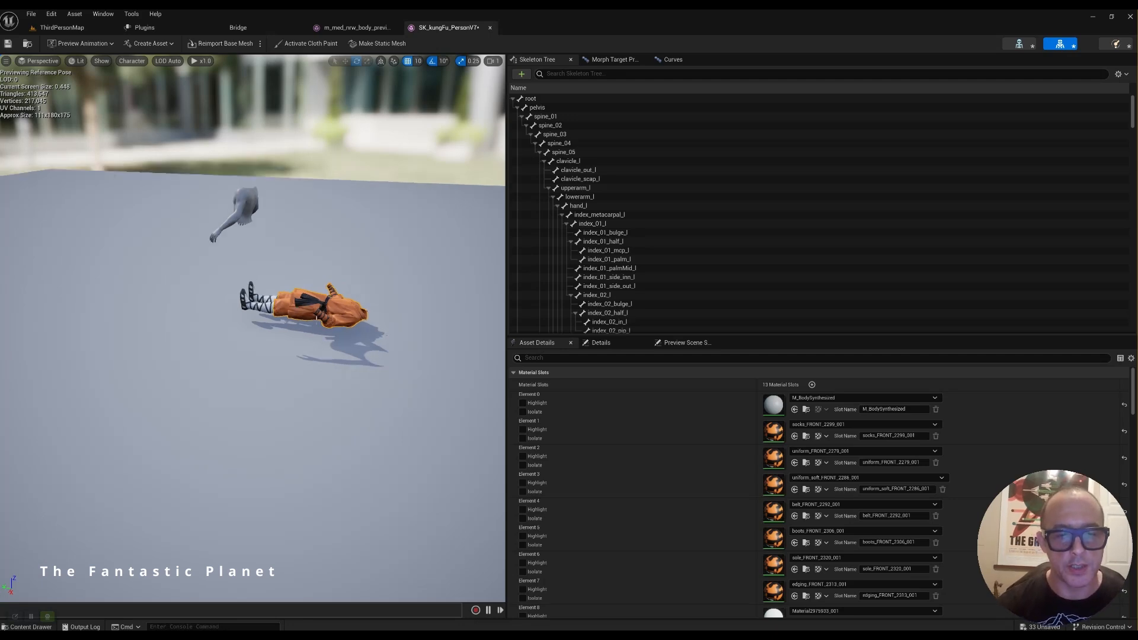
middle_click_drag(316, 319, 373, 299)
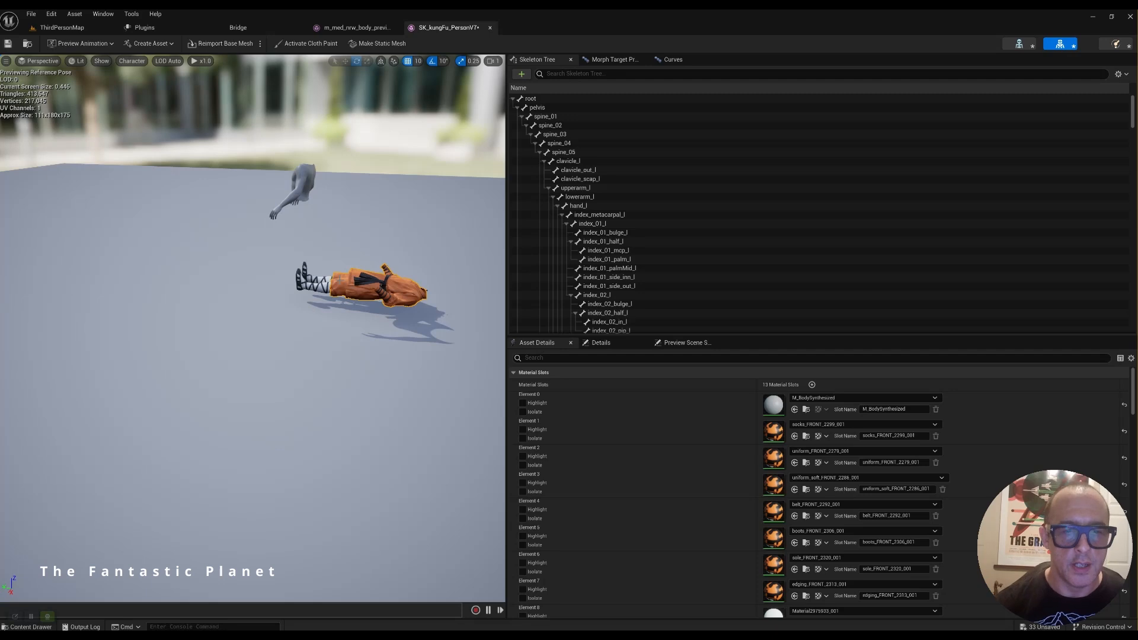
scroll(368, 270, "up", 5)
scroll(373, 266, "down", 7)
key("alt+Tab")
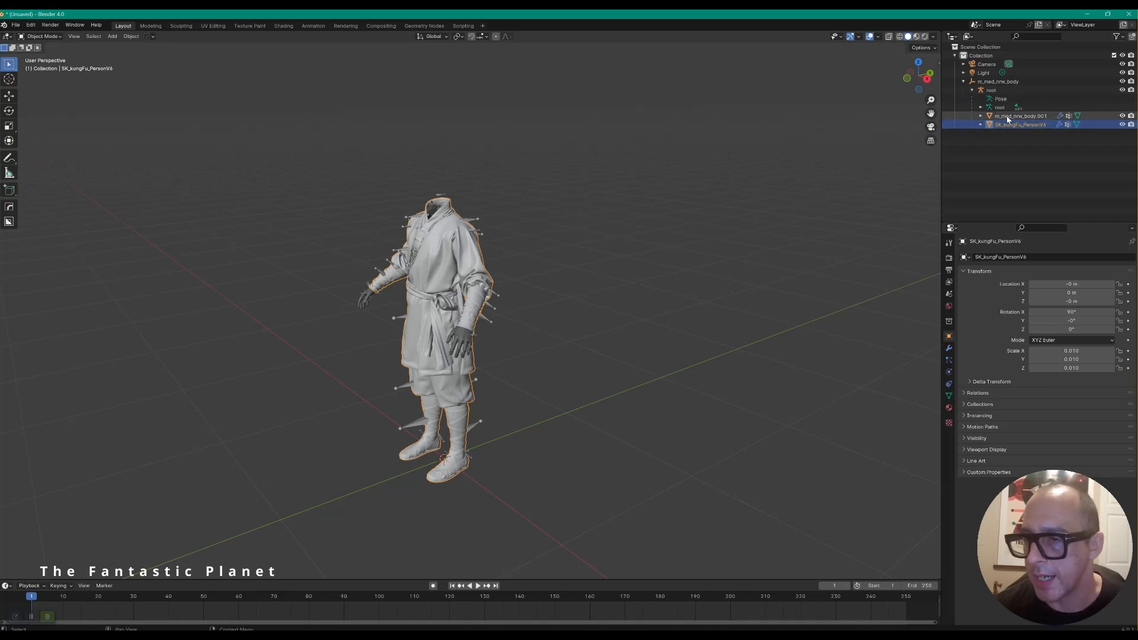
Step: Reparent the m_med_nrw_body.001 mesh under the SK_kungFu_PersonV6 outfit, and switch to Unreal Engine
left_click_drag(1002, 119, 1005, 125)
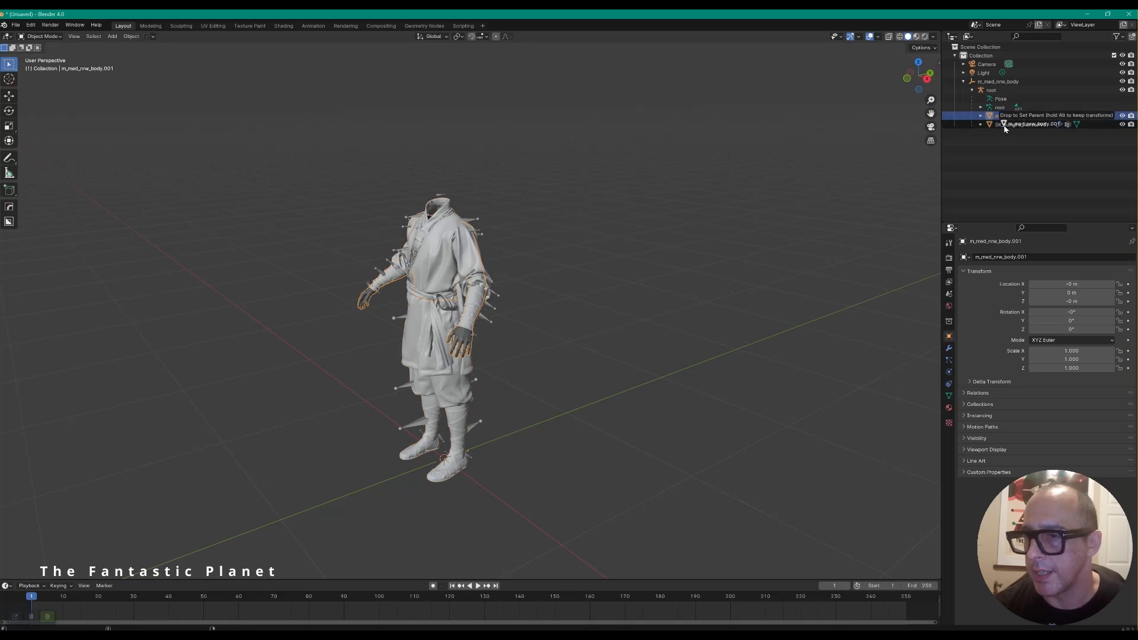
left_click(1006, 117)
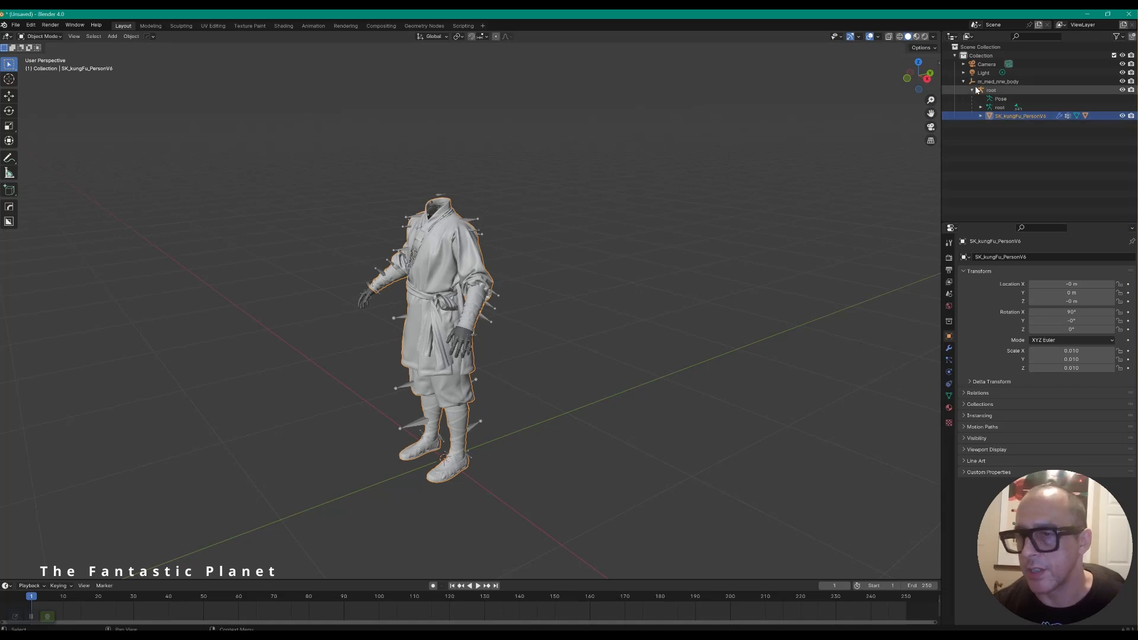
key("alt+Tab")
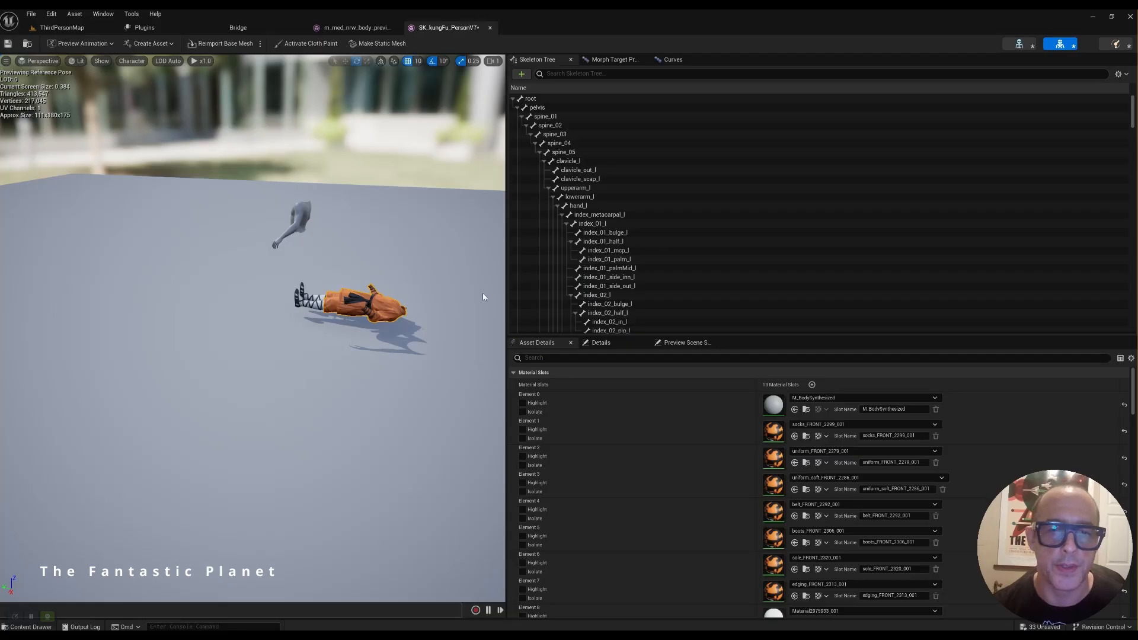
Step: Close the SK_kungFu_PersonV7 skeletal mesh editor and delete all assets in the Outfits/test folder
left_click(490, 29)
left_click(62, 27)
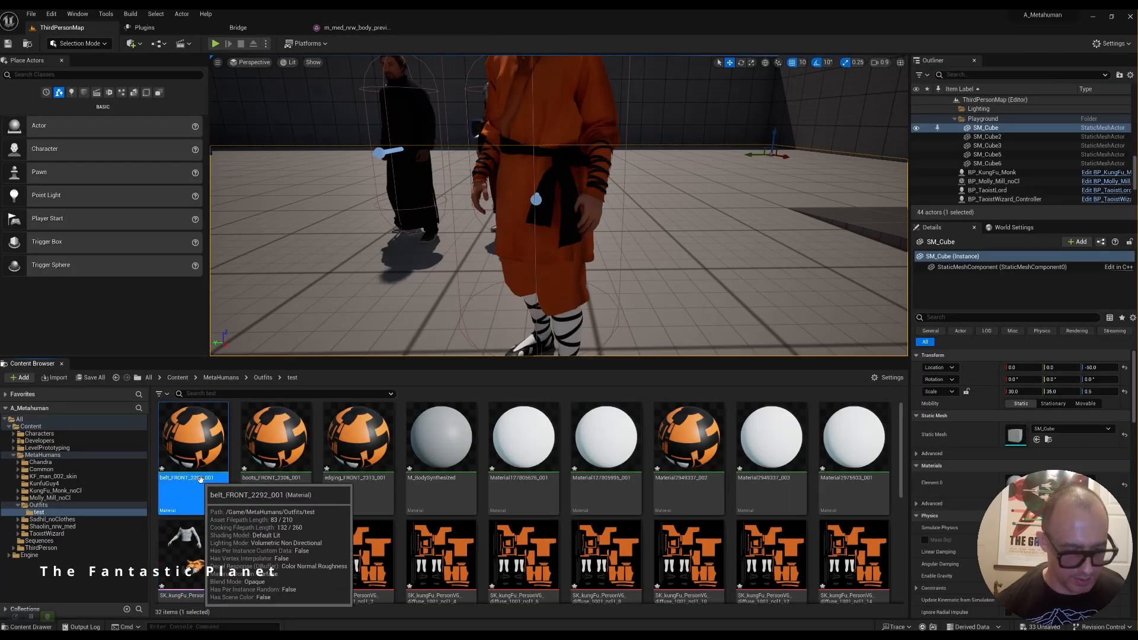
key("ctrl+a")
key("Delete")
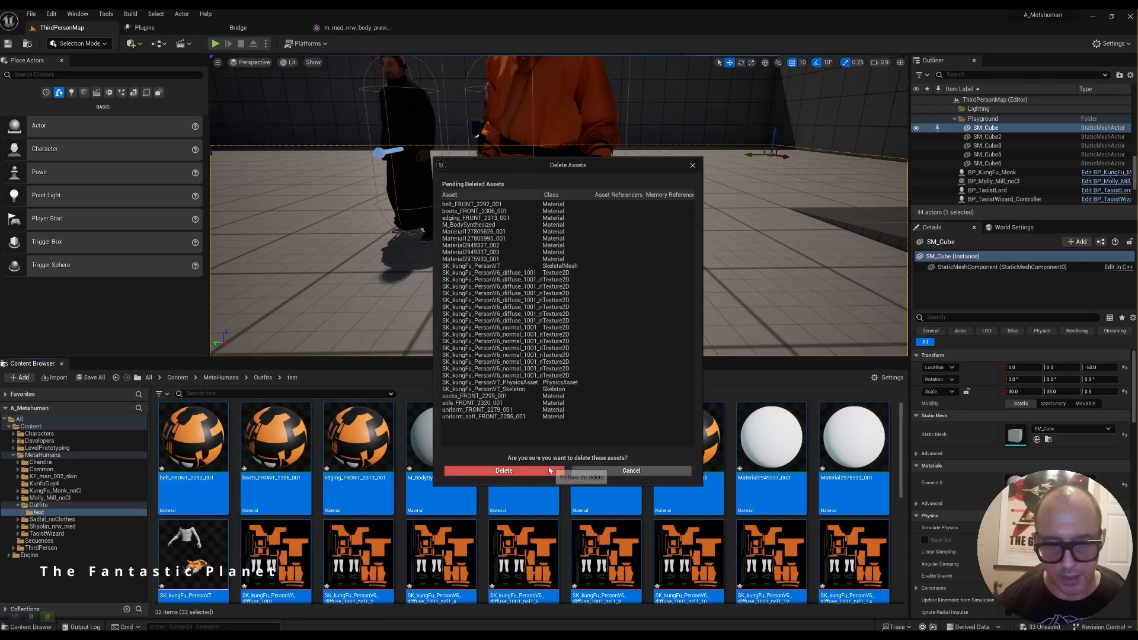
left_click(509, 481)
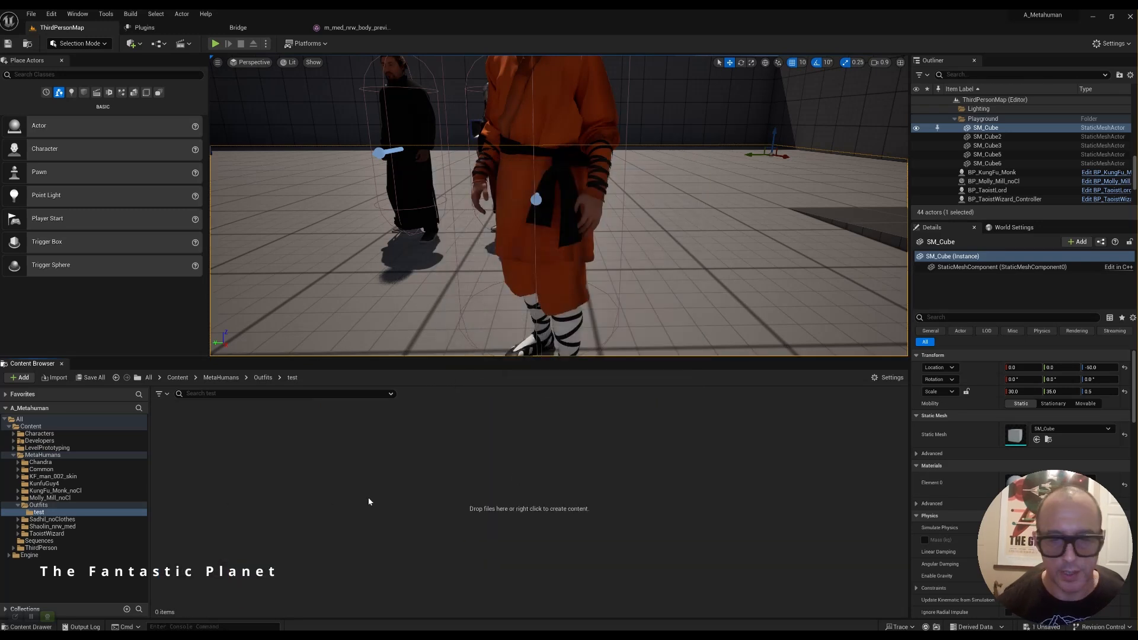
Step: Switch back to Blender and select the entire m_med_nrw_body hierarchy
key("alt+Tab")
left_click(626, 193)
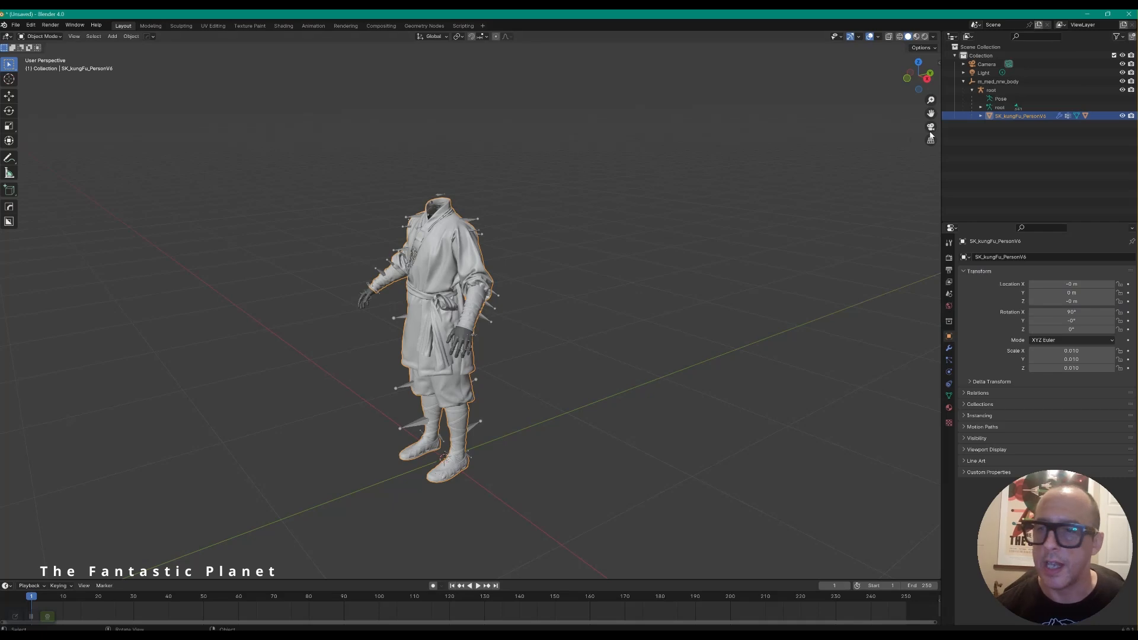
right_click(994, 83)
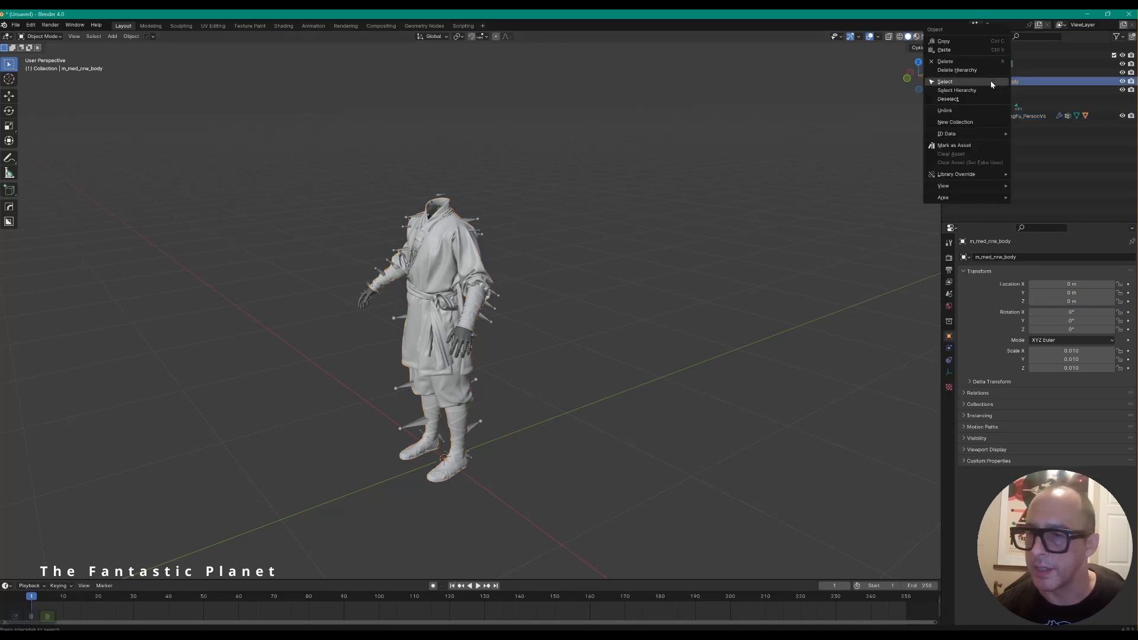
left_click(994, 90)
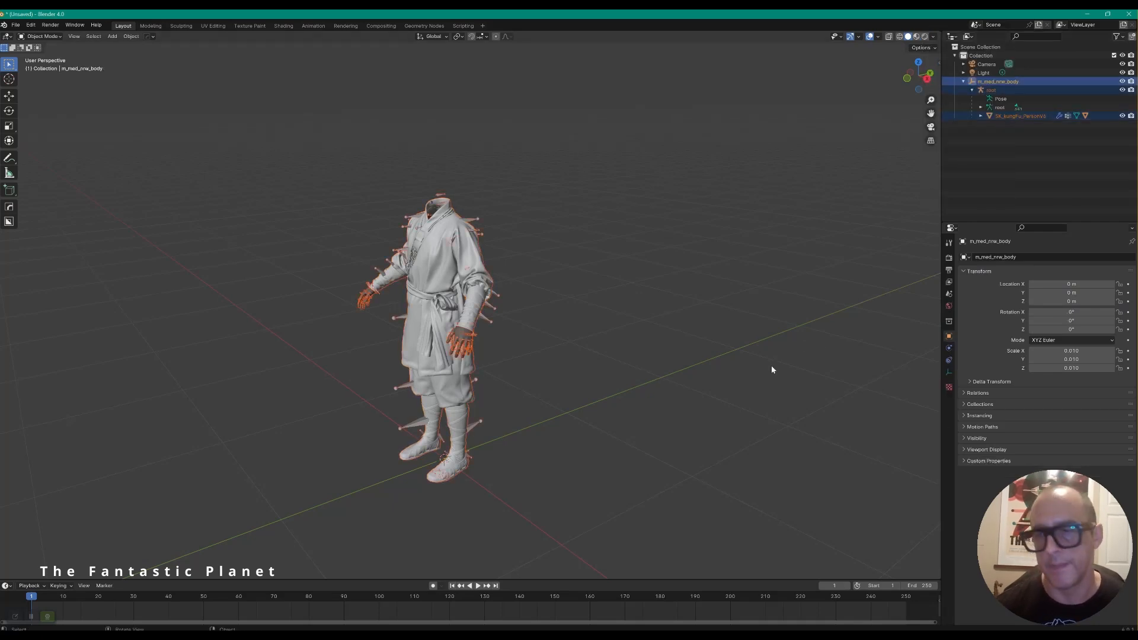
Step: Export the selected hierarchy as FBX, overwriting SK_kungFu_PersonV7.fbx on the Desktop, after checking the include, transform, geometry and armature options
left_click(14, 26)
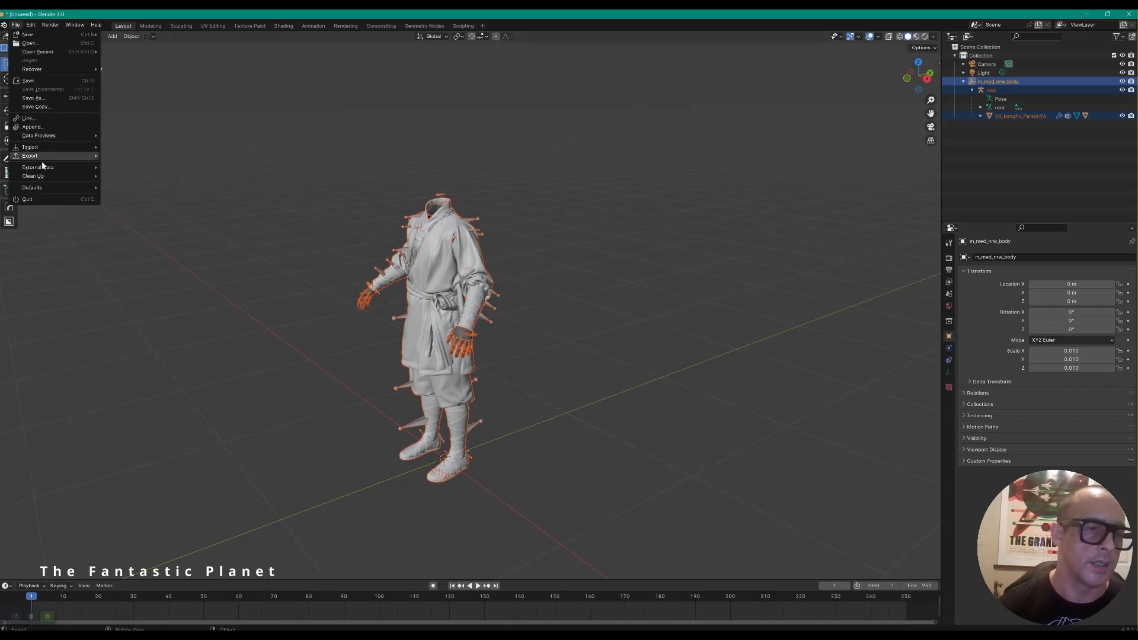
mouse_move(41, 157)
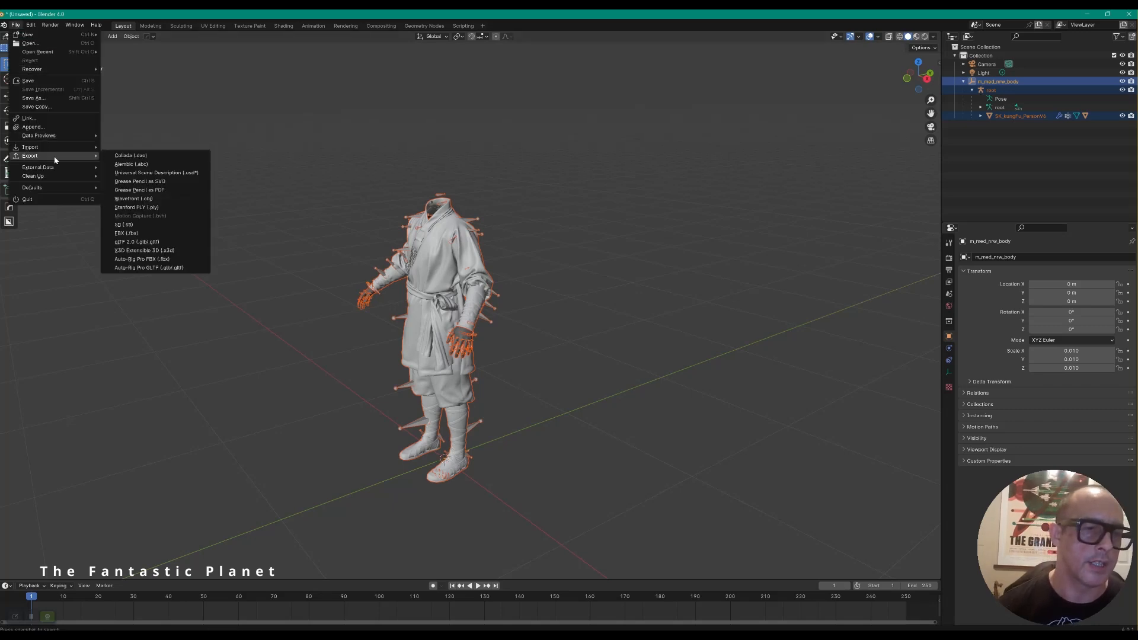
left_click(150, 233)
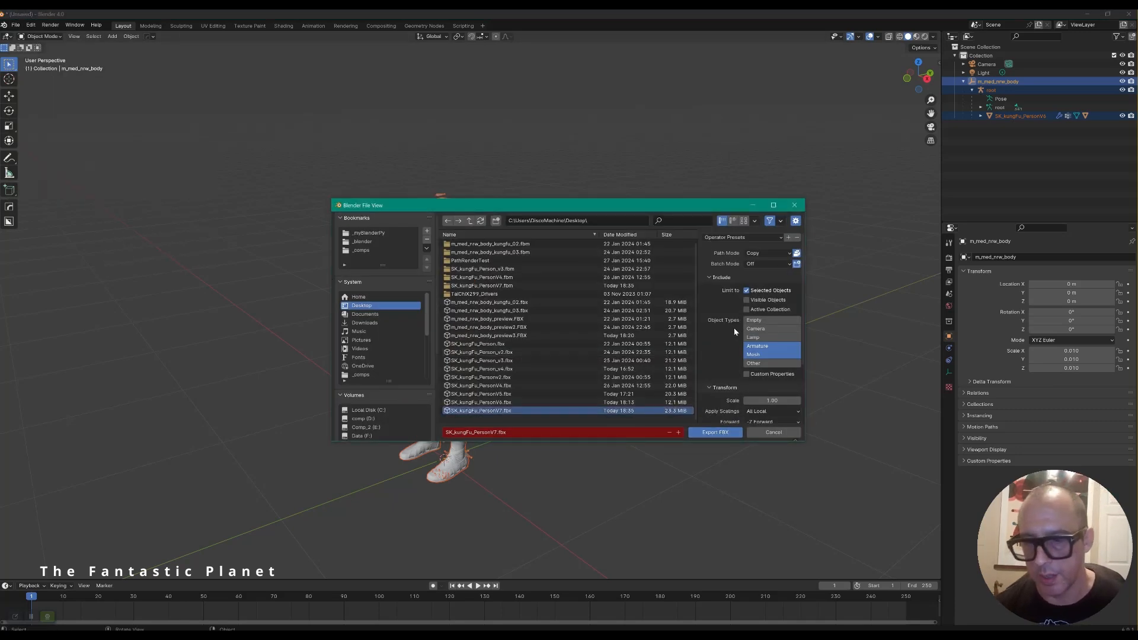
scroll(734, 328, "down", 3)
scroll(734, 328, "up", 3)
scroll(734, 328, "down", 3)
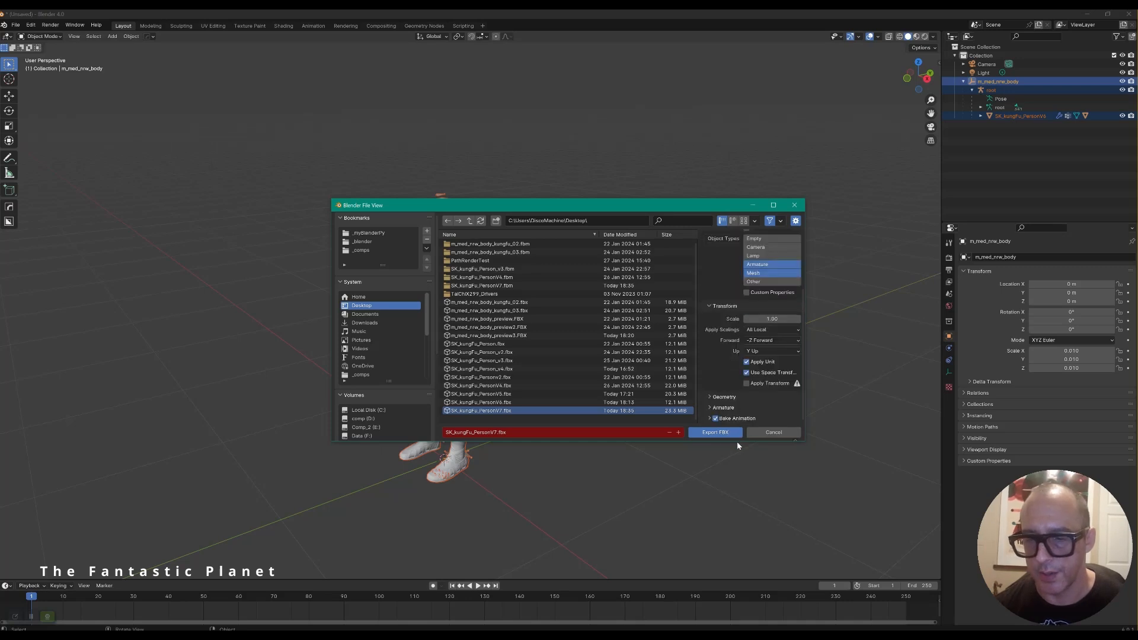
left_click(713, 397)
scroll(768, 361, "down", 3)
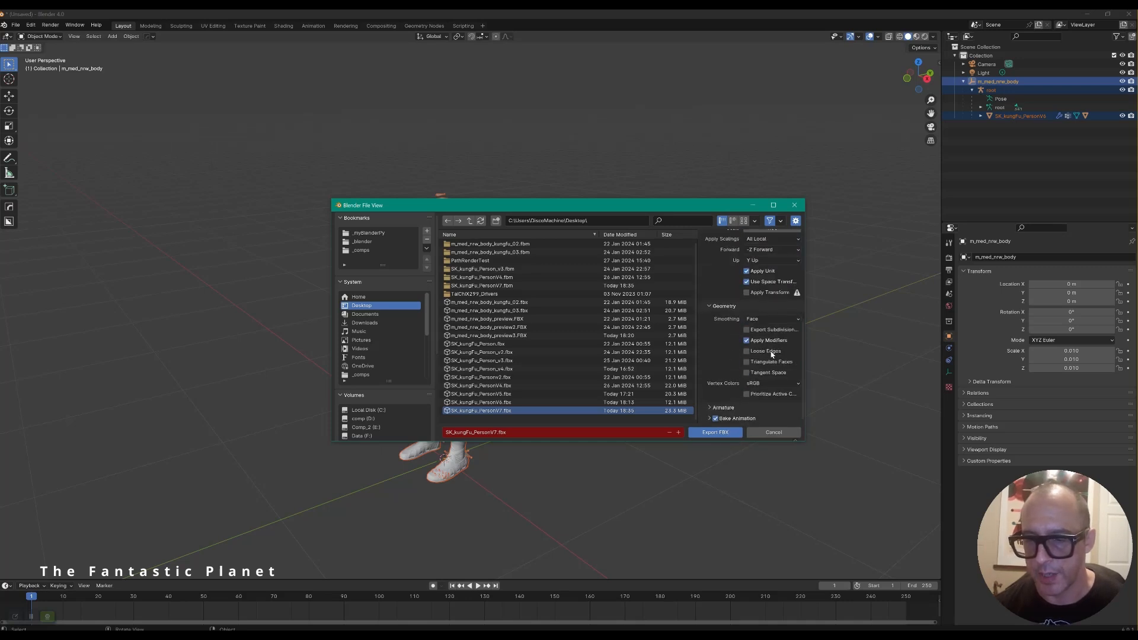
left_click(713, 408)
scroll(764, 379, "down", 2)
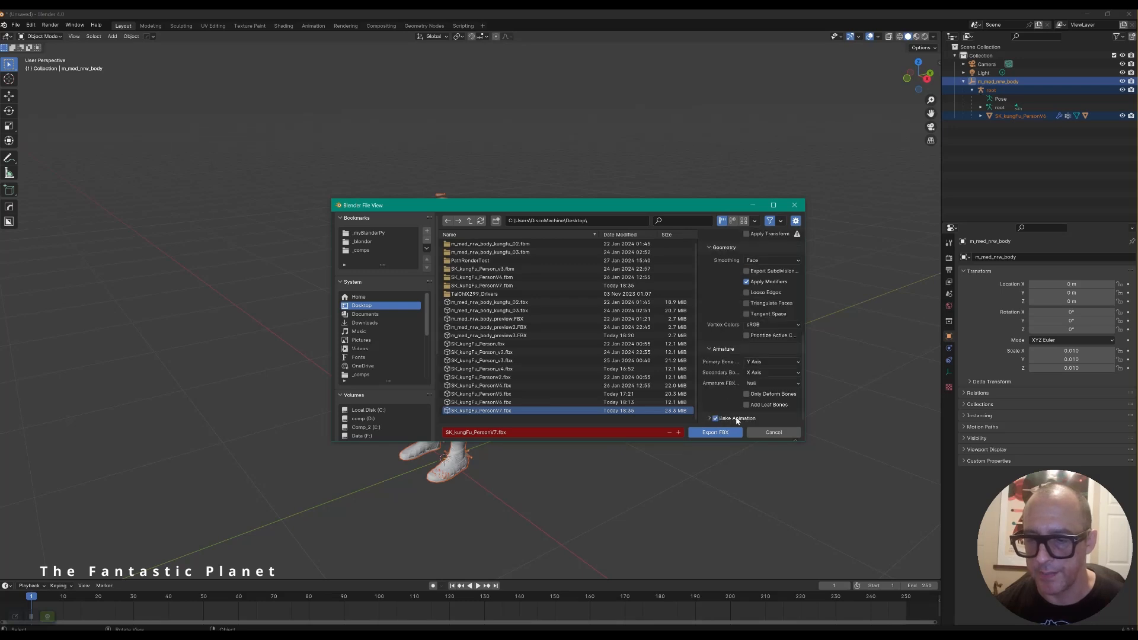
left_click(716, 432)
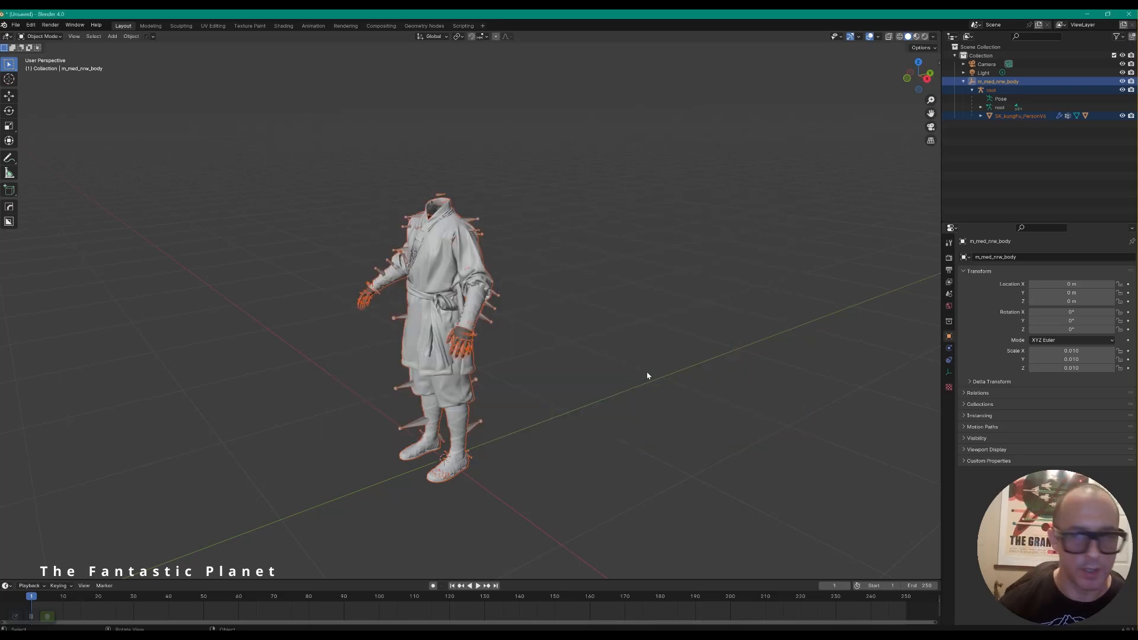
Step: Import SK_kungFu_PersonV7.fbx from the Desktop folder into Unreal's test folder as a skeletal mesh with no skeleton assigned and new materials created
key("alt+Tab")
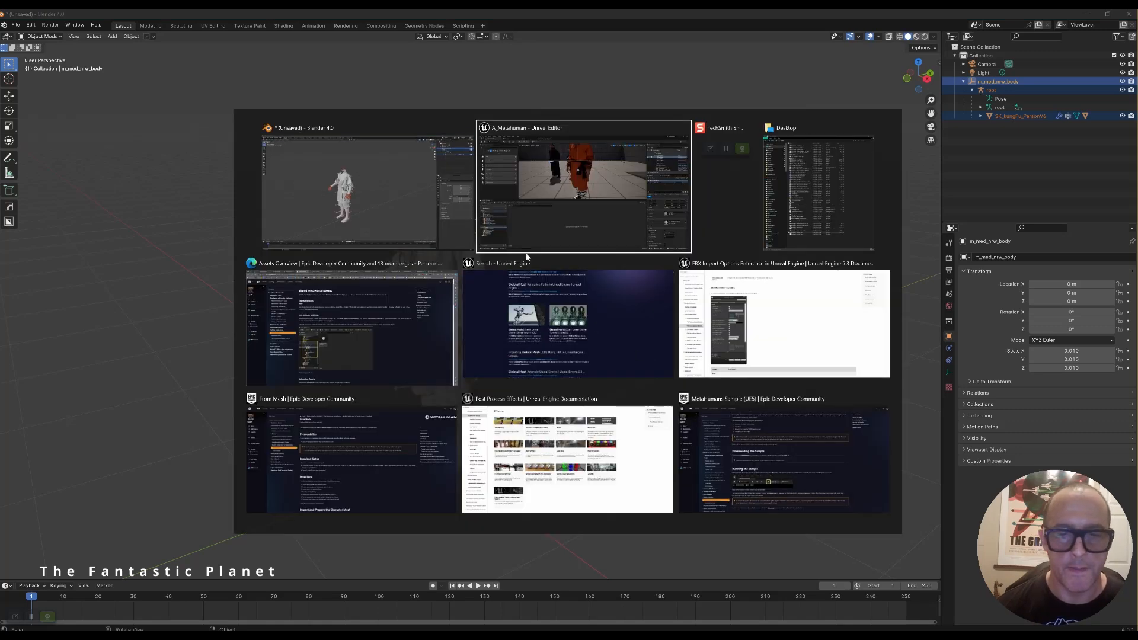
left_click(806, 197)
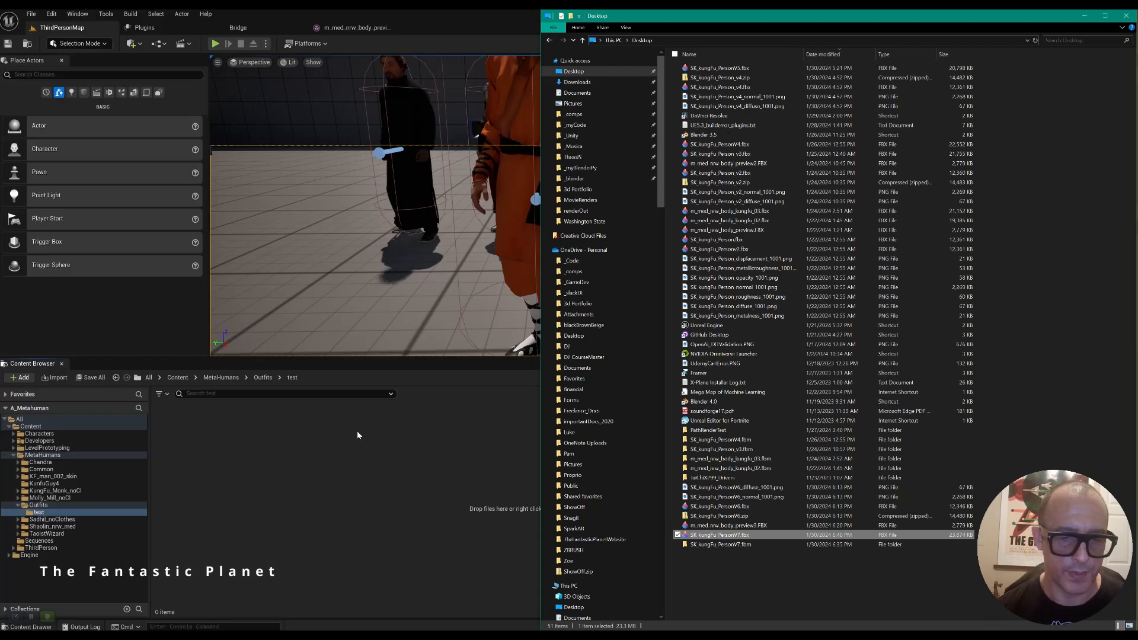
left_click(509, 172)
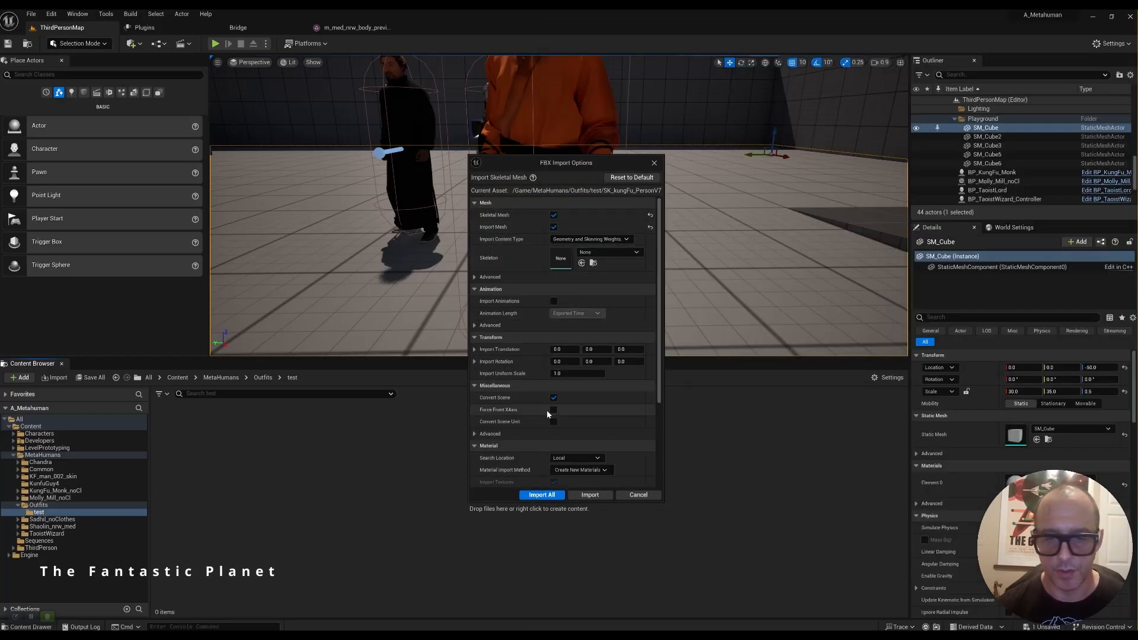
scroll(546, 412, "down", 5)
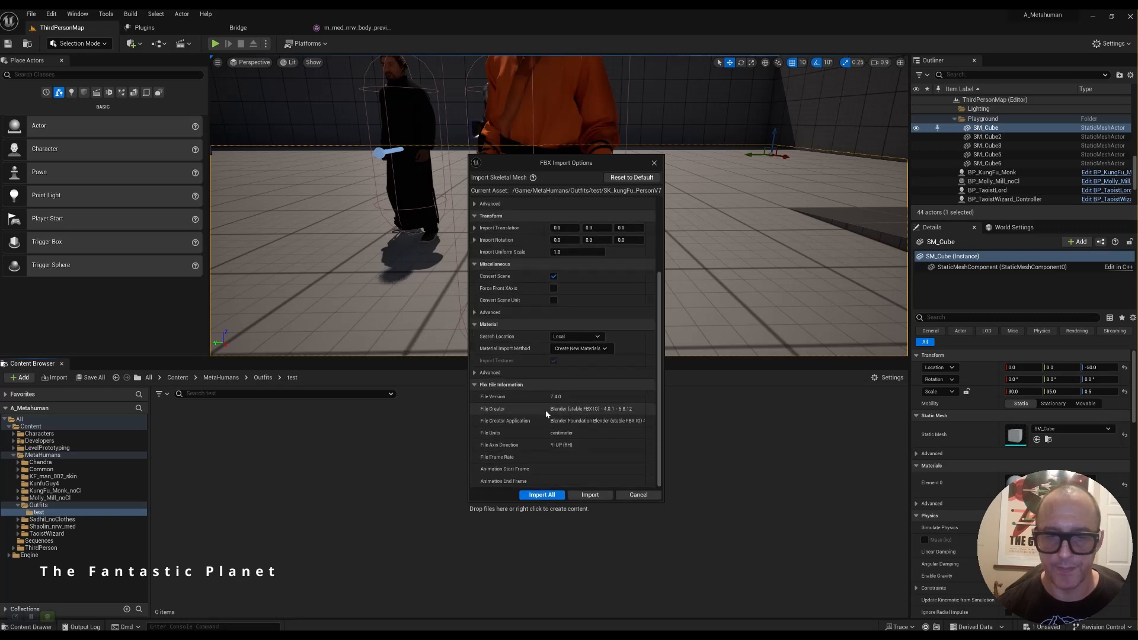
left_click(542, 494)
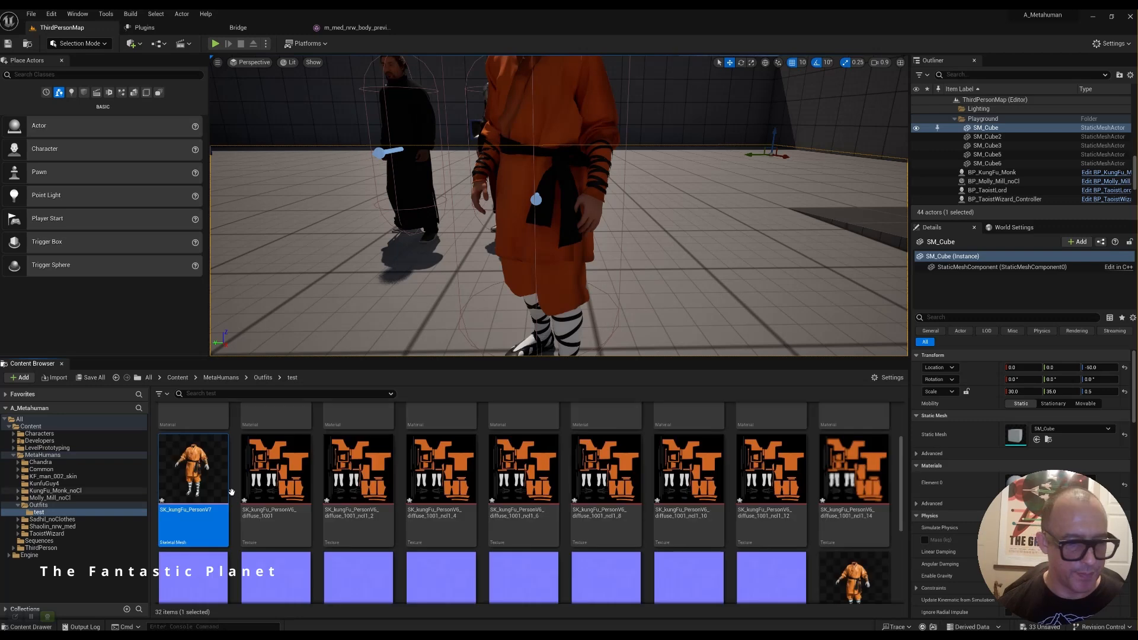
Step: Review the newly imported skeletal mesh, diffuse textures and materials in the test folder
scroll(497, 510, "down", 2)
scroll(498, 511, "up", 7)
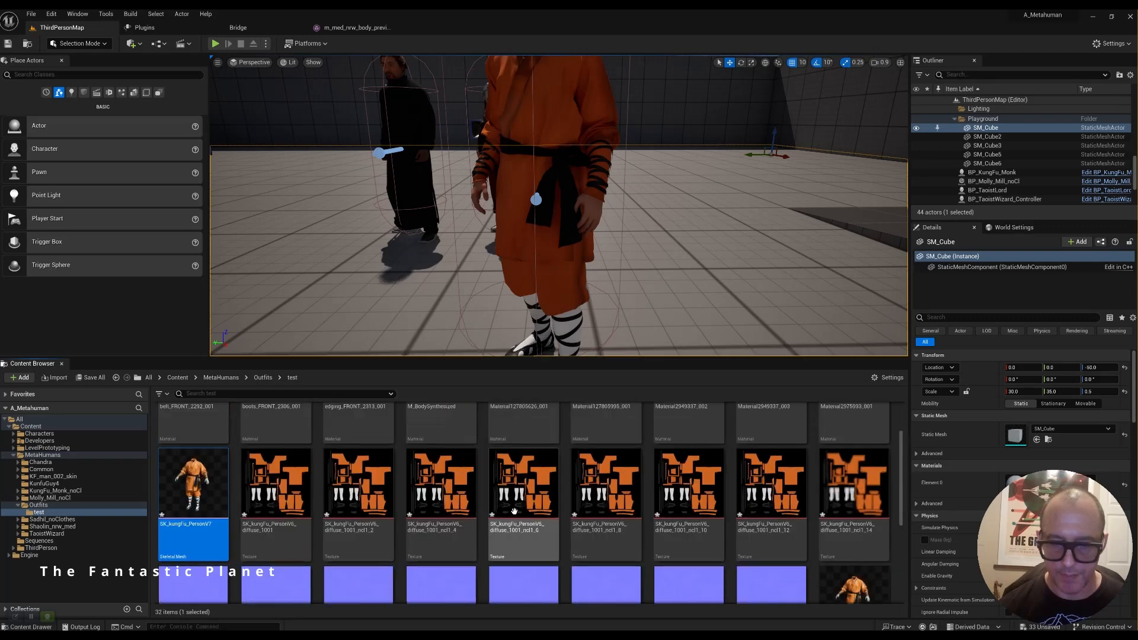
left_click(296, 528)
scroll(603, 496, "down", 6)
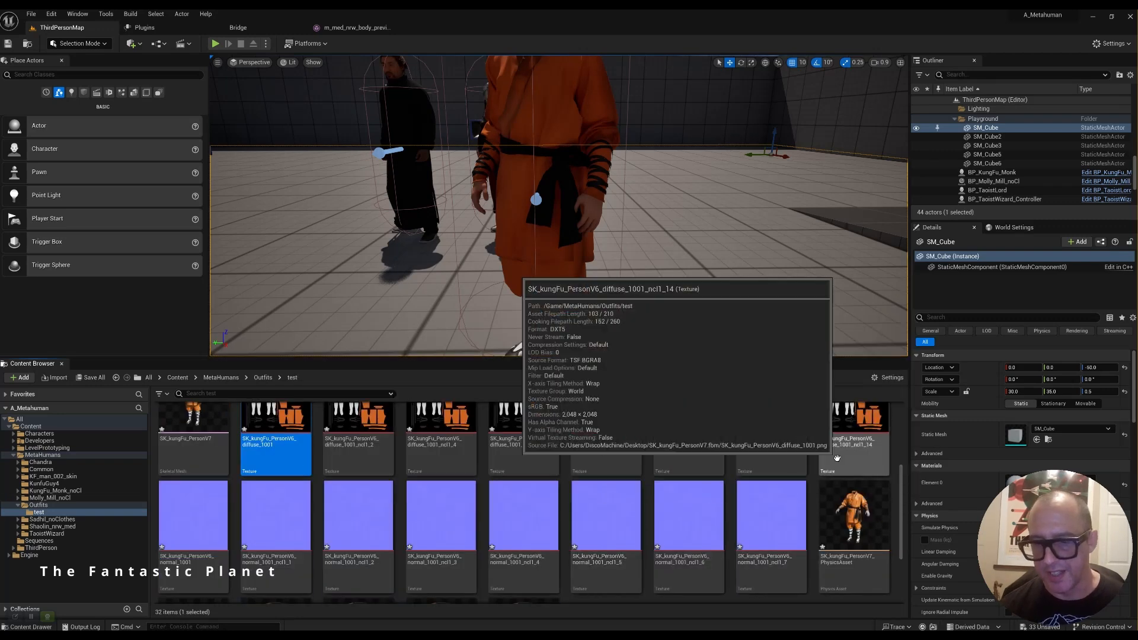
scroll(841, 462, "up", 1)
scroll(842, 462, "down", 1)
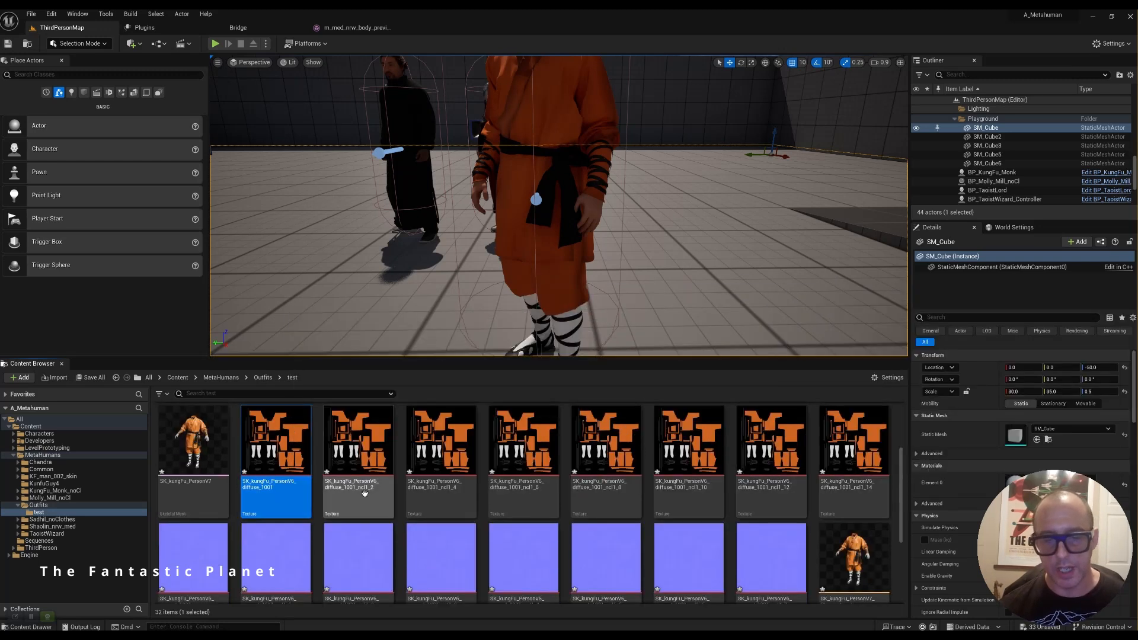
left_click(379, 501)
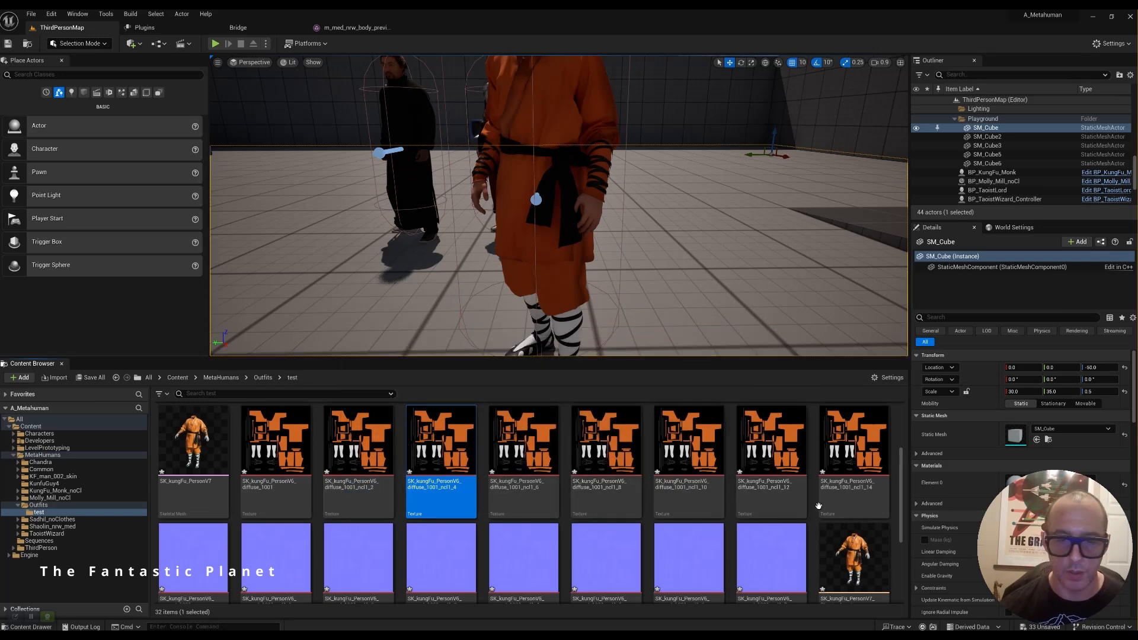
scroll(810, 503, "up", 2)
scroll(824, 504, "up", 2)
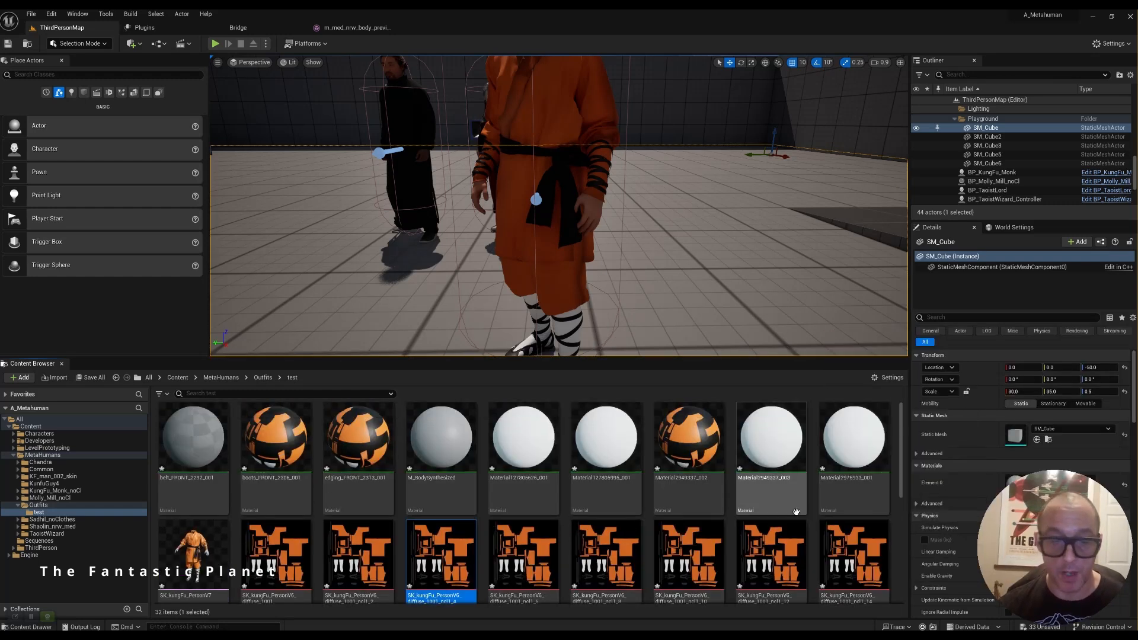
scroll(821, 513, "down", 3)
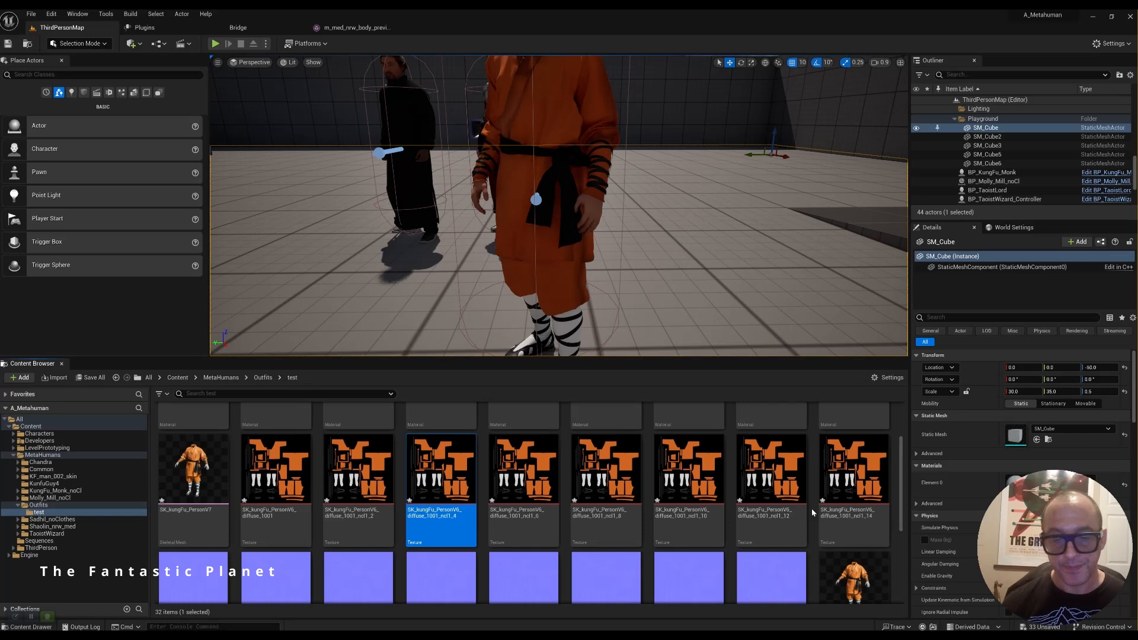
Step: Compare the imported normal maps, physics asset, skeleton and outfit materials with the diffuse textures in the test folder
key("alt+Tab")
left_click(391, 204)
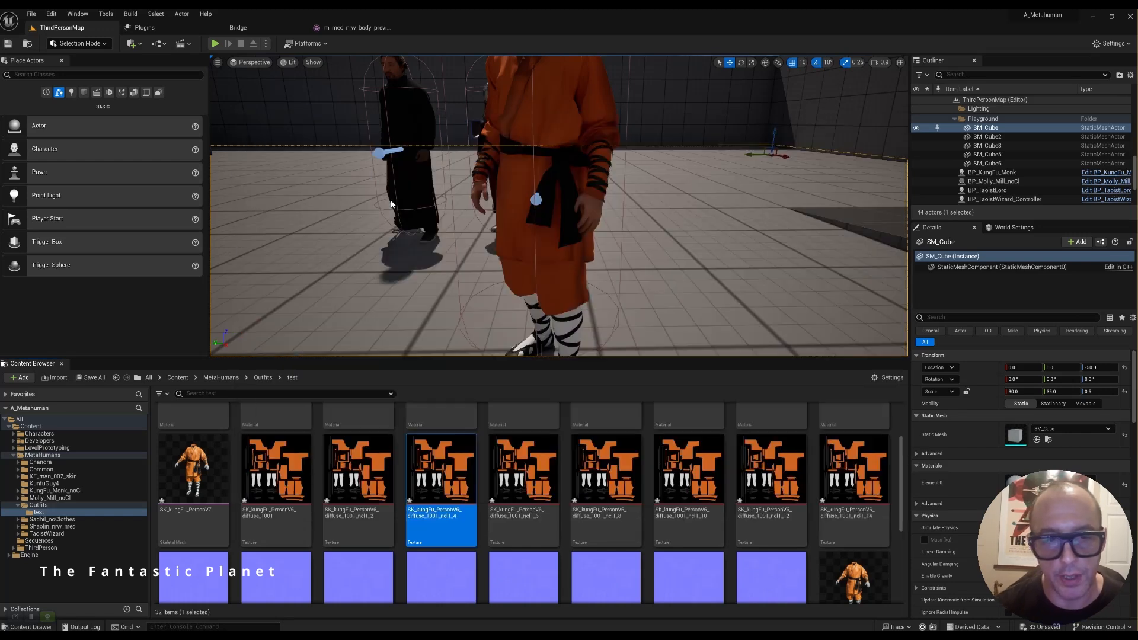
scroll(819, 470, "down", 4)
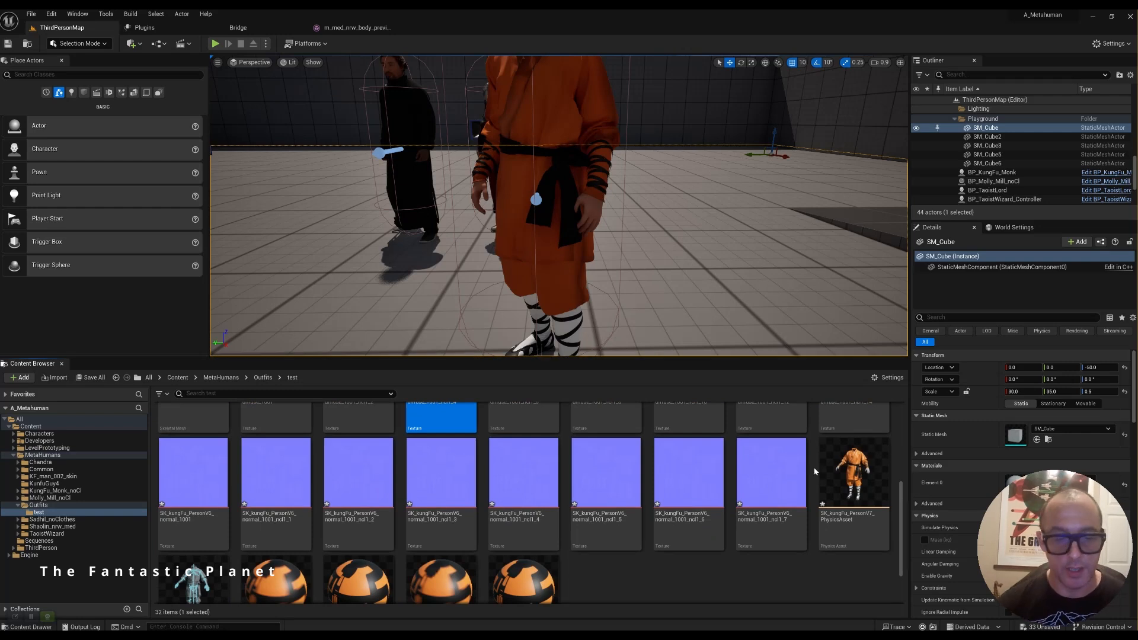
scroll(789, 508, "down", 2)
scroll(615, 519, "up", 5)
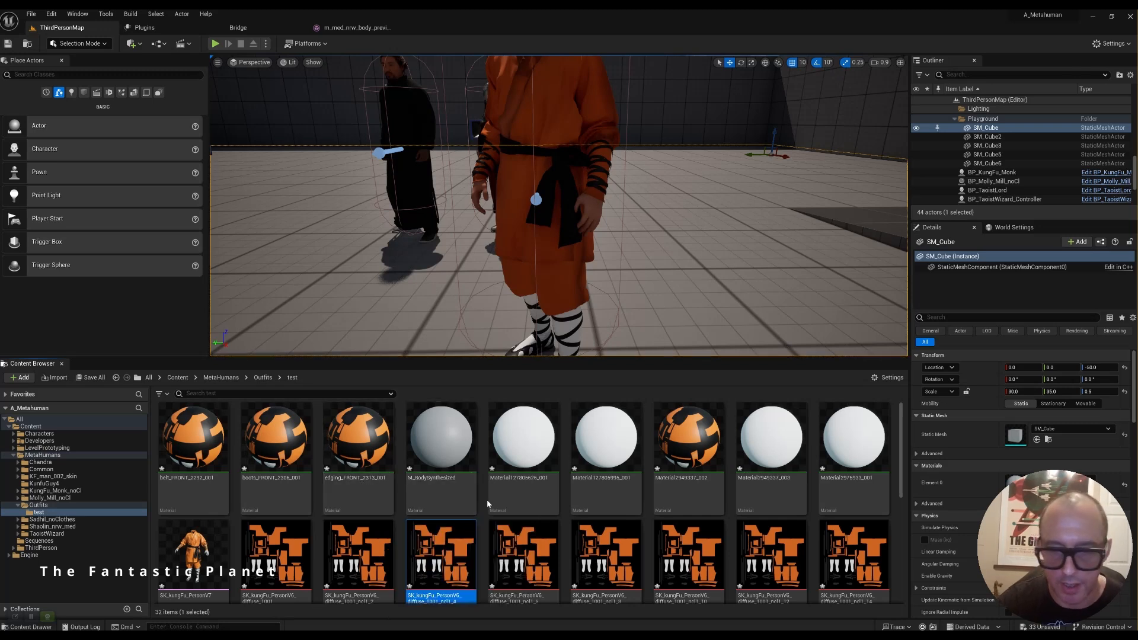
scroll(743, 525, "down", 3)
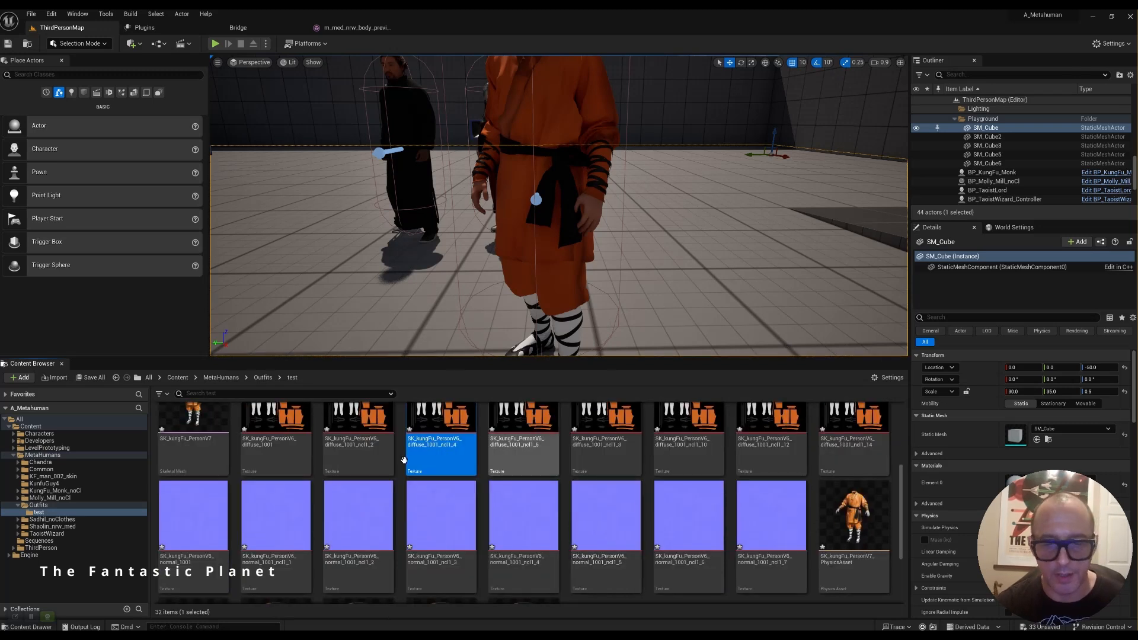
scroll(737, 470, "down", 2)
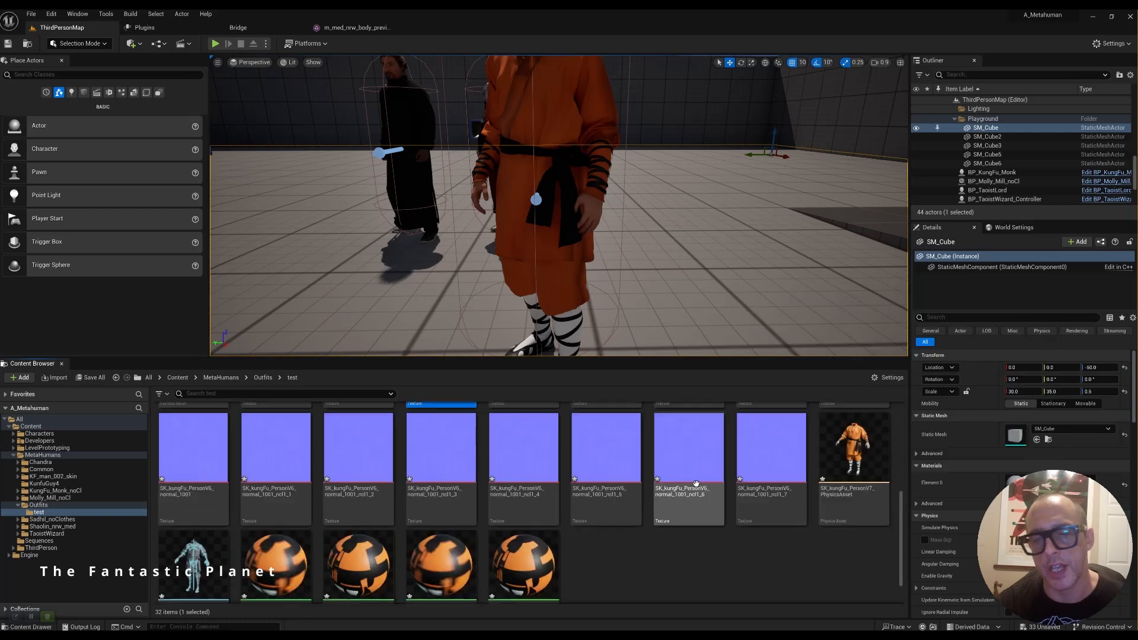
scroll(670, 476, "up", 5)
scroll(669, 476, "up", 2)
scroll(677, 516, "down", 3)
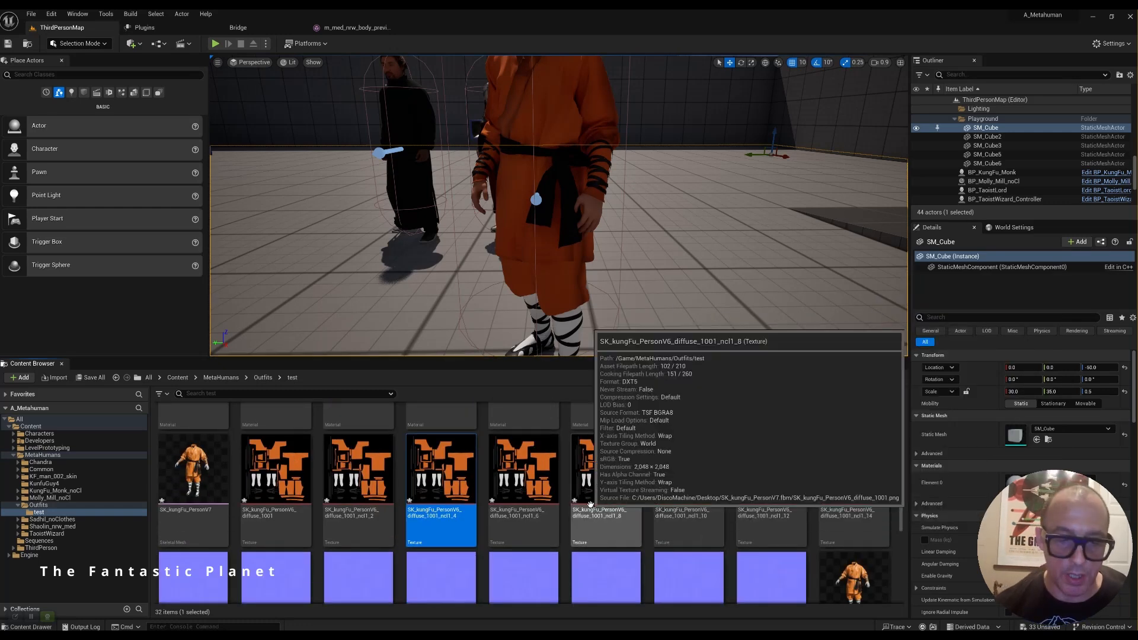
scroll(580, 455, "down", 1)
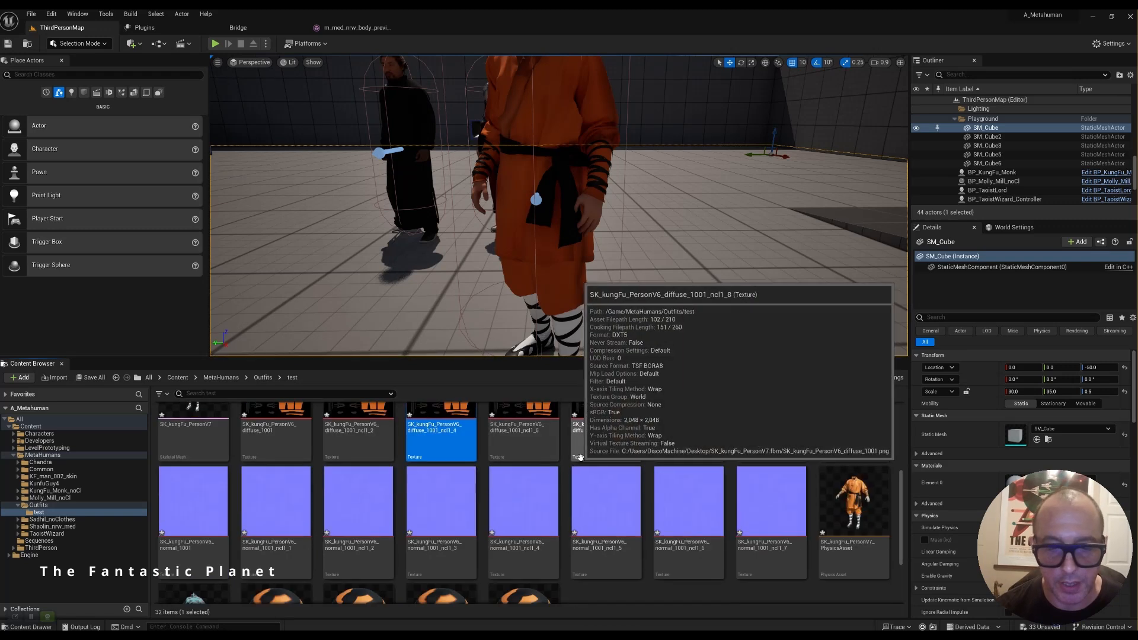
scroll(682, 480, "up", 2)
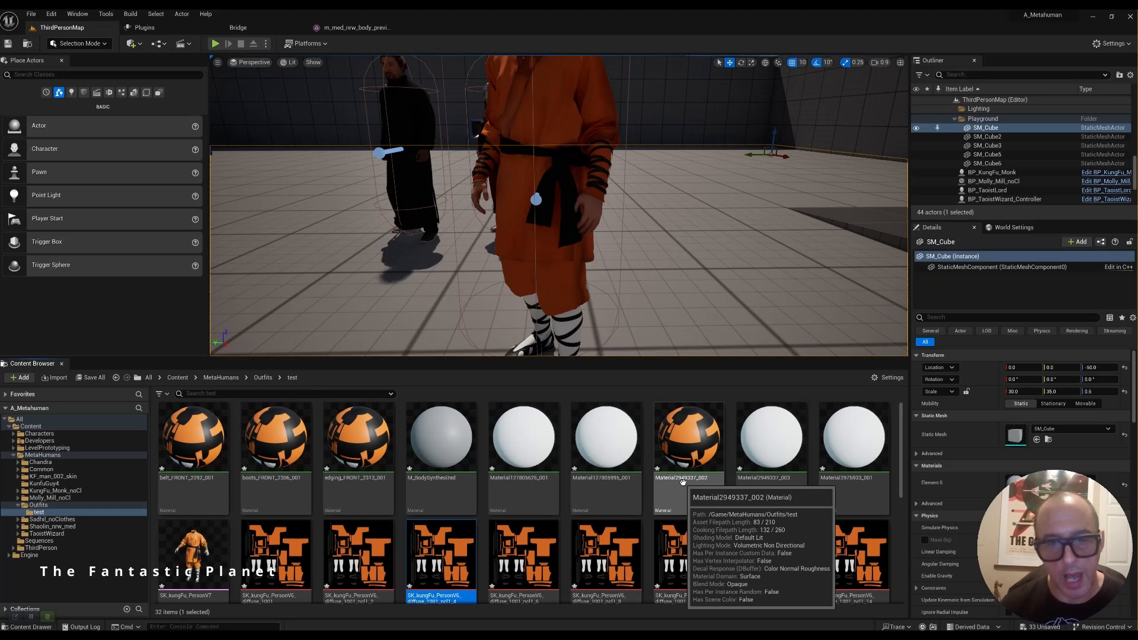
Step: Save all unsaved assets from the kung fu outfit import in the test folder
scroll(683, 481, "down", 3)
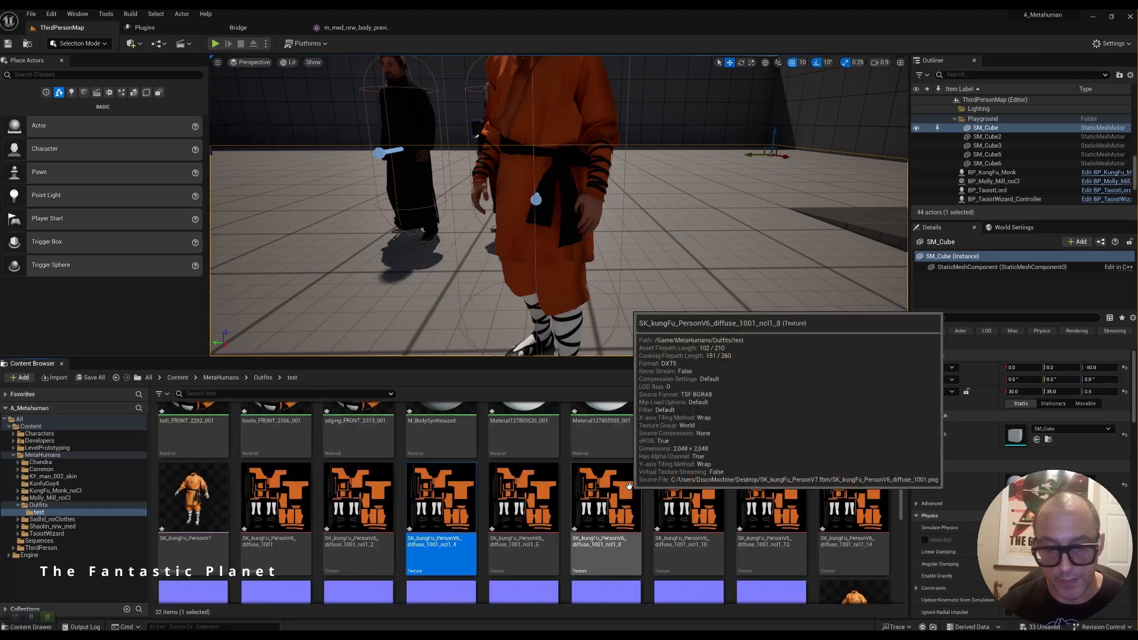
scroll(735, 525, "up", 2)
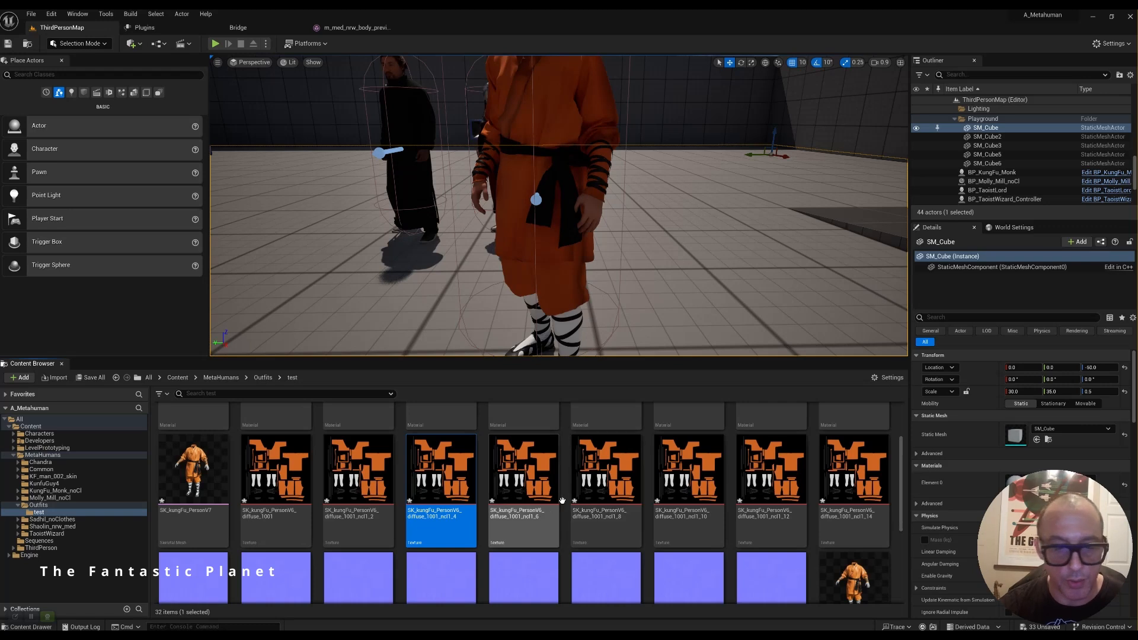
scroll(555, 489, "up", 1)
scroll(557, 492, "up", 1)
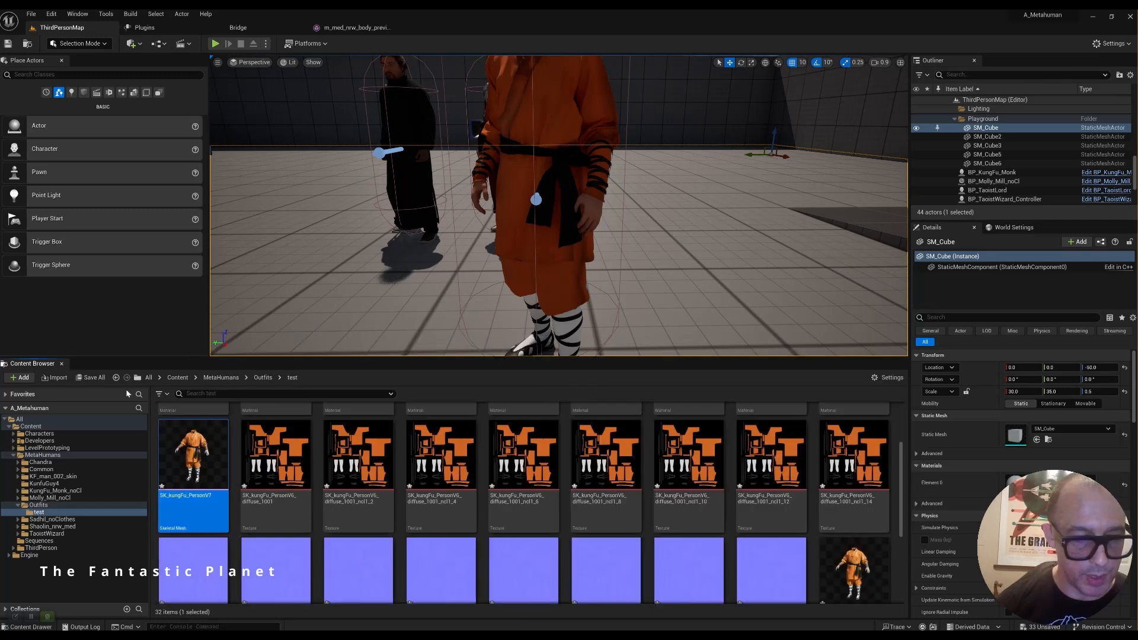
left_click(91, 378)
left_click(639, 426)
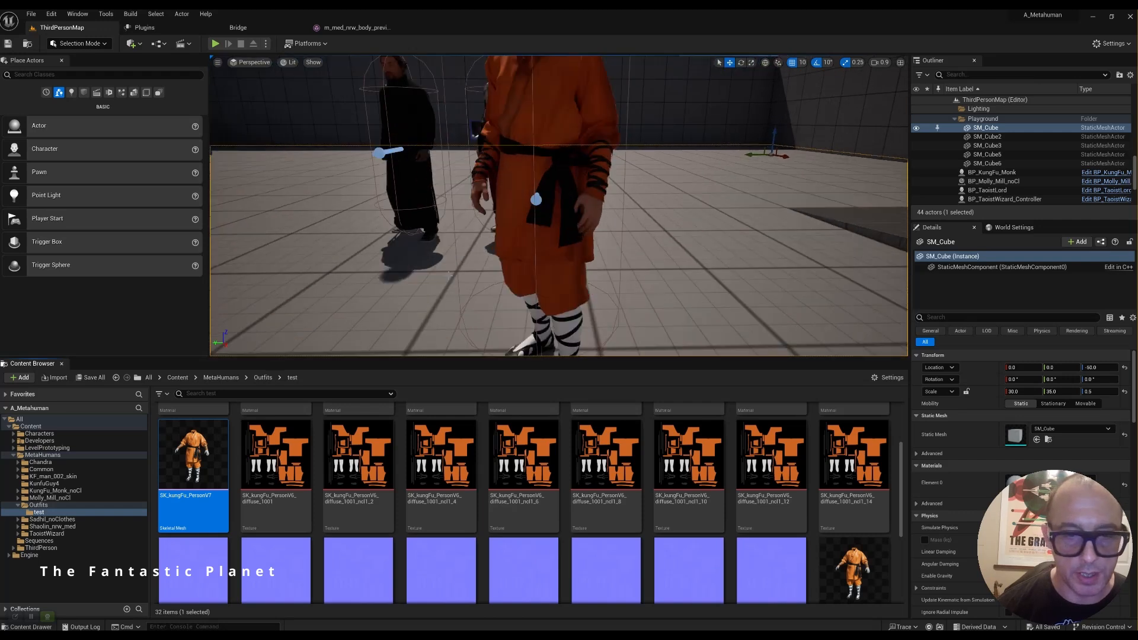
Step: Look over the characters standing in the level and open the SK_kungFu_PersonV7 skeletal mesh for editing
middle_click_drag(569, 207, 506, 246)
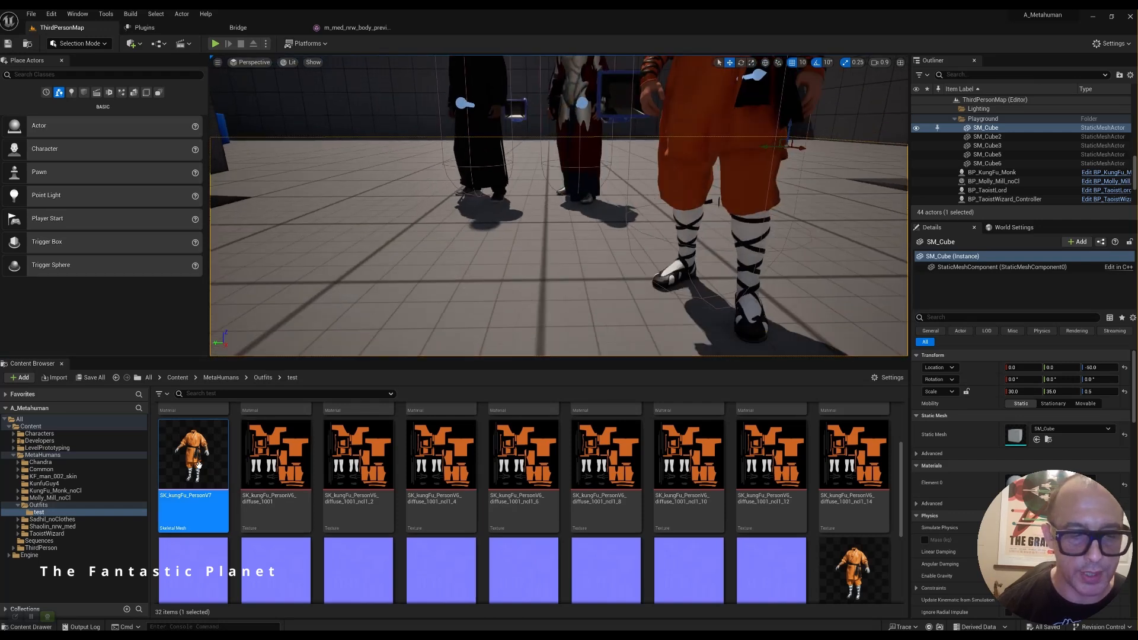
scroll(587, 196, "down", 5)
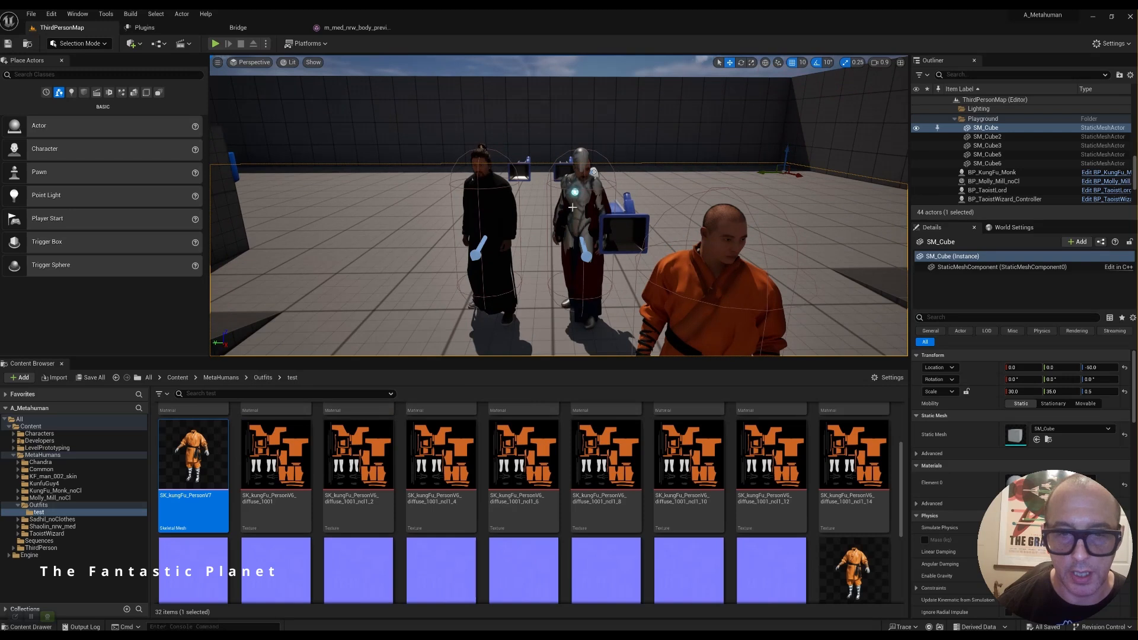
left_click(572, 207)
scroll(573, 207, "up", 5)
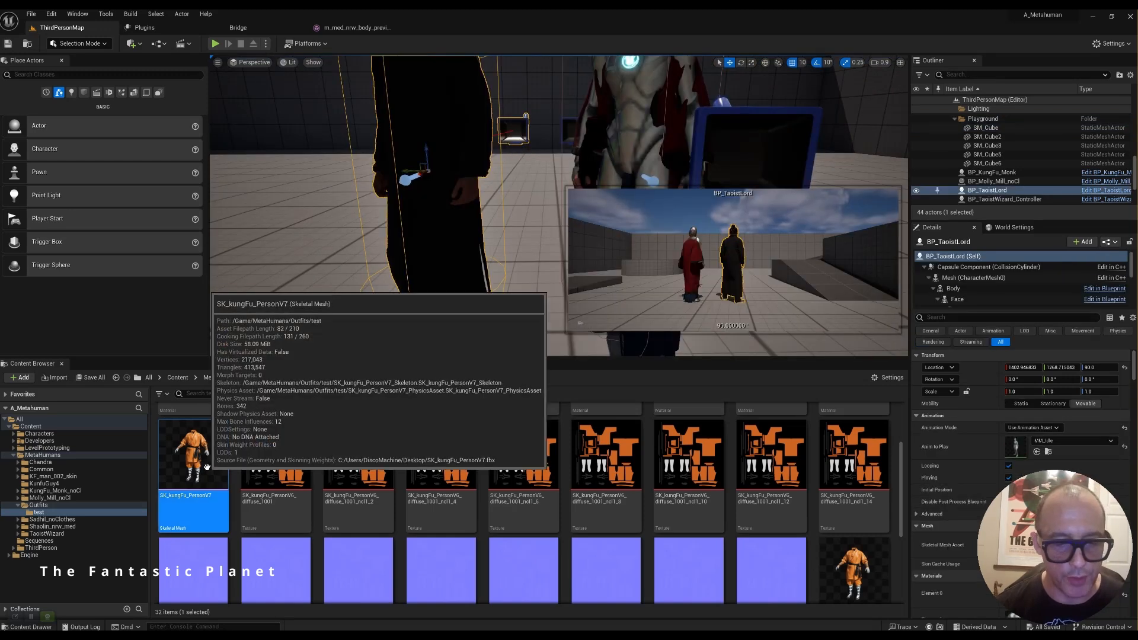
double_click(201, 465)
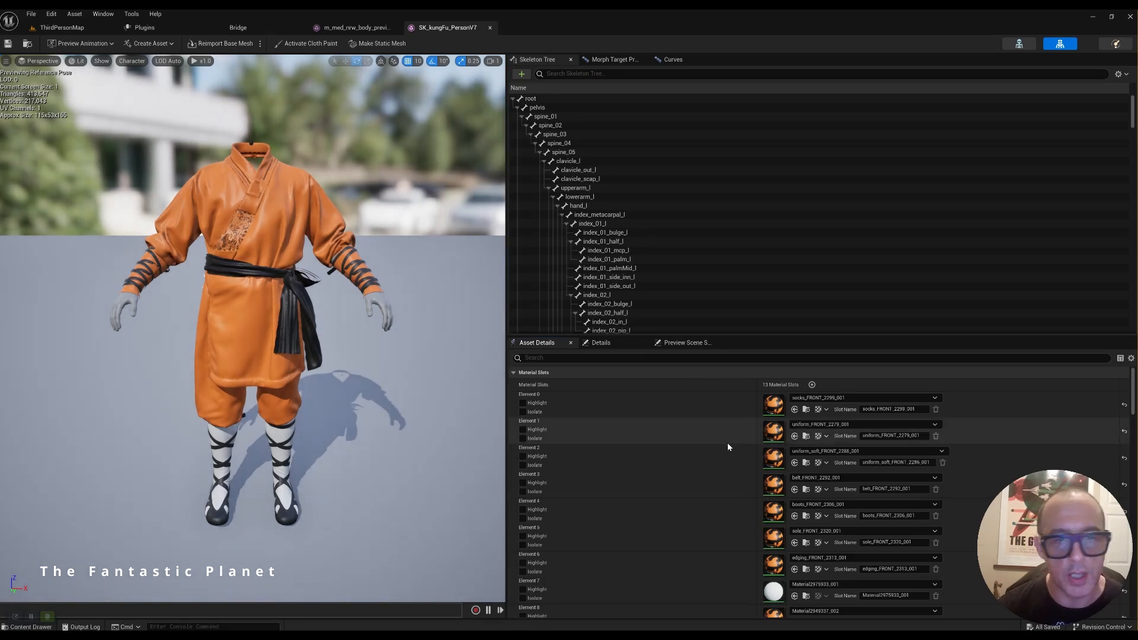
Step: Assign the KungFu_Monk_noCl M_BodySynthesized material instance to the mesh's Element 12 slot and inspect the hands
scroll(732, 451, "down", 5)
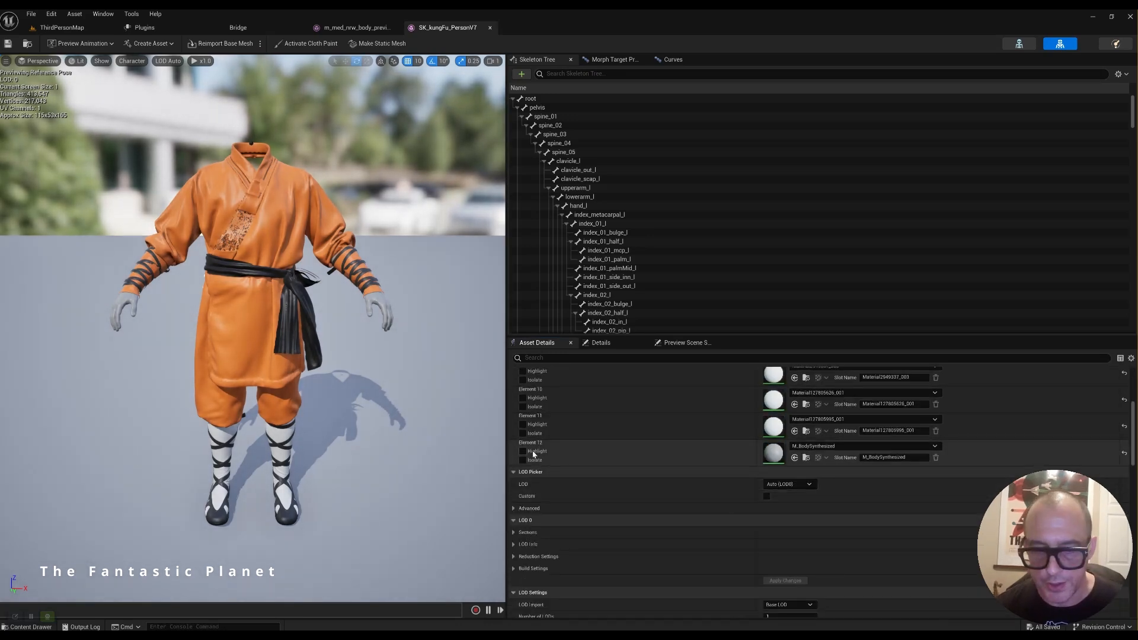
left_click(895, 446)
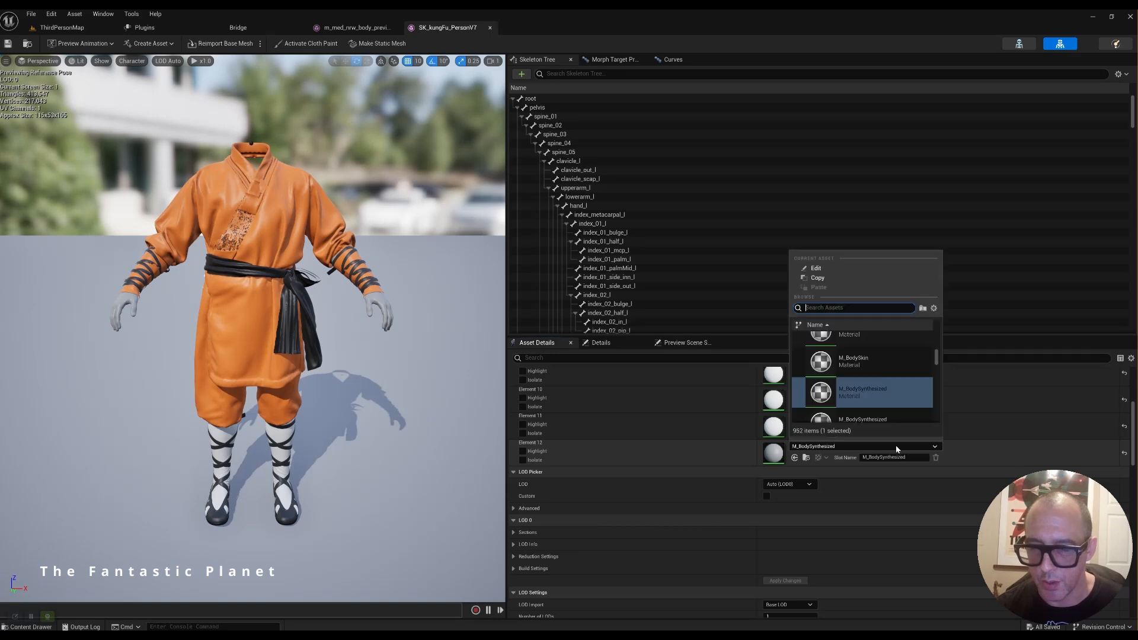
scroll(902, 391, "down", 1)
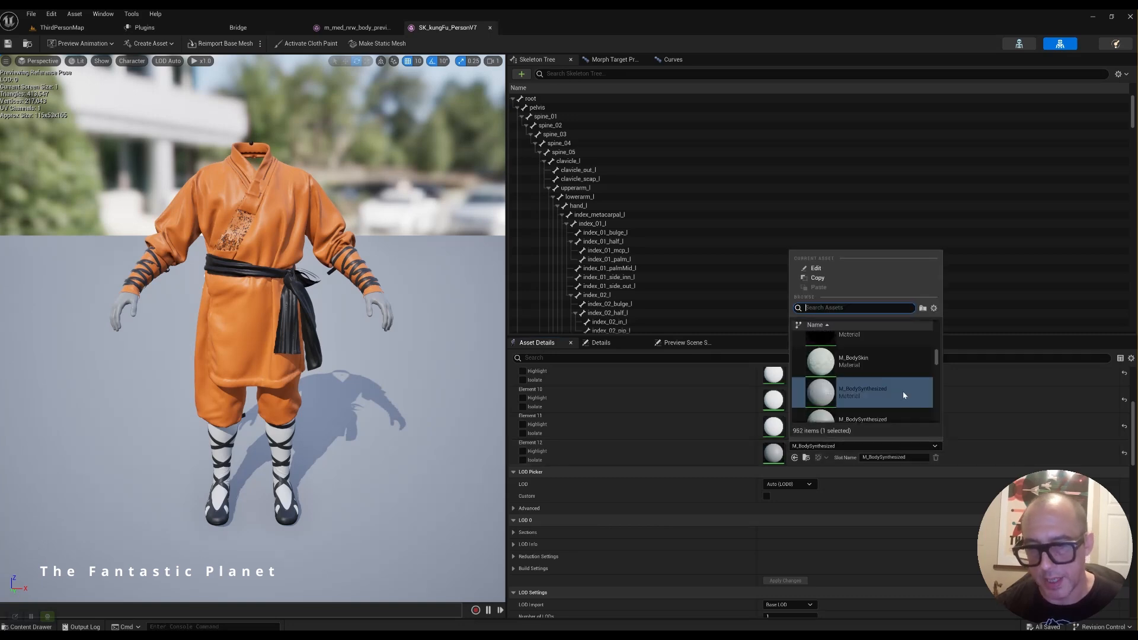
scroll(903, 395, "down", 1)
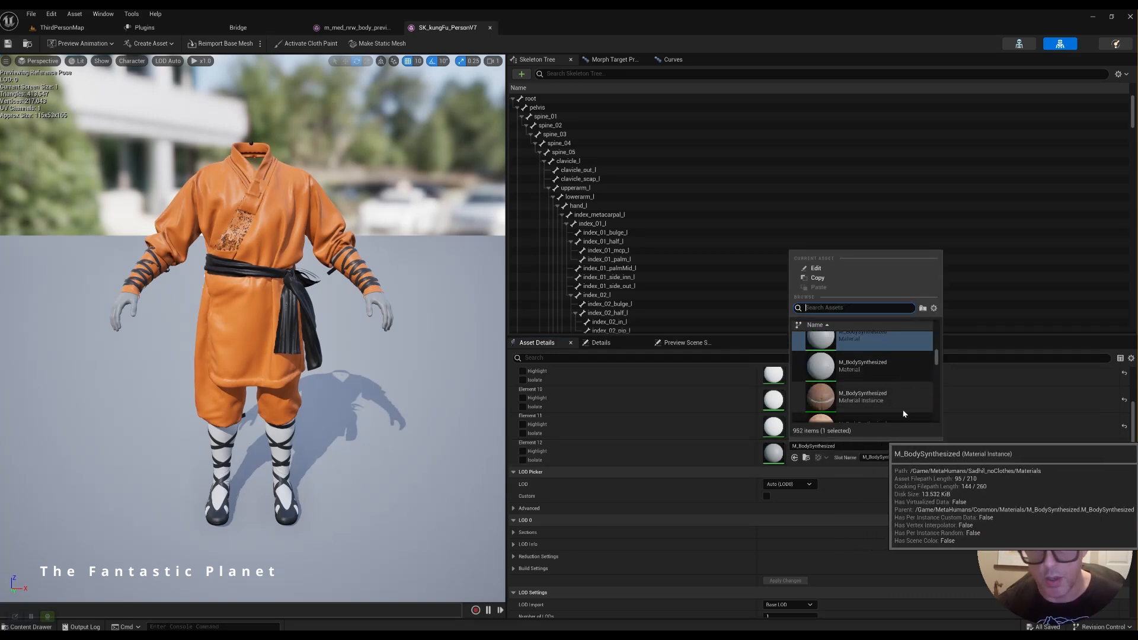
scroll(896, 401, "down", 1)
scroll(880, 367, "up", 1)
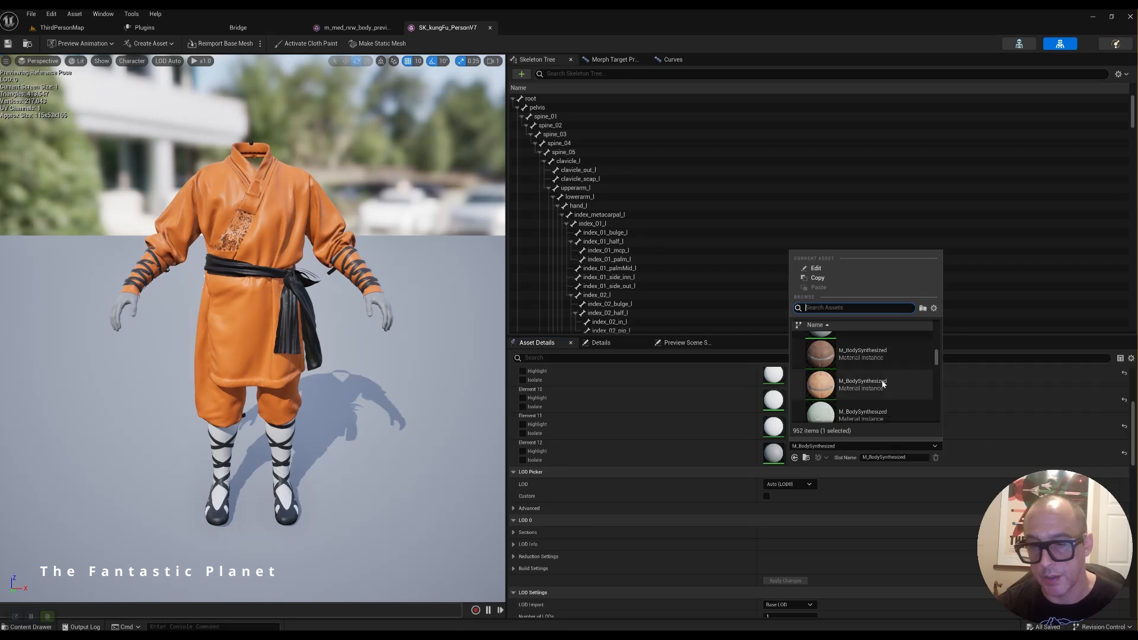
left_click(883, 384)
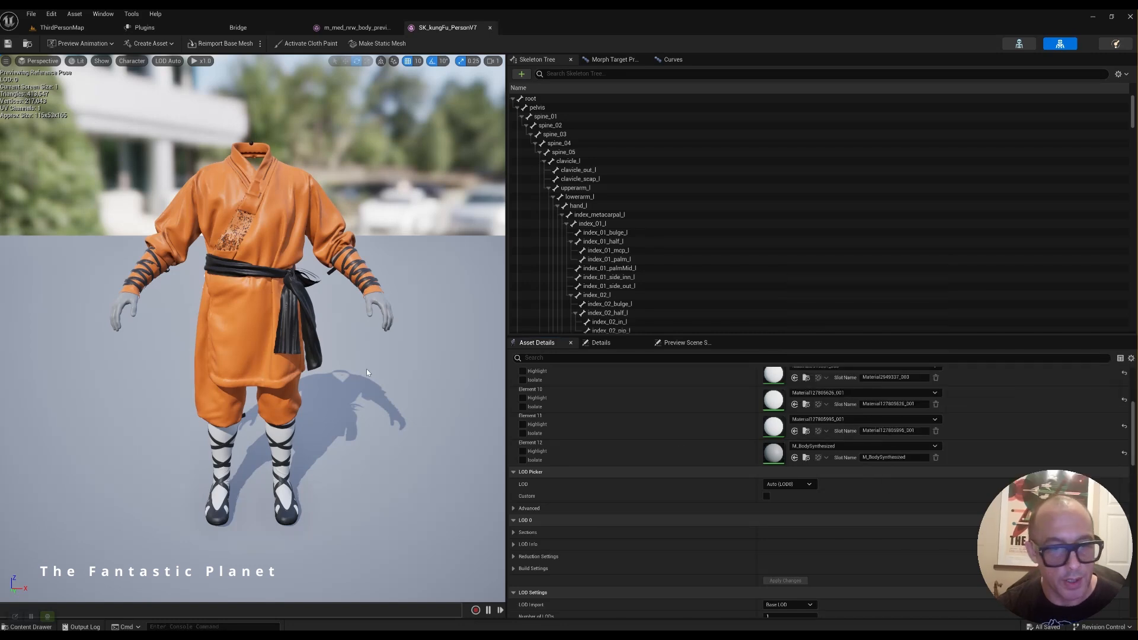
left_click_drag(369, 308, 438, 312)
mouse_move(296, 308)
right_mouse_down()
mouse_move(320, 299)
mouse_move(267, 301)
mouse_move(321, 297)
mouse_move(267, 299)
mouse_move(285, 314)
right_mouse_up()
scroll(368, 316, "down", 5)
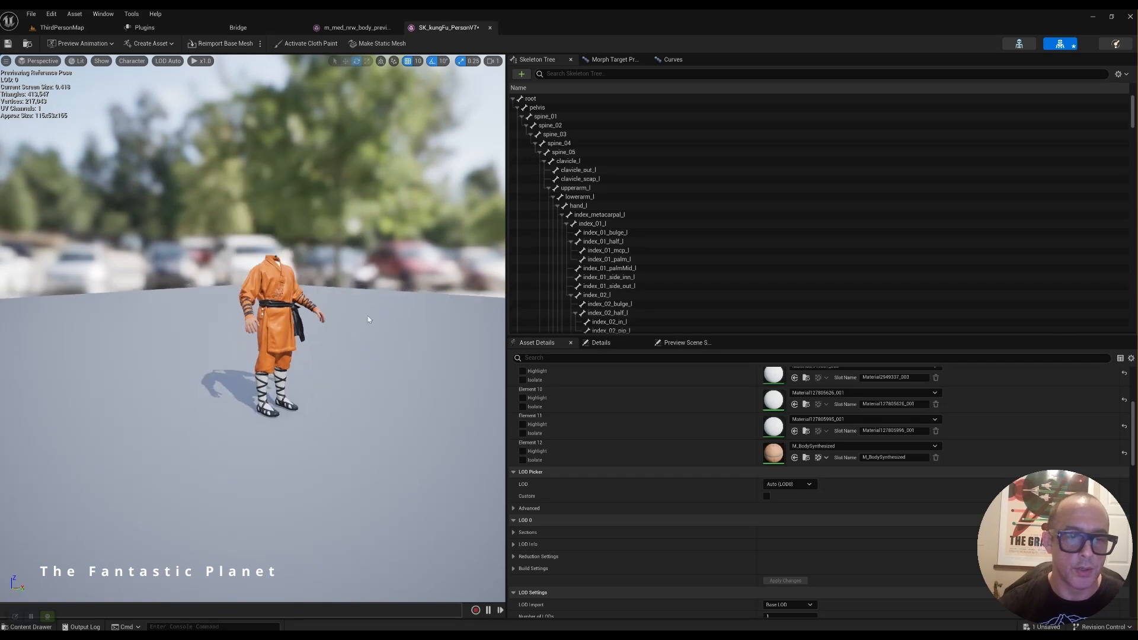
scroll(368, 316, "up", 1)
middle_click_drag(368, 316, 279, 291)
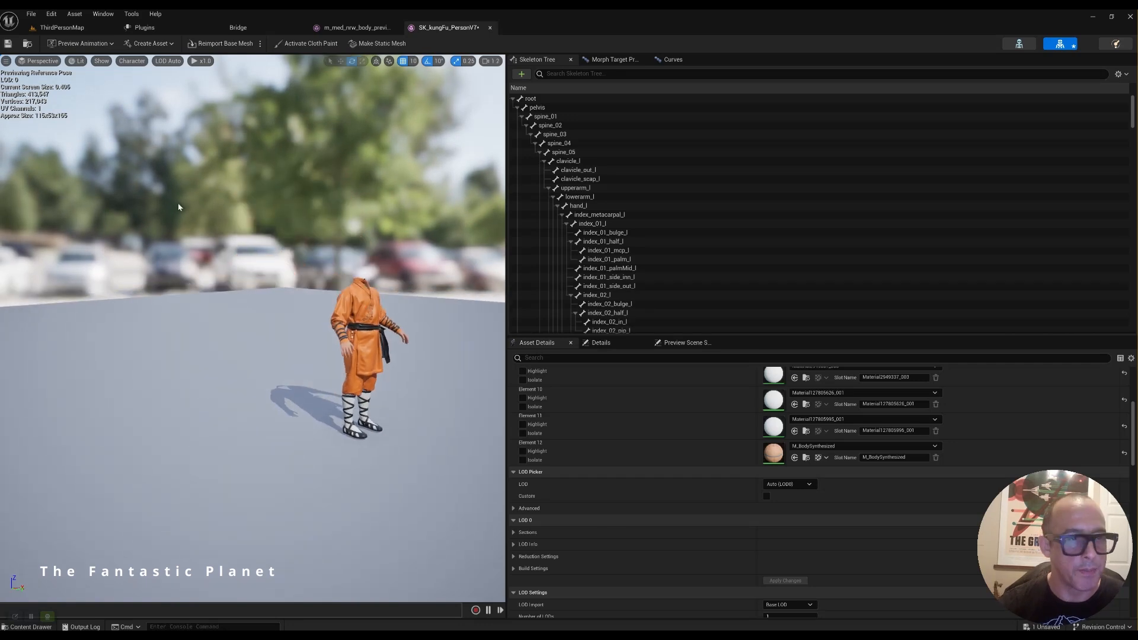
Step: Check the MetaHuman presets in Bridge and the Sadhil_noClothes and Common folders, returning to the SK_kungFu_PersonV7 mesh
left_click(353, 28)
left_click(236, 29)
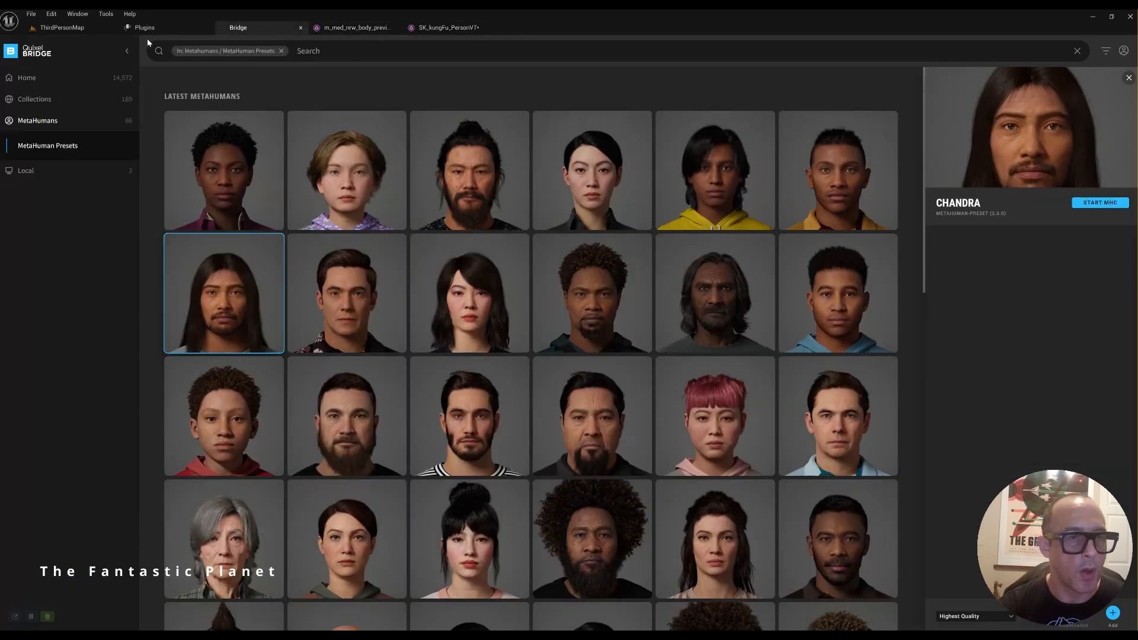
left_click(61, 28)
scroll(390, 239, "down", 6)
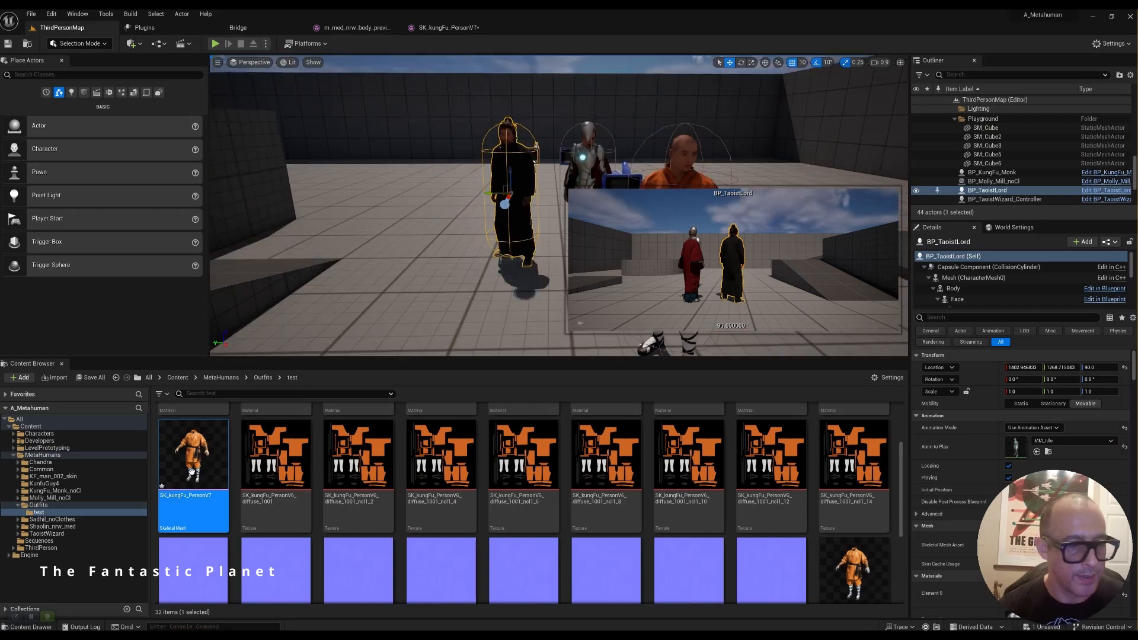
scroll(272, 469, "down", 2)
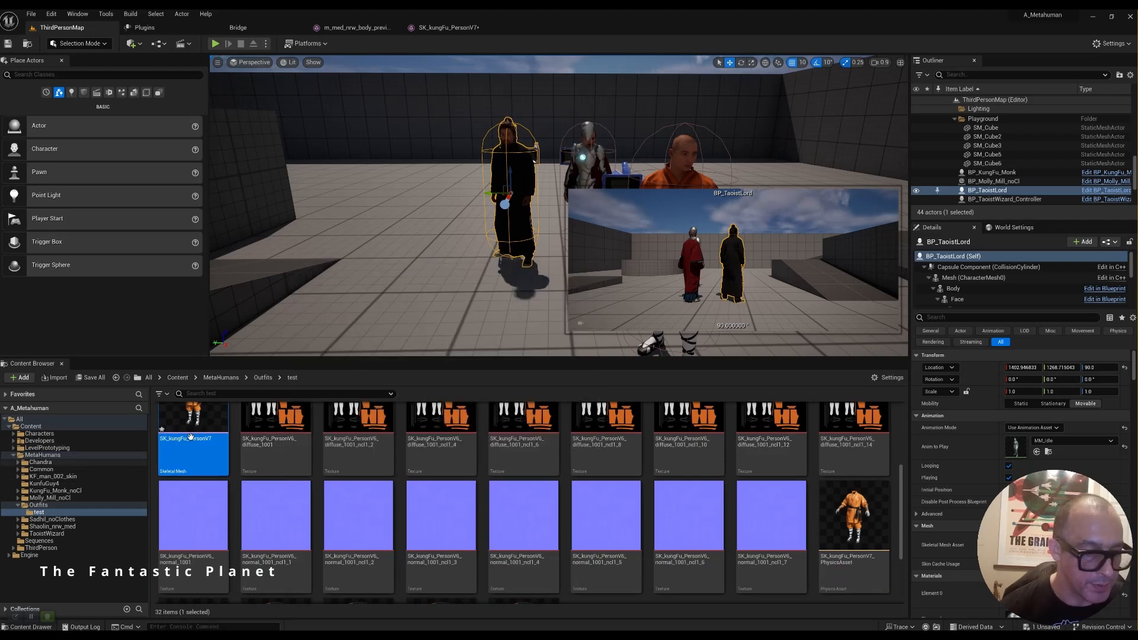
left_click(58, 526)
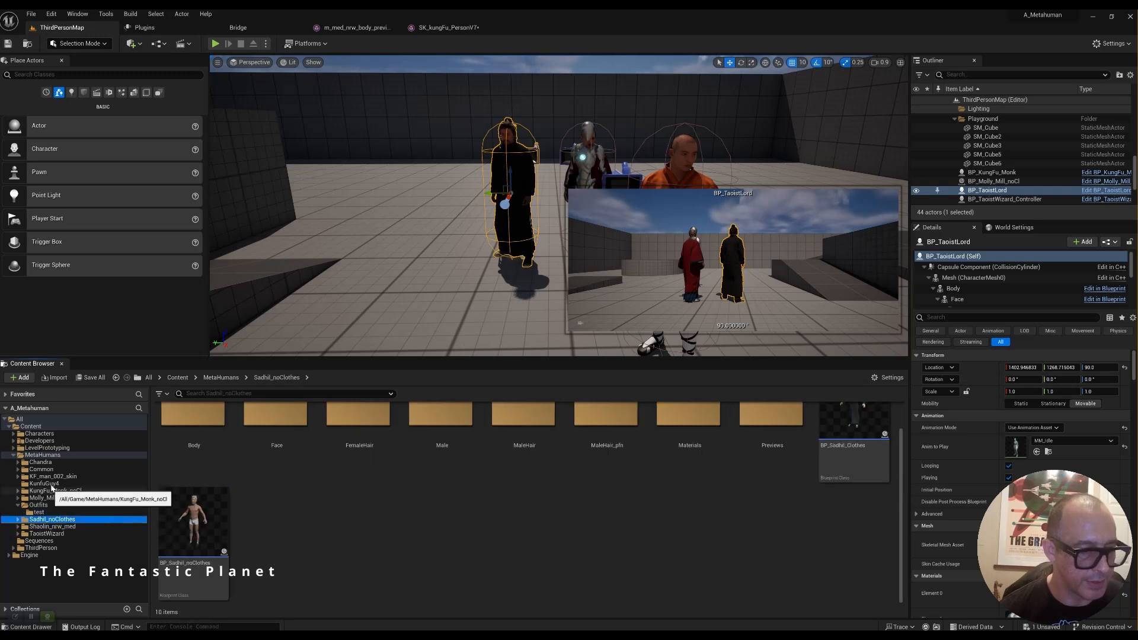
left_click(41, 468)
left_click(39, 513)
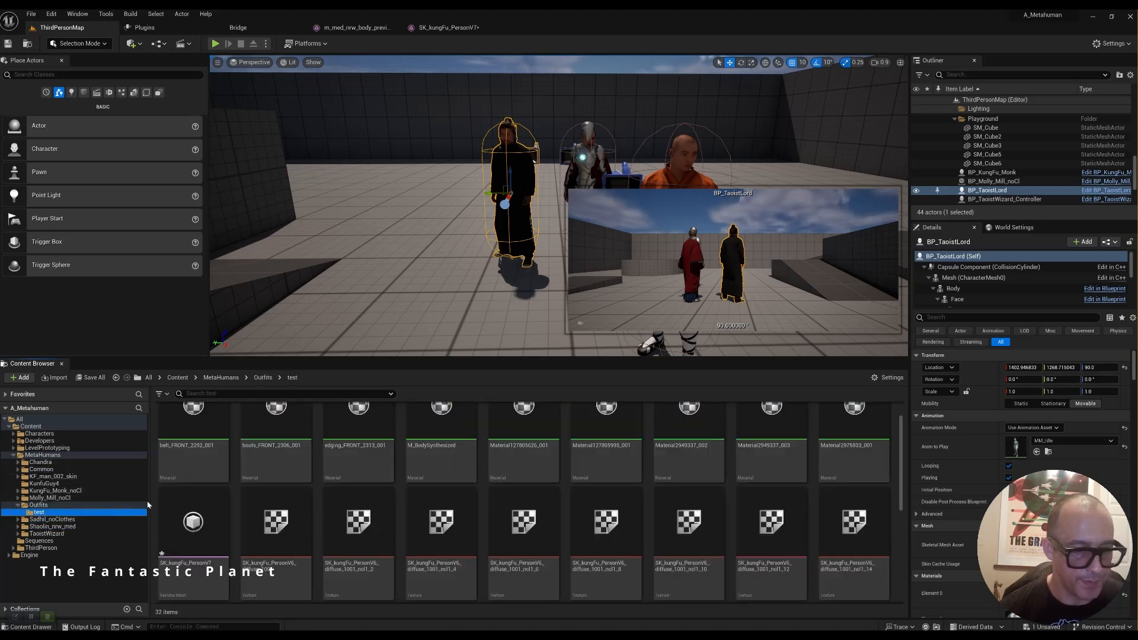
double_click(193, 522)
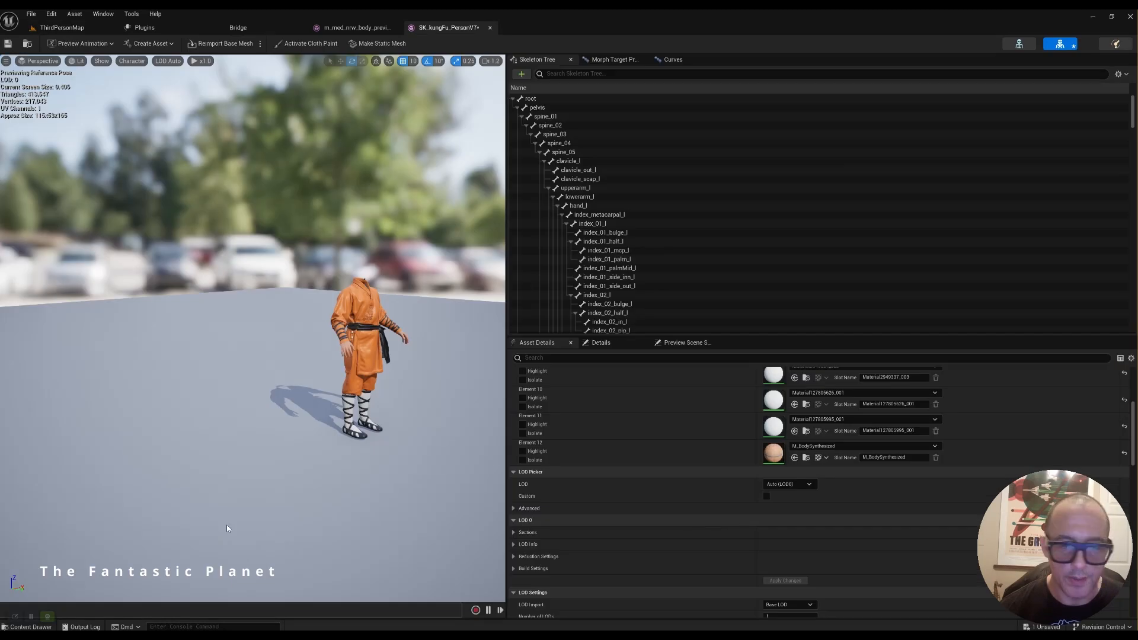
Step: Assign the Sadhil_noClothes M_BodySynthesized material instance to the outfit mesh's Element 12 slot
left_click(853, 446)
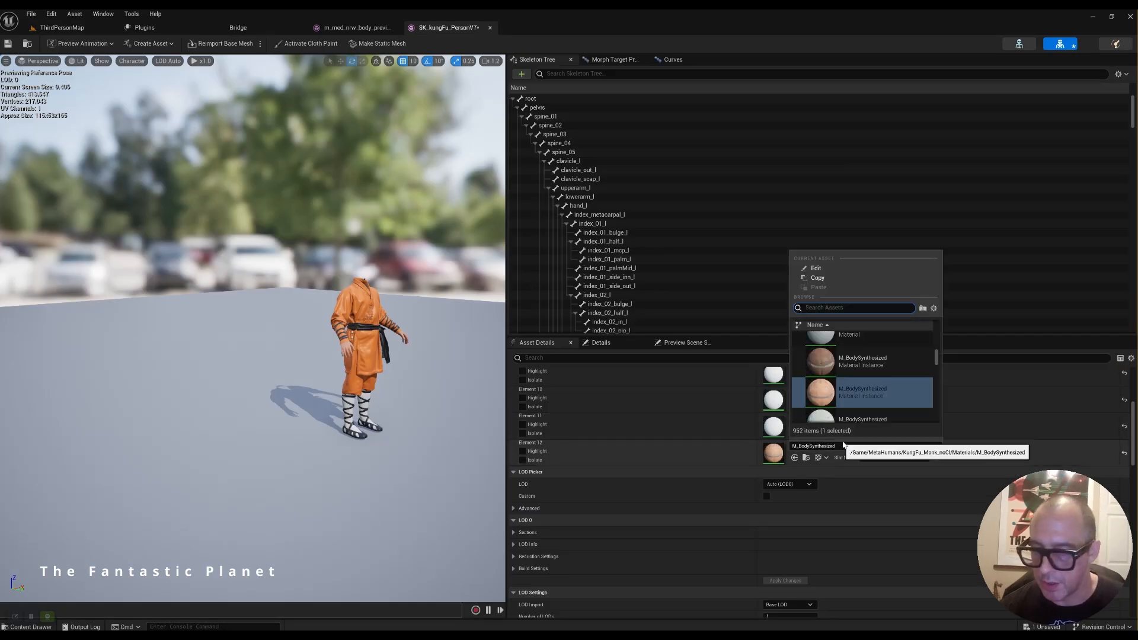
left_click(857, 368)
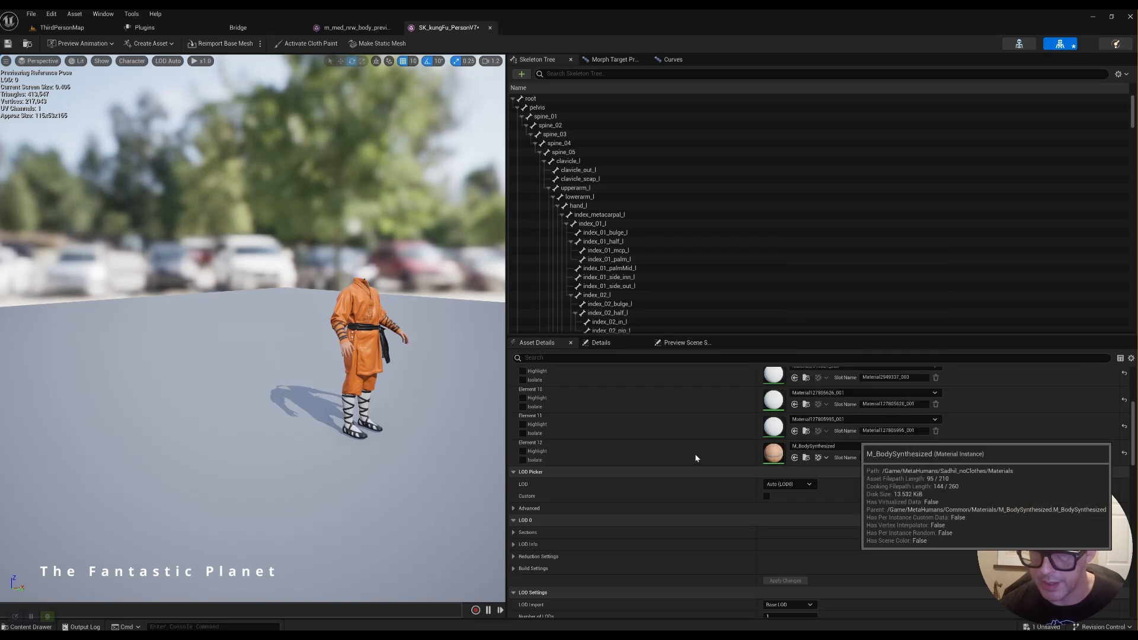
scroll(322, 341, "up", 2)
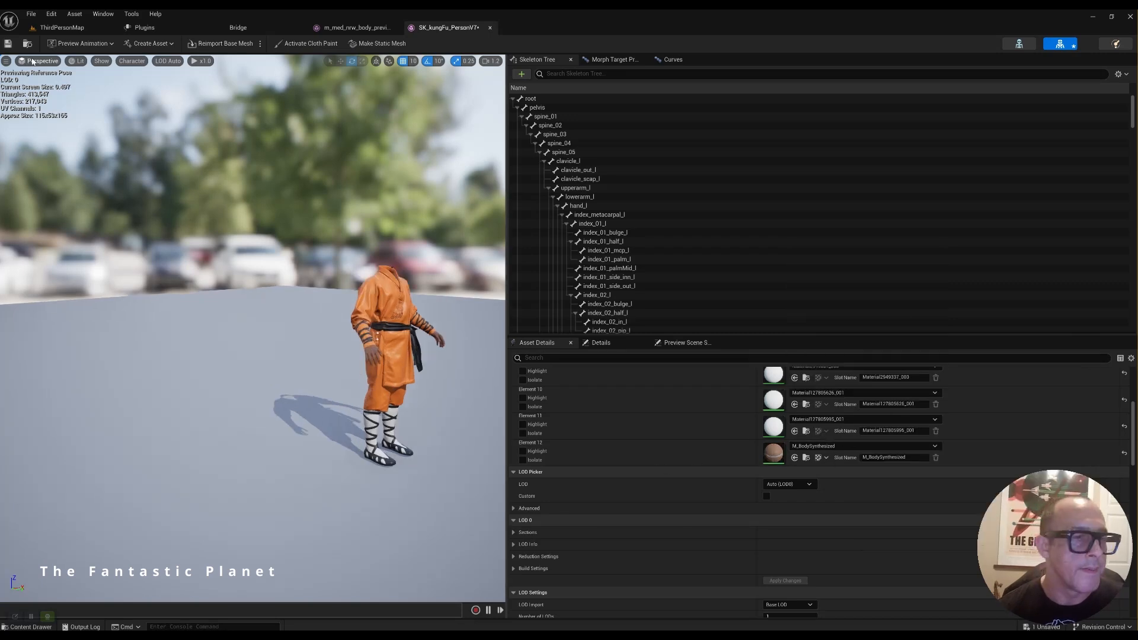
Step: Open the BP_Sadhil_noClothes blueprint from the Sadhil_noClothes folder in the level's content
key("alt+Tab")
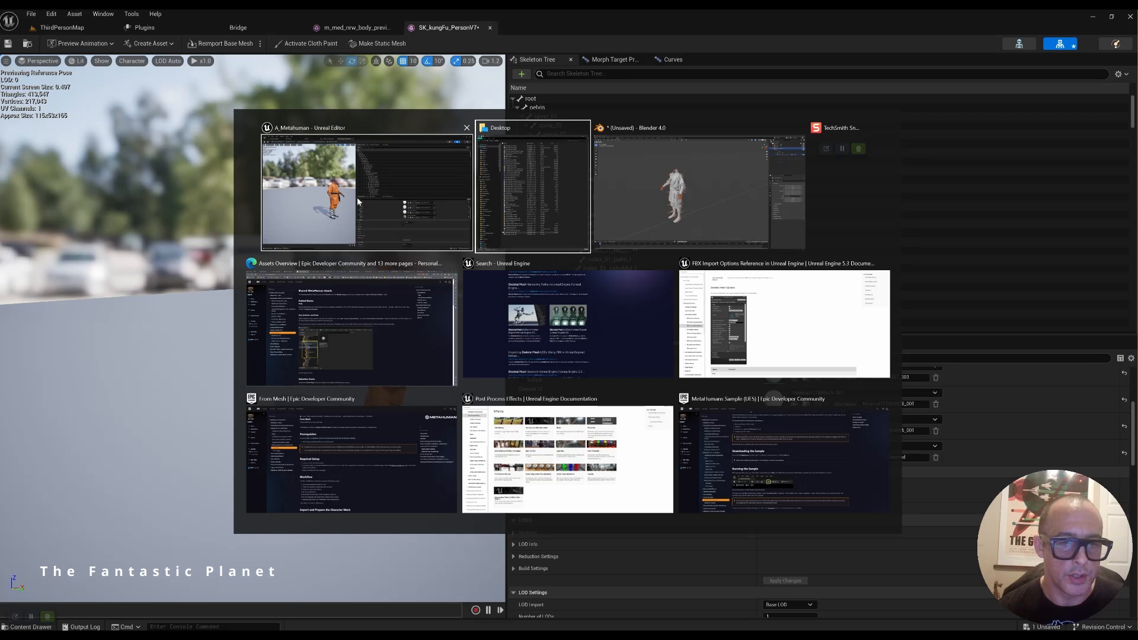
left_click(373, 210)
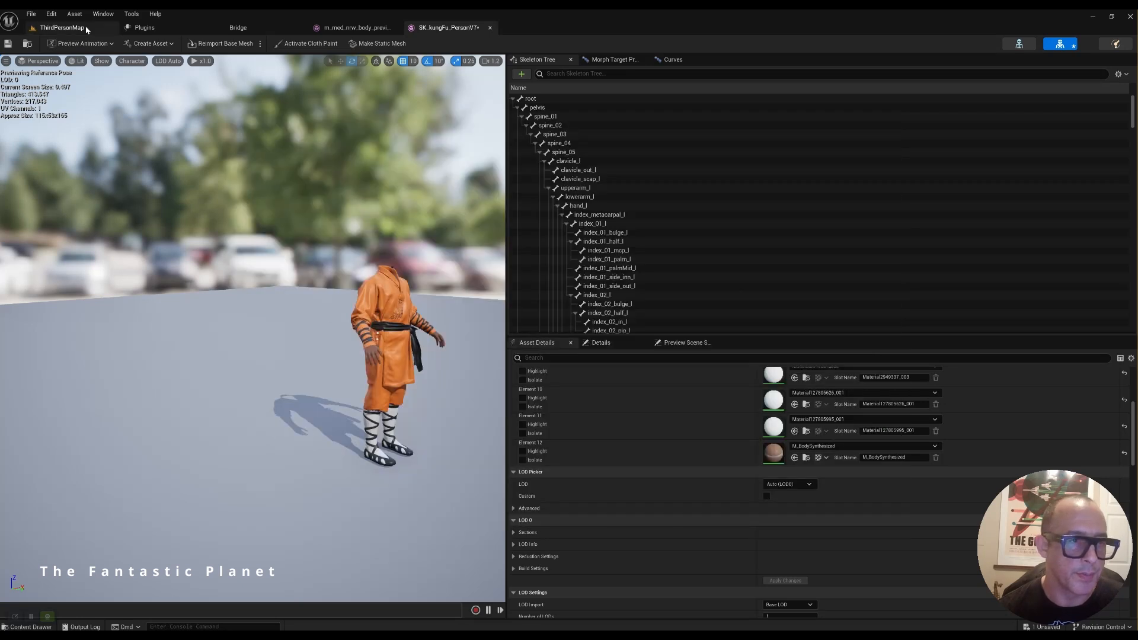
left_click(63, 28)
left_click(47, 520)
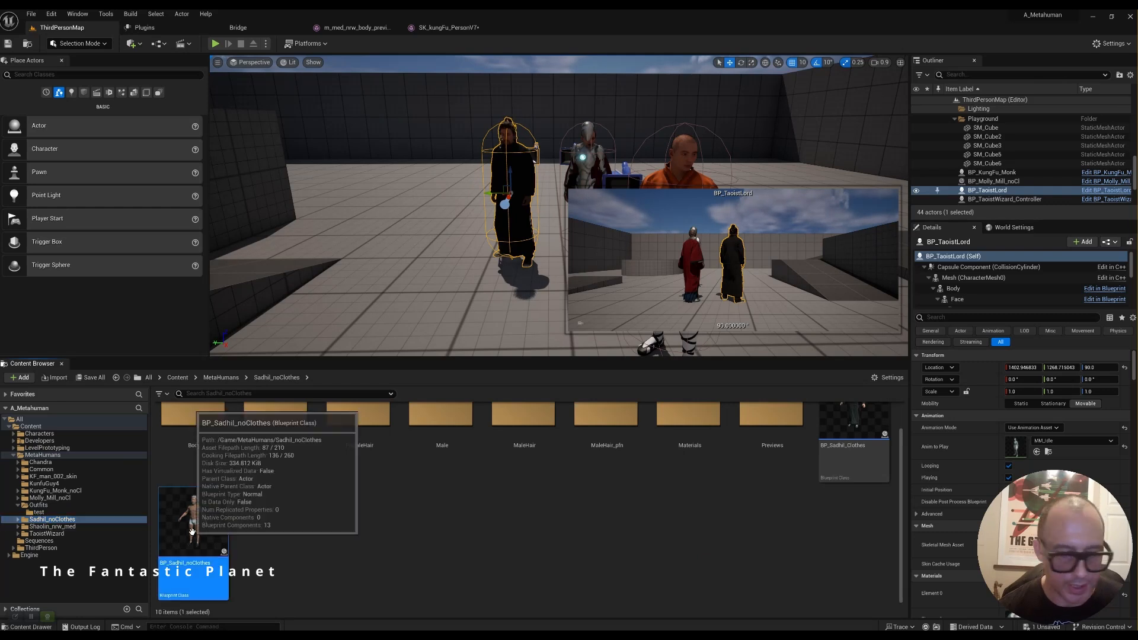
double_click(194, 536)
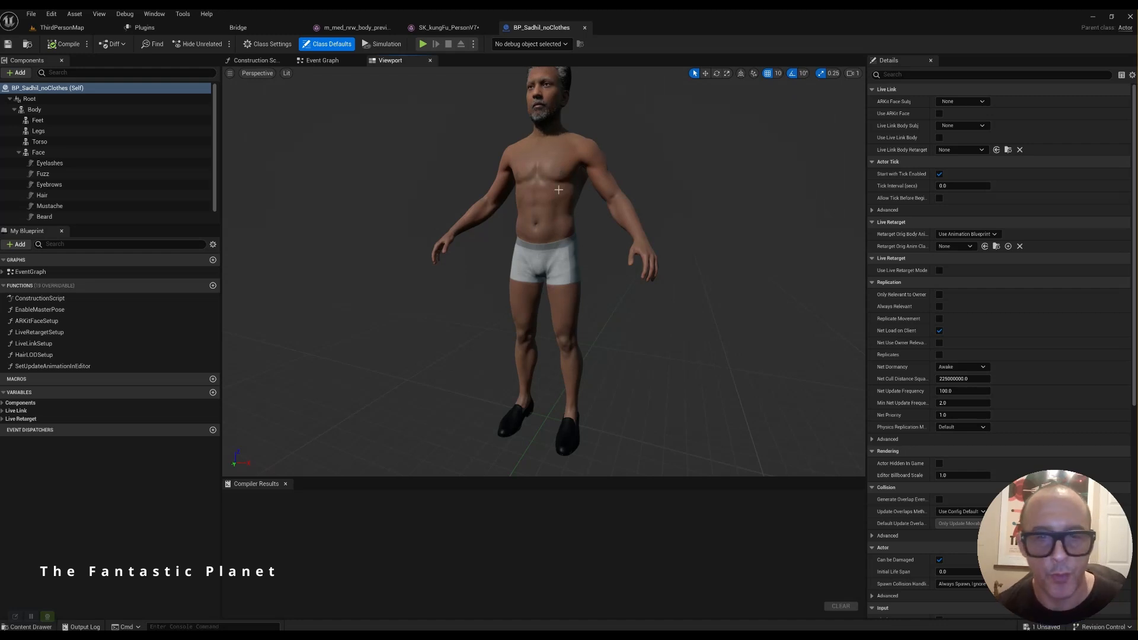
Step: Examine the unclothed character in the blueprint preview and the settings of its Face and Feet components
middle_click_drag(558, 190, 555, 142)
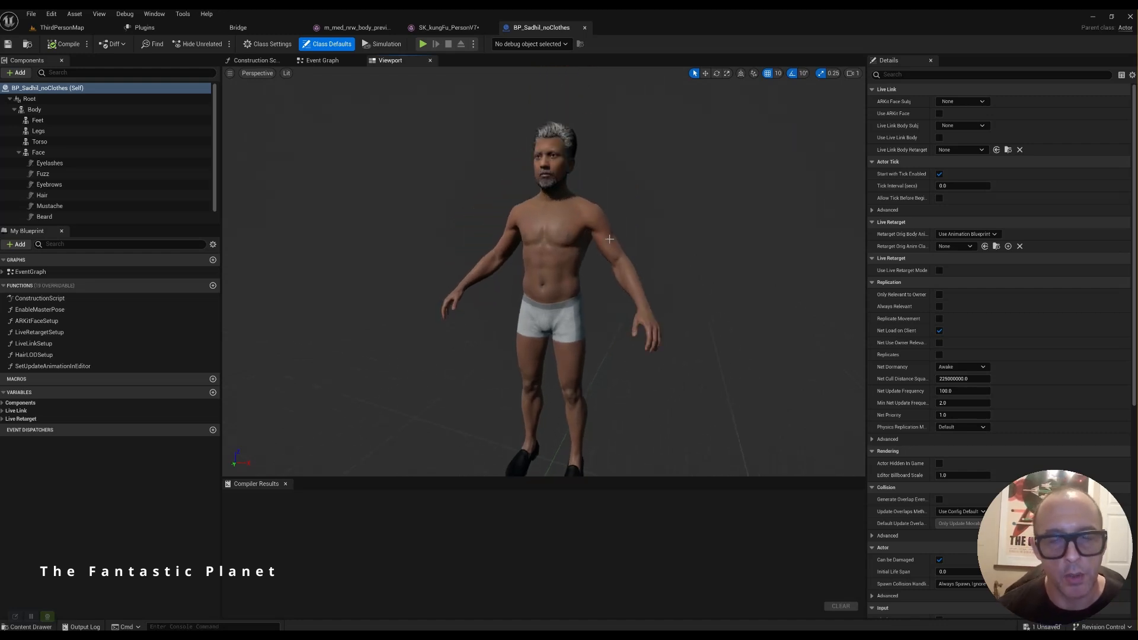
mouse_move(609, 239)
middle_mouse_down()
mouse_move(587, 265)
mouse_move(630, 226)
mouse_move(614, 272)
mouse_move(621, 248)
middle_mouse_up()
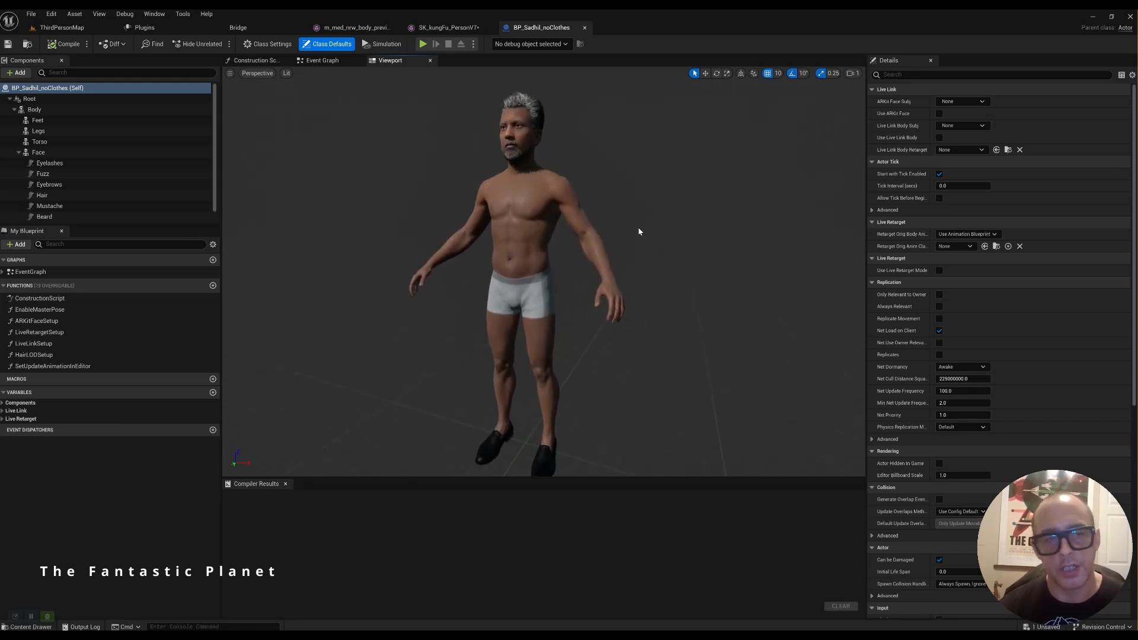
middle_click_drag(589, 240, 610, 265)
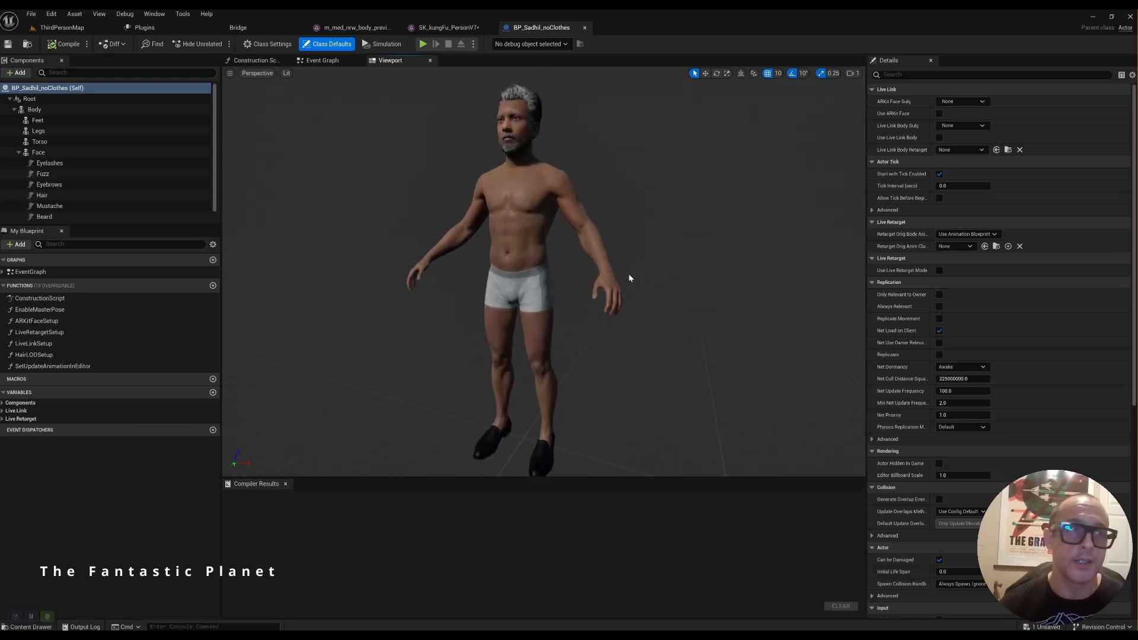
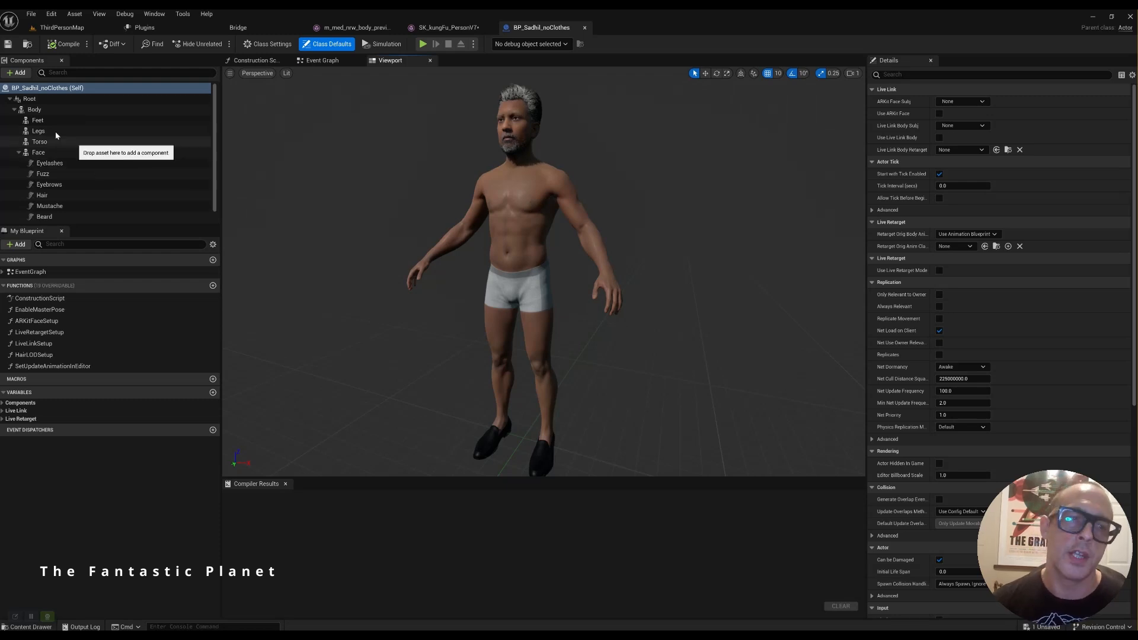
left_click(46, 154)
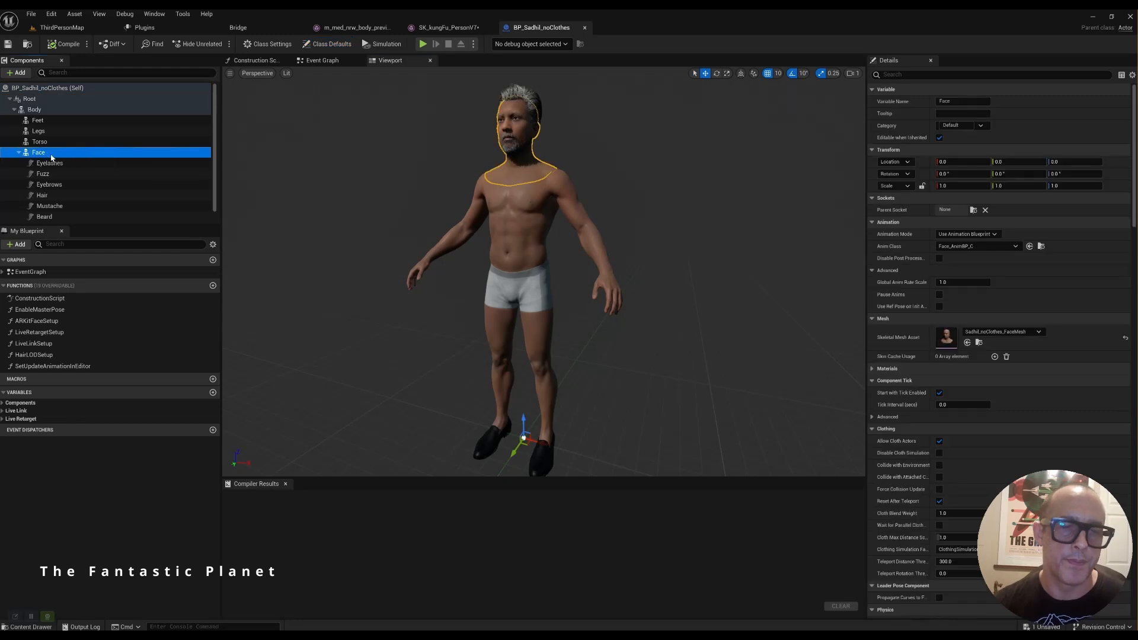
left_click(43, 122)
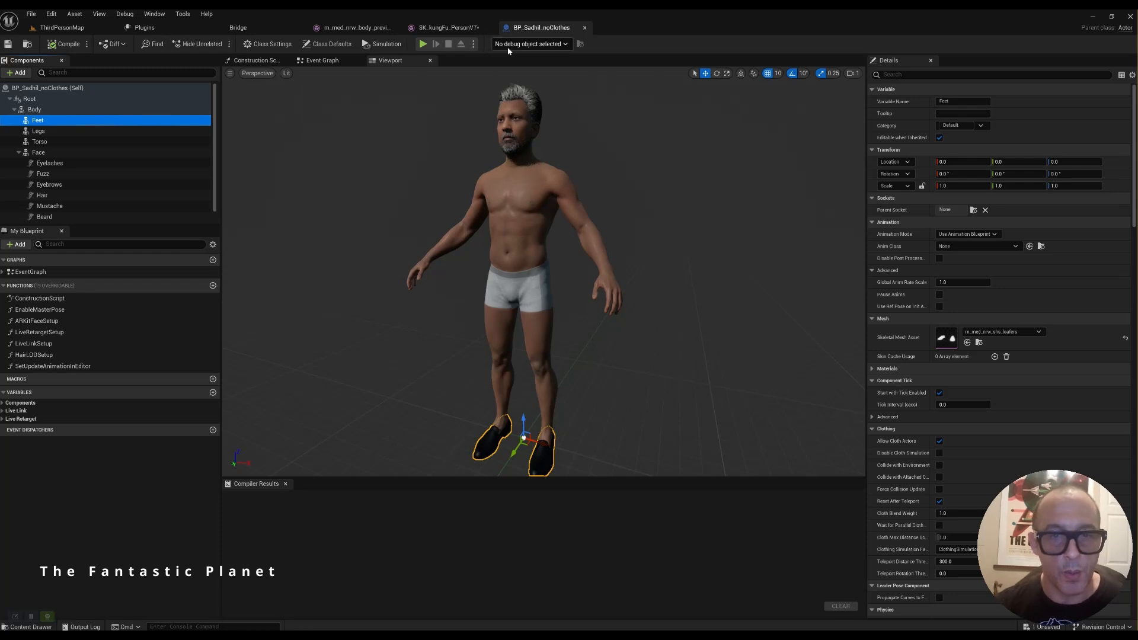
Step: Set the Body component's skeletal mesh to SK_kungFu_PersonV7 and check the outfit on the character
left_click(33, 110)
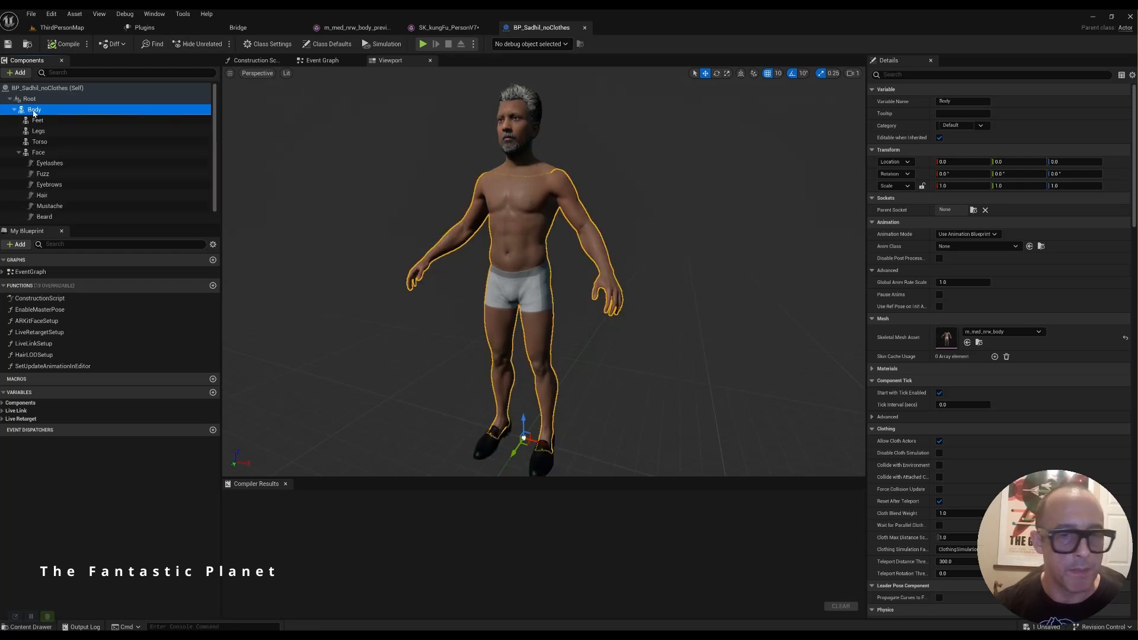
left_click(1006, 332)
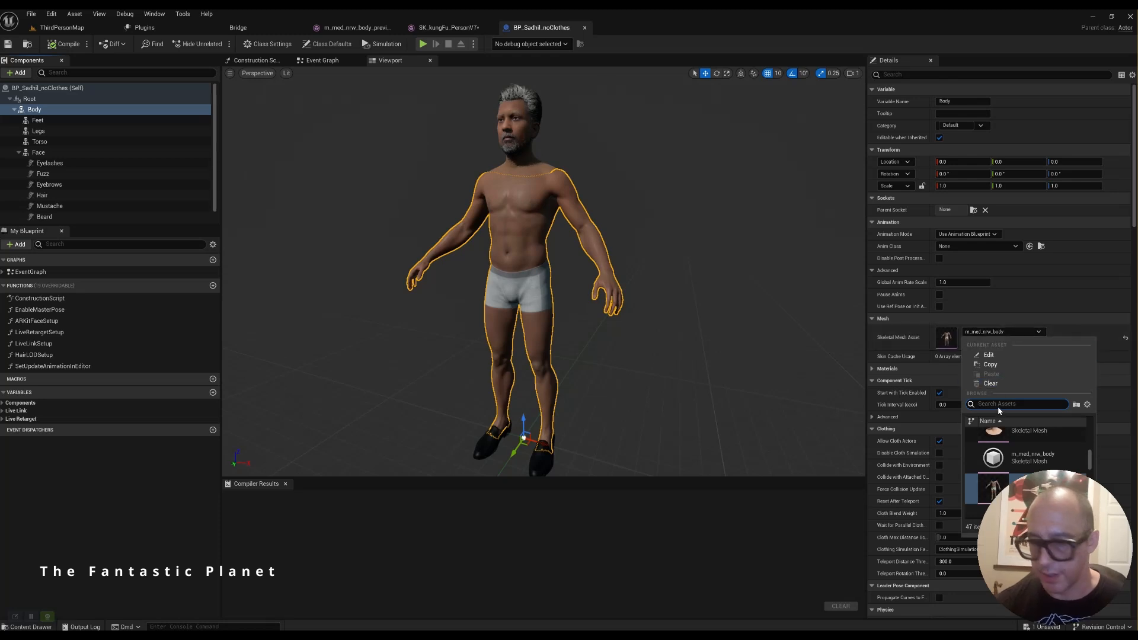
type("sk")
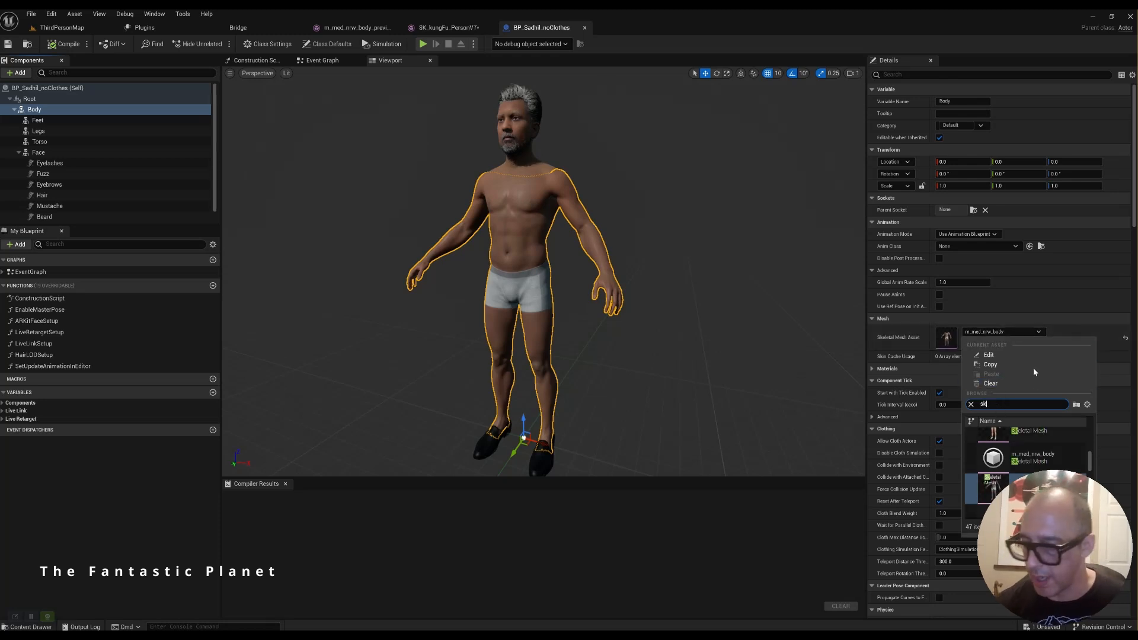
left_click(1014, 333)
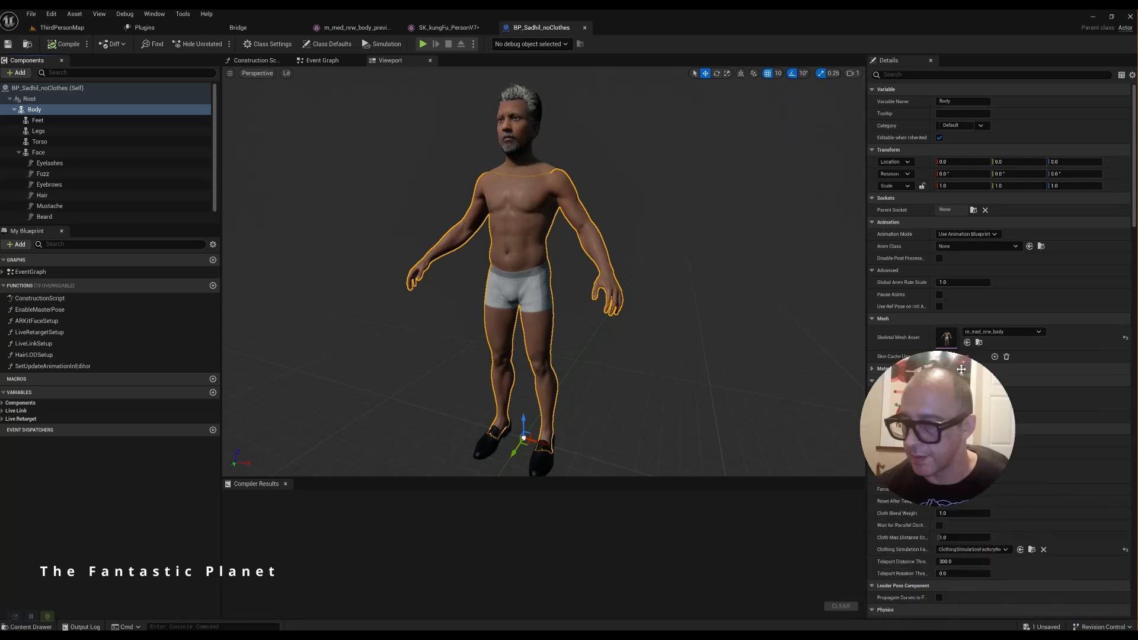
left_click(1009, 333)
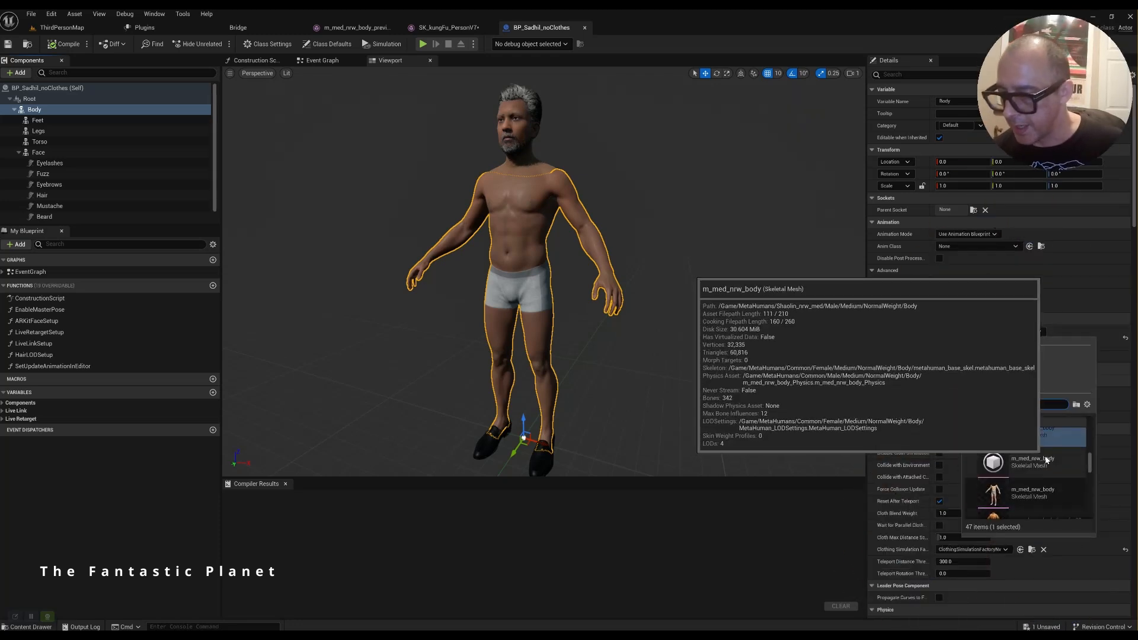
scroll(1046, 461, "down", 2)
scroll(1026, 453, "down", 3)
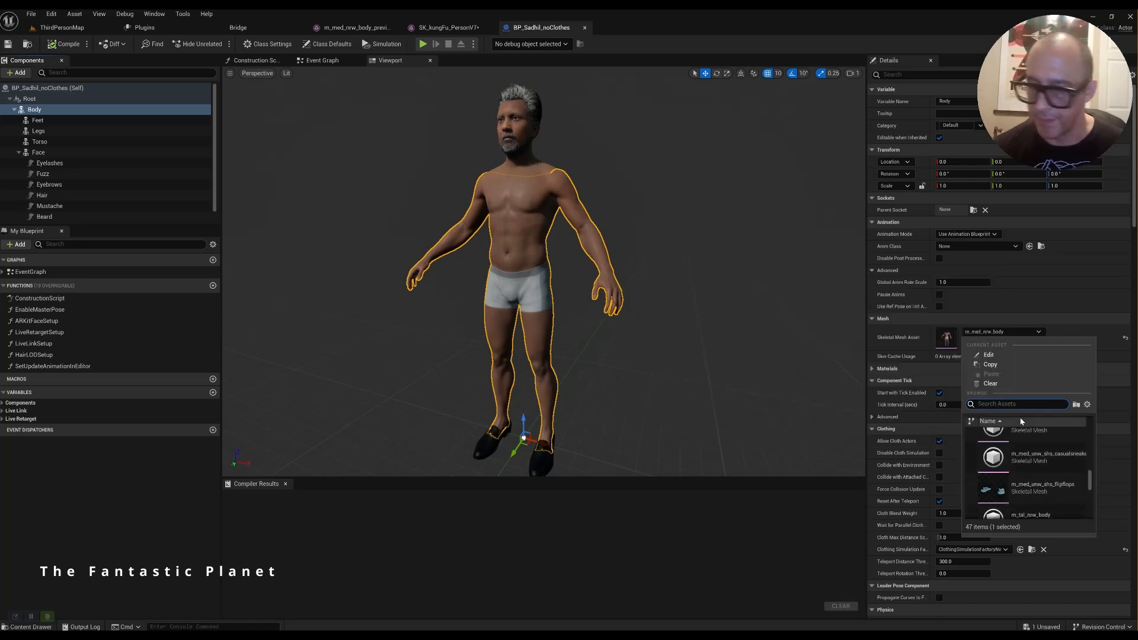
type("sk")
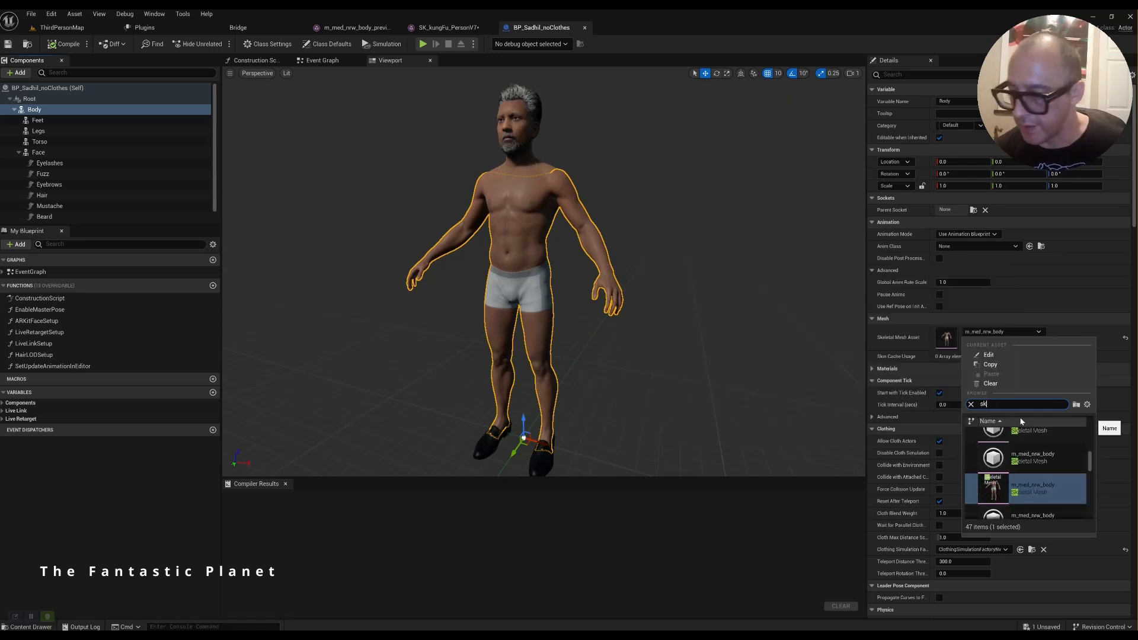
scroll(1016, 451, "down", 2)
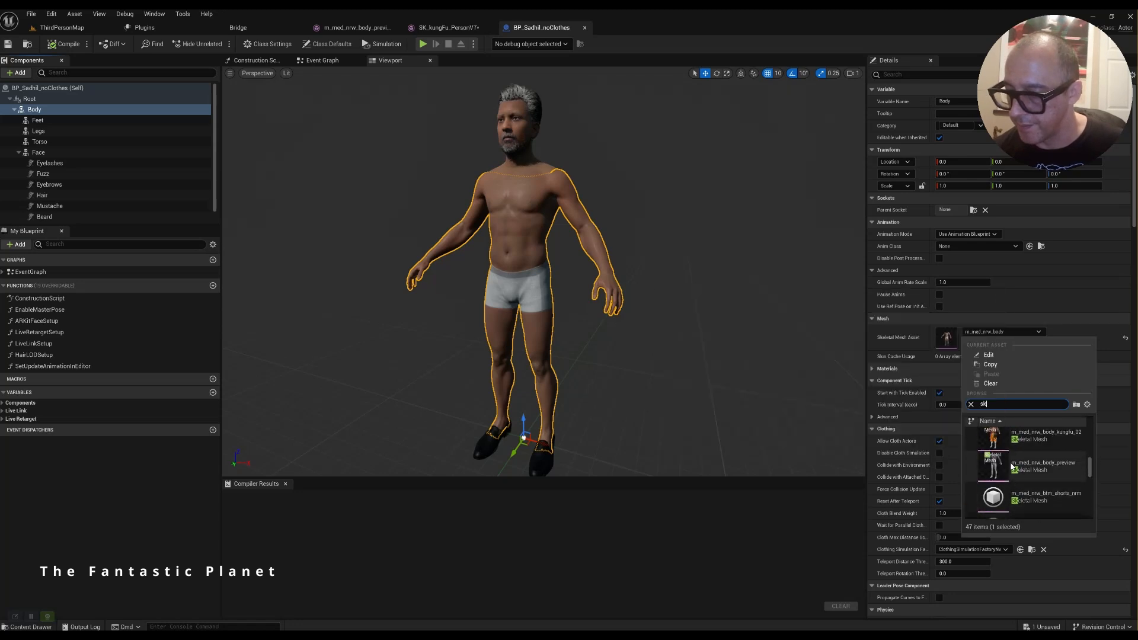
scroll(1012, 466, "down", 3)
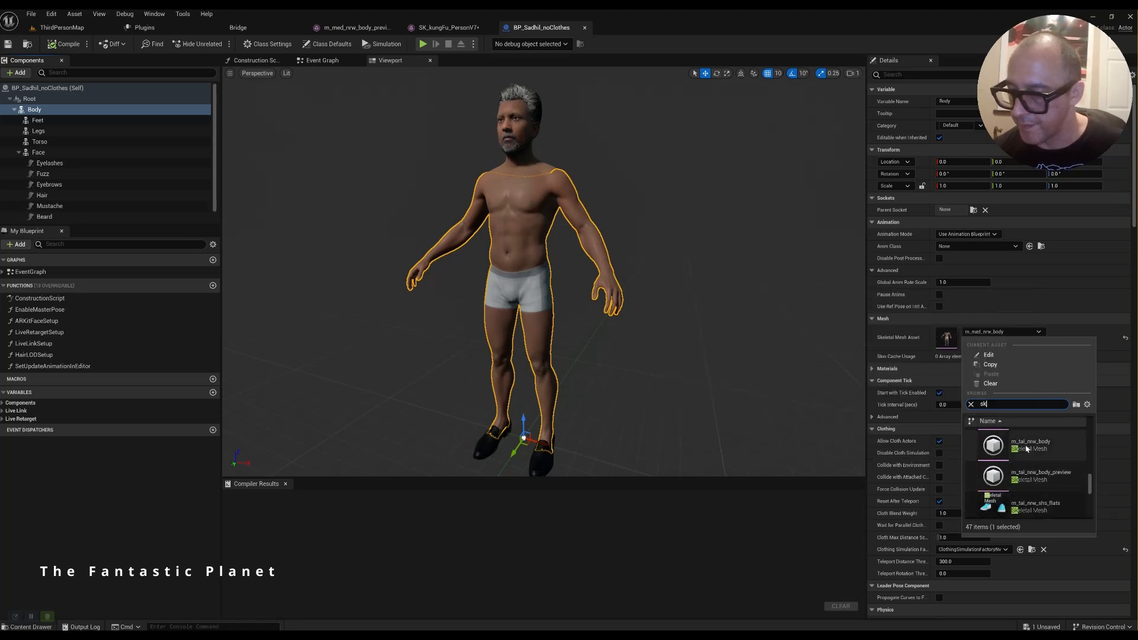
type("_")
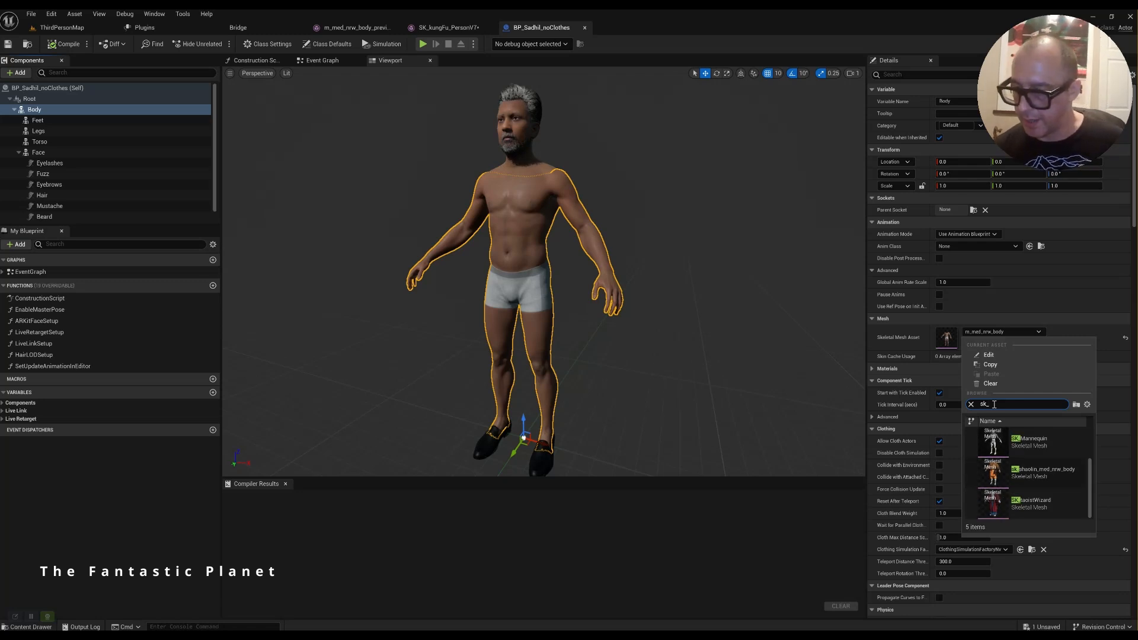
type("sh")
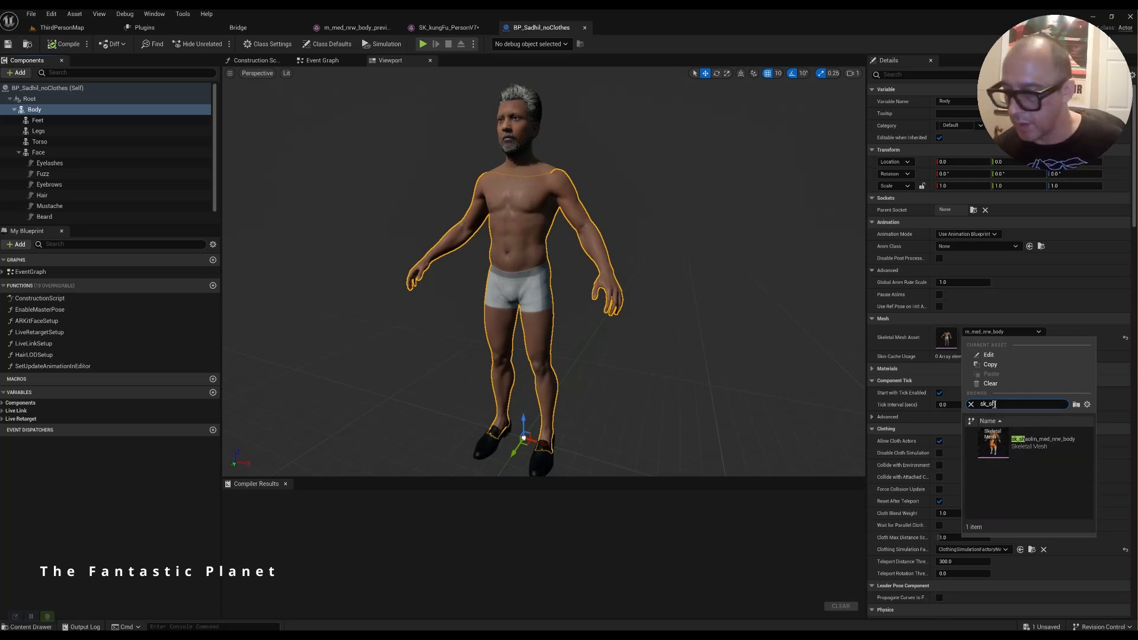
key("BackSpace")
key("BackSpace")
type("k")
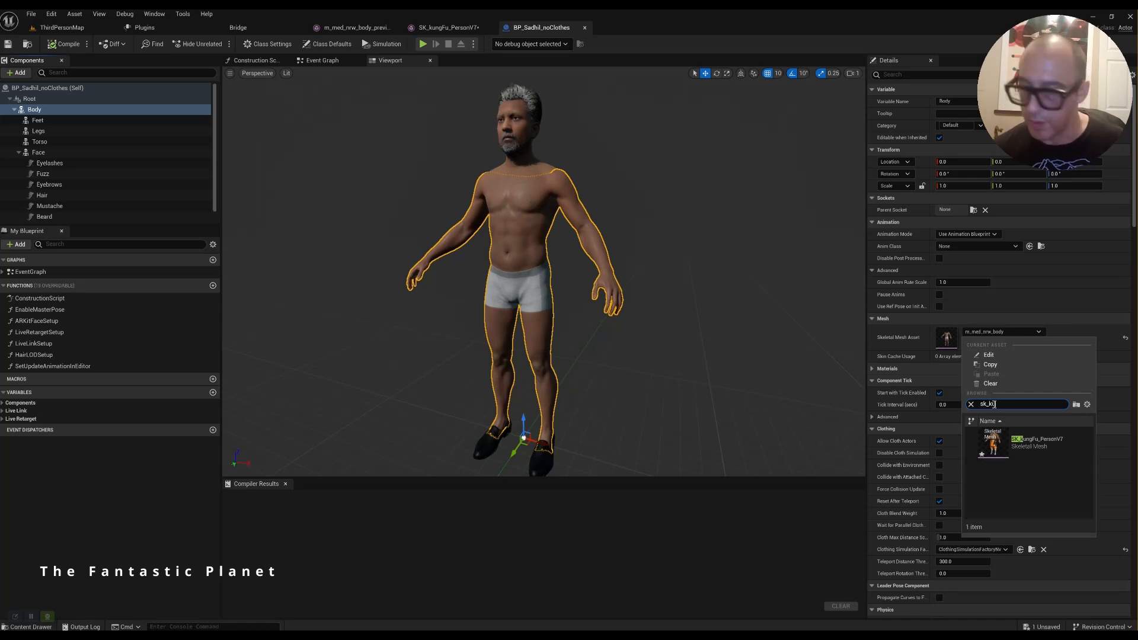
type("u")
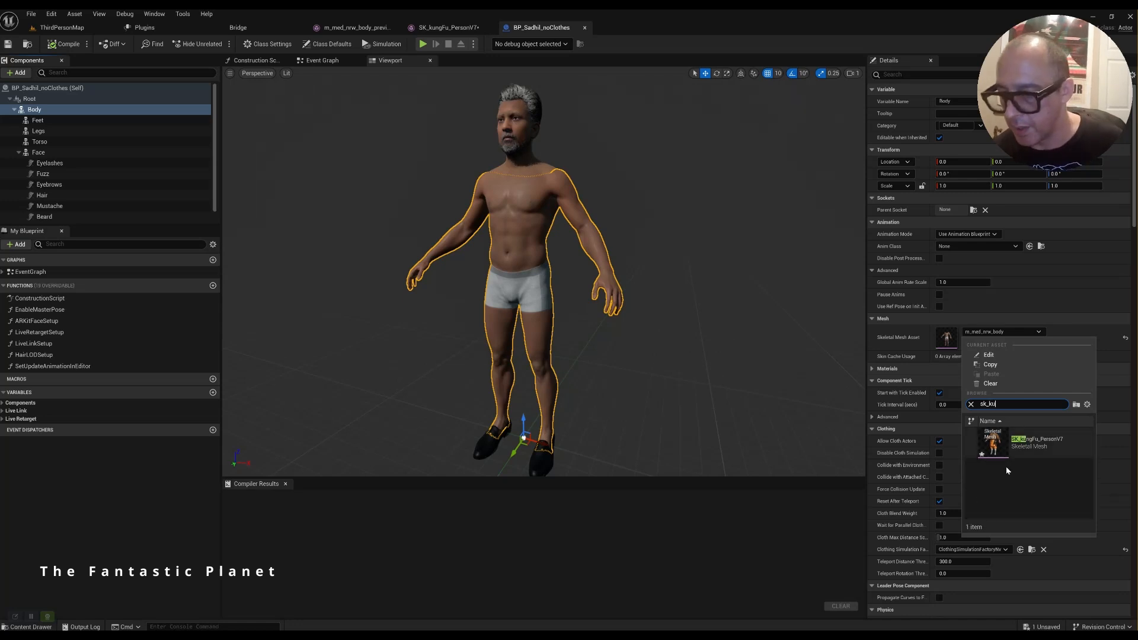
left_click(1029, 448)
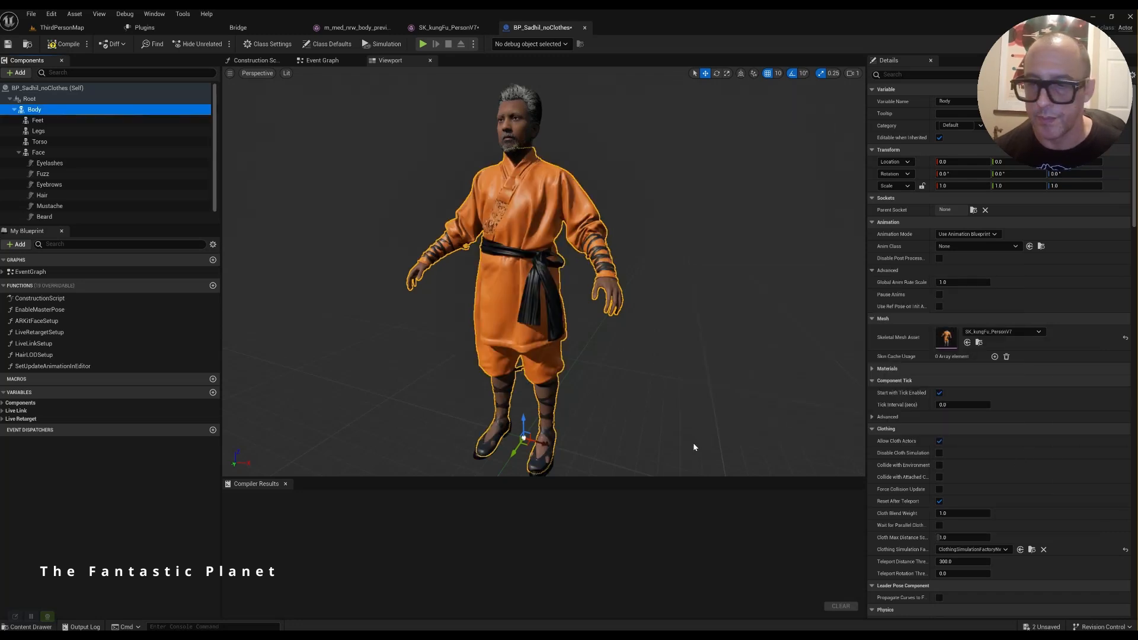
scroll(669, 425, "up", 5)
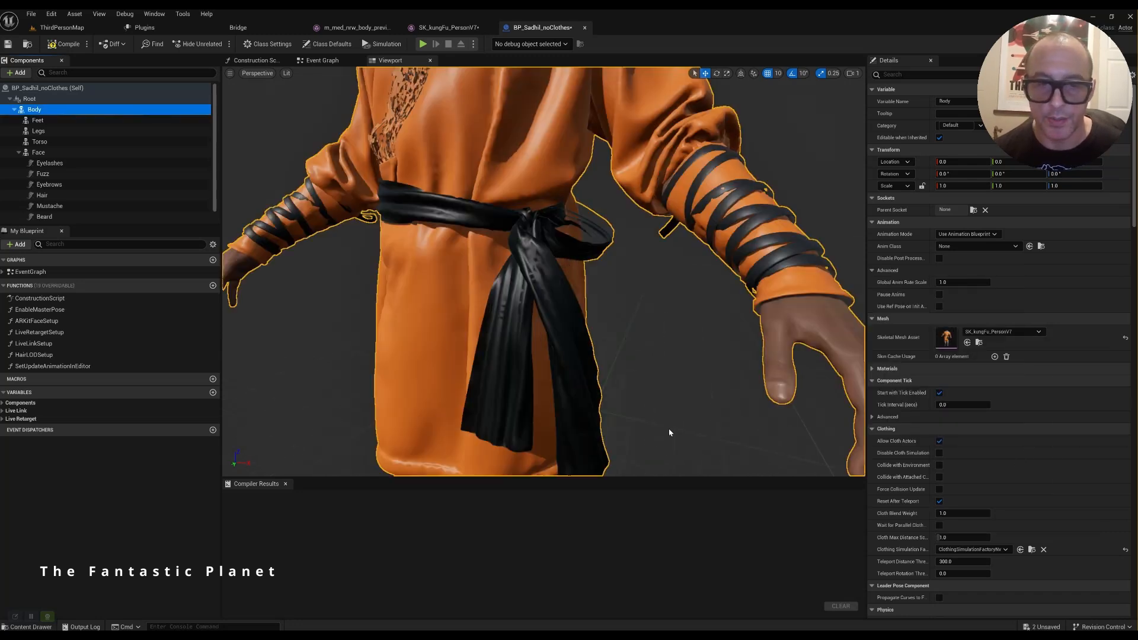
key("f")
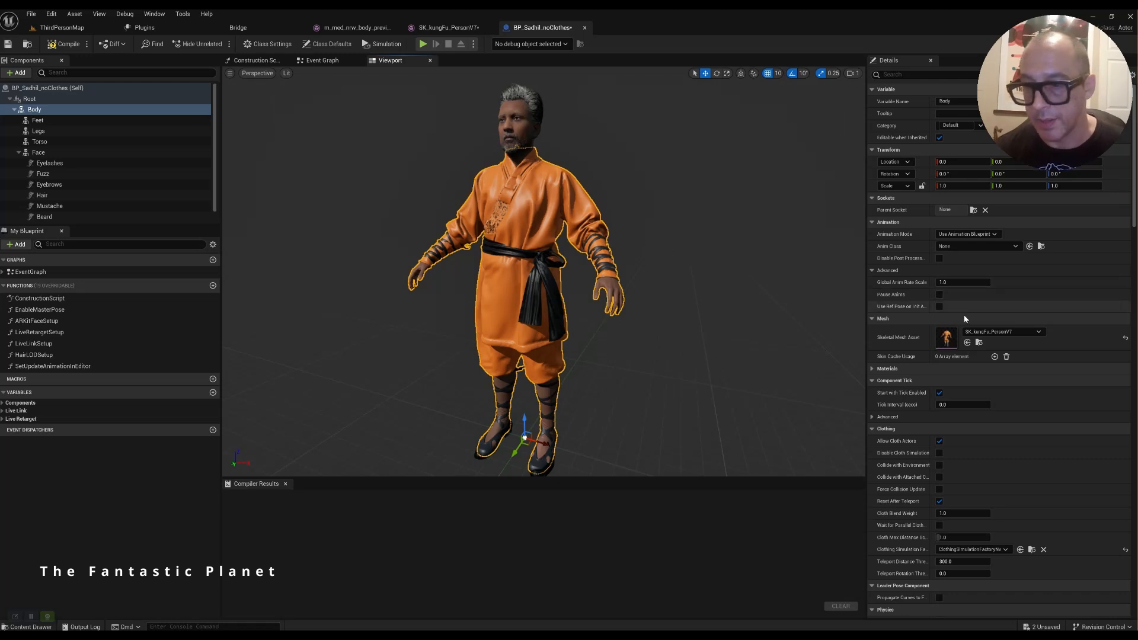
Step: Locate the outfit mesh's slot materials in the Outfits/test folder and open the uniform_FRONT_2279_001 material
key("alt+Tab")
left_click(400, 187)
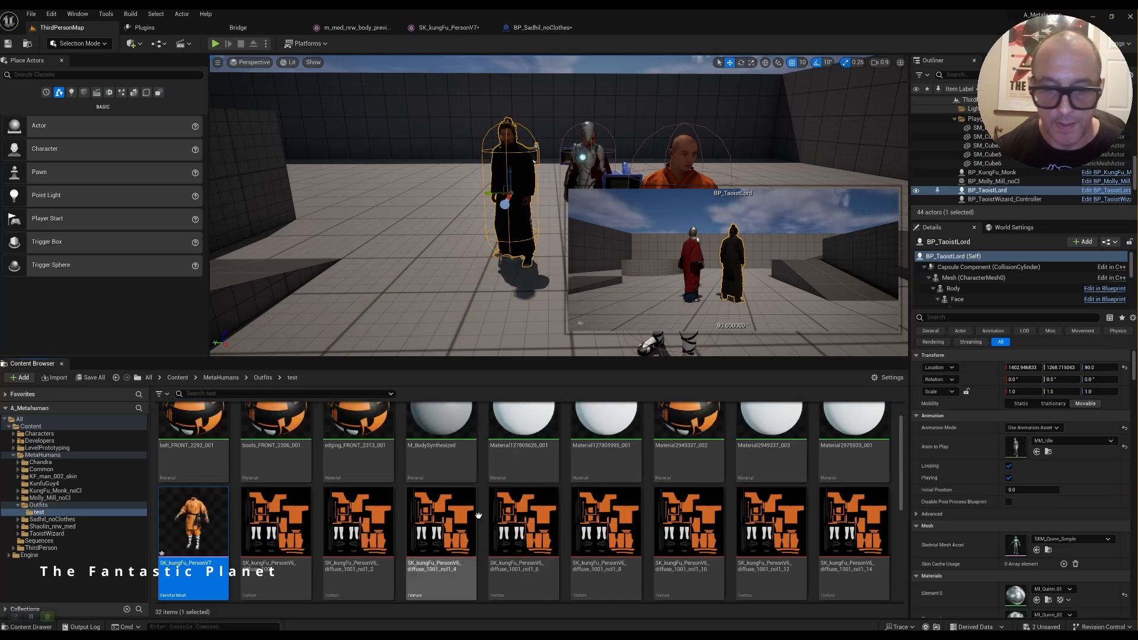
double_click(203, 526)
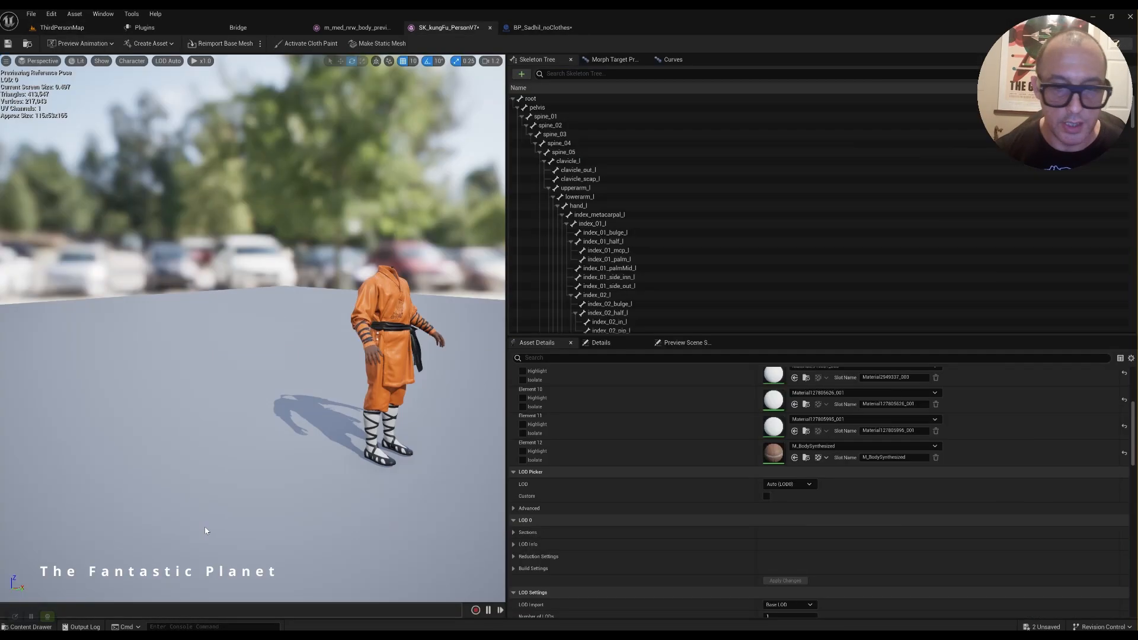
scroll(720, 448, "up", 3)
scroll(821, 419, "up", 5)
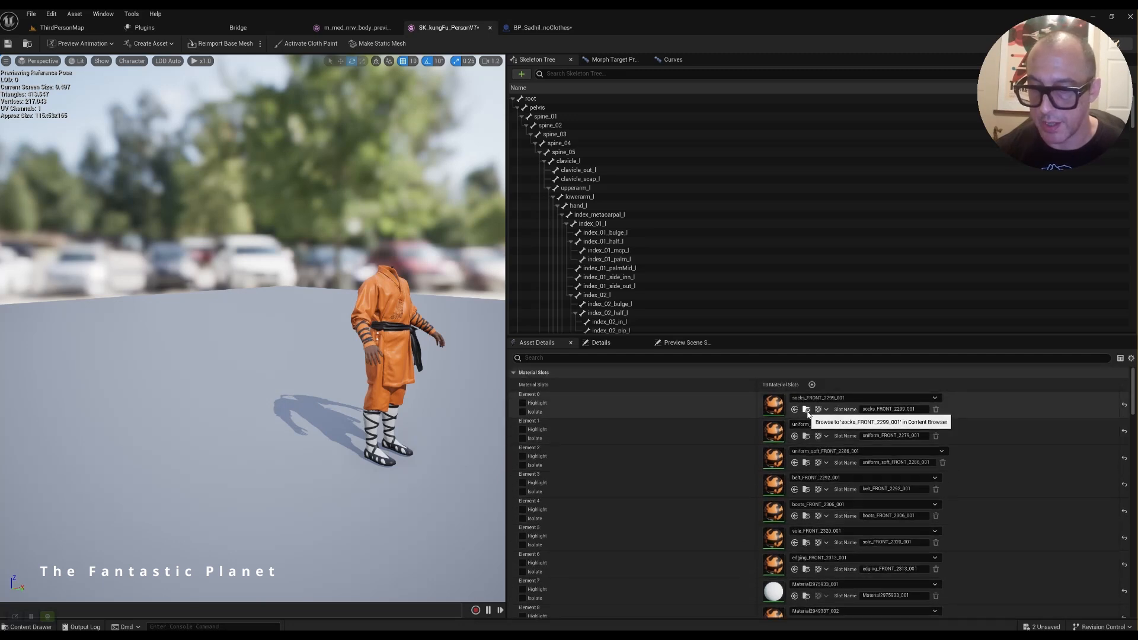
left_click(806, 409)
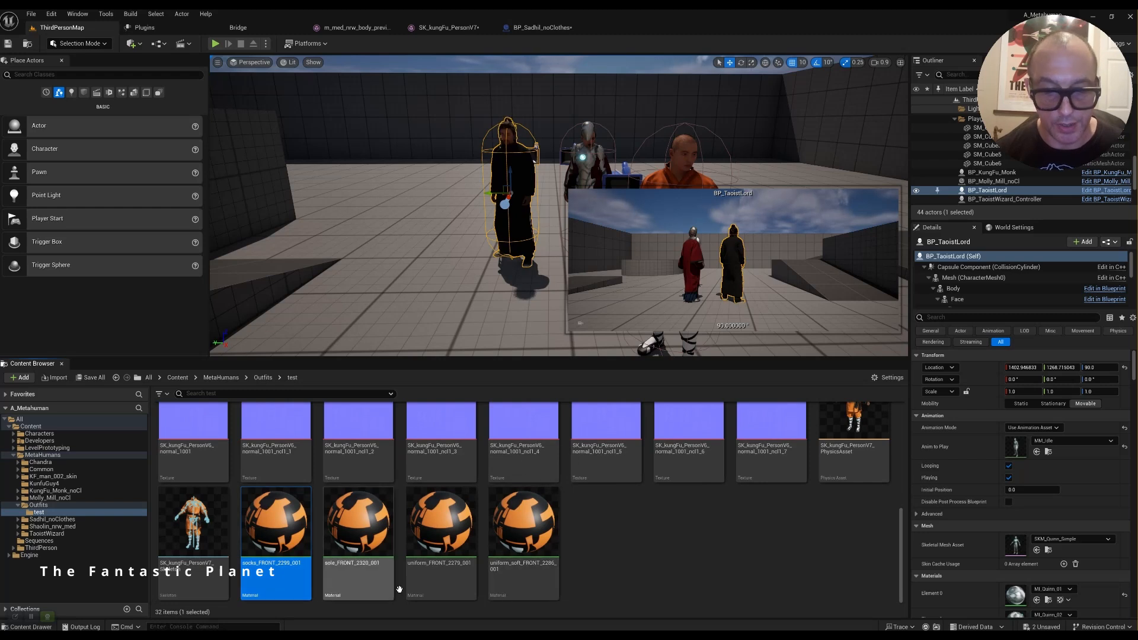
double_click(443, 577)
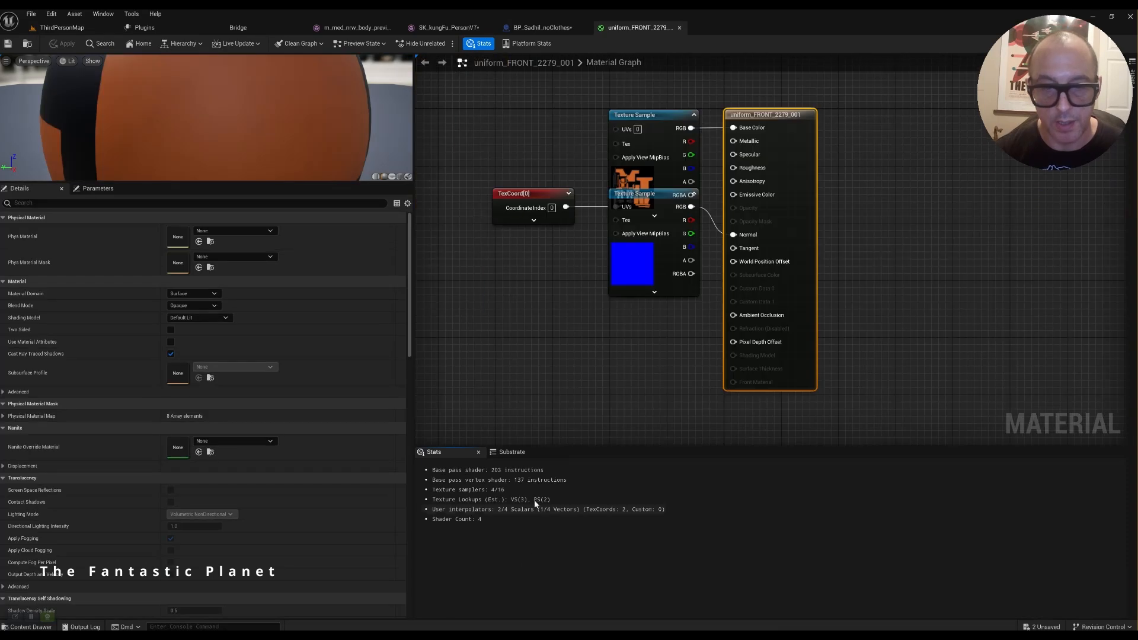
Step: Spread out the two Texture Sample nodes and the material output node in the uniform's graph
left_click_drag(653, 194, 615, 308)
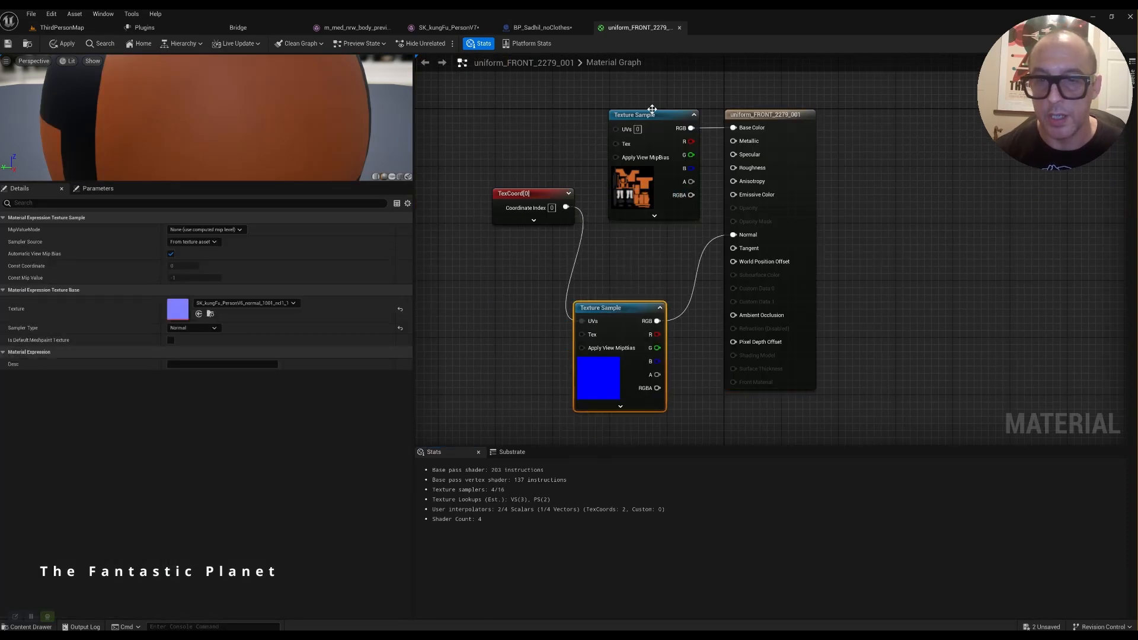
left_click_drag(662, 119, 601, 76)
left_click_drag(772, 124, 879, 131)
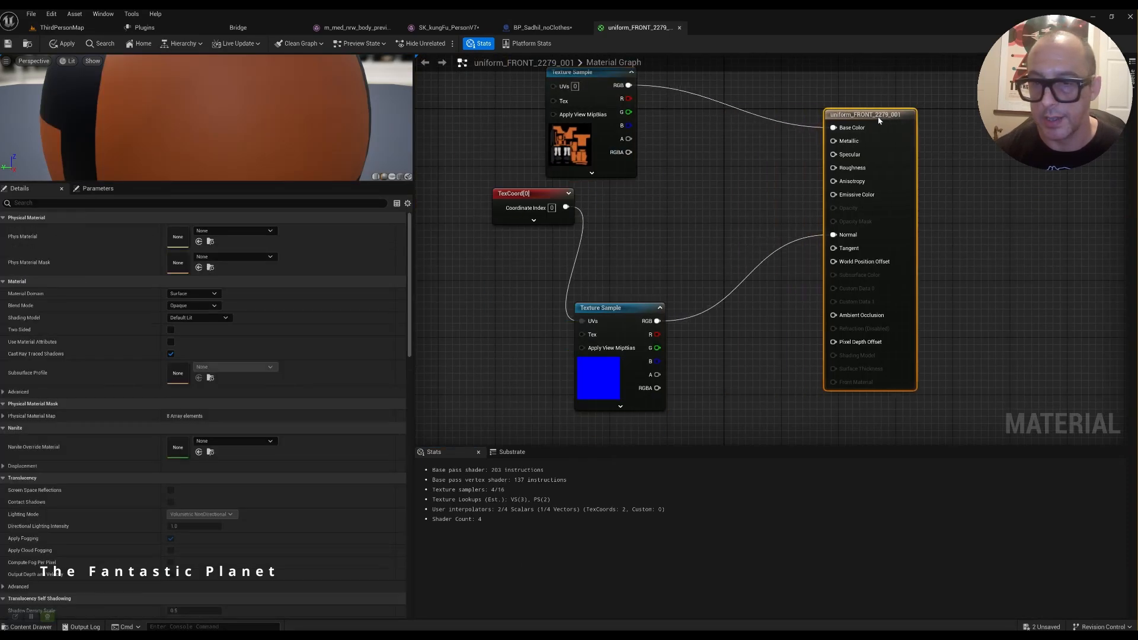
Step: Add a constant of 0.9 to the uniform material's Roughness input, then apply and save the material
left_click(698, 190)
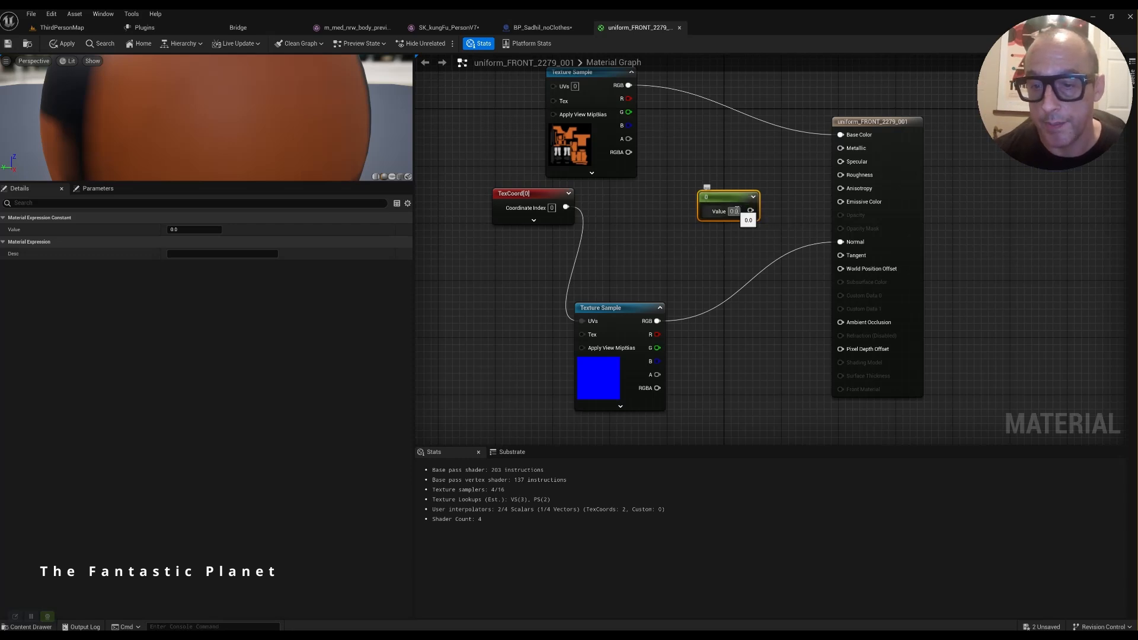
left_click_drag(750, 211, 840, 175)
left_click(734, 212)
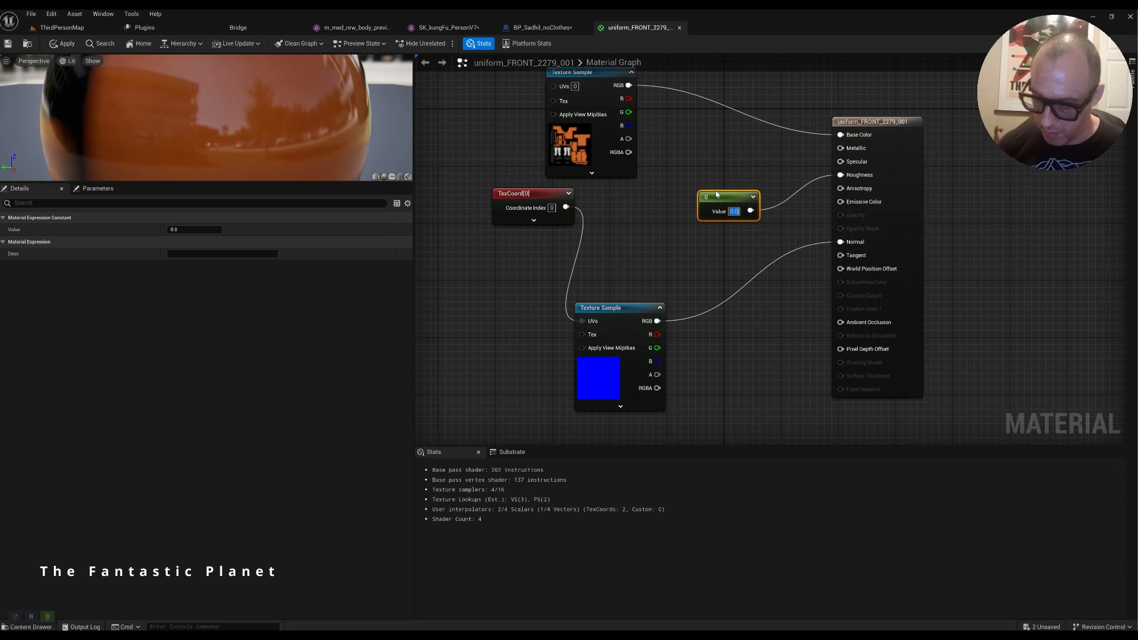
type("0.9")
key("Return")
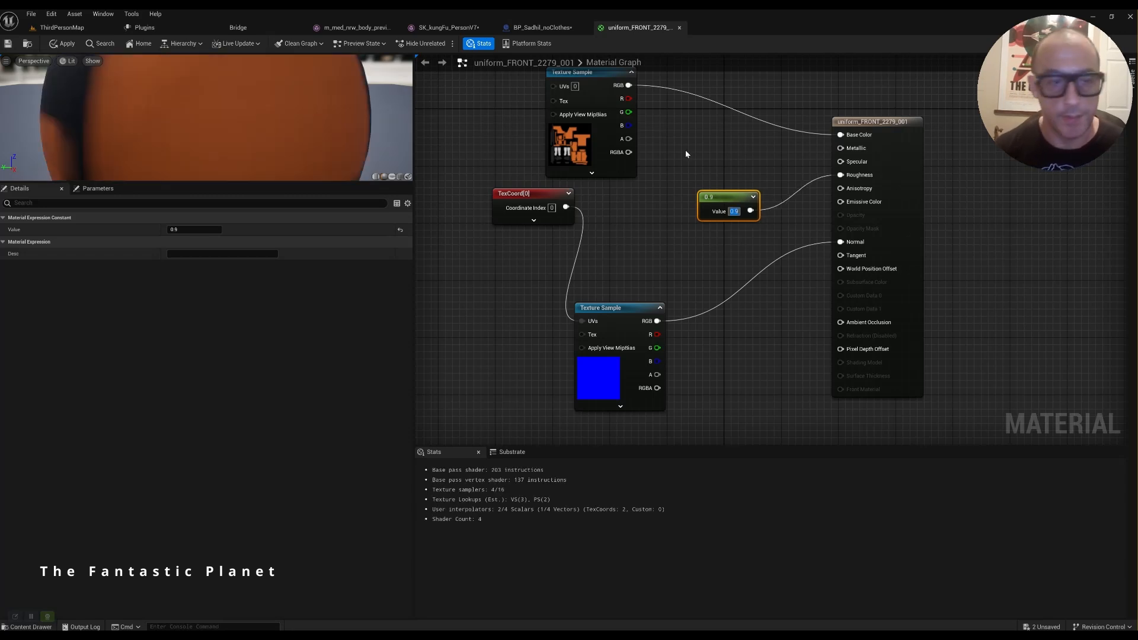
left_click(63, 43)
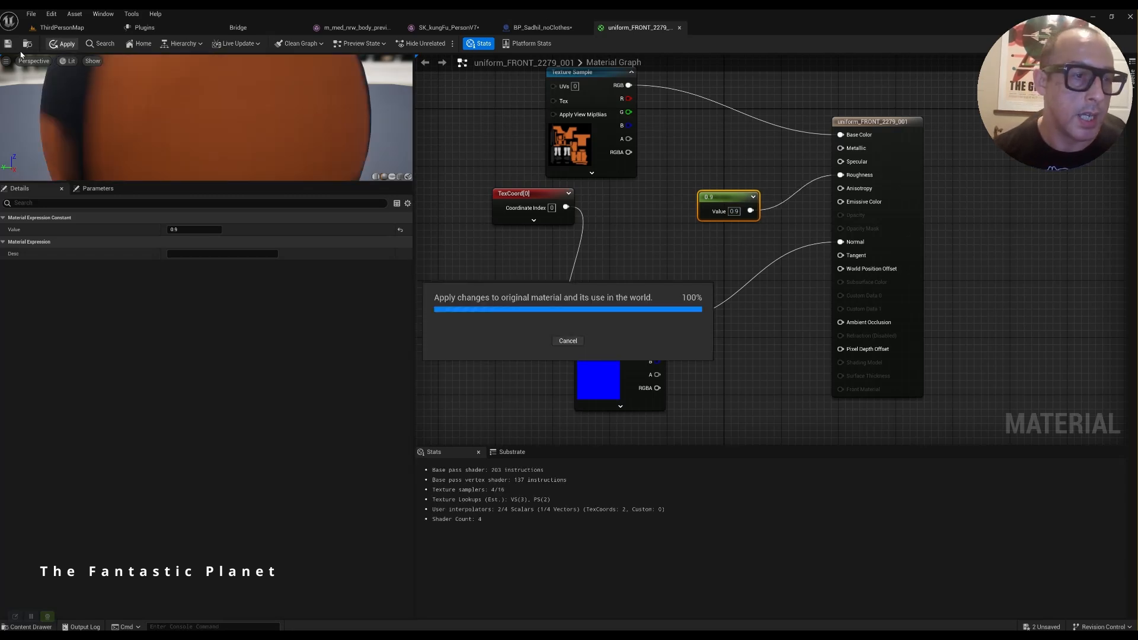
left_click(8, 45)
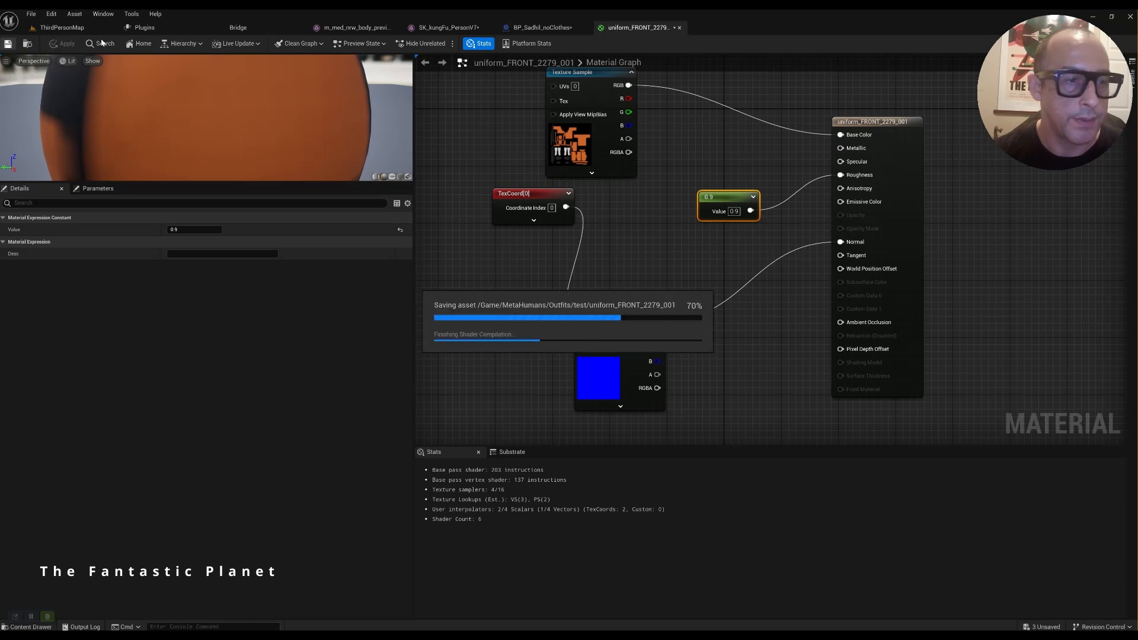
Step: Return to the BP_Sadhil_noClothes blueprint and examine the uniform's surface from the waist up to the collar and shoulder
left_click(74, 29)
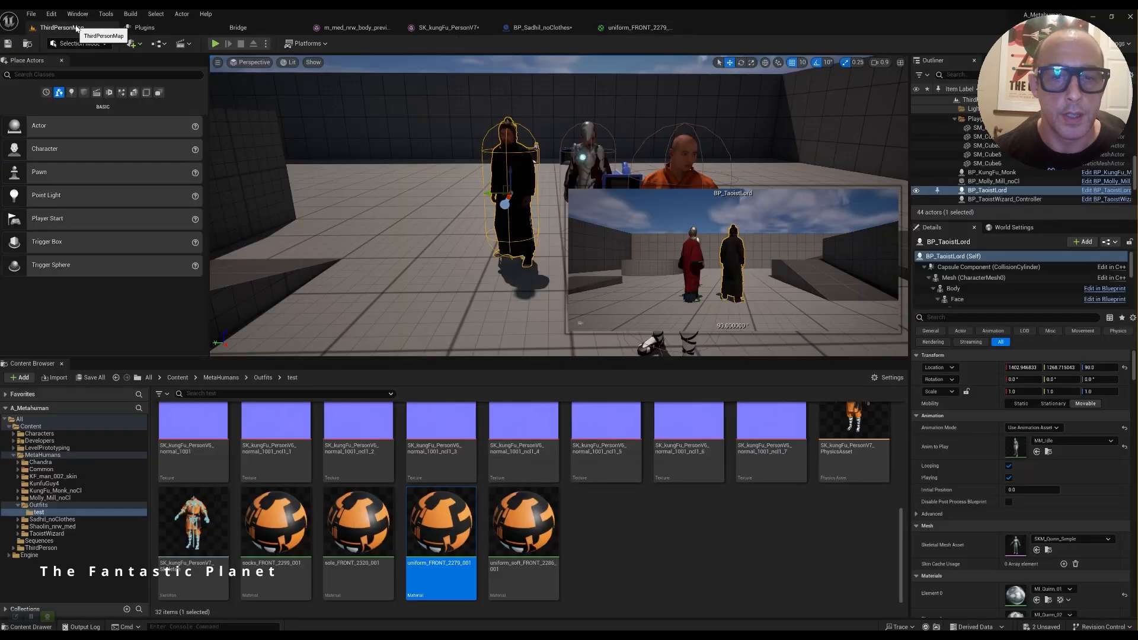
left_click(454, 29)
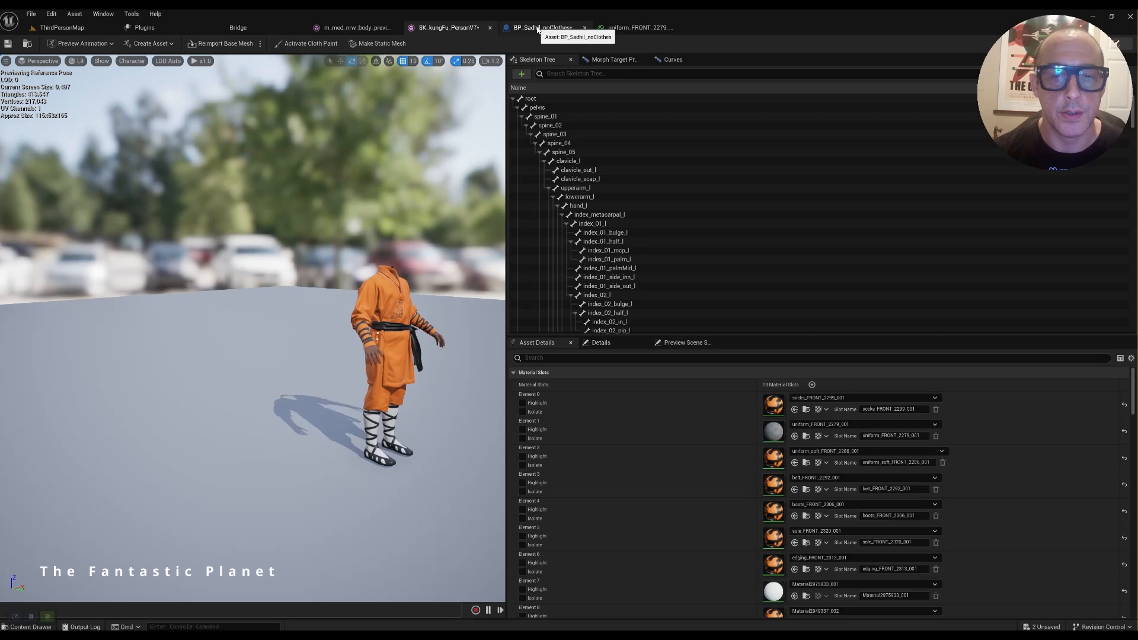
left_click(538, 28)
scroll(579, 147, "up", 8)
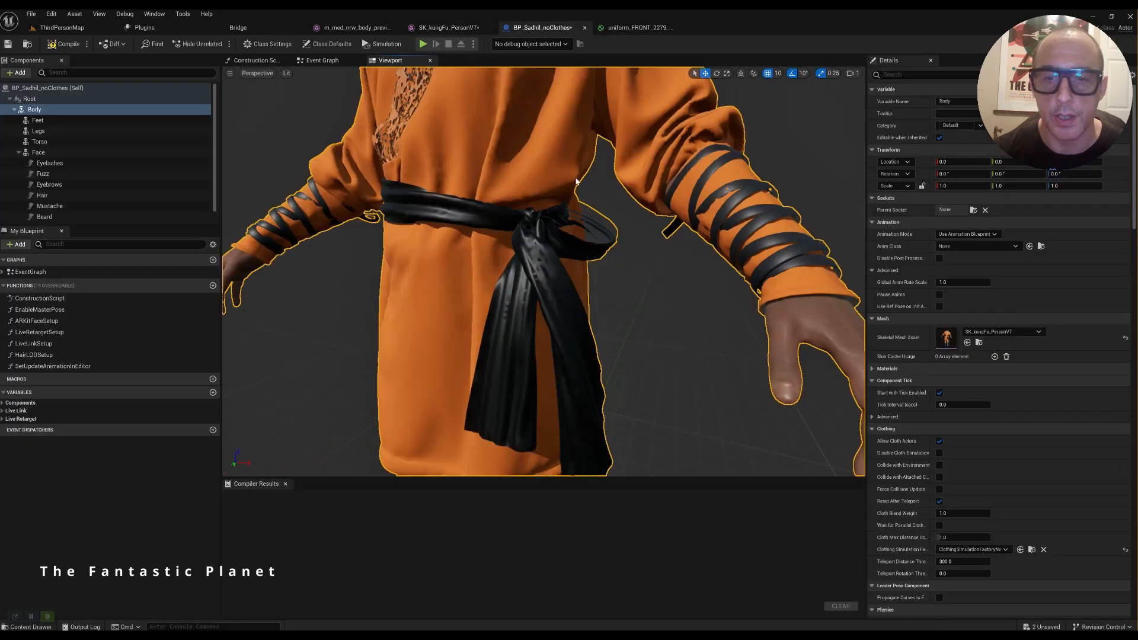
middle_click_drag(573, 175, 579, 92)
mouse_move(565, 168)
middle_mouse_down()
mouse_move(556, 243)
mouse_move(551, 163)
middle_mouse_up()
left_click_drag(550, 194, 753, 208, "alt")
right_click_drag(512, 240, 503, 269)
left_click_drag(504, 268, 629, 269, "alt")
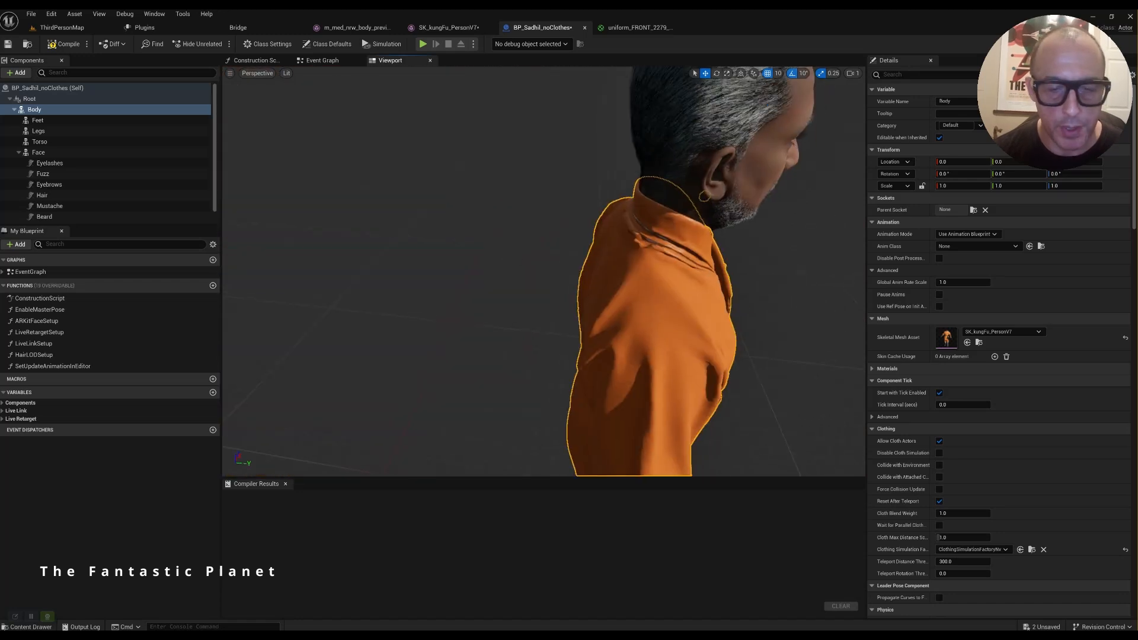
Step: Return to the uniform_FRONT_2279_001 graph and move the TexCoord node beside the normal map's Texture Sample
left_click(448, 28)
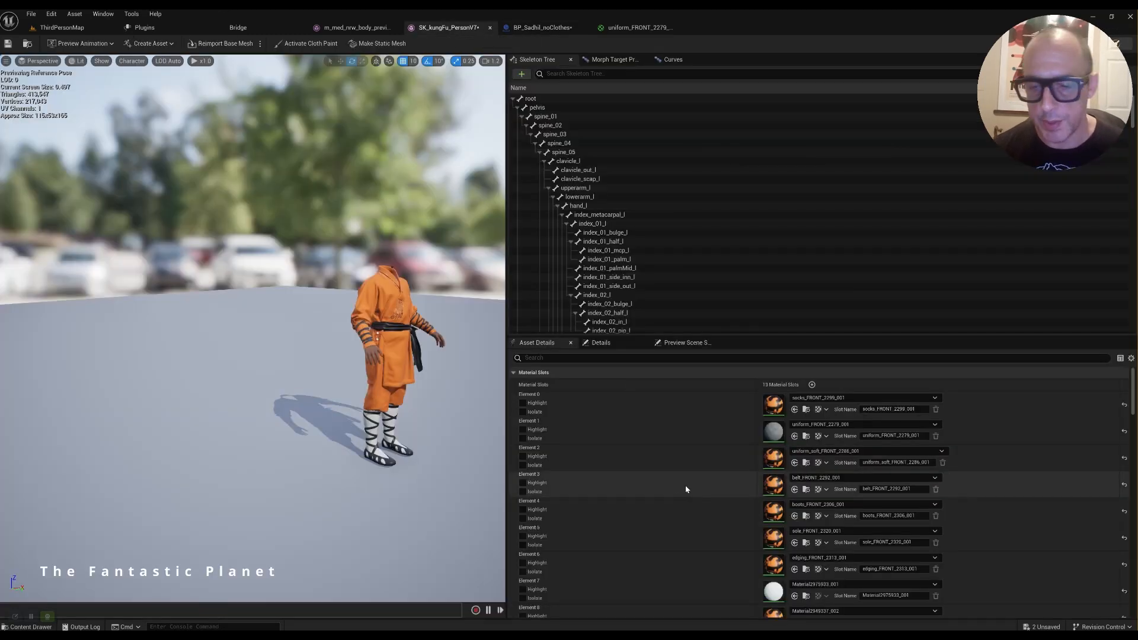
left_click(637, 27)
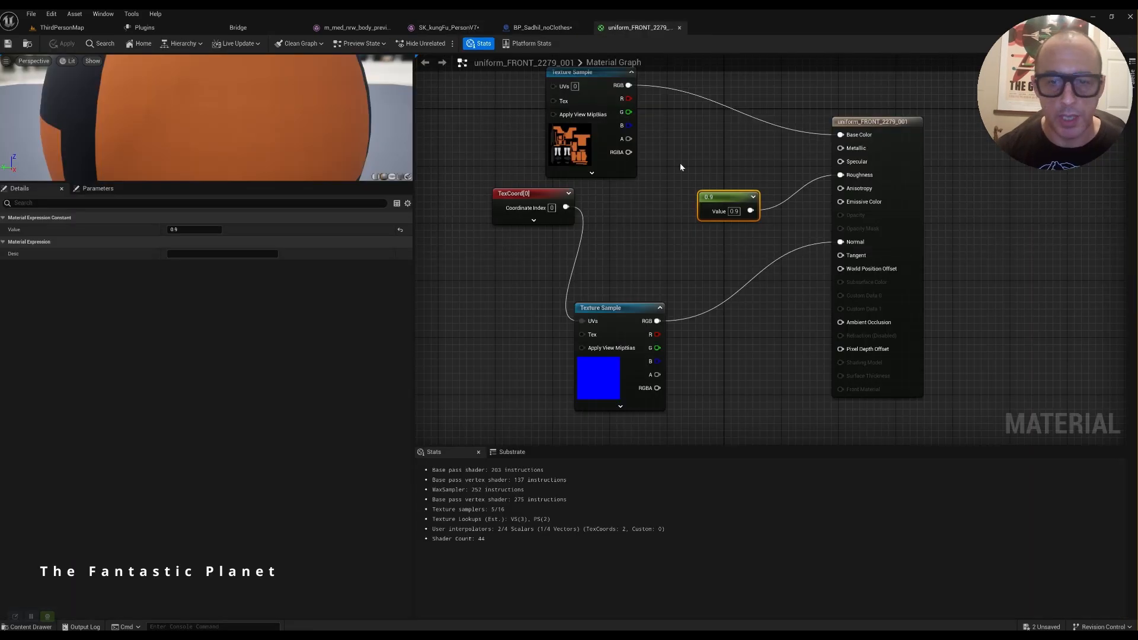
left_click_drag(575, 185, 499, 312)
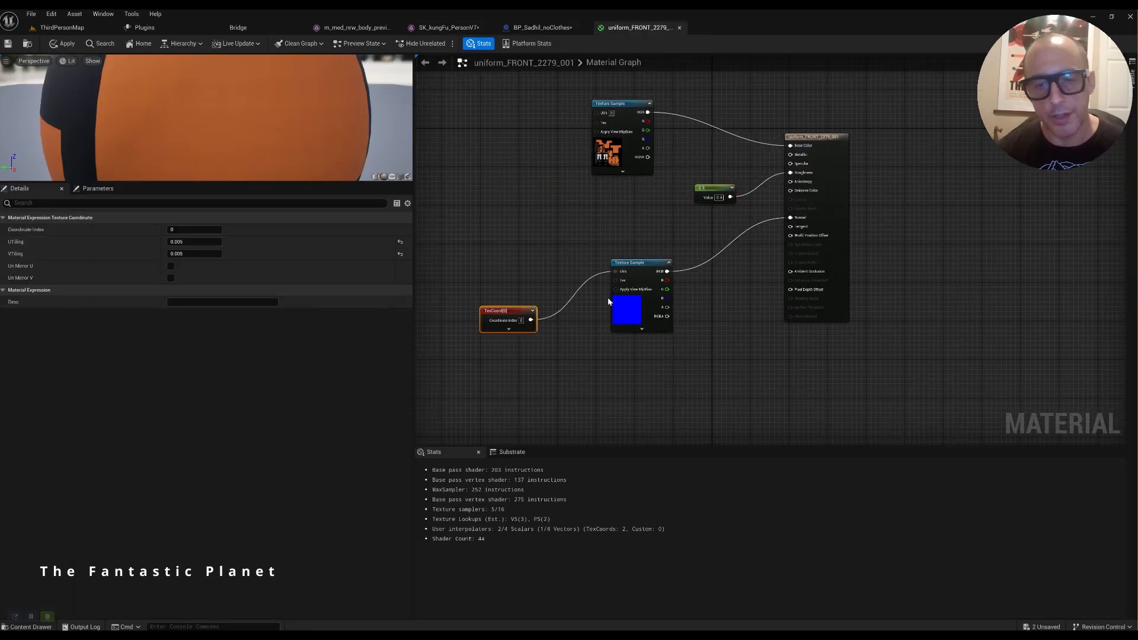
Step: Separate the two Texture Sample nodes further, moving the diffuse one up and the normal map one slightly down beside TexCoord
left_click_drag(637, 271, 632, 296)
left_click_drag(627, 108, 544, 84)
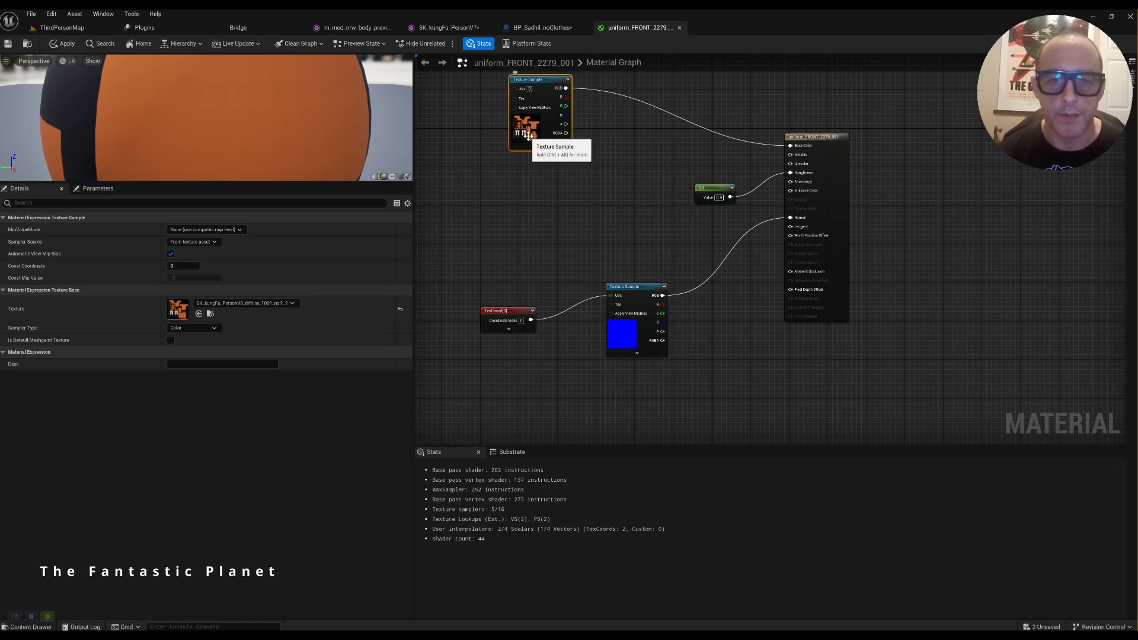
scroll(528, 135, "up", 3)
scroll(533, 136, "down", 3)
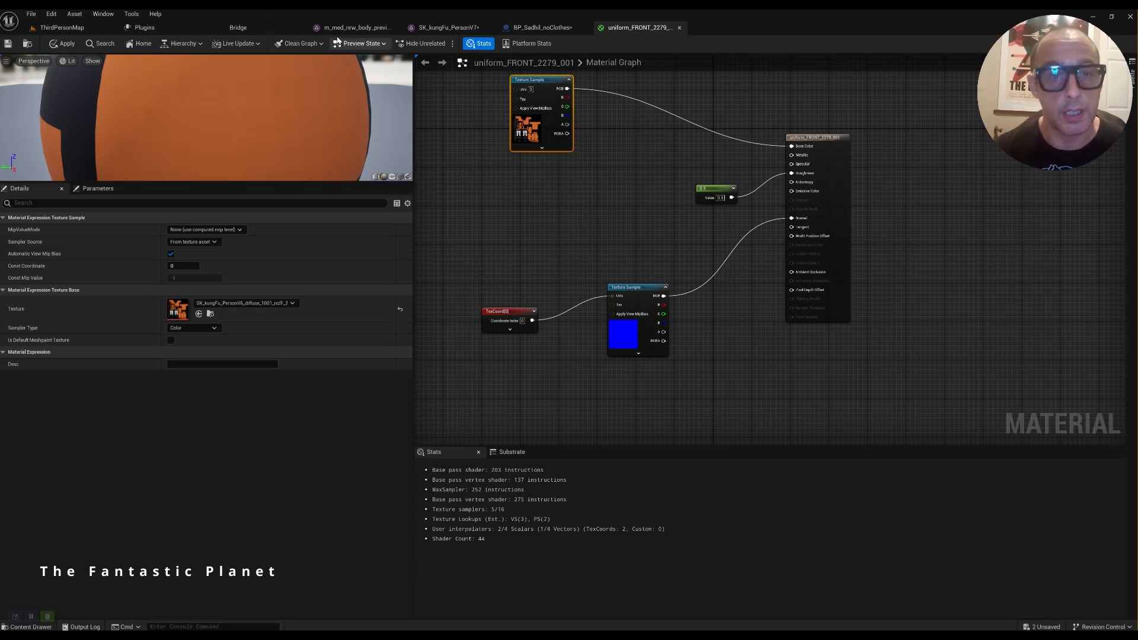
Step: Return to the ThirdPersonMap level and select the orange-robed BP_KungFu_Monk character
left_click(358, 27)
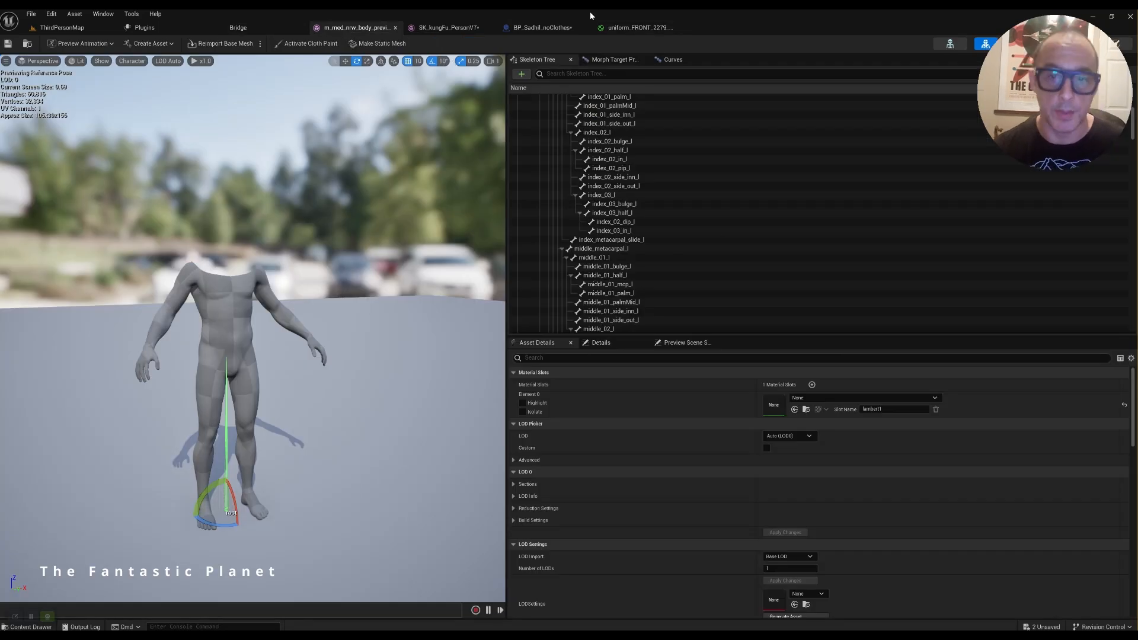
left_click(631, 28)
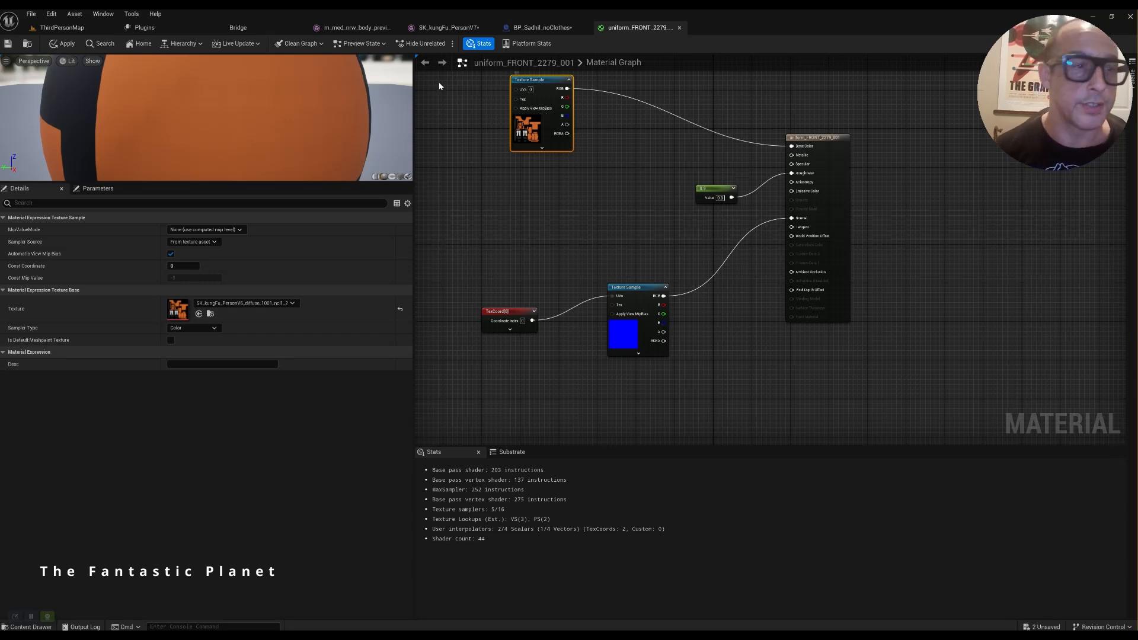
left_click(62, 27)
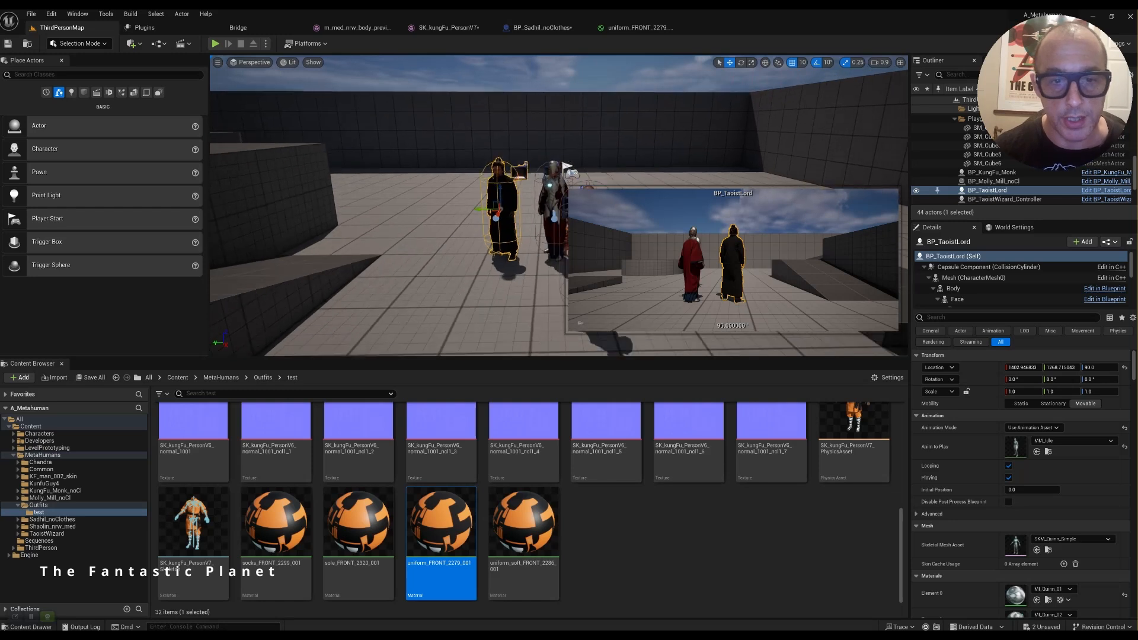
key("alt+Tab")
left_click(375, 205)
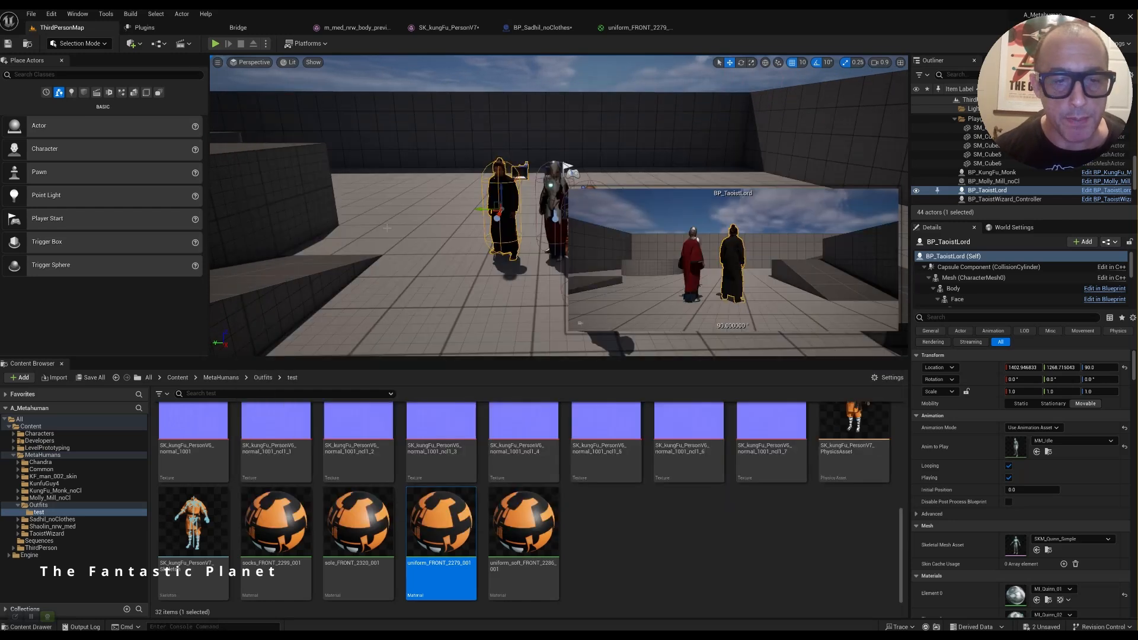
right_click_drag(433, 214, 396, 212)
left_click(539, 233)
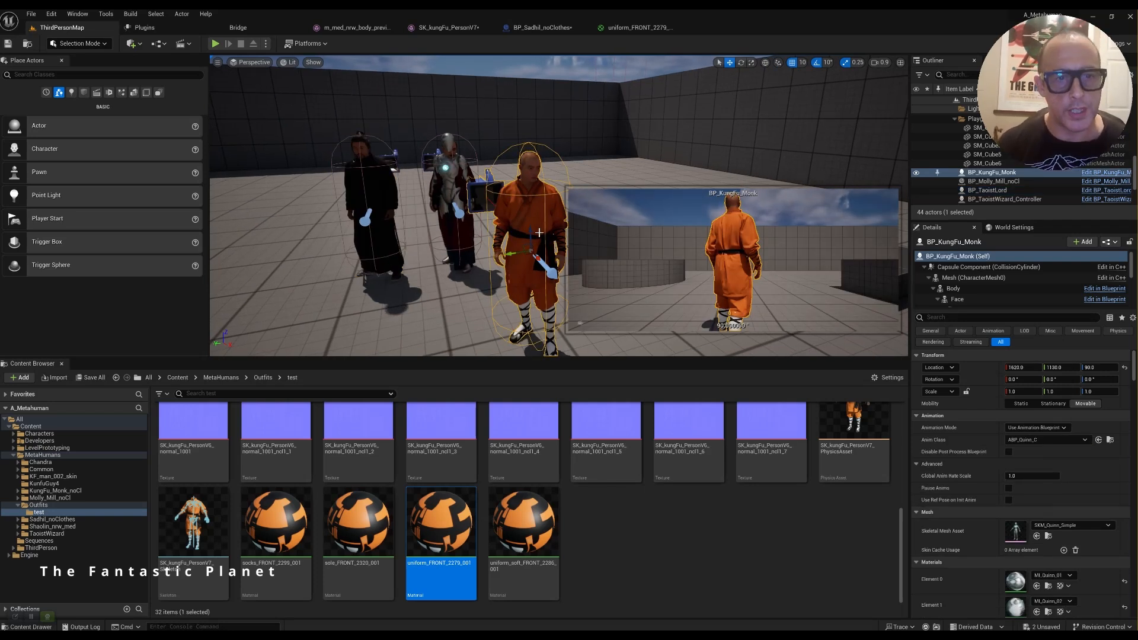
Step: Switch to Blender and select the m_med_nrw_body.001 body mesh by its exposed hand
key("alt+Tab")
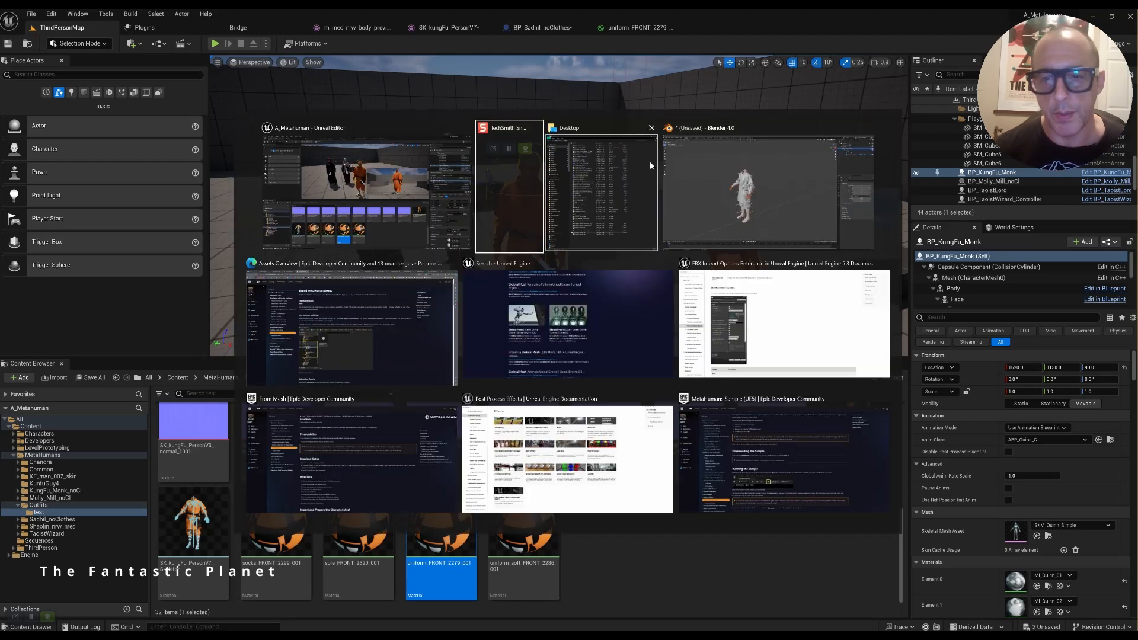
left_click(734, 187)
middle_click_drag(709, 193, 724, 196)
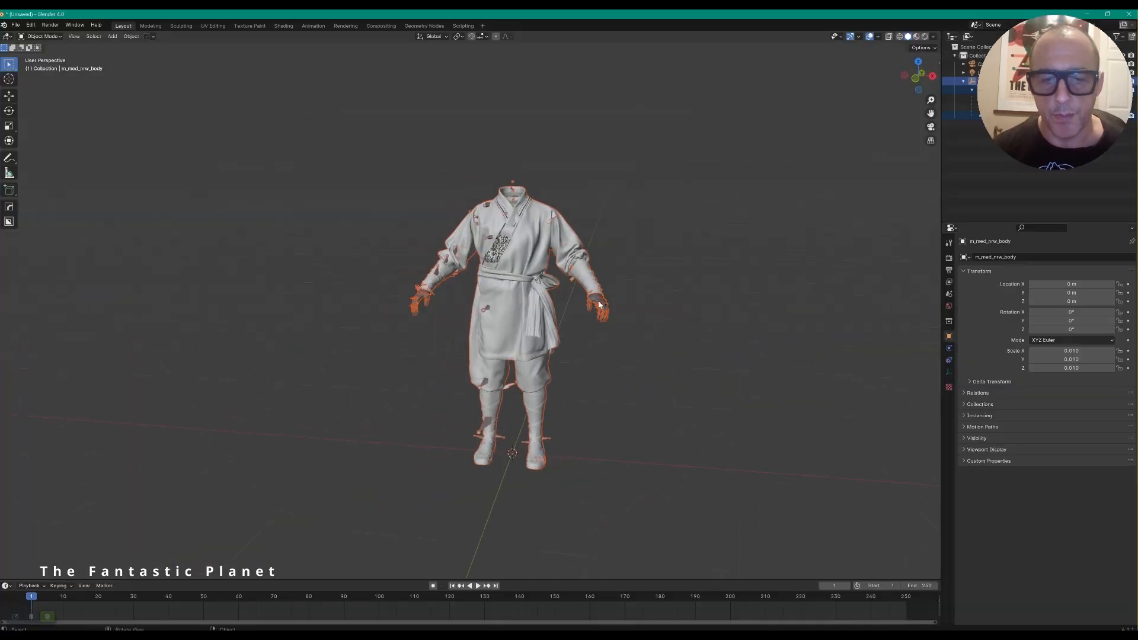
left_click(599, 306)
mouse_move(658, 297)
middle_mouse_down()
mouse_move(670, 299)
mouse_move(657, 302)
middle_mouse_up()
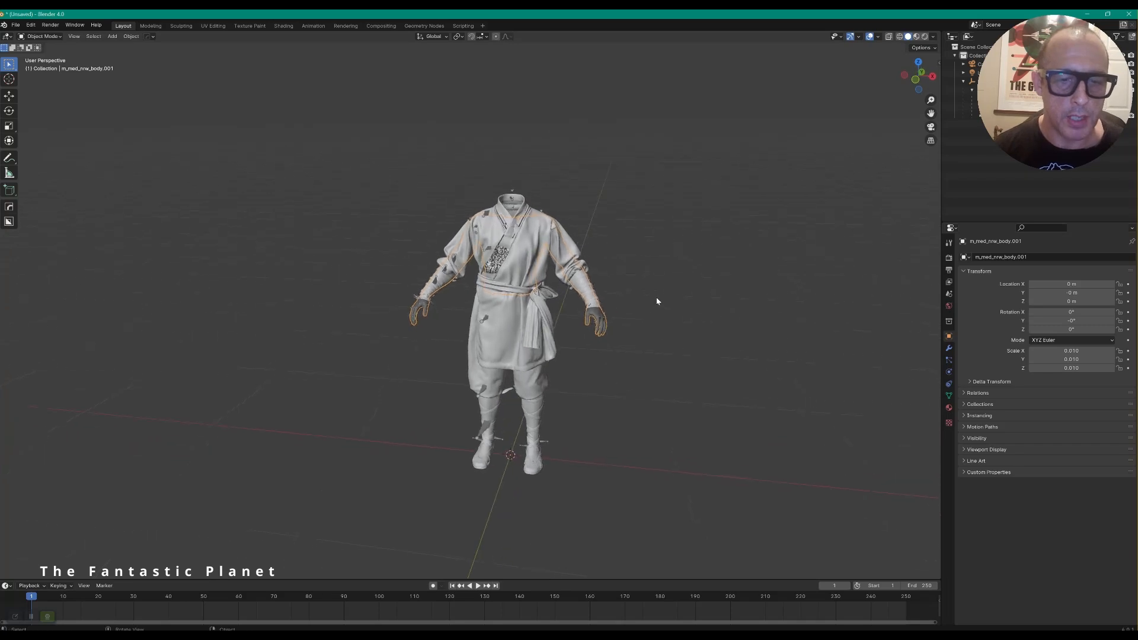
Step: Return to Unreal Engine and select the m_med_nrw_body_preview skeletal mesh in the MetaHumans/Common/Common folder
key("alt+Tab")
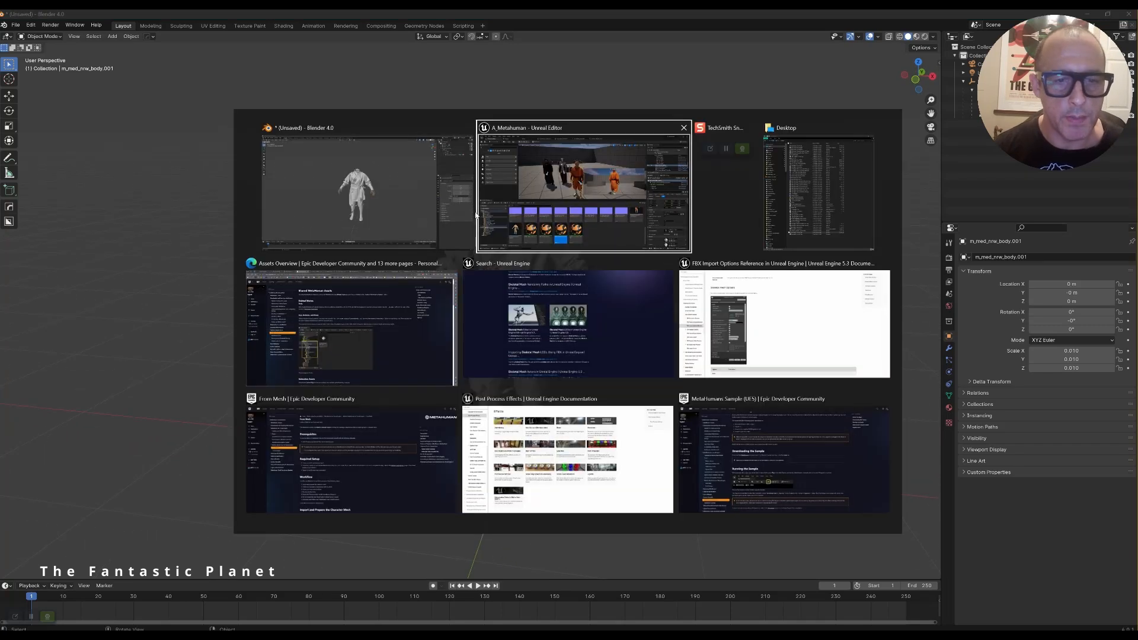
left_click(42, 469)
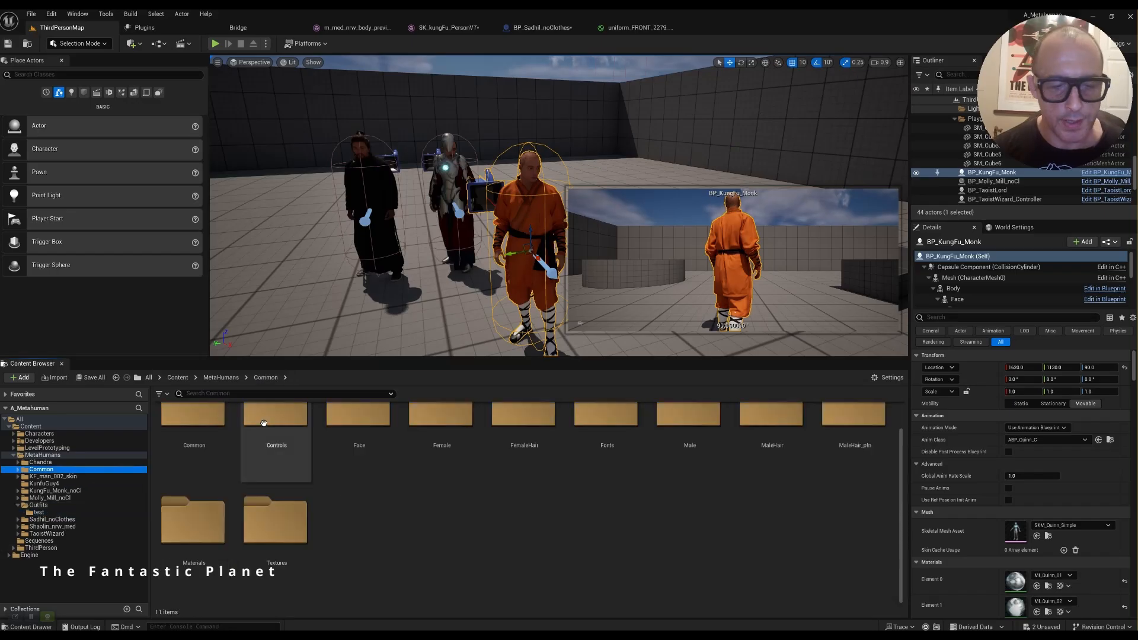
left_click(193, 427)
double_click(193, 426)
left_click(706, 485)
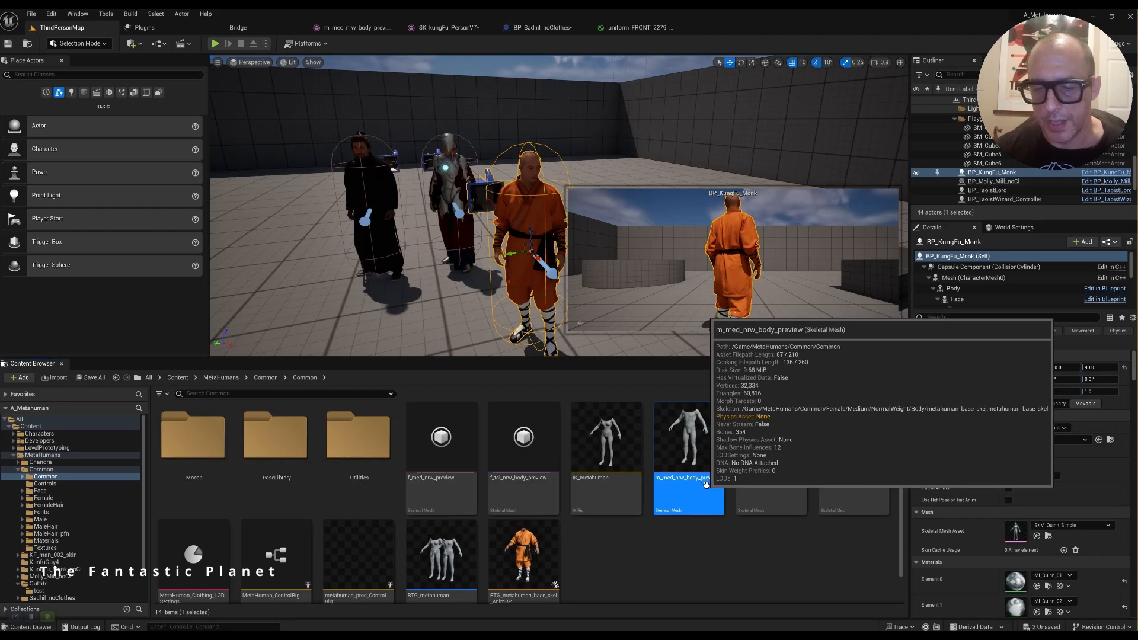
Step: Switch to Blender and select the SK_kungFu_PersonV6 outfit together with m_med_nrw_body.001, keeping the body active
key("alt+Tab")
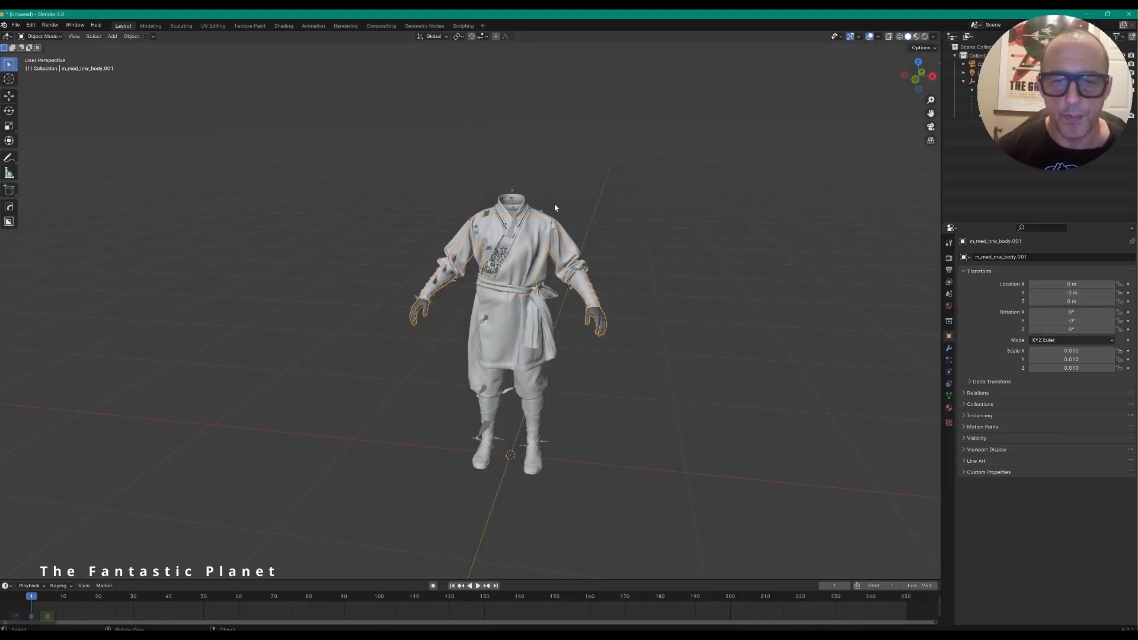
middle_click_drag(559, 263, 617, 233)
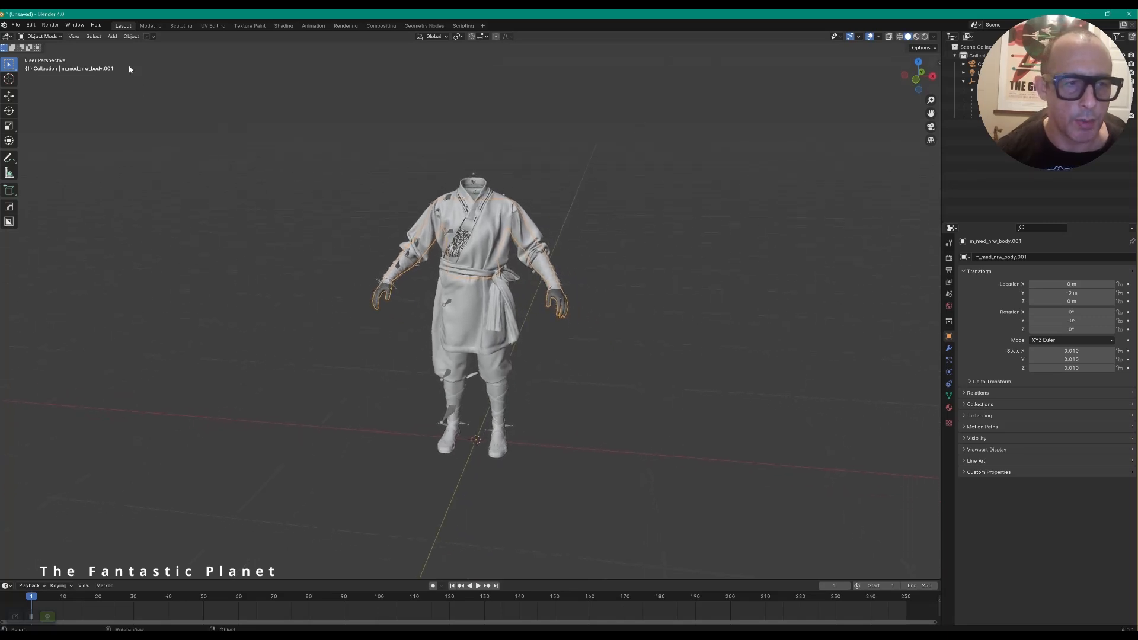
left_click(484, 285)
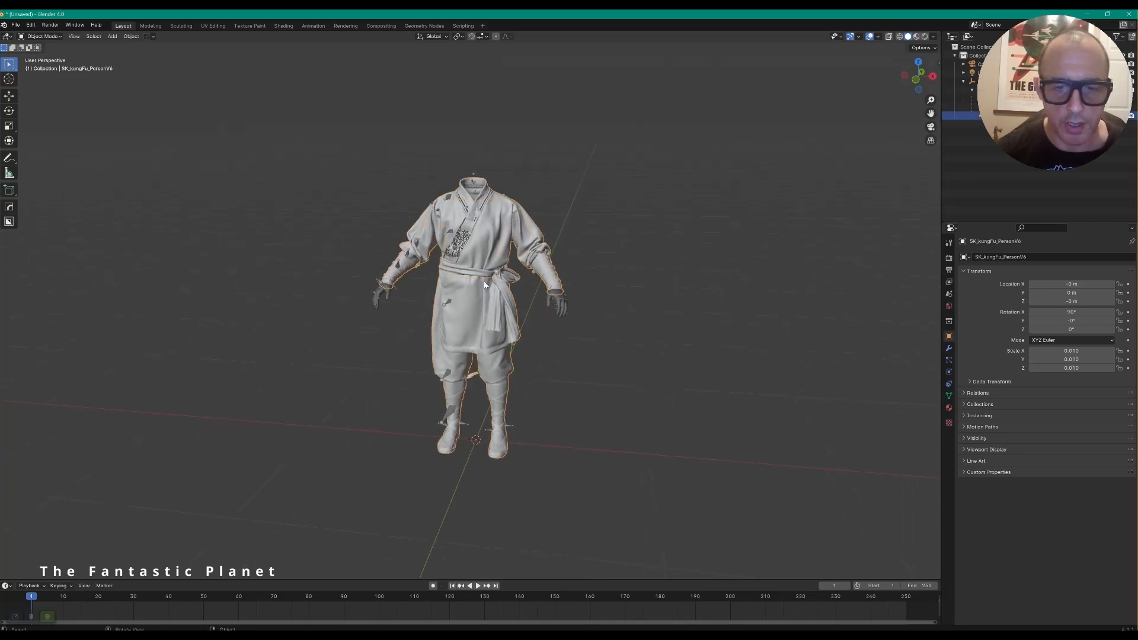
left_click(565, 299)
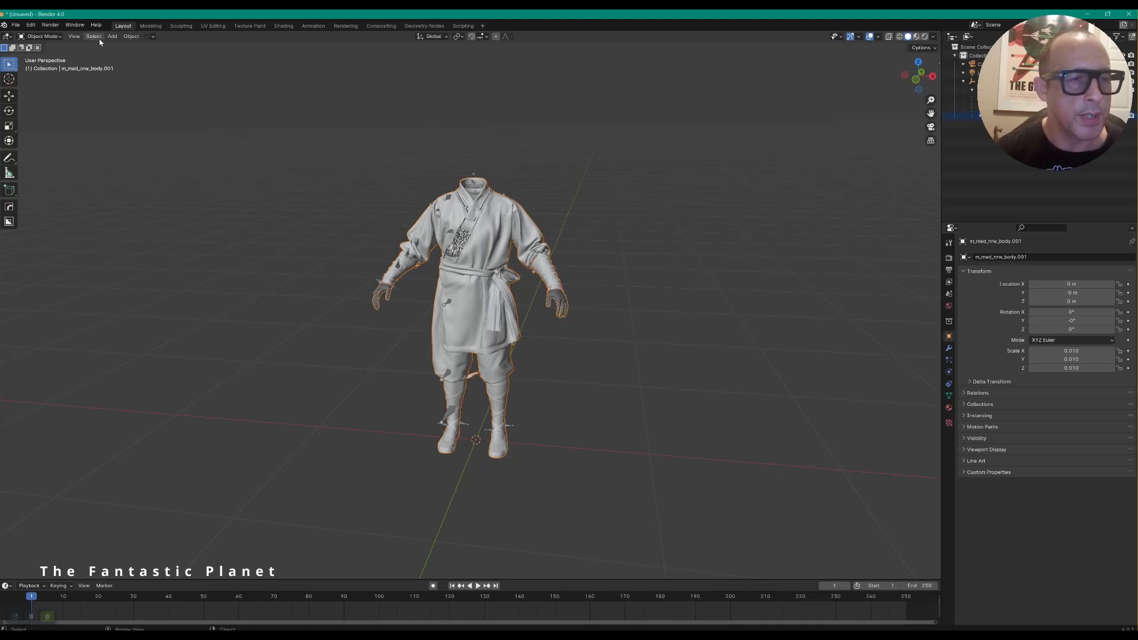
Step: Put the active body mesh into Weight Paint mode and view the available weight operations
left_click(40, 36)
left_click(46, 85)
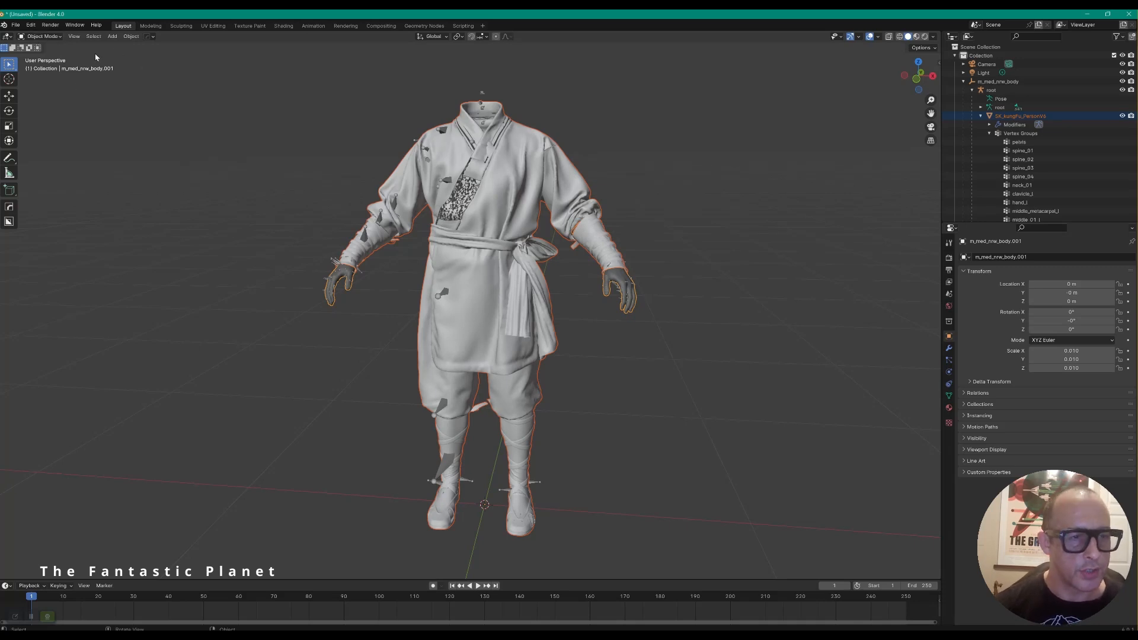
left_click(47, 37)
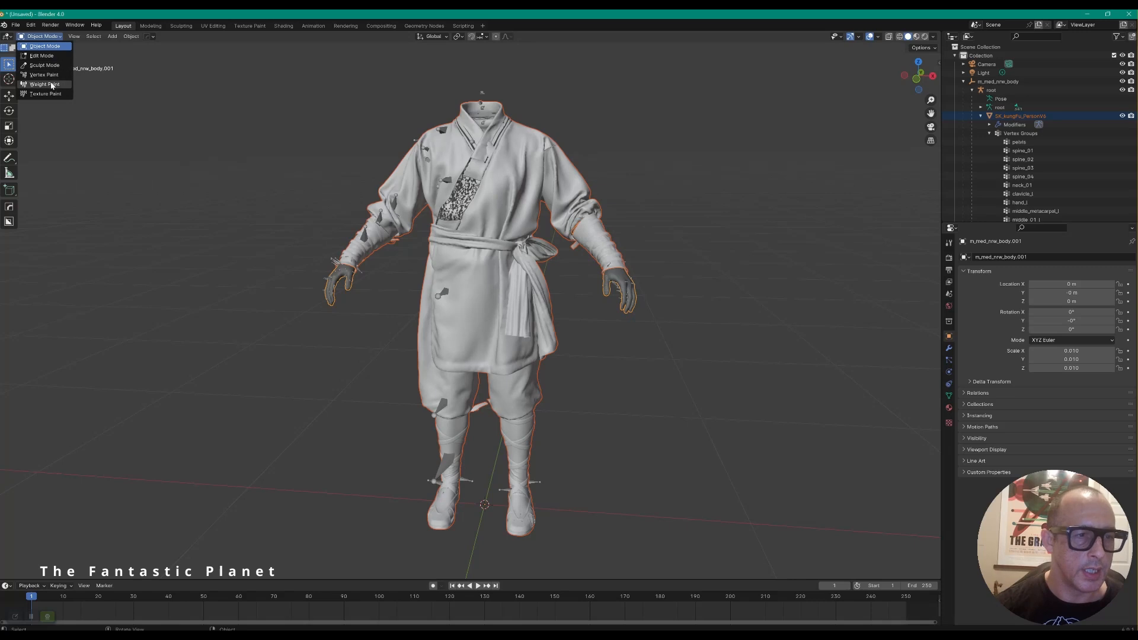
left_click(45, 84)
left_click(116, 36)
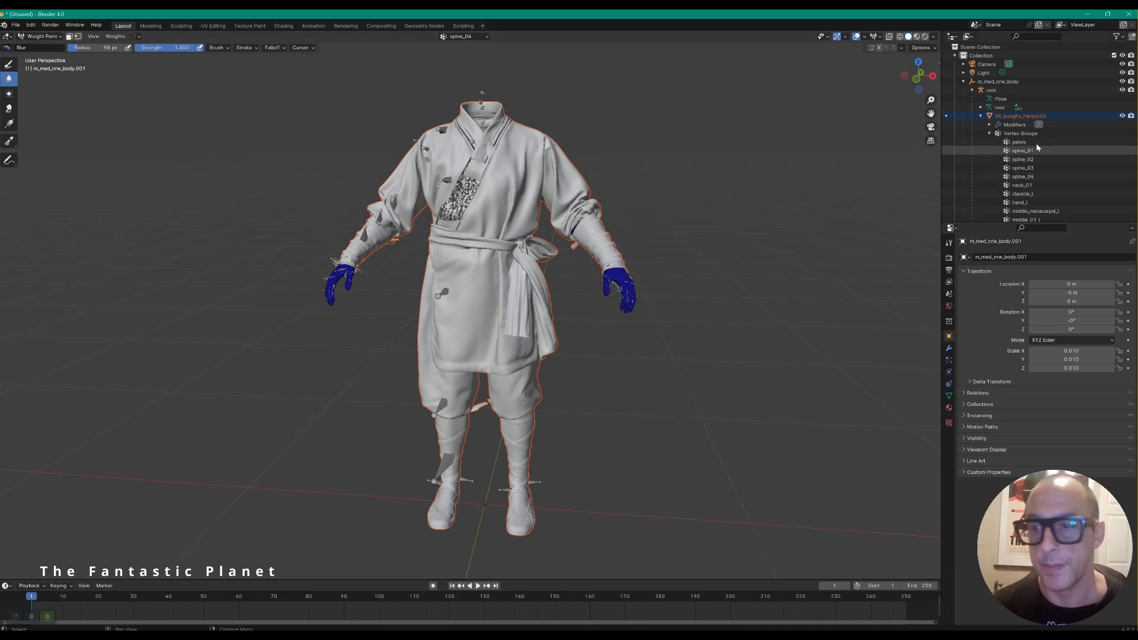
Step: Collapse the outfit's vertex groups, the root armature and the m_med_nrw_body hierarchy in the scene tree
left_click(989, 133)
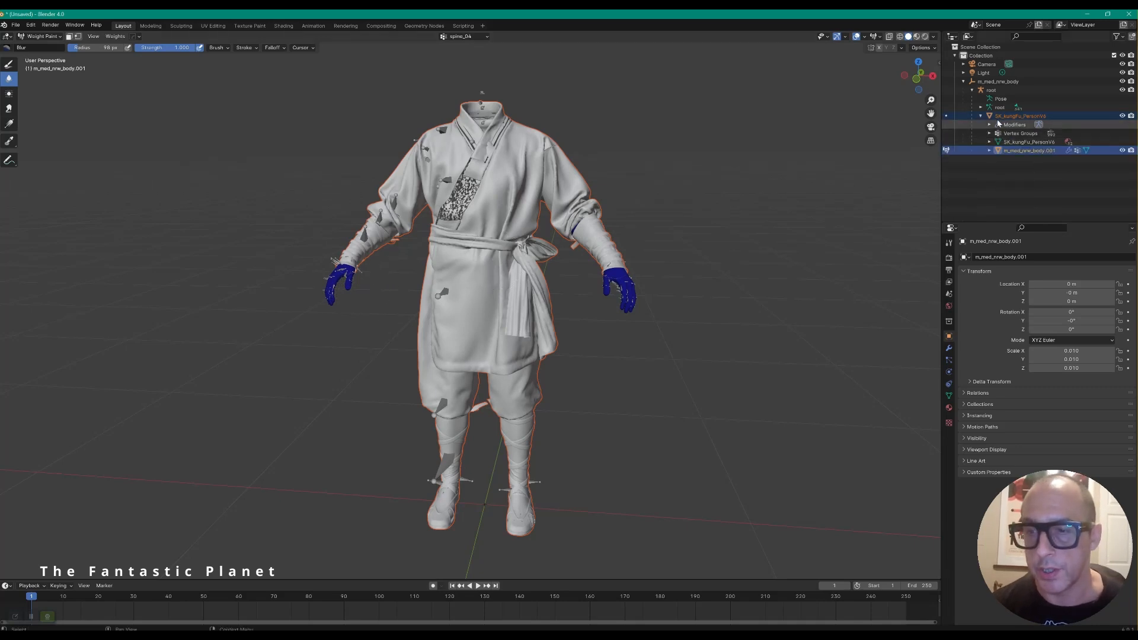
left_click(981, 116)
left_click(981, 116)
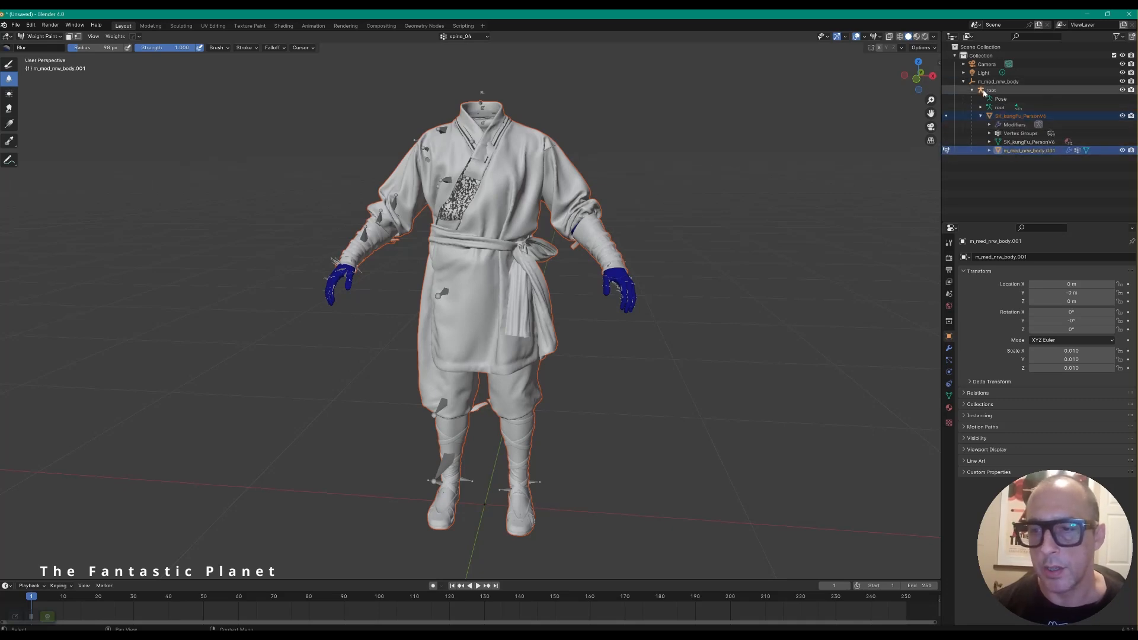
left_click(1009, 117)
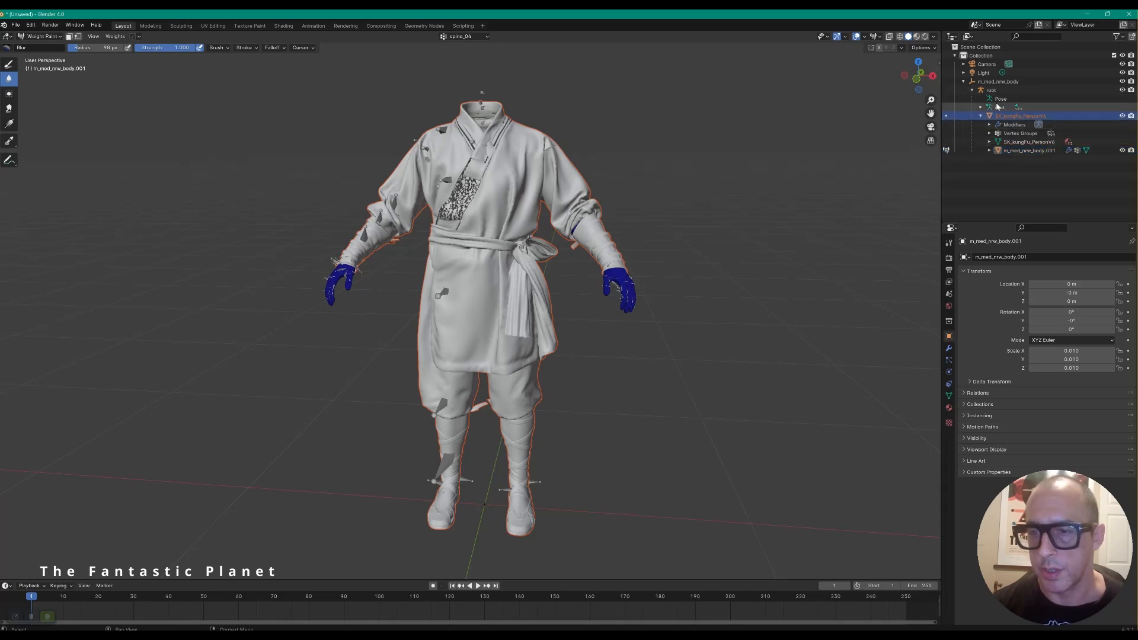
left_click(972, 90)
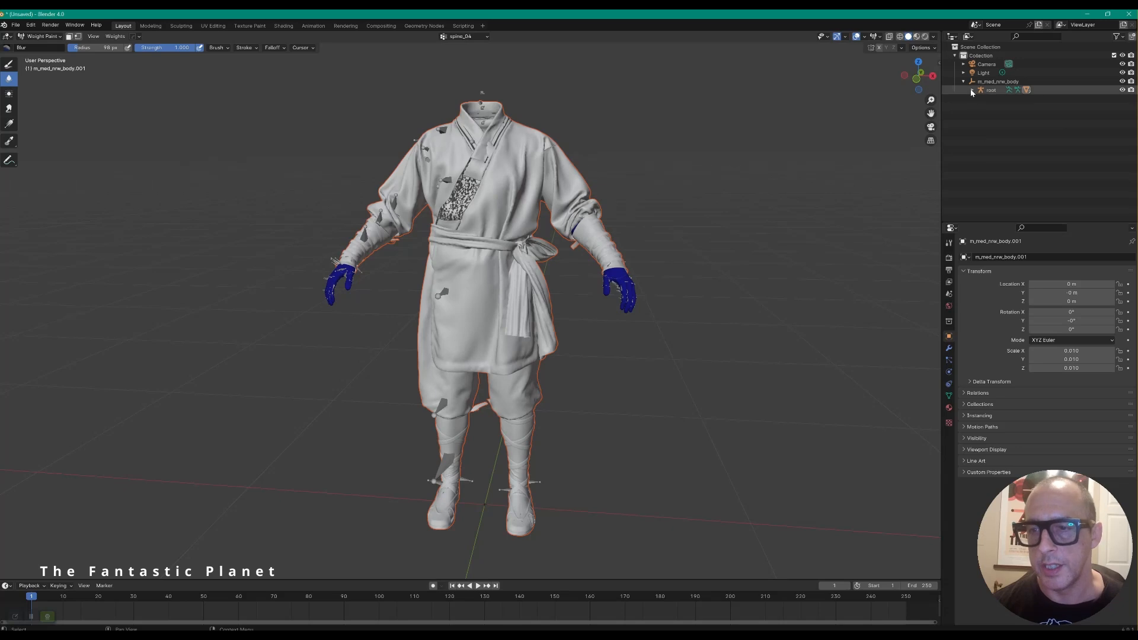
left_click(972, 90)
left_click(964, 81)
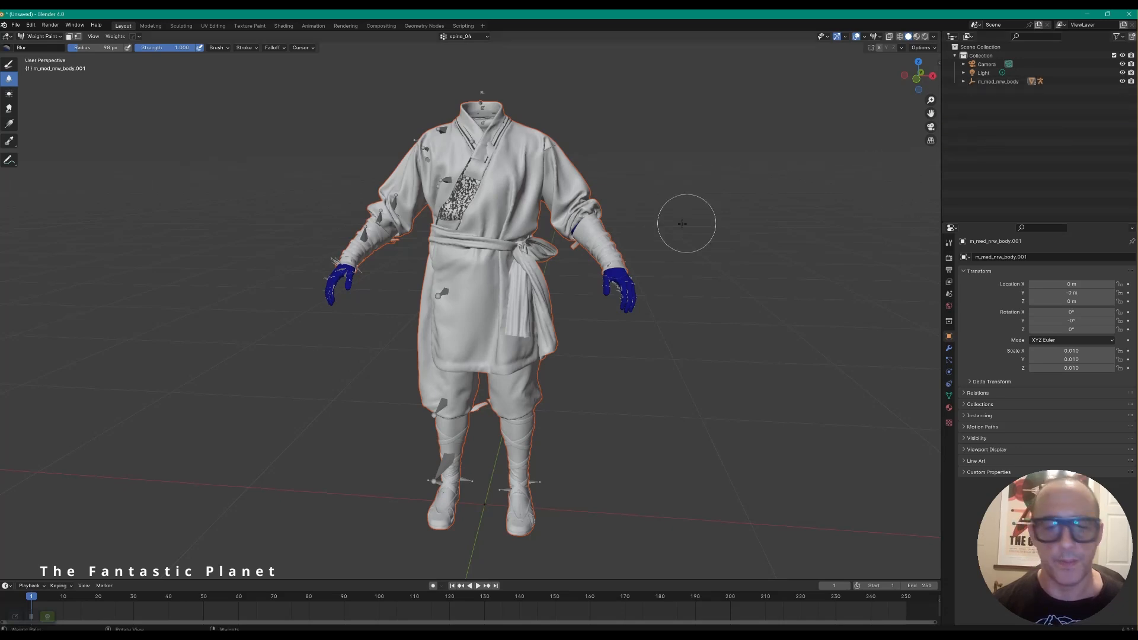
Step: Return to Object Mode and select the m_med_nrw_body empty with its entire child hierarchy
left_click(39, 38)
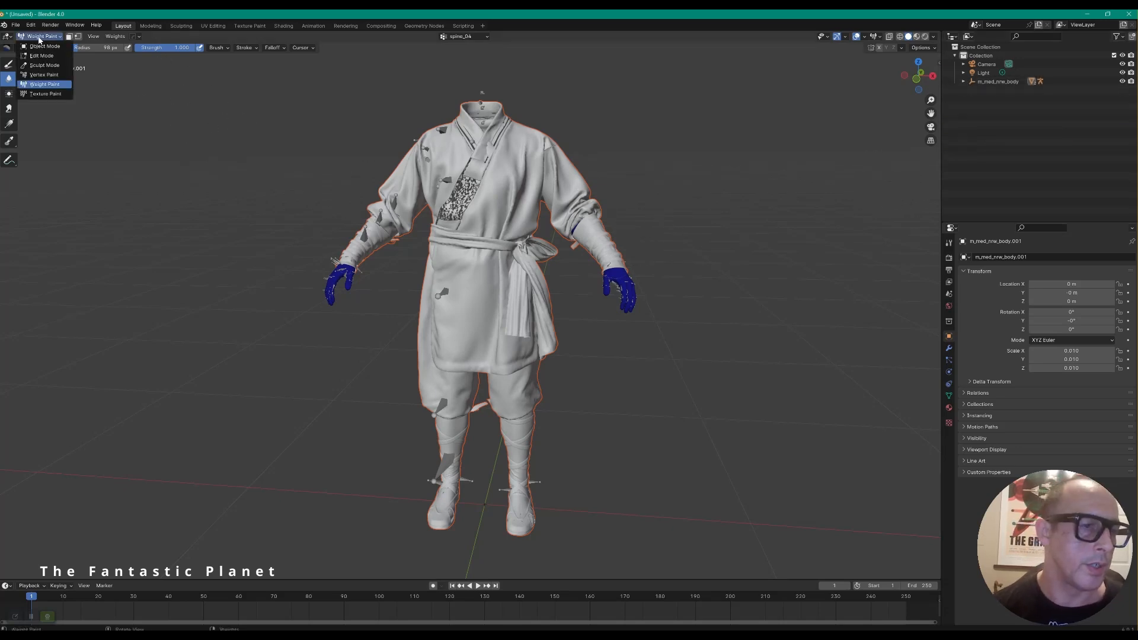
left_click(42, 47)
middle_click_drag(409, 230, 441, 226)
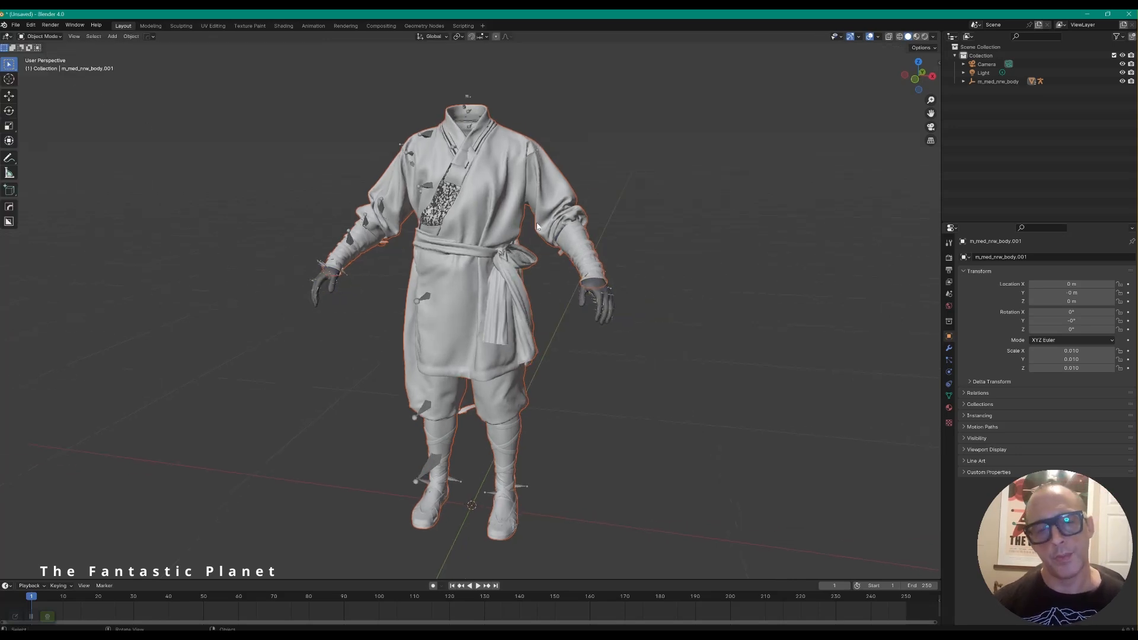
left_click(988, 83)
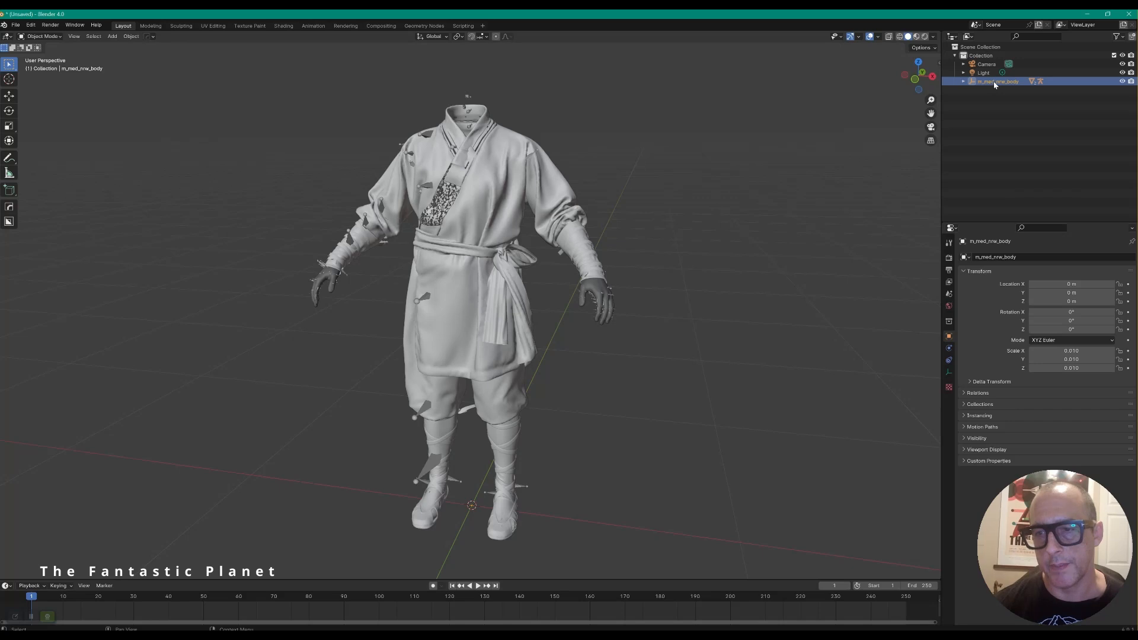
right_click(994, 84)
left_click(980, 91)
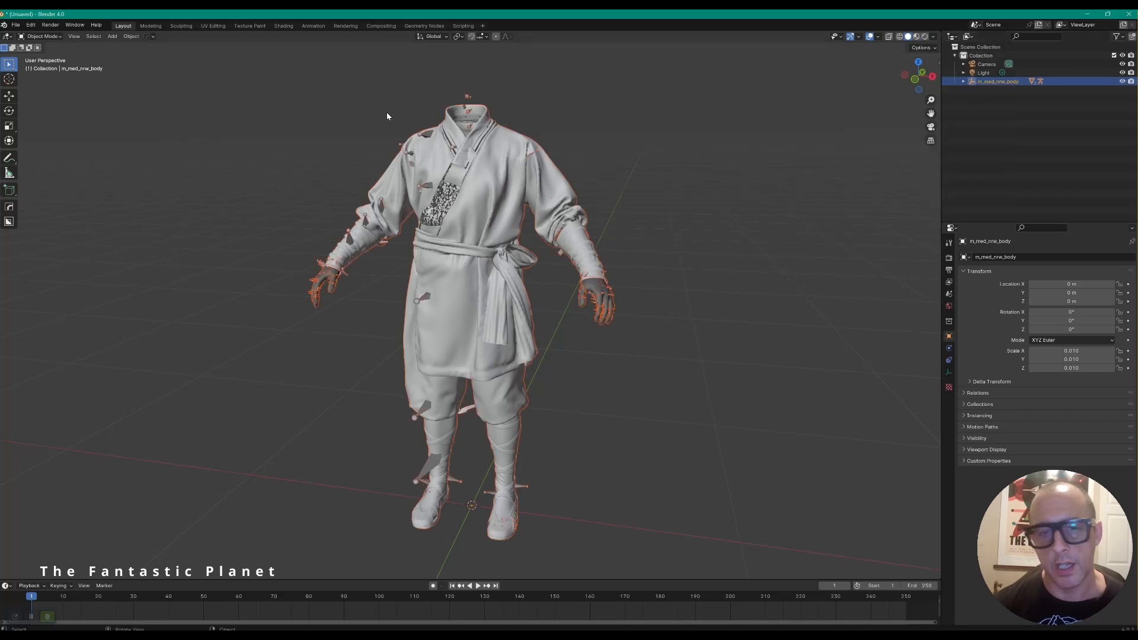
Step: Return to Unreal Engine and select the SK_kungFu_PersonV7 skeletal mesh in the MetaHumans/Outfits/test folder
key("alt+Tab")
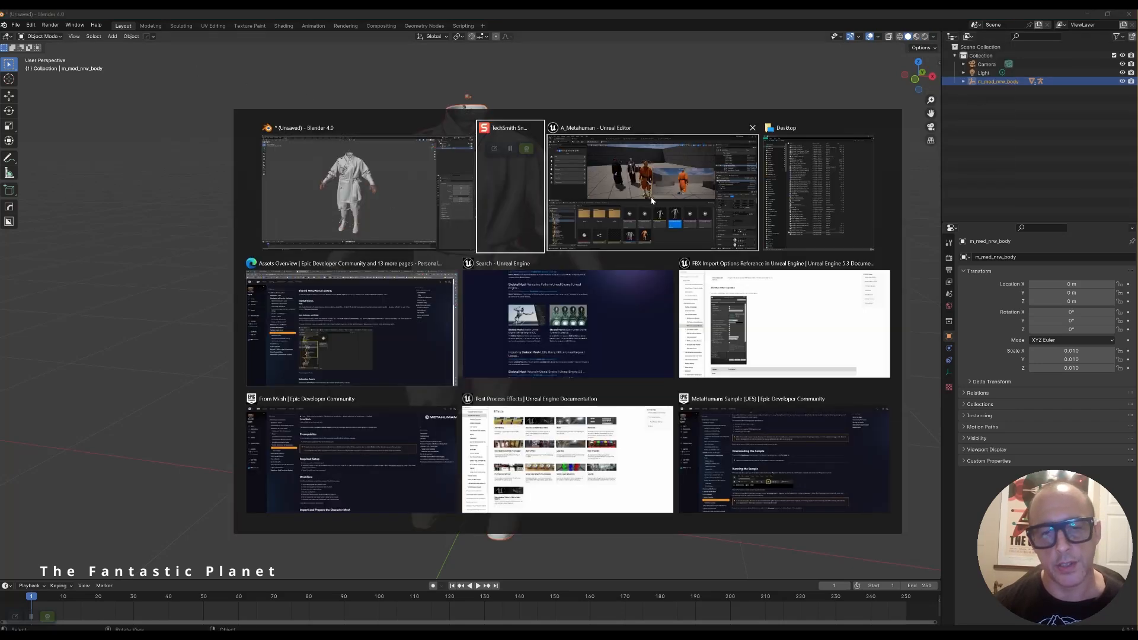
left_click(634, 199)
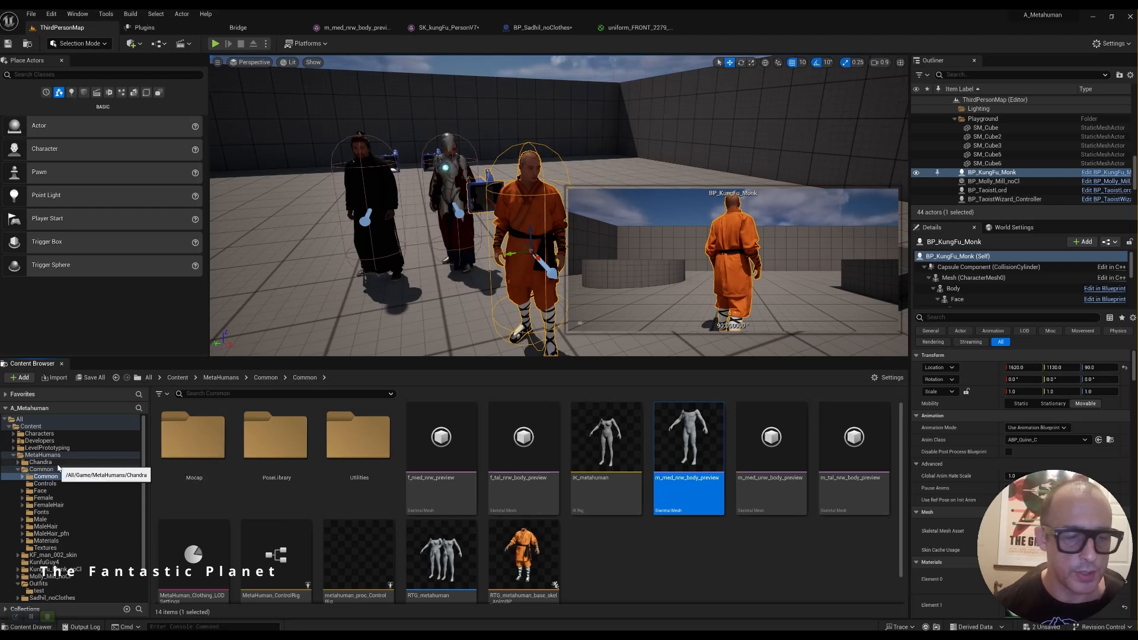
left_click(44, 462)
left_click(18, 469)
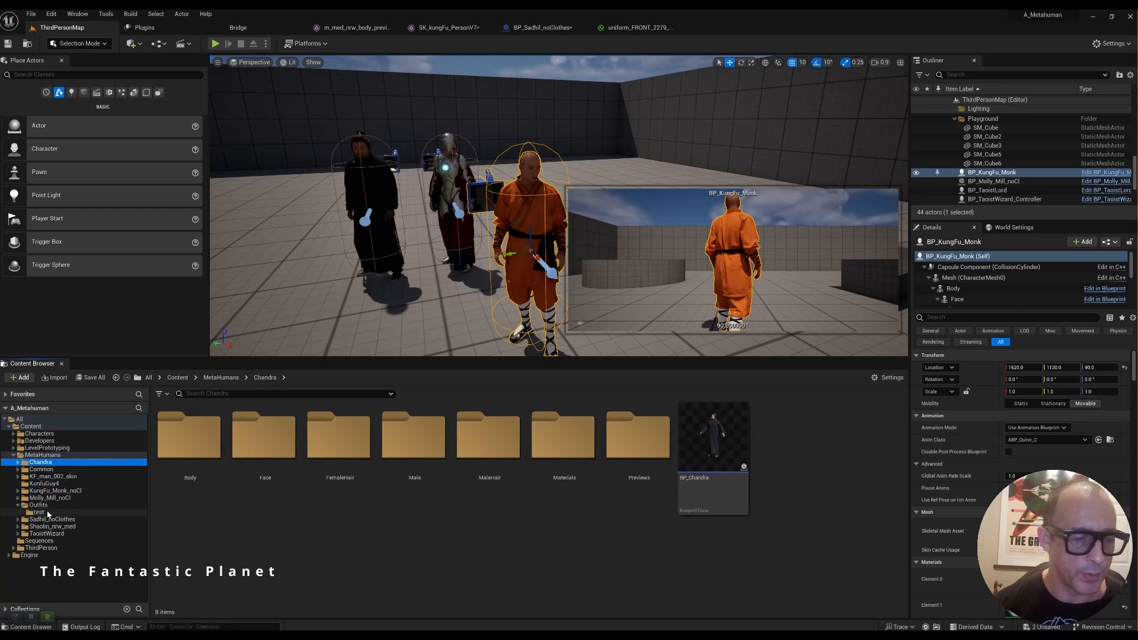
left_click(42, 512)
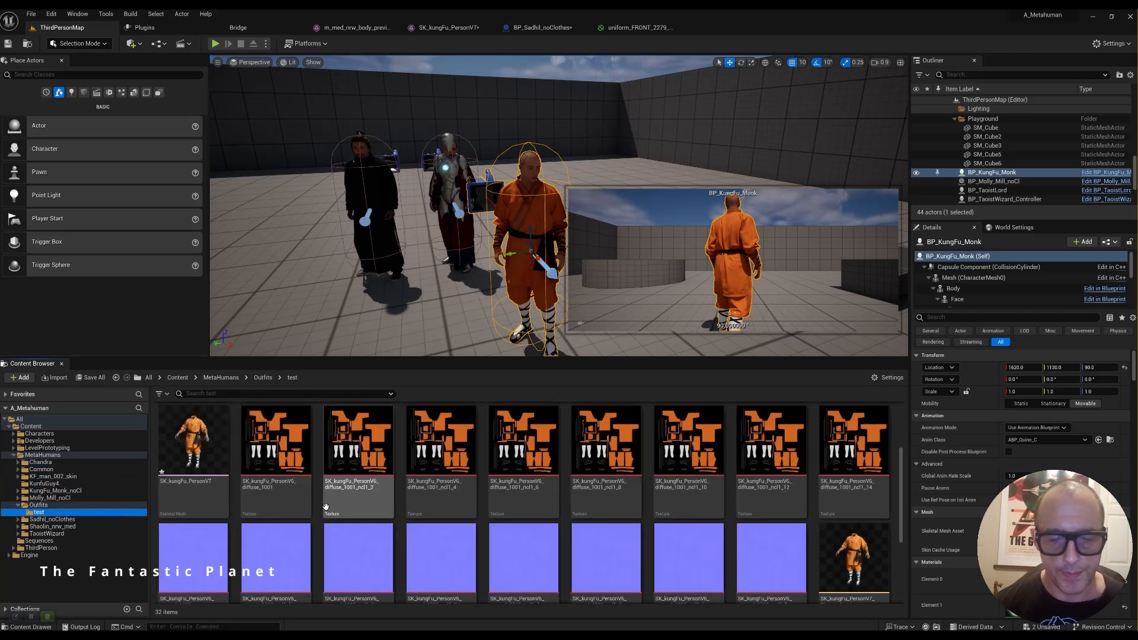
scroll(391, 533, "down", 2)
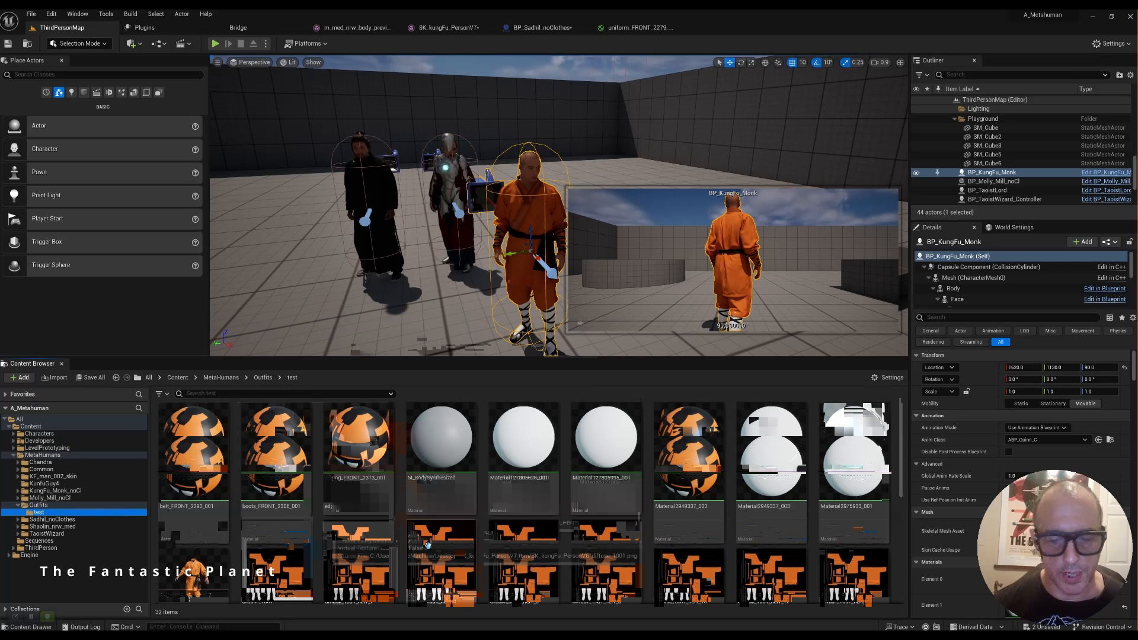
scroll(427, 547, "down", 2)
scroll(428, 546, "down", 1)
left_click(188, 467)
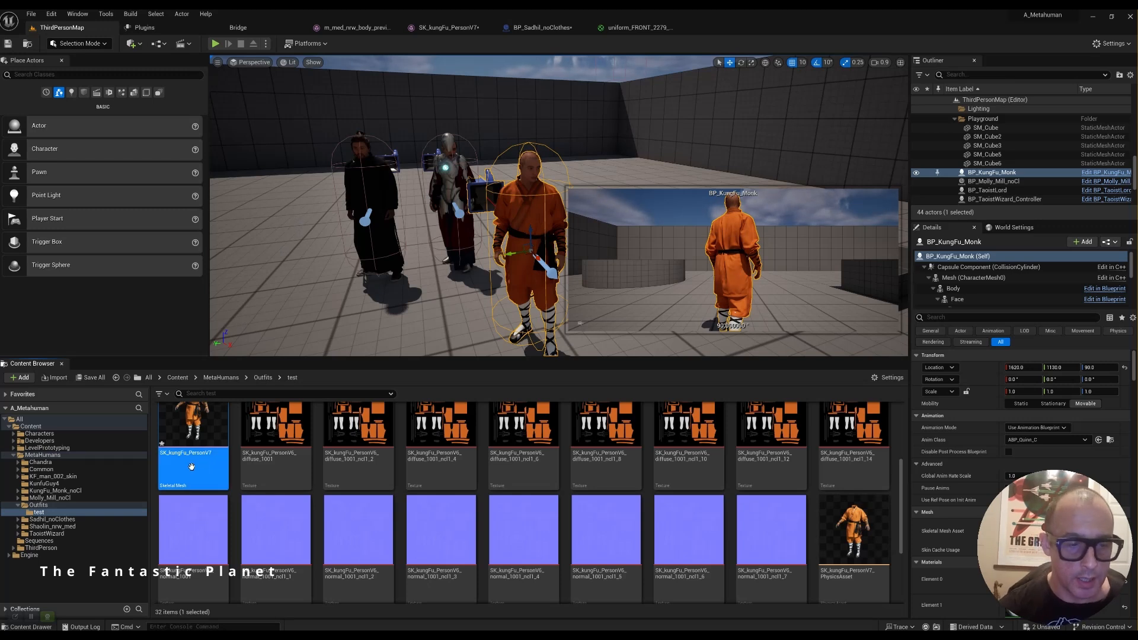
Step: View the reimport options for the SK_kungFu_PersonV7 skeletal mesh and look at the monk character in the level
right_click(189, 470)
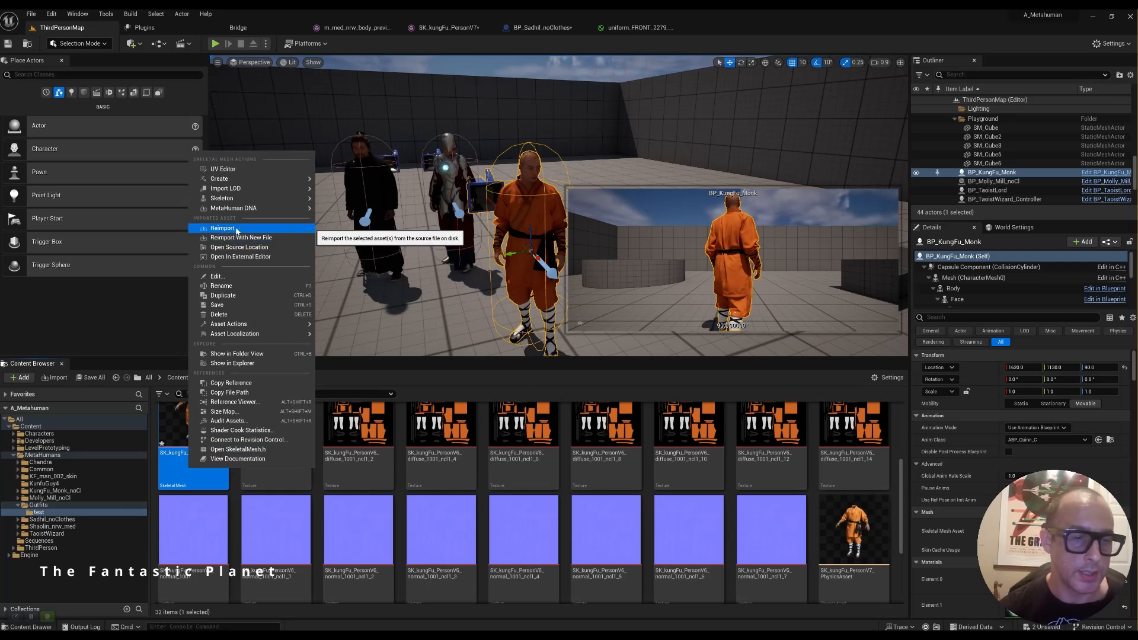
left_click(236, 230)
middle_click_drag(451, 274, 480, 284)
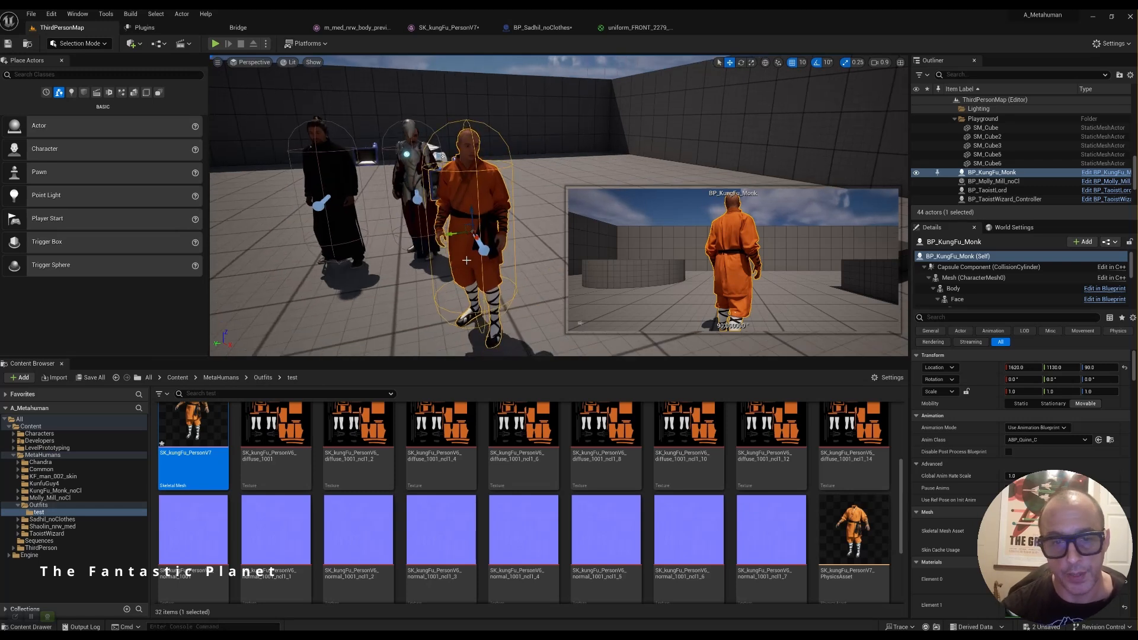
Step: Check the selected m_med_nrw_body outfit in Blender and return to Unreal Engine
key("alt+Tab")
left_click(556, 219)
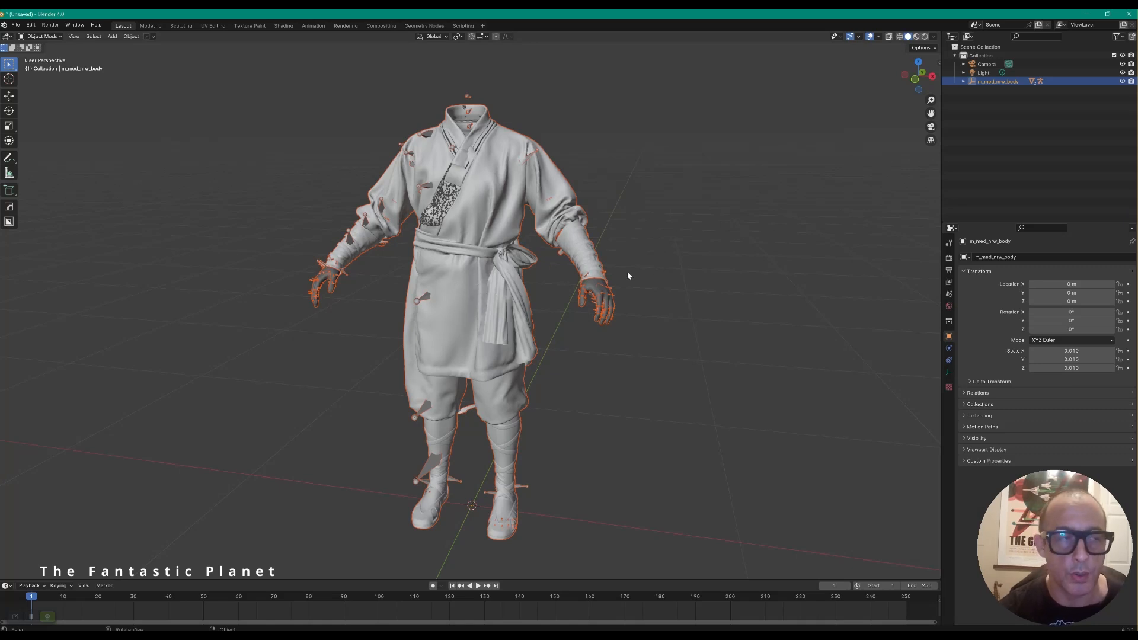
key("alt+Tab")
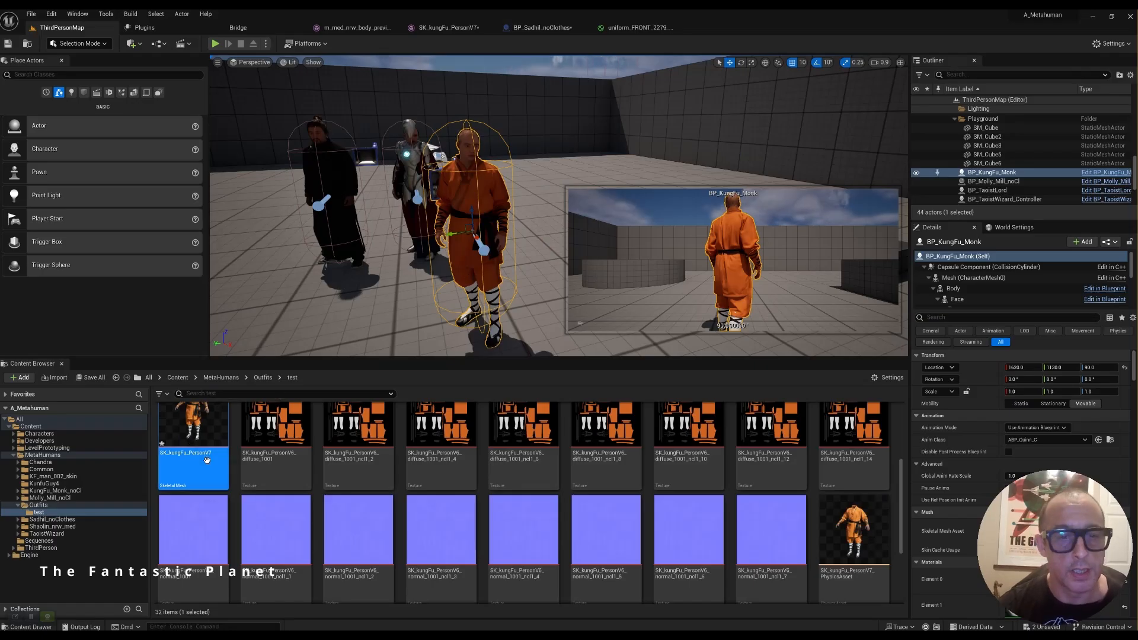
Step: Examine the outfit's imported textures and materials in the test folder and view the asset actions for SK_kungFu_PersonV7
mouse_move(203, 468)
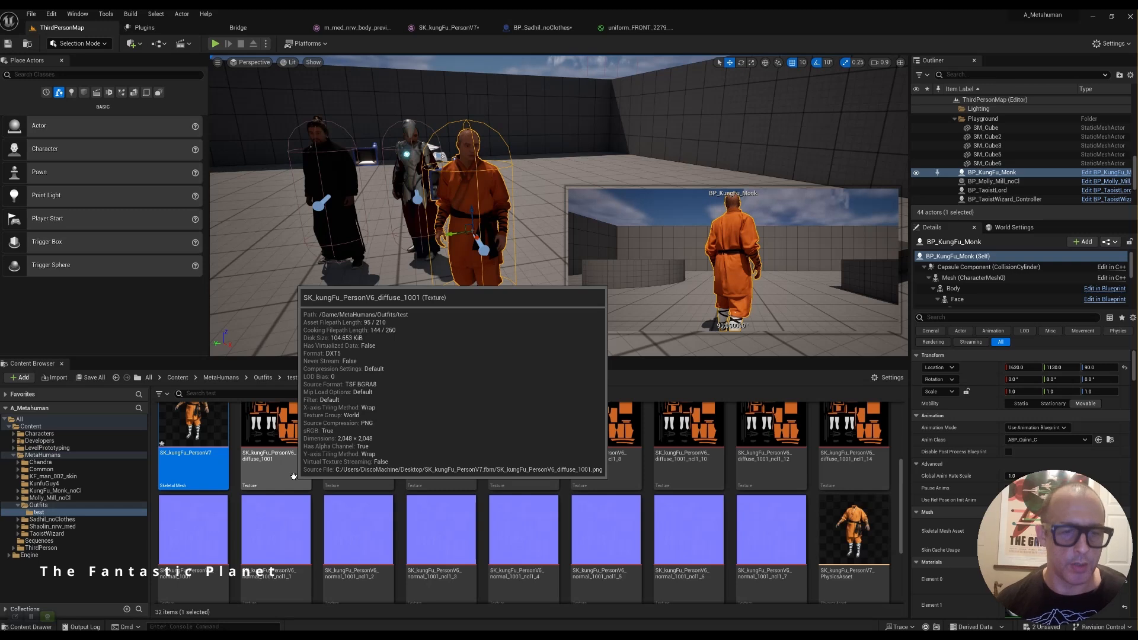
scroll(415, 504, "down", 3)
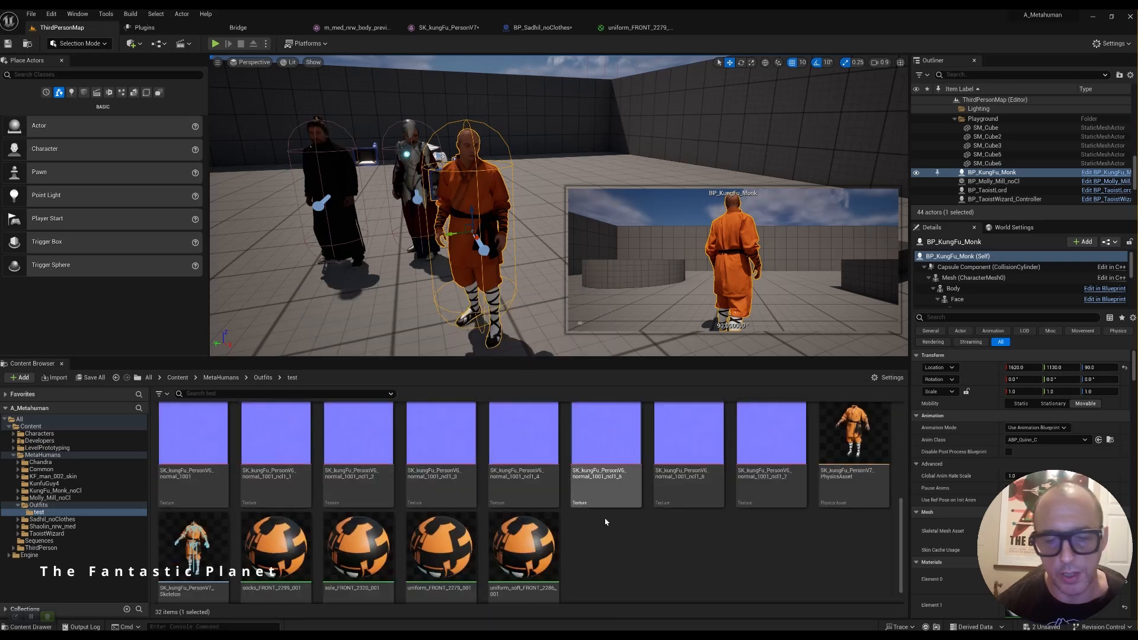
scroll(469, 535, "up", 5)
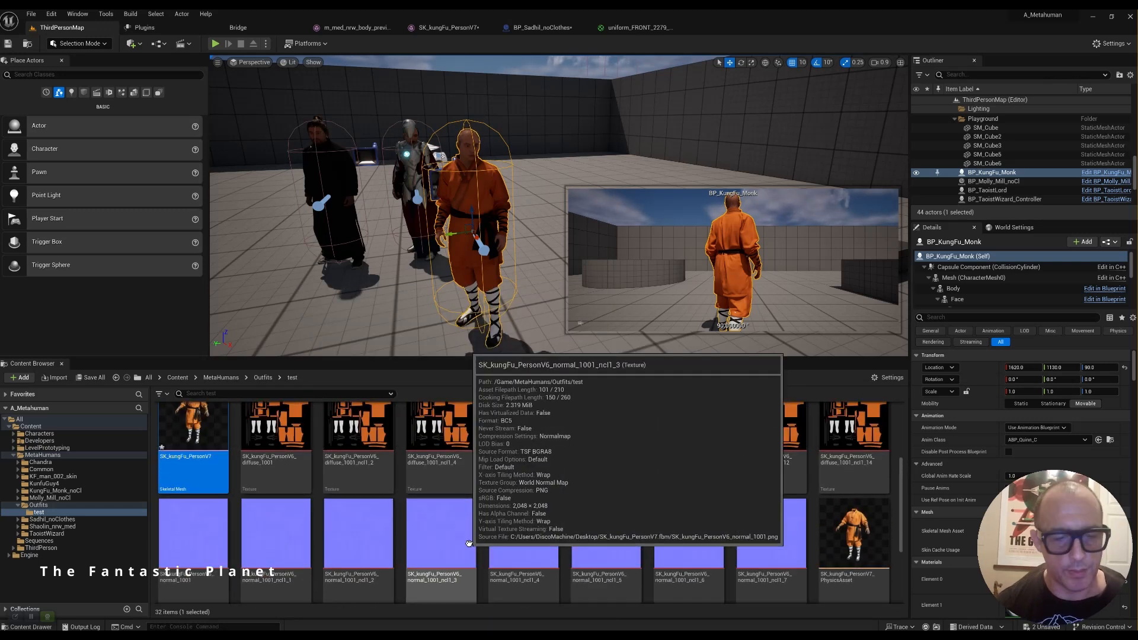
scroll(475, 533, "down", 4)
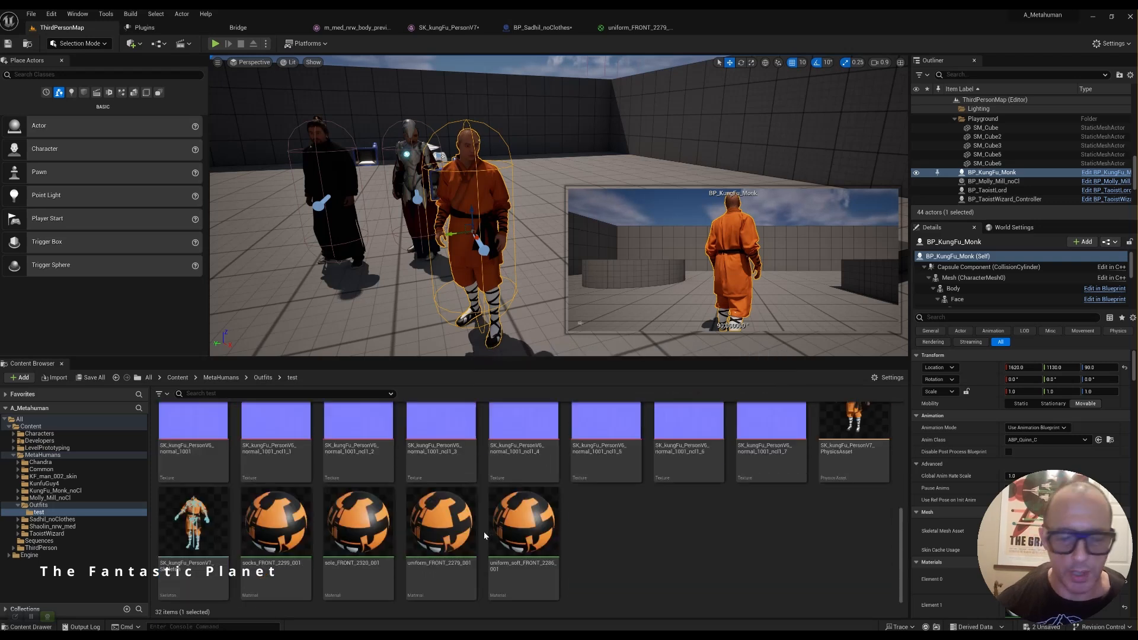
scroll(484, 539, "up", 4)
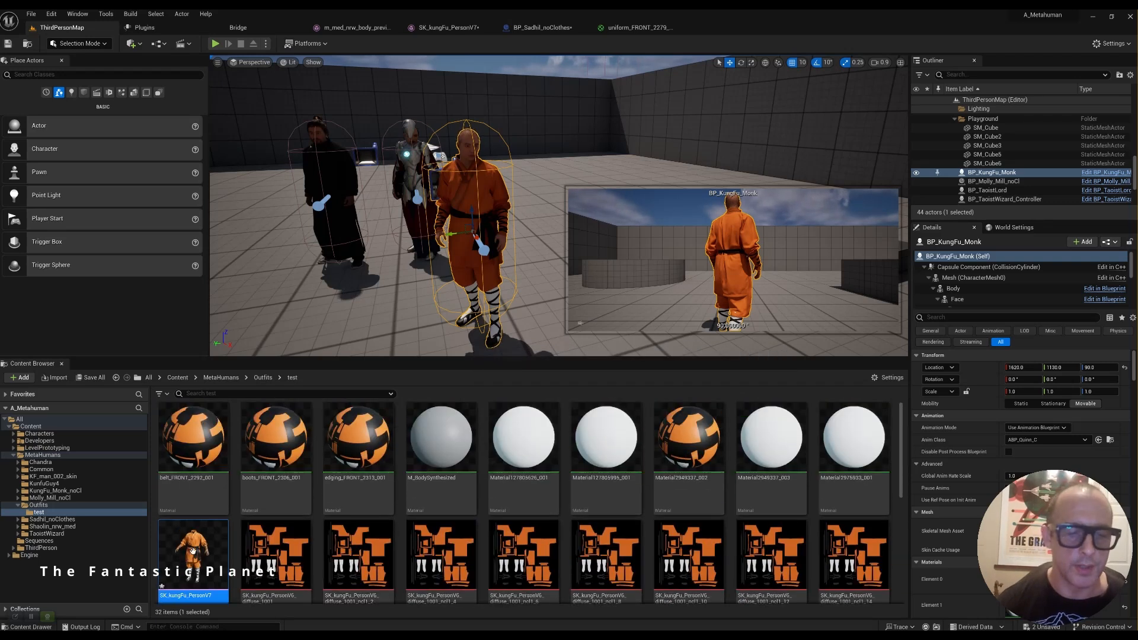
right_click(193, 551)
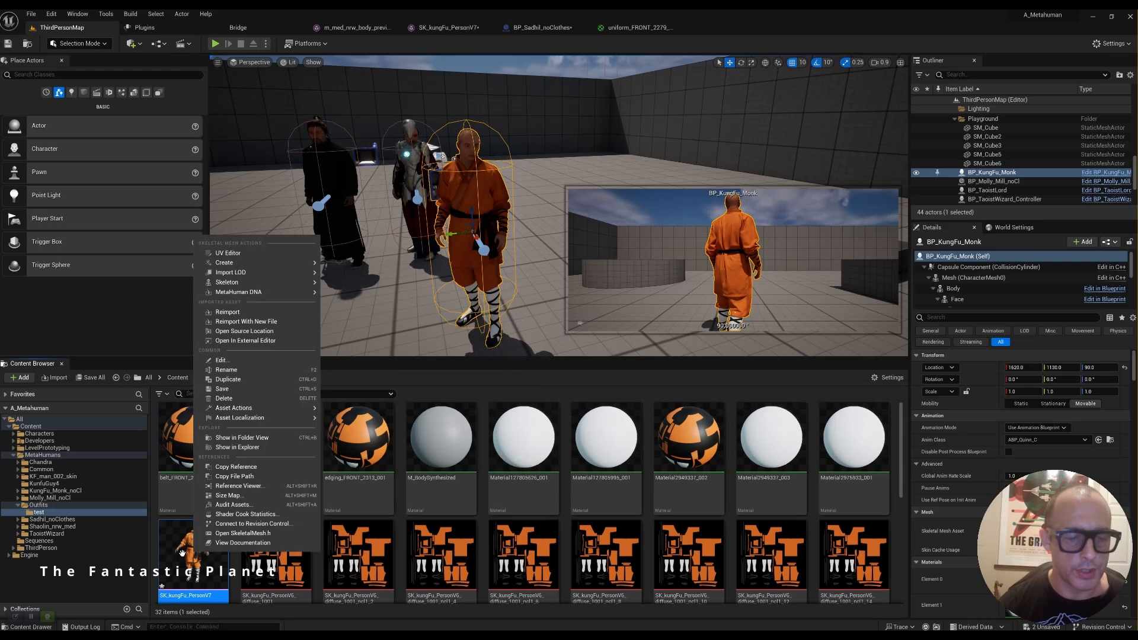
left_click(255, 568)
mouse_move(291, 568)
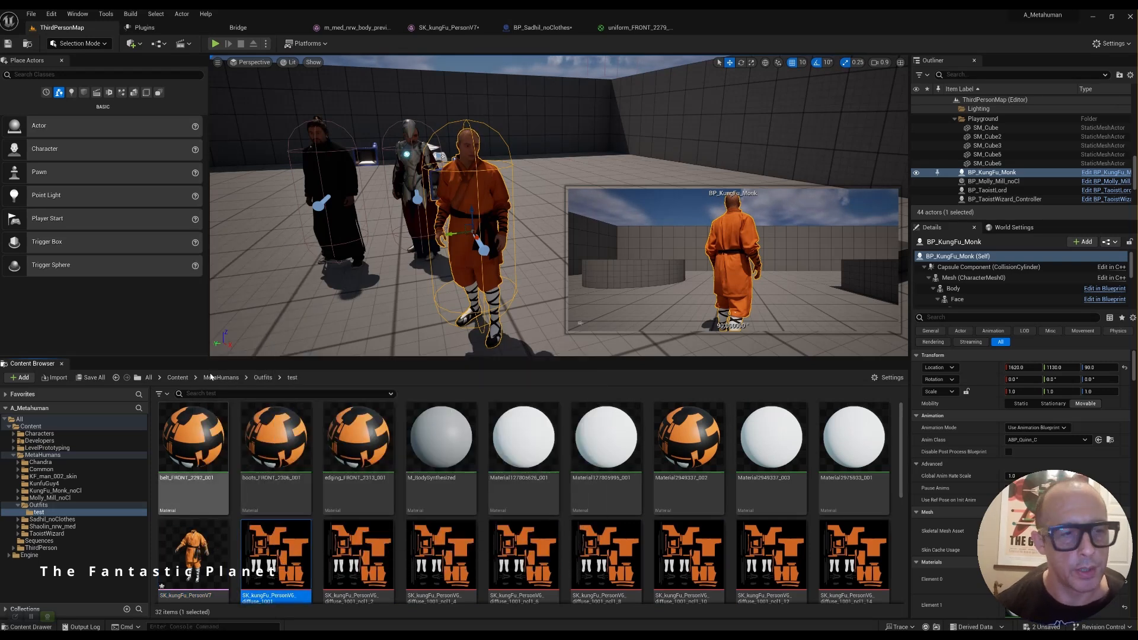
right_click_drag(332, 249, 344, 276)
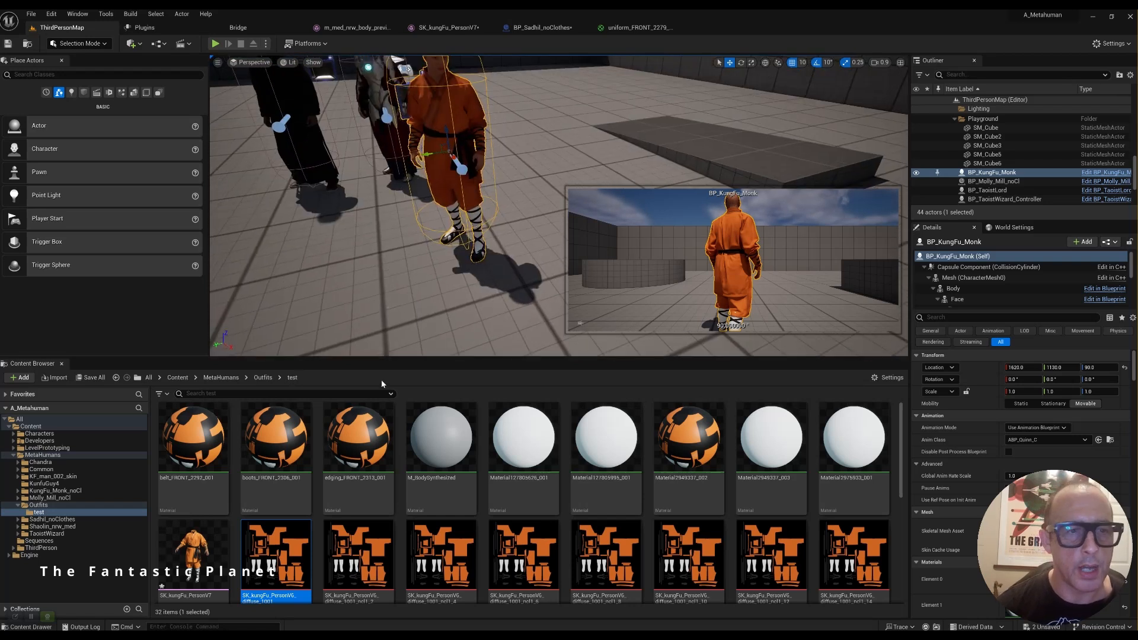
Step: Switch to Blender and inspect the m_med_nrw_body outfit and its armature from a different angle
key("alt+Tab")
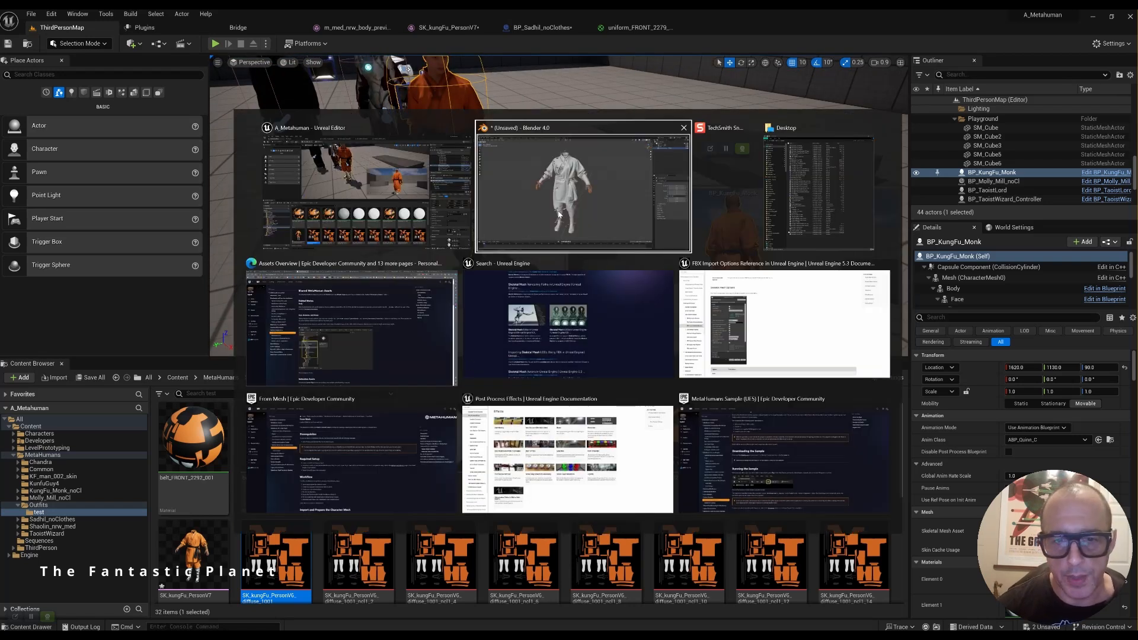
left_click(556, 217)
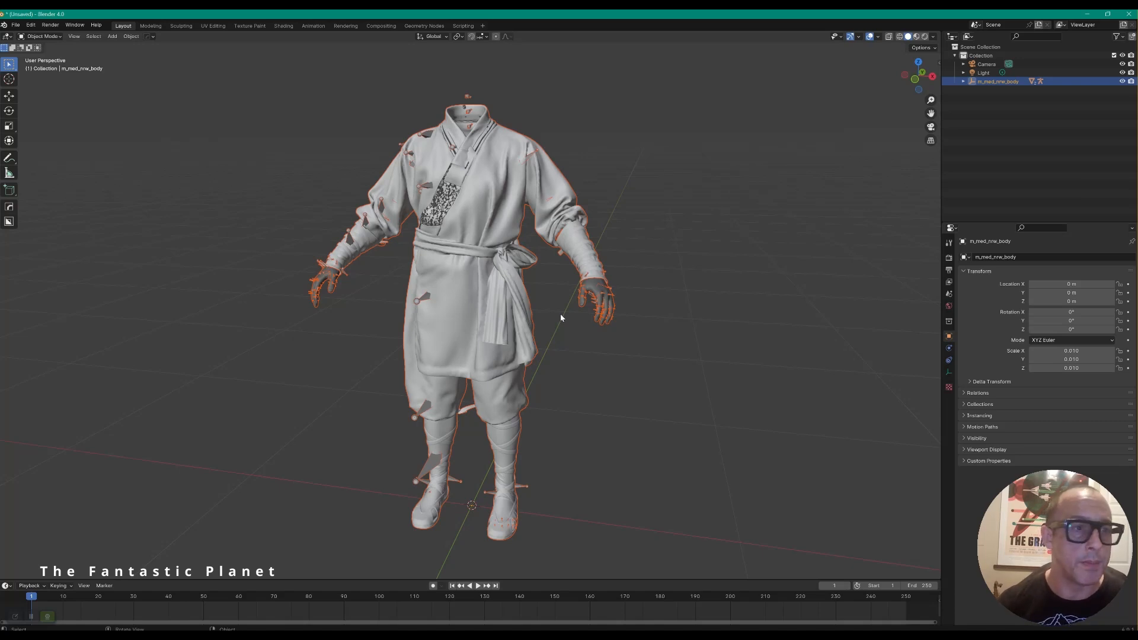
middle_click_drag(673, 294, 674, 313)
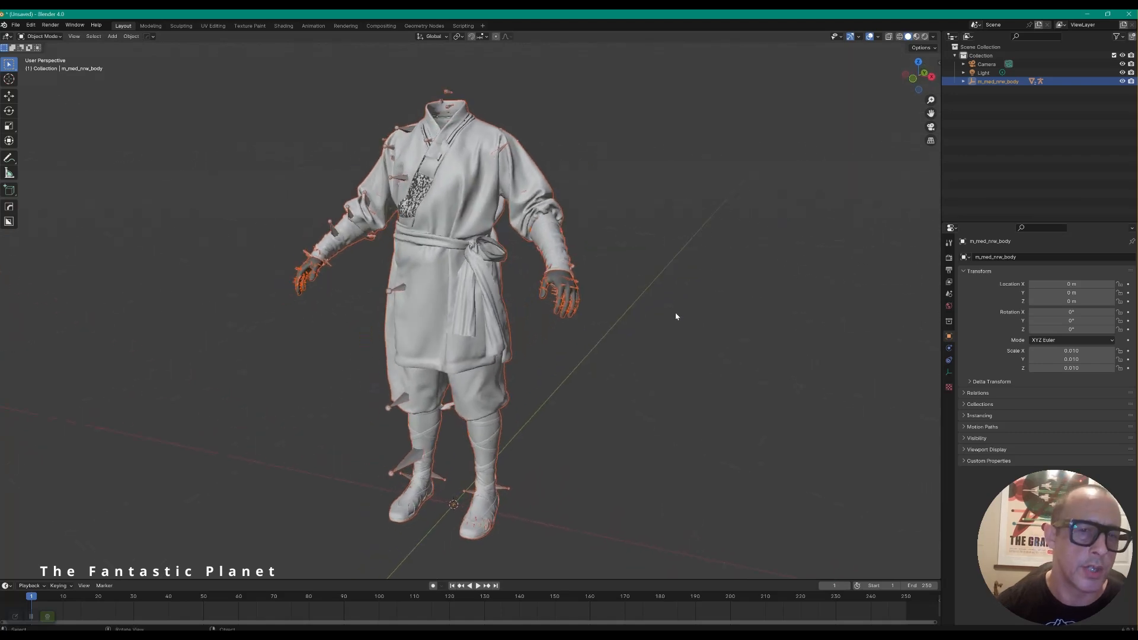